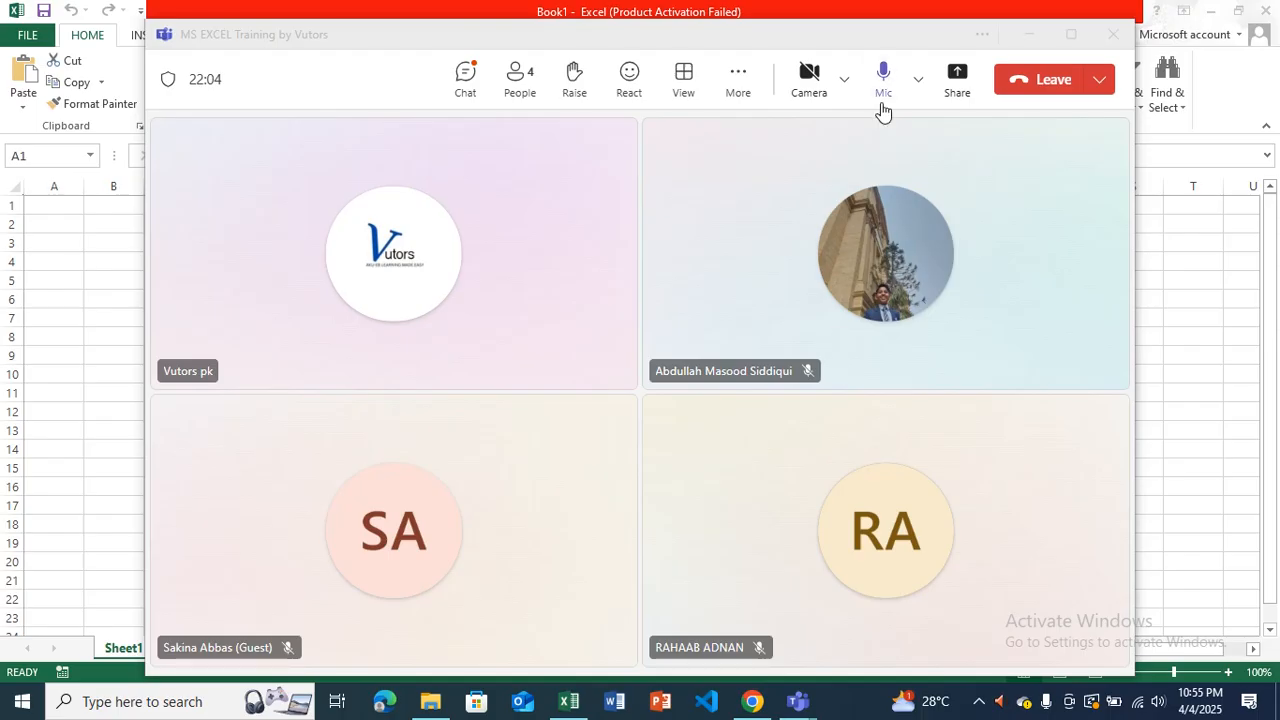
Share the Excel workbook window with the participants of the Teams meeting.
left_click(958, 73)
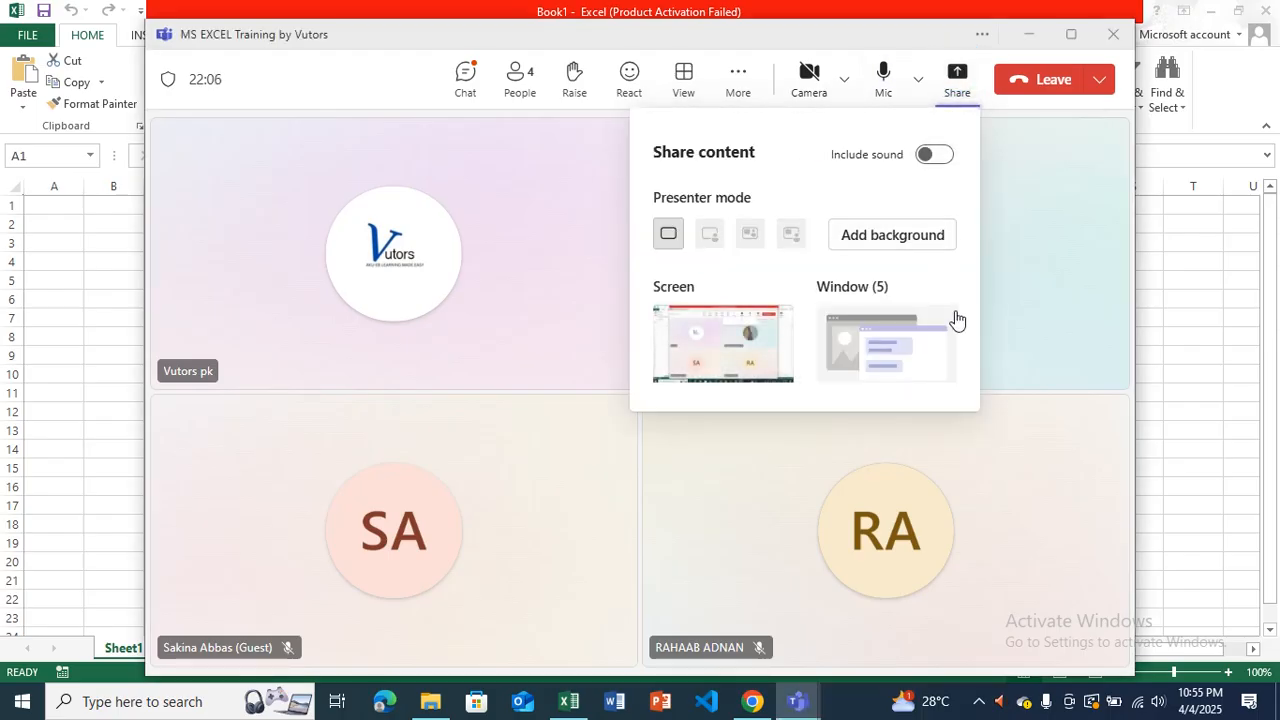
left_click(914, 349)
left_click(843, 412)
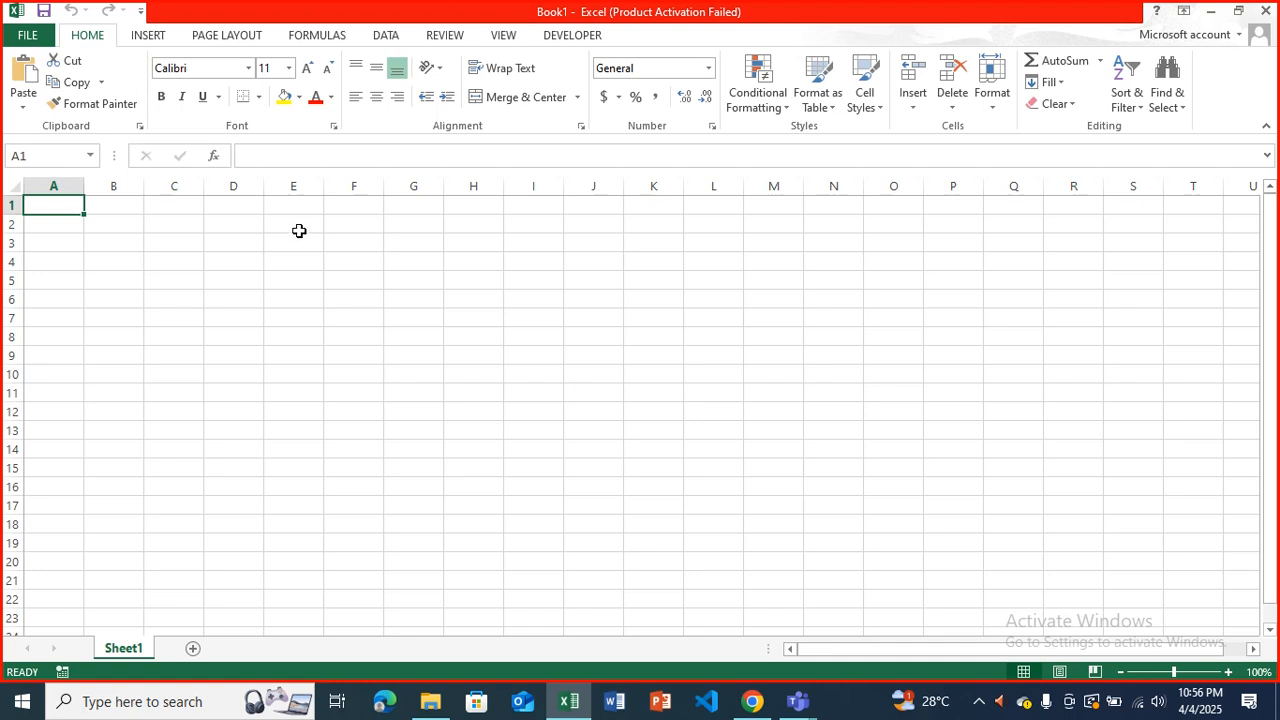
Name cell C4 "hello", and check the name by moving between C5 and C4.
left_click(167, 256)
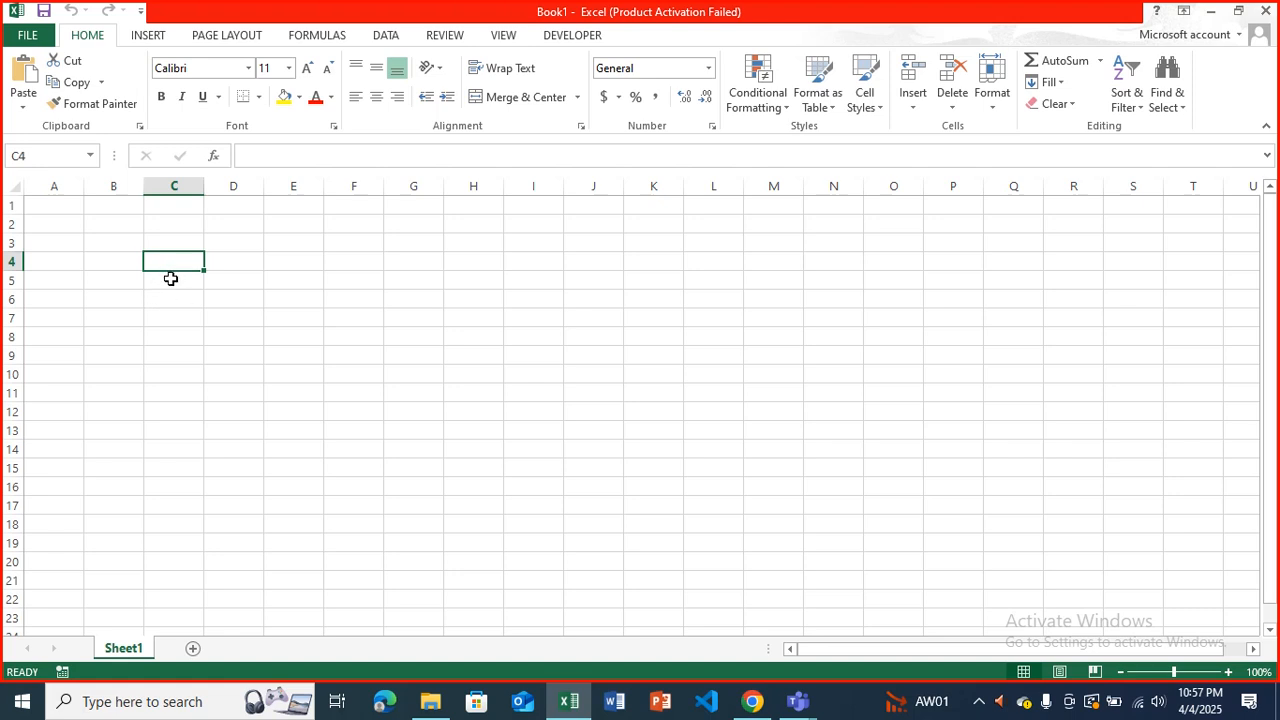
left_click(41, 157)
type("hello")
key("Return")
key("Down")
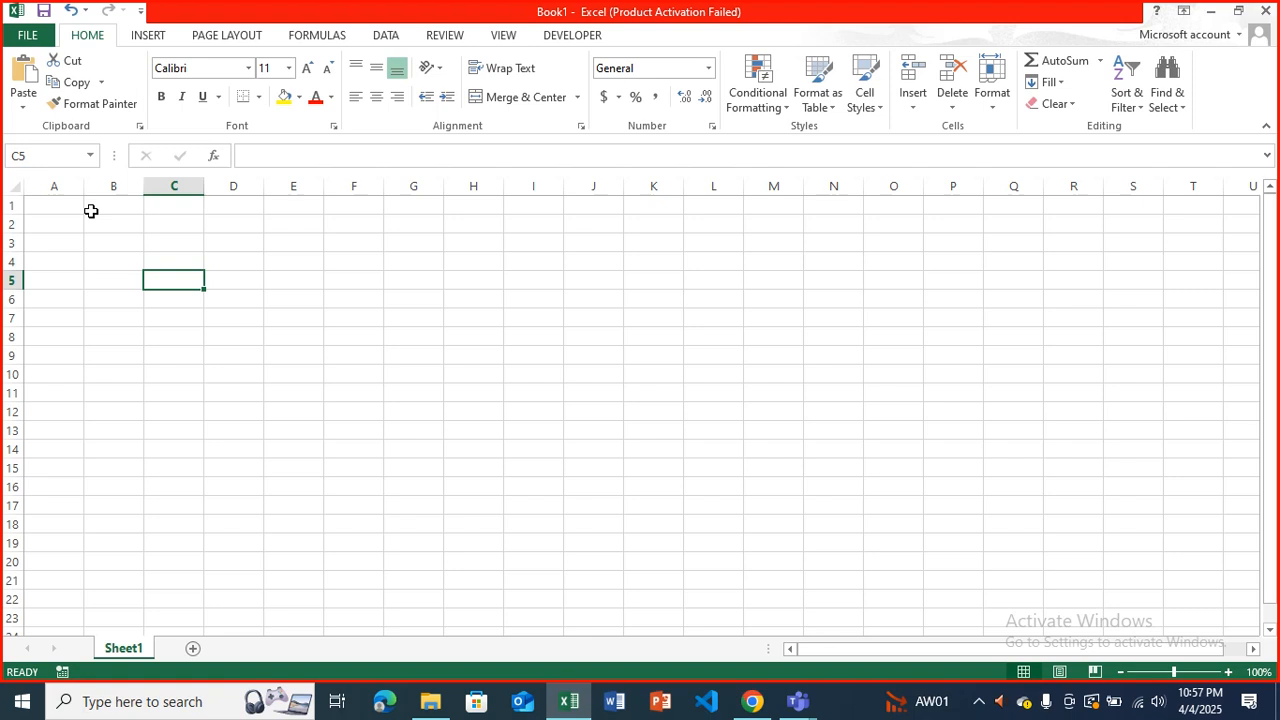
key("Up")
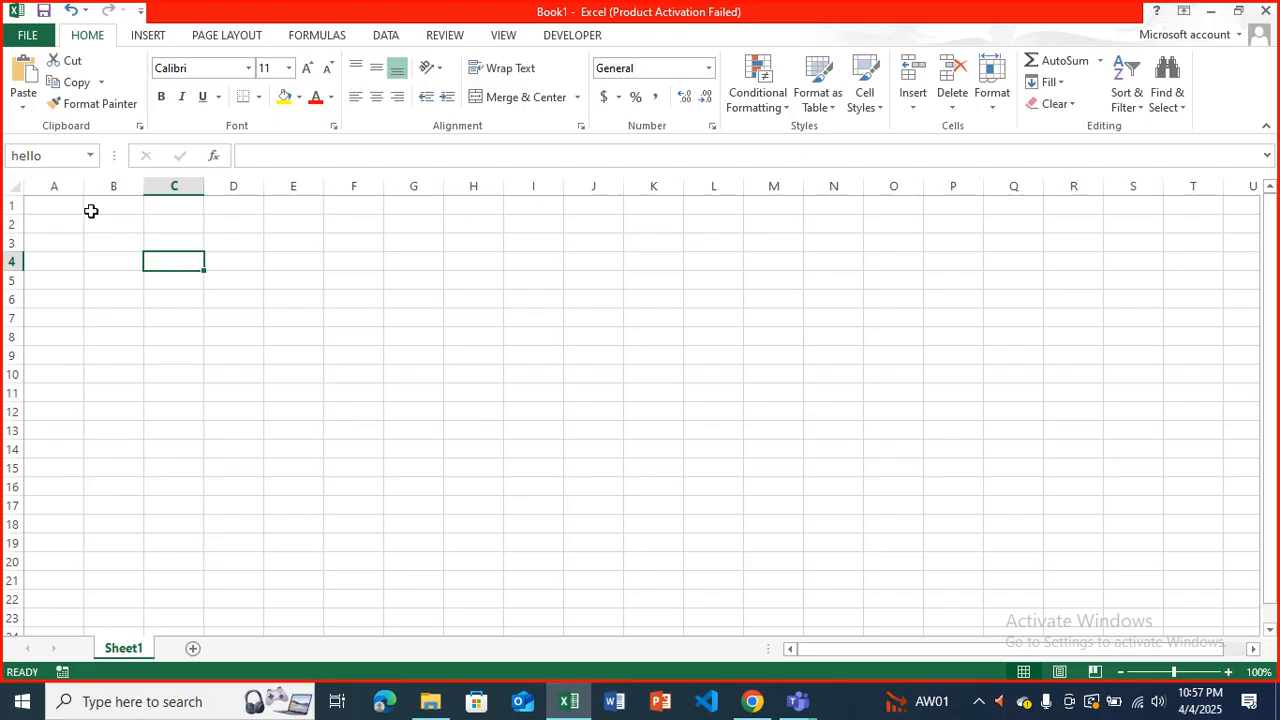
left_click(48, 157)
left_click(174, 281)
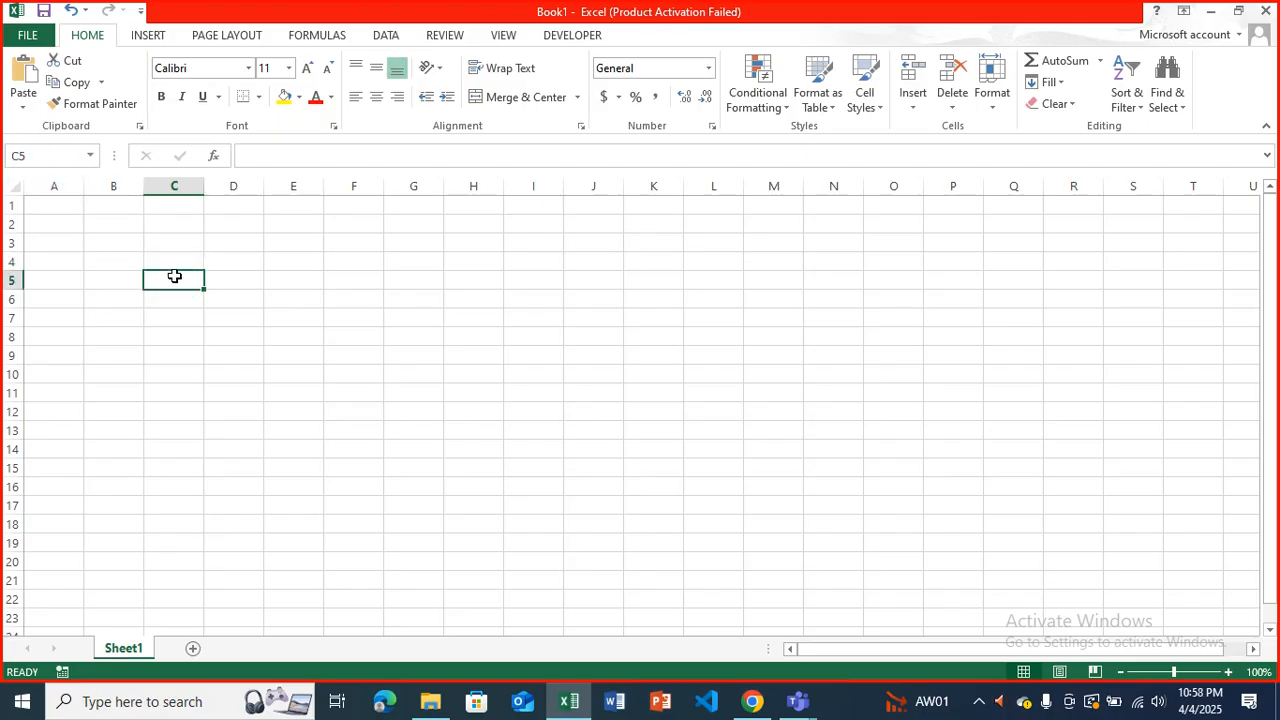
left_click(172, 257)
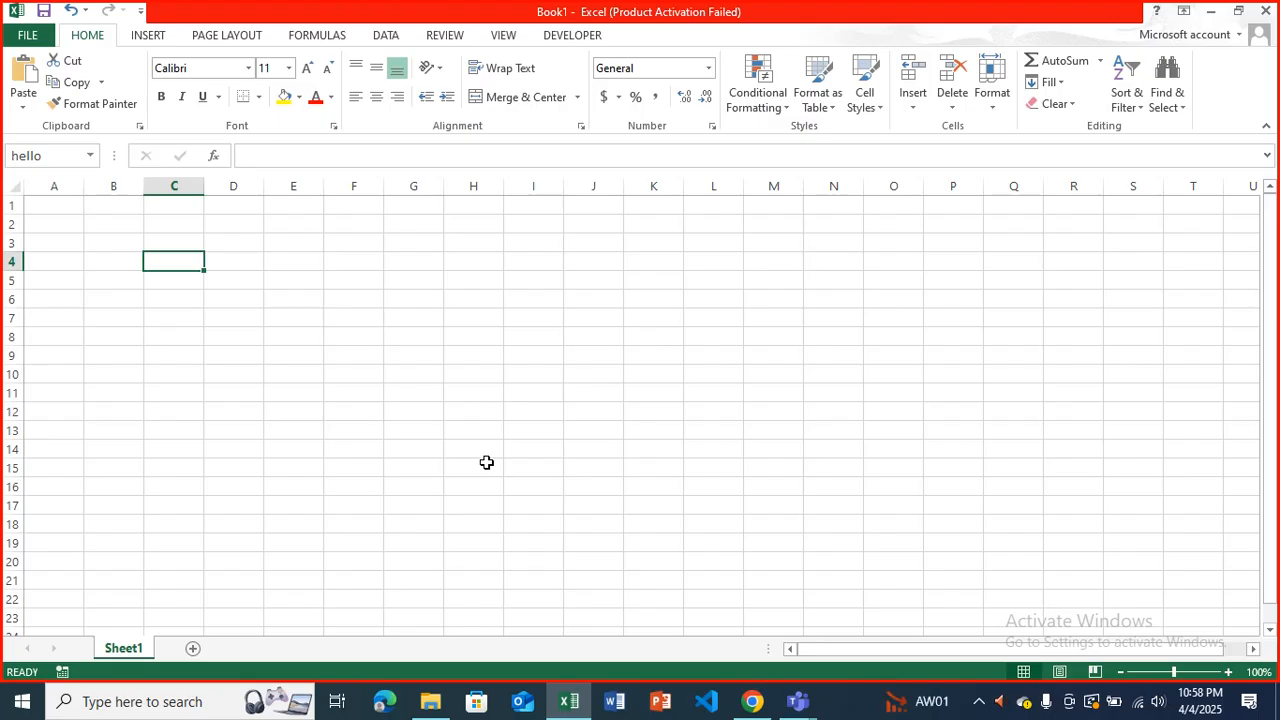
Add two worksheets after Sheet1 and insert a third worksheet before the last one.
left_click(193, 650)
left_click(254, 649)
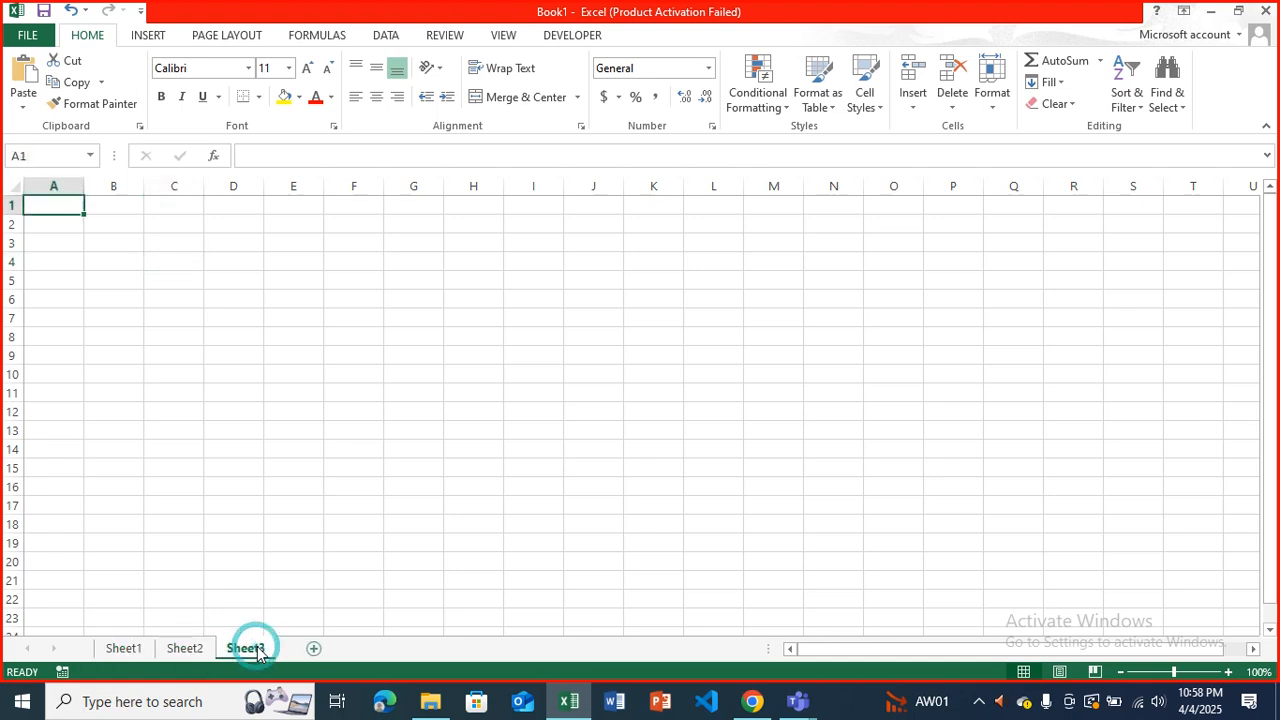
right_click(256, 651)
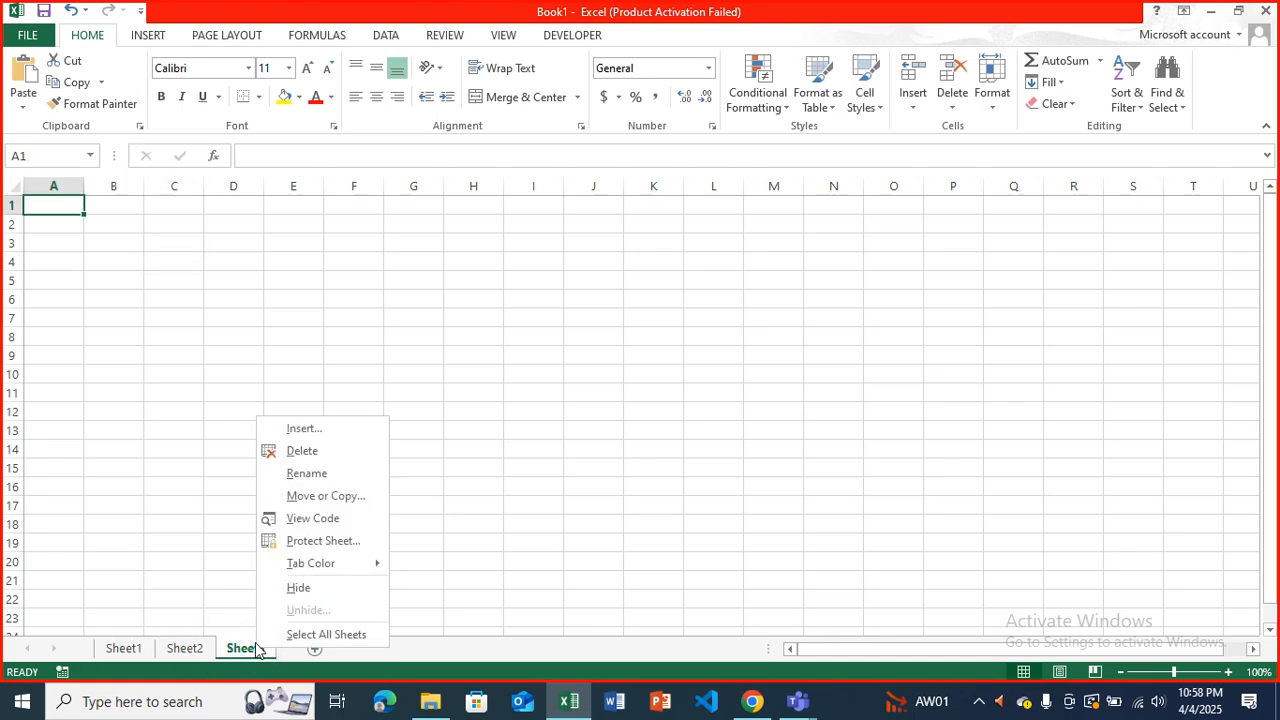
left_click(303, 430)
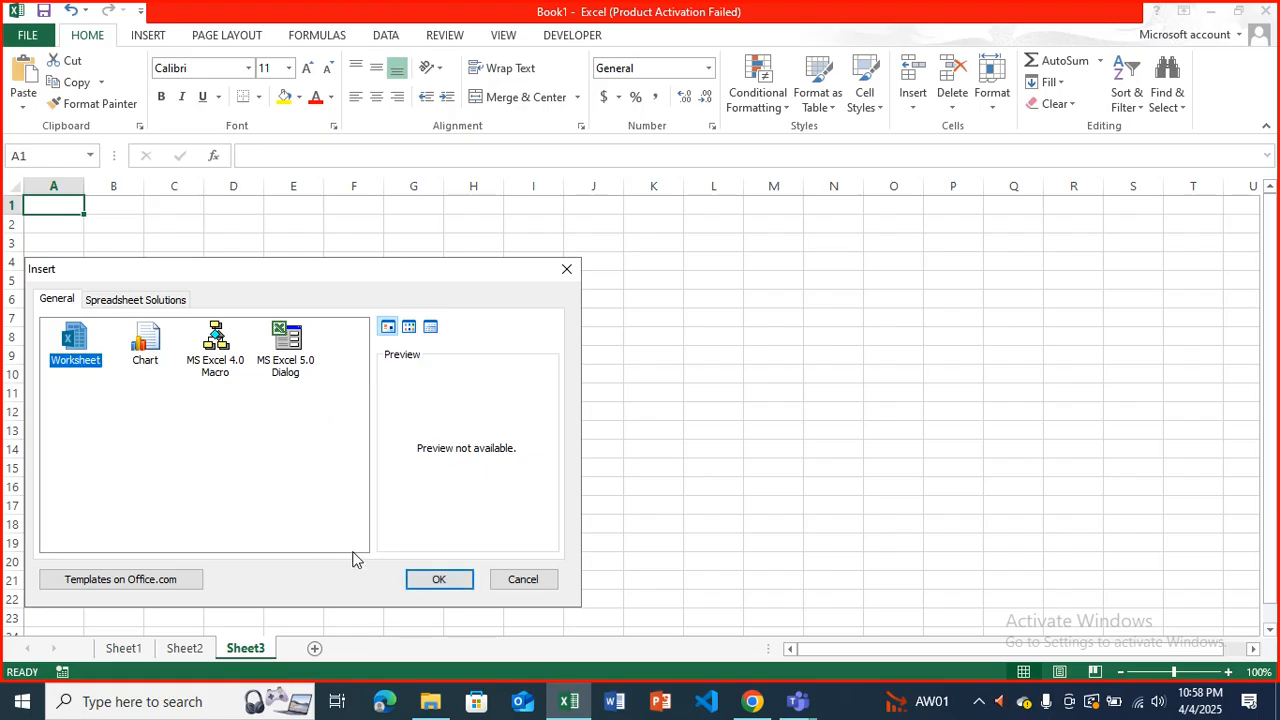
left_click(415, 582)
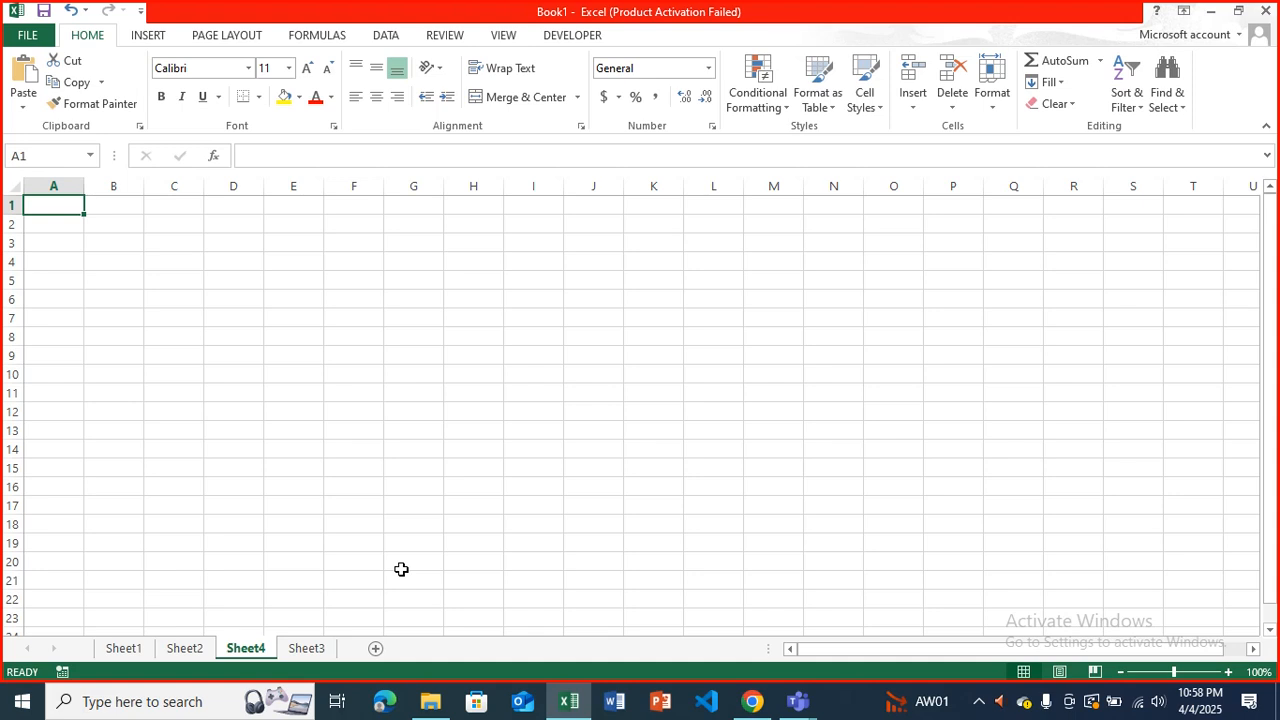
Rename the Sheet1 worksheet as "dataset".
left_click(135, 654)
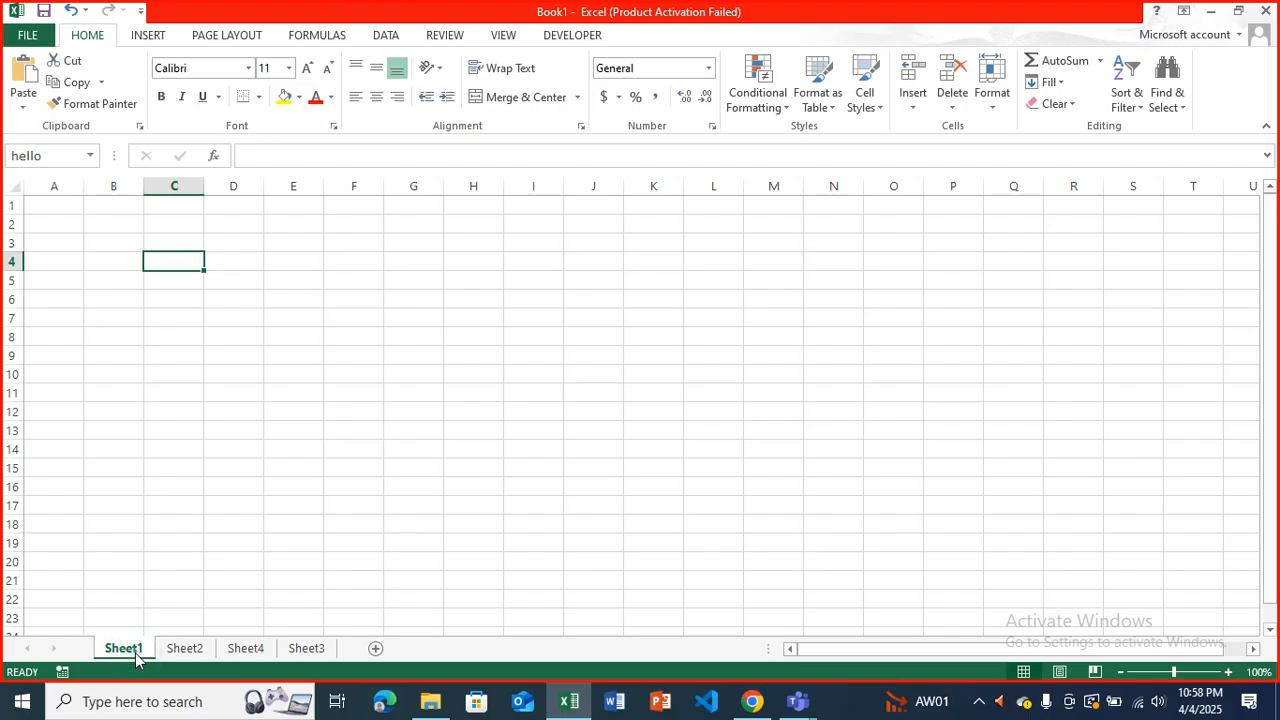
right_click(135, 654)
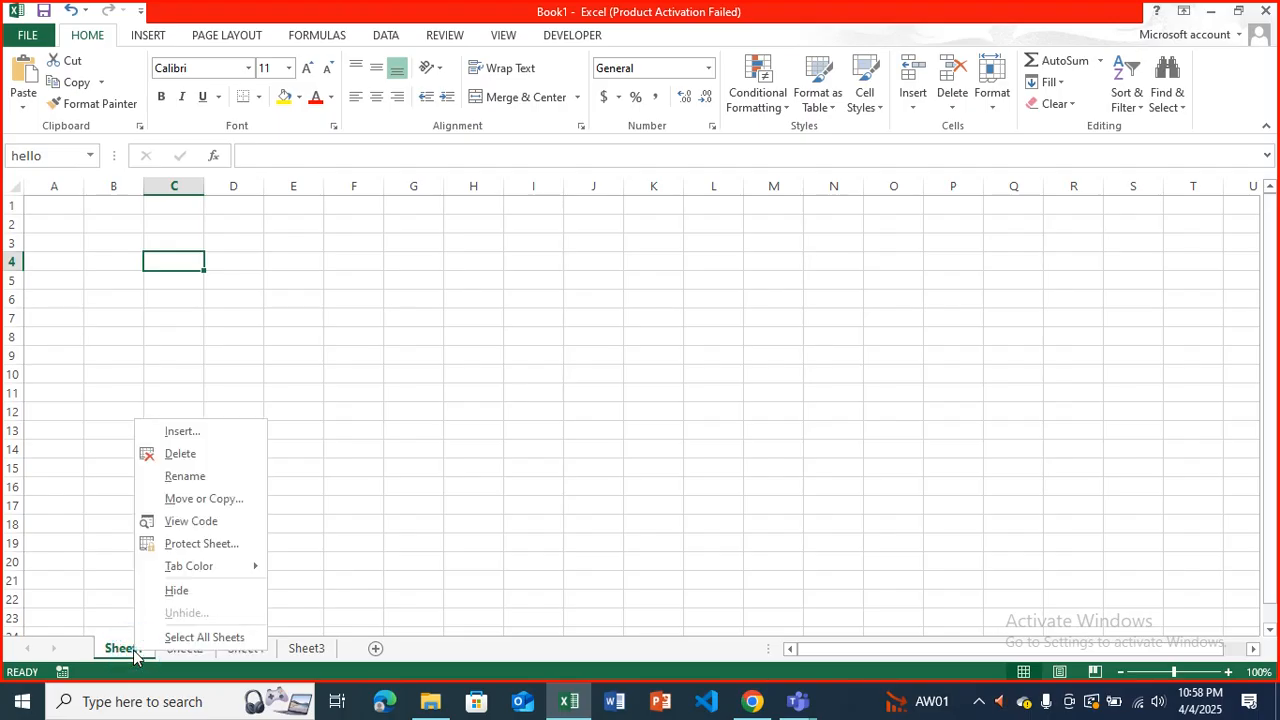
left_click(189, 480)
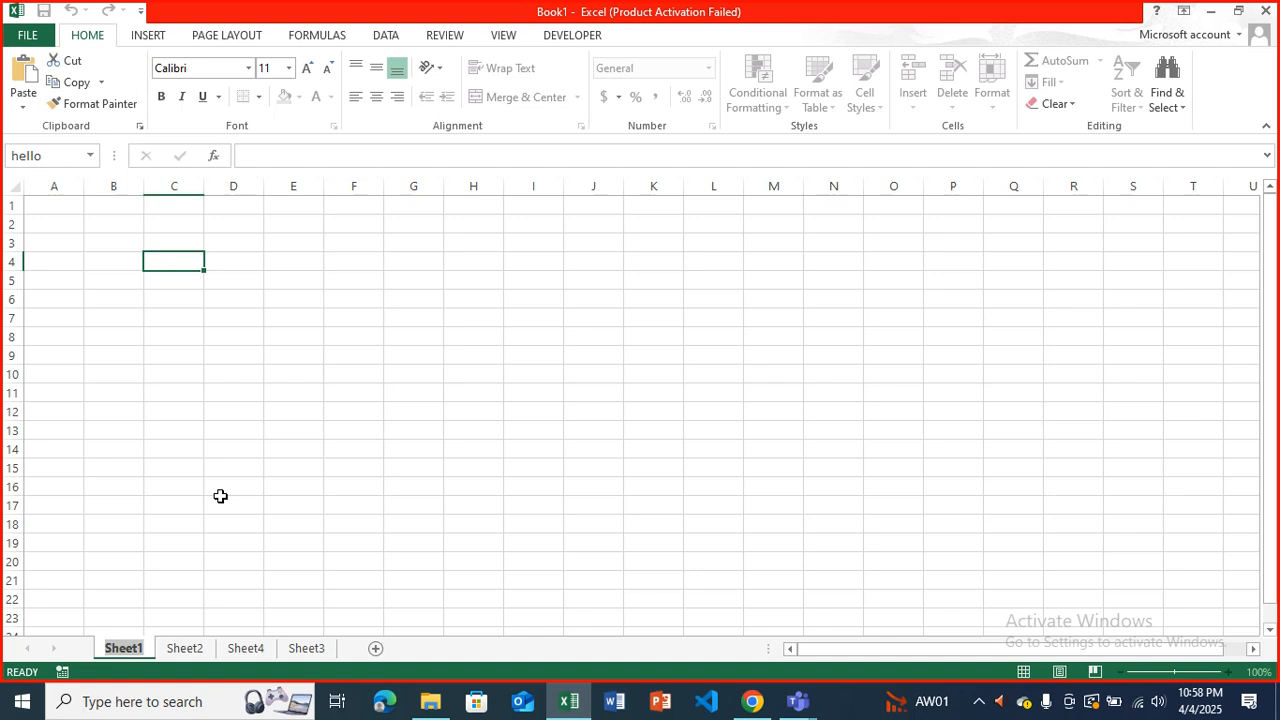
type("da")
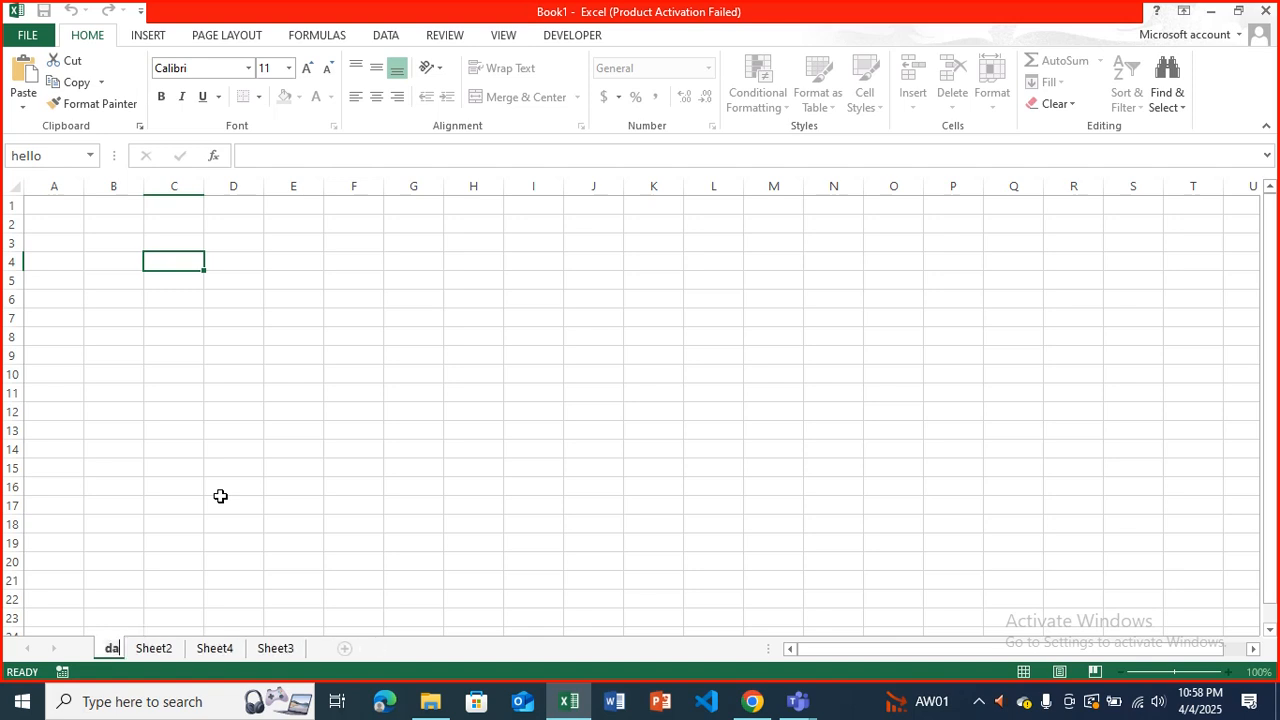
type("taset")
key("Return")
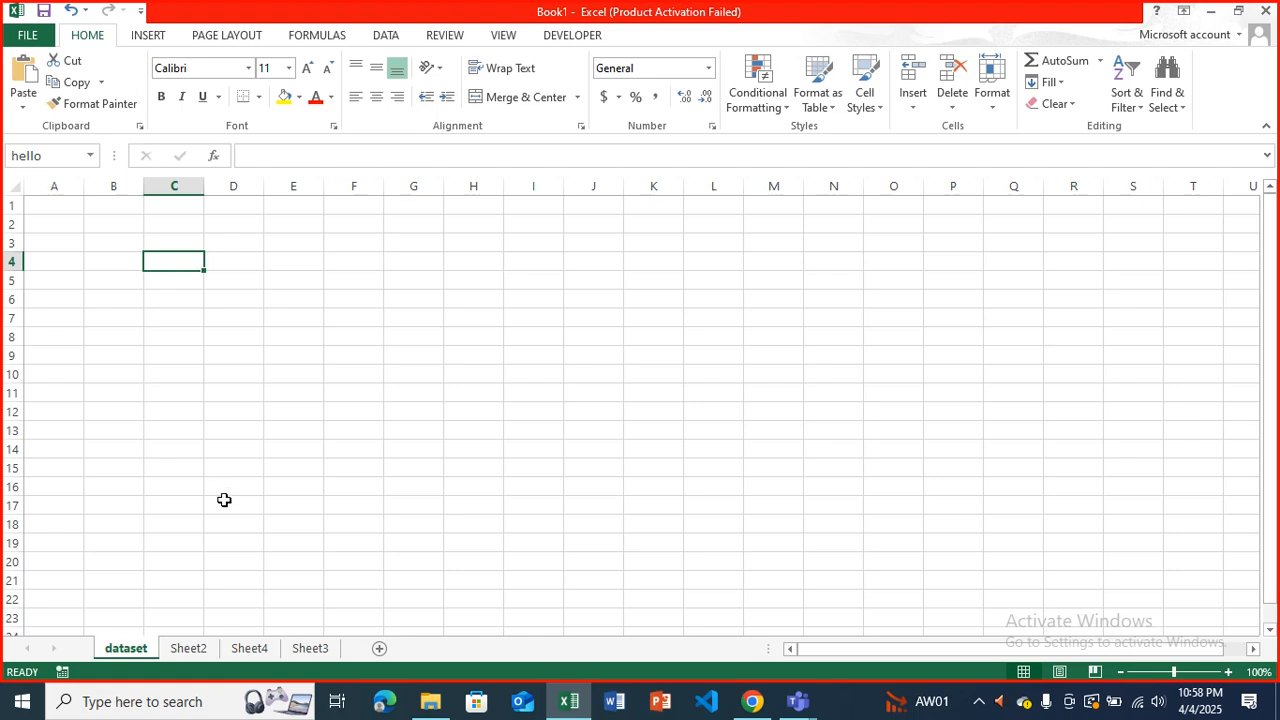
Switch to Sheet2, open its name for editing, and return to the grid at cell C3.
left_click(188, 648)
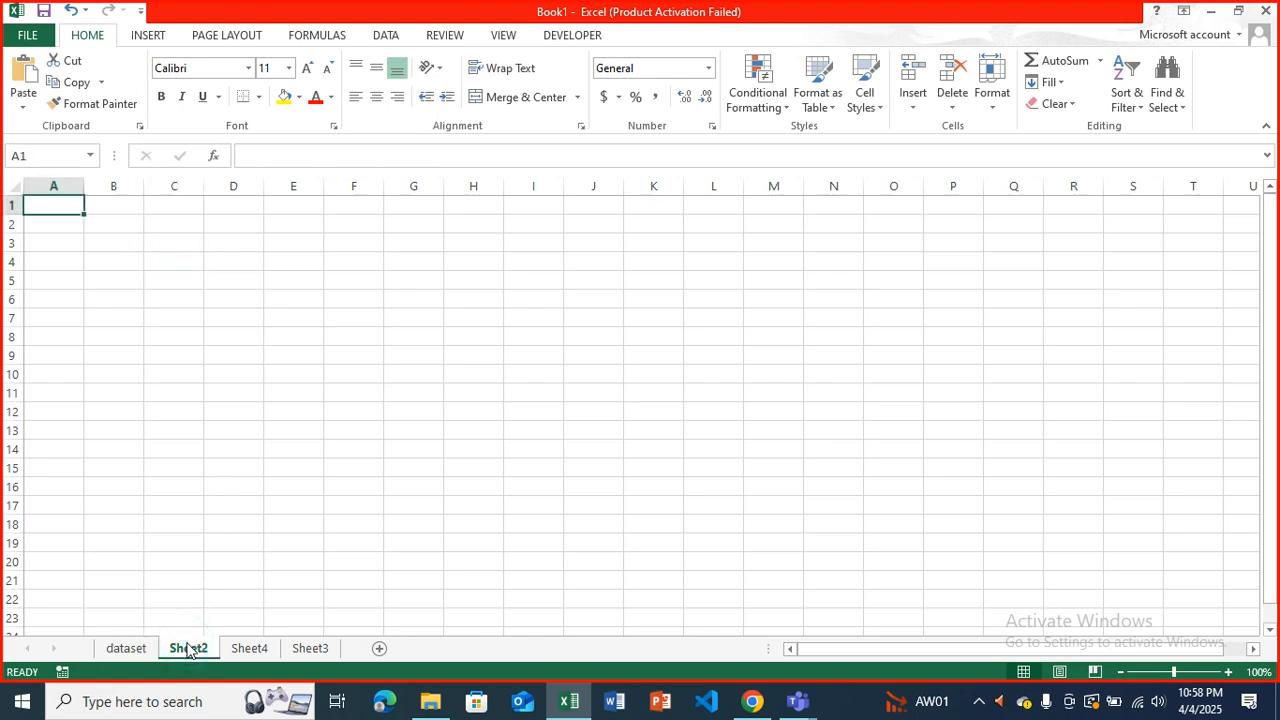
double_click(188, 648)
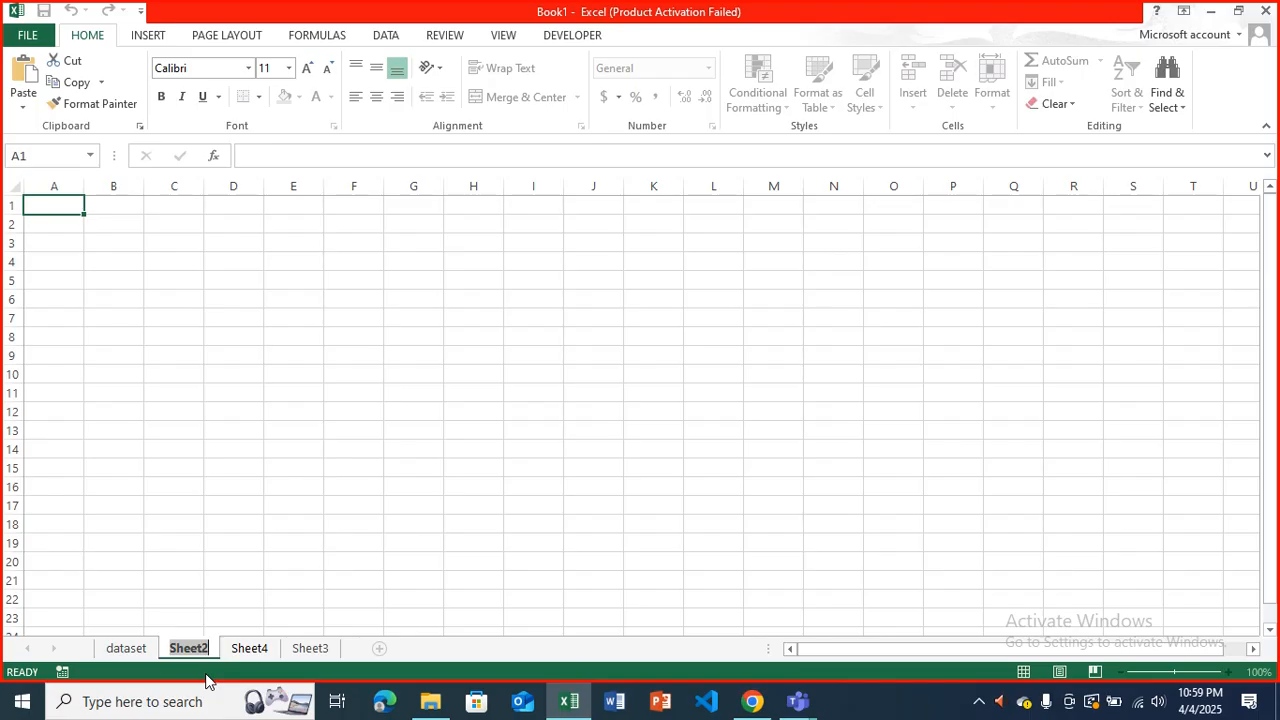
left_click(172, 250)
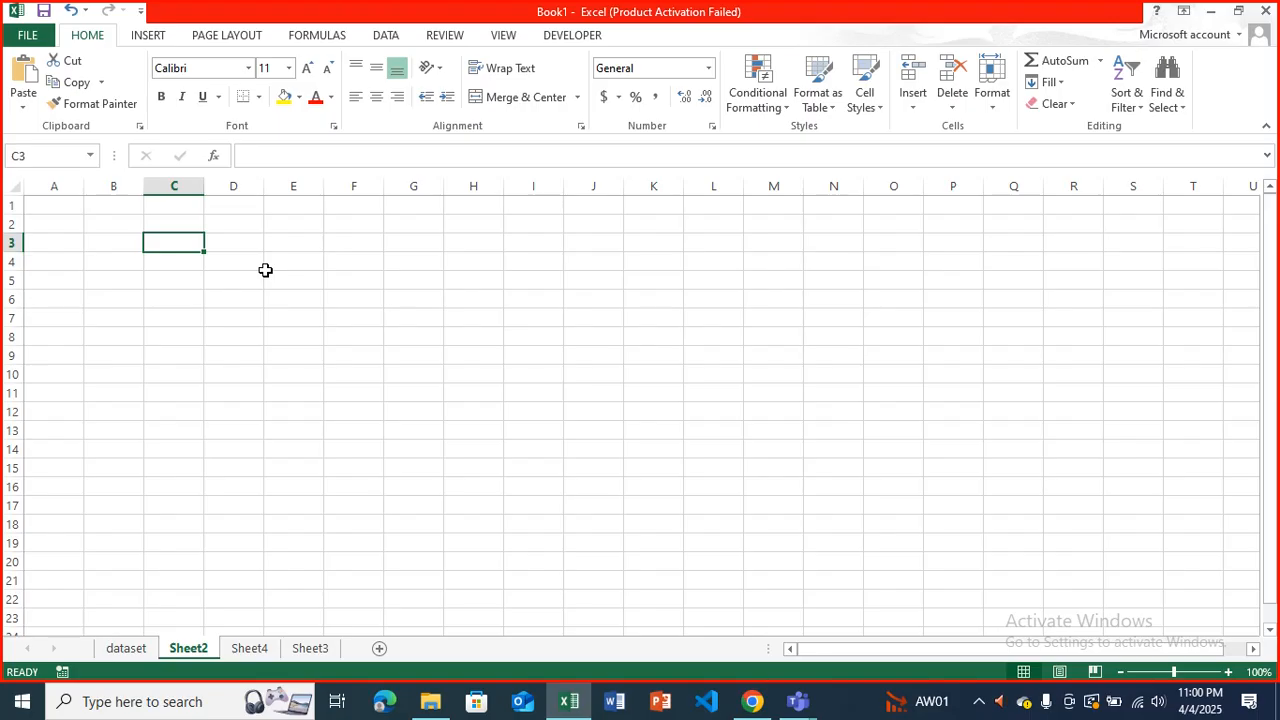
left_click(265, 270)
type("a")
key("BackSpace")
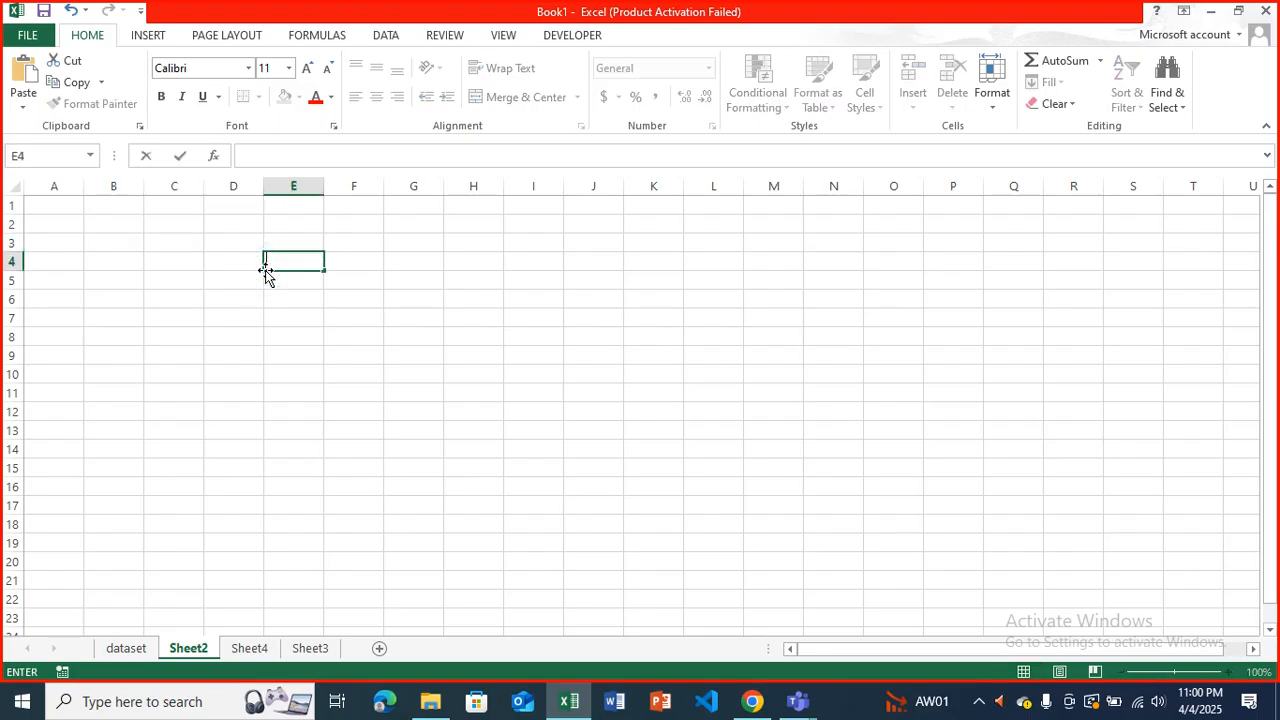
left_click(240, 257)
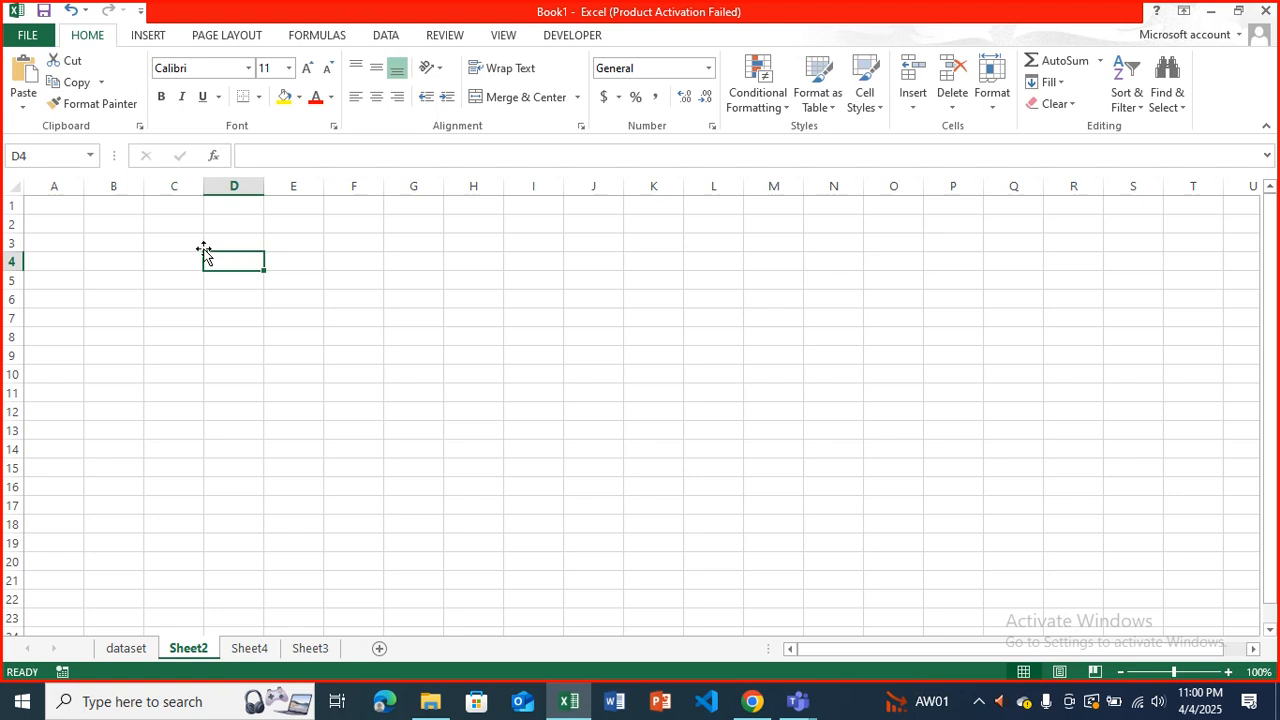
Enter the column headings x in cell C3 and y in cell D3.
left_click(194, 243)
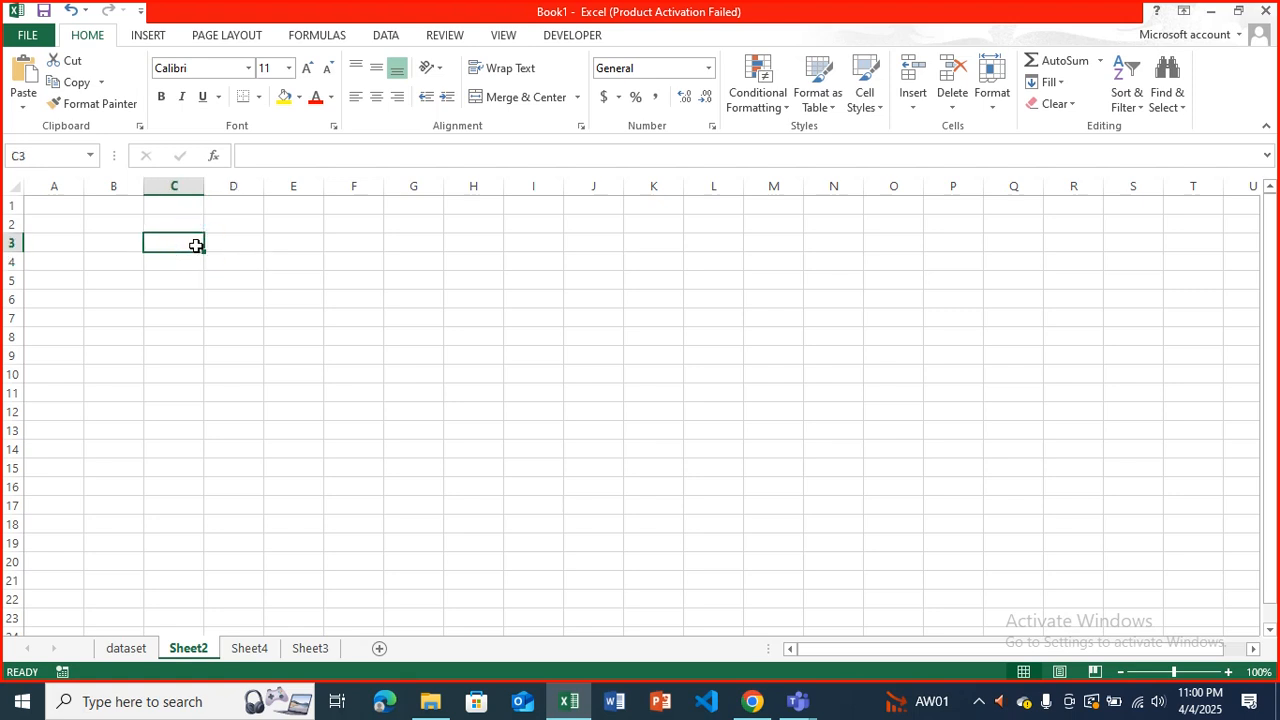
type("x")
left_click(222, 249)
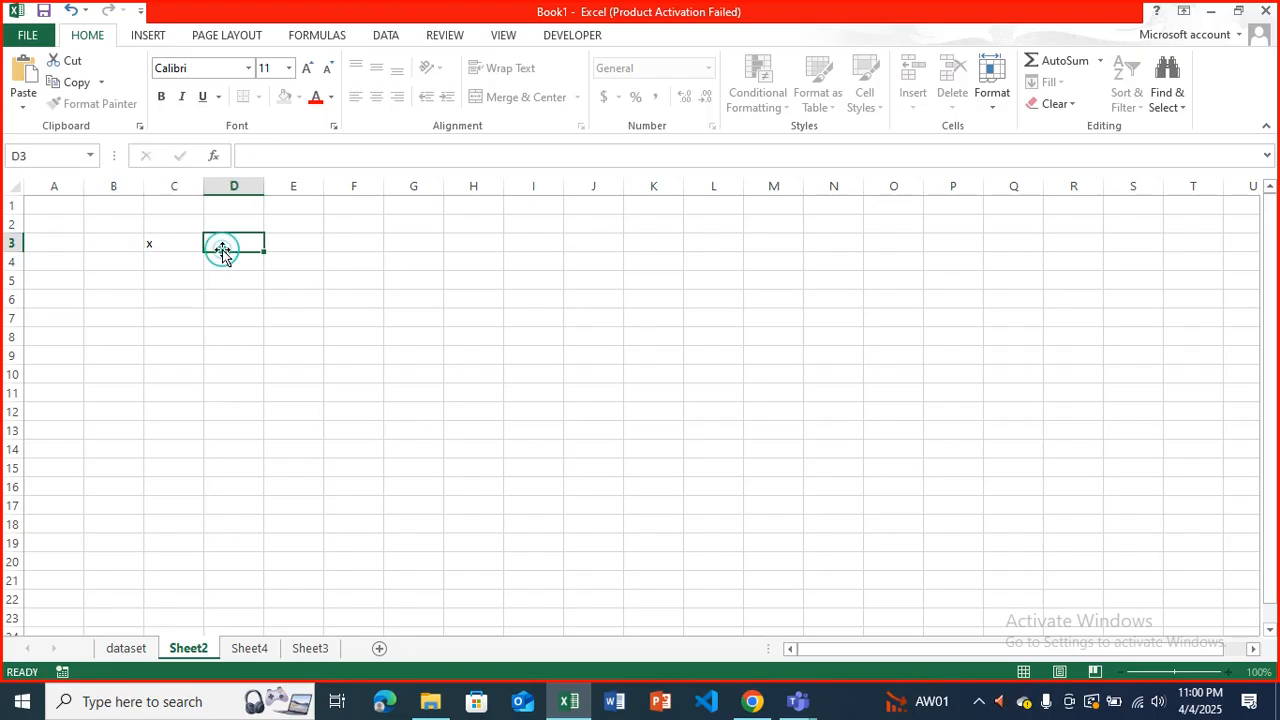
type("y")
key("Return")
key("Left")
key("Up")
key("Down")
key("Down")
key("Down")
key("Down")
key("Down")
key("Down")
key("Down")
key("Down")
key("Up")
key("Up")
key("Up")
key("Up")
key("Up")
key("Up")
key("Up")
key("Up")
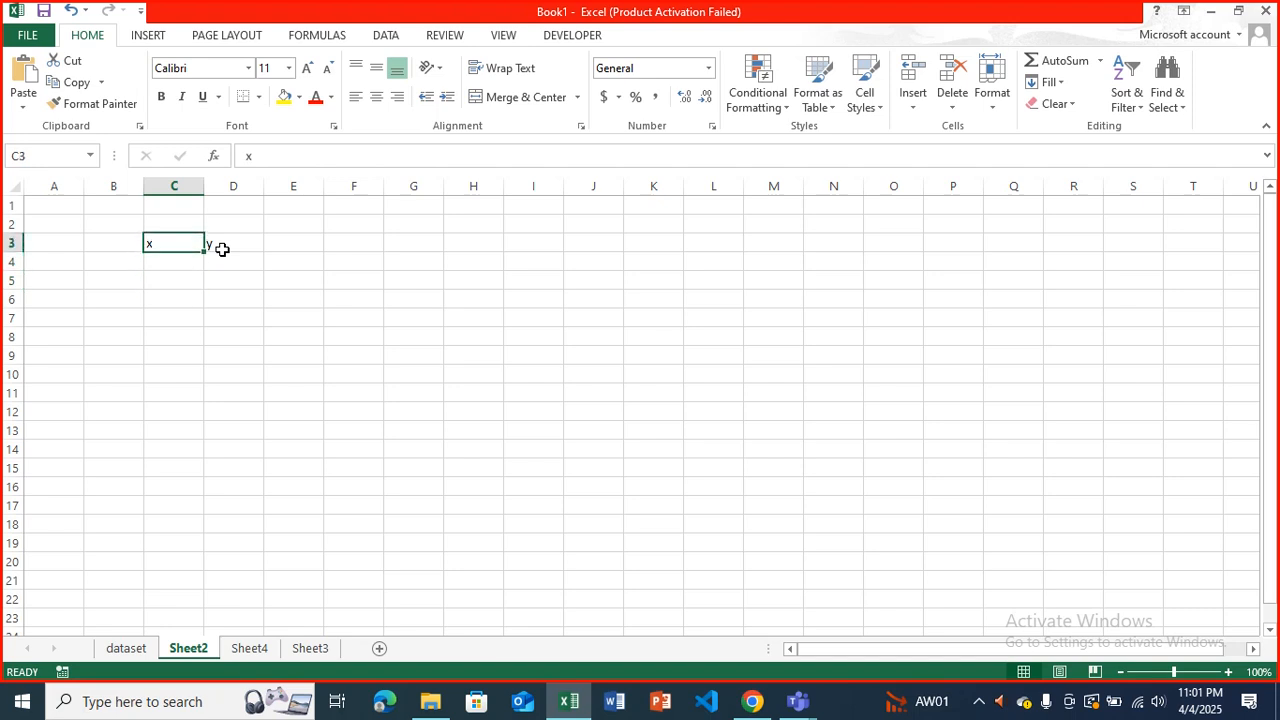
key("Right")
key("Down")
key("Down")
key("Down")
key("Down")
key("Down")
key("Down")
key("Down")
key("Up")
key("Up")
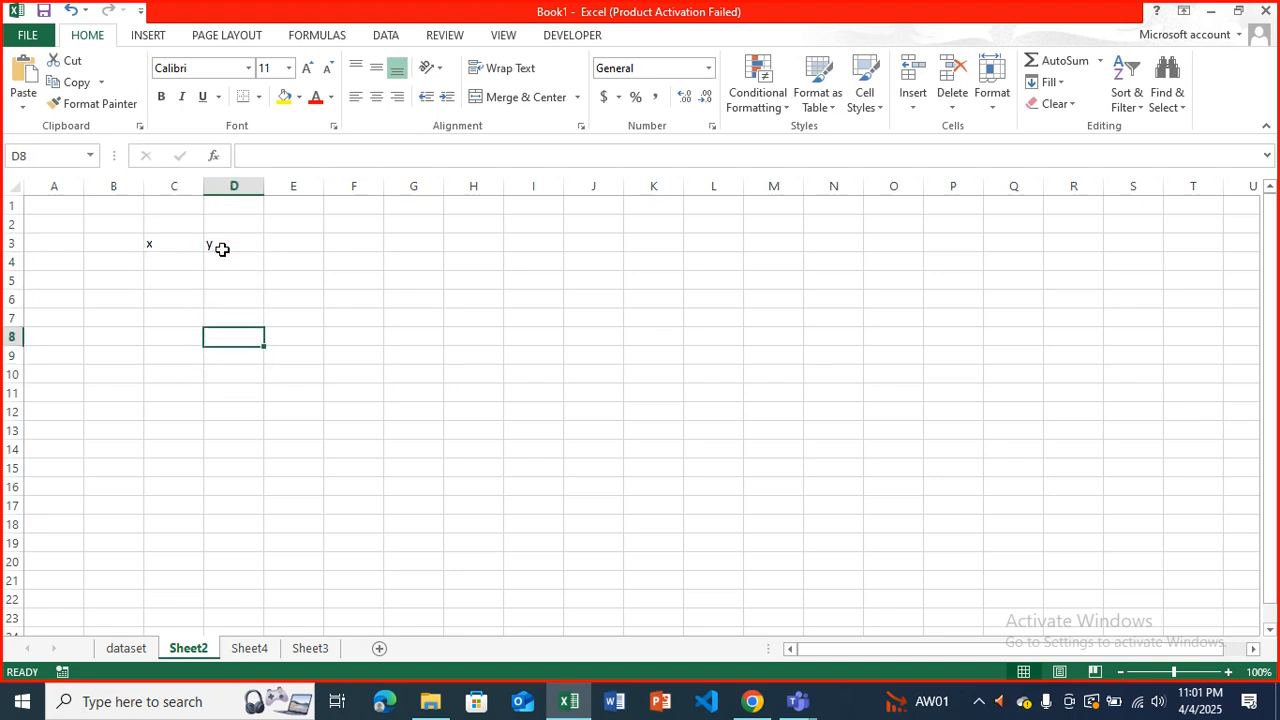
key("Up")
key("Up")
key("Left")
key("Left")
key("Up")
key("Right")
key("Up")
key("Up")
key("Right")
Fill the x column from C4 to C8 with the values 3, 6, 9, 12 and 15.
key("Down")
key("Left")
key("Up")
key("Down")
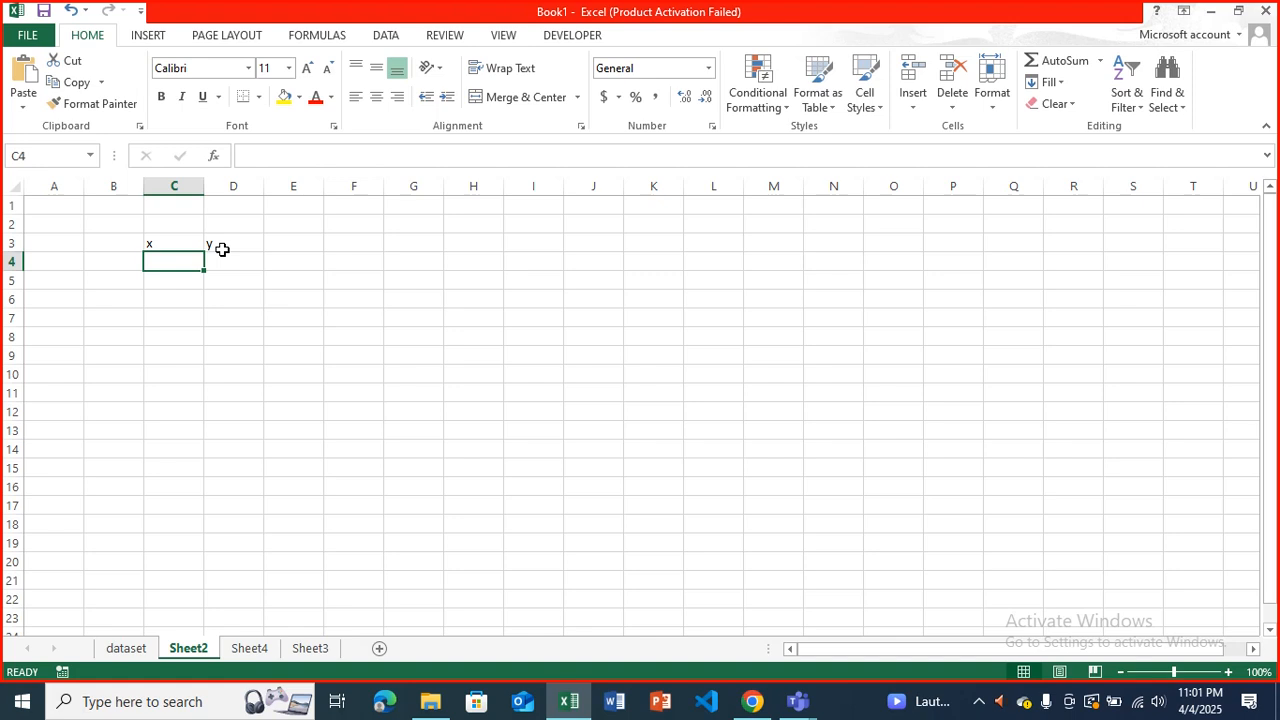
type("3")
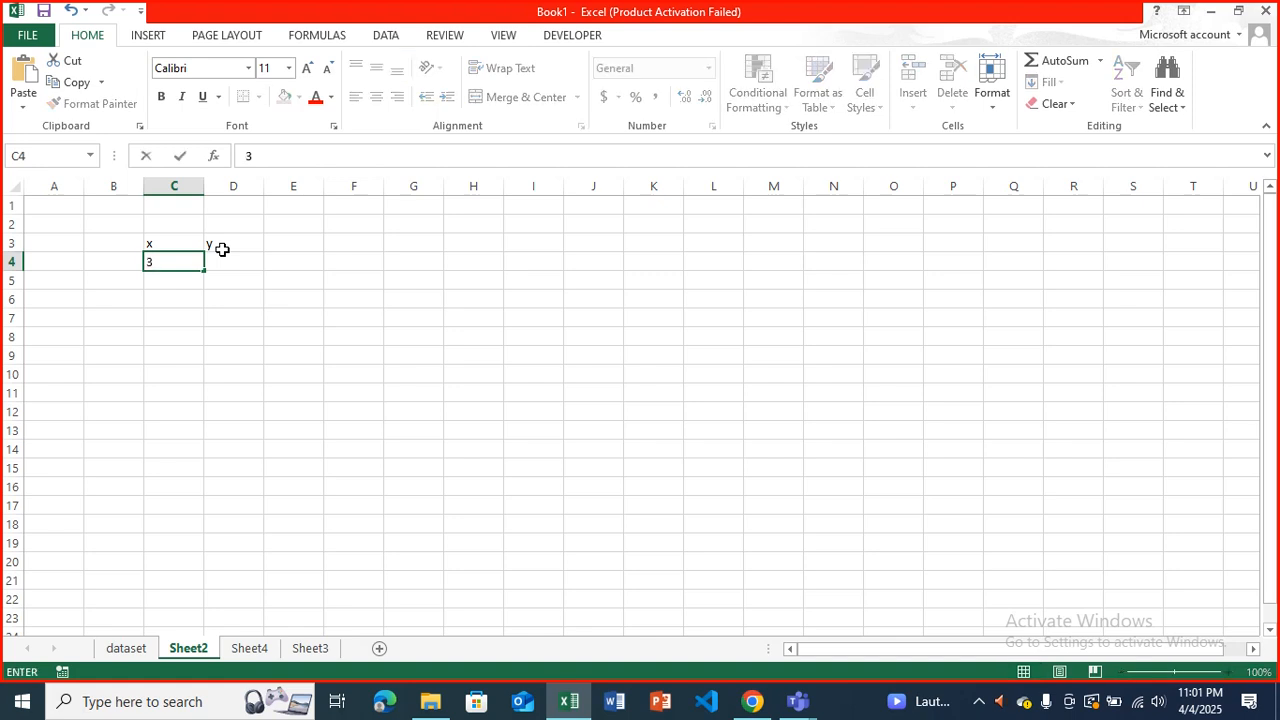
key("Return")
type("6")
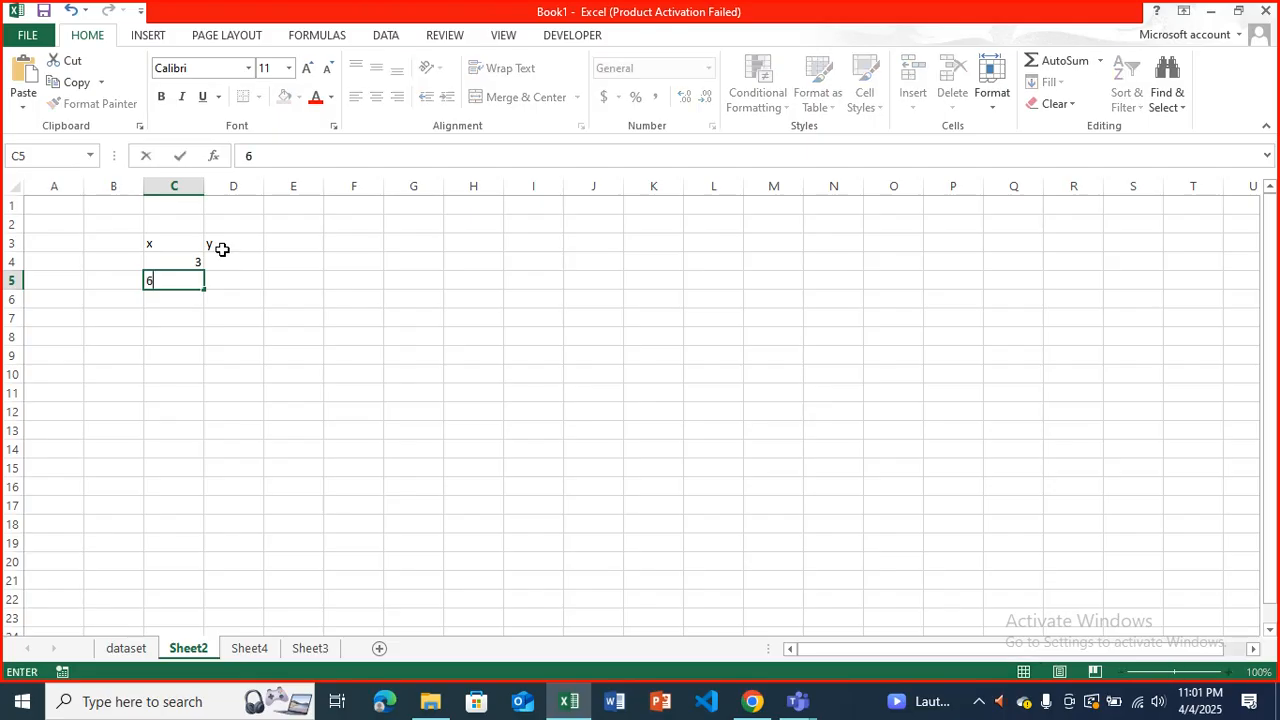
key("Return")
type("9")
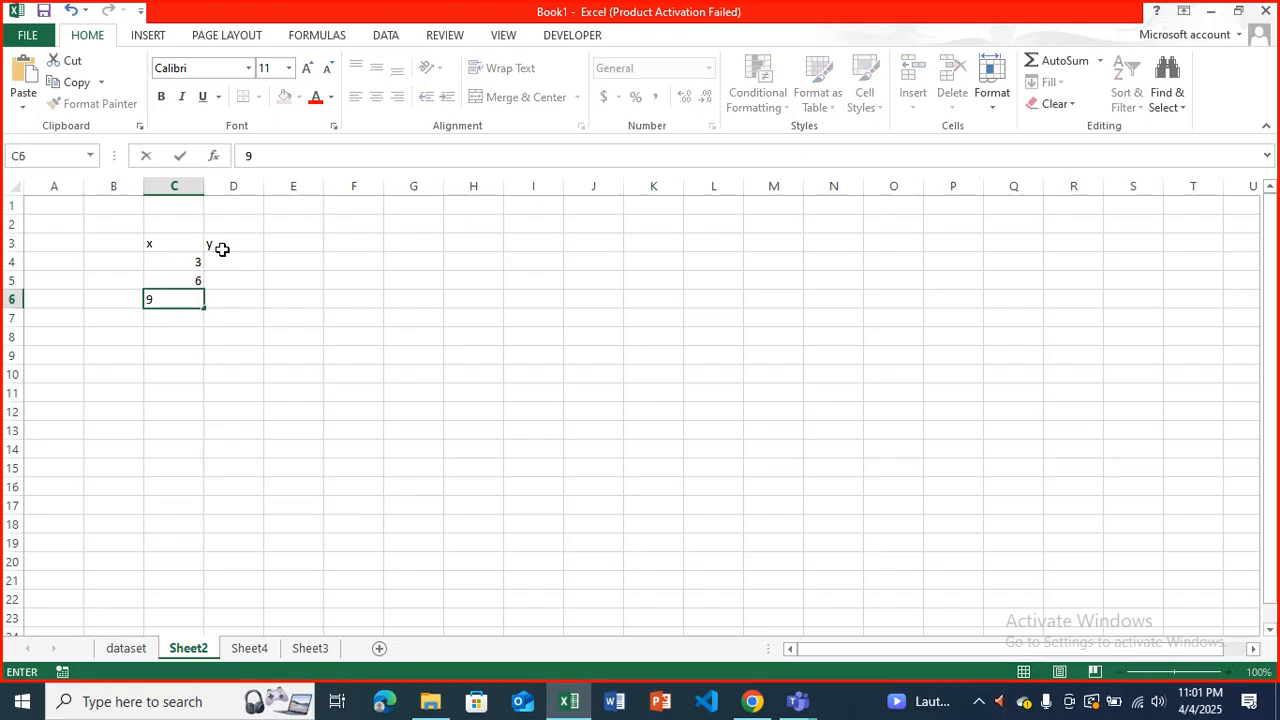
key("Return")
type("12")
key("Return")
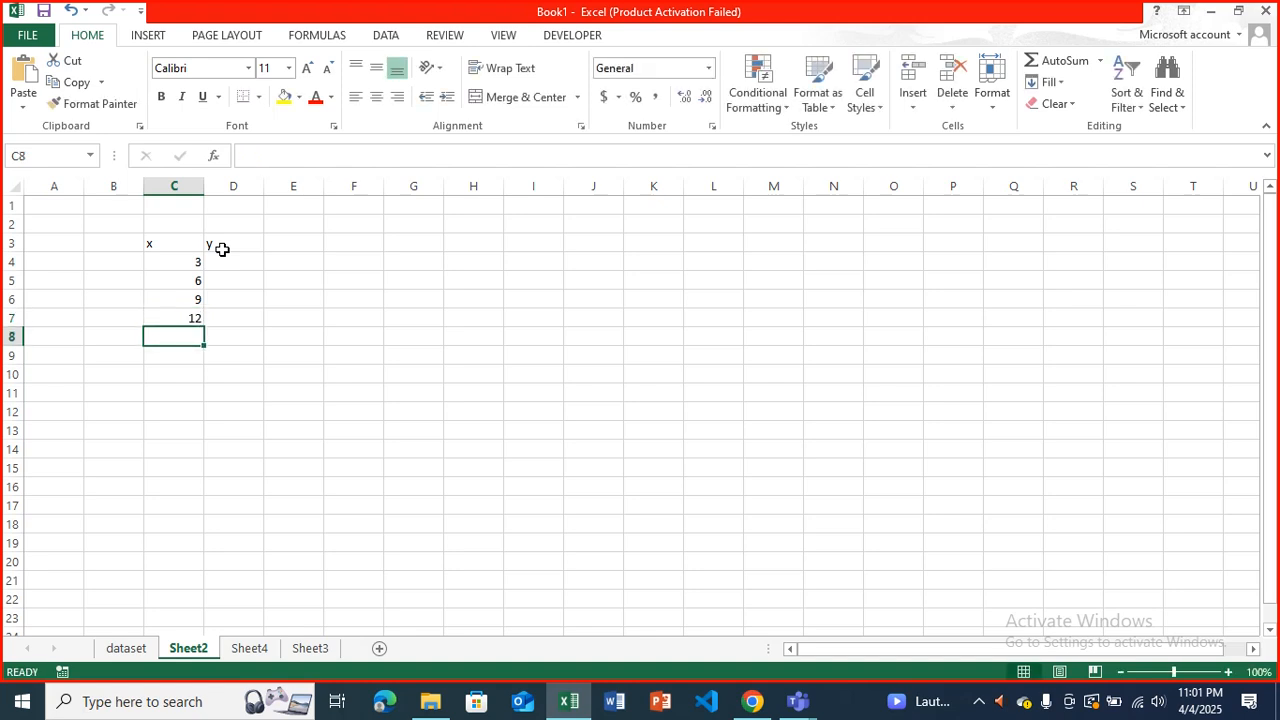
type("15")
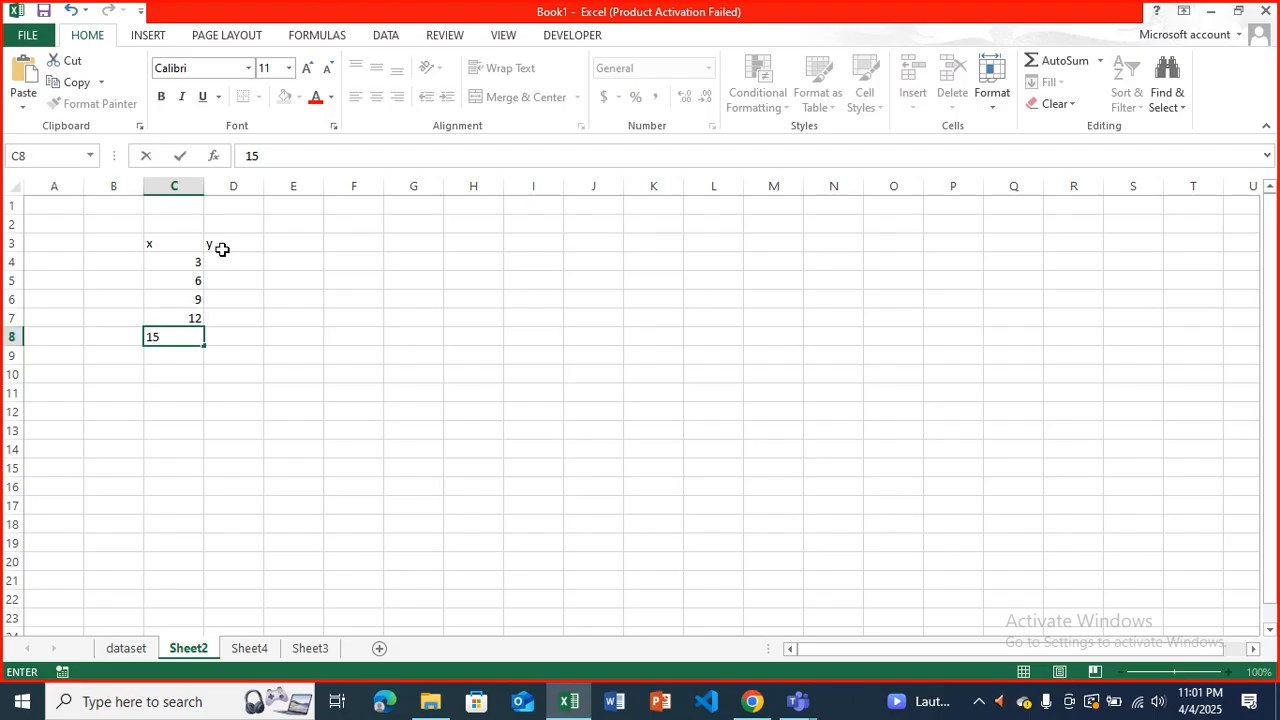
key("Return")
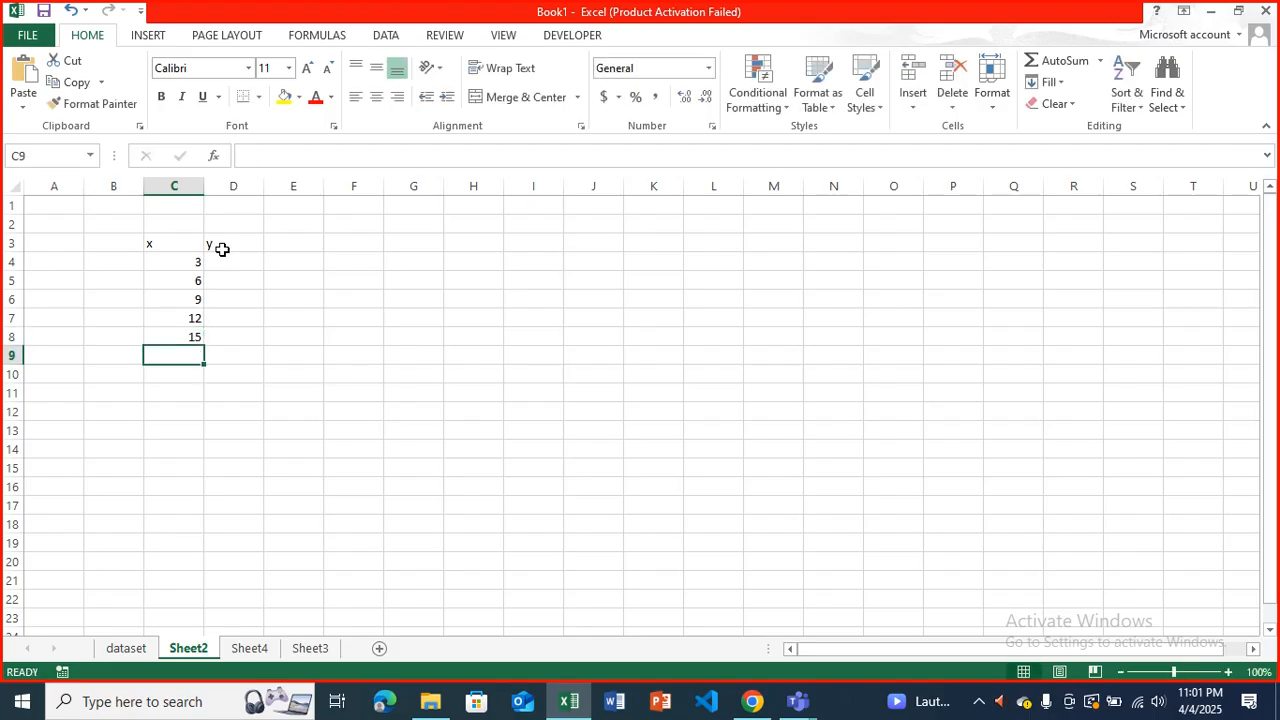
key("Up")
key("Up")
key("Up")
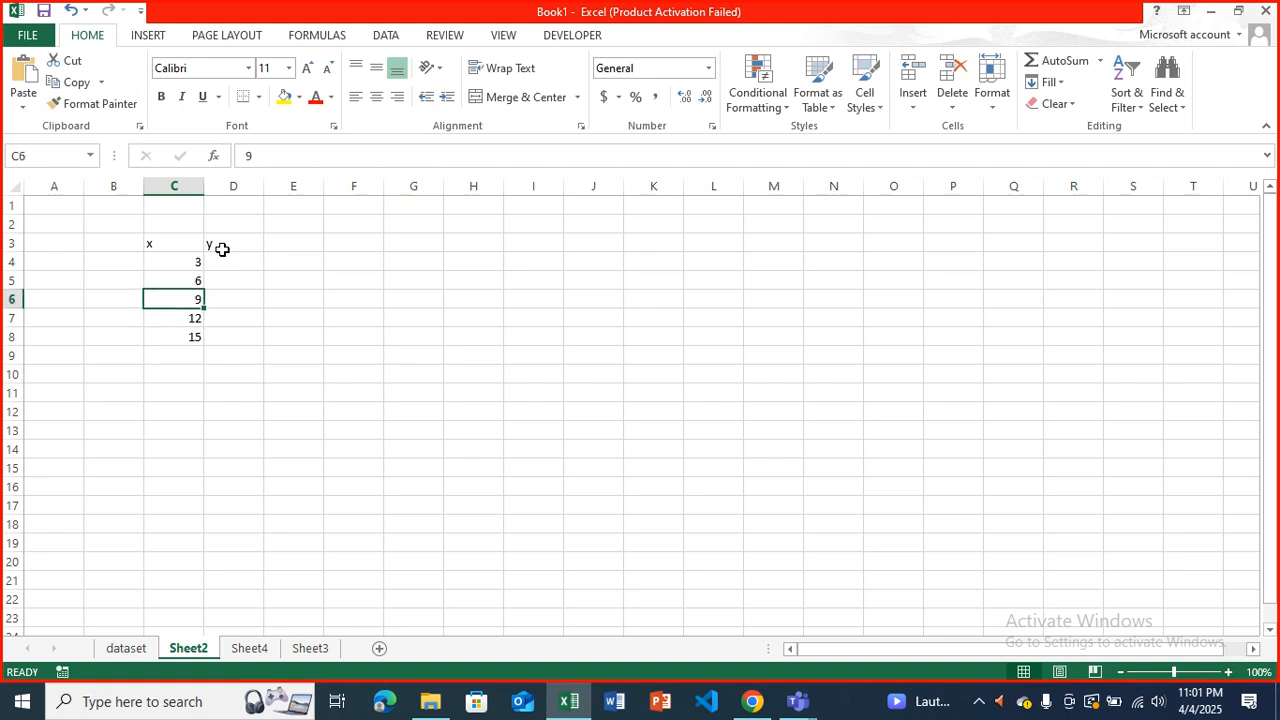
key("Down")
key("Down")
key("Down")
key("Up")
key("Up")
key("Up")
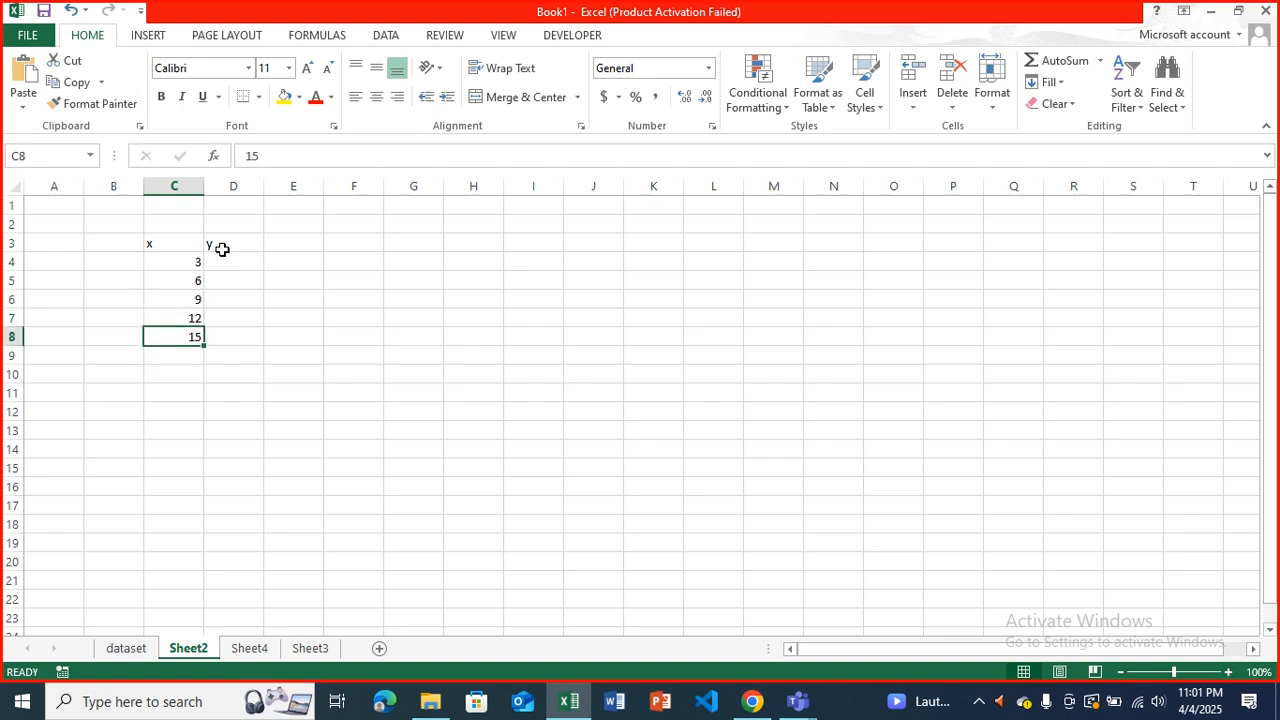
Clear the values 9, 12 and 15 from cells C6 to C8 in the x column.
key("Up")
key("shift+Down")
key("shift+Down")
key("shift+Down")
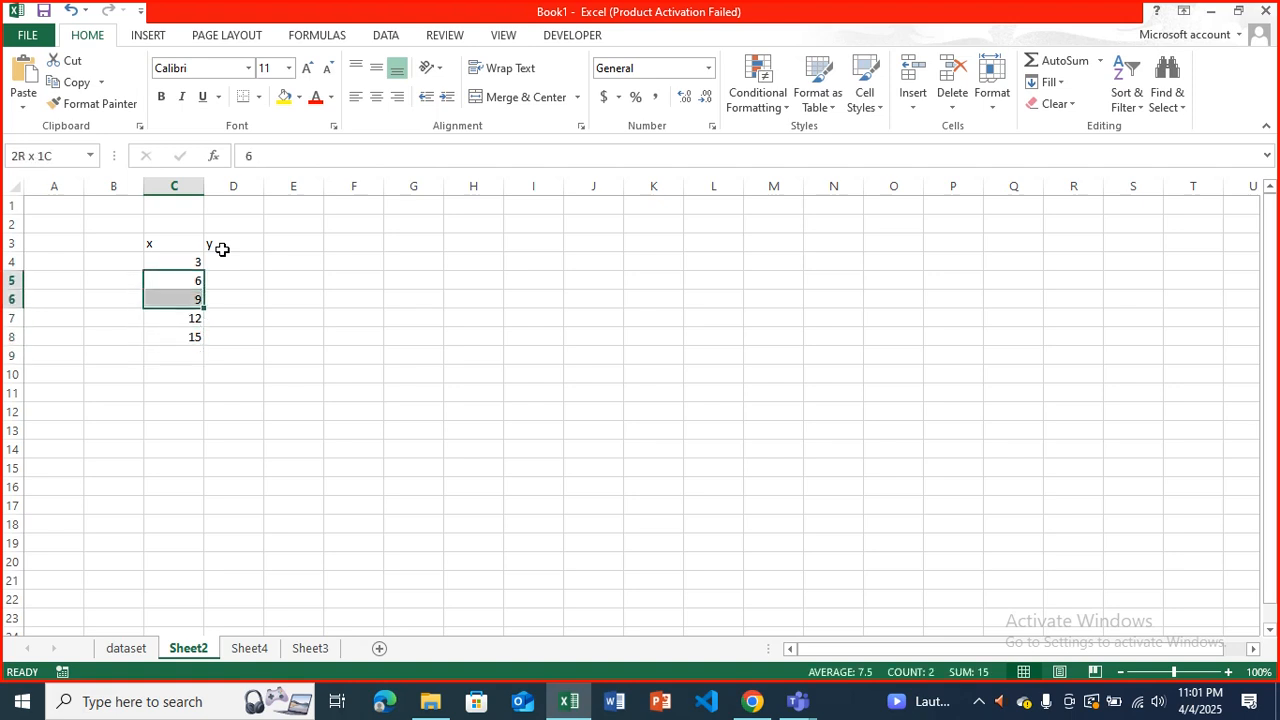
key("Down")
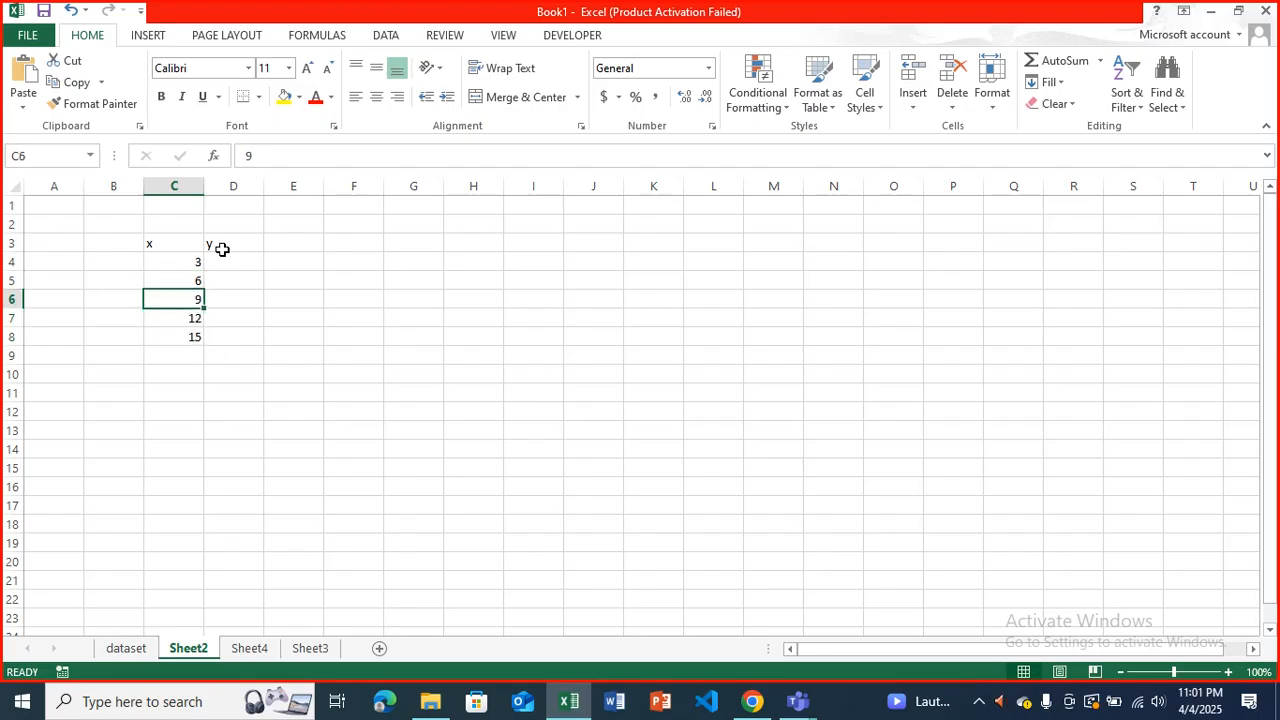
key("shift+Down")
key("shift+Down")
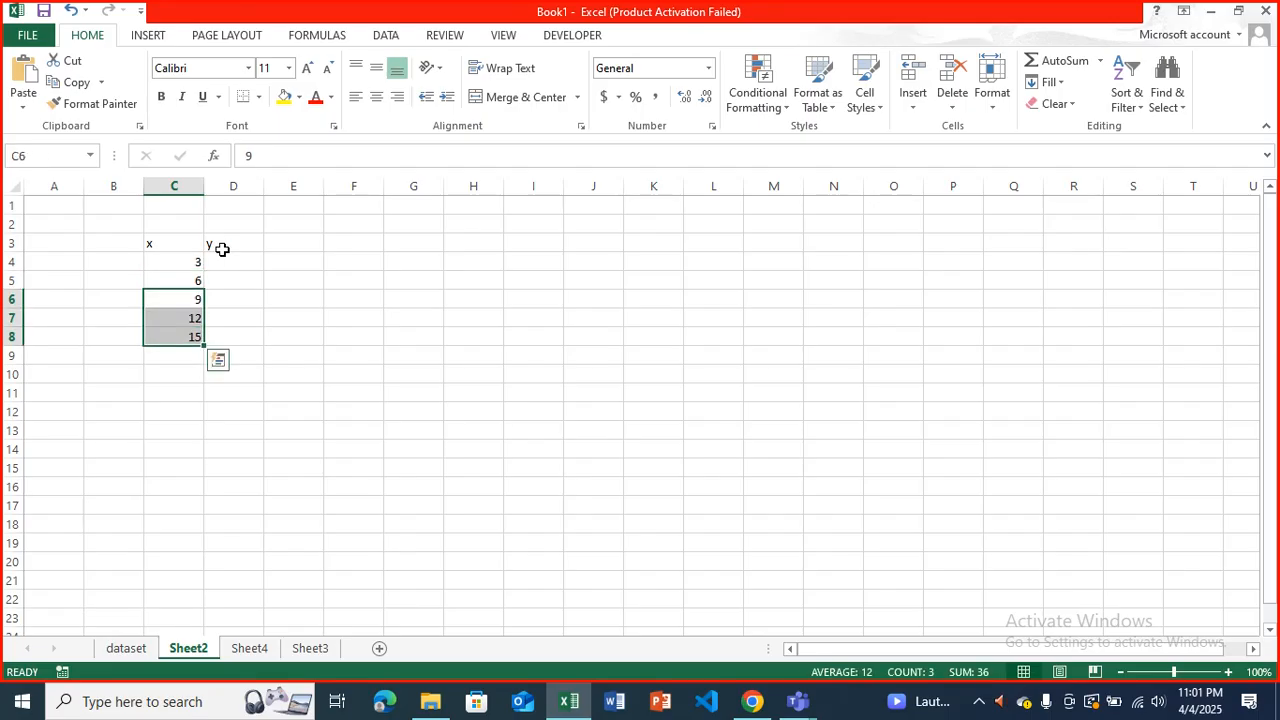
key("Delete")
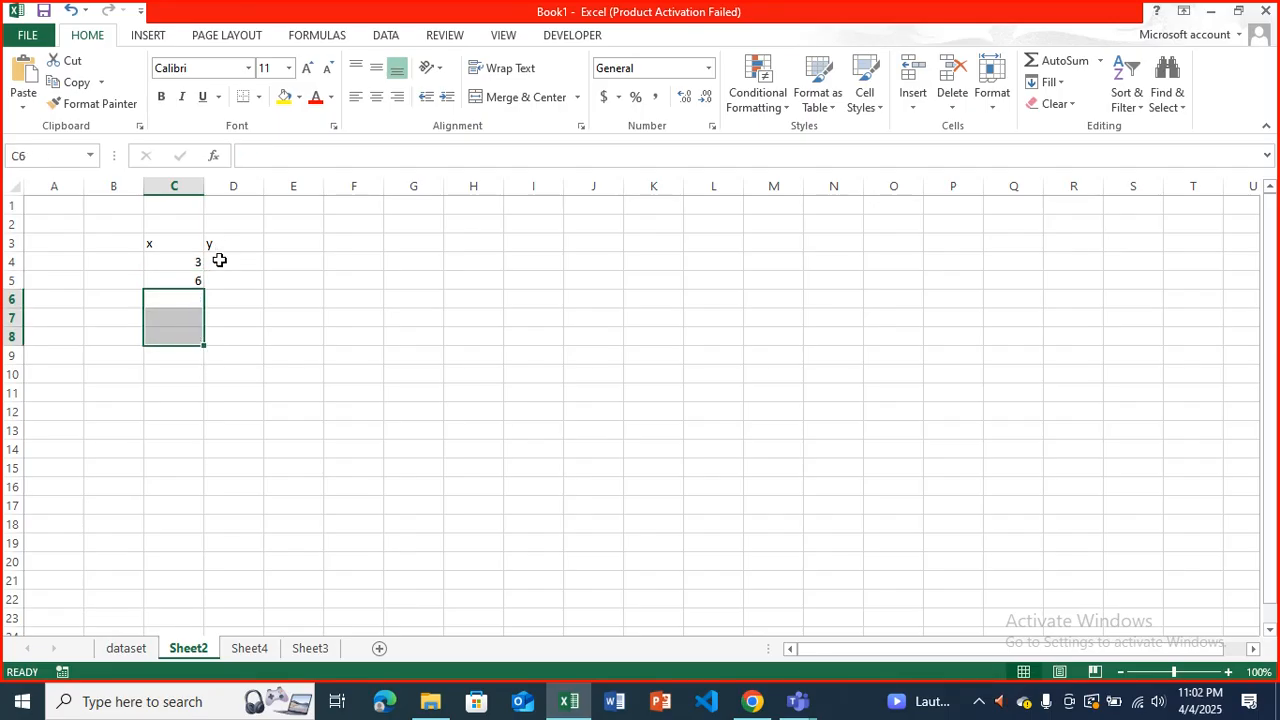
Extend the x series from the pair 3 and 6 in C4:C5 down to 42 in C17.
left_click(200, 261)
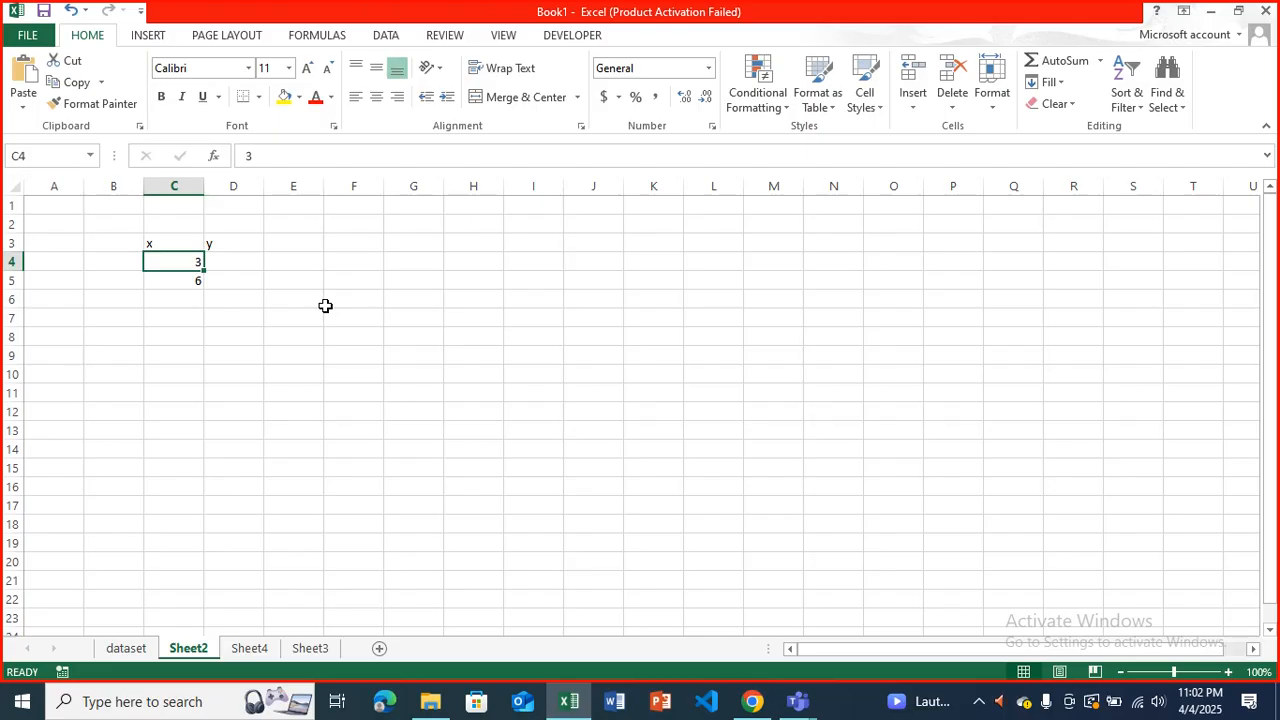
key("shift+Down")
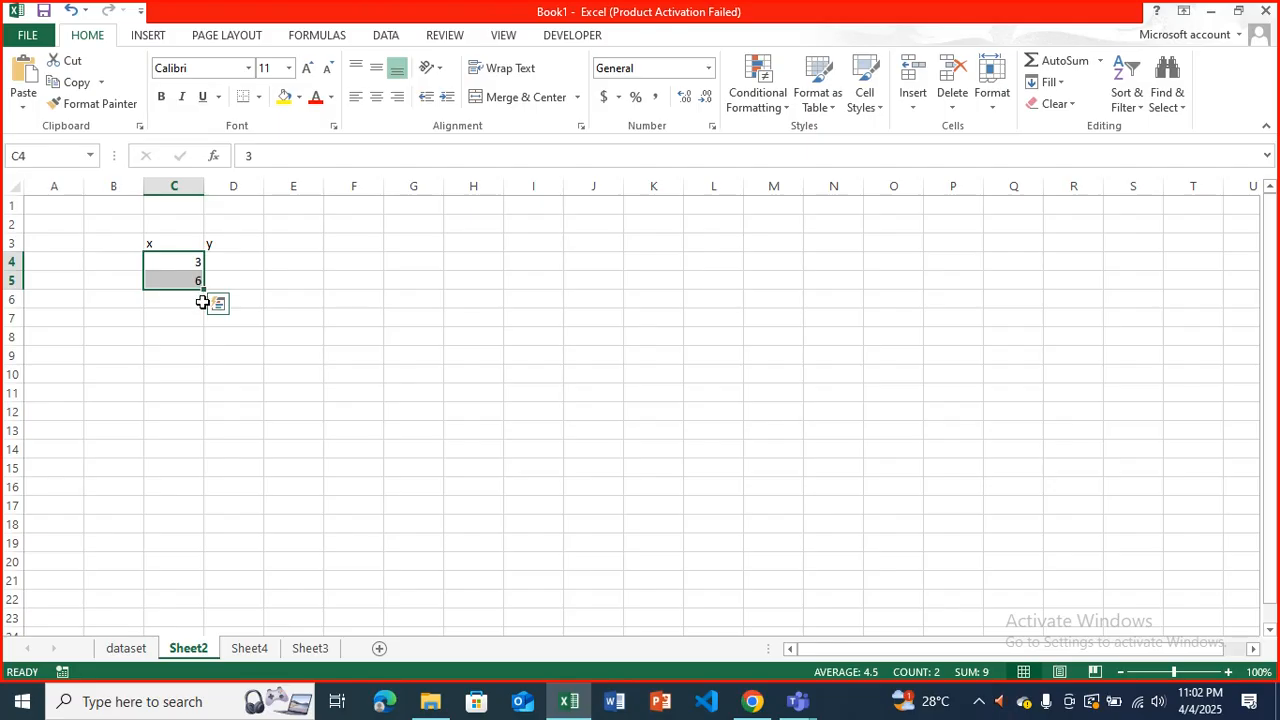
left_click_drag(203, 291, 197, 508)
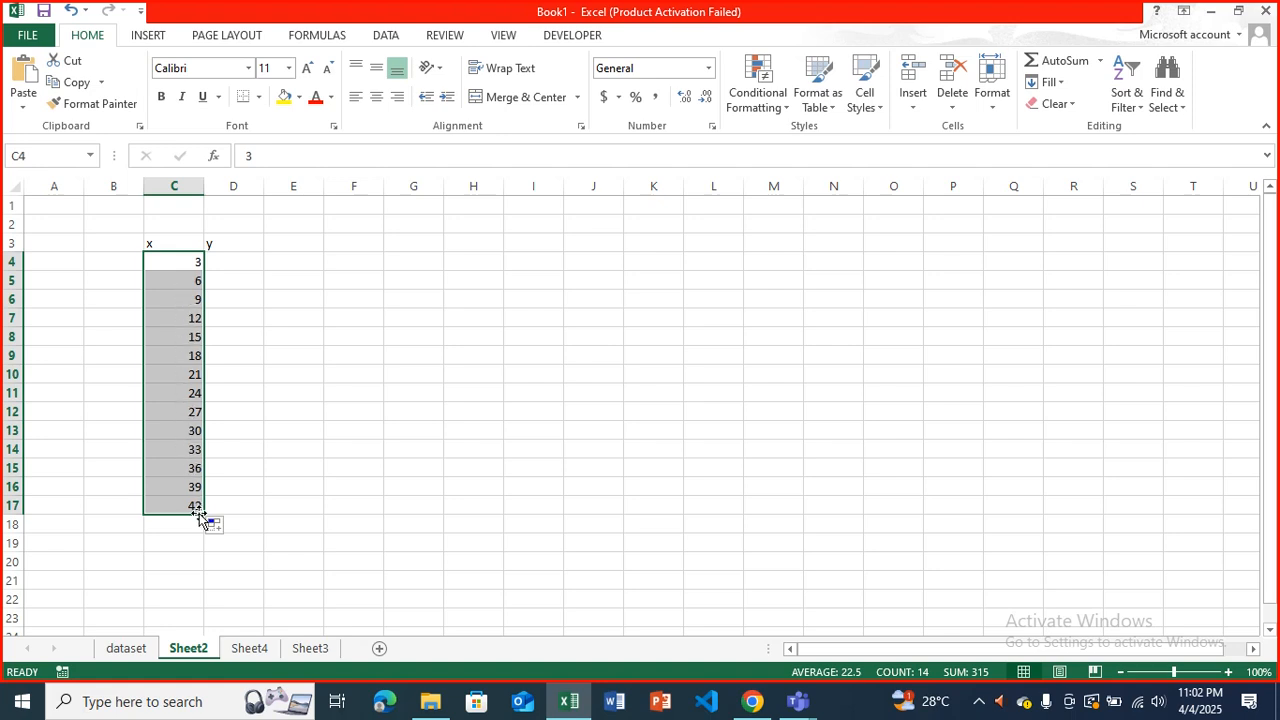
Enter the starting y values 5 in cell D4 and 10 in cell D5.
left_click(228, 270)
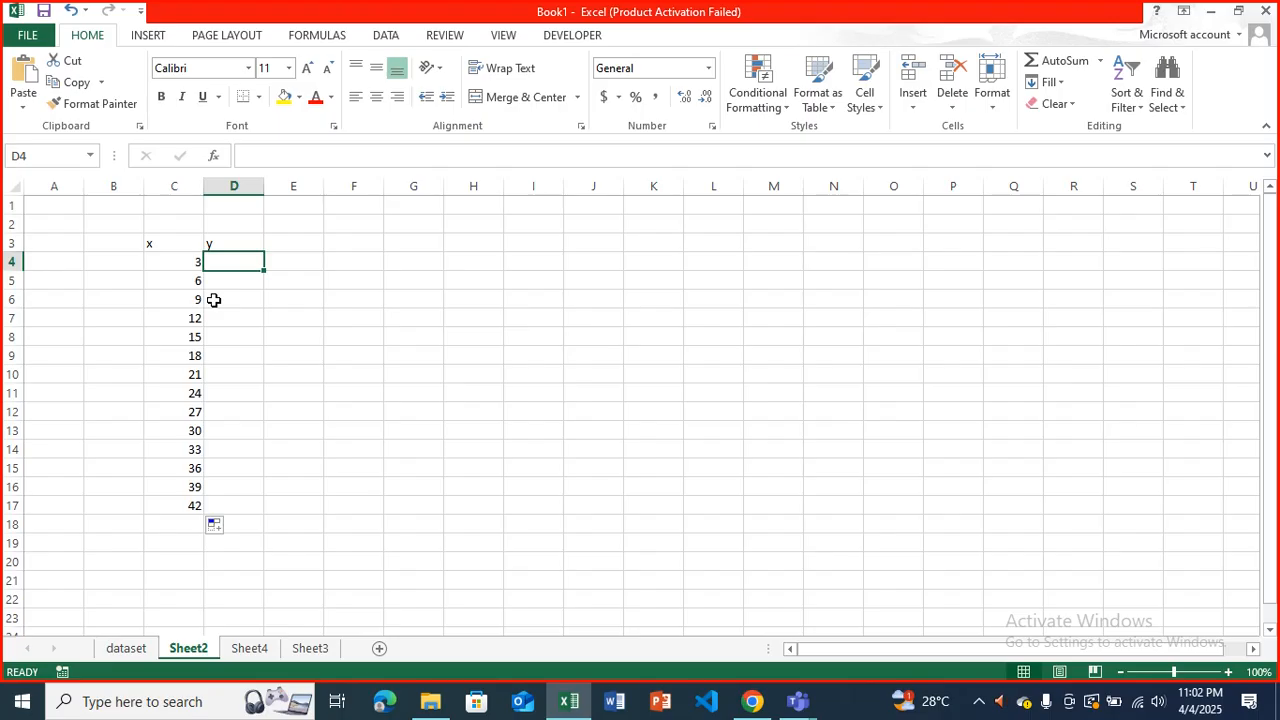
type("5")
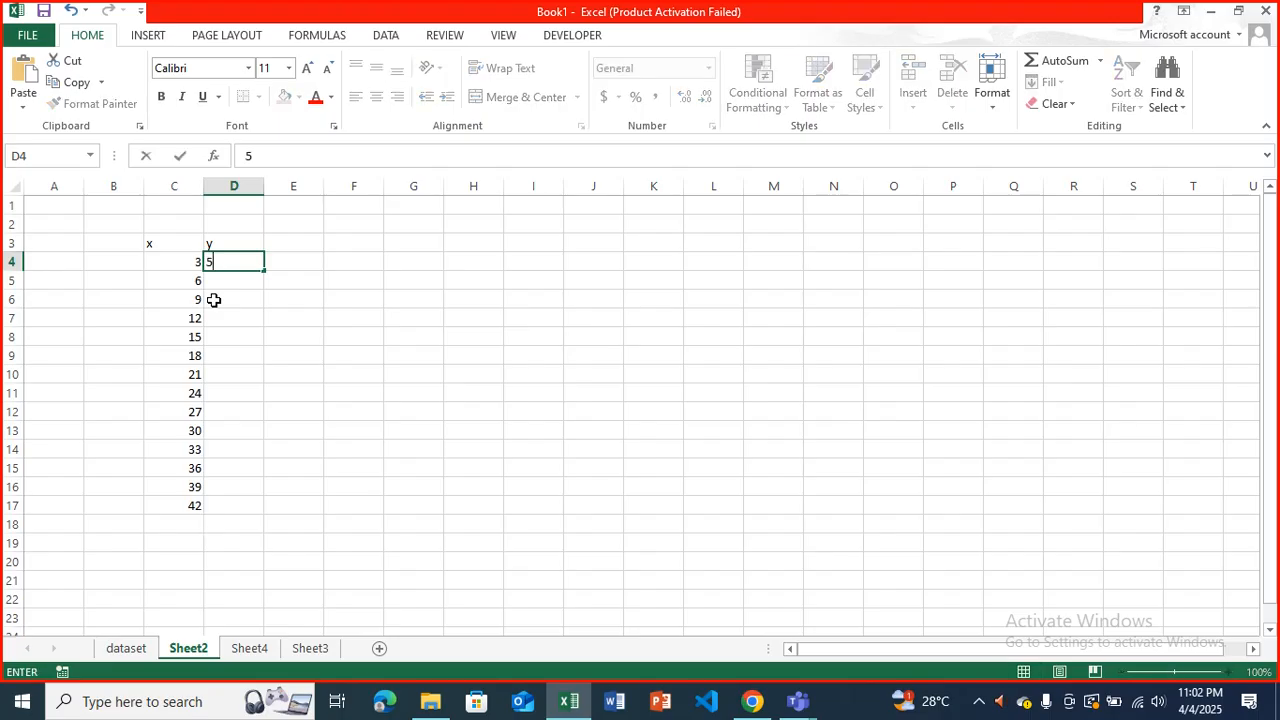
key("Return")
type("10")
key("ctrl+Return")
Extend the y series from the pair in D4:D5 down to 70 in D17.
key("Up")
key("Down")
key("Down")
key("Up")
key("Up")
key("shift+Down")
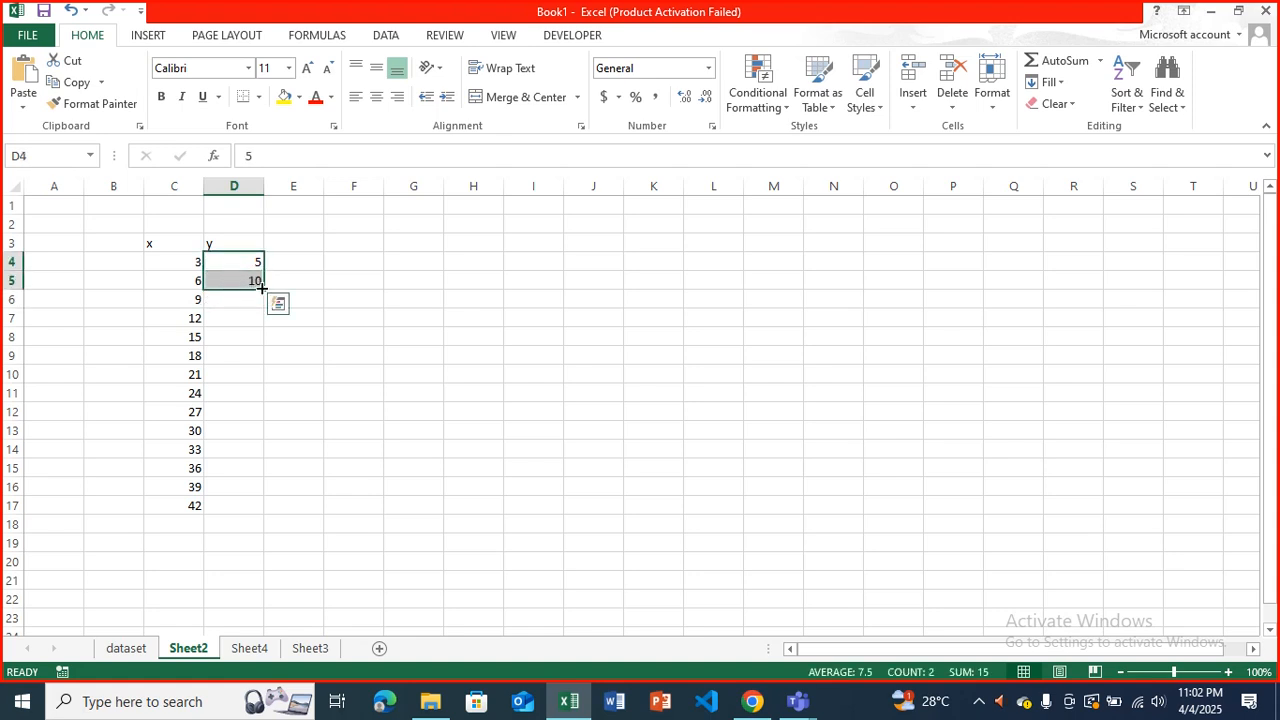
left_click_drag(261, 288, 284, 508)
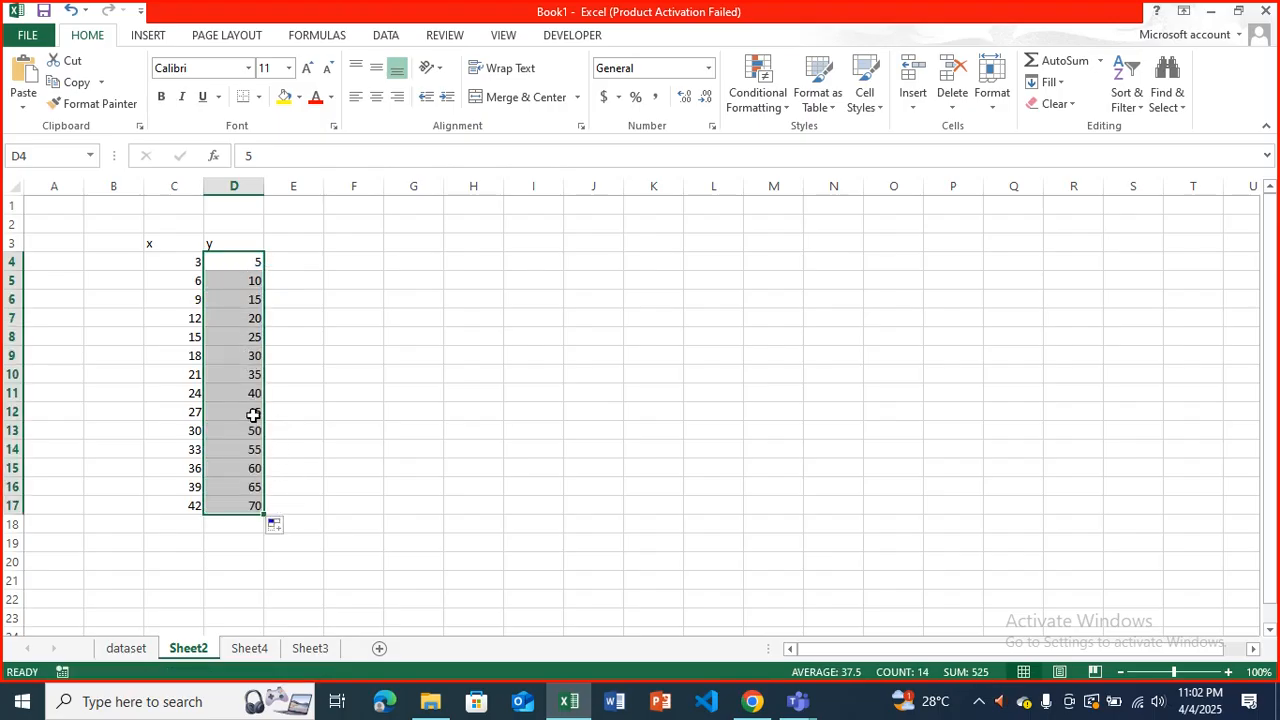
left_click(271, 298)
left_click(299, 292)
left_click(306, 332)
left_click(314, 300)
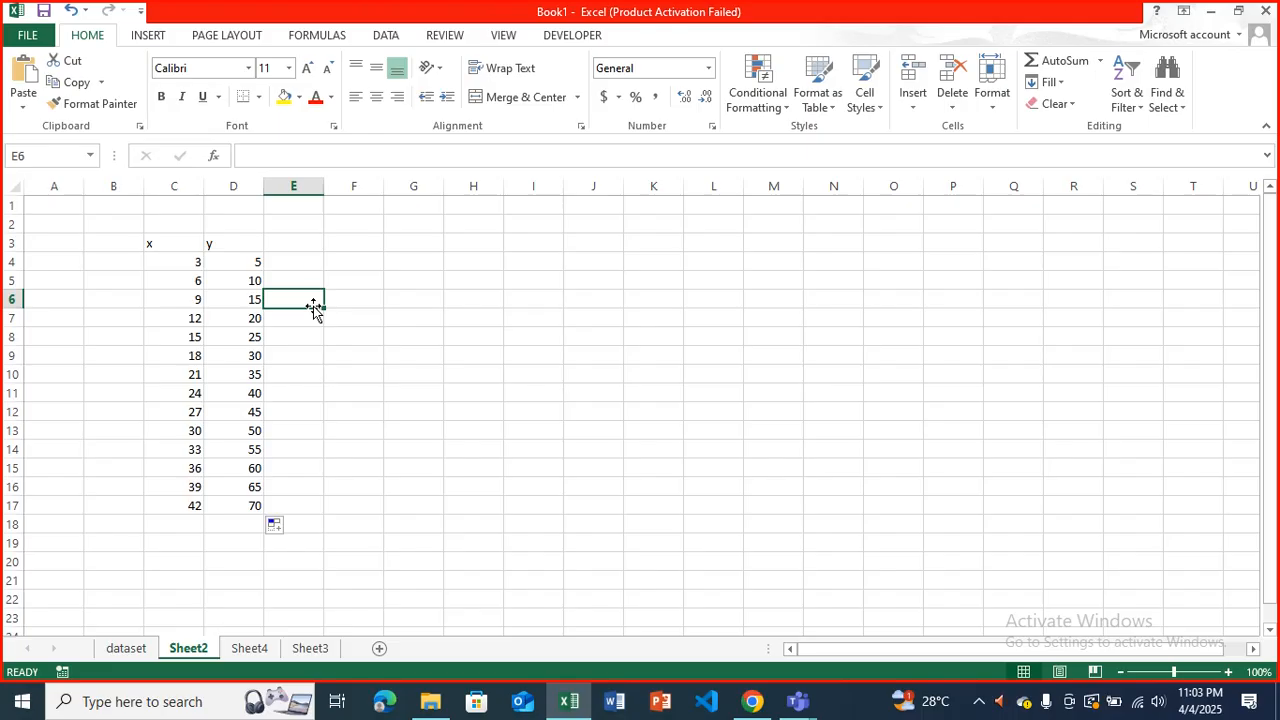
Begin adding the x values cell by cell in C19 with the formula =c4+c5+c6+c7+.
left_click(191, 547)
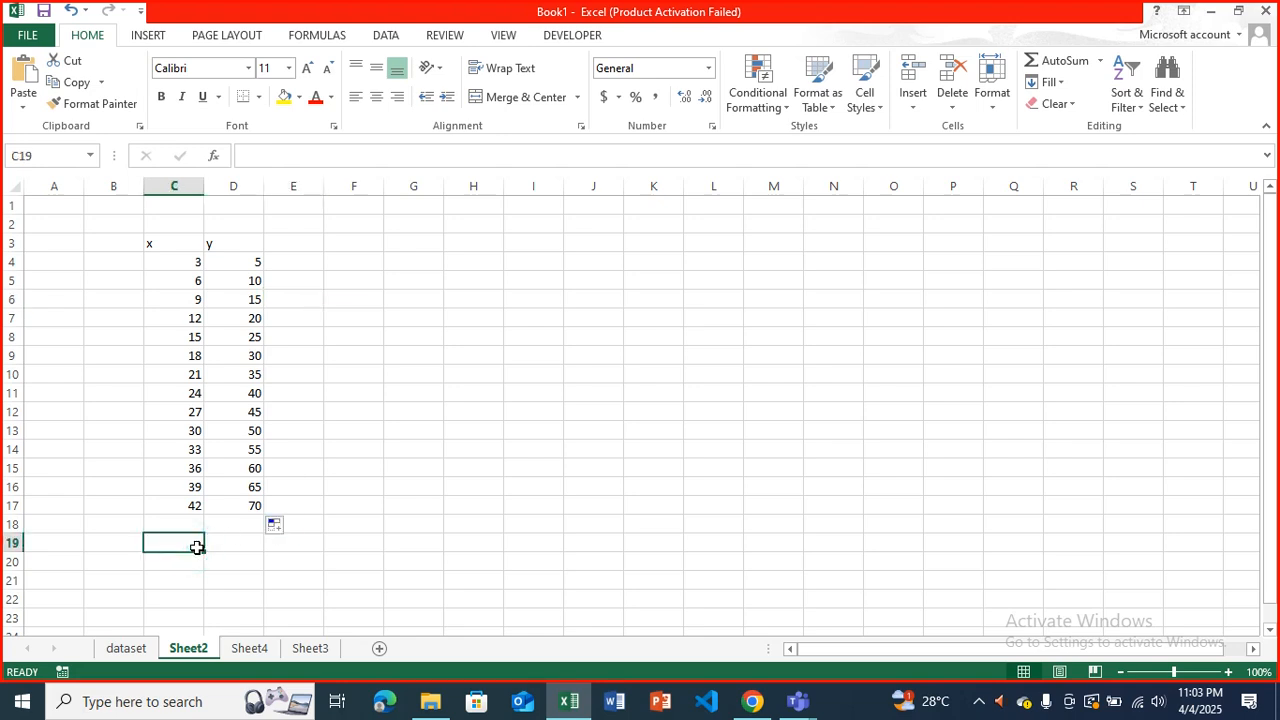
type("=")
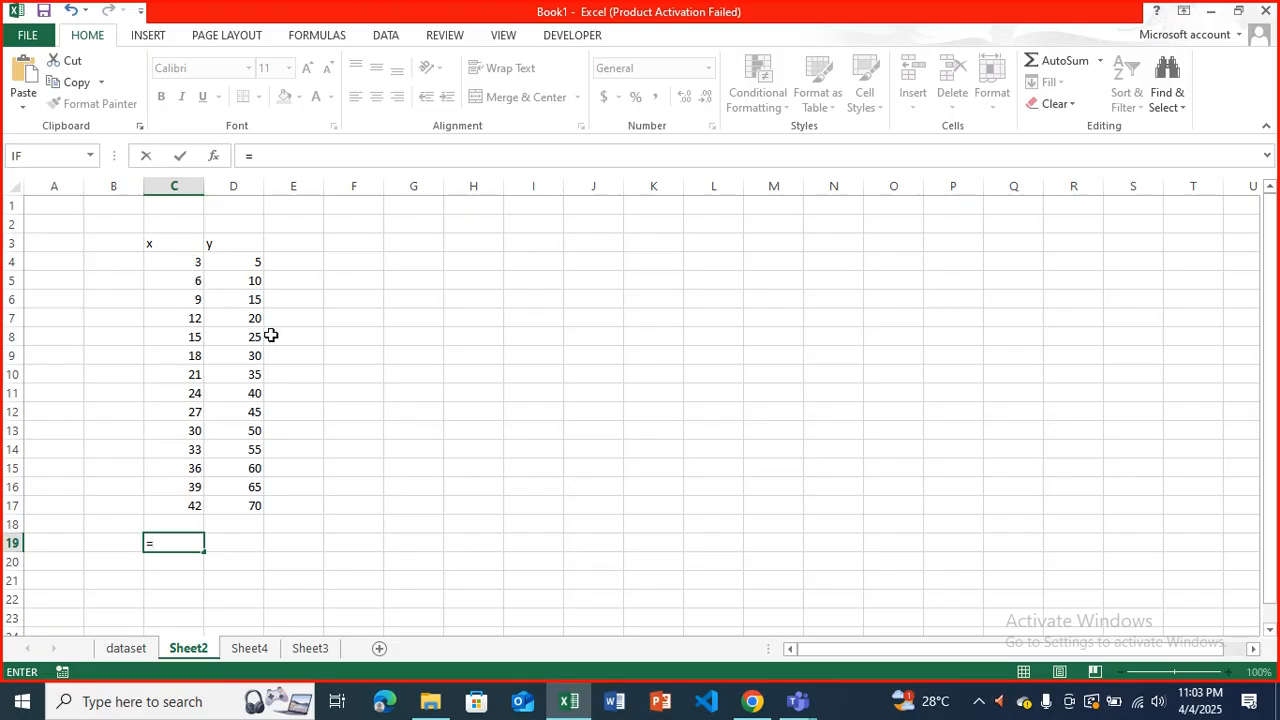
type("c4")
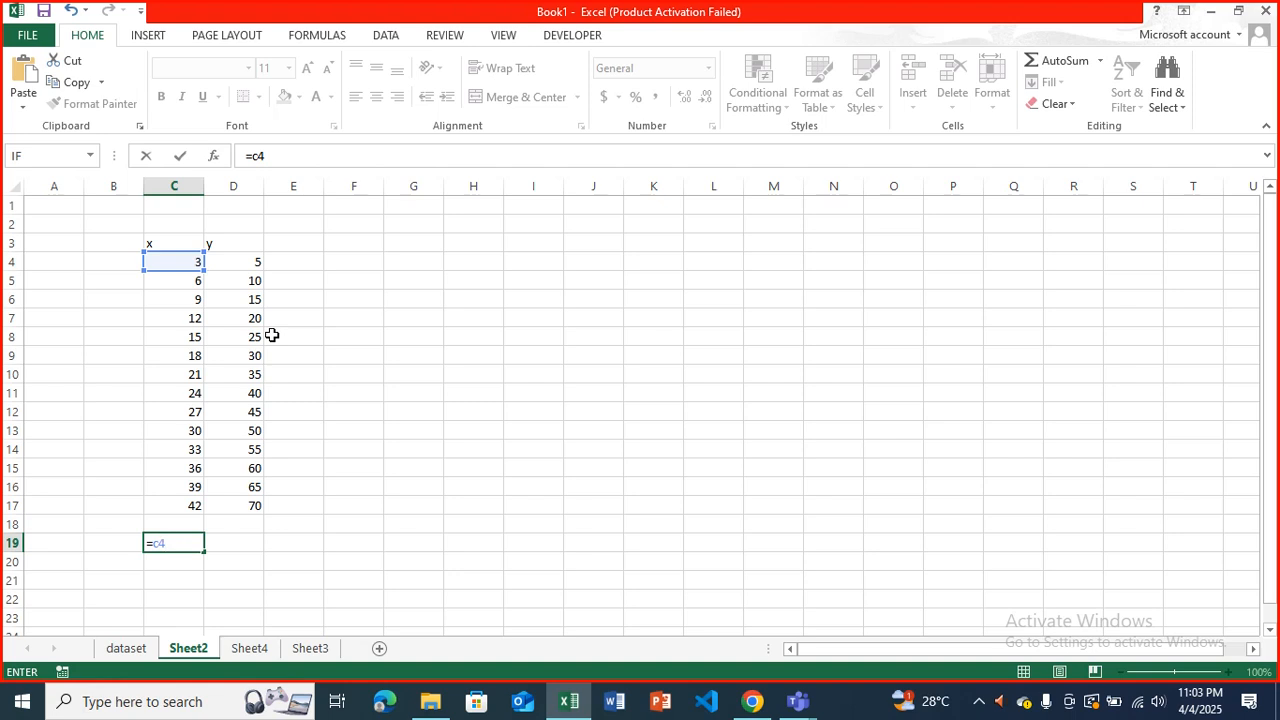
type("+c5+c6")
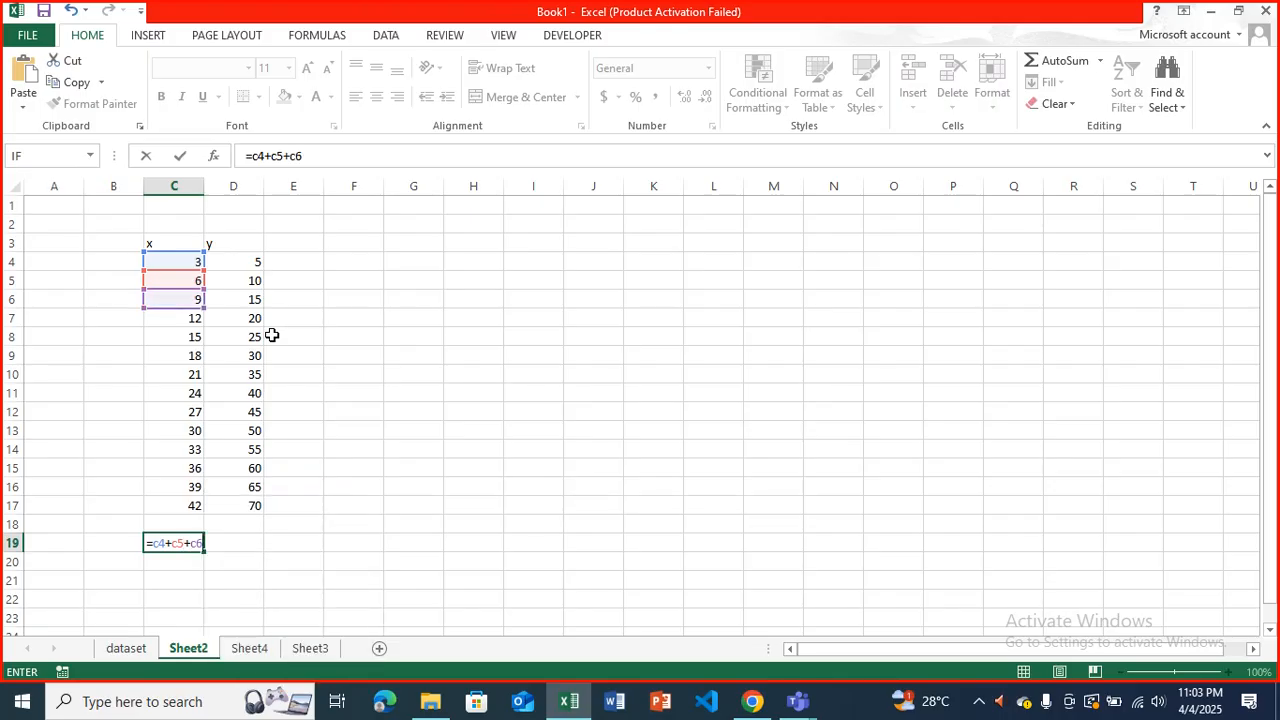
type("+c7+")
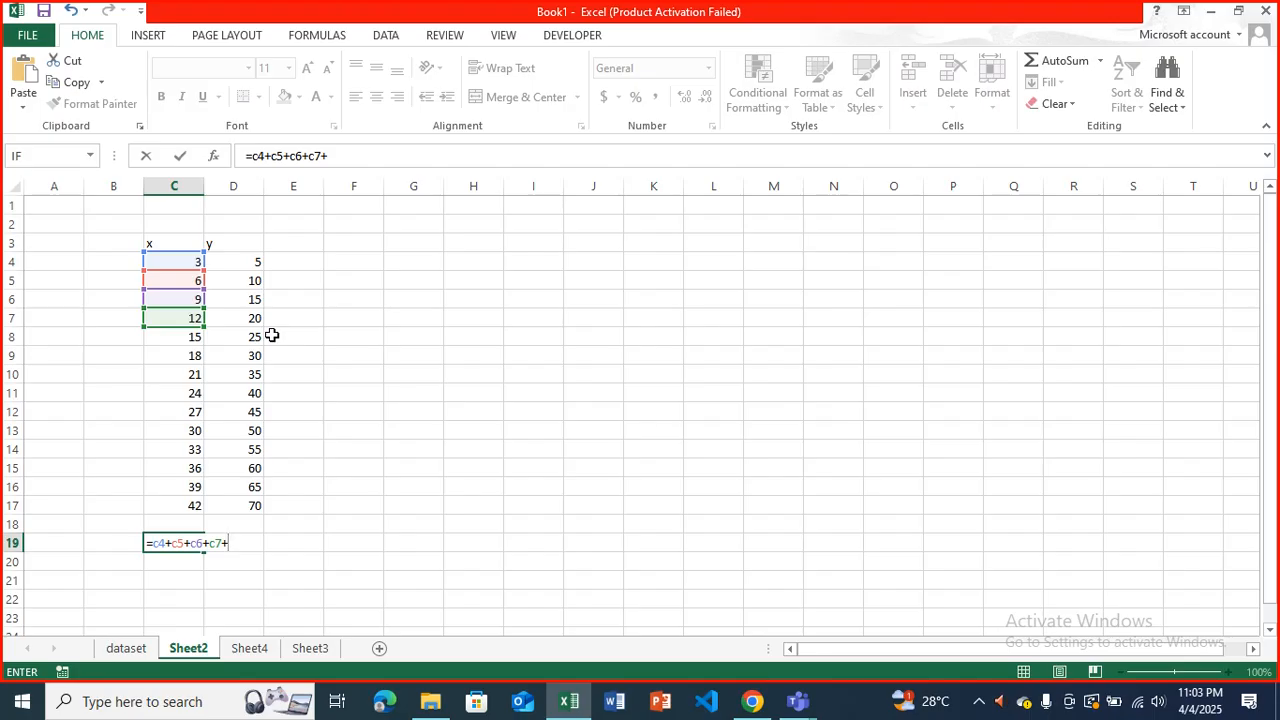
Replace the addition formula in C19 with just =sum, without arguments, and commit it.
key("BackSpace")
key("BackSpace")
key("BackSpace")
key("BackSpace")
key("BackSpace")
key("BackSpace")
key("BackSpace")
key("BackSpace")
key("BackSpace")
key("BackSpace")
key("BackSpace")
key("BackSpace")
type("sum")
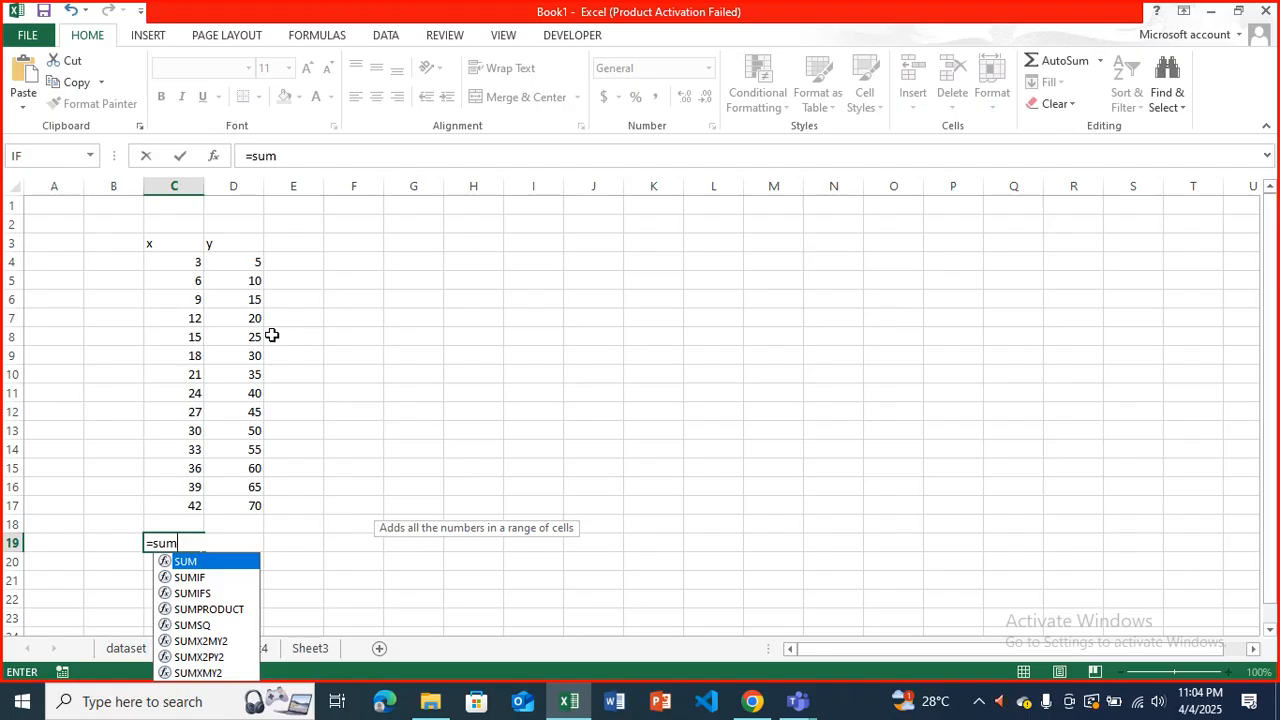
key("Return")
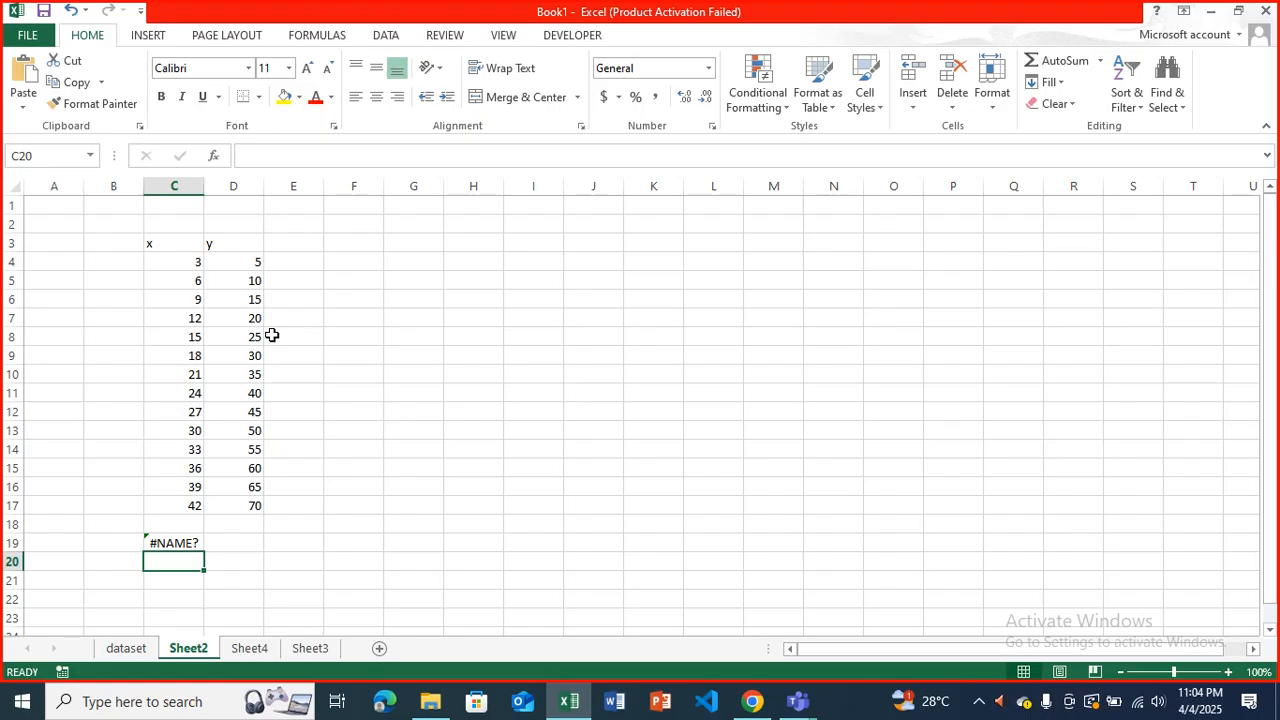
Total the x values in C19 with the formula =SUM(c4:c17).
key("Up")
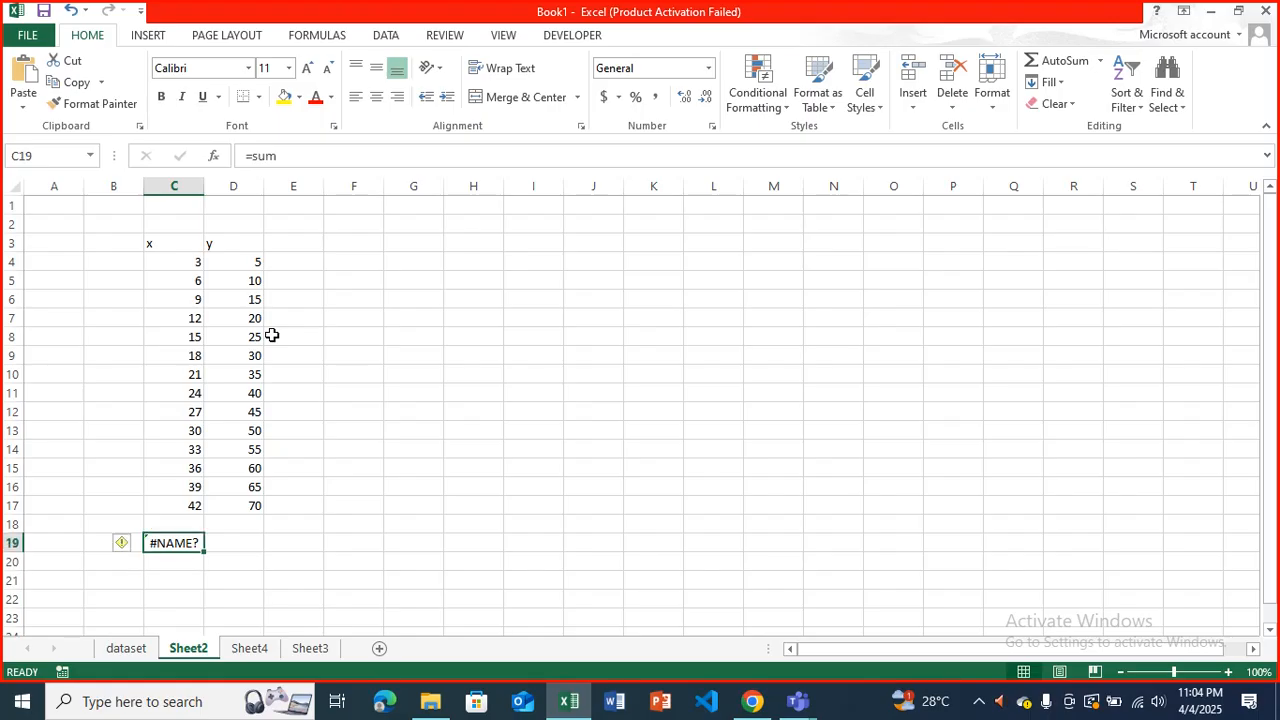
type("=")
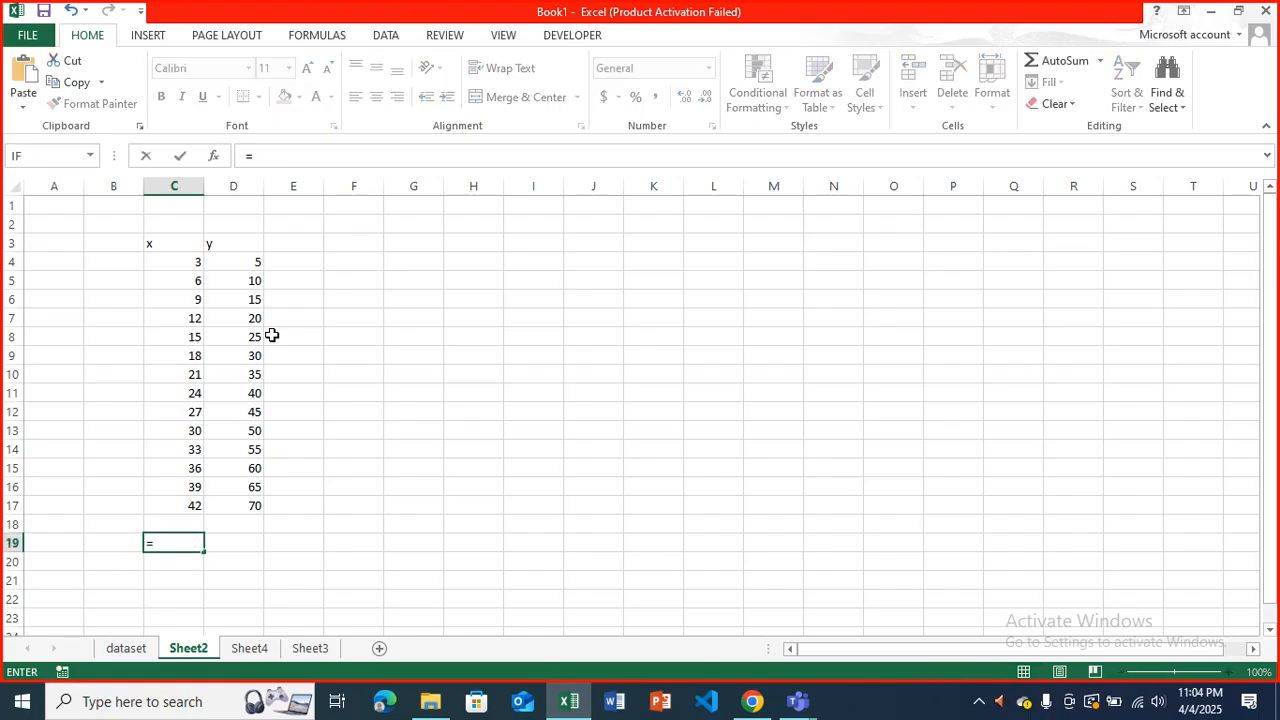
type("sum")
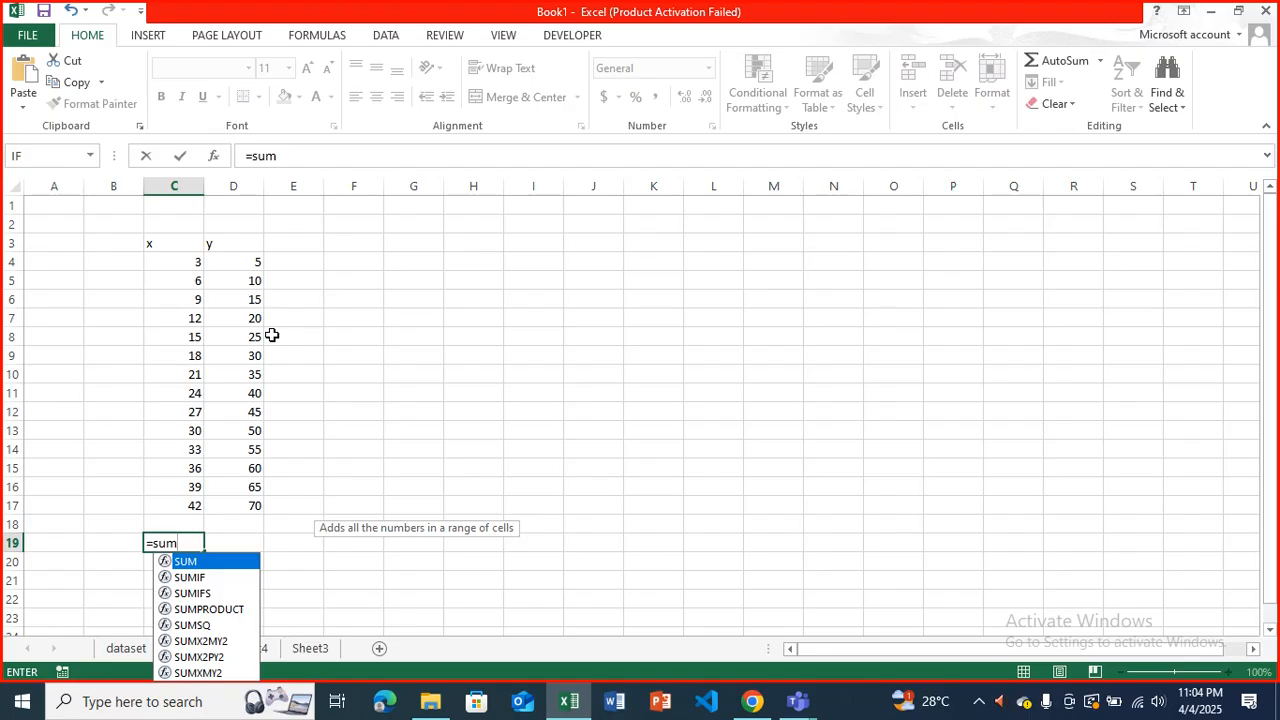
key("Tab")
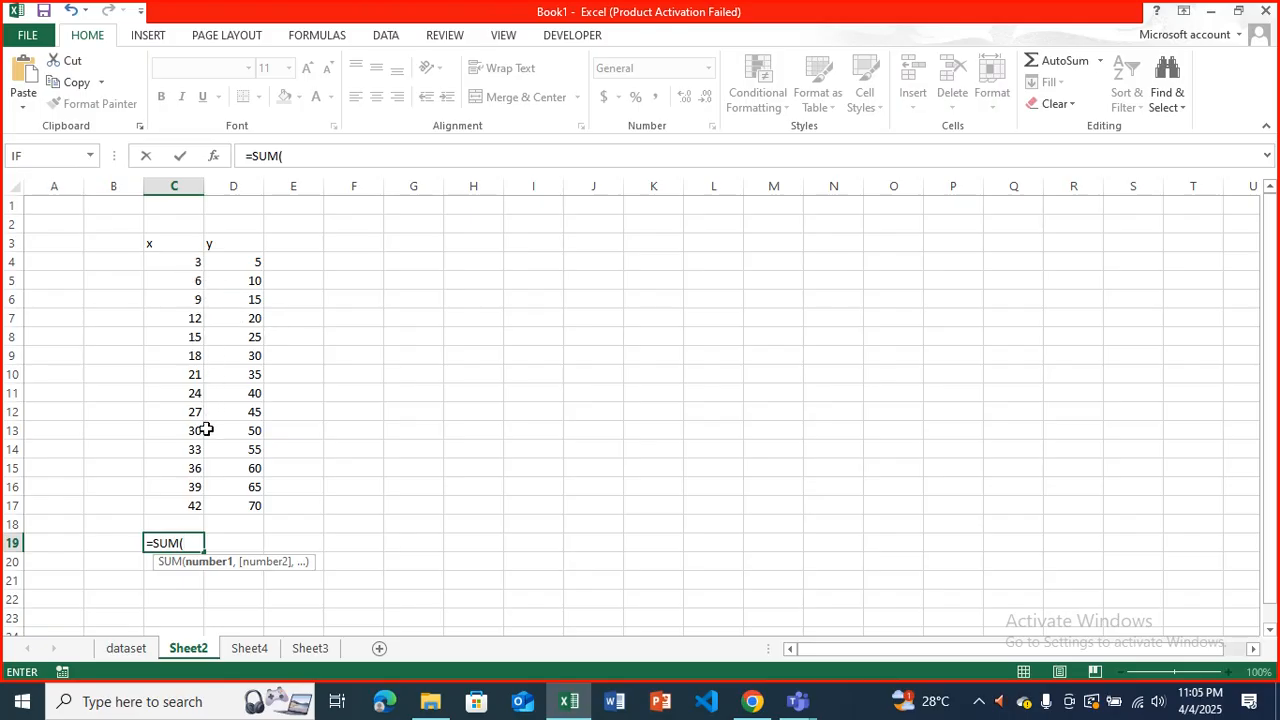
type("c4")
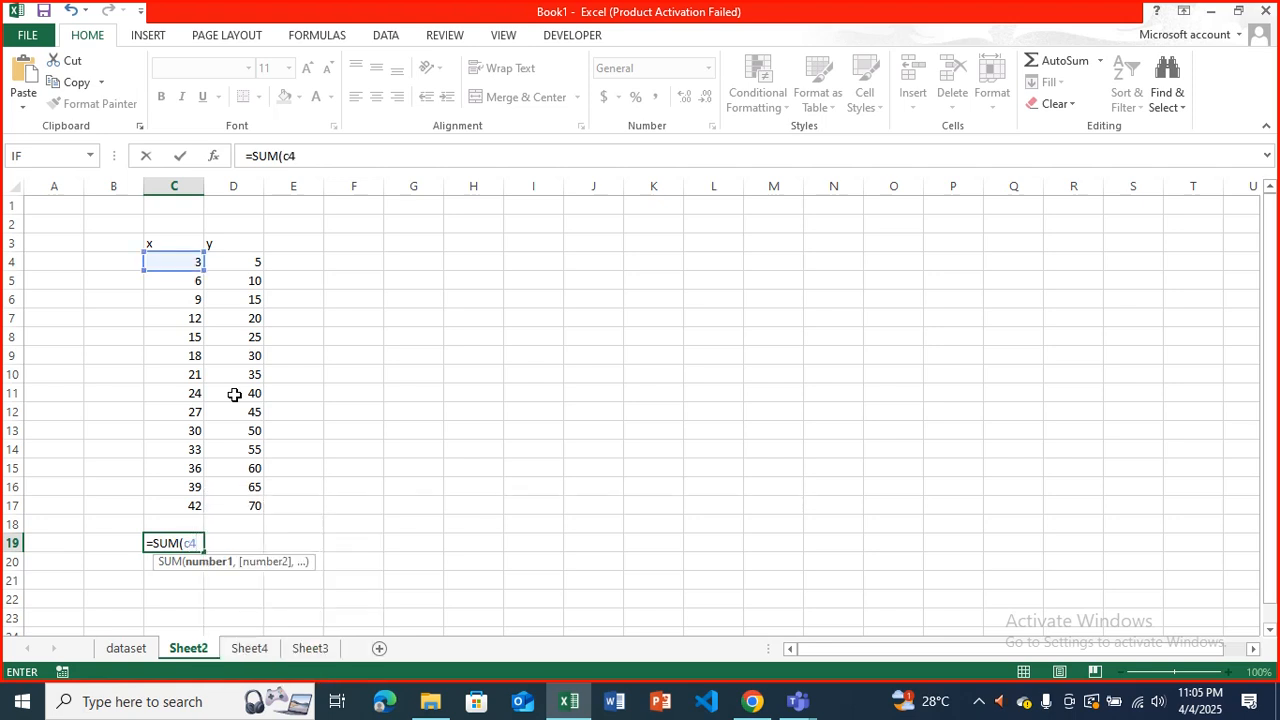
type(":")
type("c1")
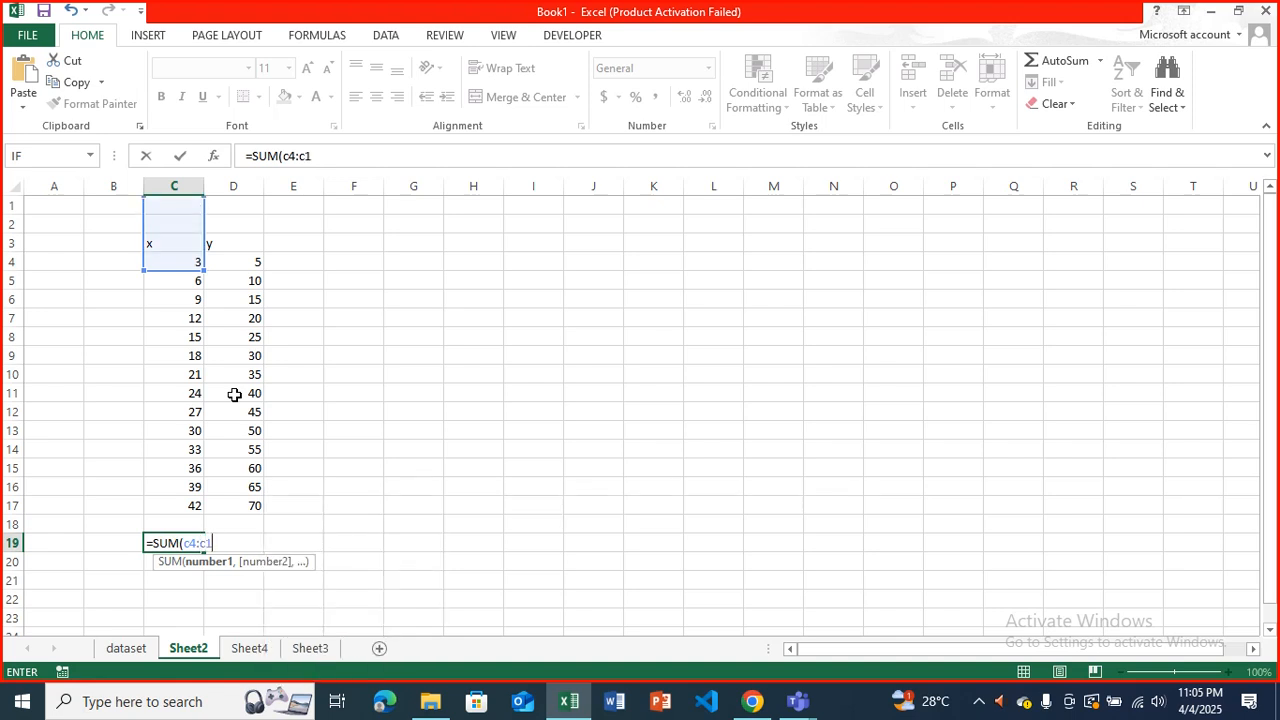
type("7")
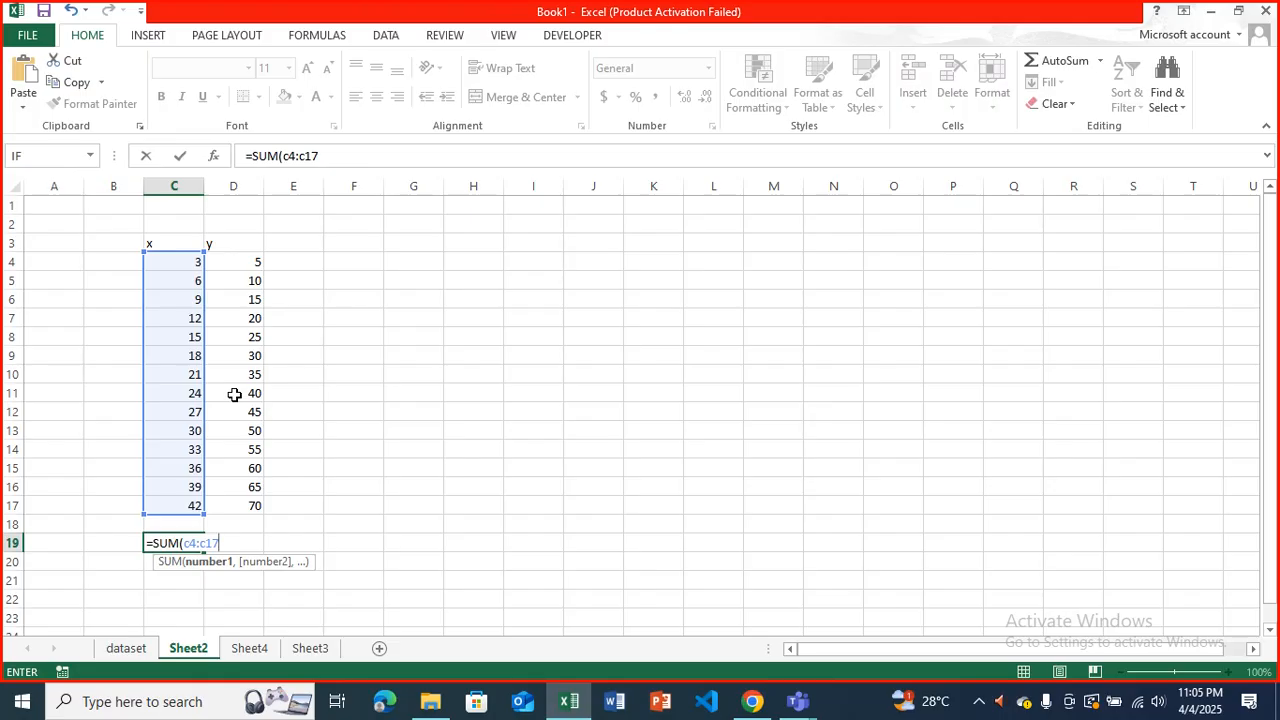
type(")")
key("Return")
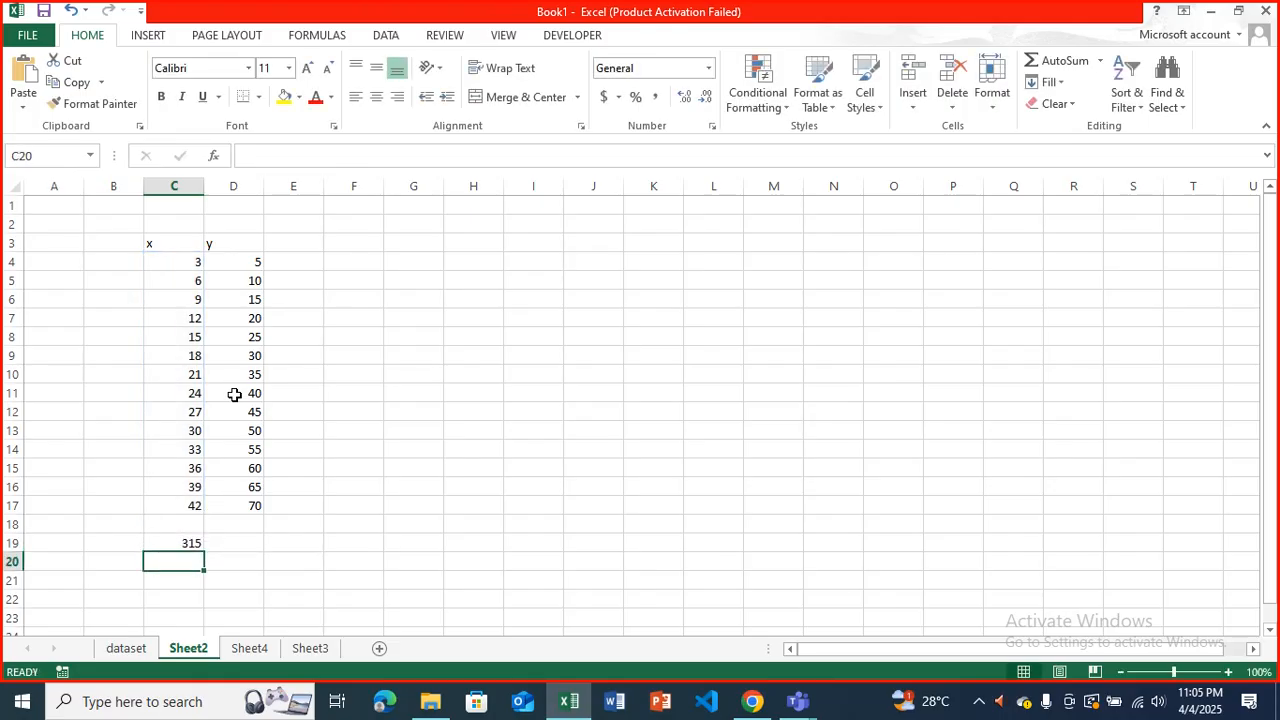
Select the x values in C4:C17 to compare their status-bar sum with the total in C19.
left_click(177, 542)
left_click_drag(182, 264, 196, 508)
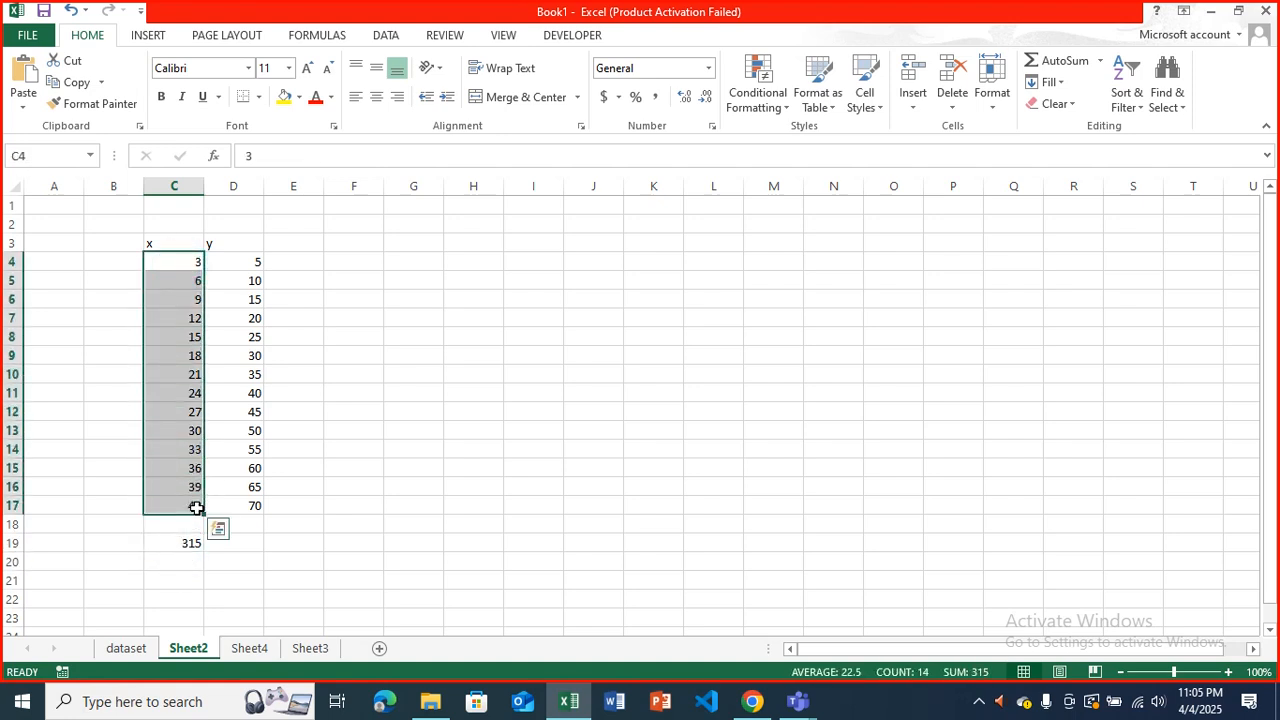
left_click(266, 567)
Re-enter the range of C19's SUM formula by selecting C4:C17 in the sheet, and check the sum of that selection.
left_click(180, 543)
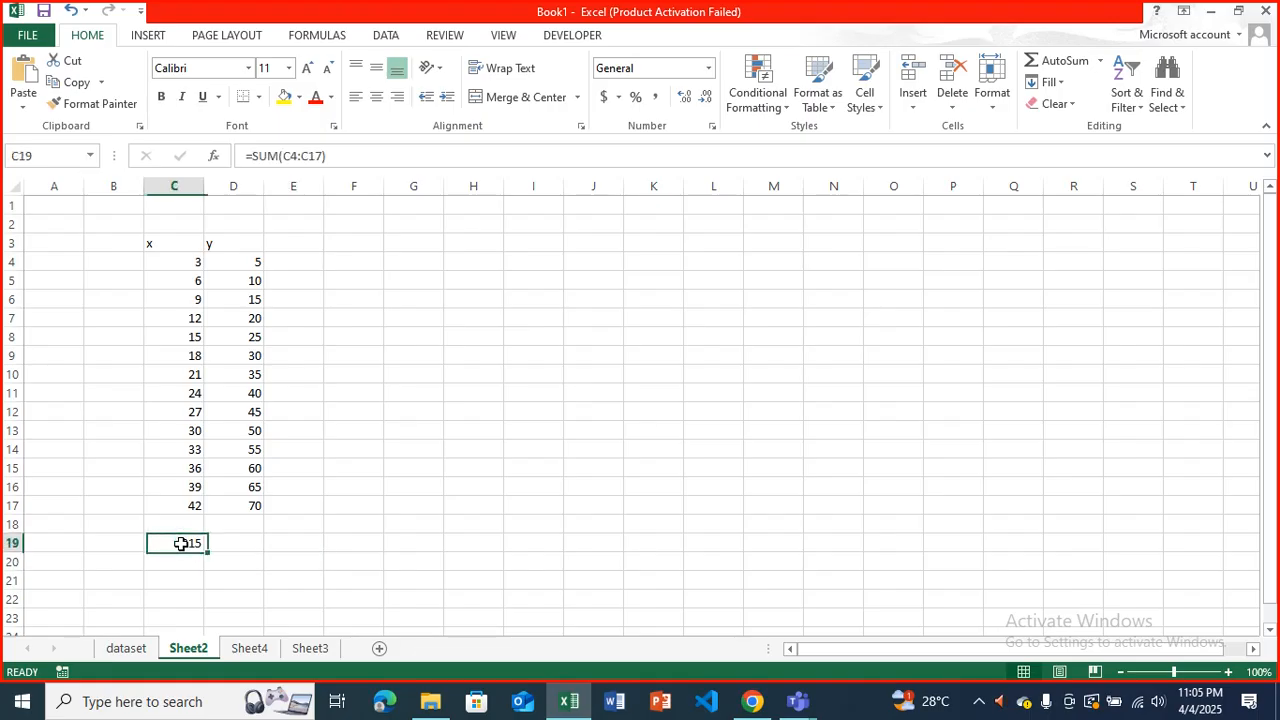
left_click(333, 160)
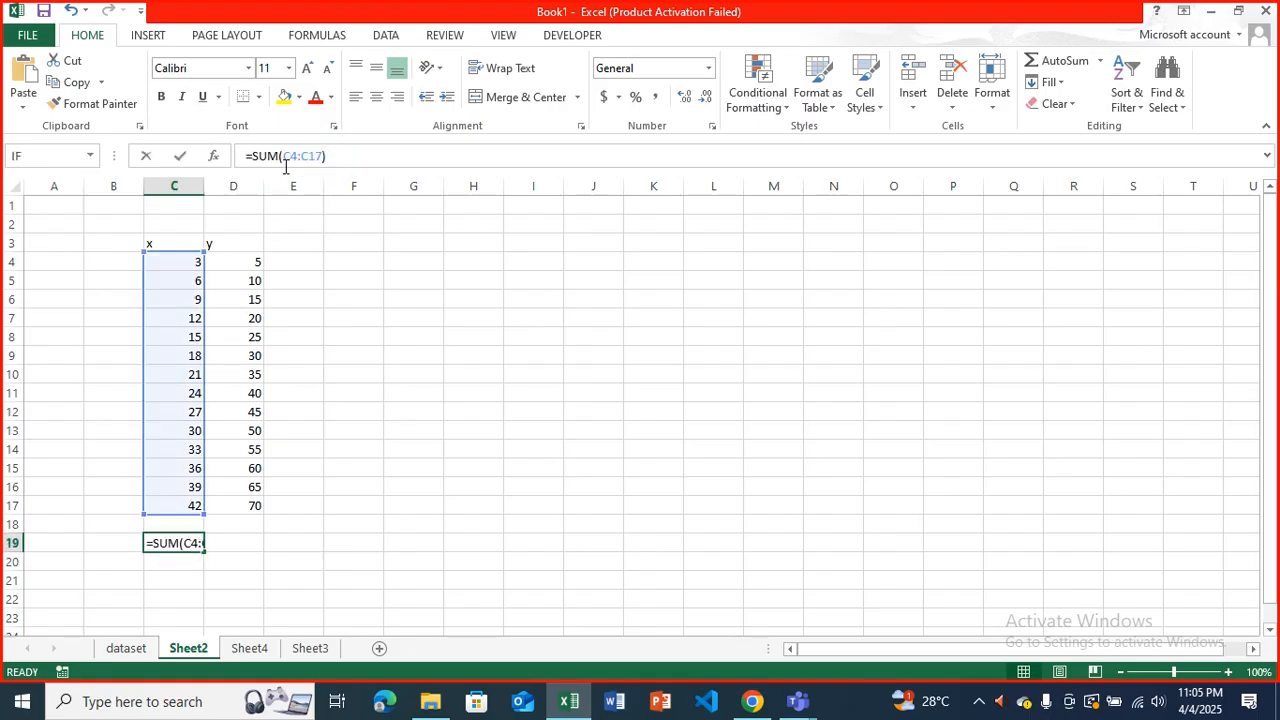
key("BackSpace")
key("BackSpace")
key("BackSpace")
key("BackSpace")
key("BackSpace")
key("BackSpace")
key("BackSpace")
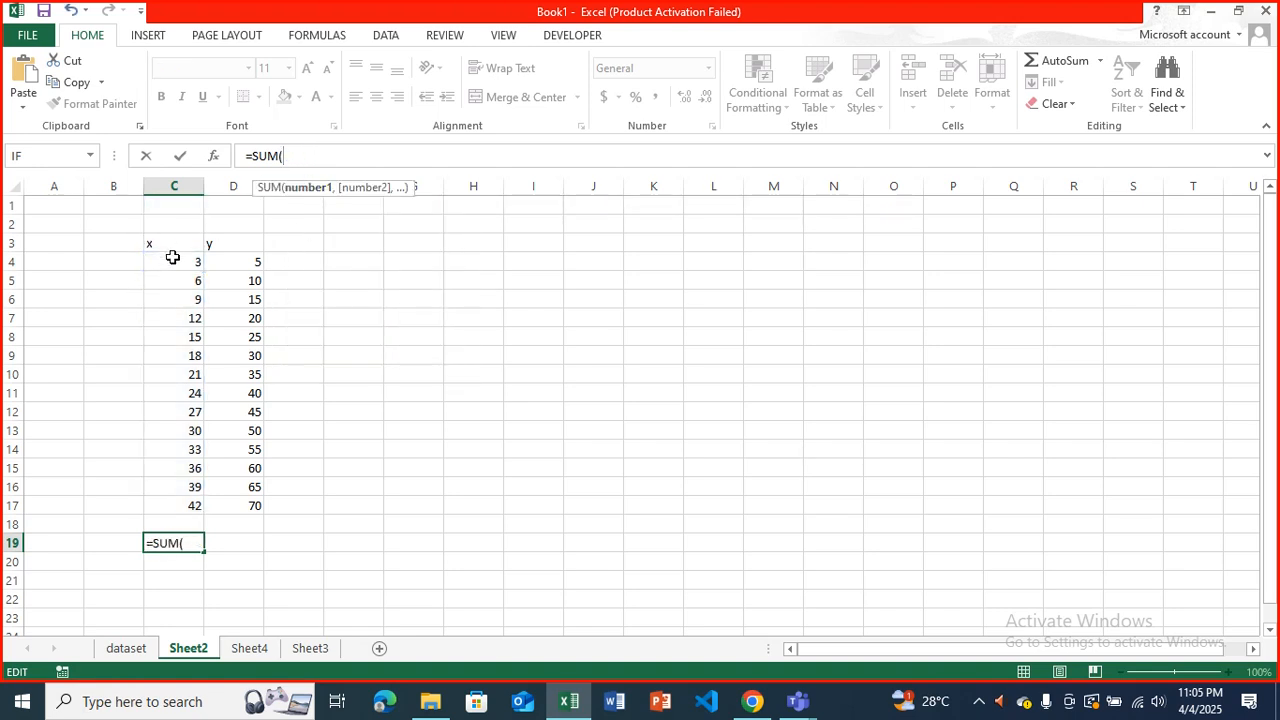
left_click_drag(174, 260, 192, 510)
key("Return")
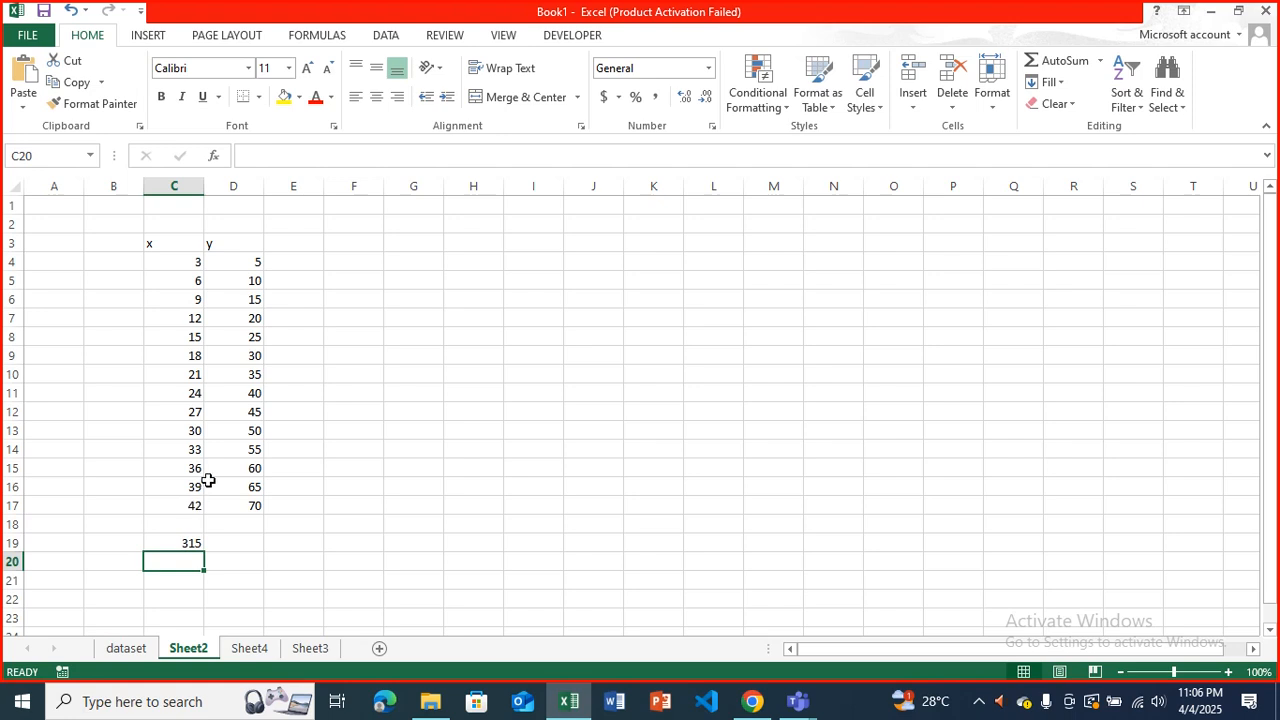
left_click_drag(188, 262, 211, 530)
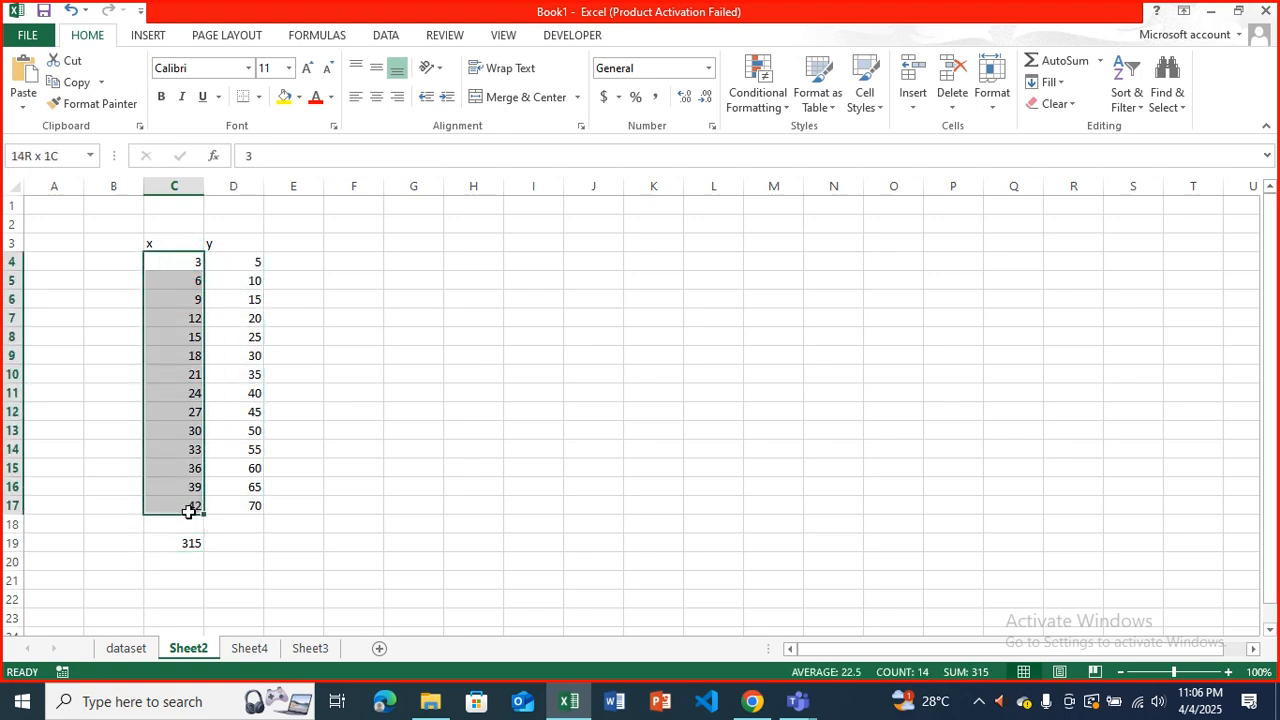
left_click(233, 560)
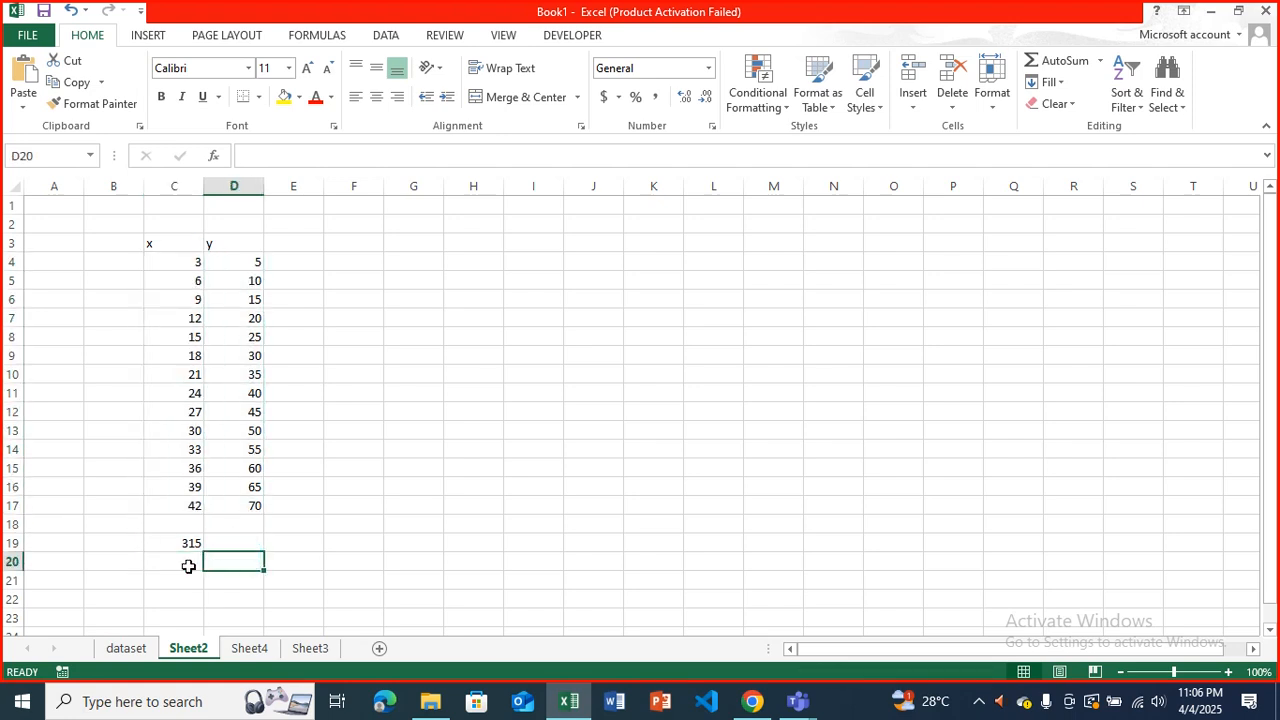
Calculate the largest x value in C20 with the MAX function over C4:C17.
left_click(187, 563)
type("=ma")
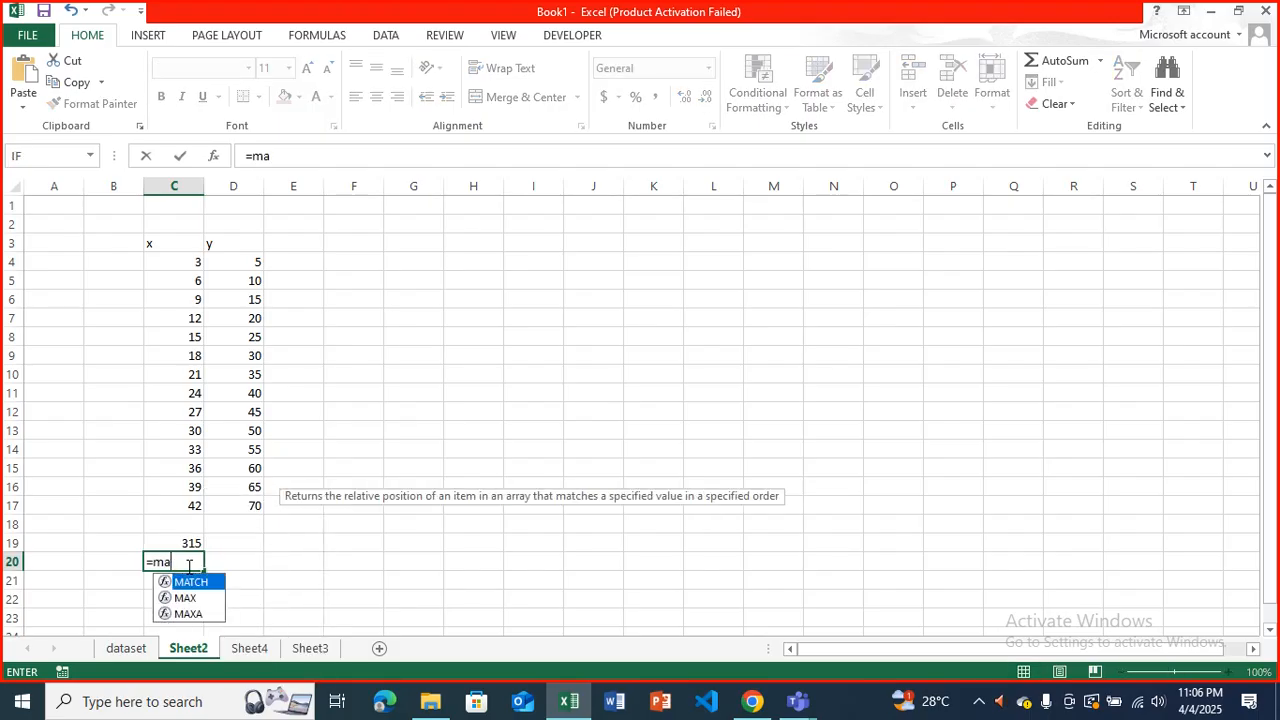
key("Down")
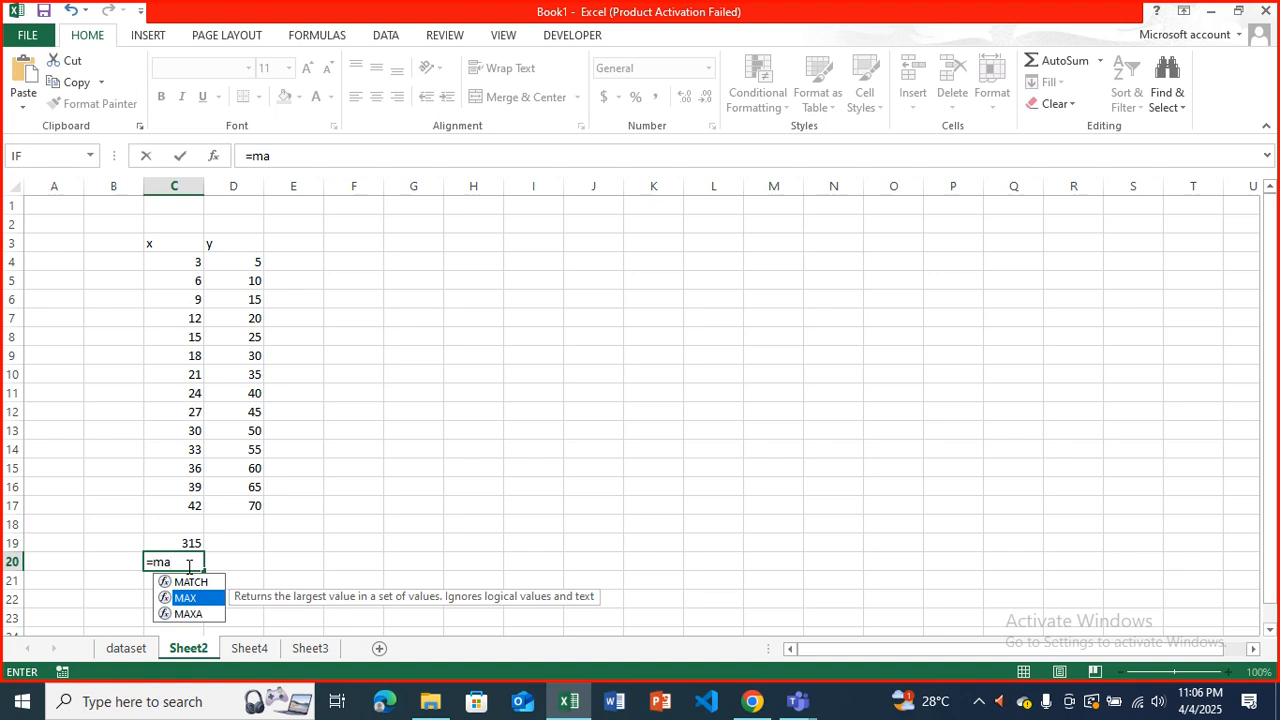
key("Tab")
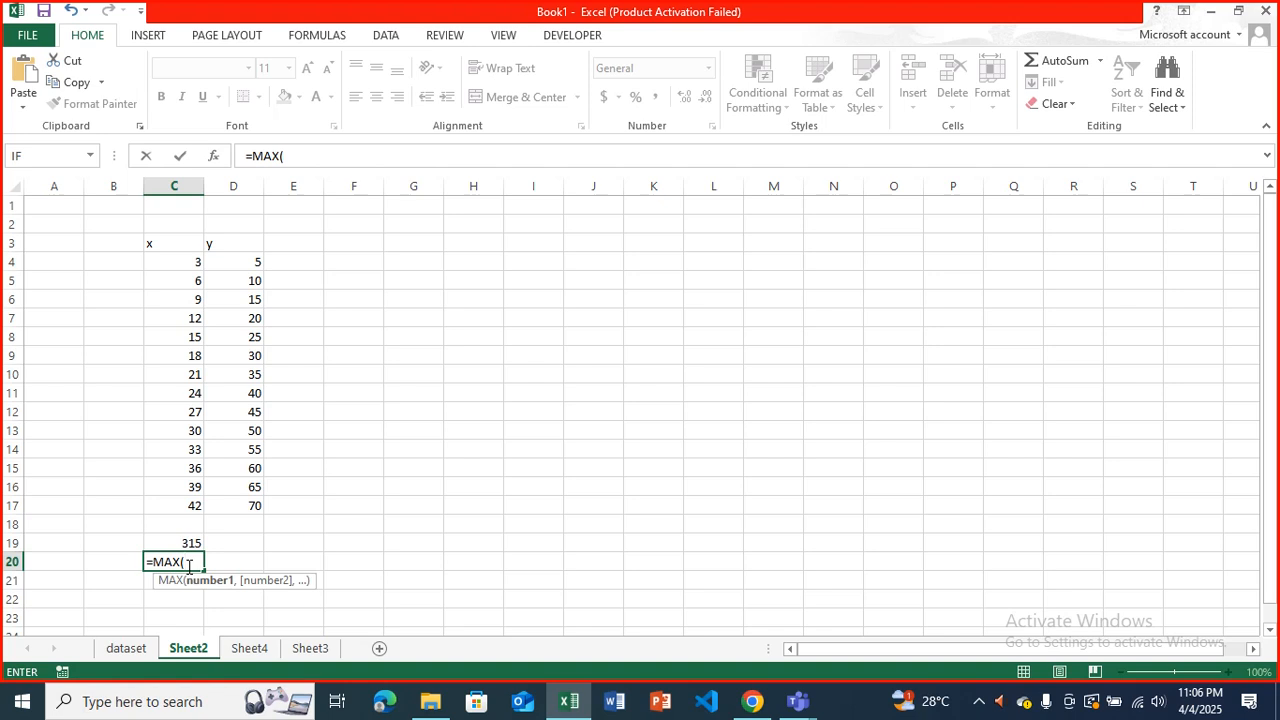
left_click_drag(177, 264, 186, 509)
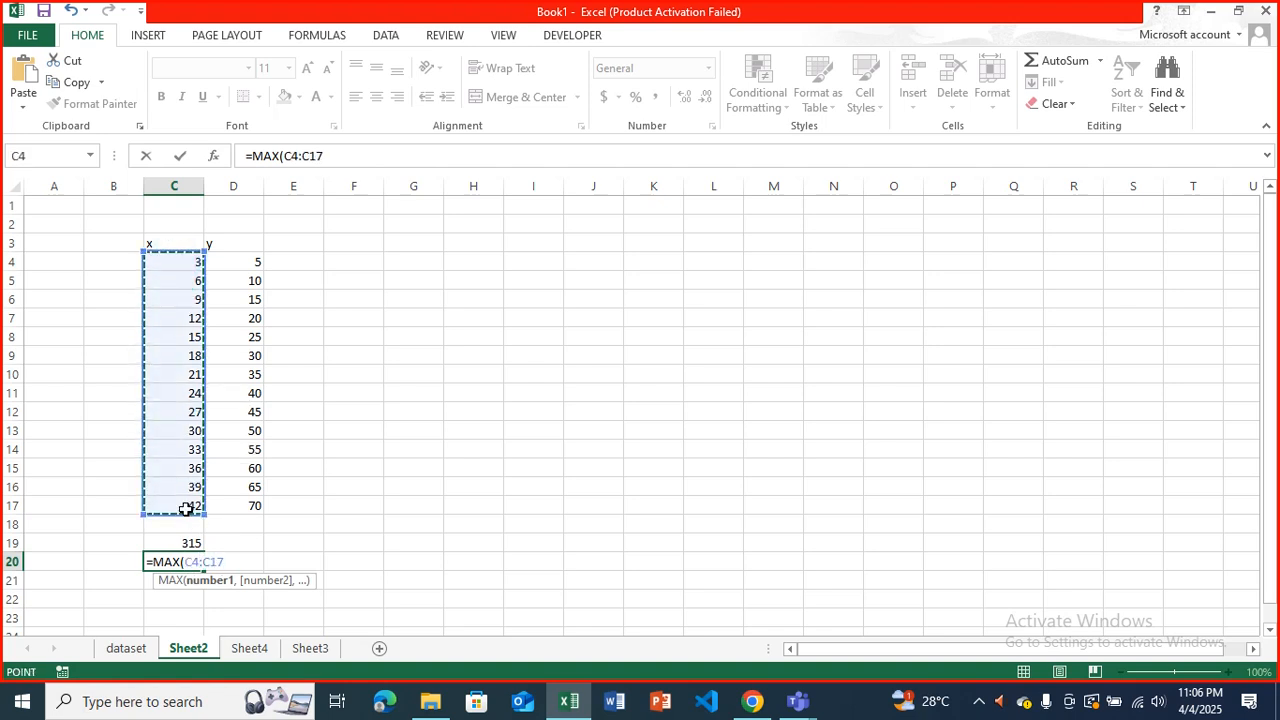
key("Return")
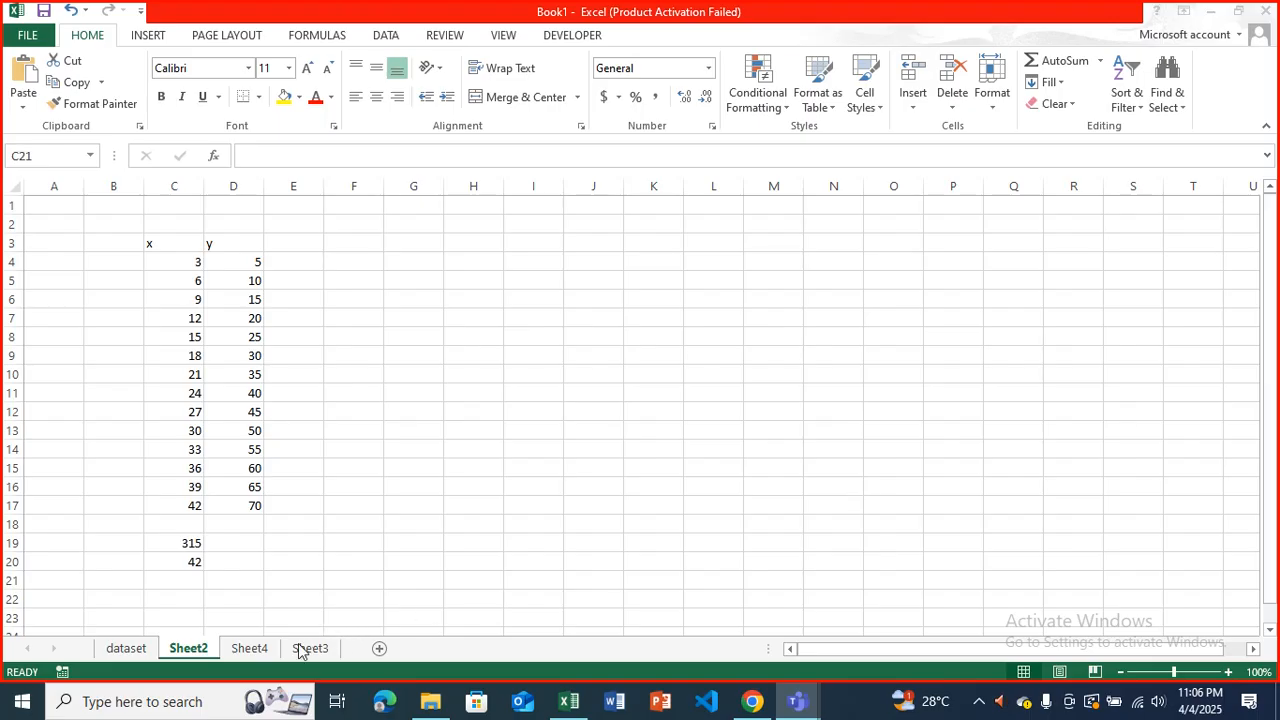
Calculate the smallest x value in C21 with the MIN function over C4:C17.
left_click(189, 578)
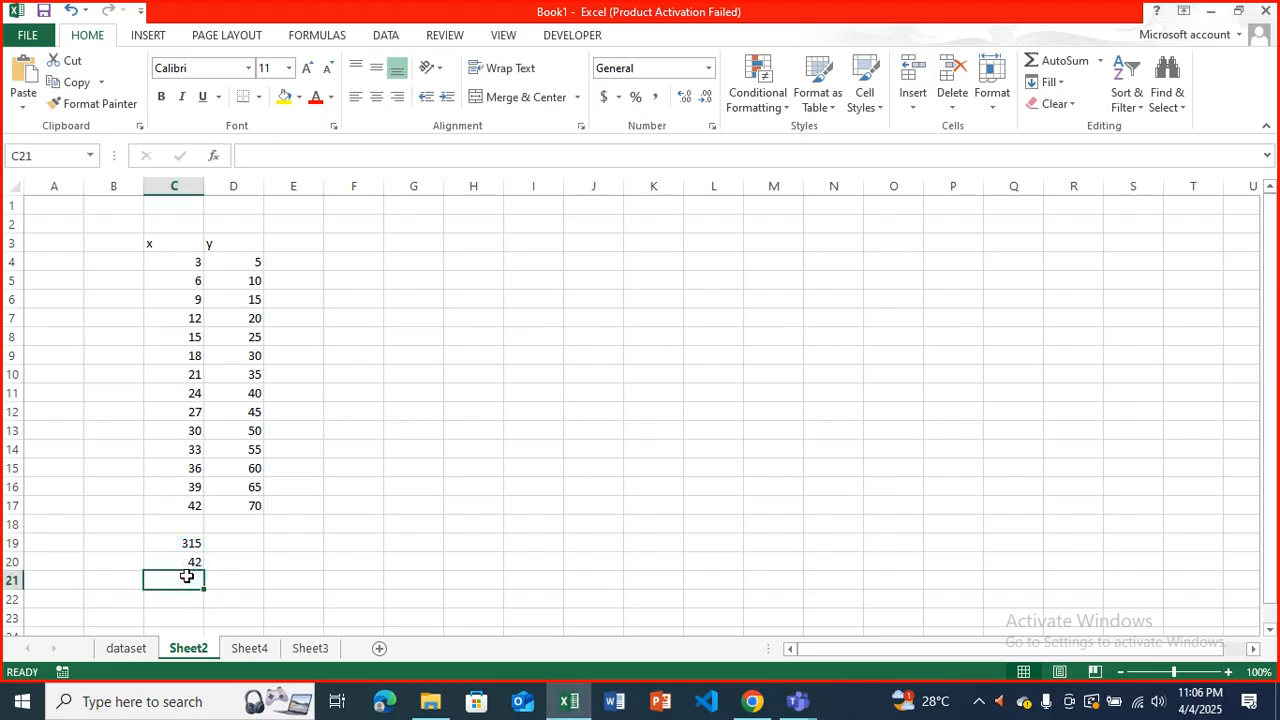
type("=min")
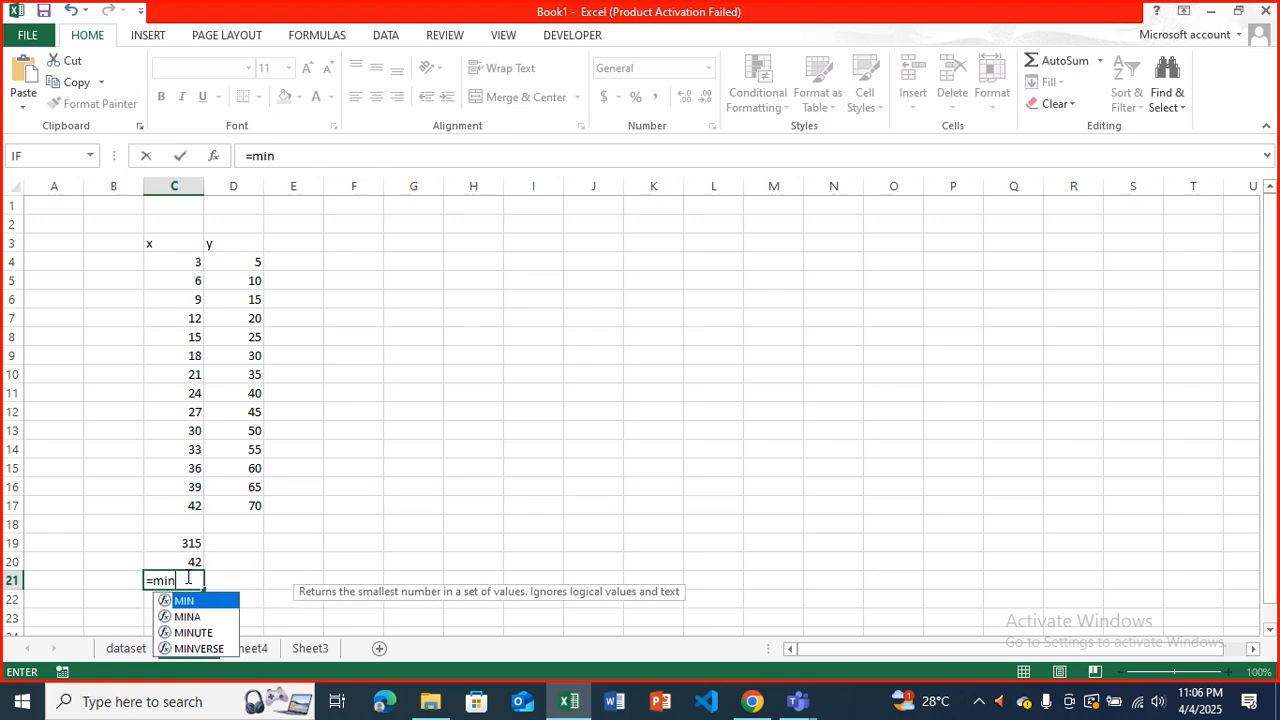
key("Tab")
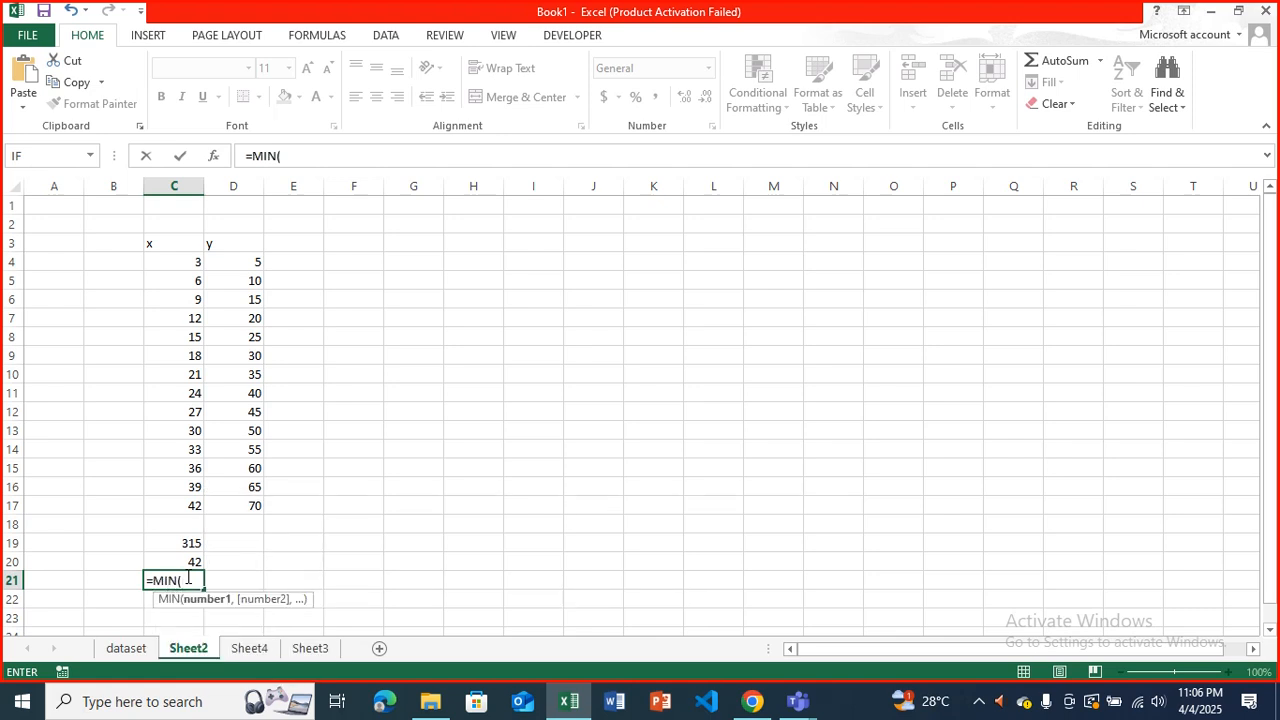
left_click_drag(197, 264, 188, 511)
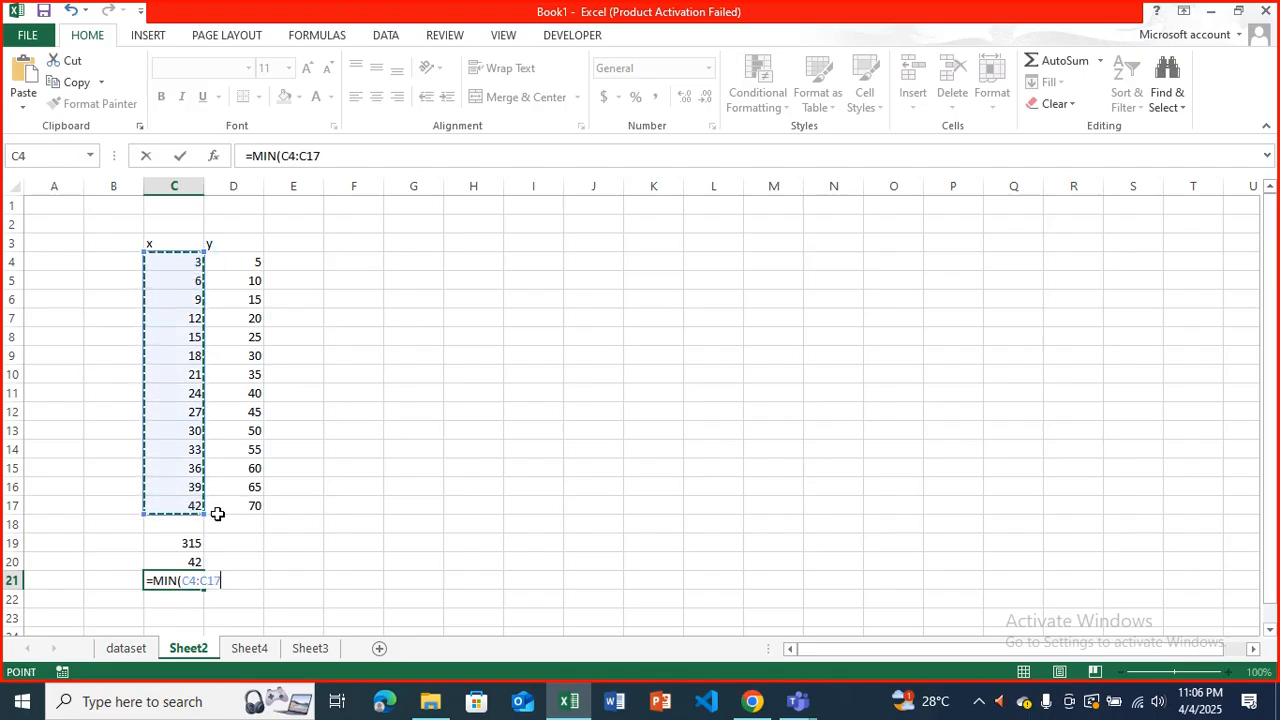
key("Return")
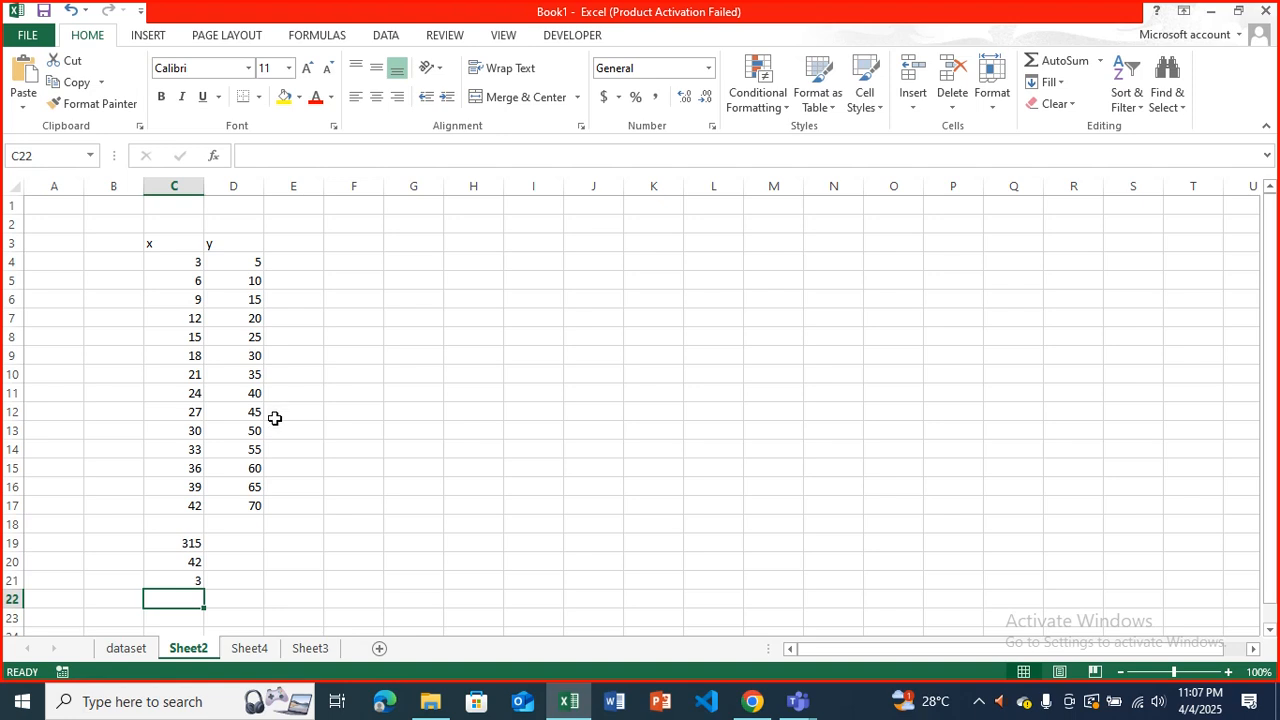
Calculate the mean of the x values in C22 with the AVERAGE function over C4:C17.
type("=ave")
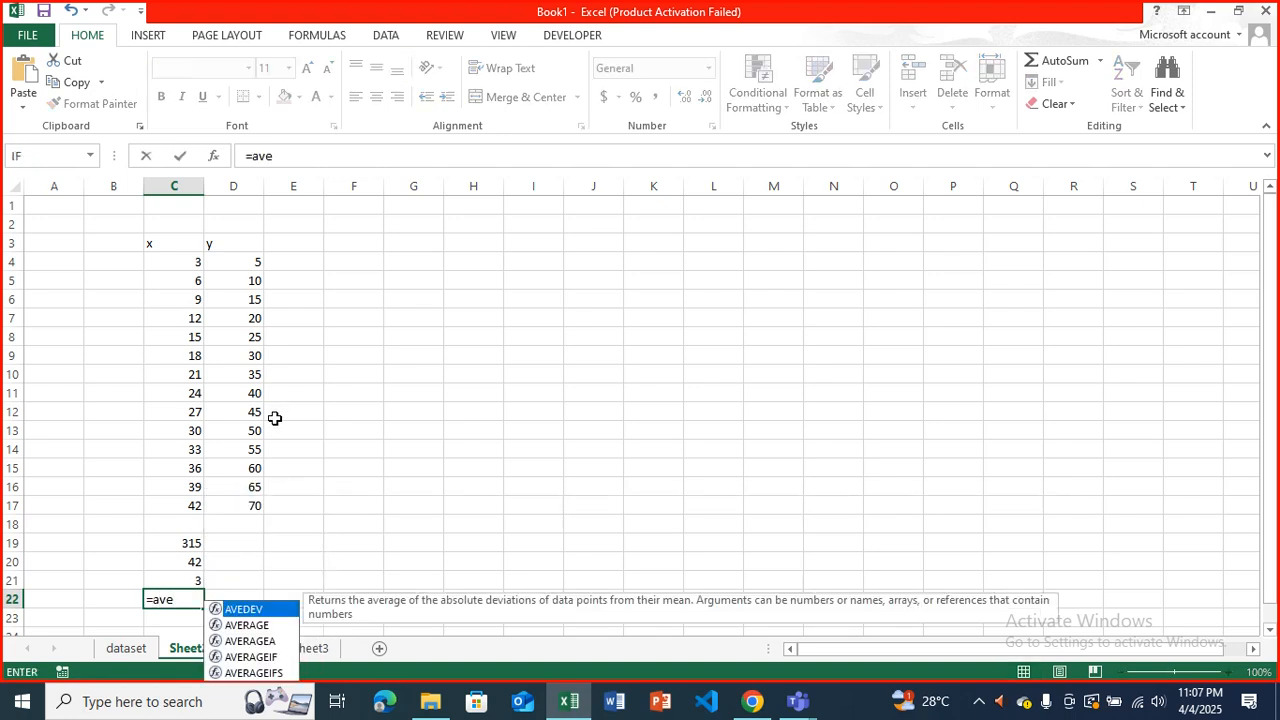
key("Down")
key("Tab")
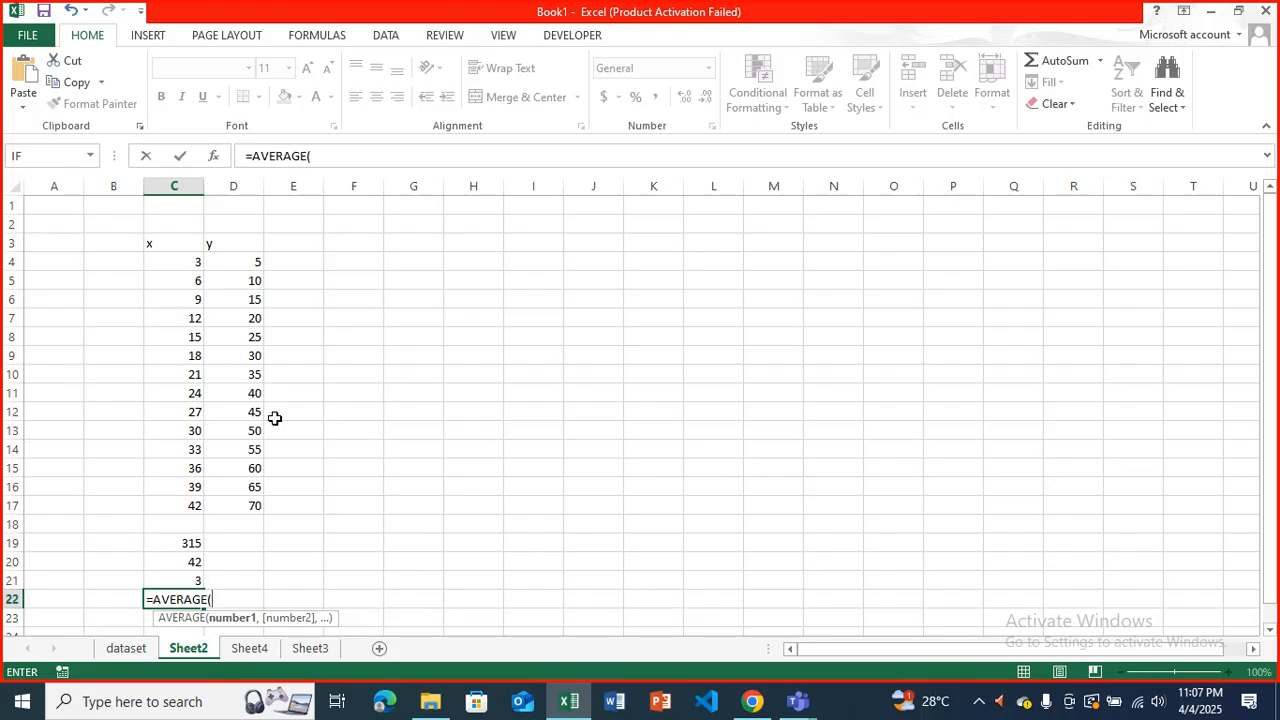
left_click_drag(178, 248, 177, 497)
key("Return")
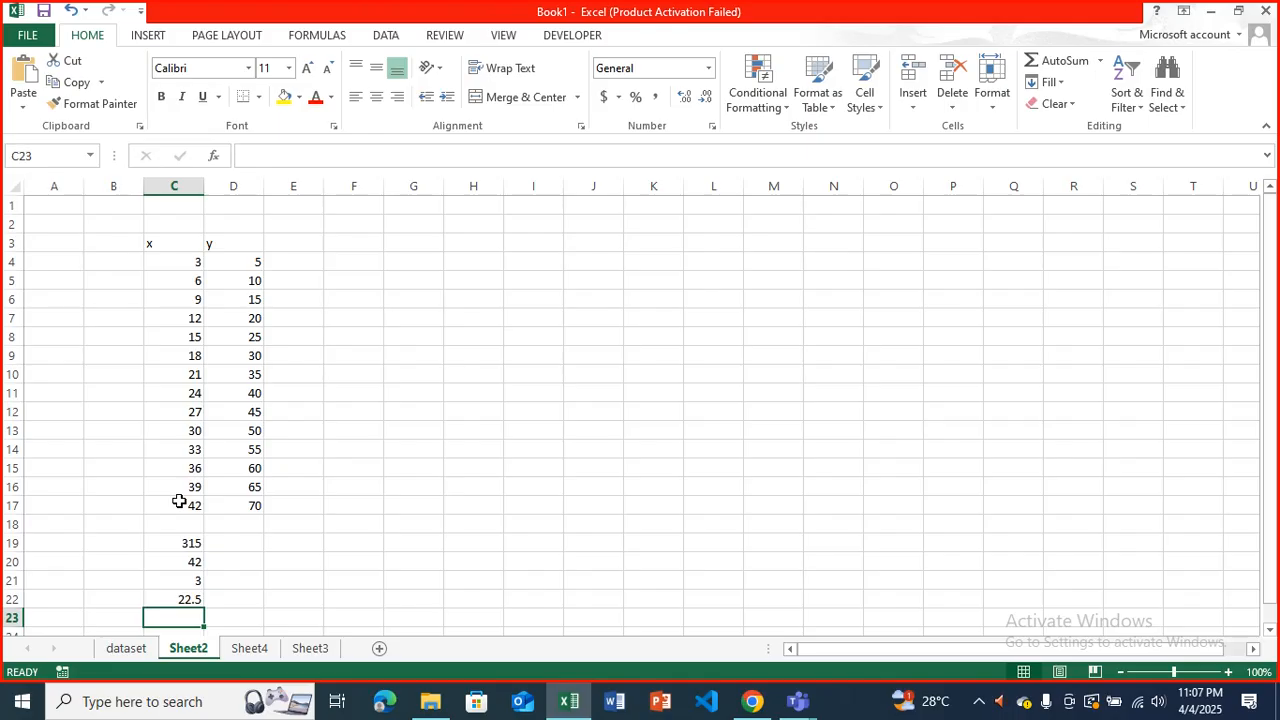
Count the x values in C23 with the COUNT function over C4:C17.
type("=coun")
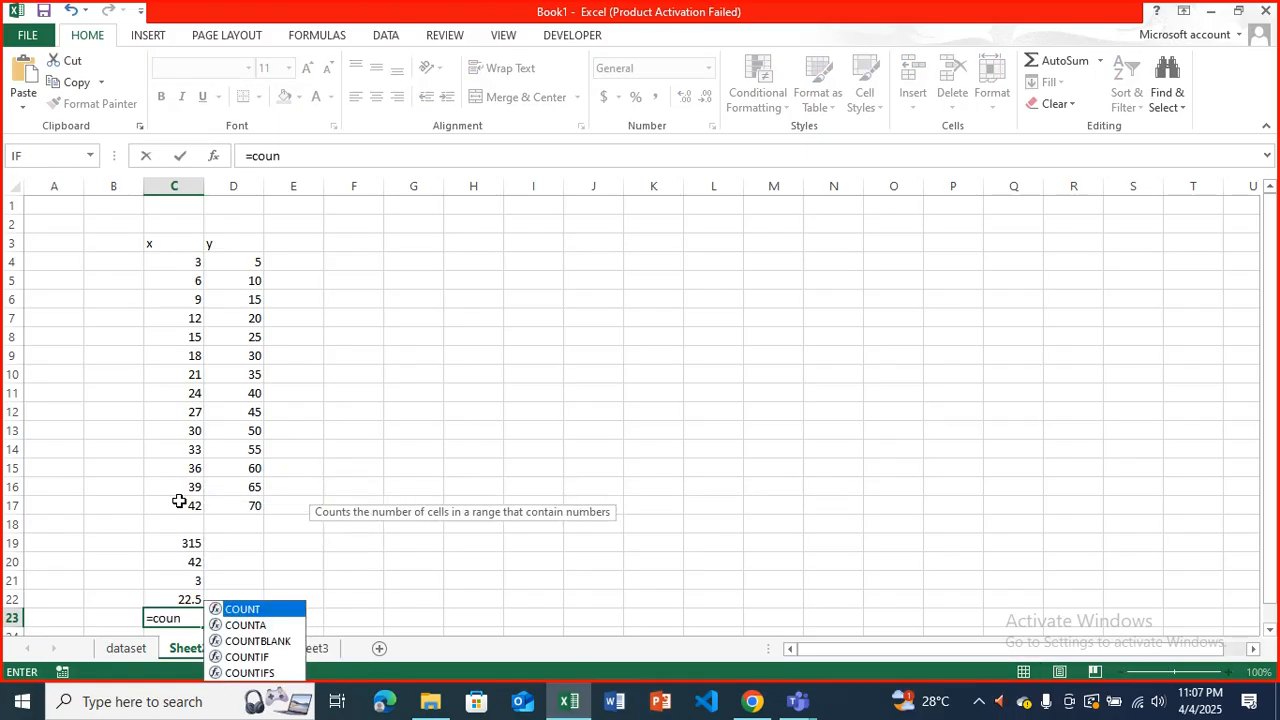
key("Tab")
left_click_drag(195, 261, 196, 505)
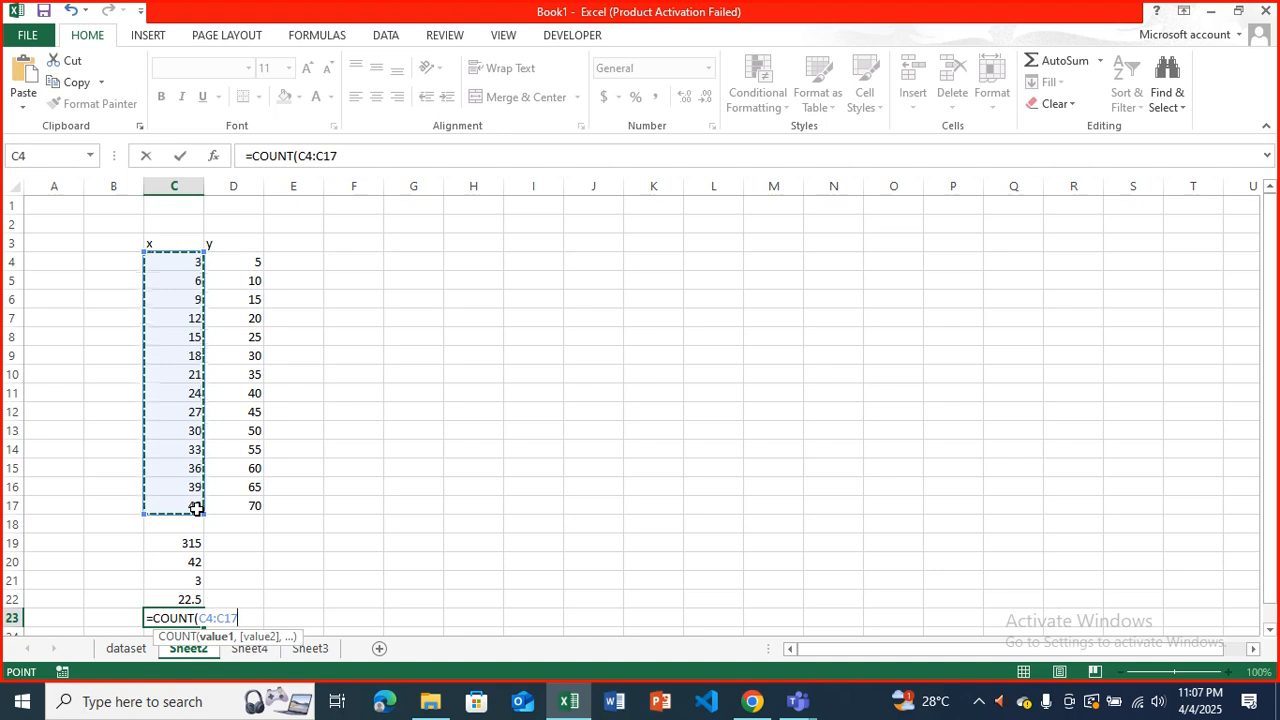
key("Return")
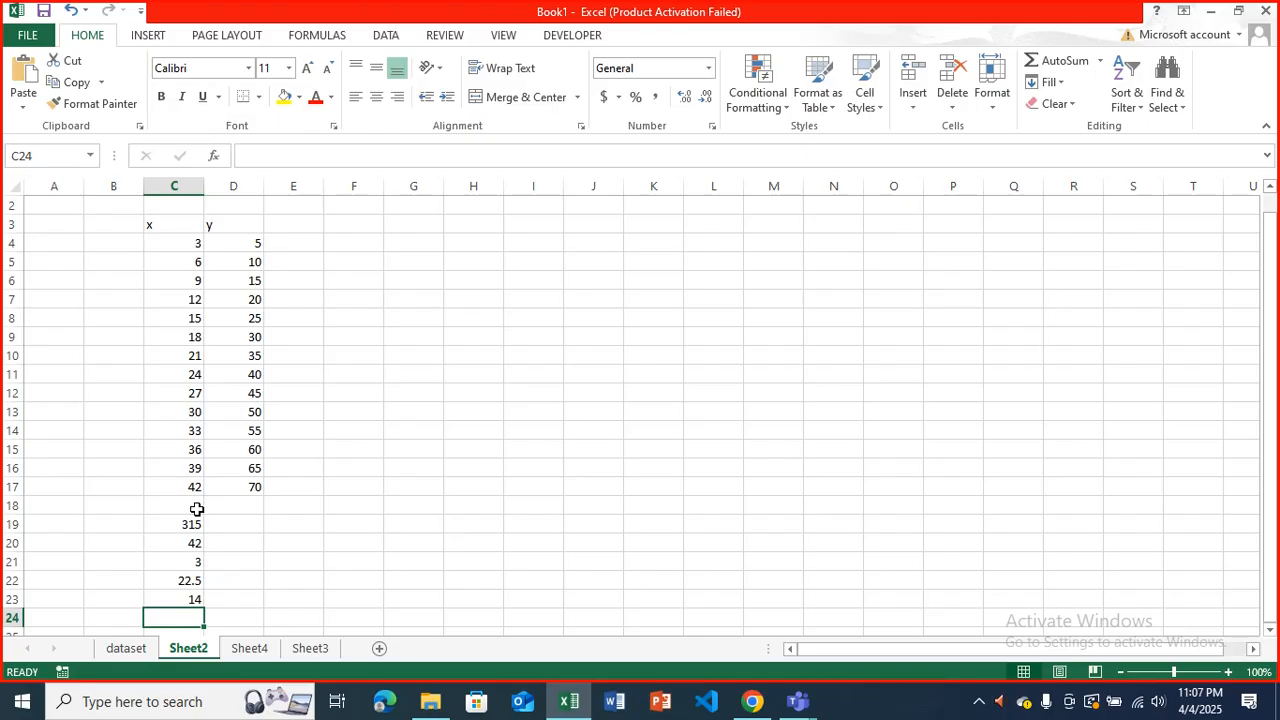
Label the results in B19:B23 as sum, max, min, avg and count.
left_click(120, 524)
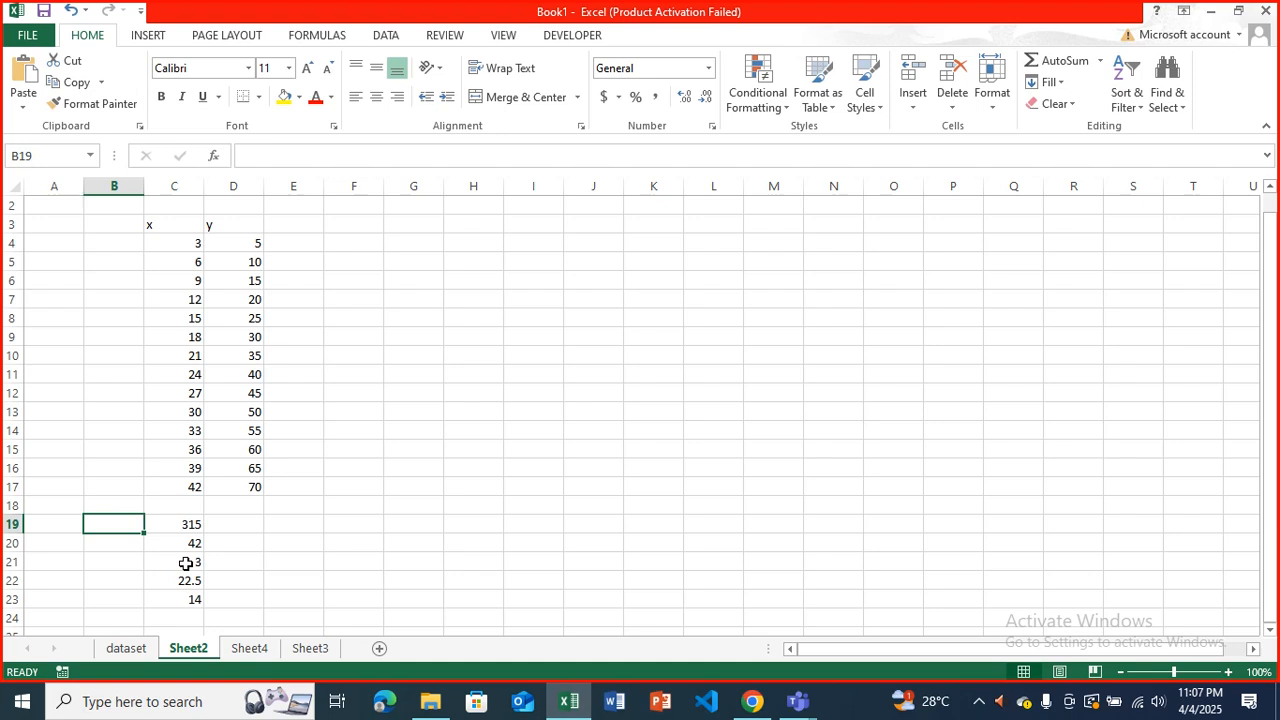
type("sum")
key("Return")
type("max")
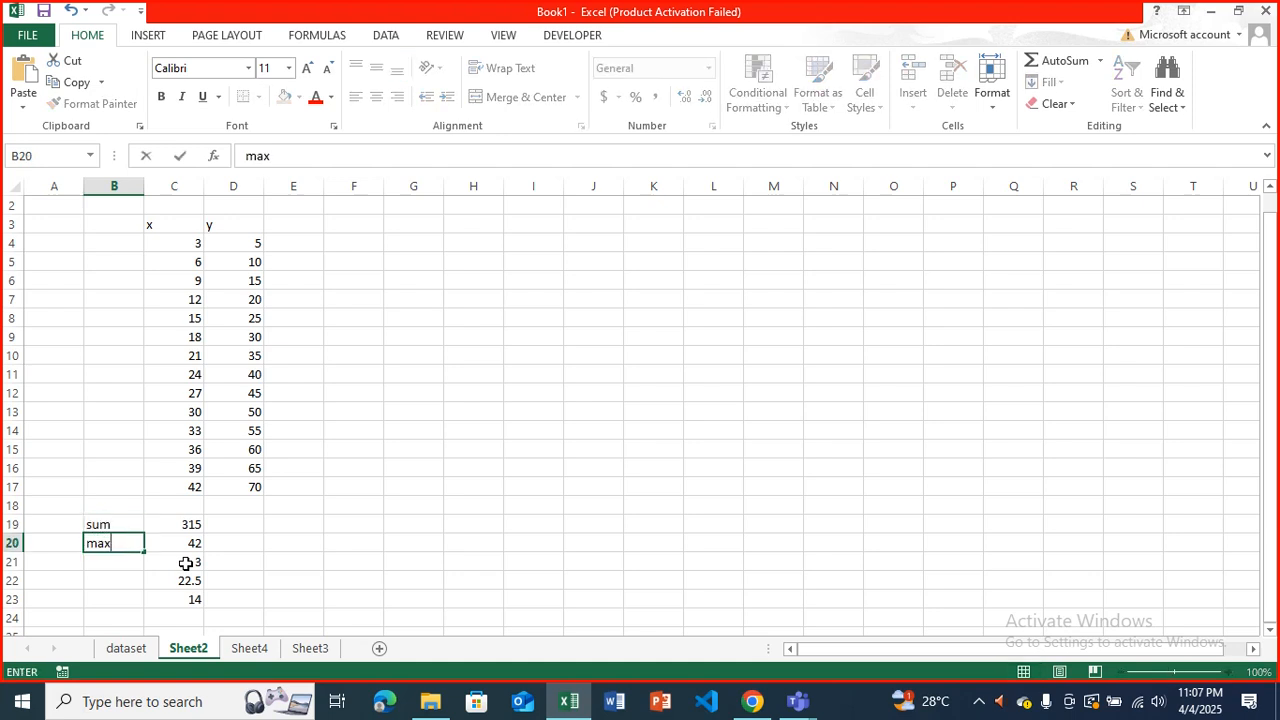
key("Return")
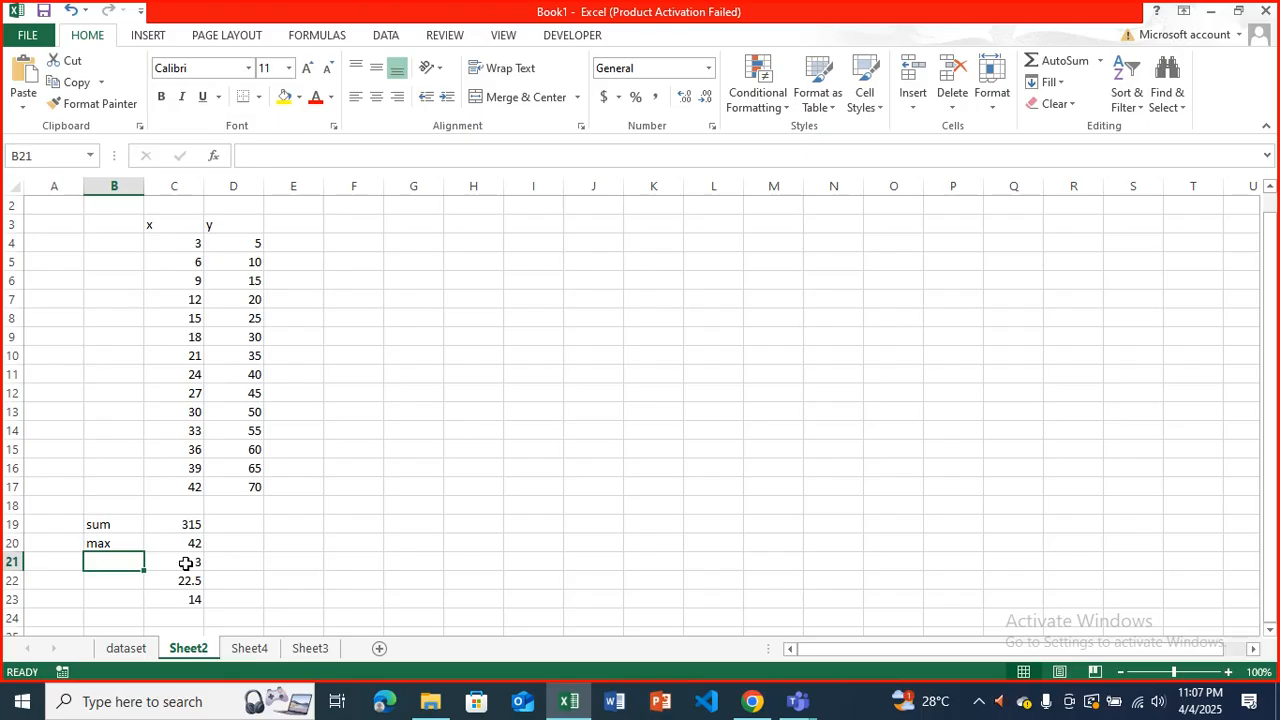
type("min")
key("Return")
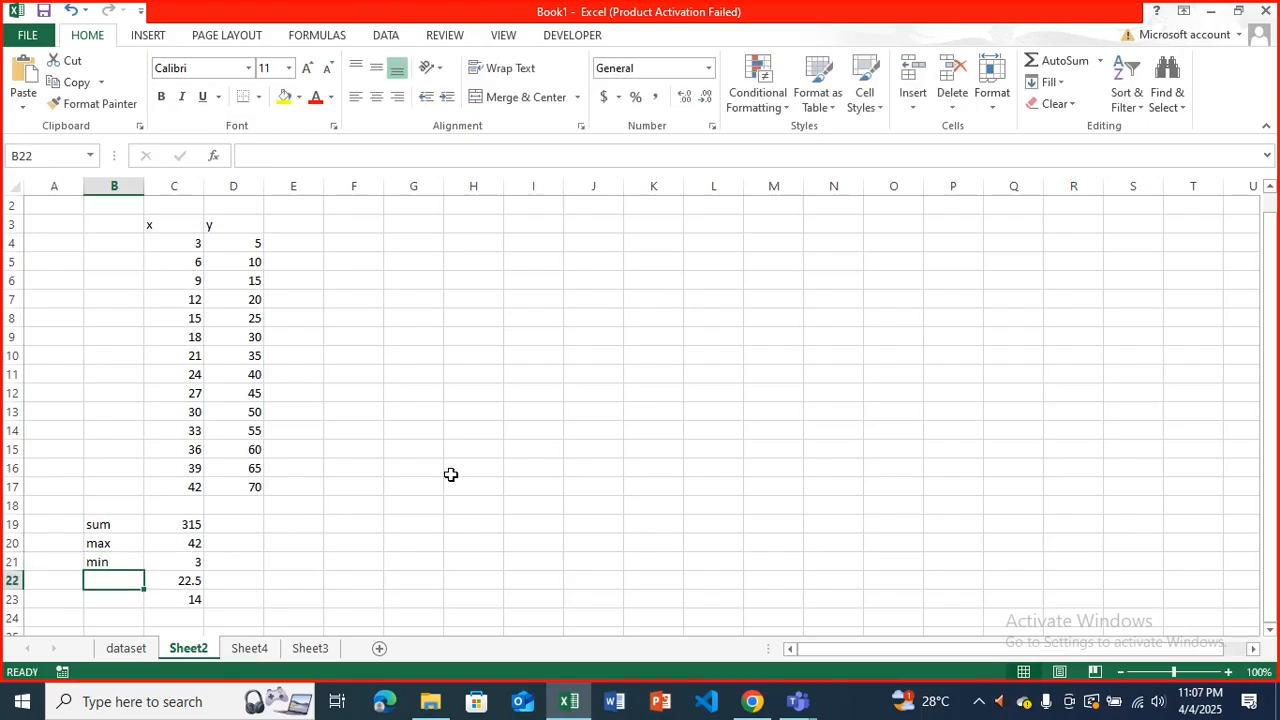
type("avg")
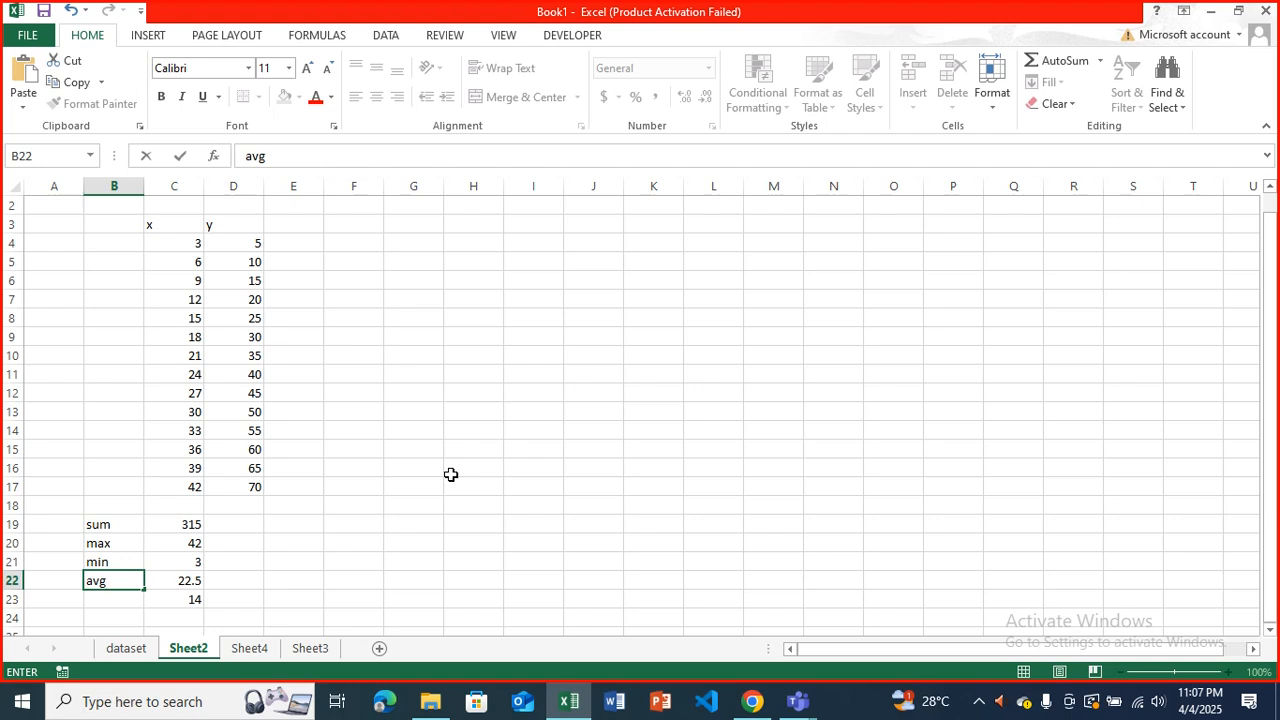
key("Return")
type("count")
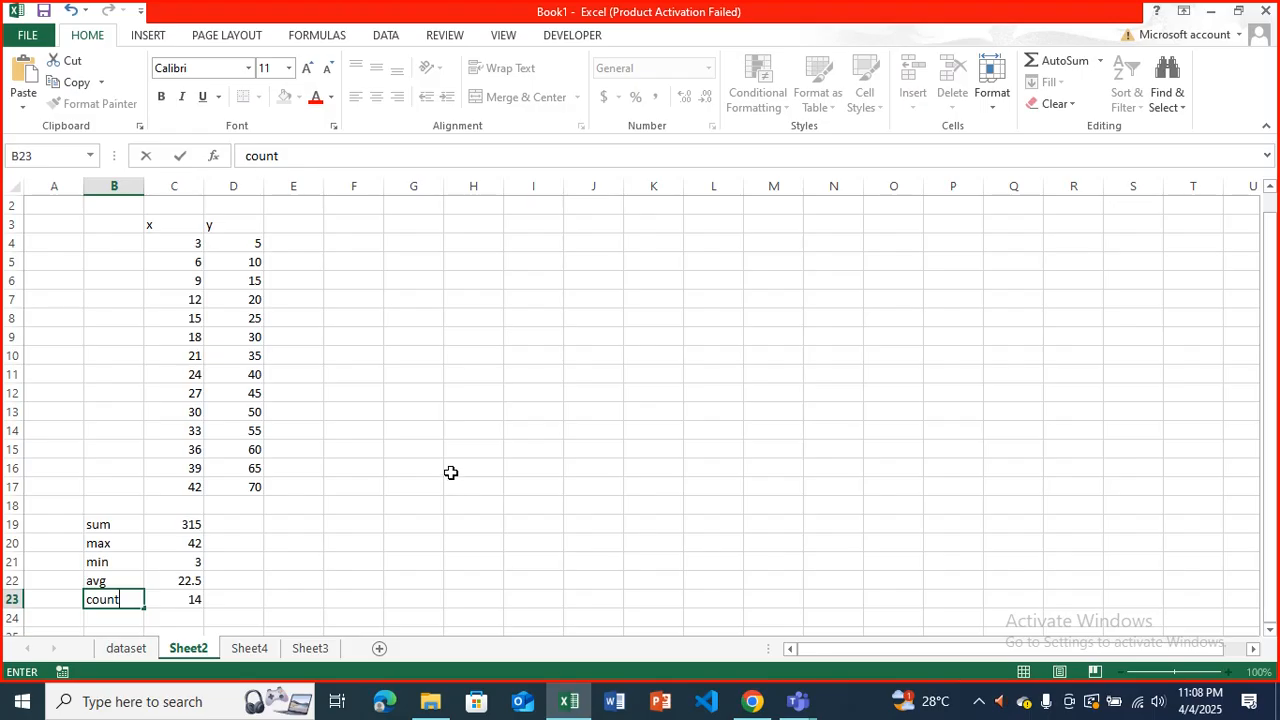
Fill the five formulas in C19:C23 across into column D for the y values.
scroll(451, 475, "down", 2)
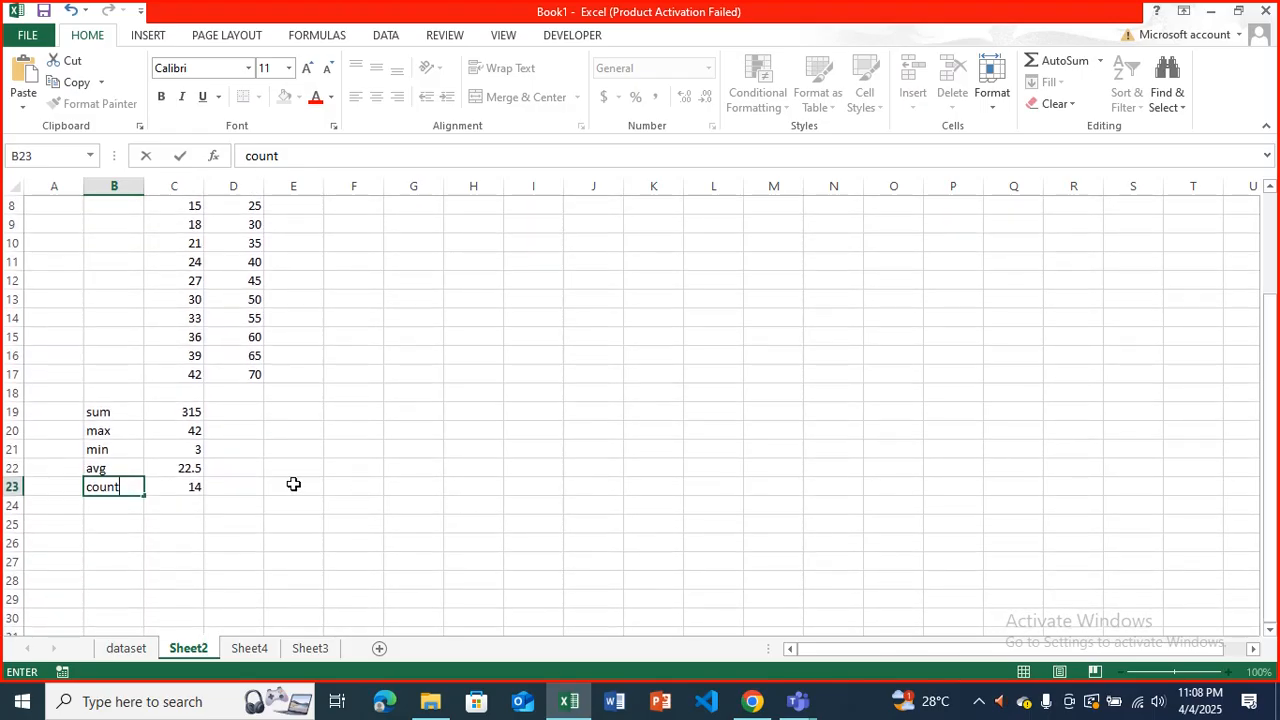
left_click(185, 410)
left_click_drag(185, 425, 250, 491)
left_click(246, 501)
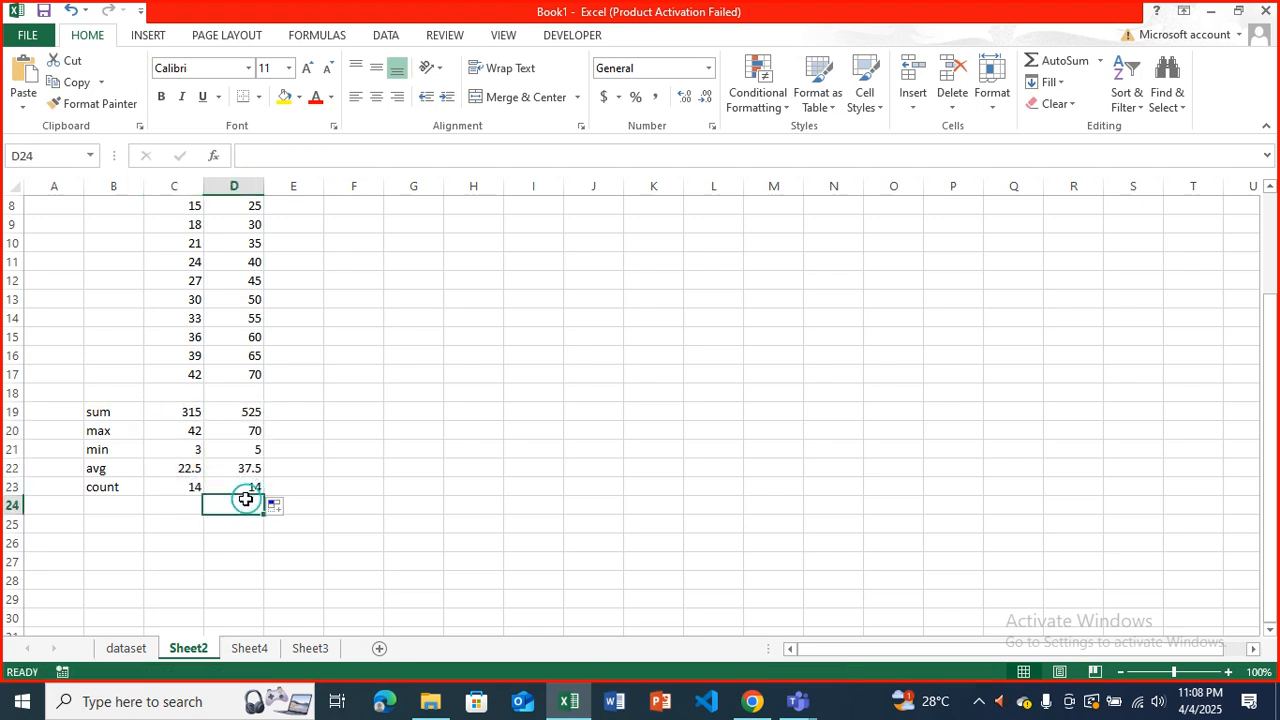
Check the copied formulas in D19 and D20, comparing the D19 total with the status-bar sum of D4:D17.
left_click(229, 417)
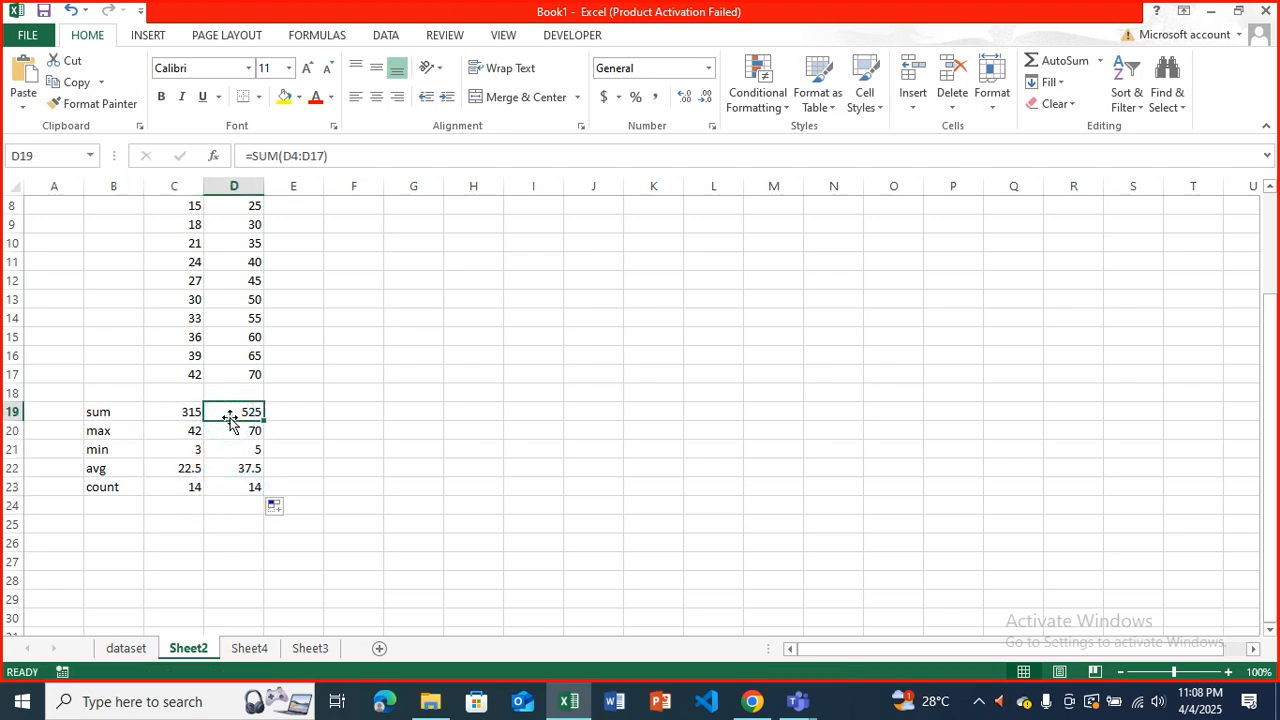
scroll(229, 417, "up", 3)
left_click_drag(251, 263, 251, 500)
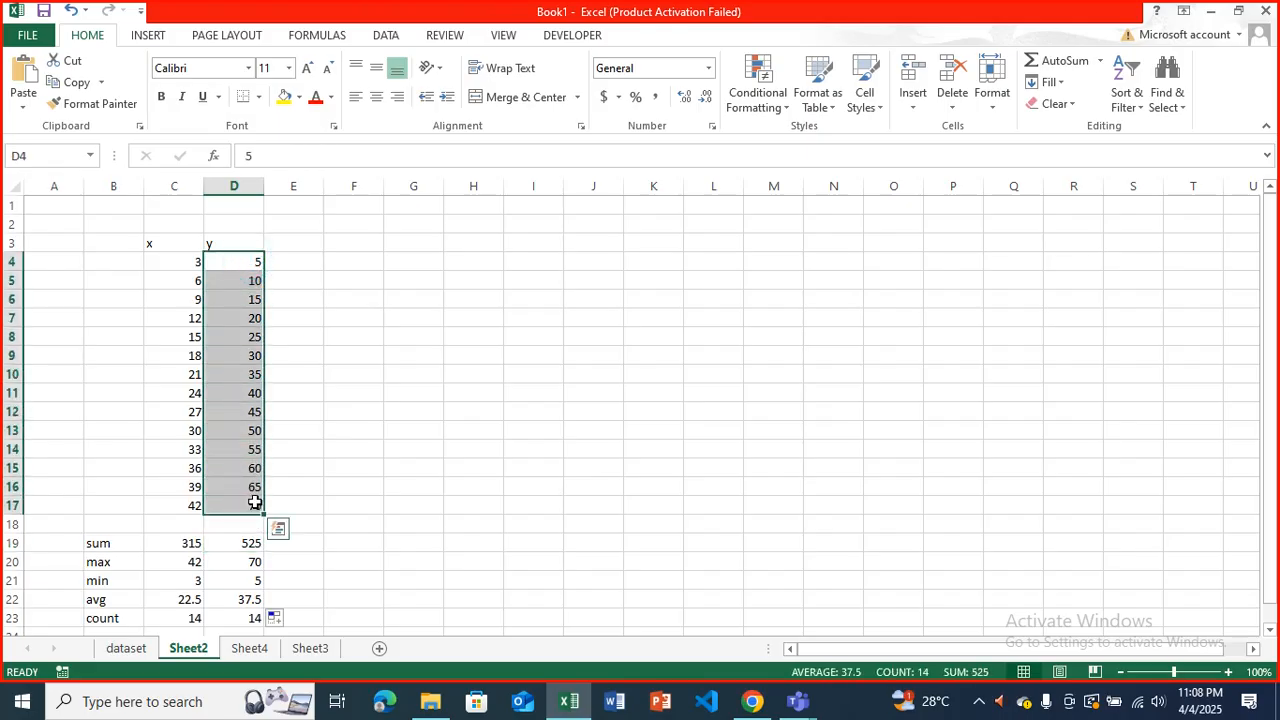
left_click(251, 561)
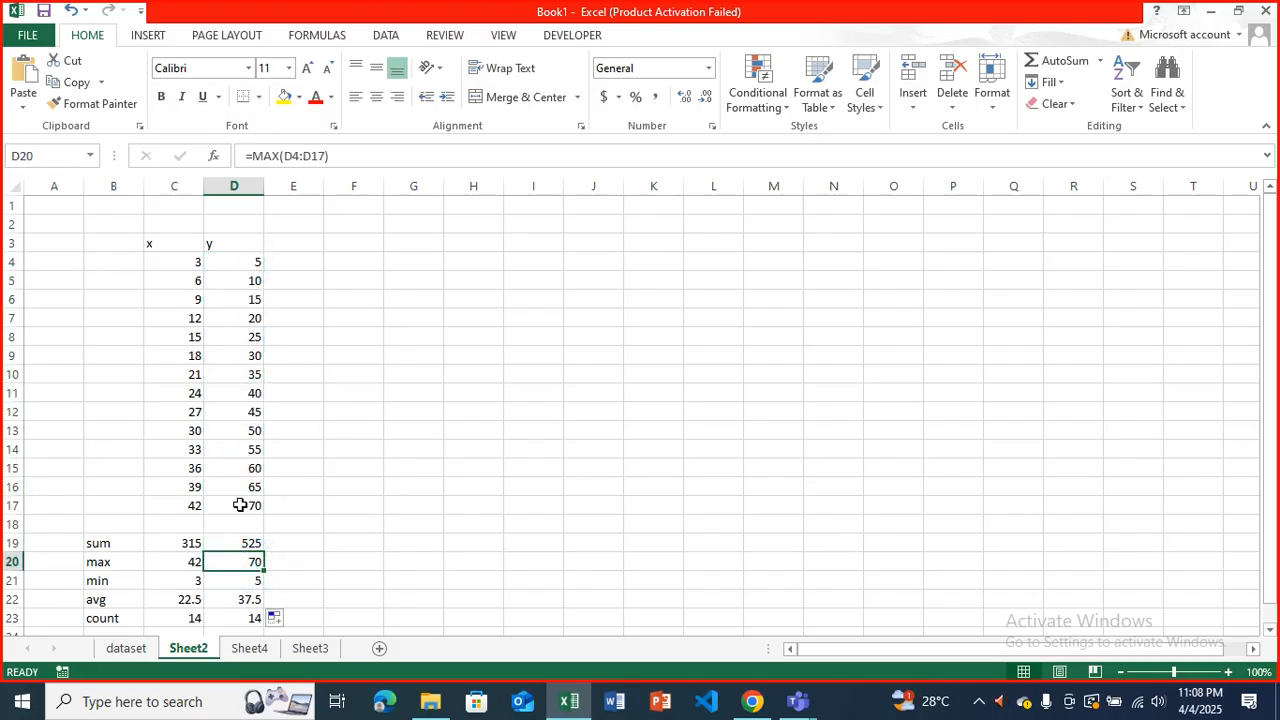
scroll(288, 484, "down", 2)
left_click(242, 428)
double_click(247, 428)
left_click(285, 484)
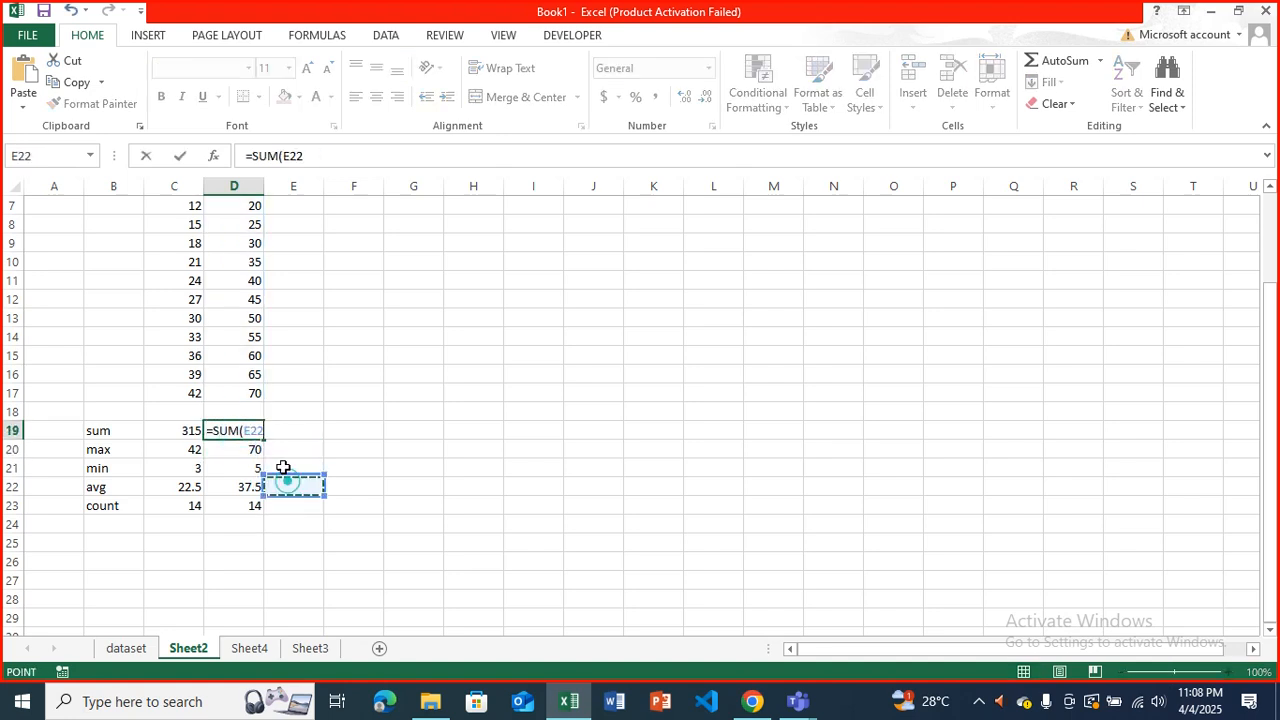
key("Escape")
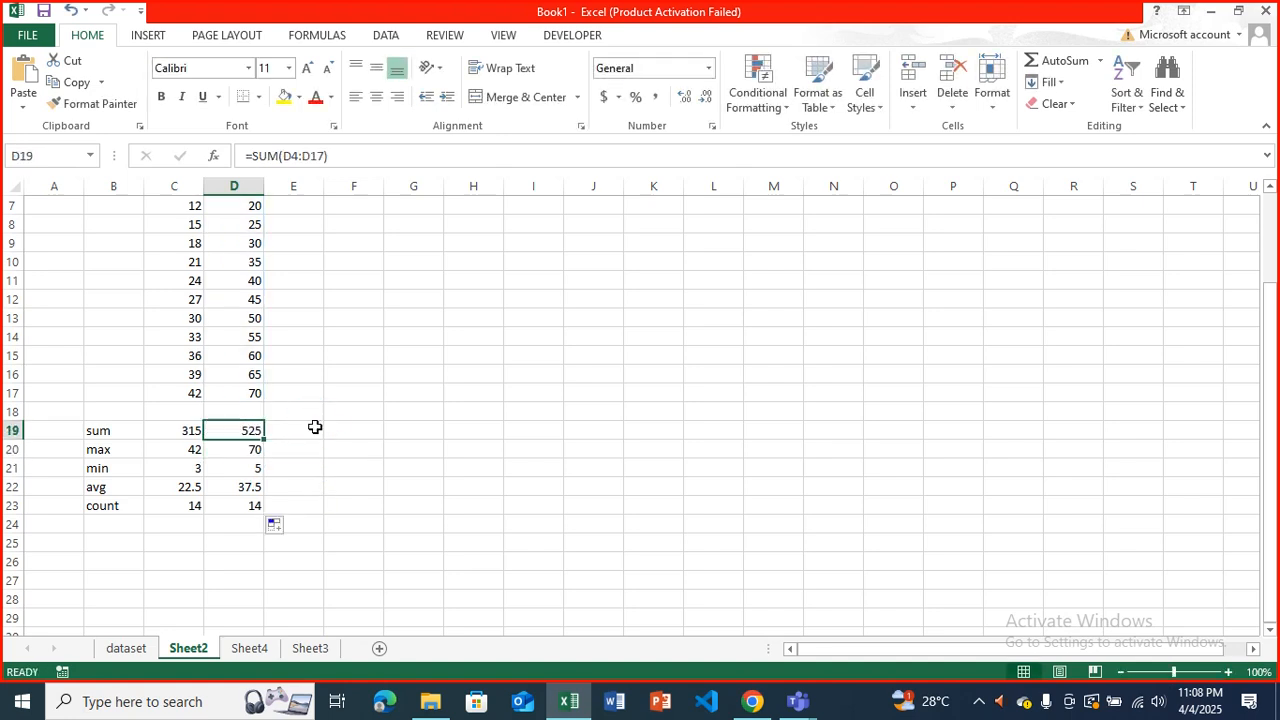
Clear the copied y results from D19 down through the count row.
key("shift+Down")
key("shift+Down")
key("shift+Down")
key("shift+Down")
key("shift+Down")
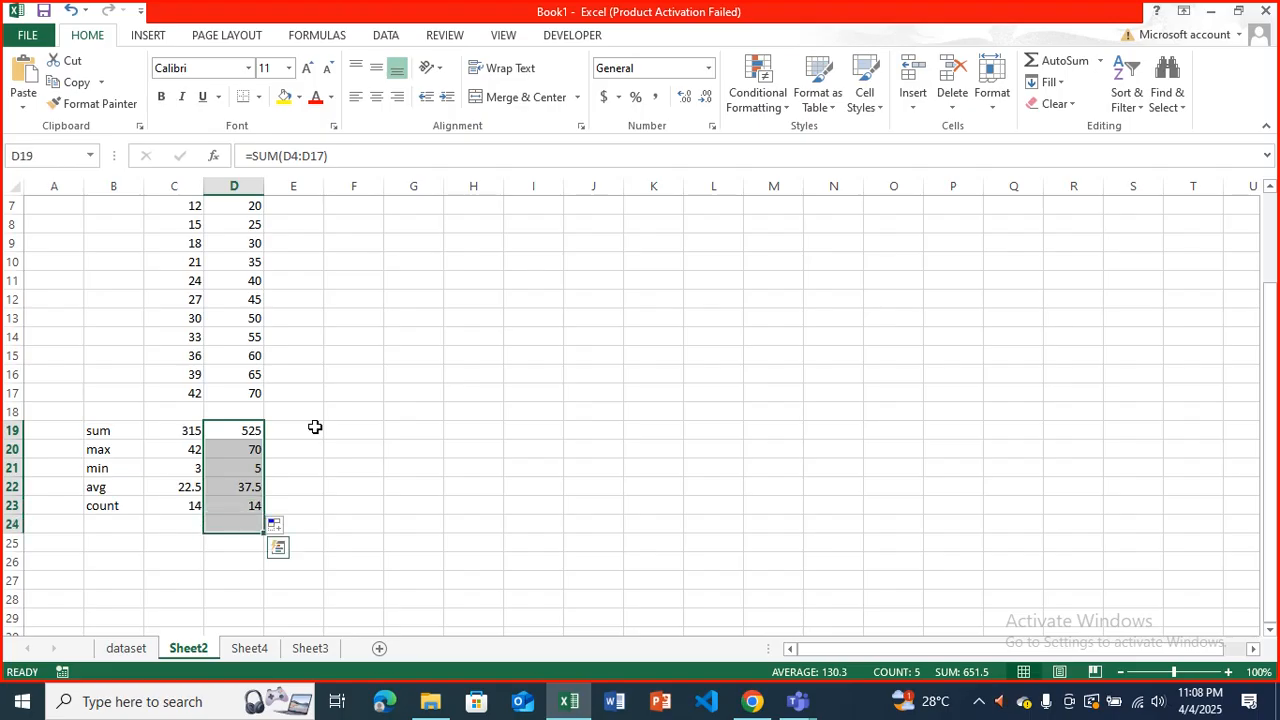
key("Delete")
key("Left")
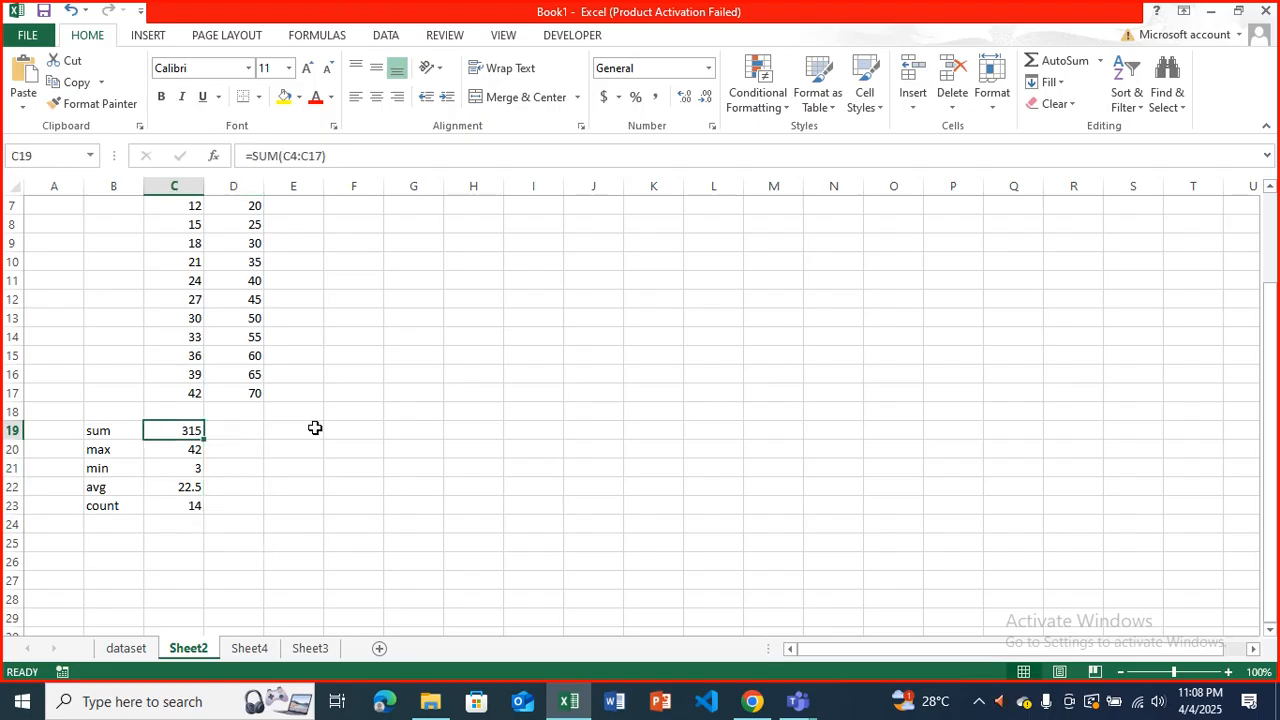
Extend the sum, max, min, avg and count formulas from C19:C23 into D19:D23 using the fill handle.
left_click(330, 446)
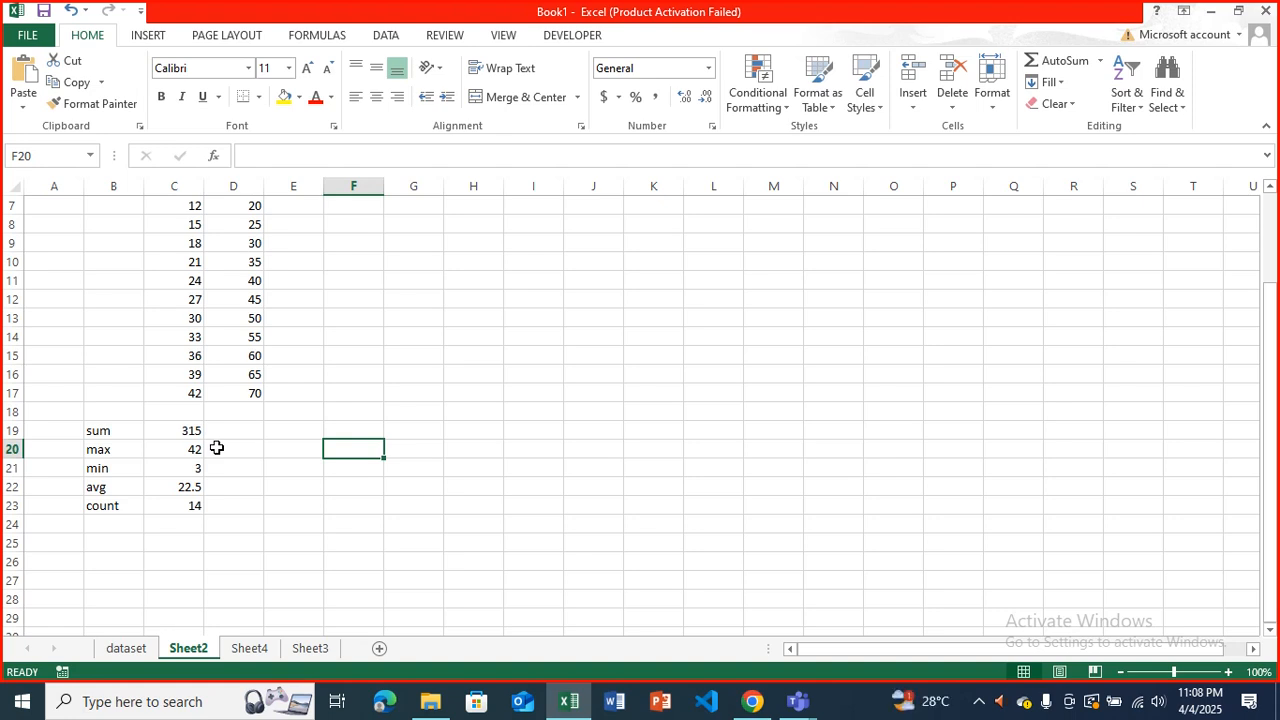
scroll(220, 440, "up", 2)
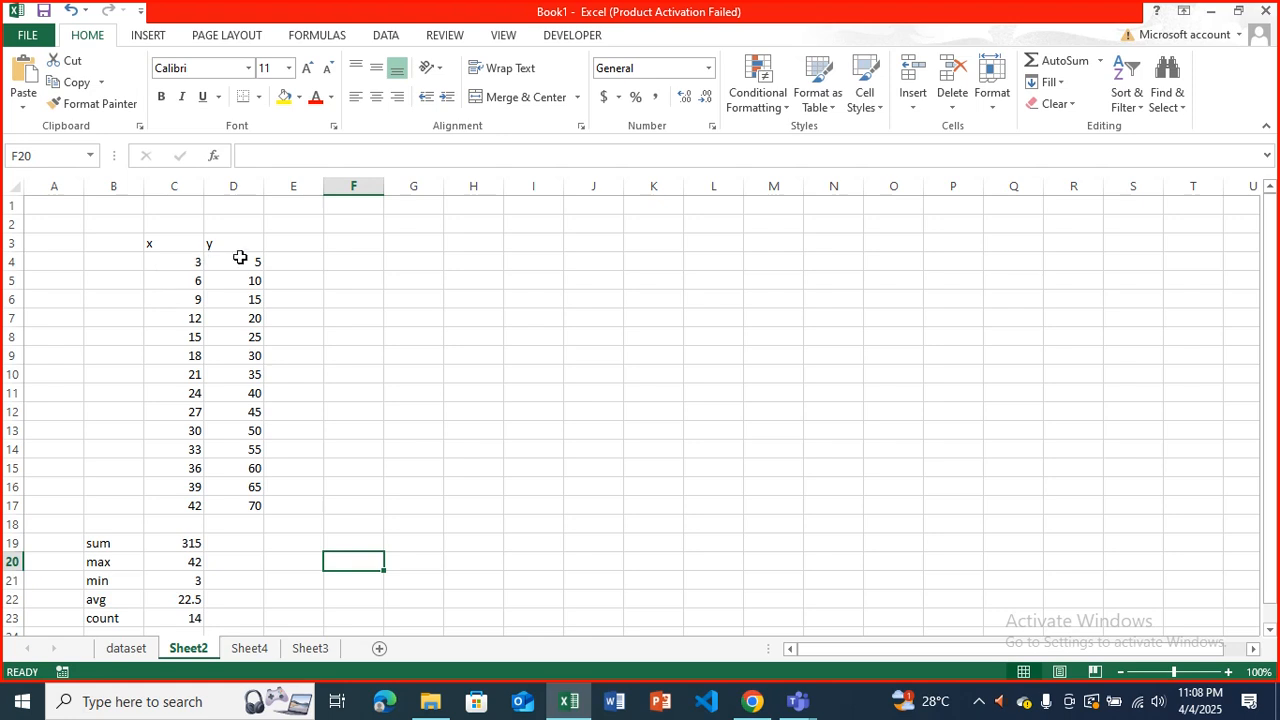
scroll(240, 258, "down", 2)
left_click(185, 430)
left_click_drag(185, 450, 253, 515)
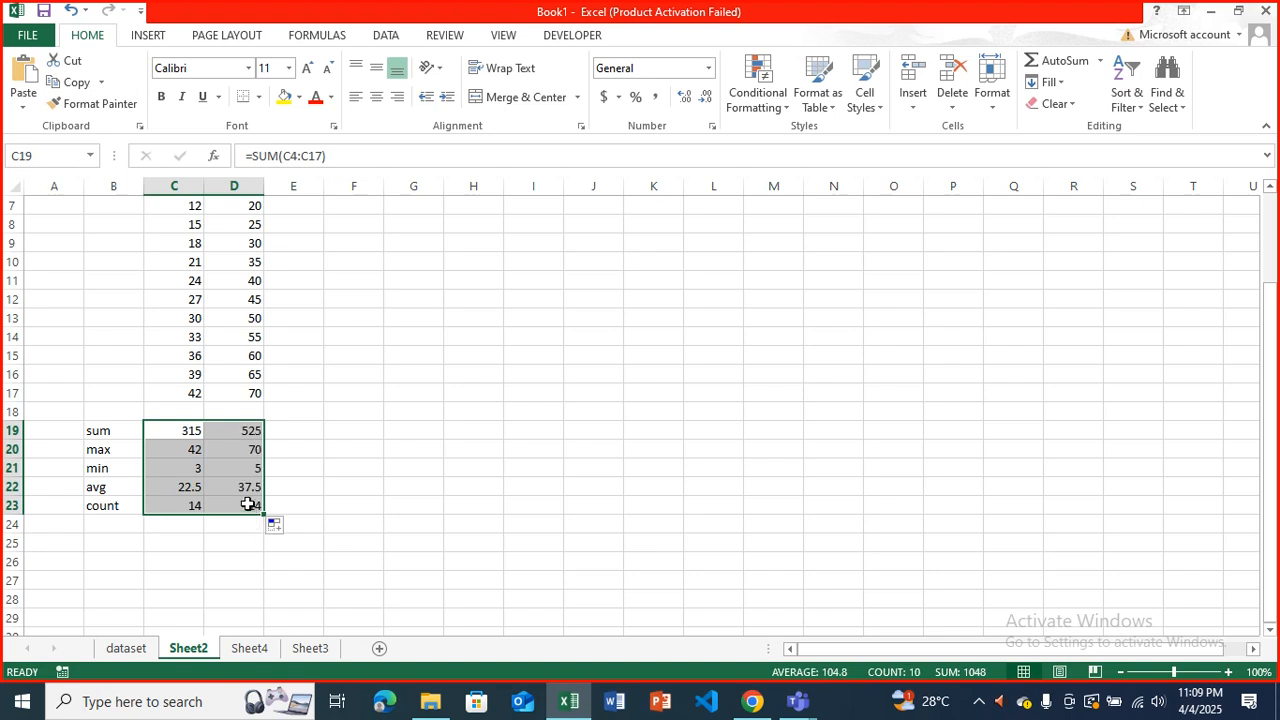
scroll(248, 503, "up", 2)
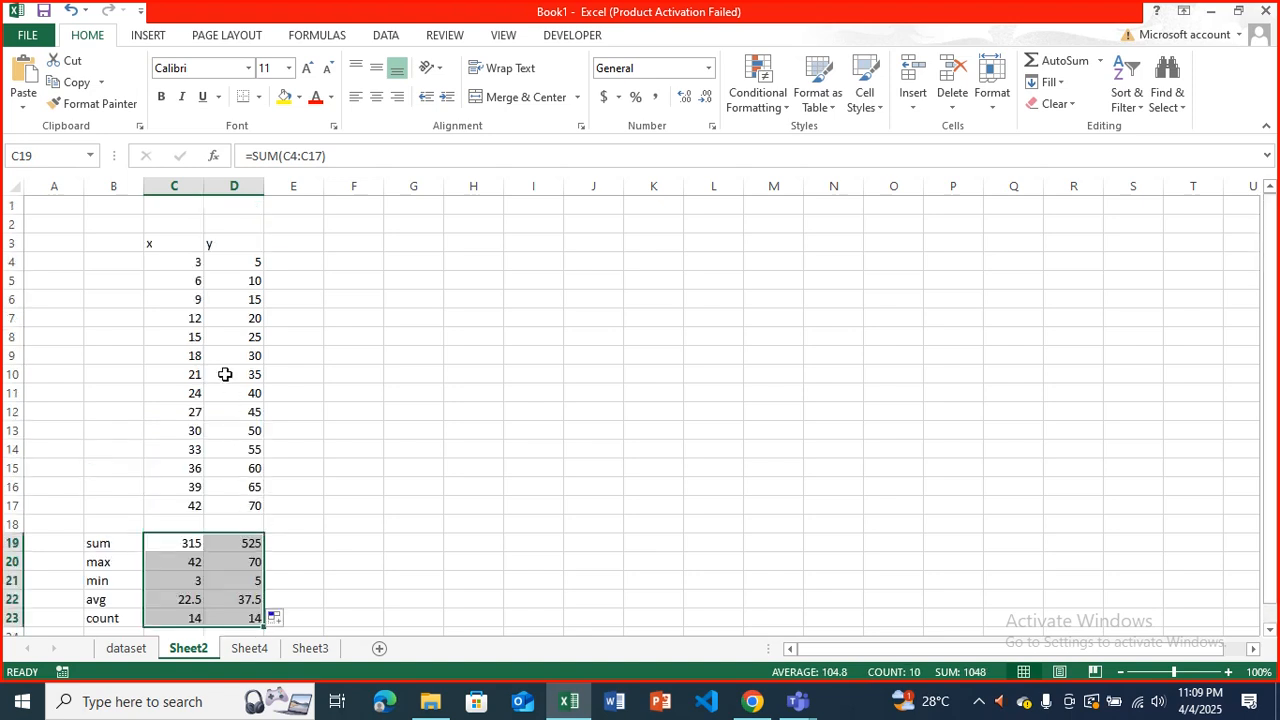
Compare the sum formulas in C19 and D19 and the column values they cover.
left_click(234, 294)
left_click(236, 262)
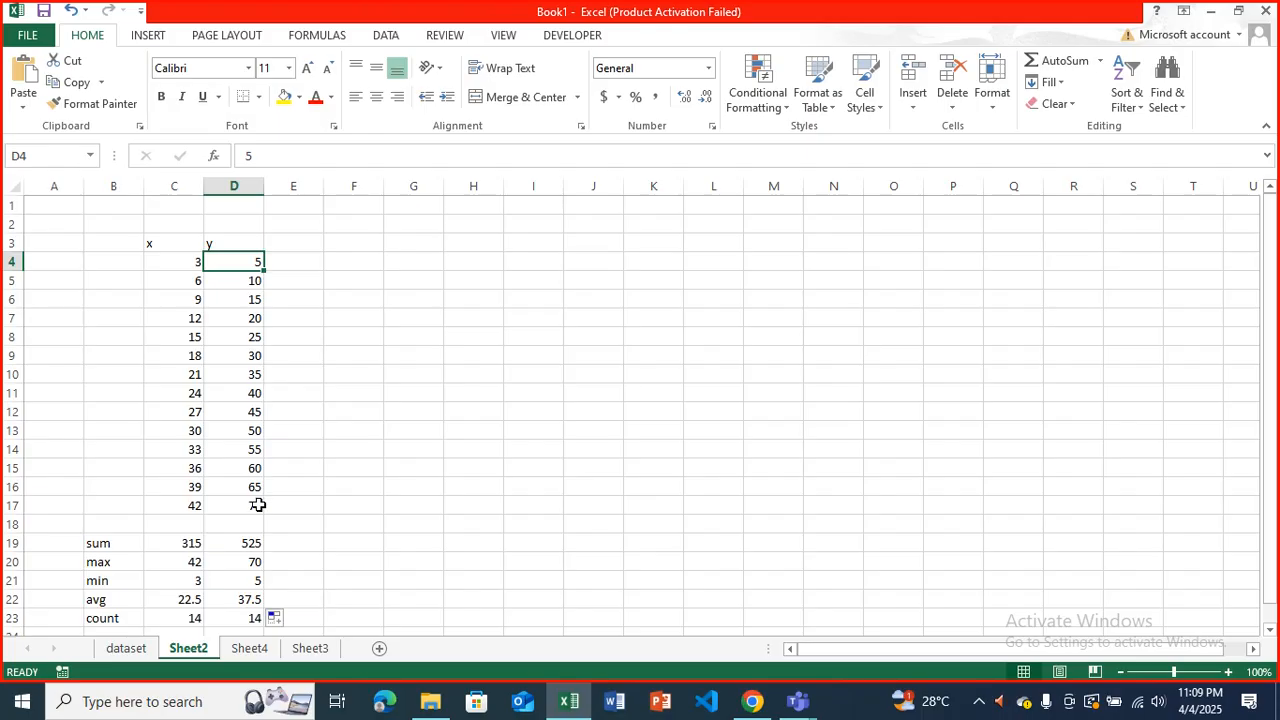
left_click(236, 412)
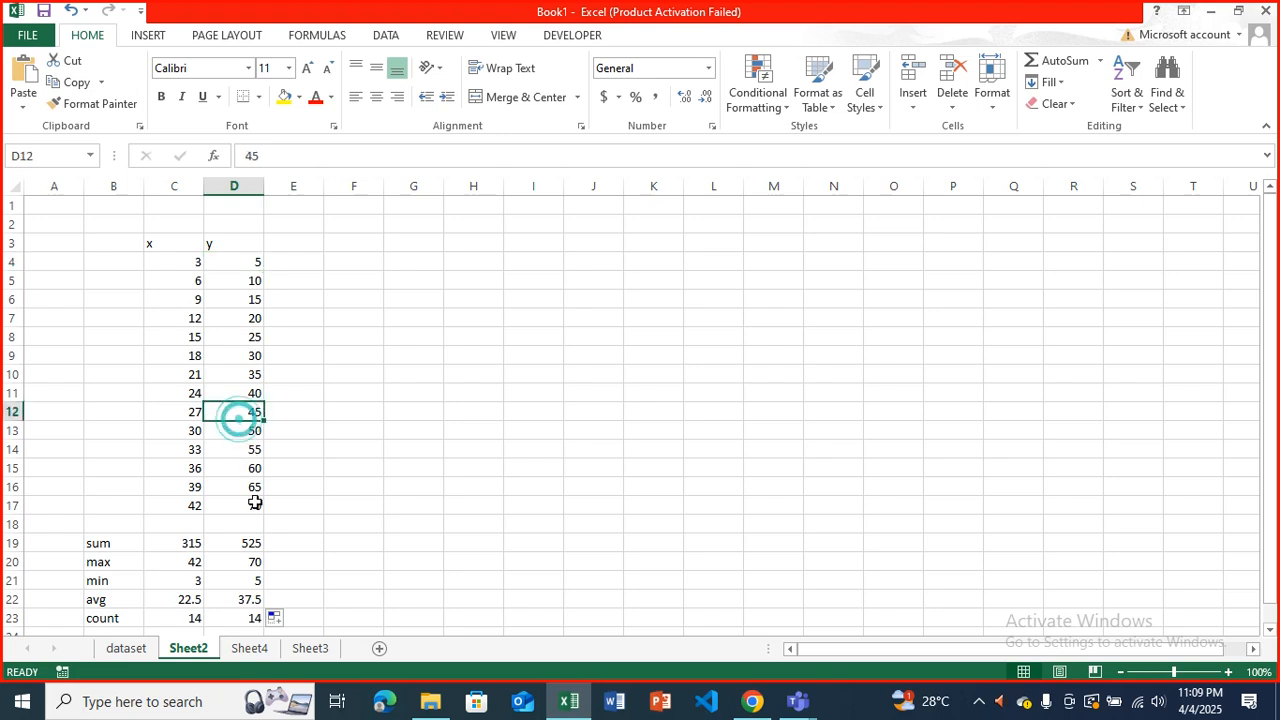
left_click(249, 540)
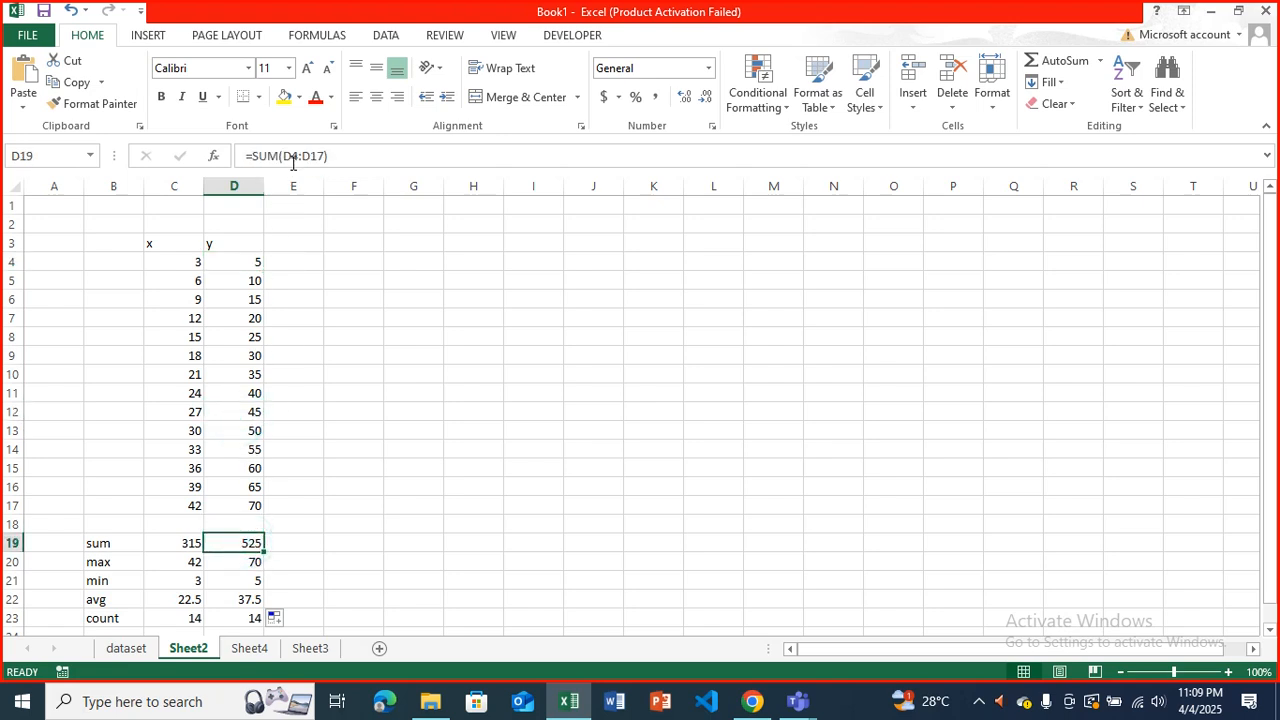
left_click(166, 547)
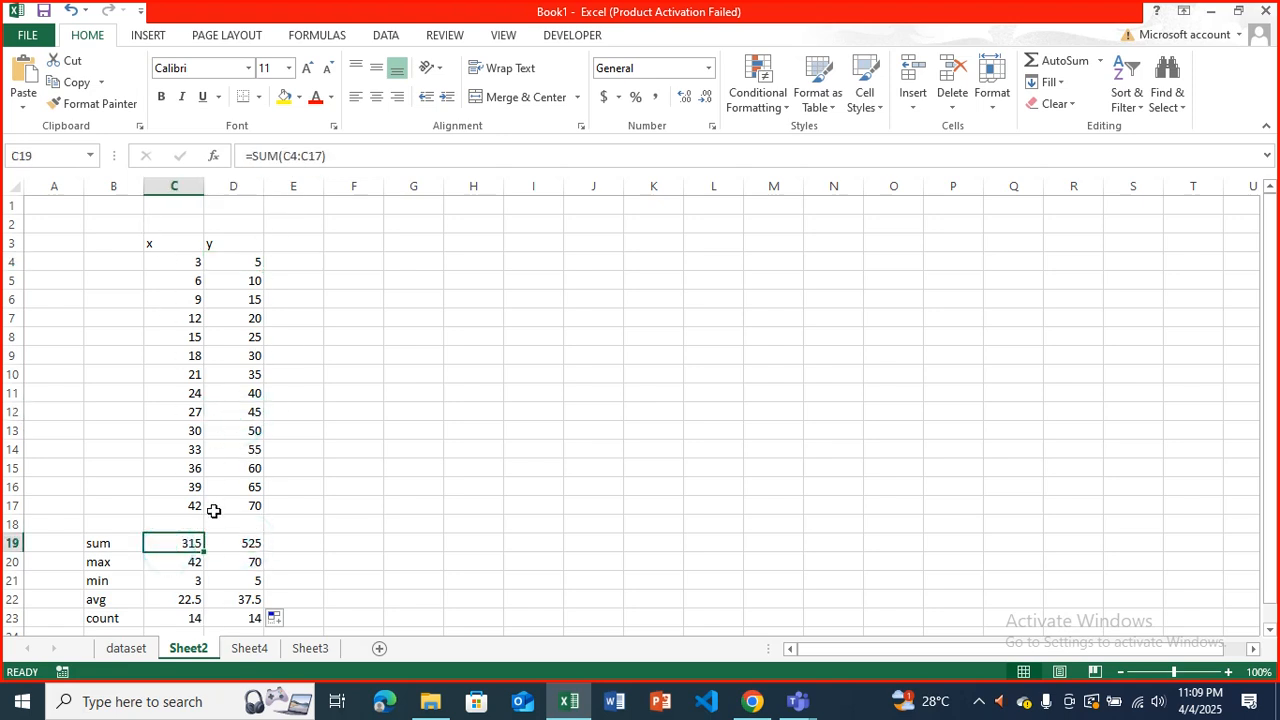
left_click(240, 540)
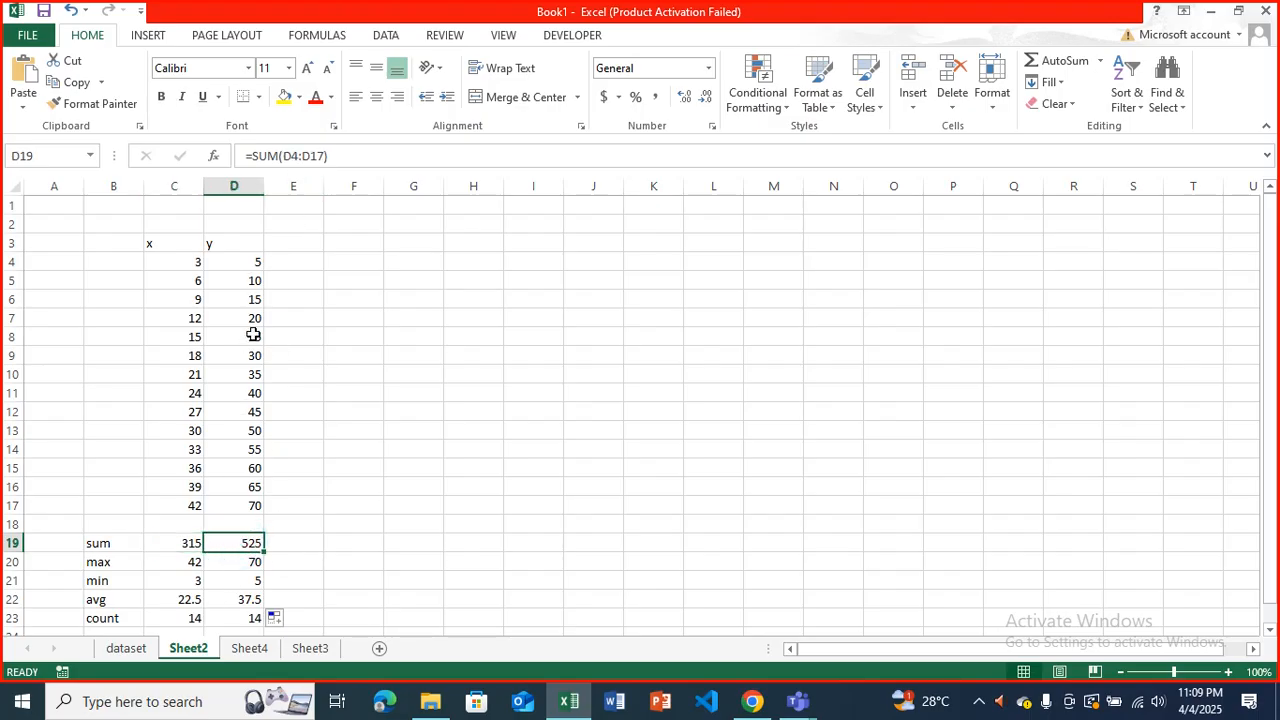
scroll(249, 349, "down", 1)
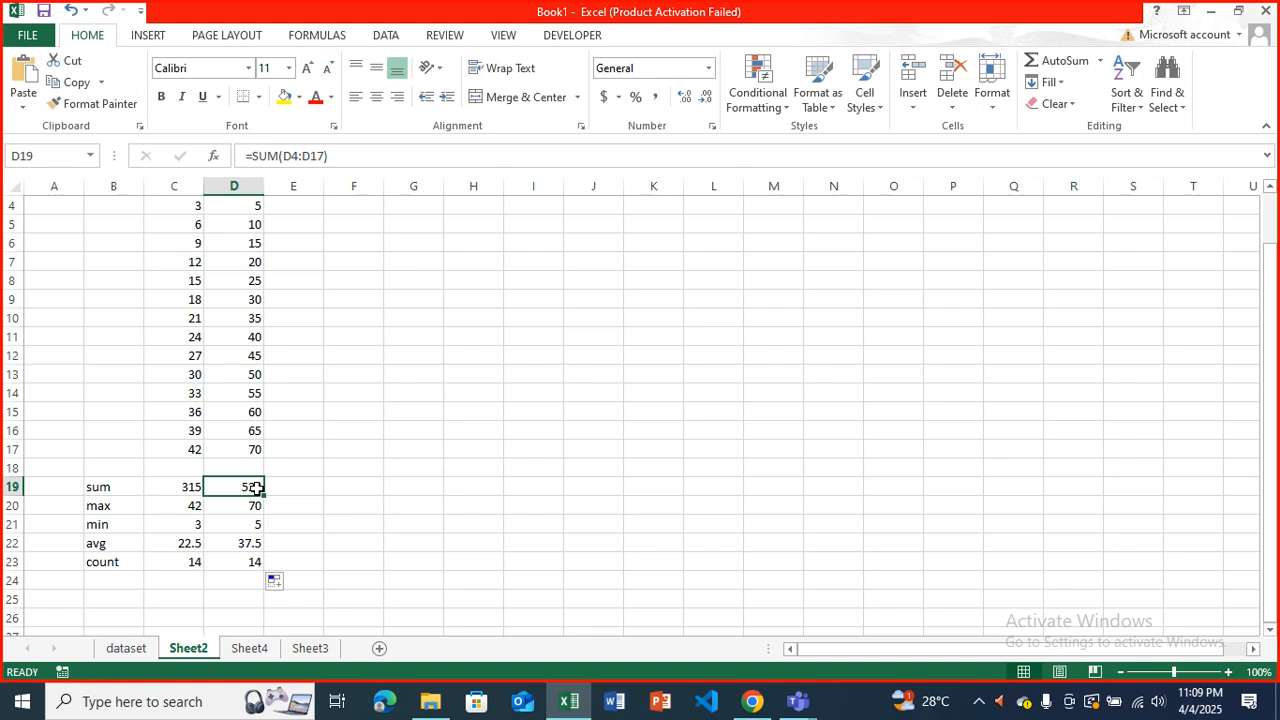
scroll(298, 503, "up", 1)
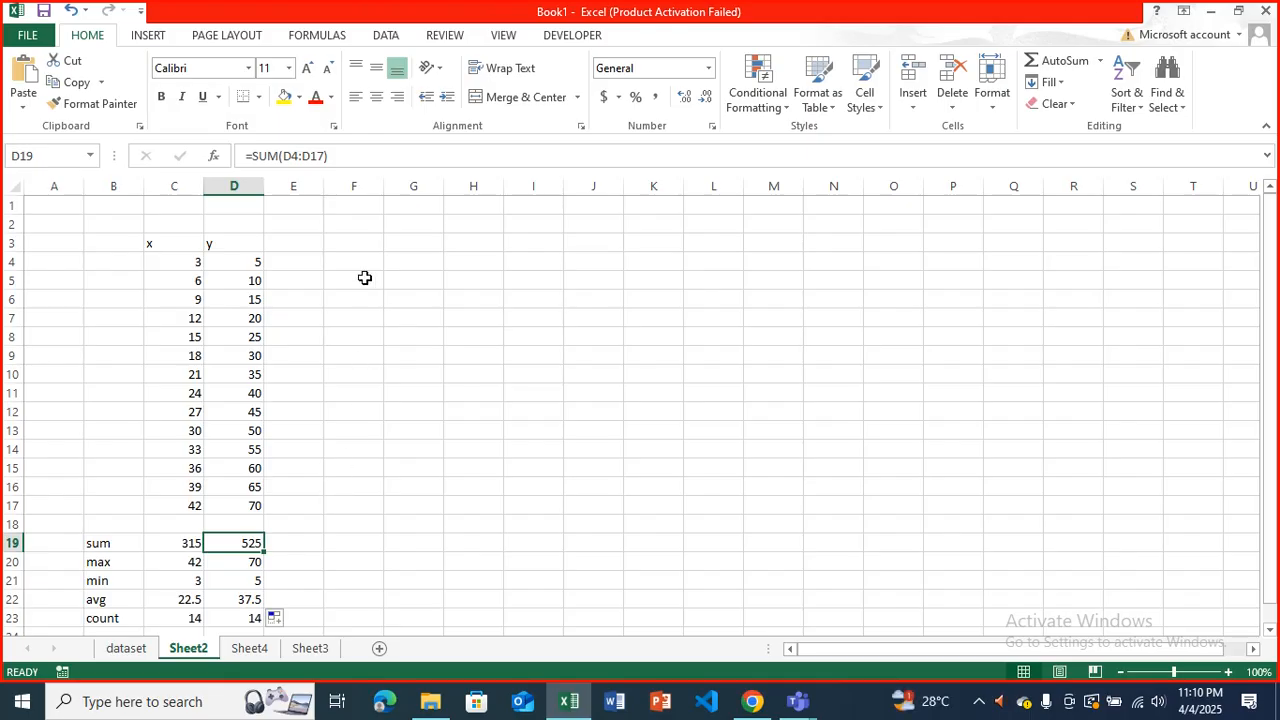
Add the heading sum in F3 and enter the formula =C4+D4 in F4.
left_click(361, 245)
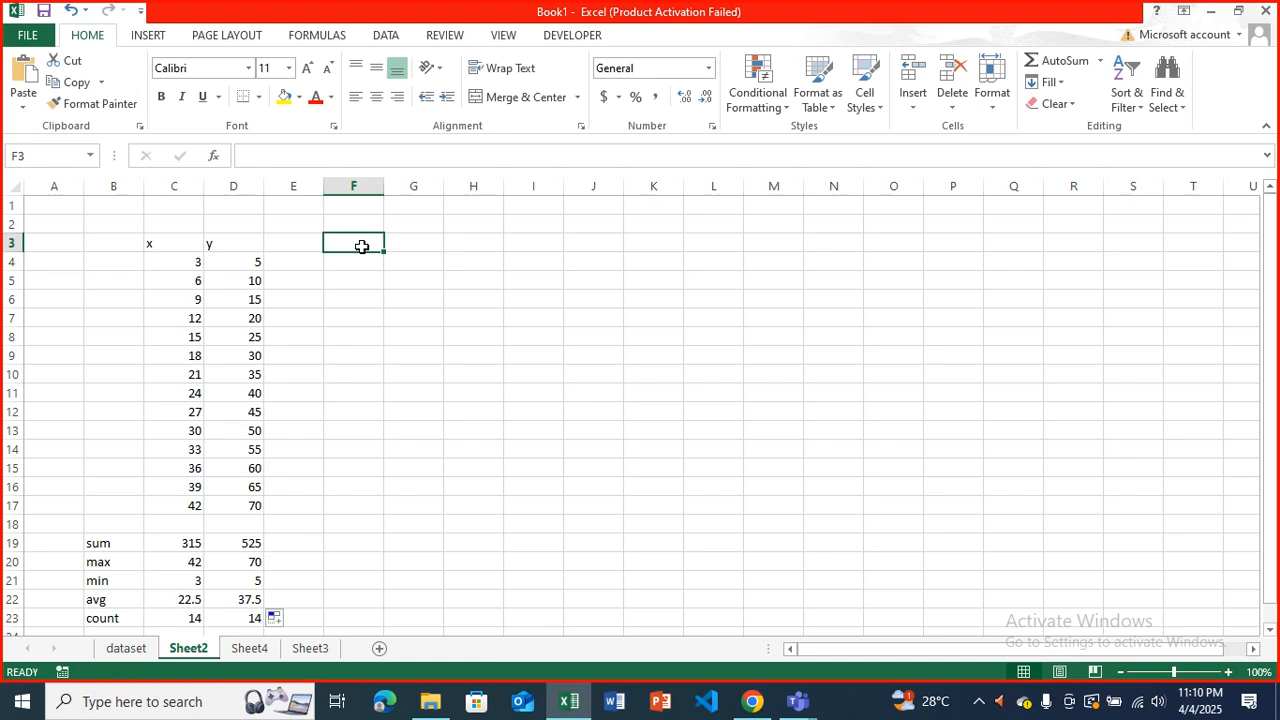
type("sum")
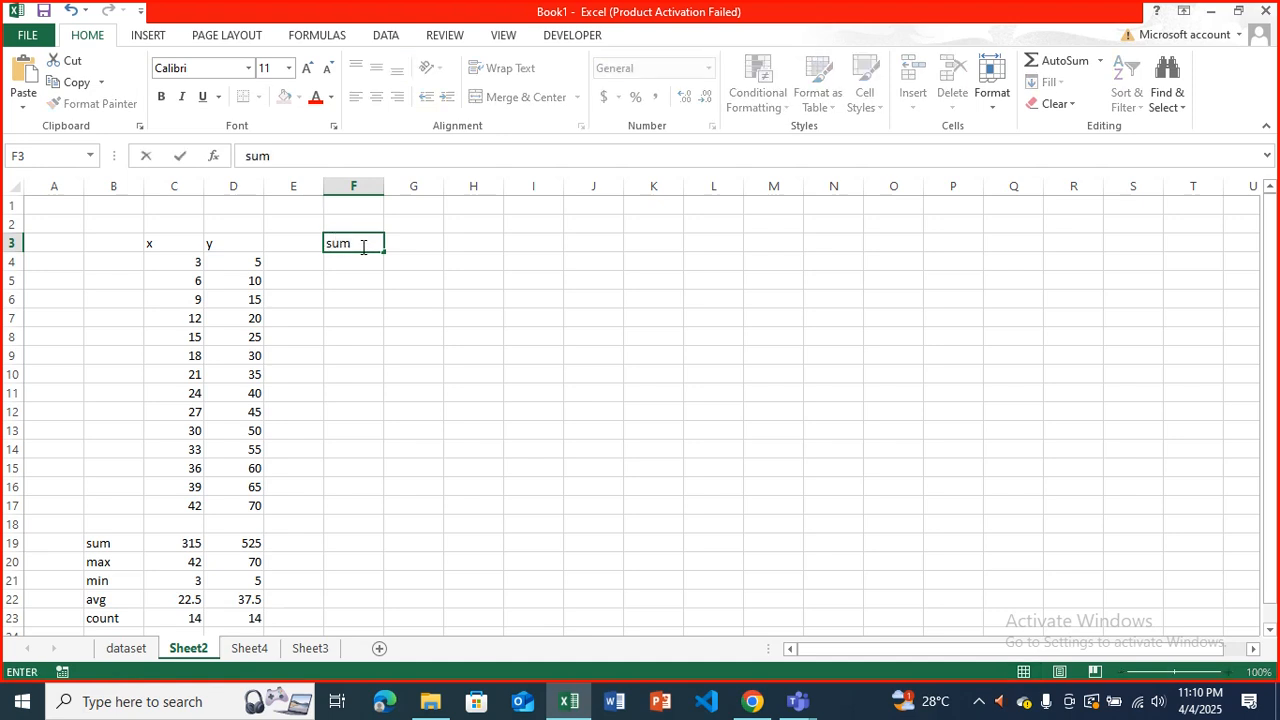
left_click(365, 258)
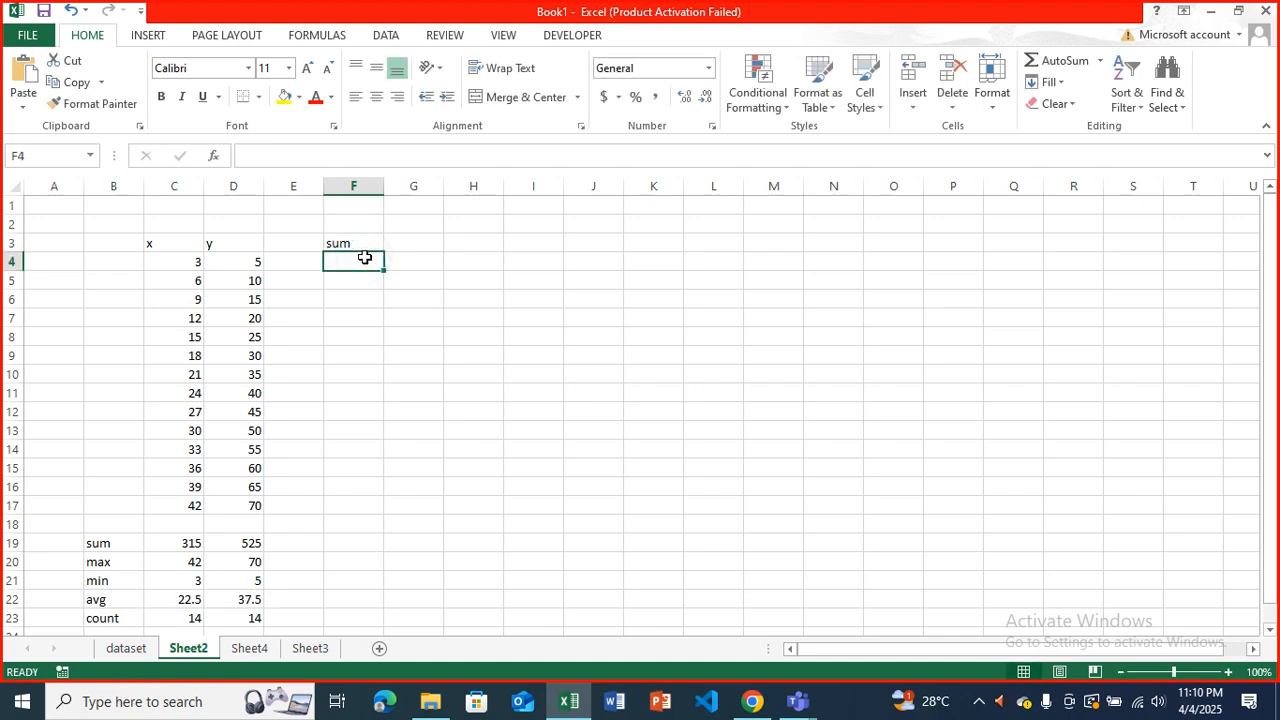
type("=")
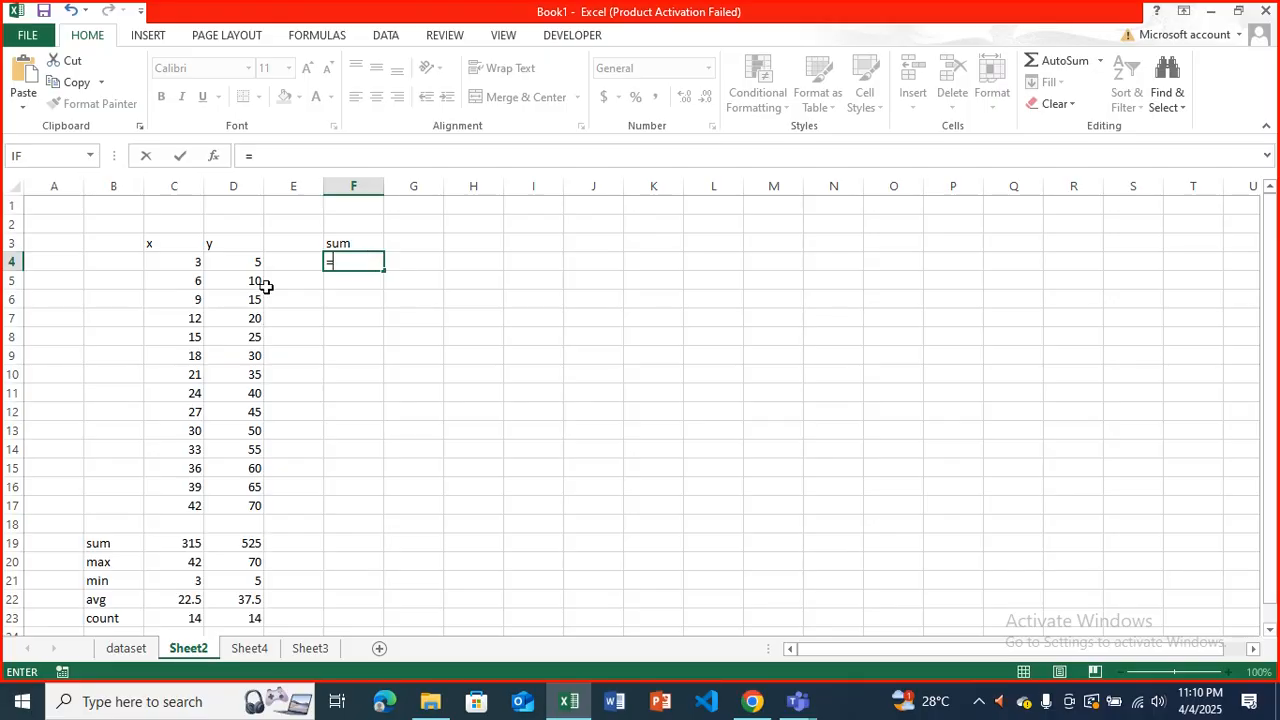
left_click(198, 262)
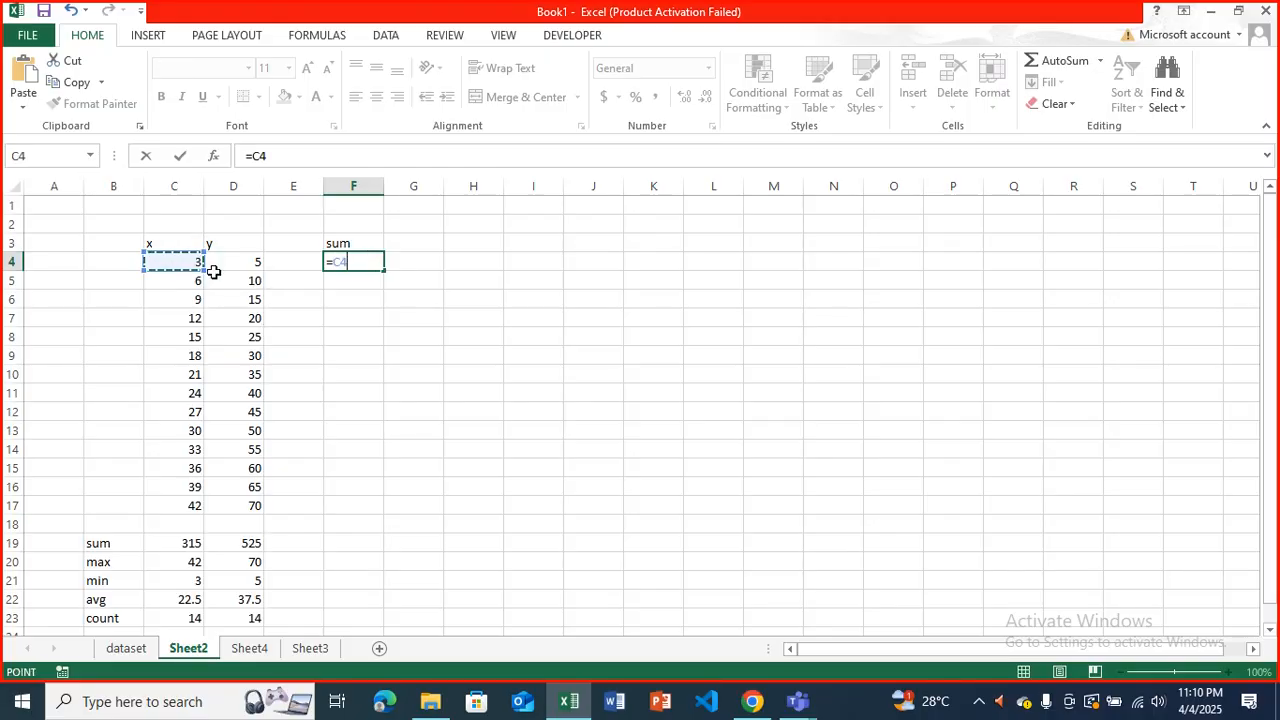
type("+")
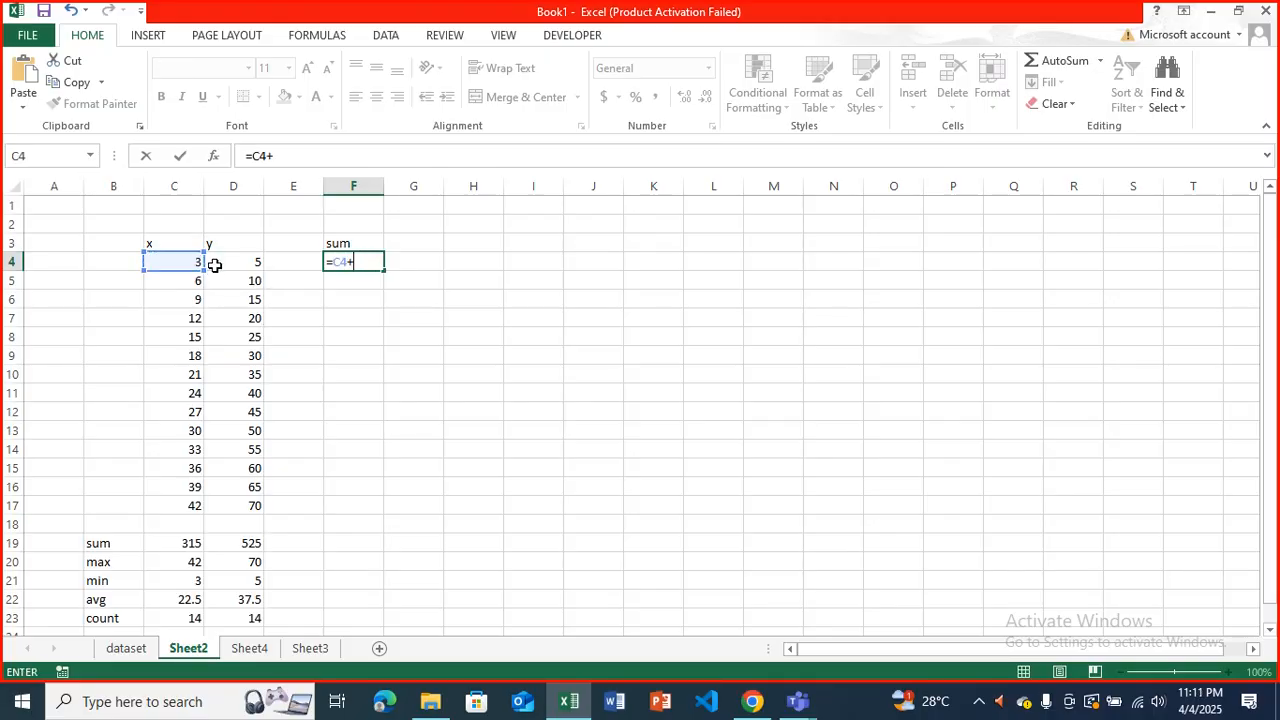
left_click(220, 261)
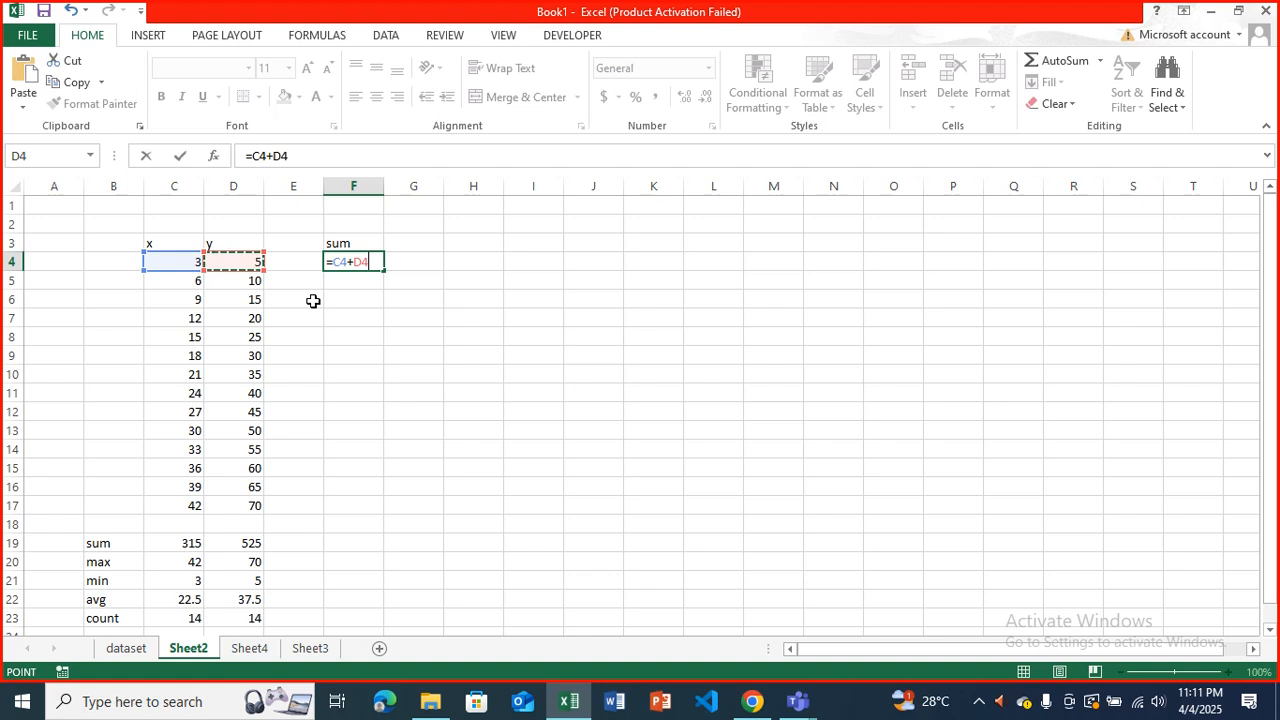
key("Return")
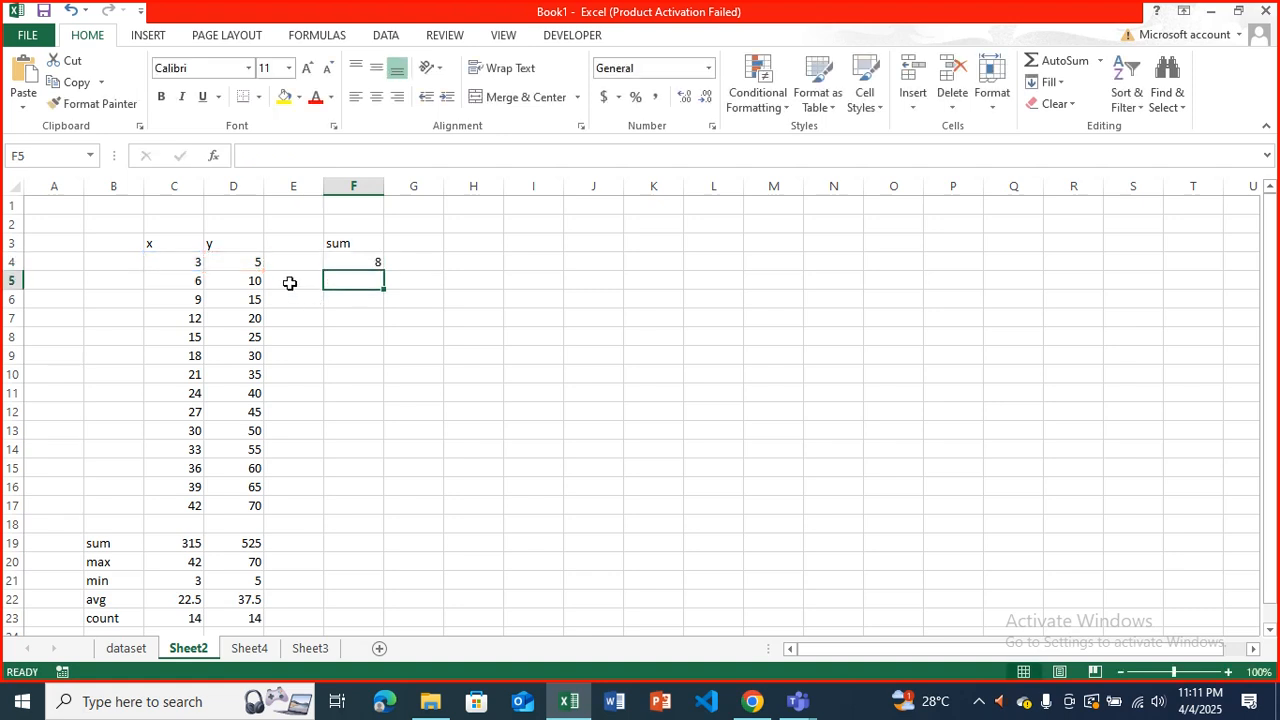
Fill the row-sum formula from F4 down to F17.
left_click(343, 258)
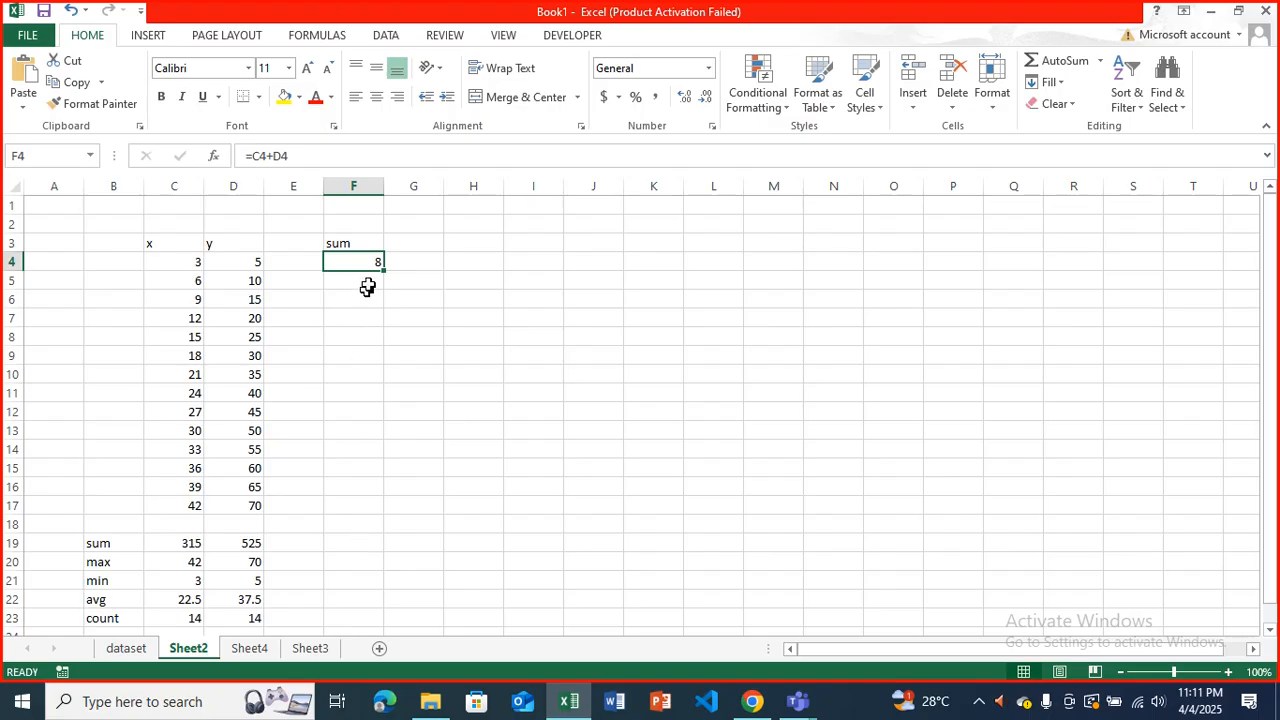
left_click_drag(383, 270, 386, 513)
left_click(373, 445)
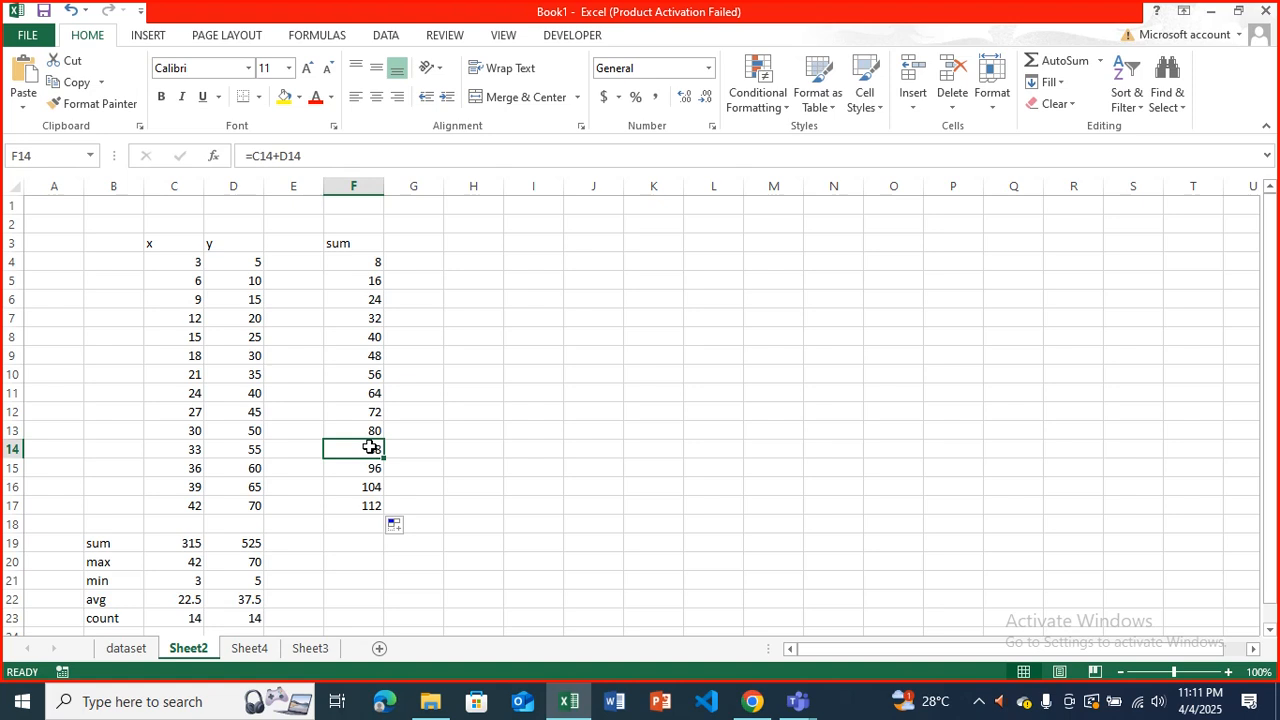
Examine the copied formulas from F4 down to F10 for how their row references shift, and review the whole range F4:F17.
left_click(354, 262)
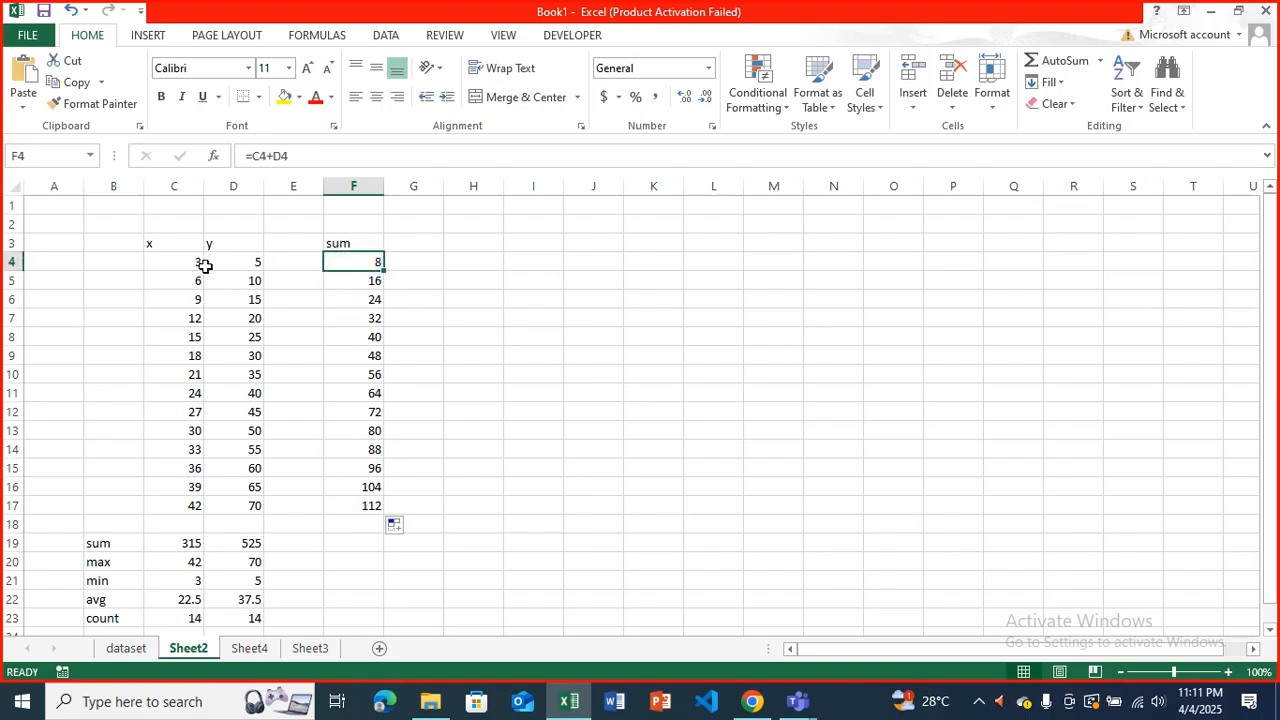
key("XF86AudioLowerVolume")
key("Down")
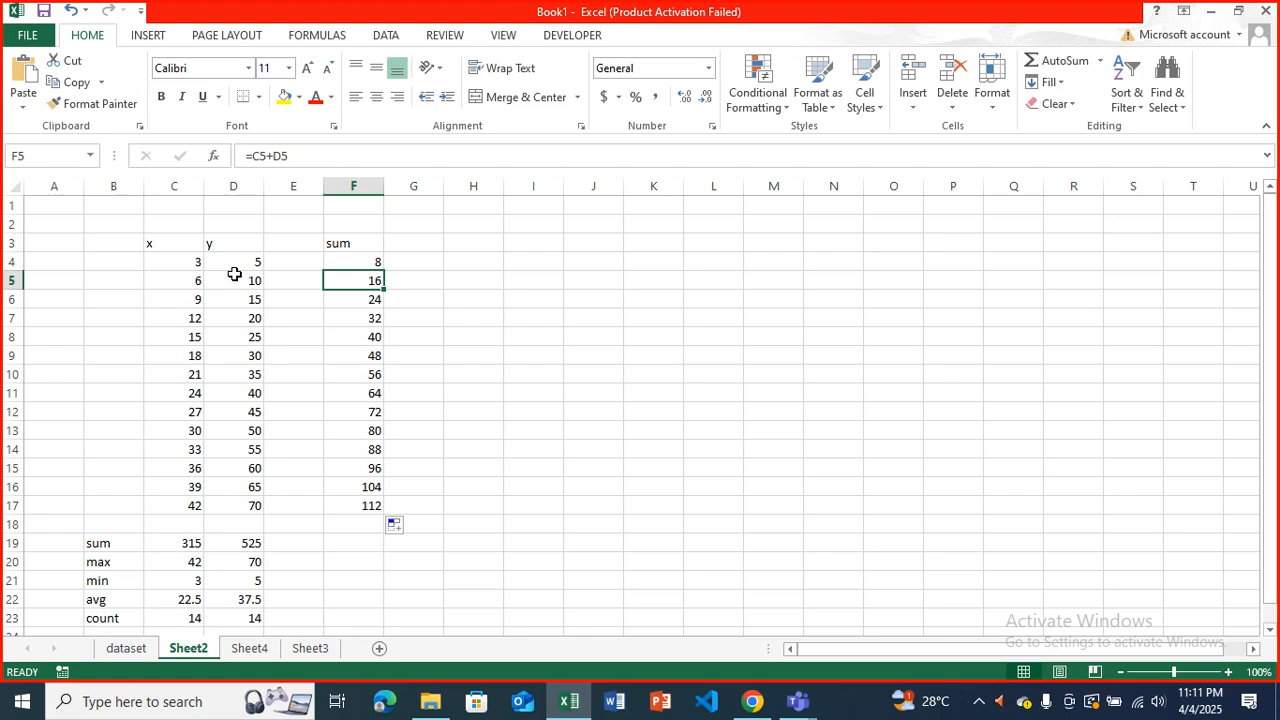
key("Down")
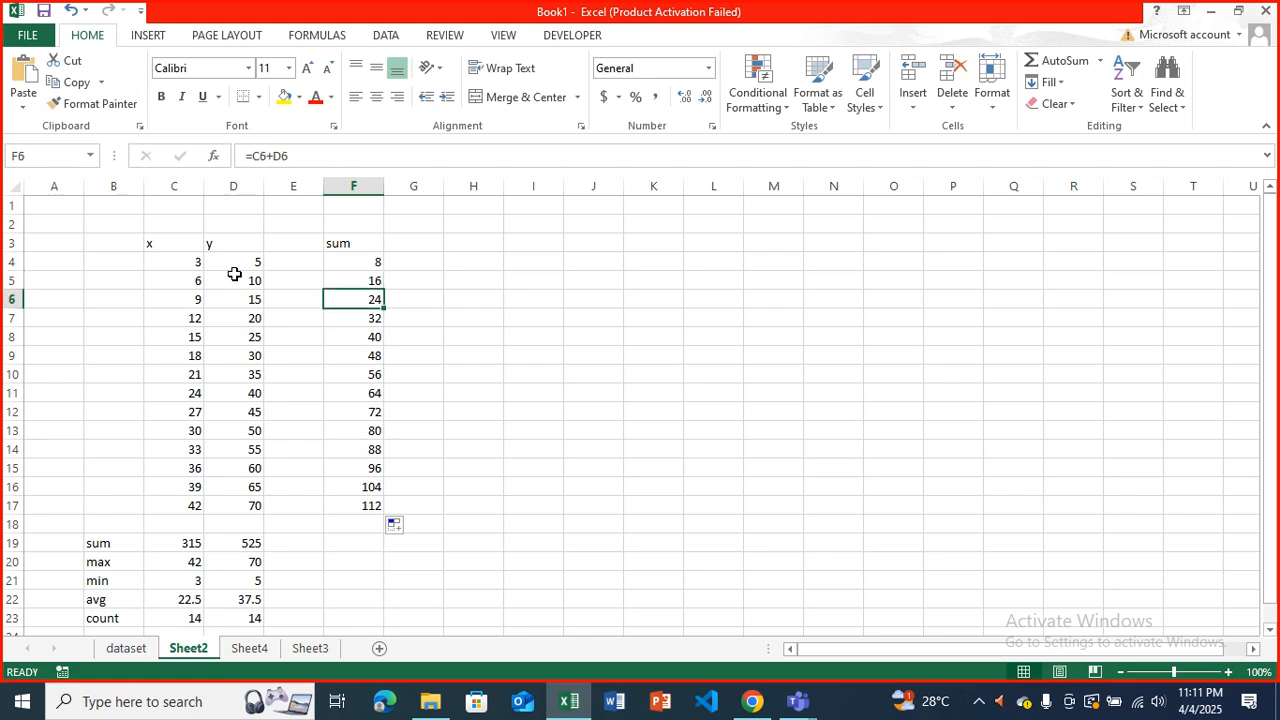
key("Down")
key("Down")
key("Down")
key("Down")
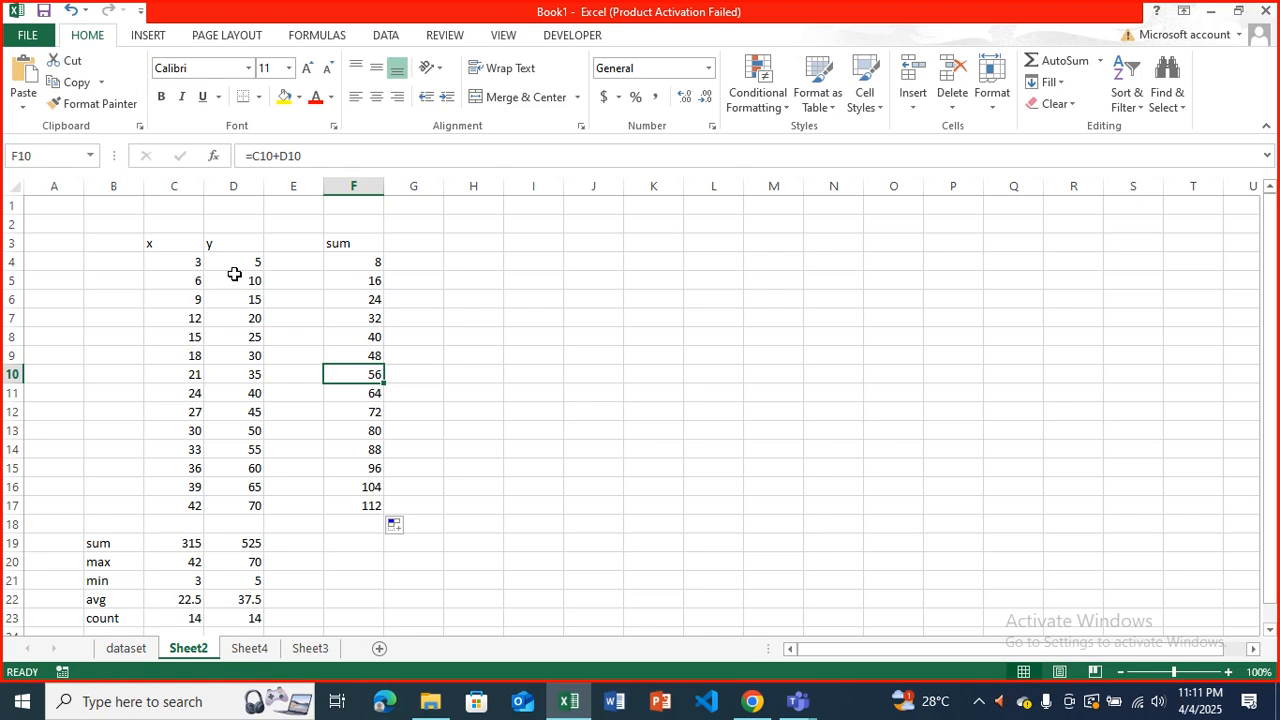
left_click(287, 155)
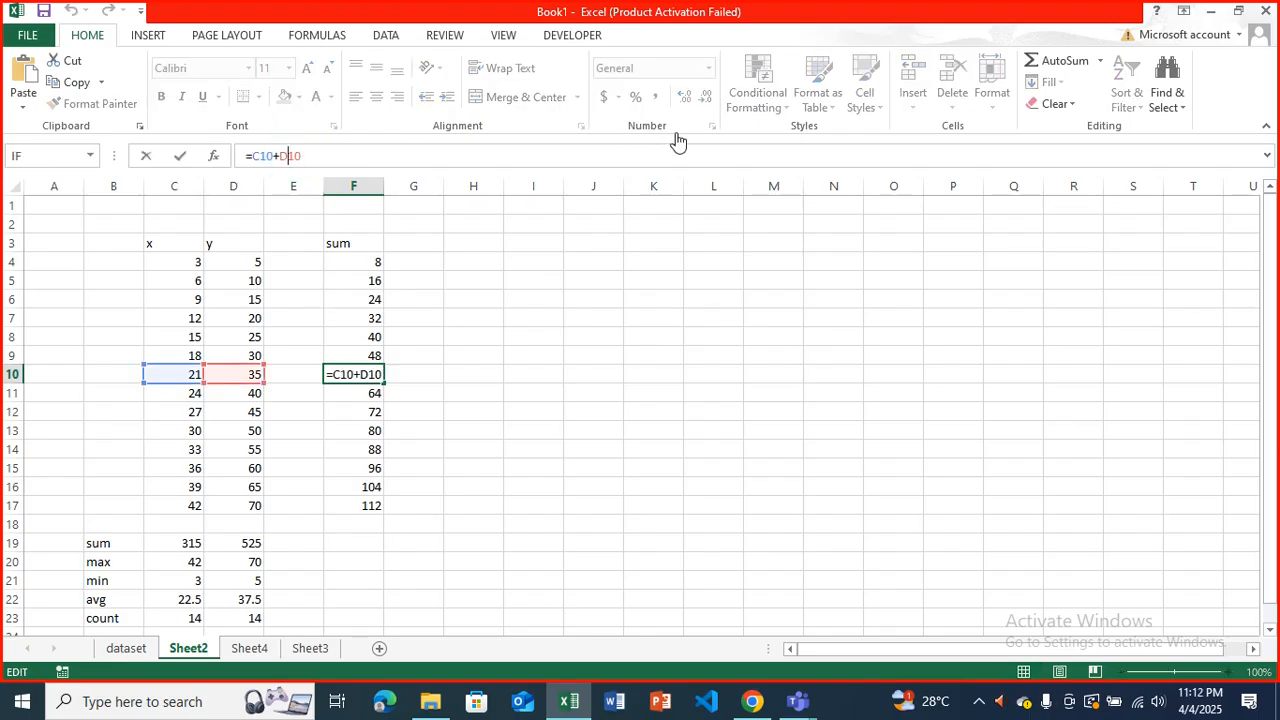
left_click(636, 250)
key("ctrl+Return")
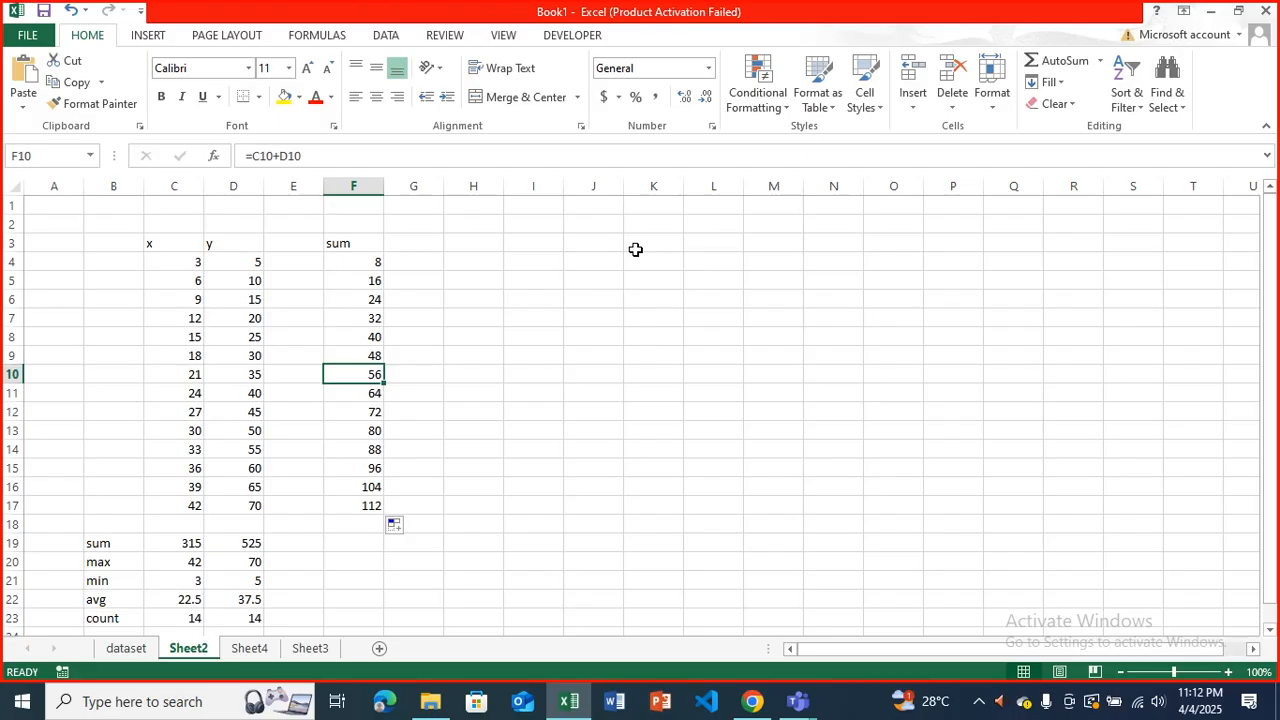
left_click(364, 272)
left_click_drag(364, 272, 384, 515)
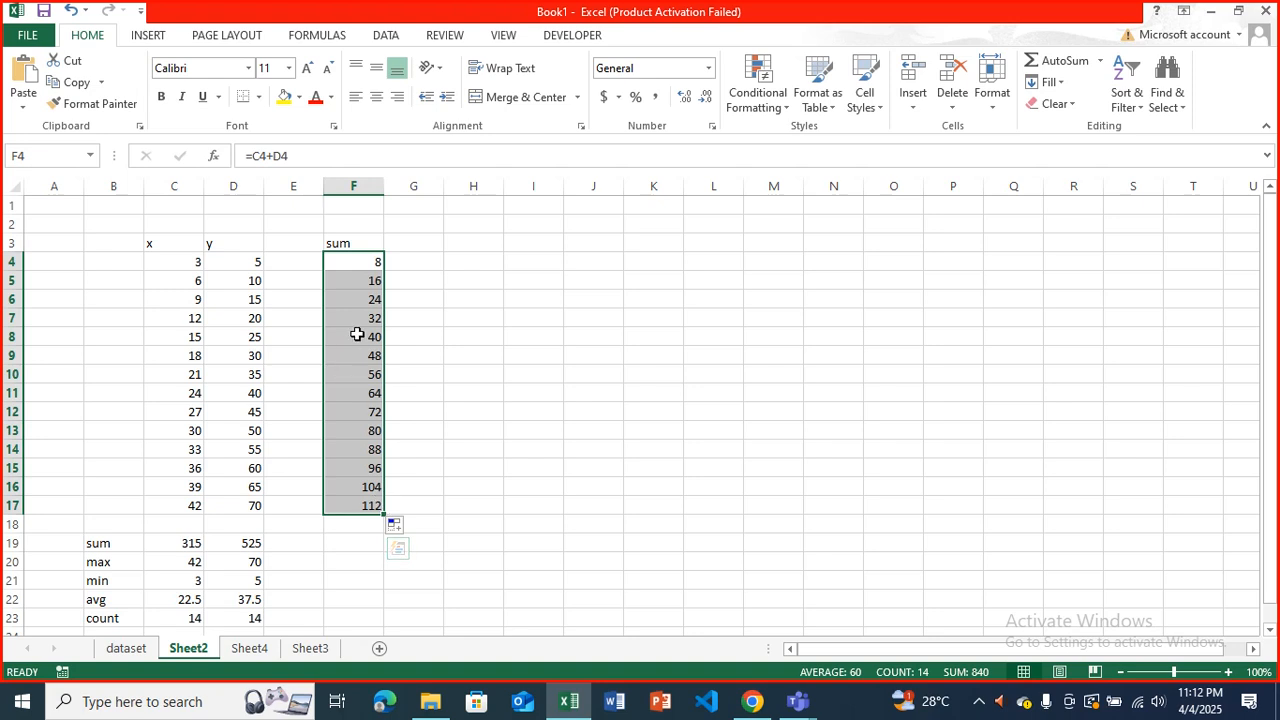
Make the y reference in the F4 formula absolute, so it reads =C4+$D$4.
left_click(362, 271)
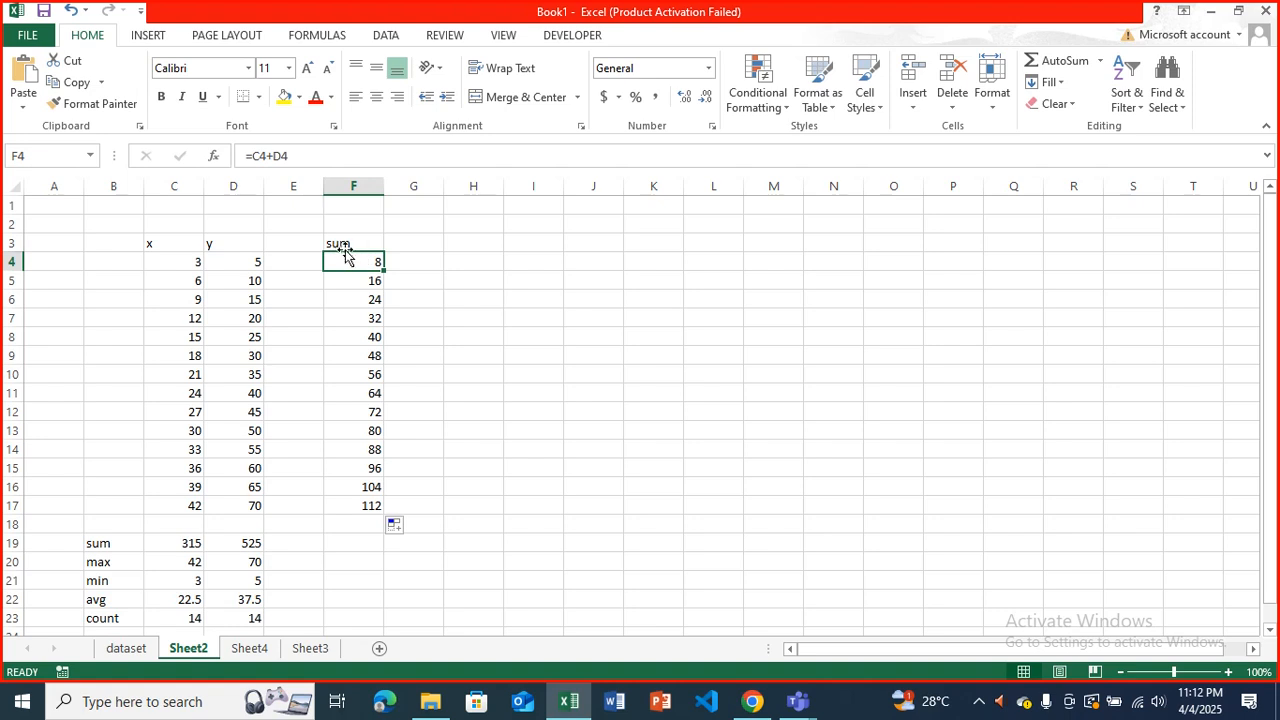
left_click(286, 160)
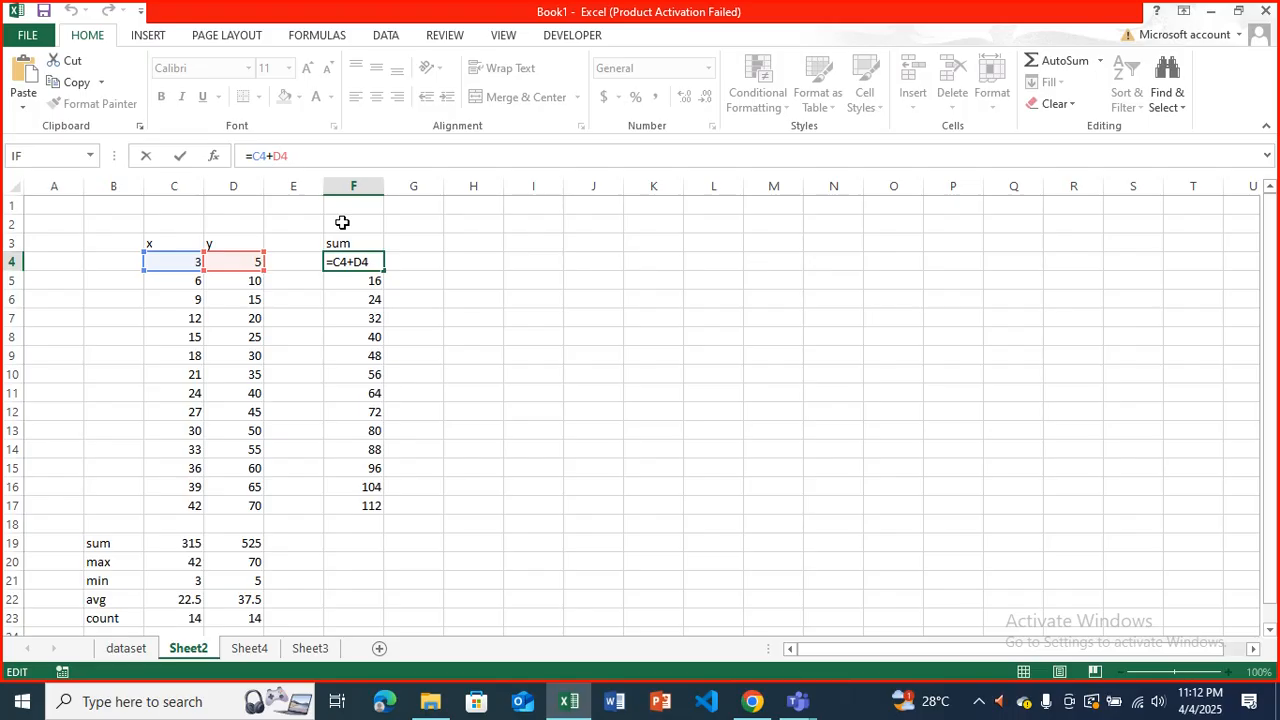
key("Left")
key("Left")
type("$")
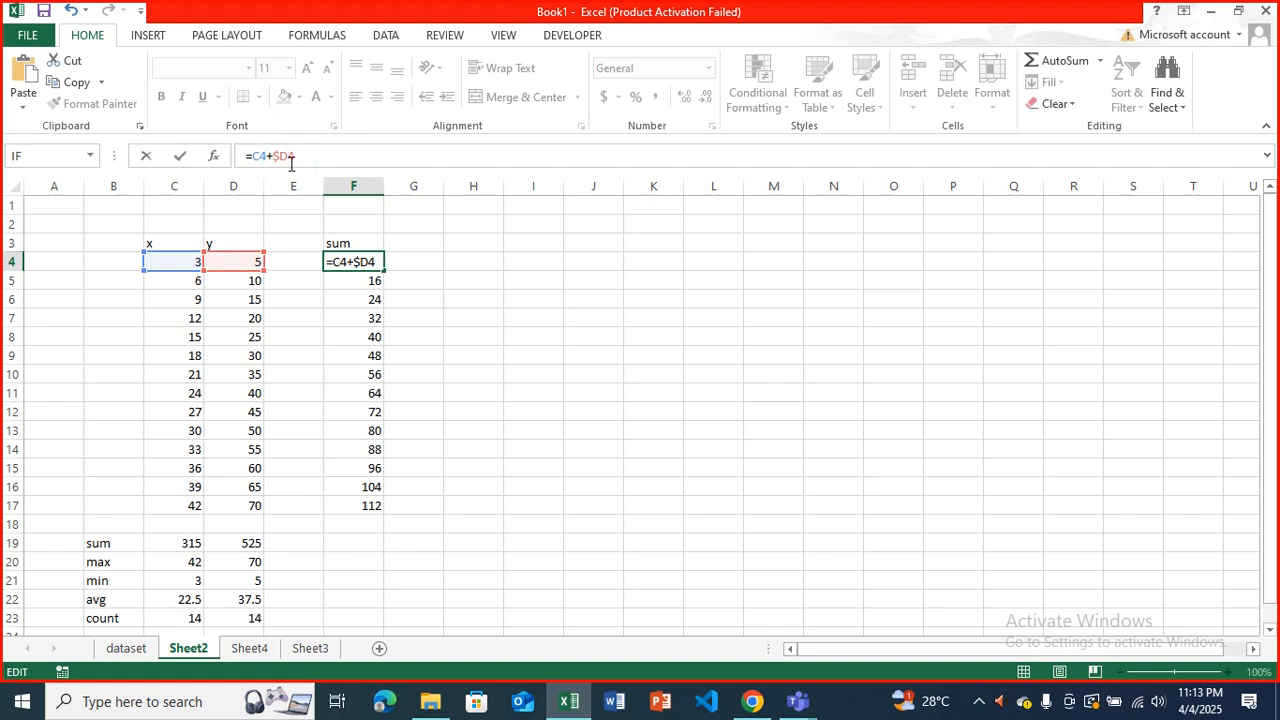
type("$")
key("Return")
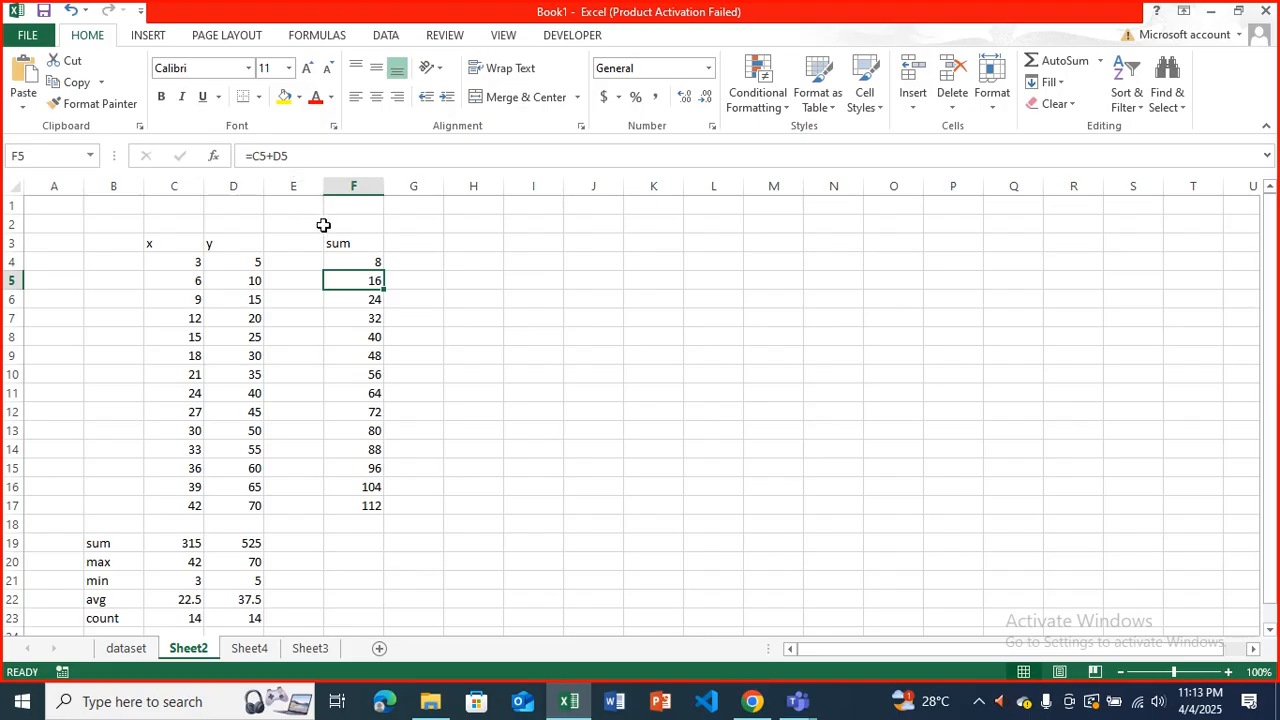
left_click(358, 258)
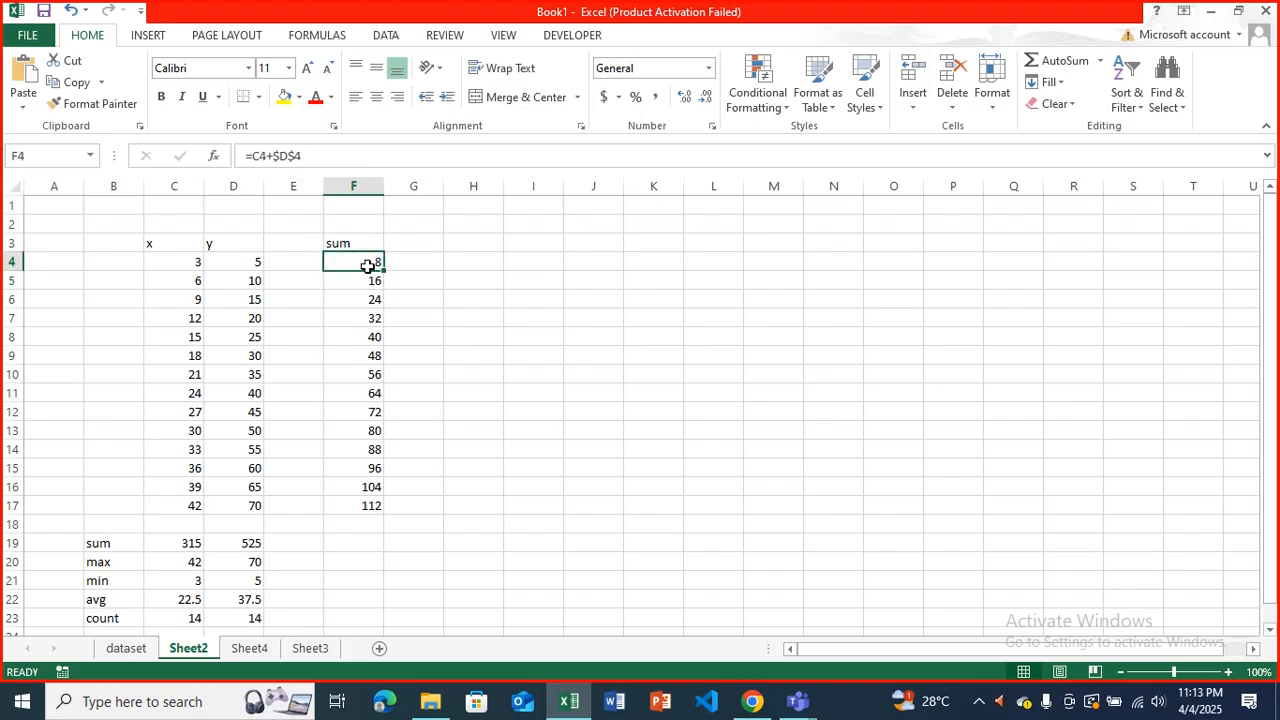
left_click(305, 157)
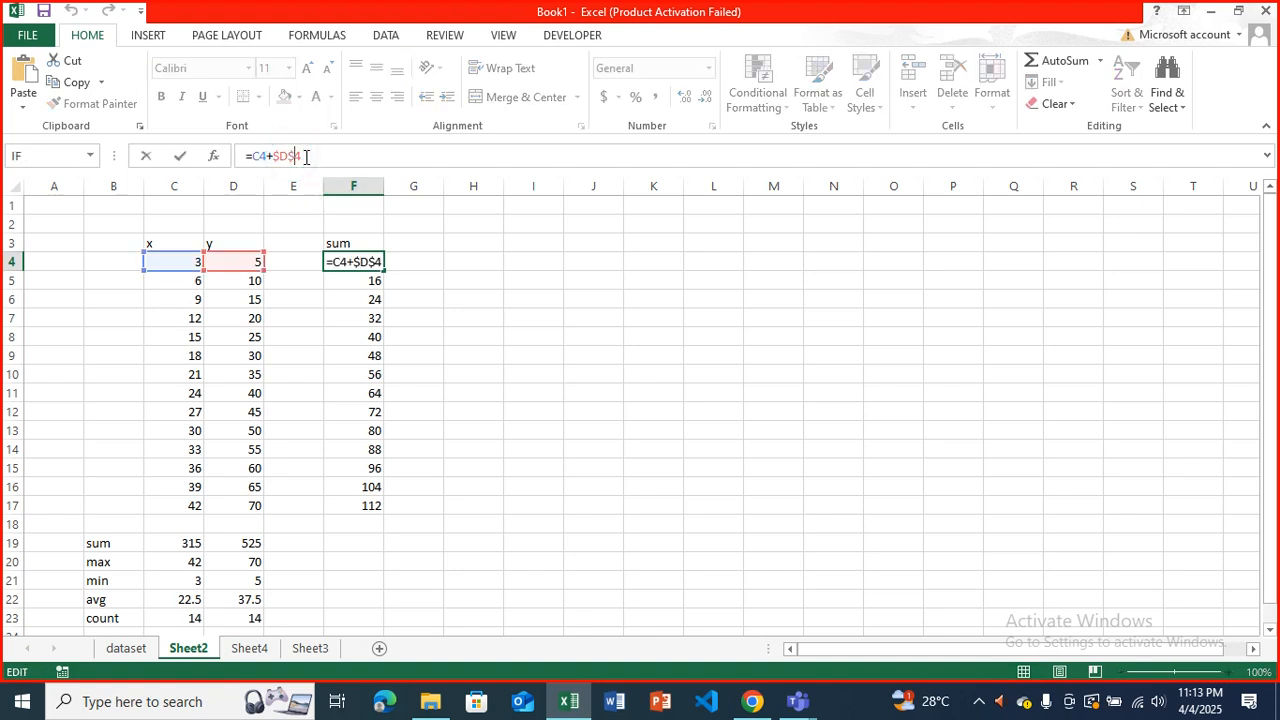
key("BackSpace")
key("BackSpace")
key("BackSpace")
key("BackSpace")
type("D4")
key("Escape")
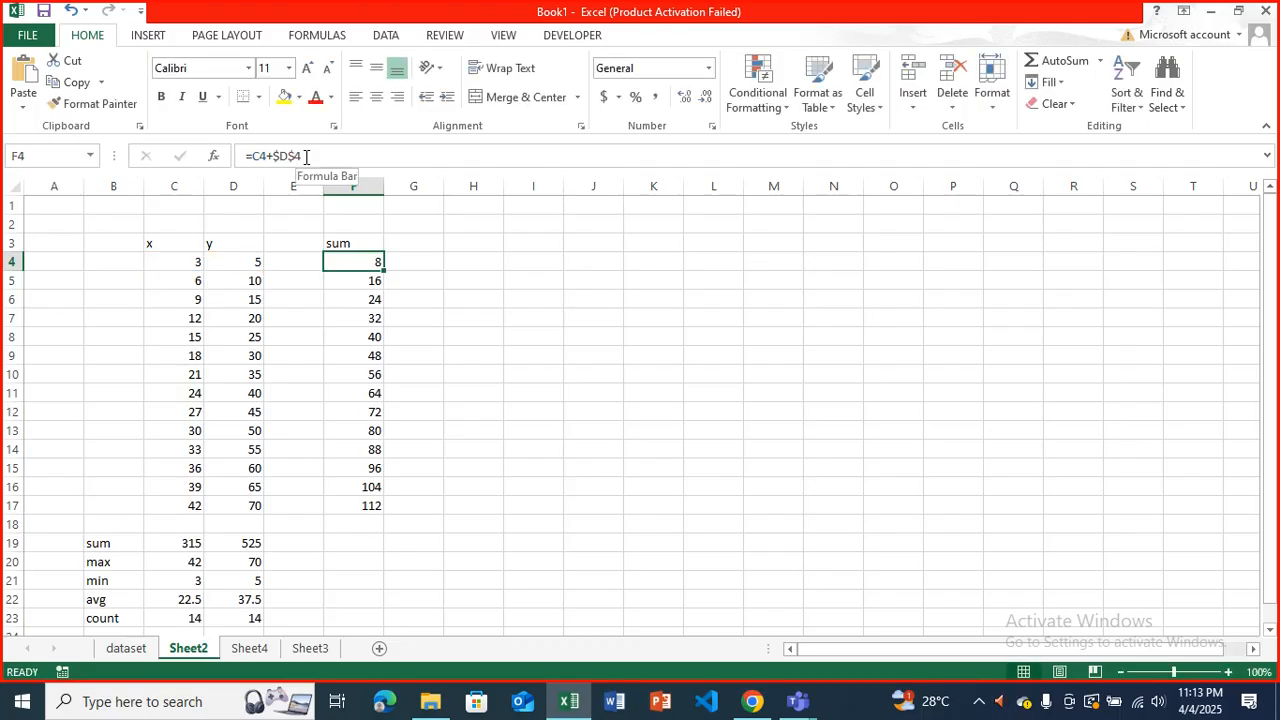
Restore the relative y reference in F4 so the formula reads =C4+D4.
left_click(305, 157)
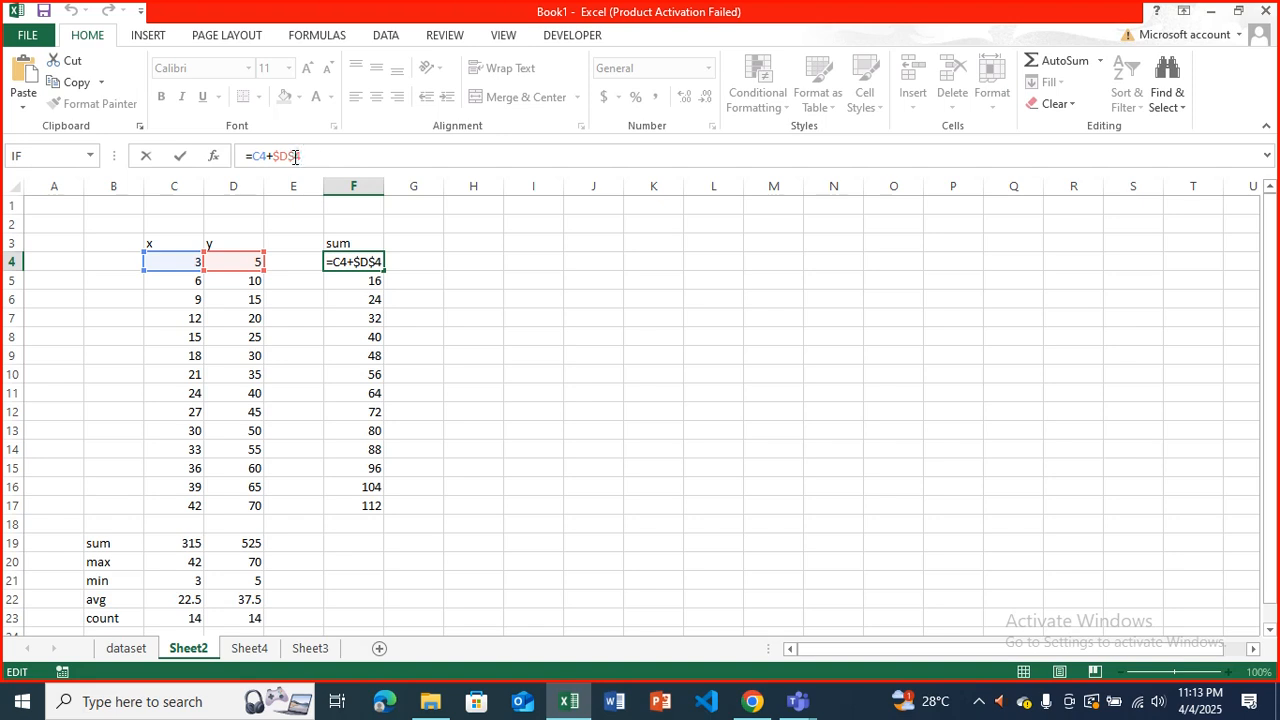
key("BackSpace")
key("BackSpace")
key("BackSpace")
key("BackSpace")
type("D4")
key("Return")
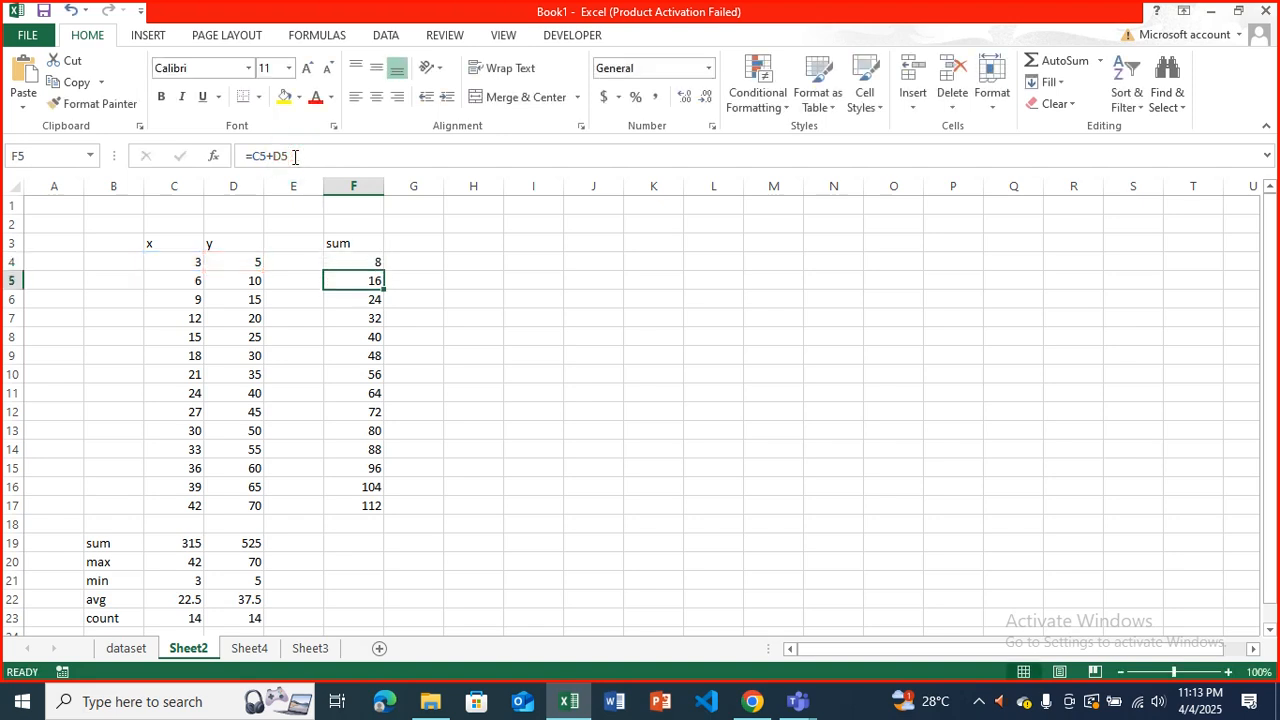
Enter a formula in H4 that adds the x value to an absolute y reference, reading =C4+$D$4.
left_click(473, 262)
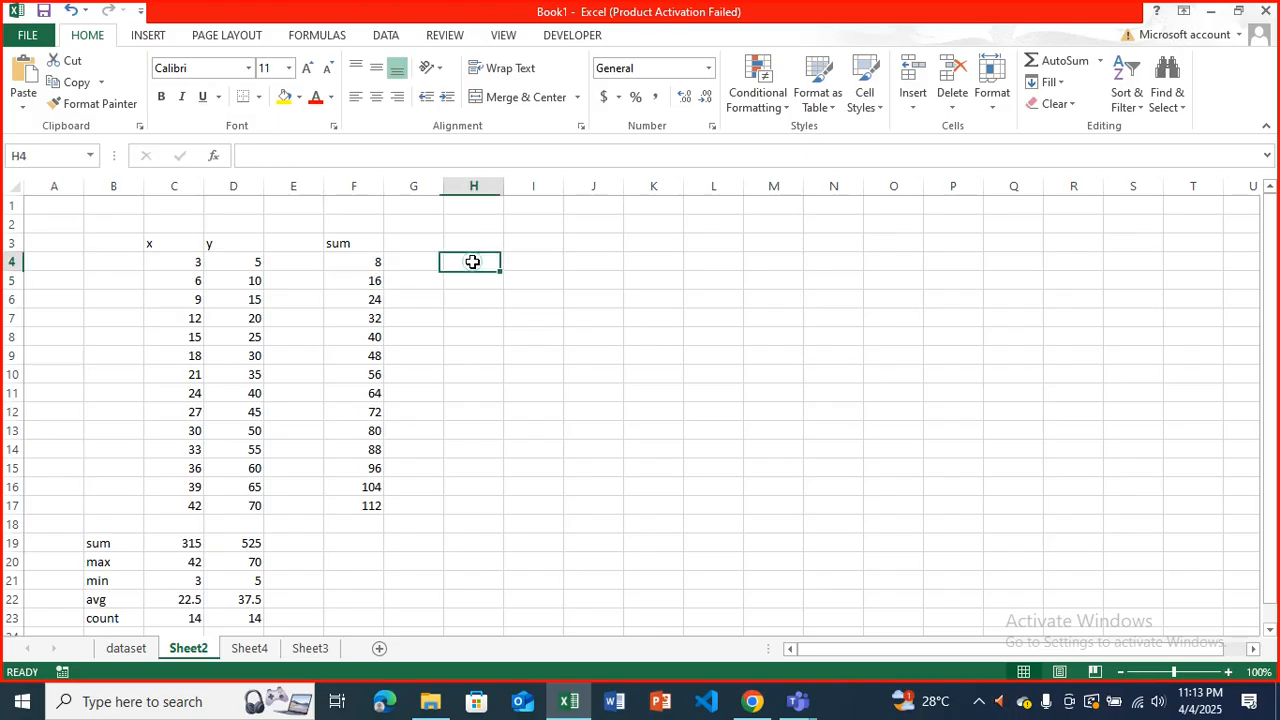
type("=")
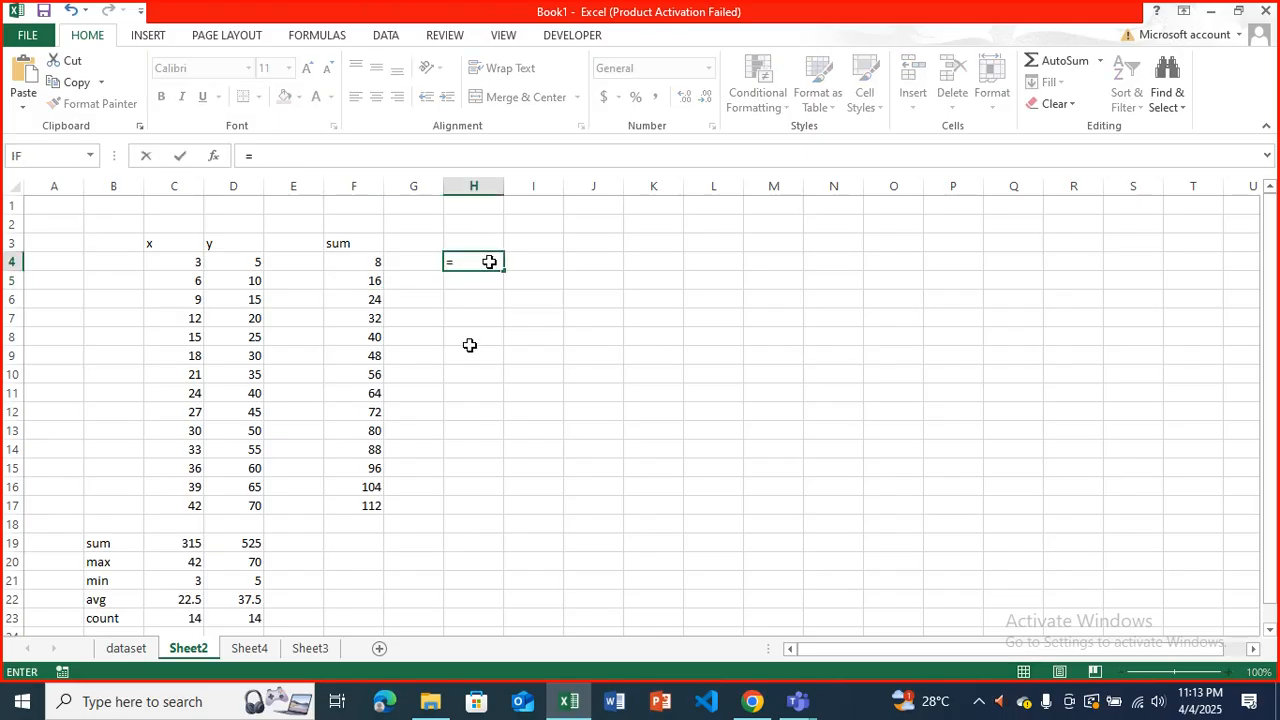
left_click(165, 259)
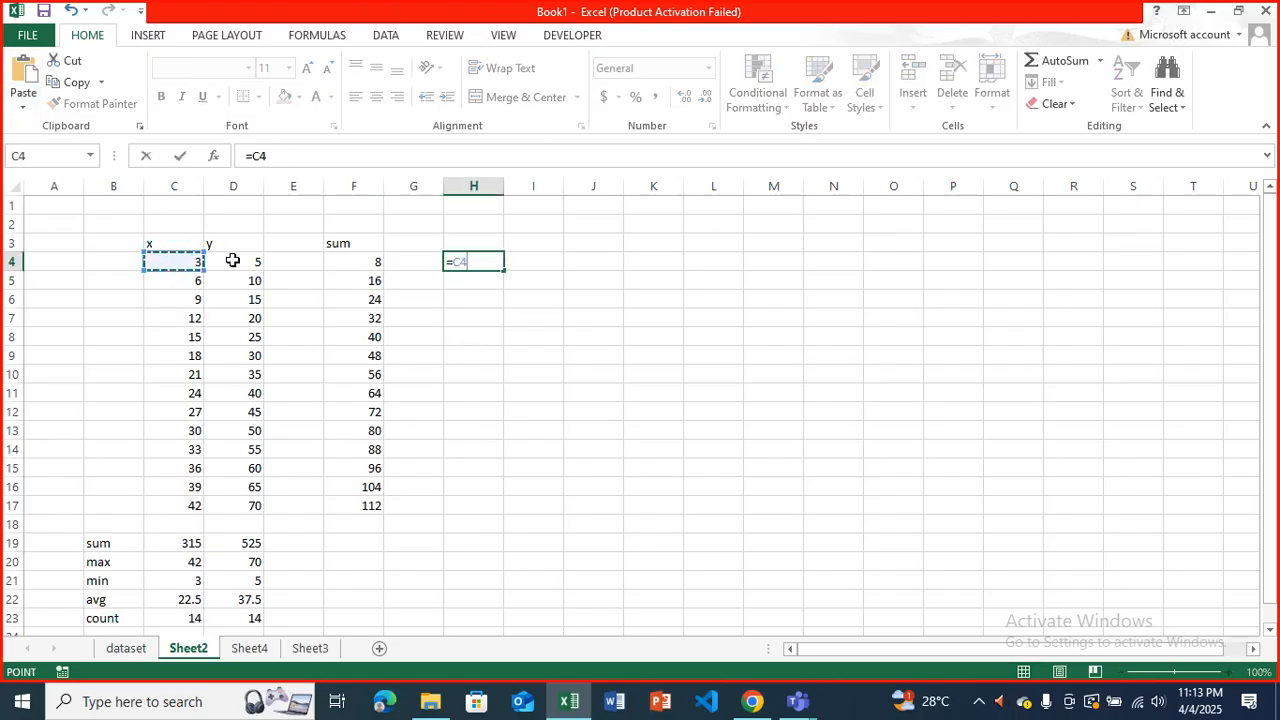
type("+")
left_click(228, 264)
left_click(279, 158)
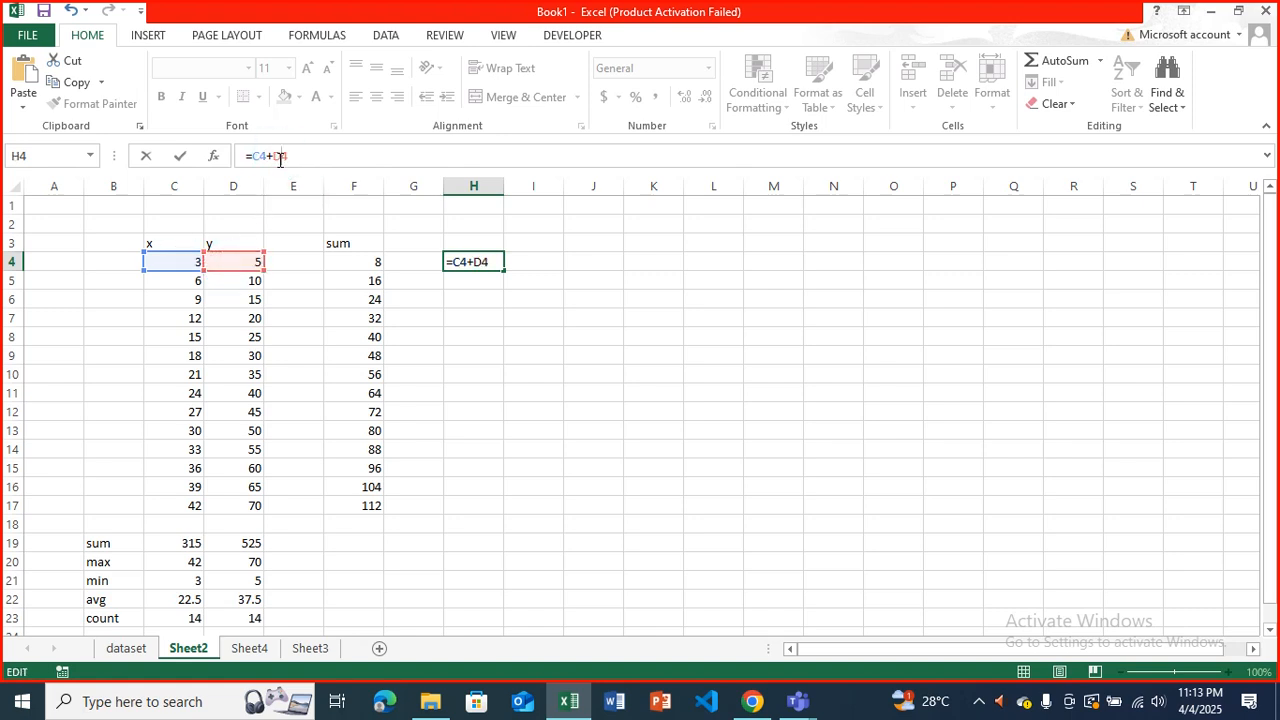
type("$")
left_click(278, 157)
key("Return")
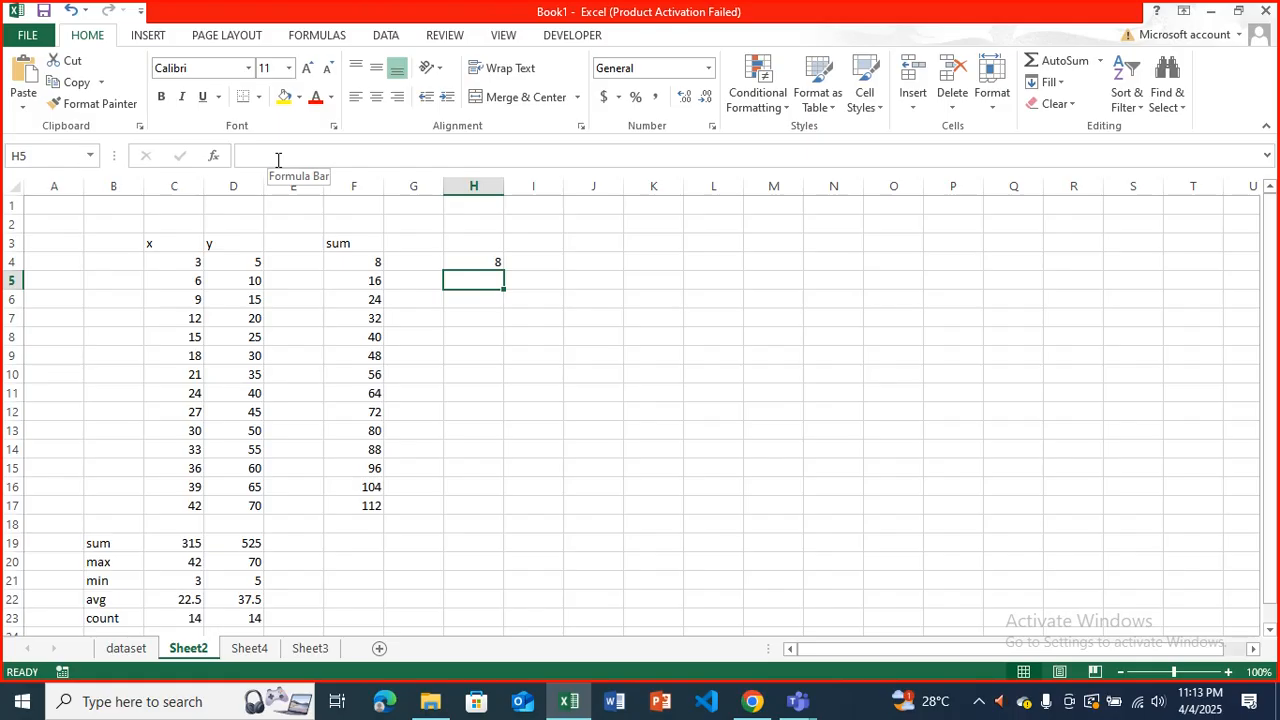
Fill the absolute-reference formula from H4 down to H17.
left_click(494, 265)
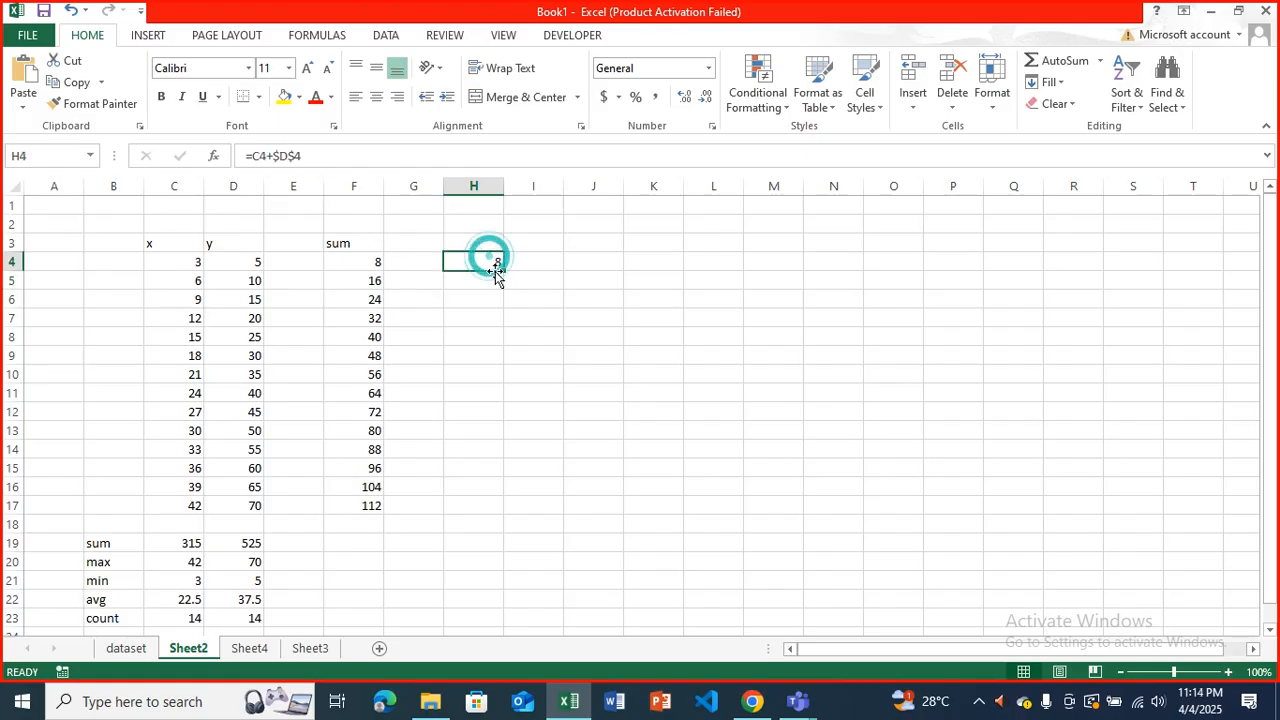
left_click_drag(503, 270, 504, 517)
Examine the copied formulas in H5, H6 and H10 against H4, and compare them with the relative formula in F4.
left_click(486, 286)
left_click(484, 298)
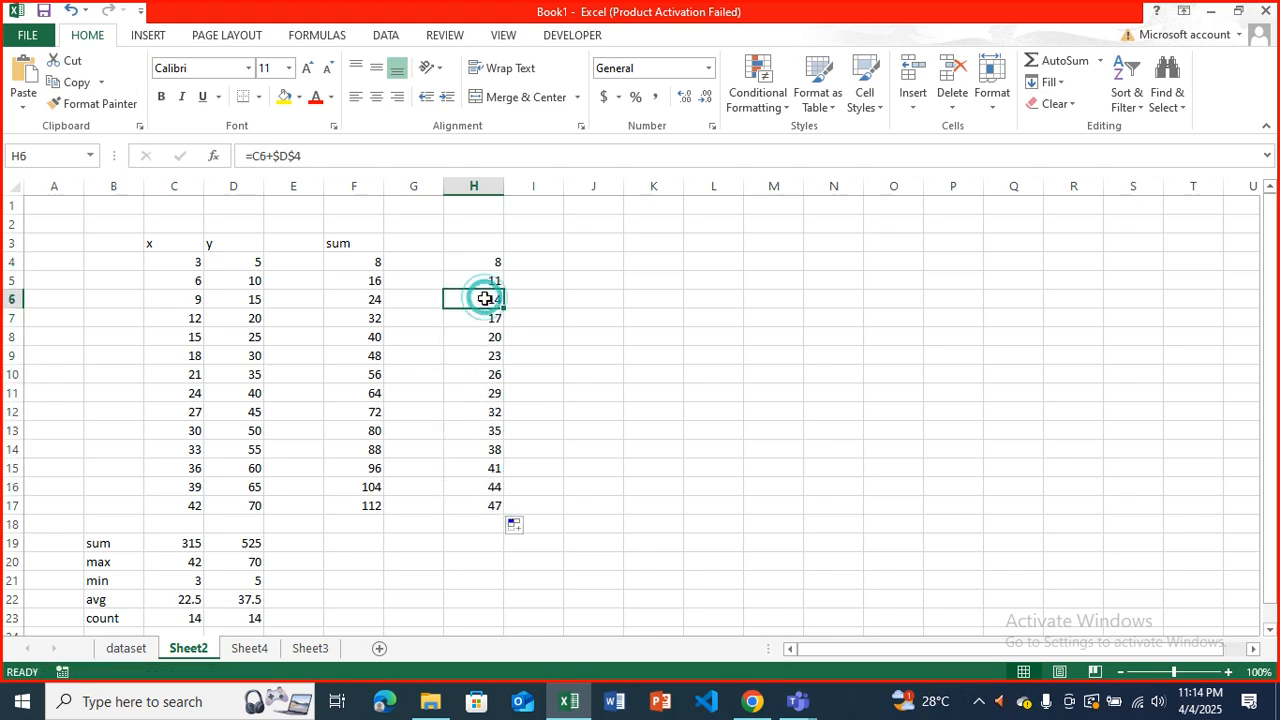
left_click(684, 138)
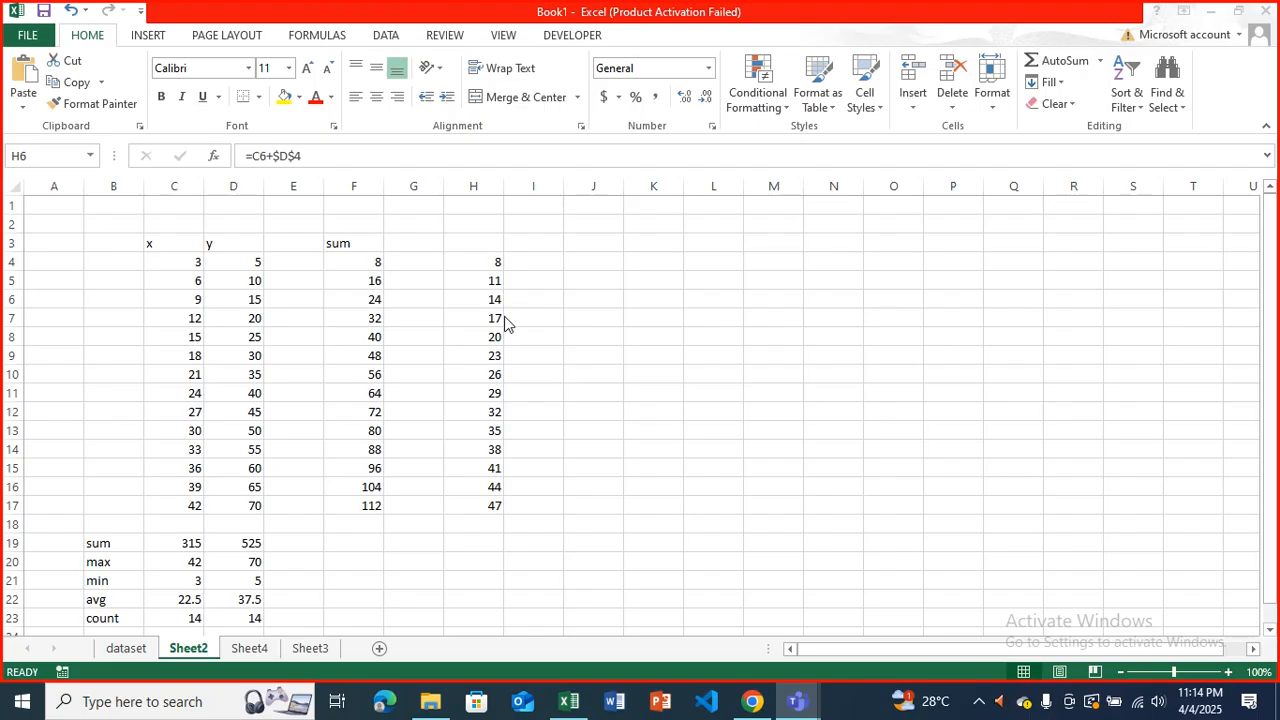
left_click(492, 370)
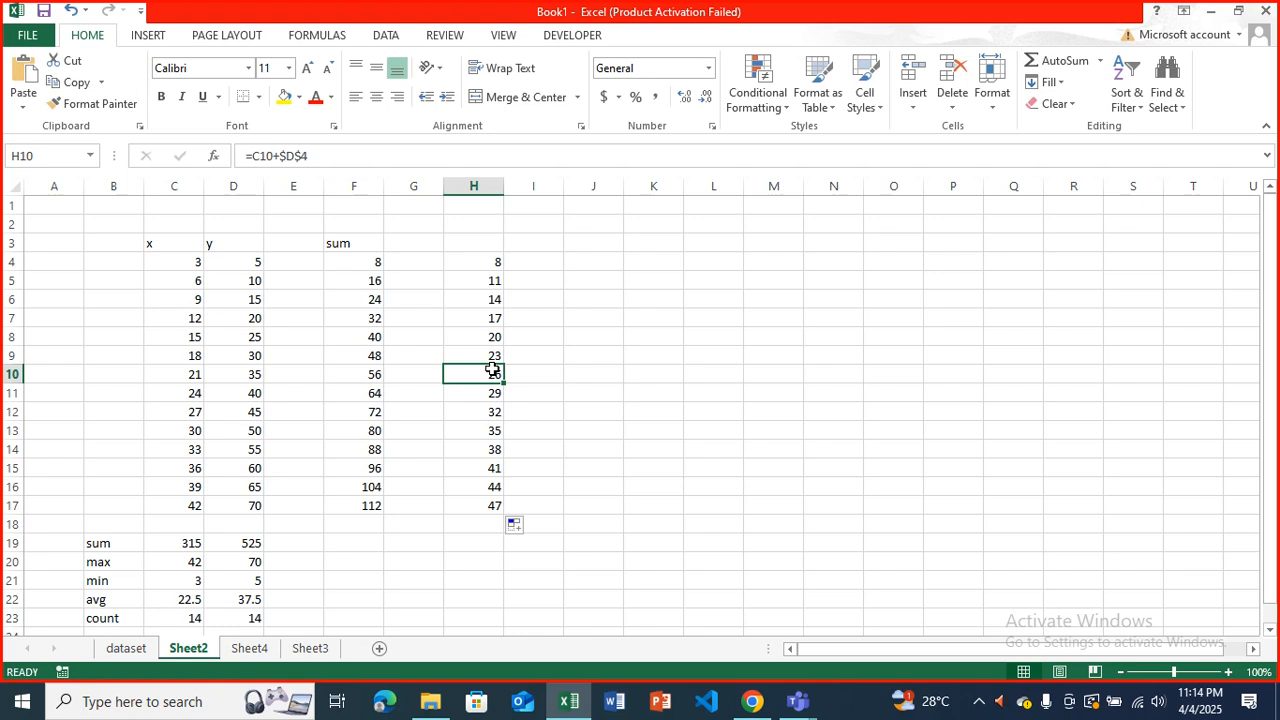
left_click(486, 266)
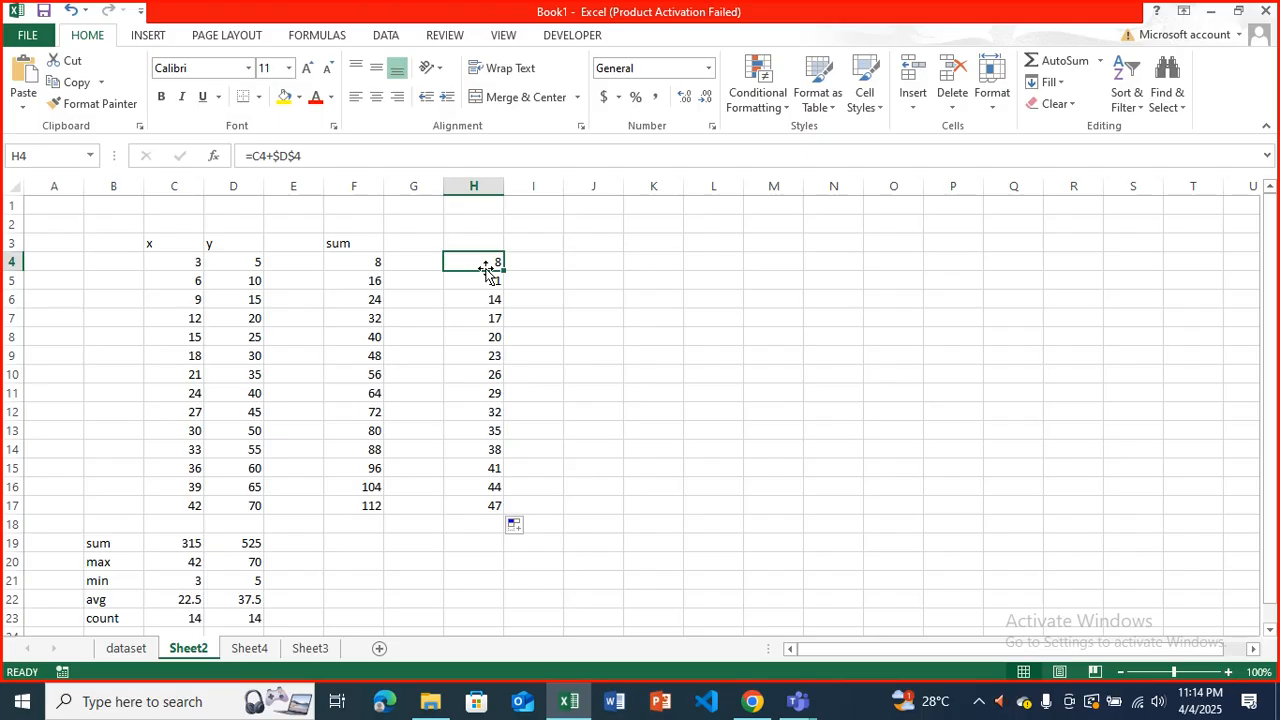
key("Down")
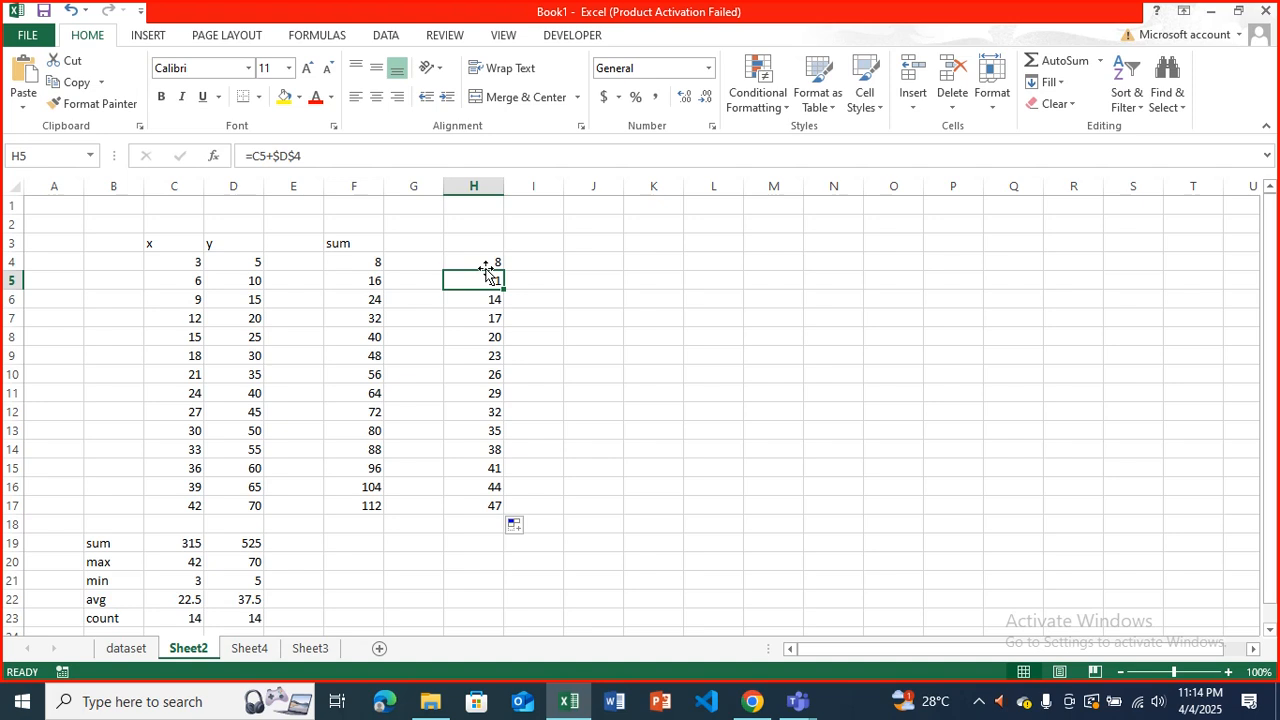
left_click(364, 264)
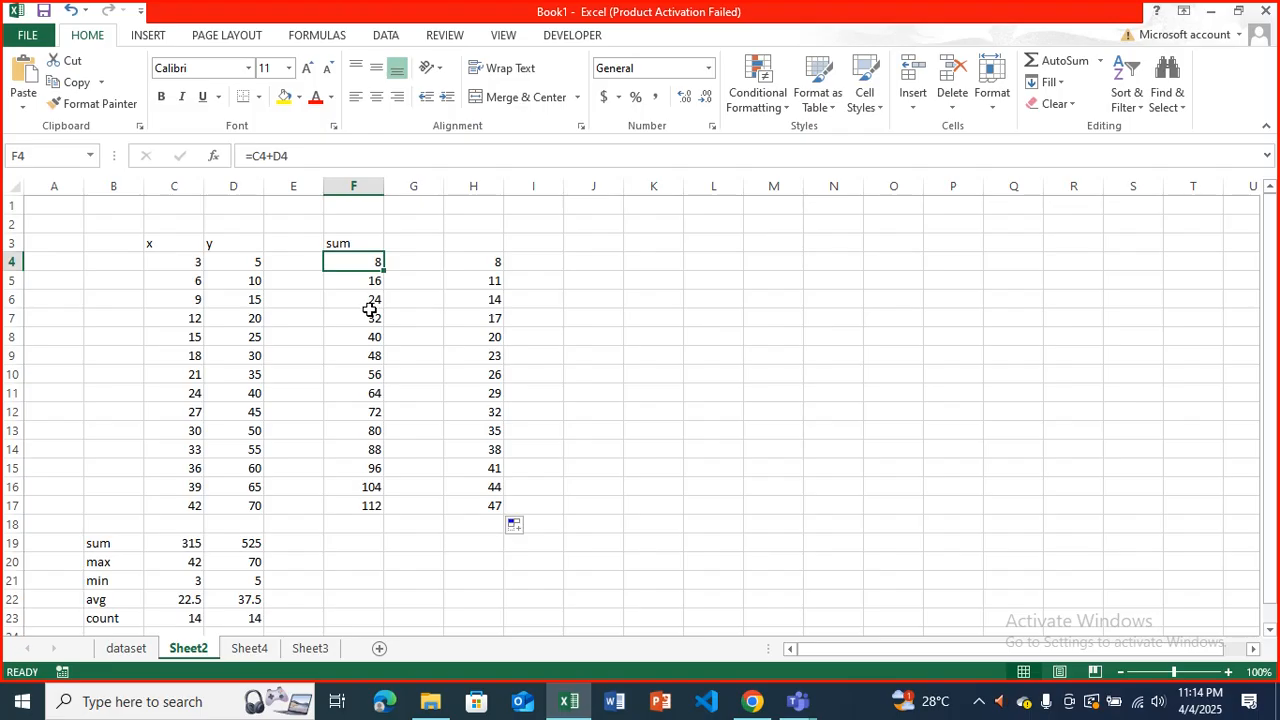
Switch to the Teams meeting and admit the participants waiting in the lobby.
left_click(668, 133)
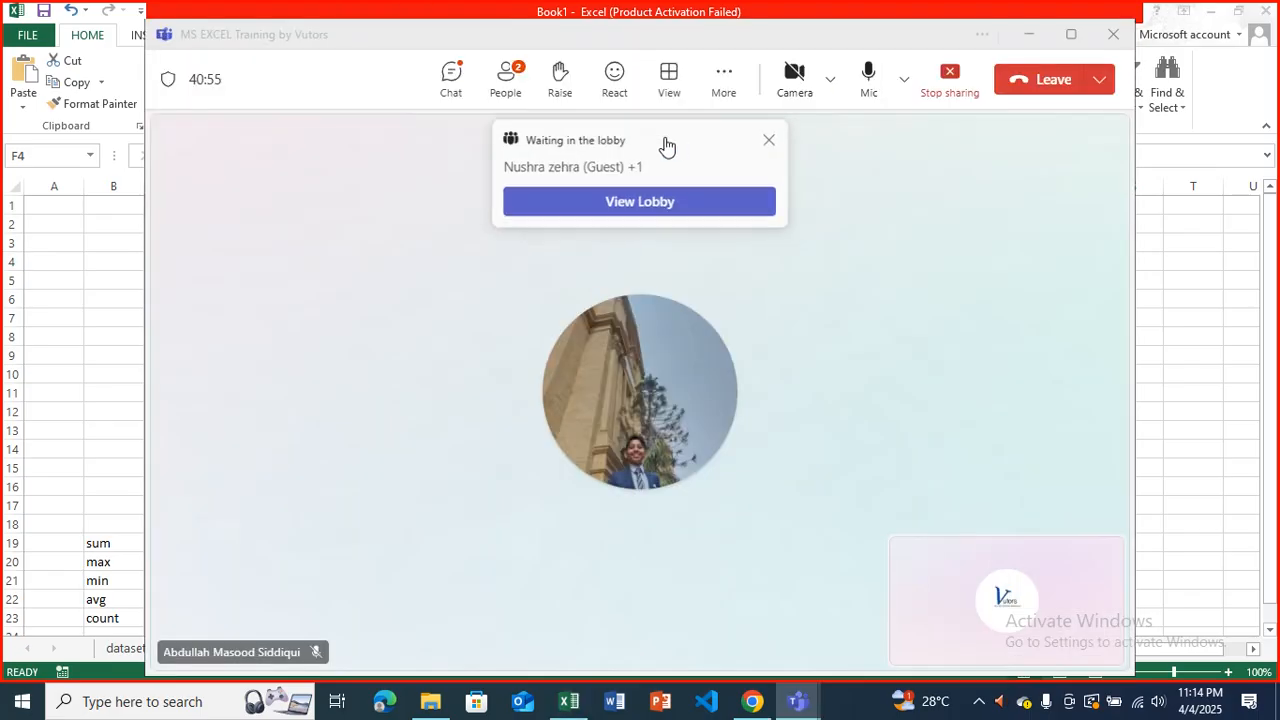
left_click(512, 90)
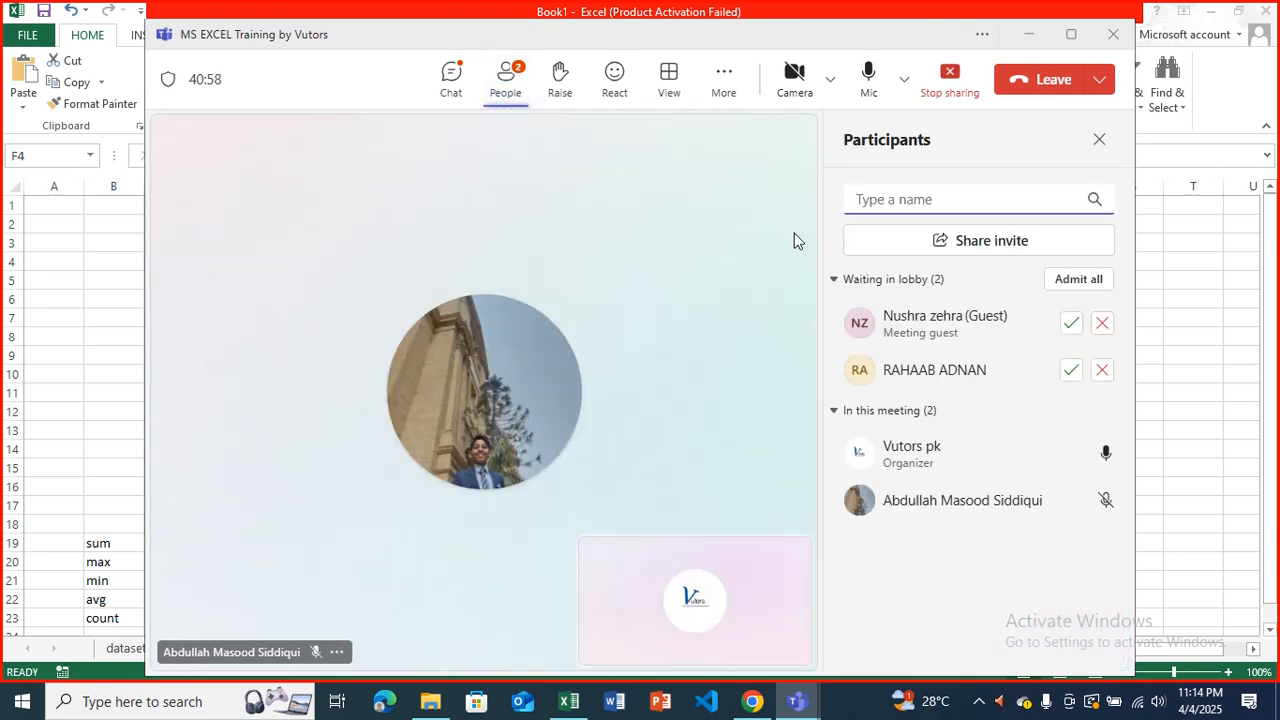
left_click(1068, 324)
left_click(1070, 368)
left_click(1075, 416)
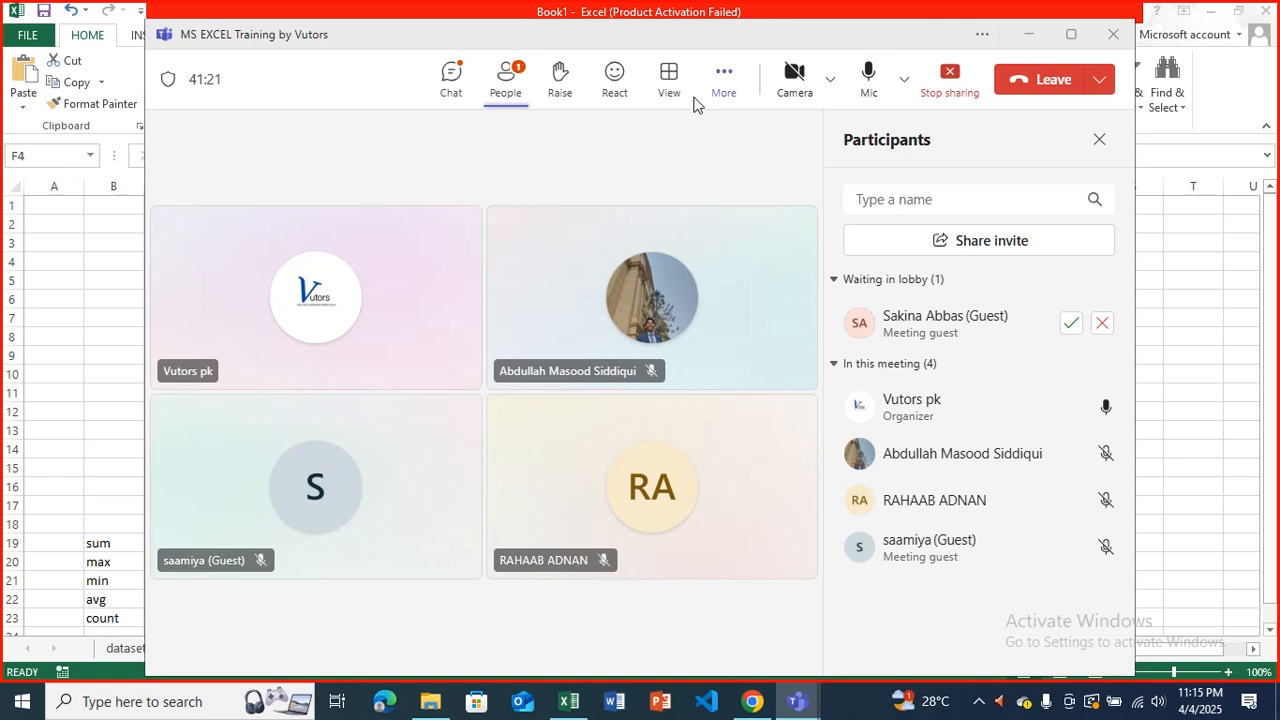
left_click(1071, 325)
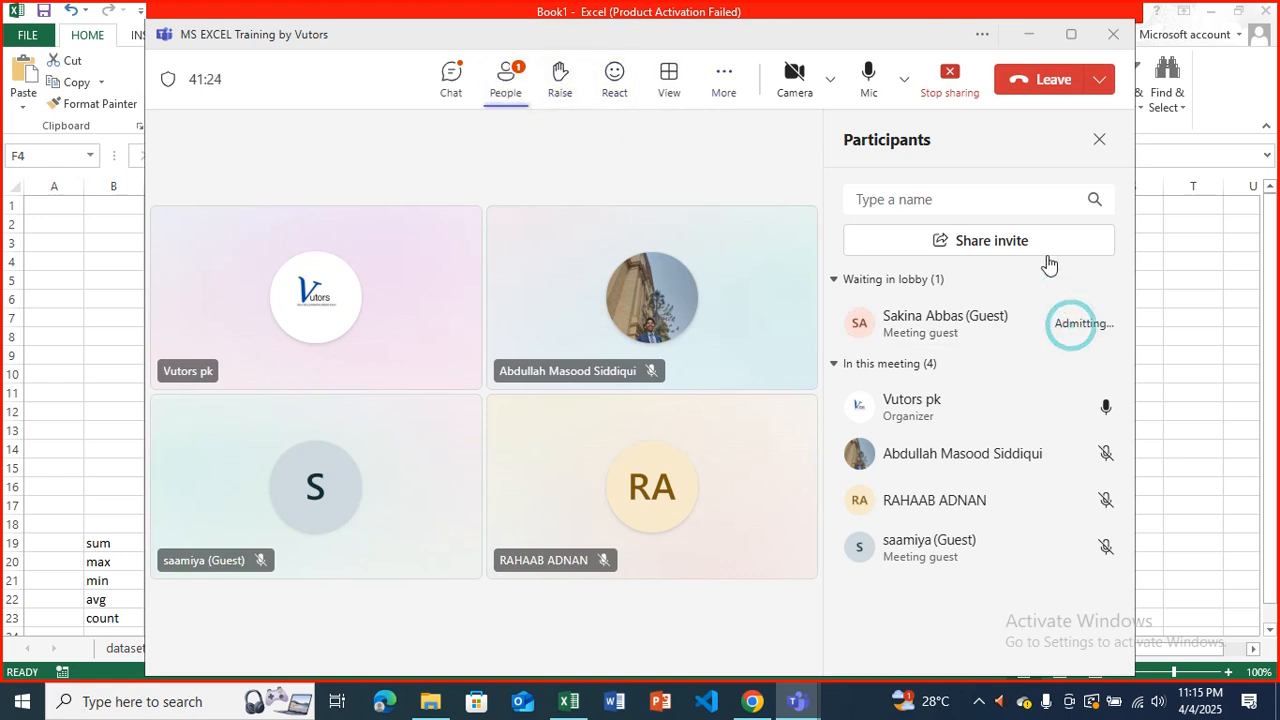
Check the meeting chat and the participant list, and return to the Excel workbook.
left_click(446, 90)
left_click(549, 200)
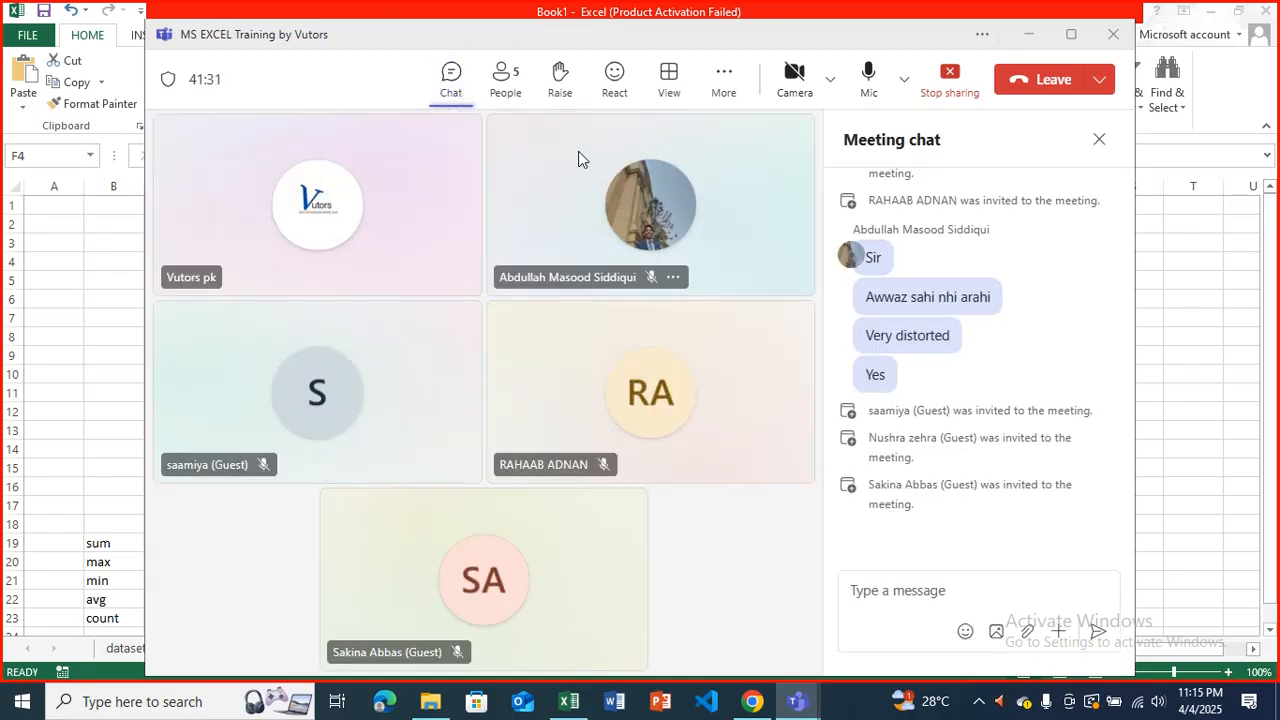
left_click(506, 98)
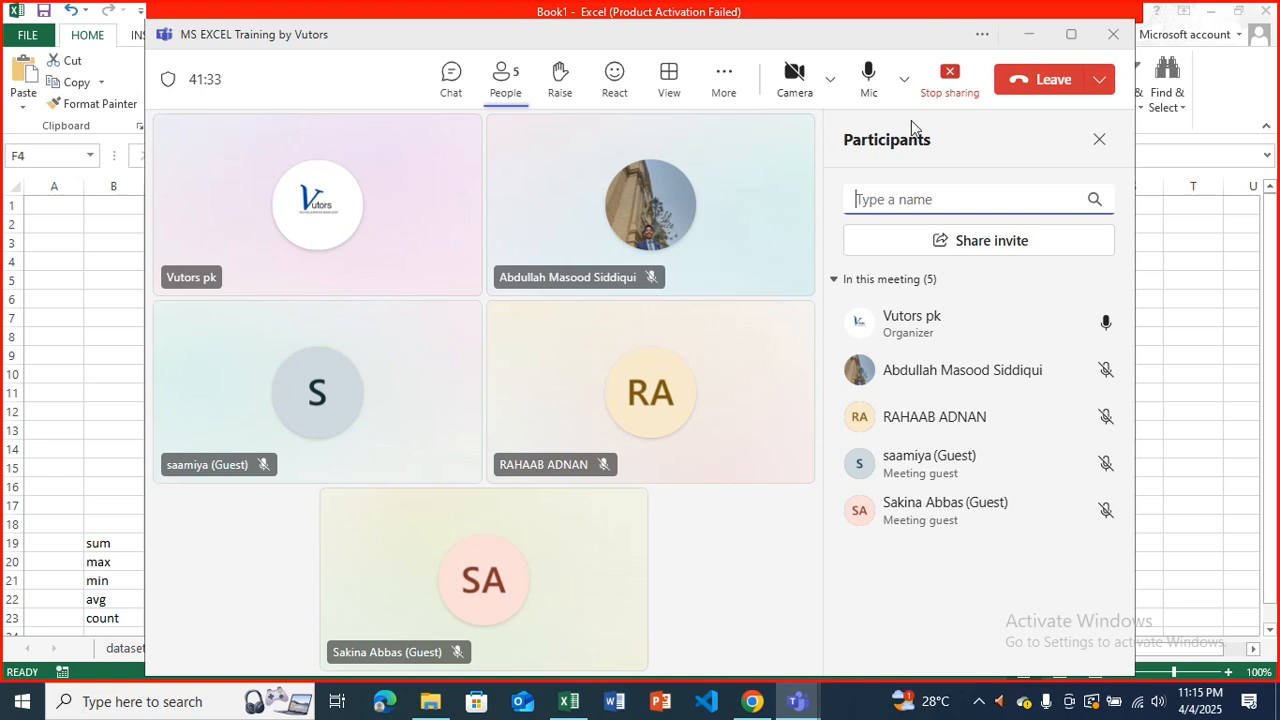
left_click(1031, 35)
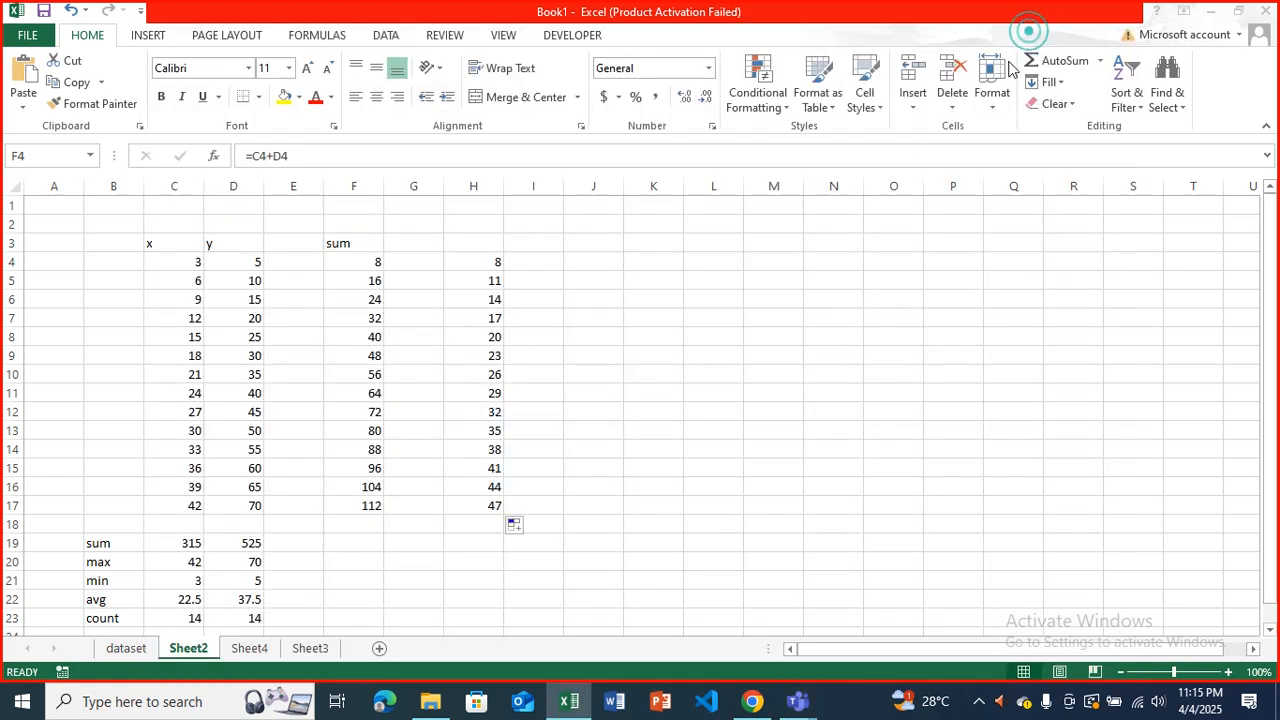
Compare the relative-reference formulas in column F with the absolute-reference formulas in column H across rows 4 to 10.
left_click(479, 268)
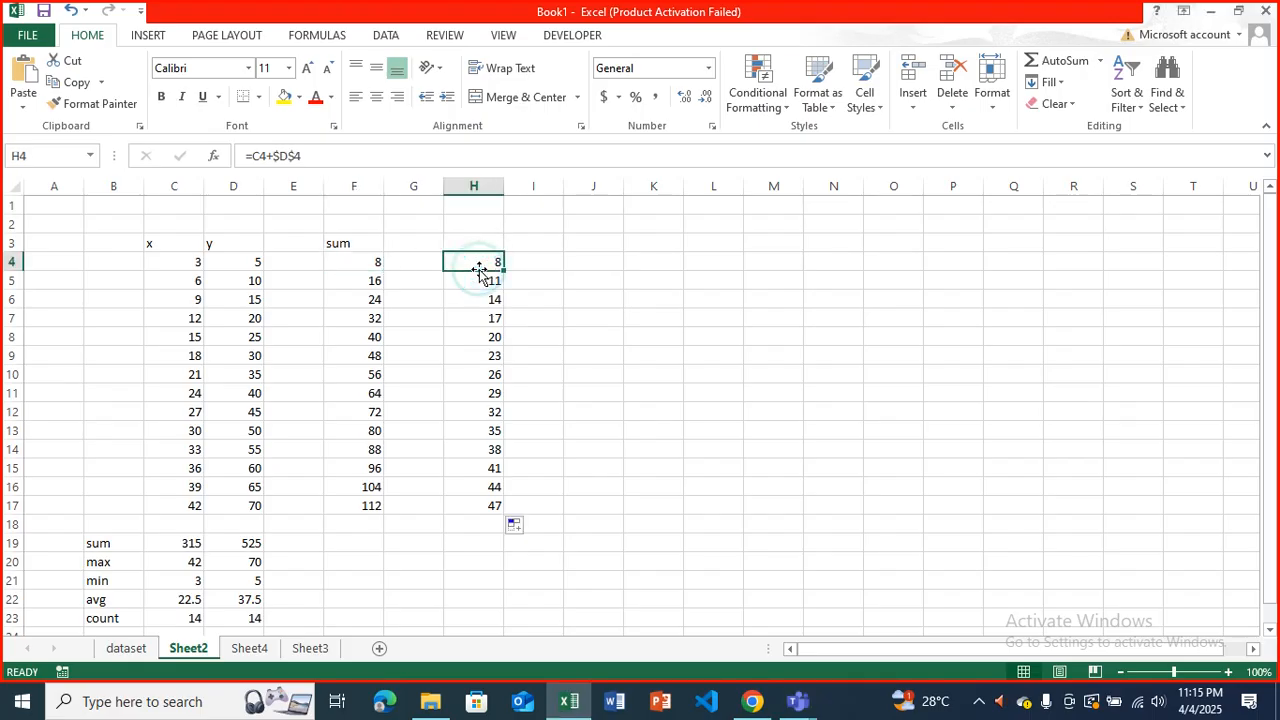
key("Left")
key("Left")
key("Down")
key("Down")
key("Down")
key("Down")
key("Down")
key("Down")
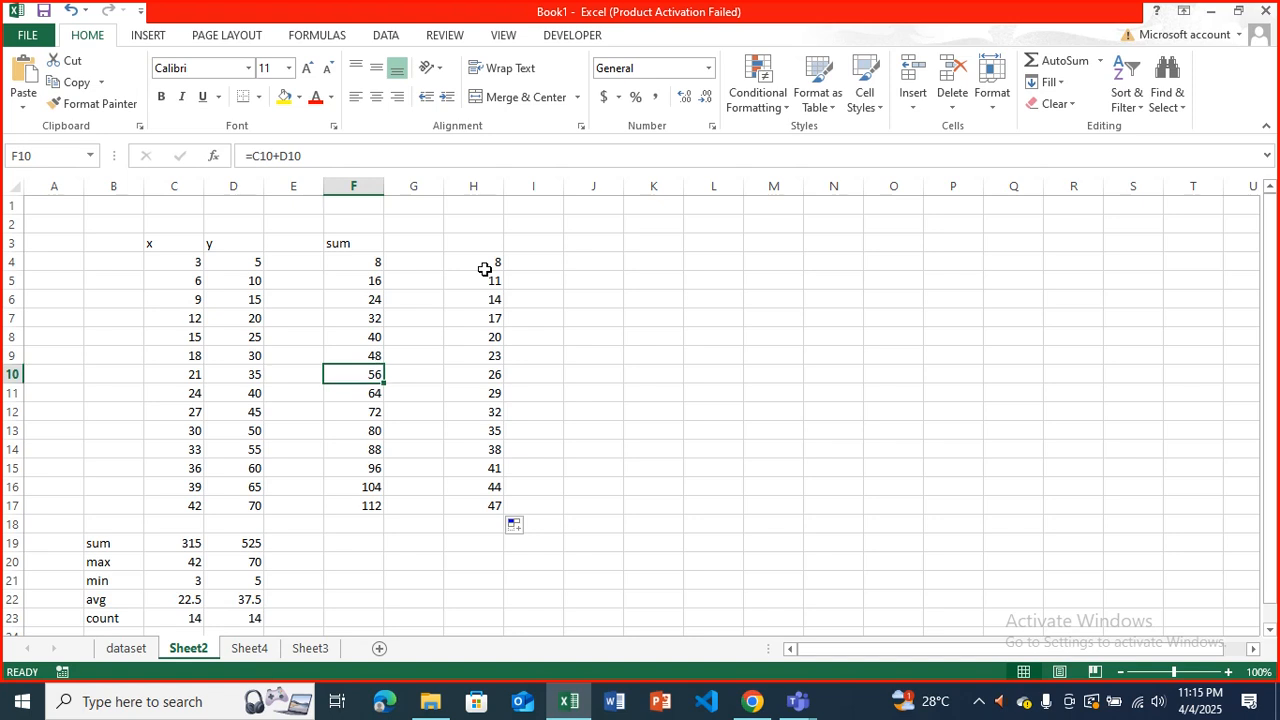
key("Right")
key("Right")
key("Right")
key("Up")
key("Up")
key("Left")
key("Left")
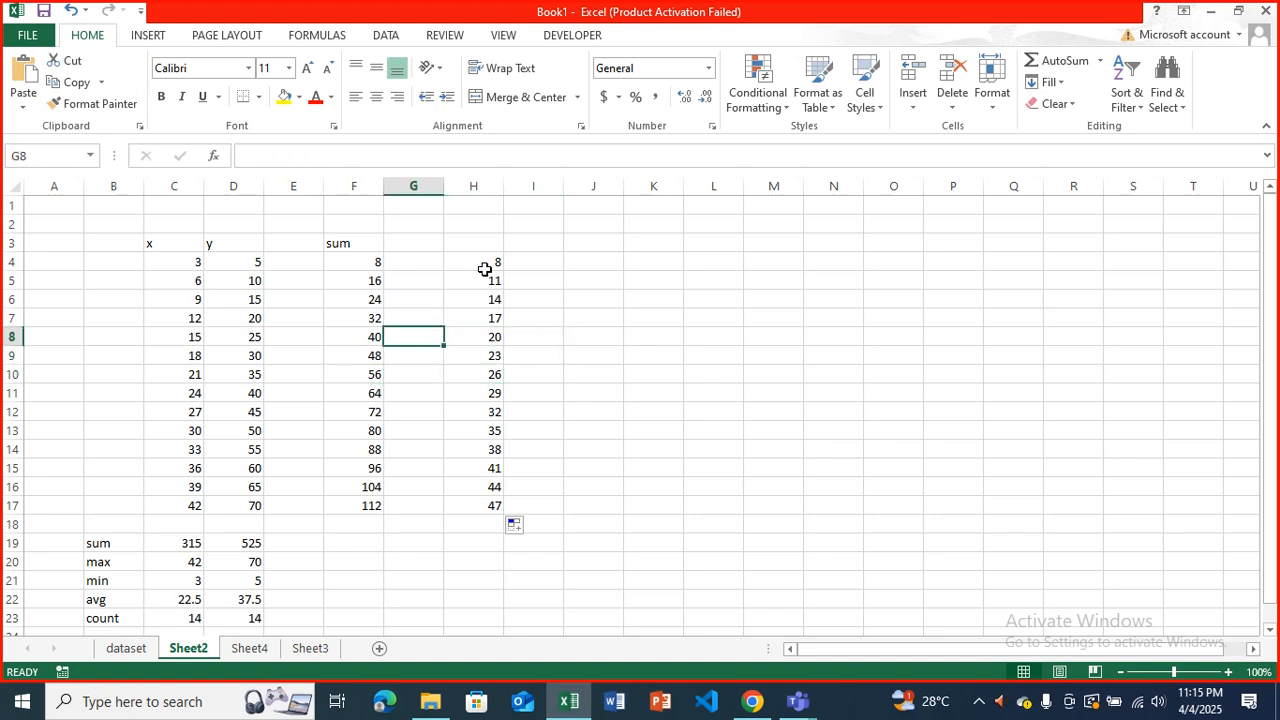
key("Up")
key("Right")
key("Up")
key("Up")
key("Up")
key("Down")
key("Down")
key("Down")
key("Down")
key("Down")
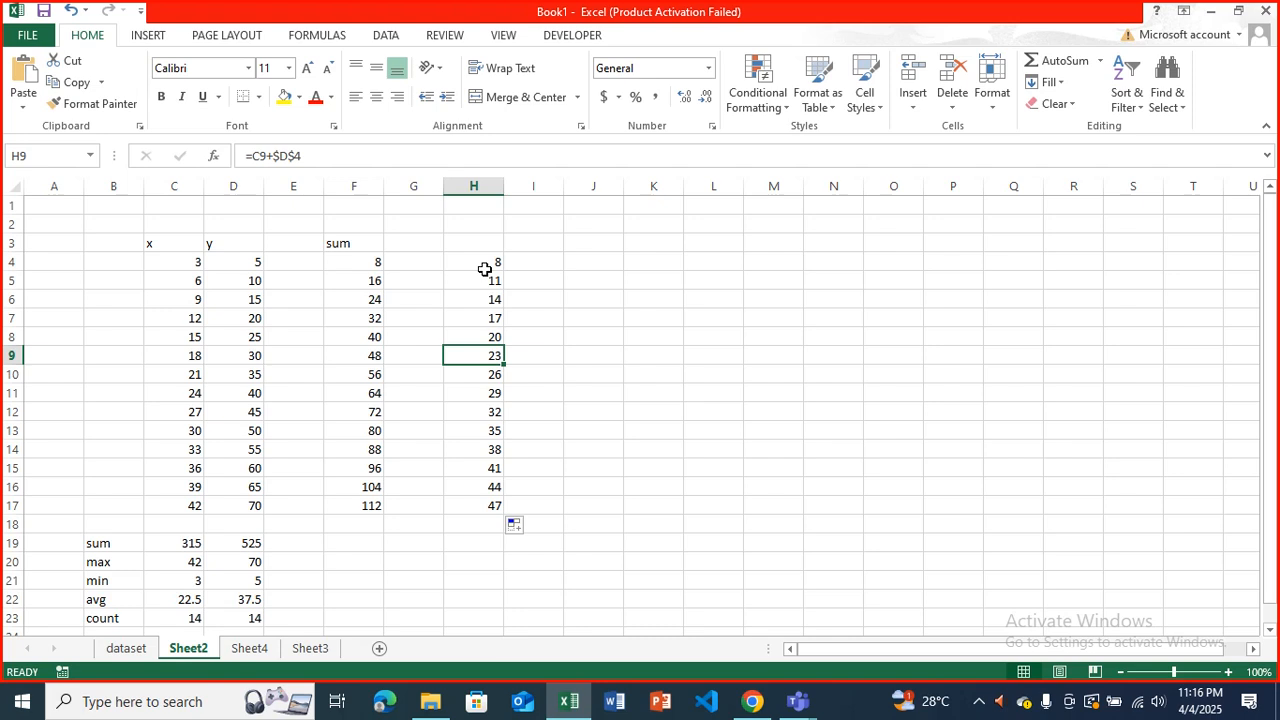
left_click(743, 147)
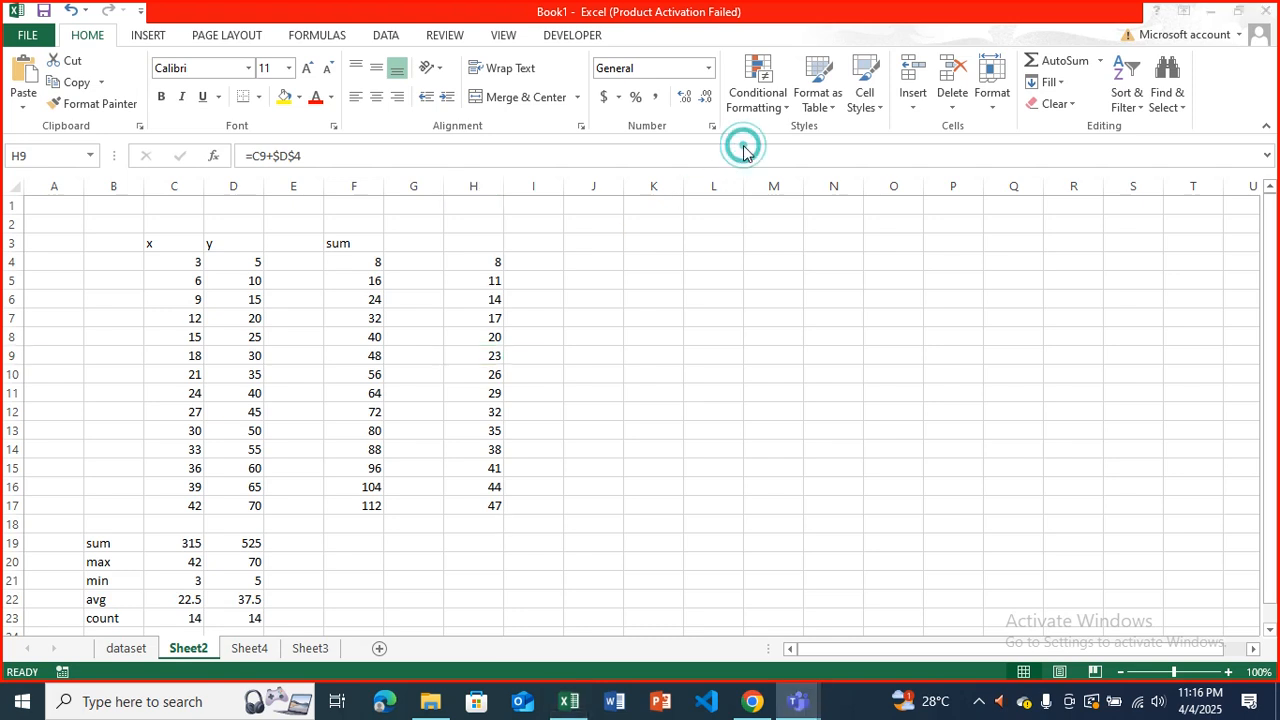
left_click(678, 323)
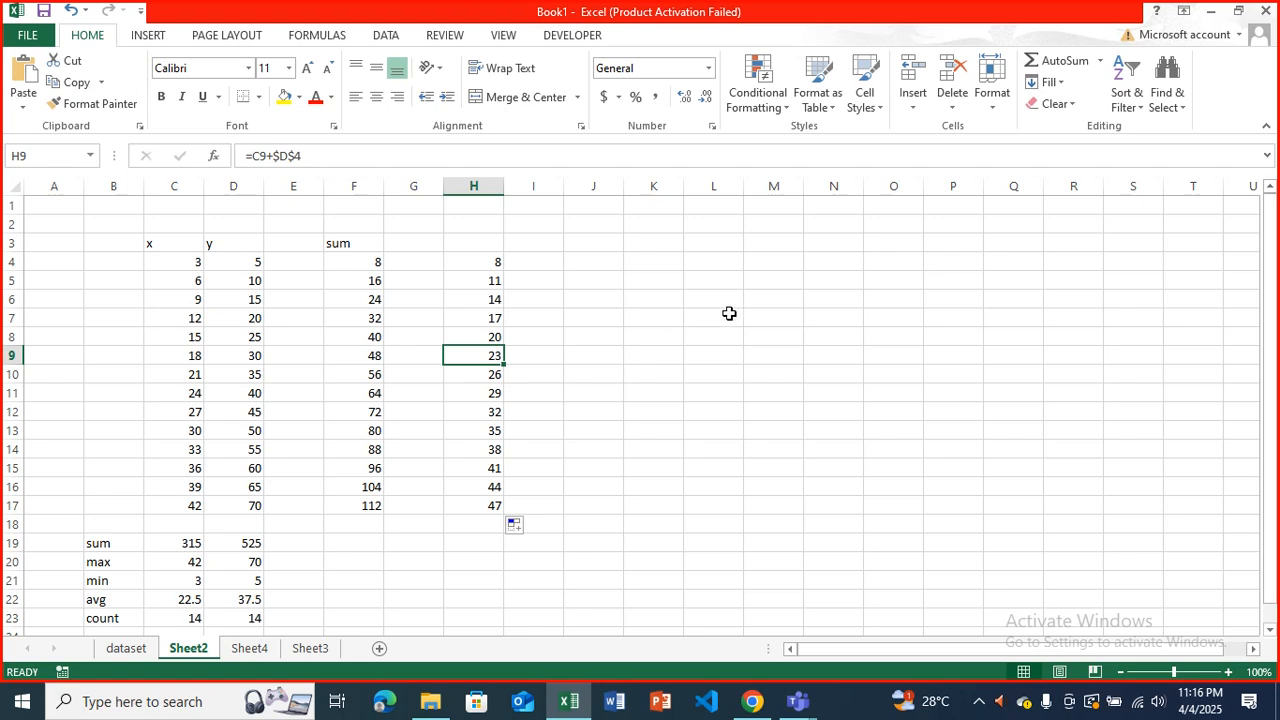
Clear the copied formulas from H5:H17, keeping only the formula in H4.
left_click(466, 296)
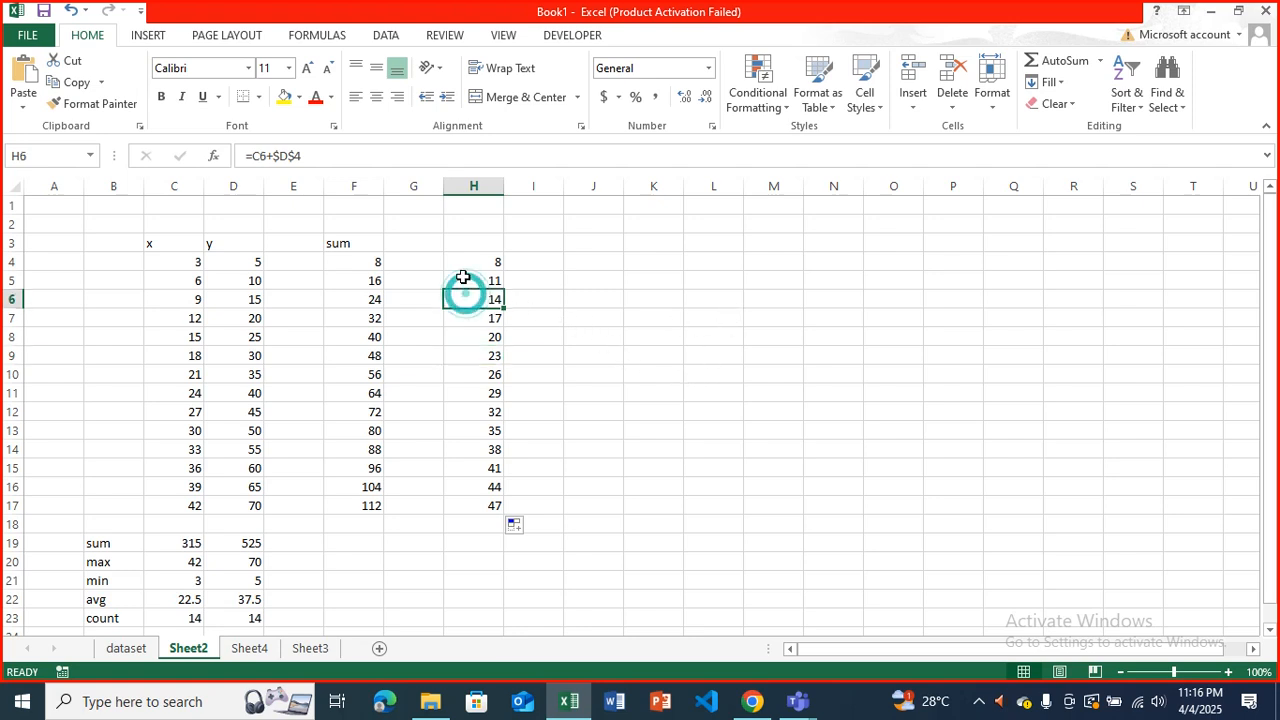
left_click(378, 262)
left_click_drag(474, 262, 484, 414)
left_click(481, 290)
left_click_drag(481, 287, 508, 514)
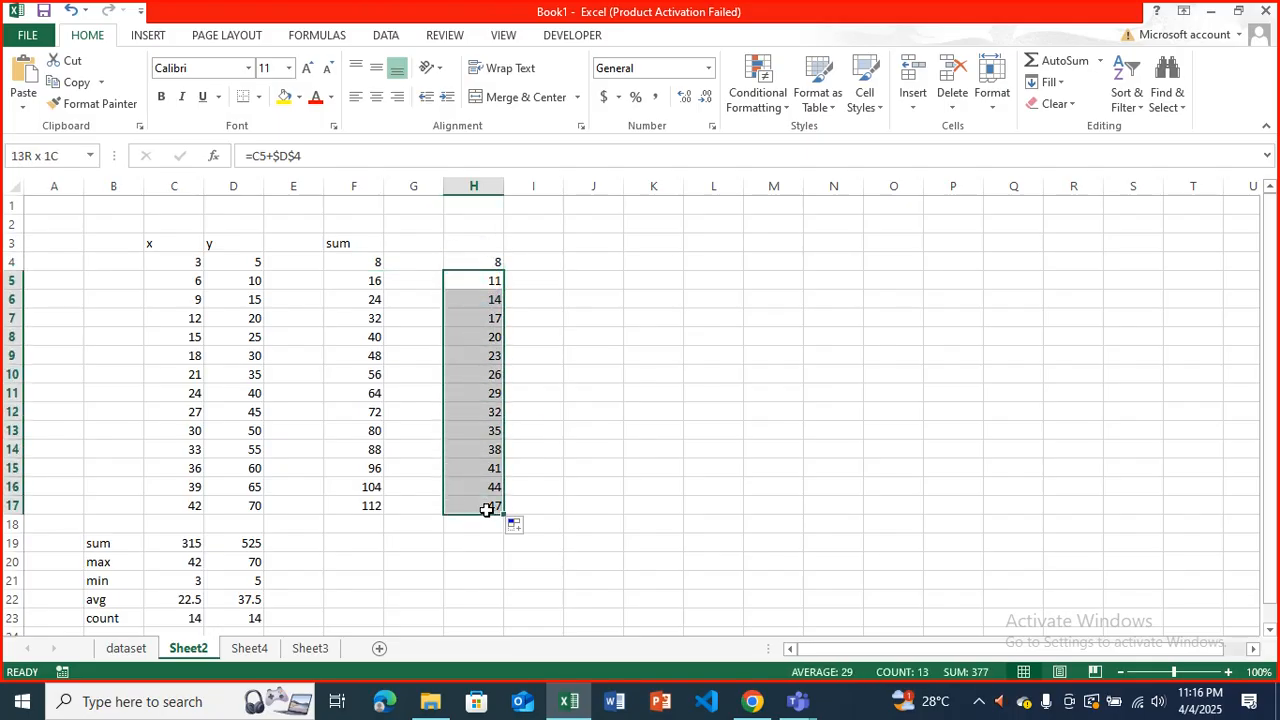
key("Delete")
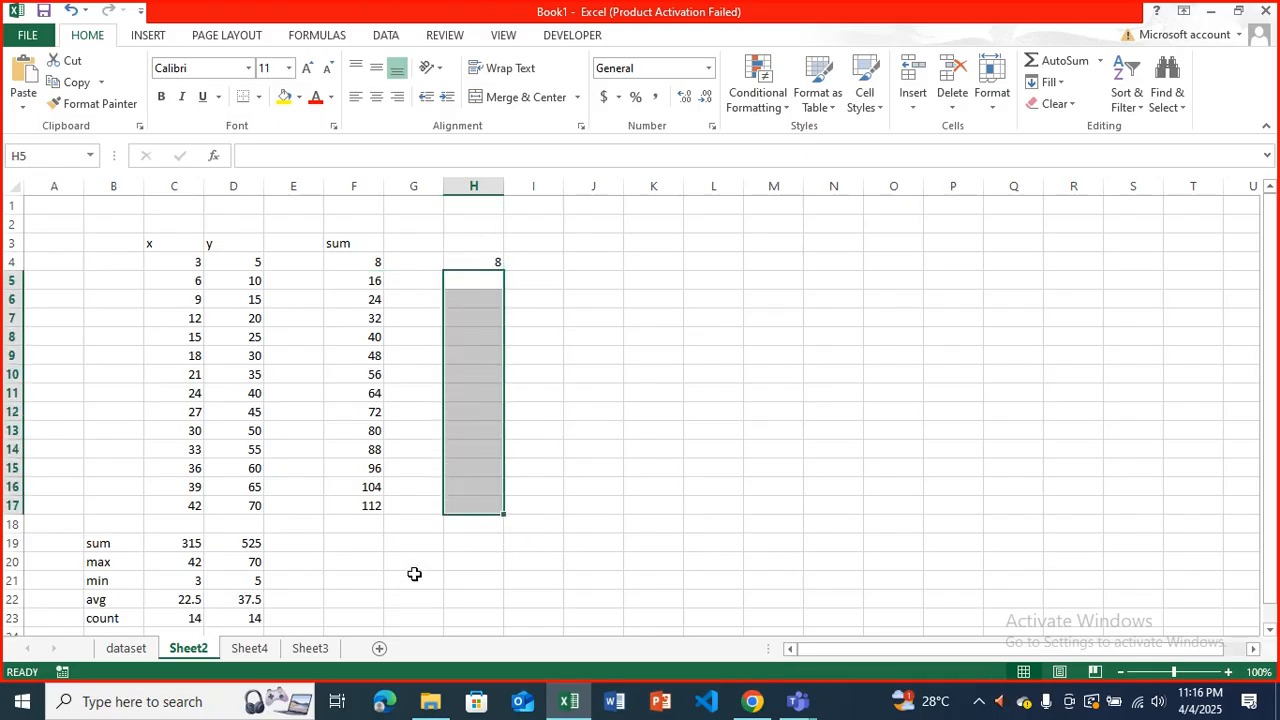
Review the relative formulas in F4, F5 and F6 against the absolute formula in H4 and its fixed cell D4.
left_click(367, 263)
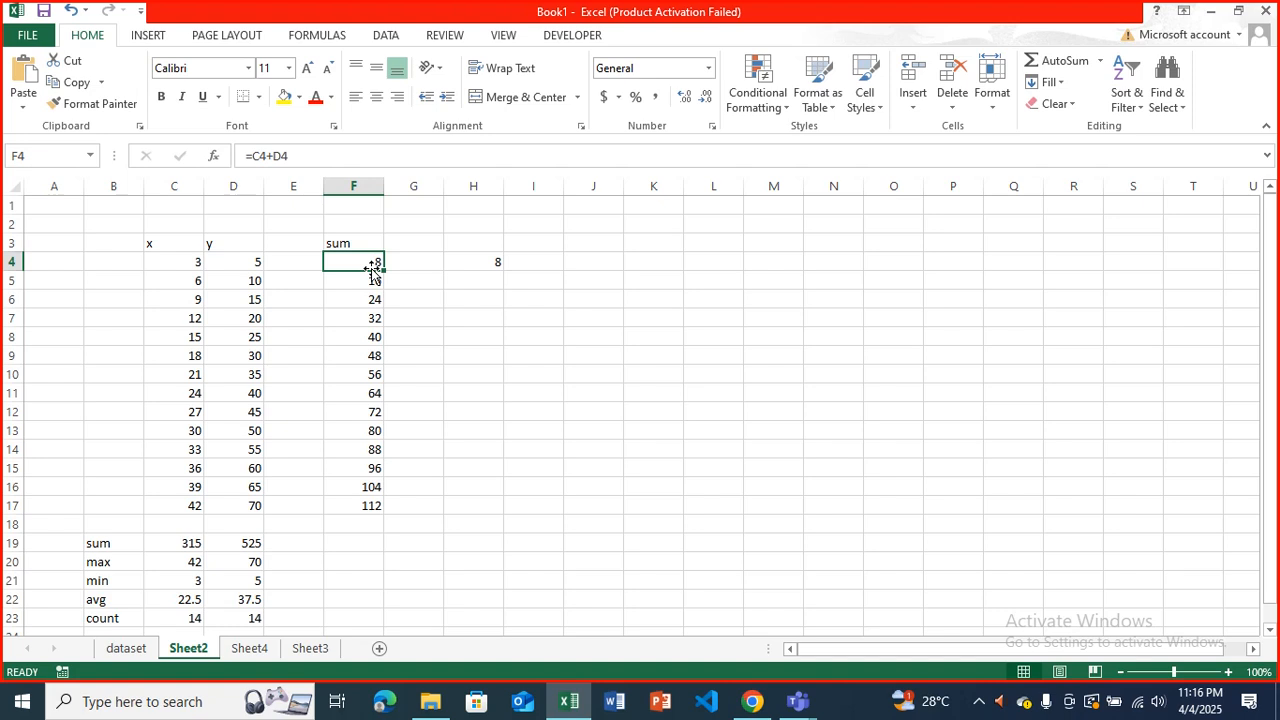
key("Down")
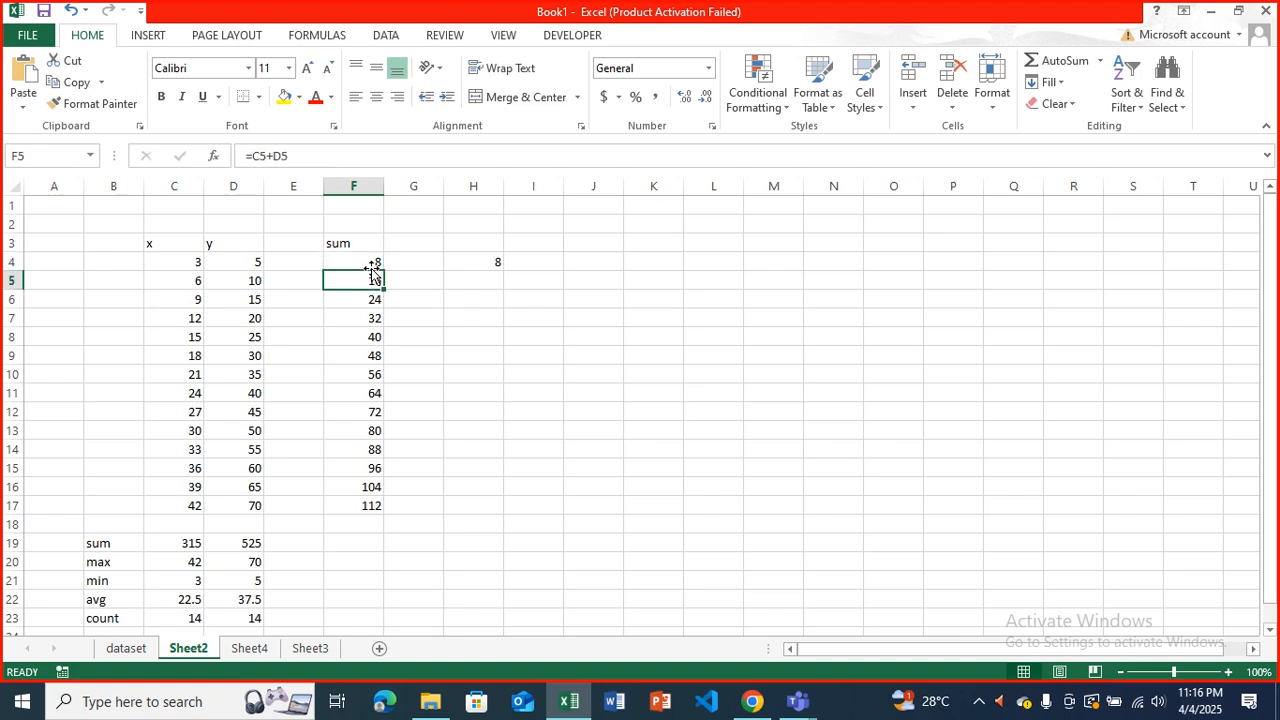
key("Down")
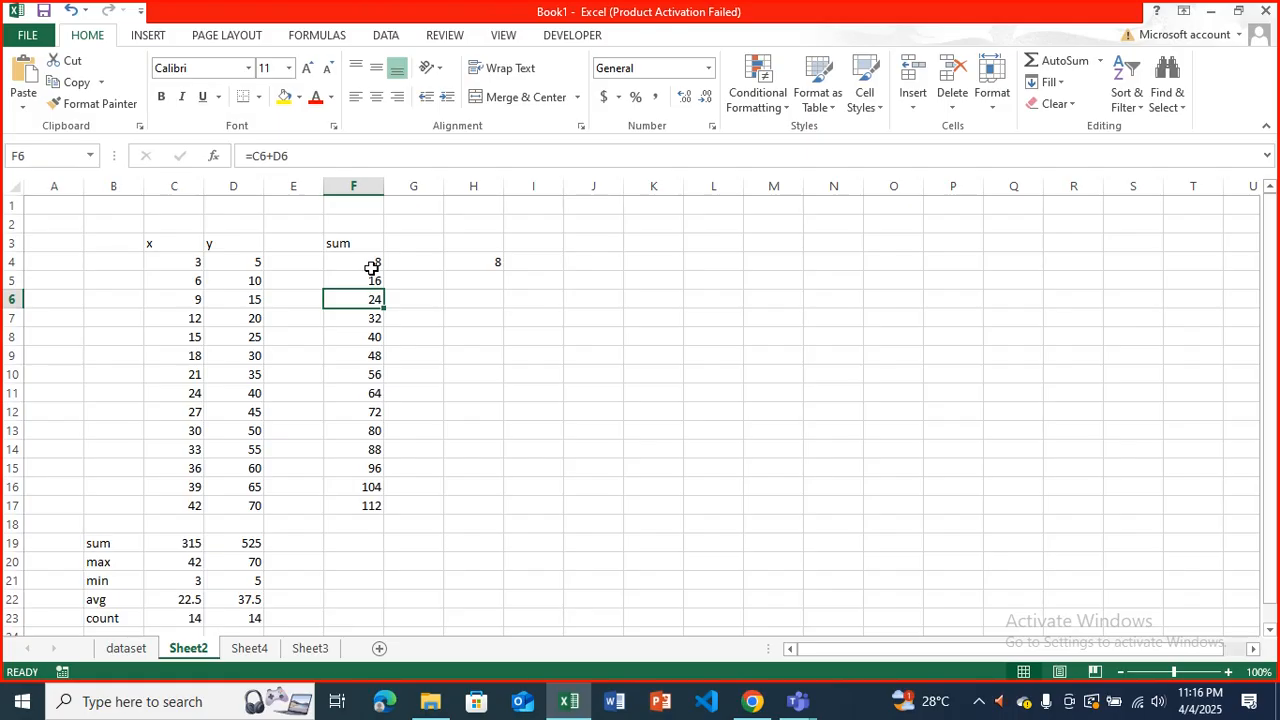
key("Right")
key("Right")
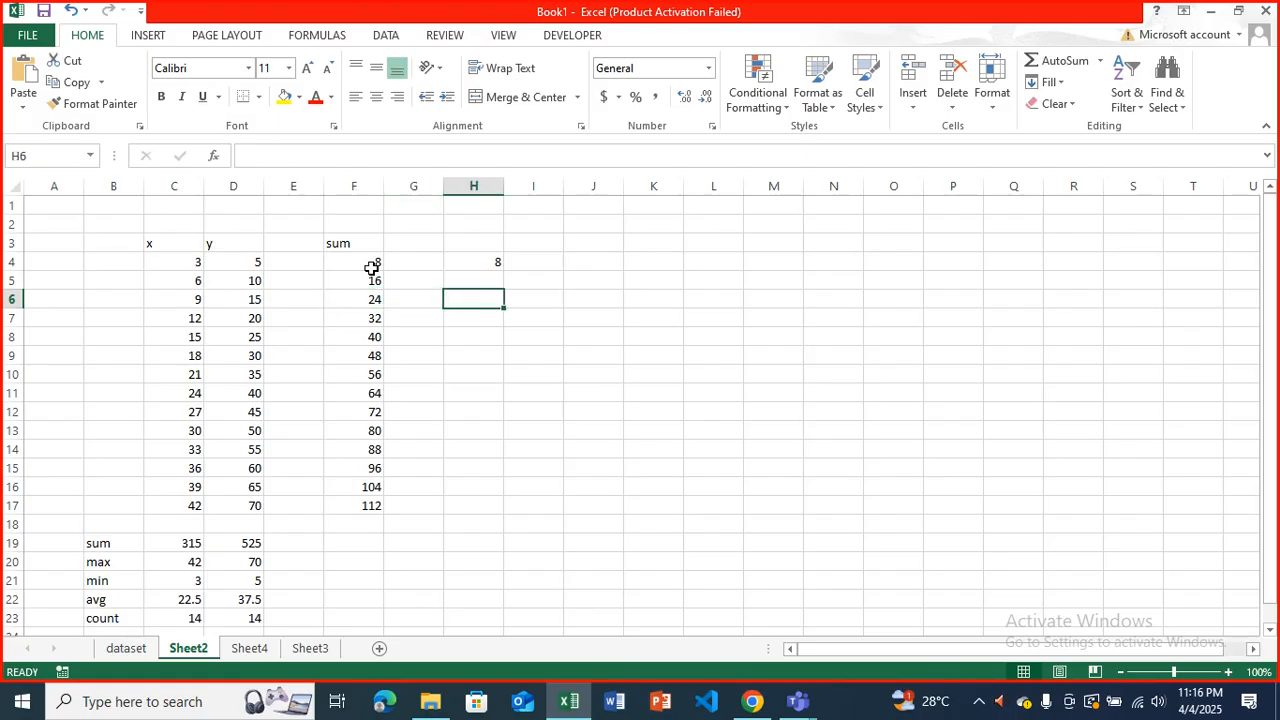
key("Up")
key("Up")
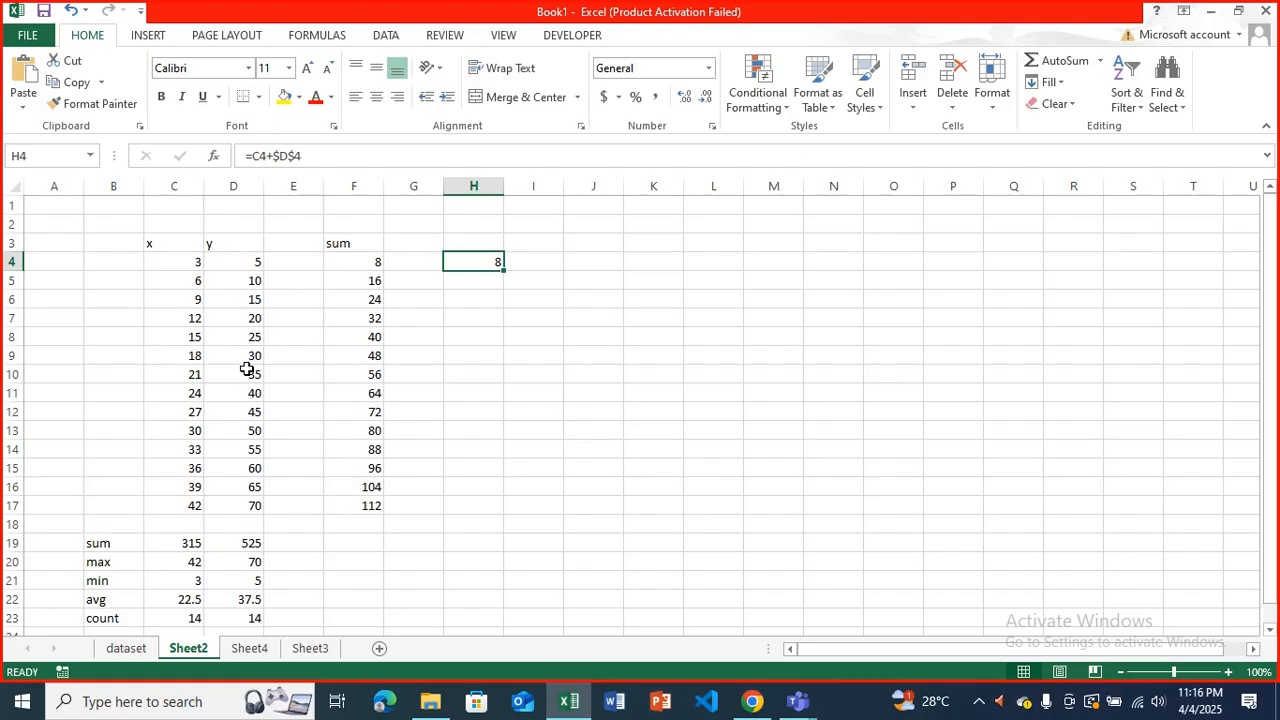
left_click(372, 285)
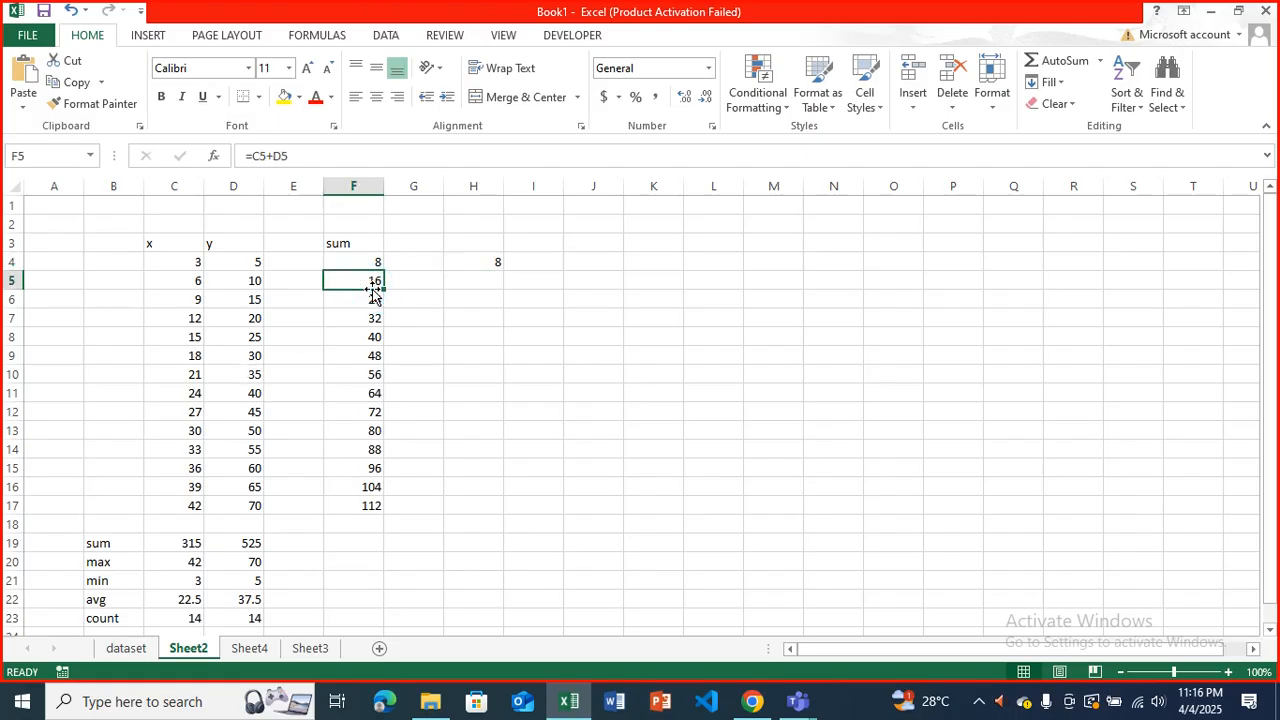
left_click(374, 295)
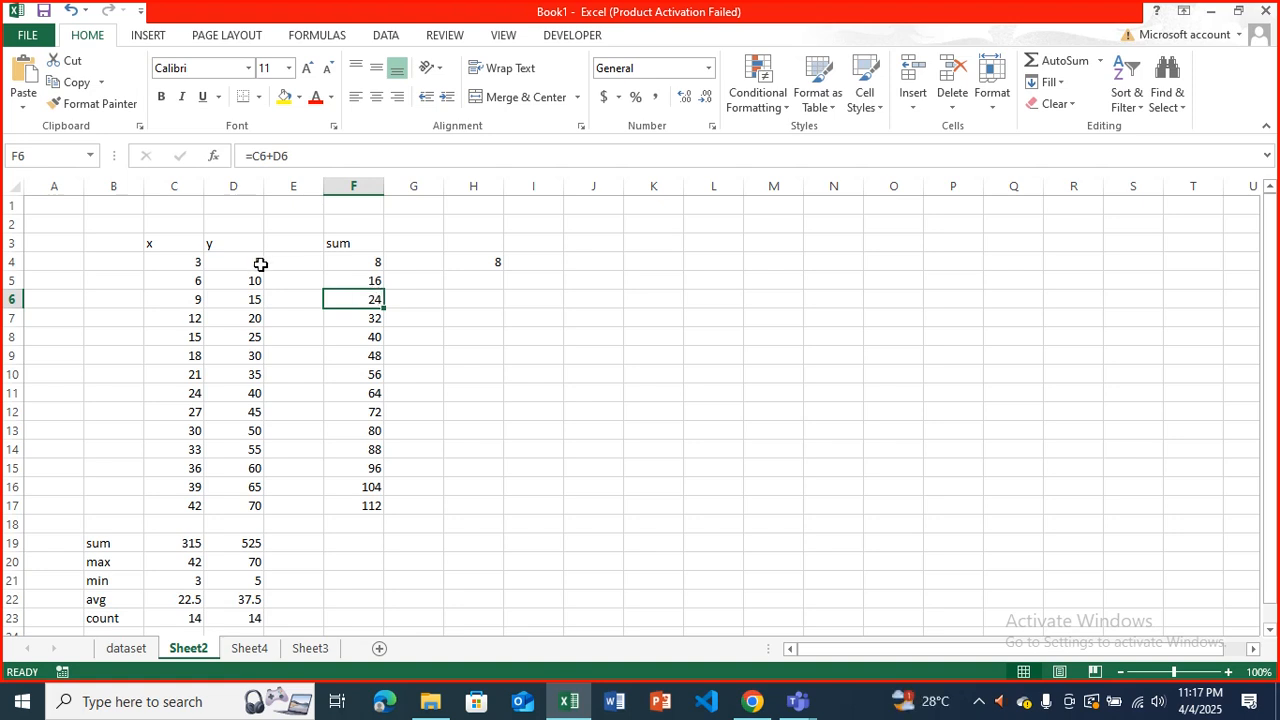
left_click(258, 262)
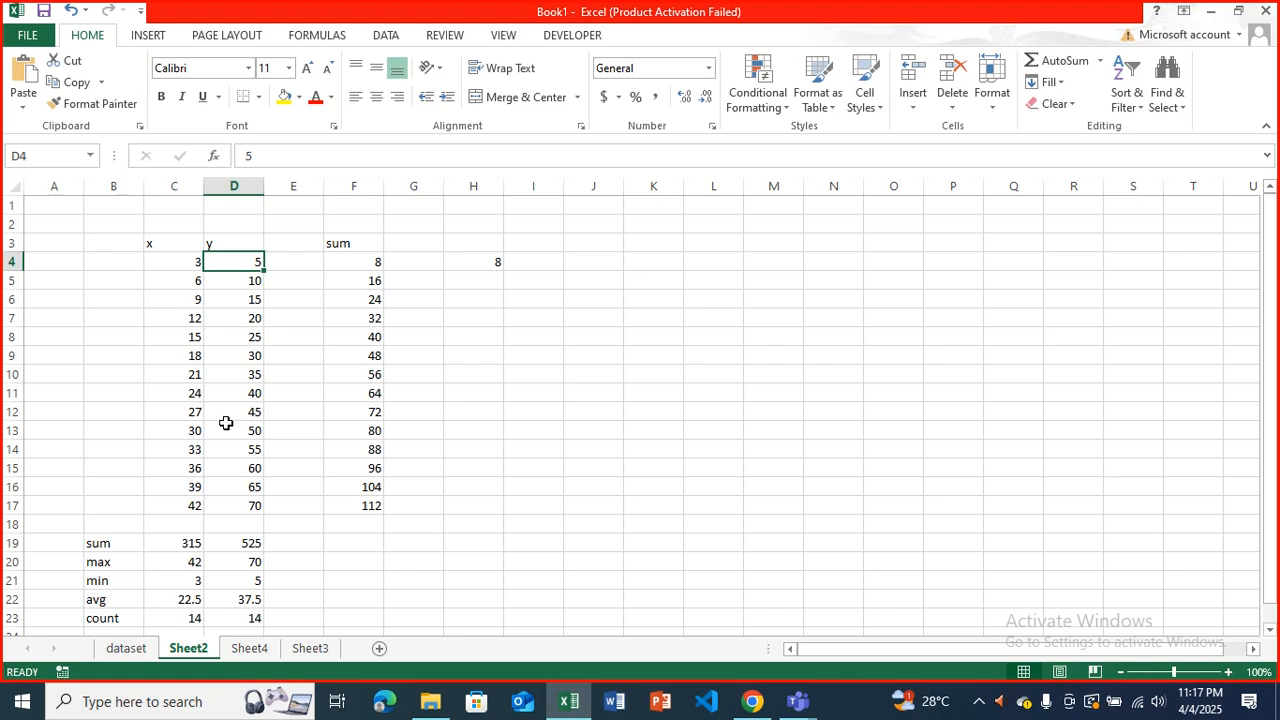
Copy the formula in H4 down to H17 and inspect the cell references used in H5, H6 and H7.
left_click(490, 261)
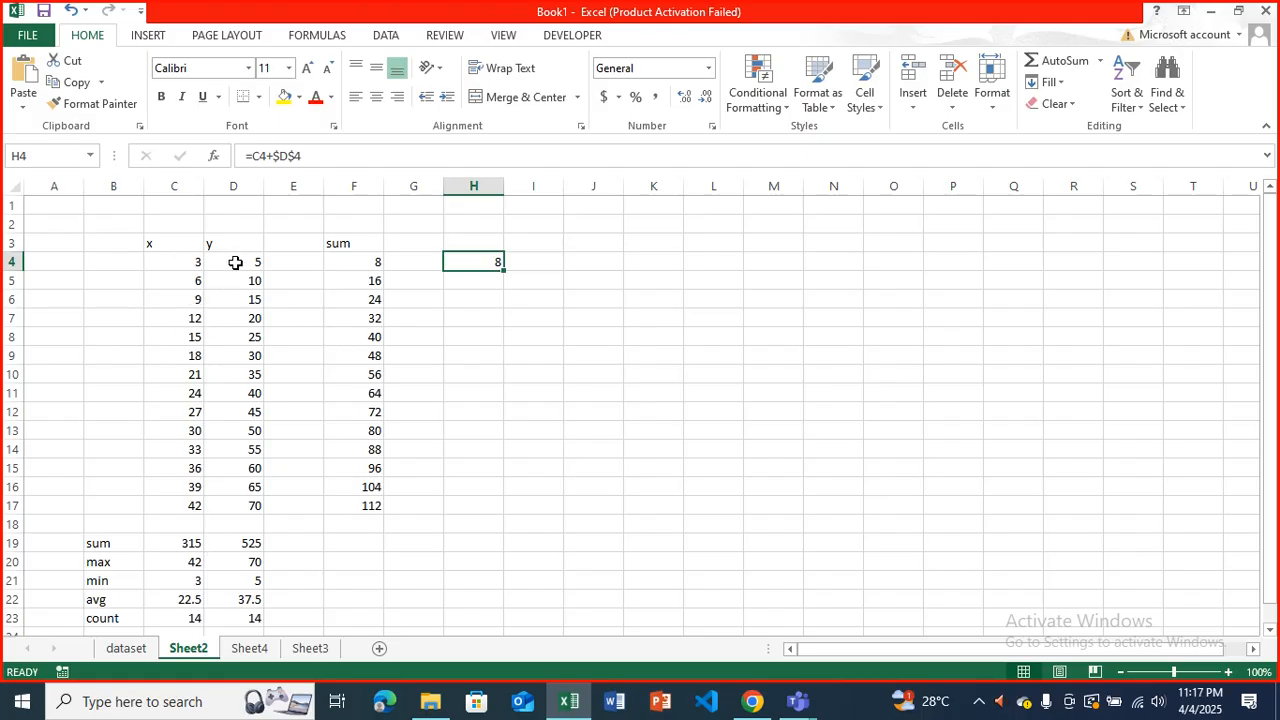
left_click_drag(503, 269, 508, 513)
left_click(471, 277)
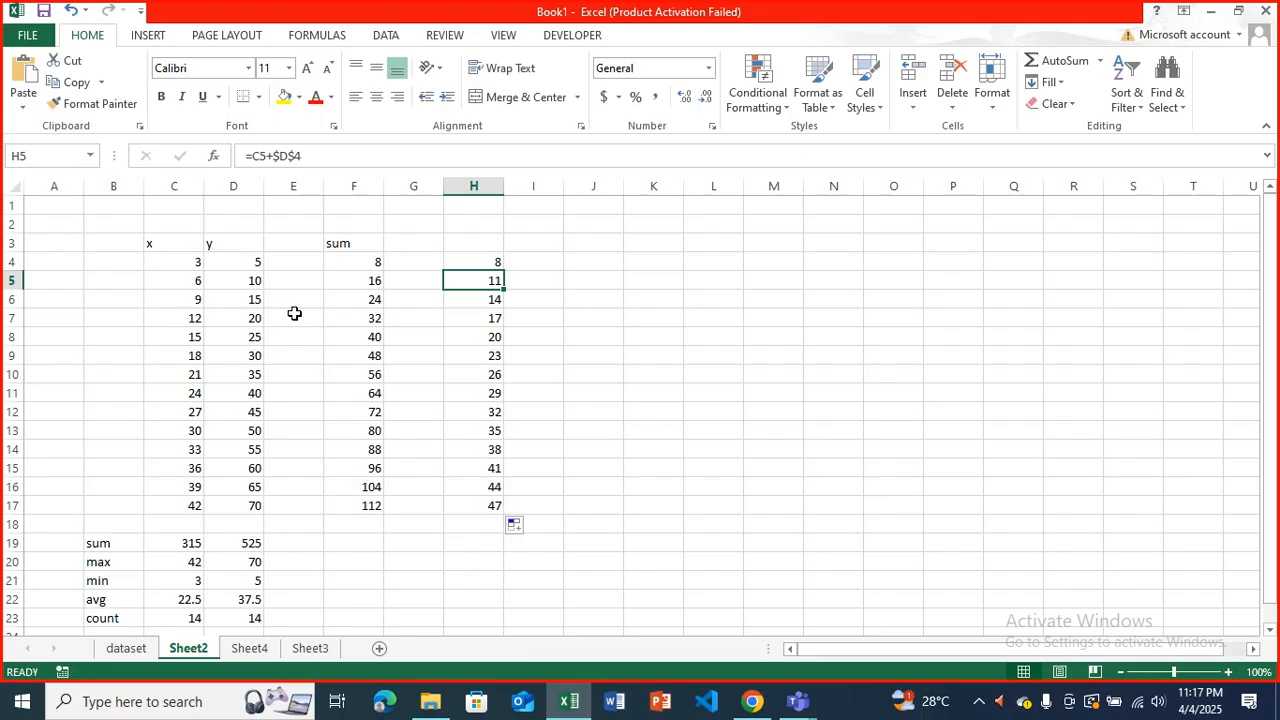
left_click(326, 158)
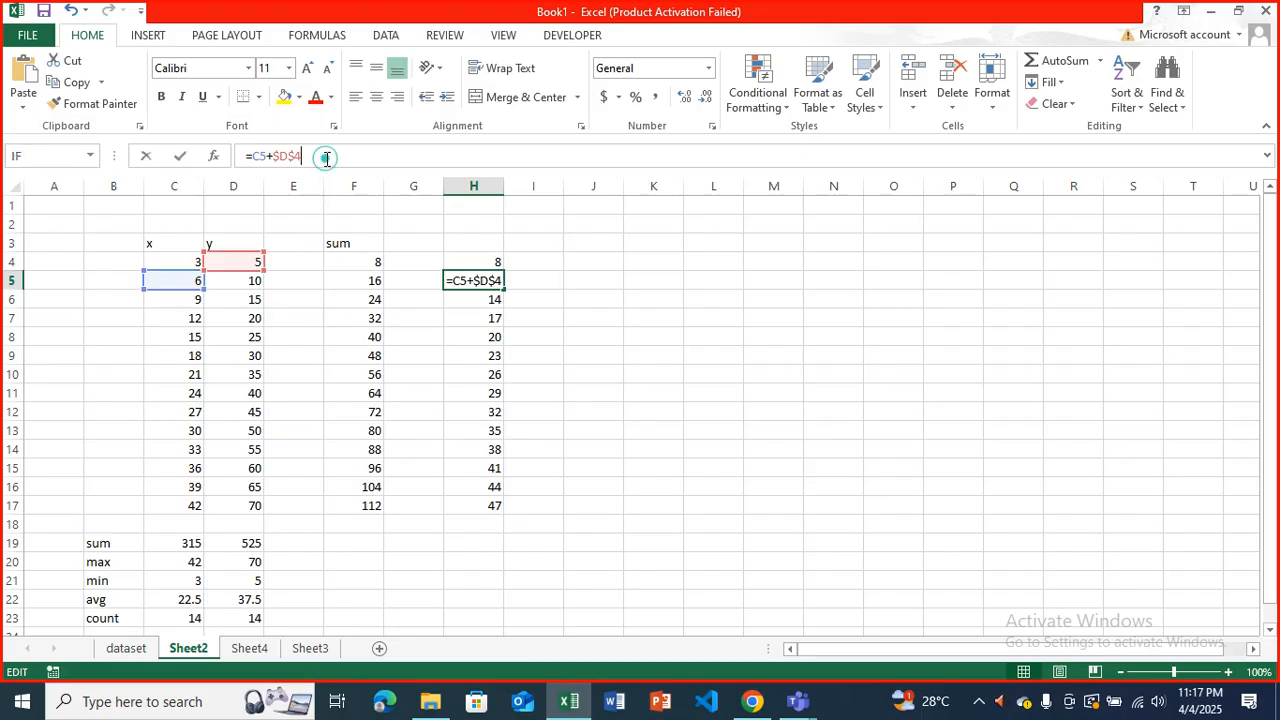
left_click(471, 299)
left_click(322, 156)
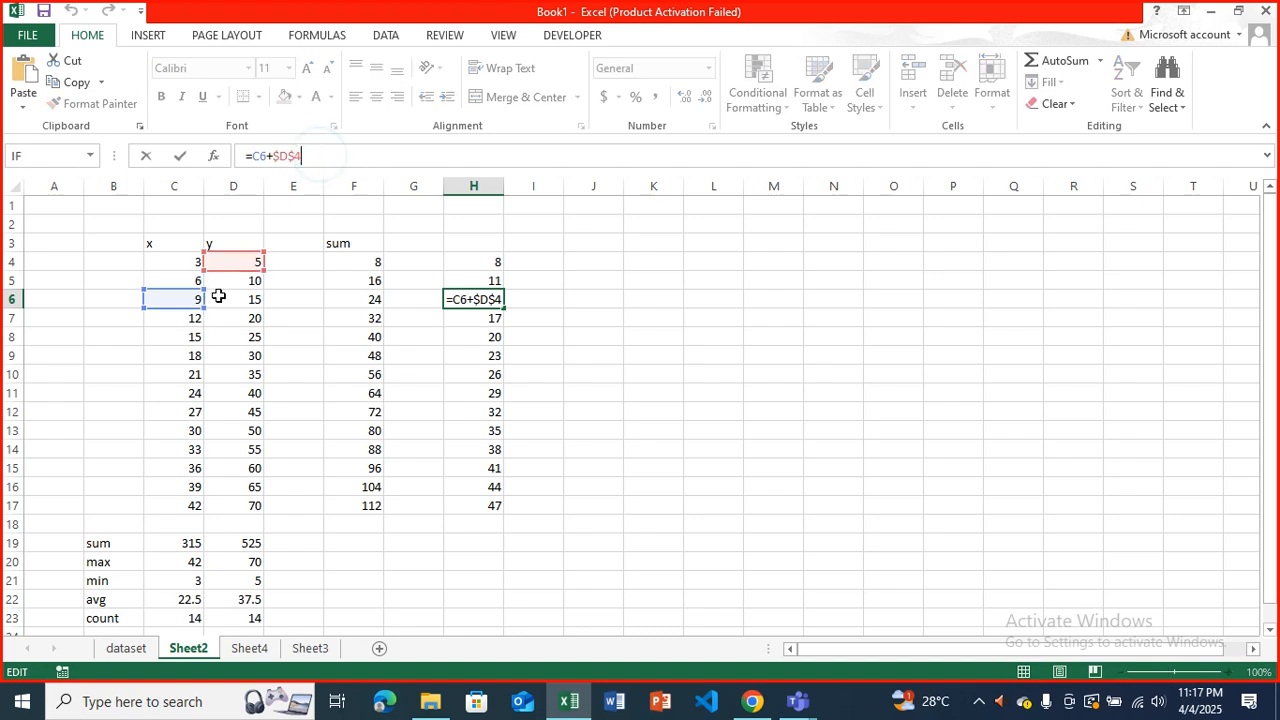
left_click(471, 317)
left_click(322, 157)
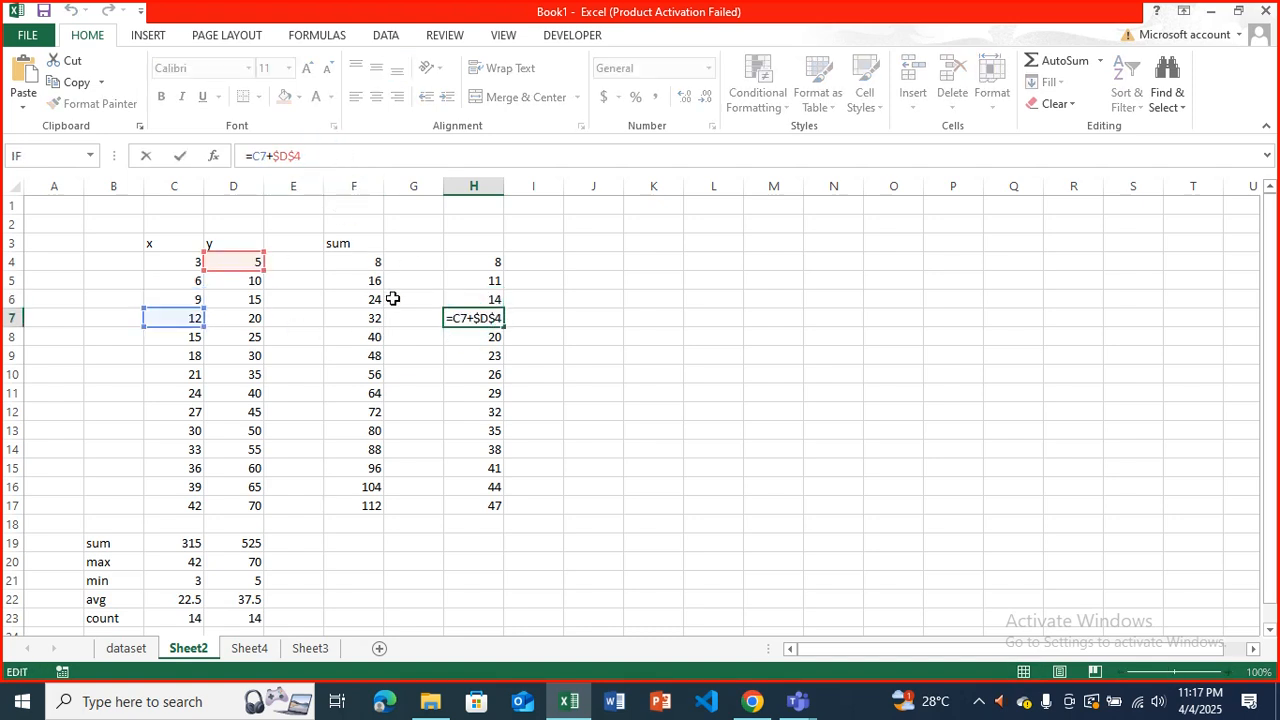
Clear the copied formulas from H5:H17.
left_click_drag(466, 280, 487, 502)
key("Delete")
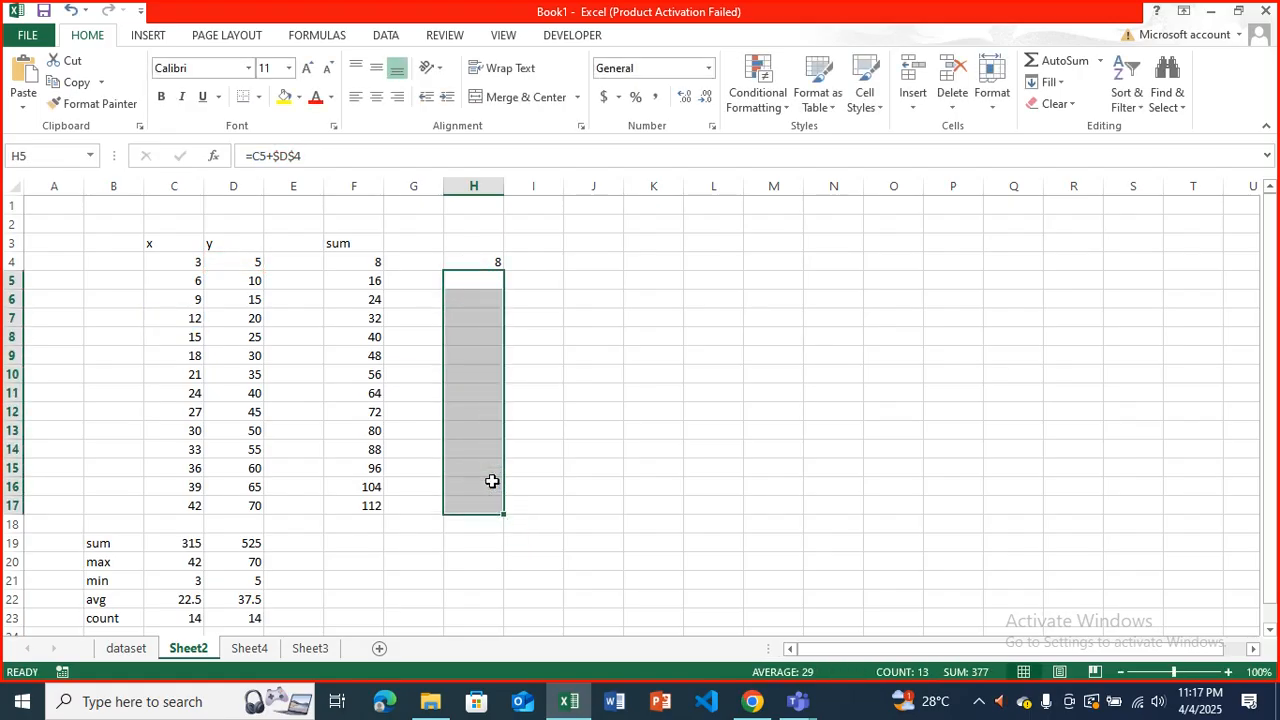
Change the formula in H4 to =C4+$D$9 and copy it down to H17.
left_click(468, 260)
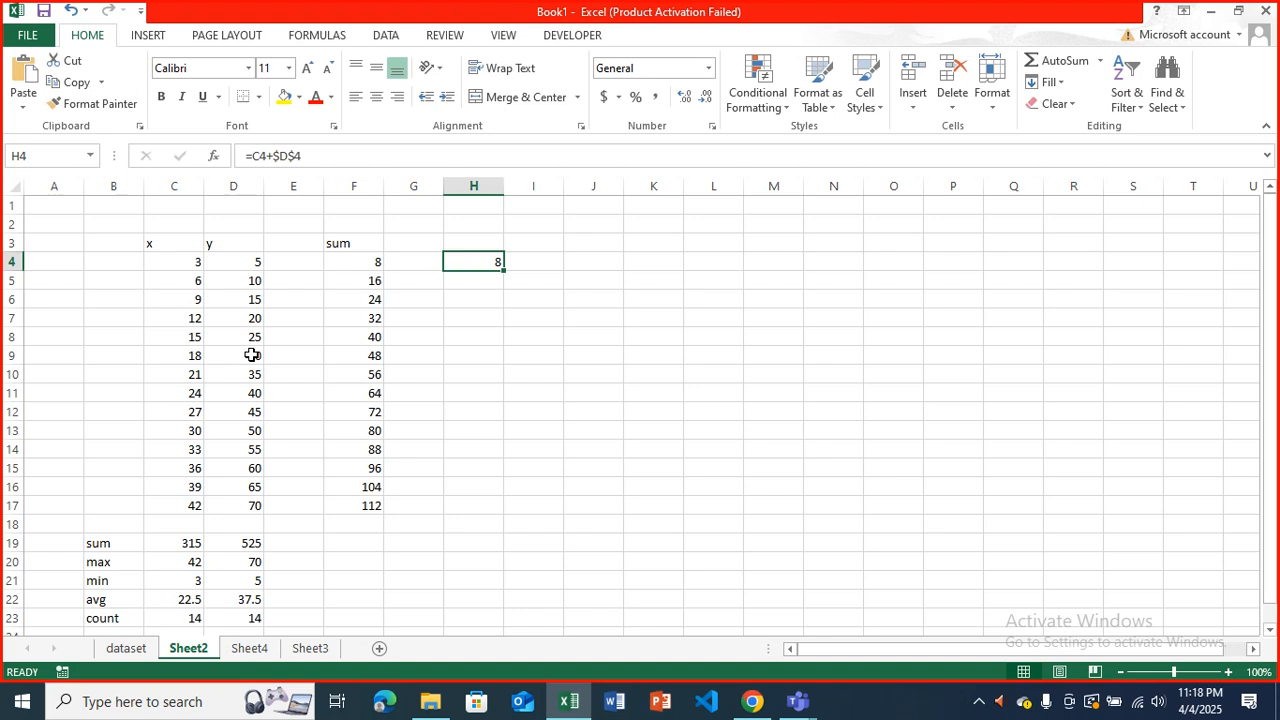
left_click(316, 158)
key("BackSpace")
type("9")
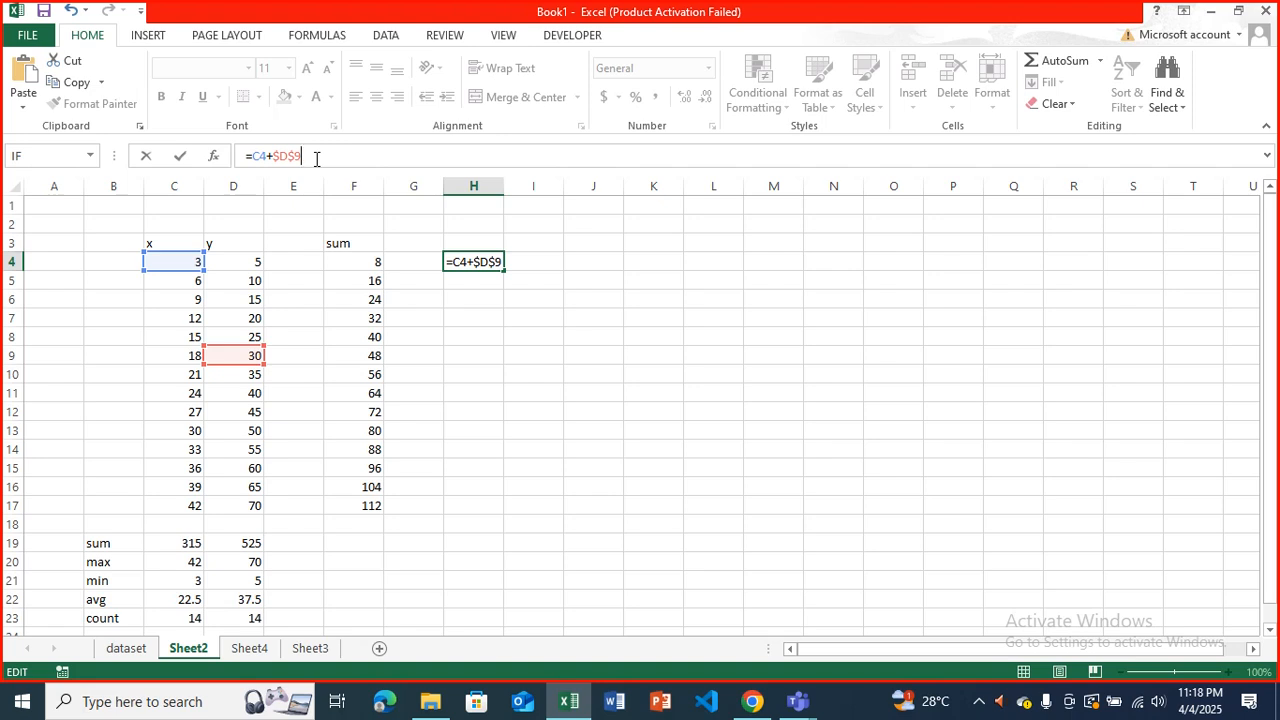
key("Return")
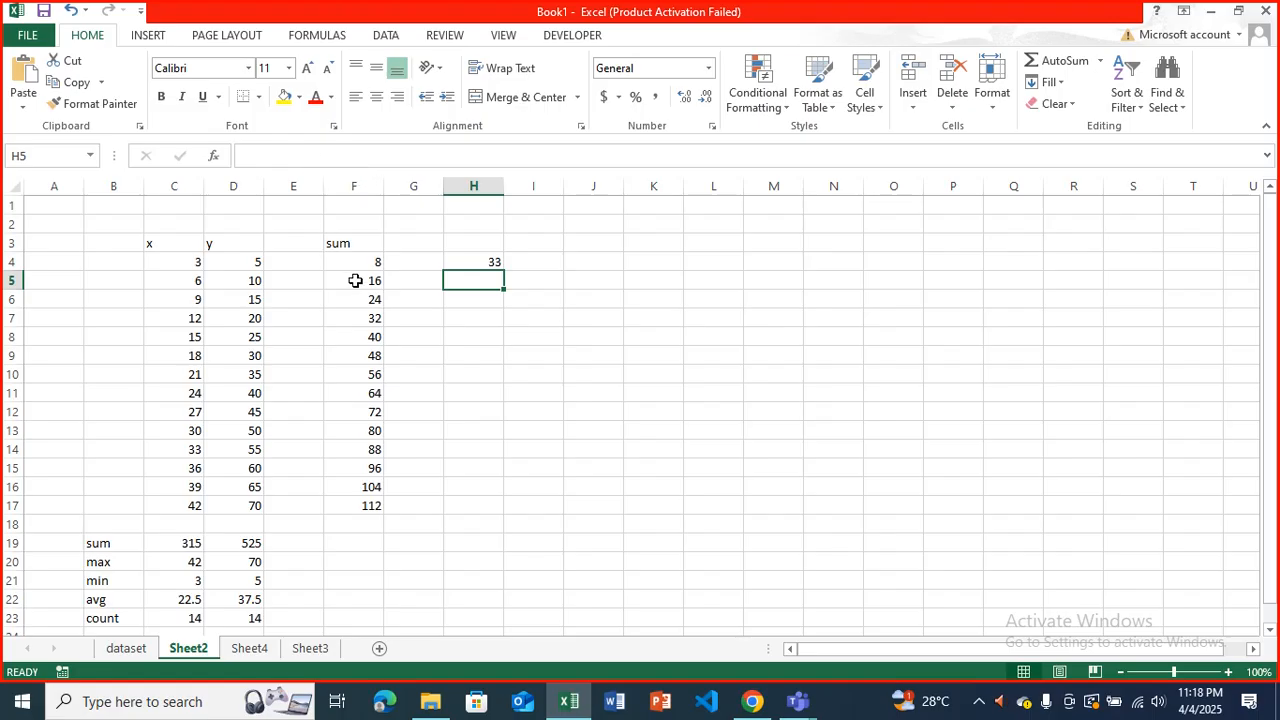
left_click(491, 258)
left_click_drag(502, 271, 509, 517)
Review the copied formulas in column H from row 5 downward, checking which cell each one references.
left_click(491, 279)
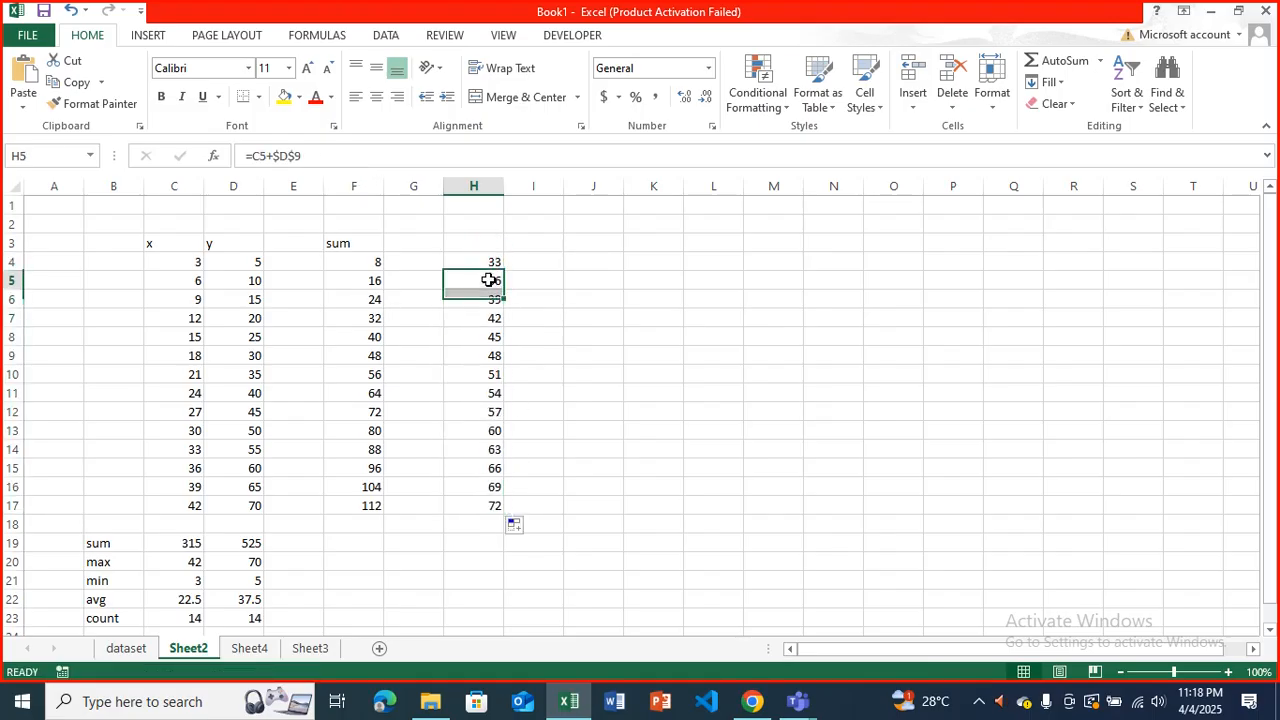
key("Down")
key("Down")
key("Down")
key("Down")
key("Down")
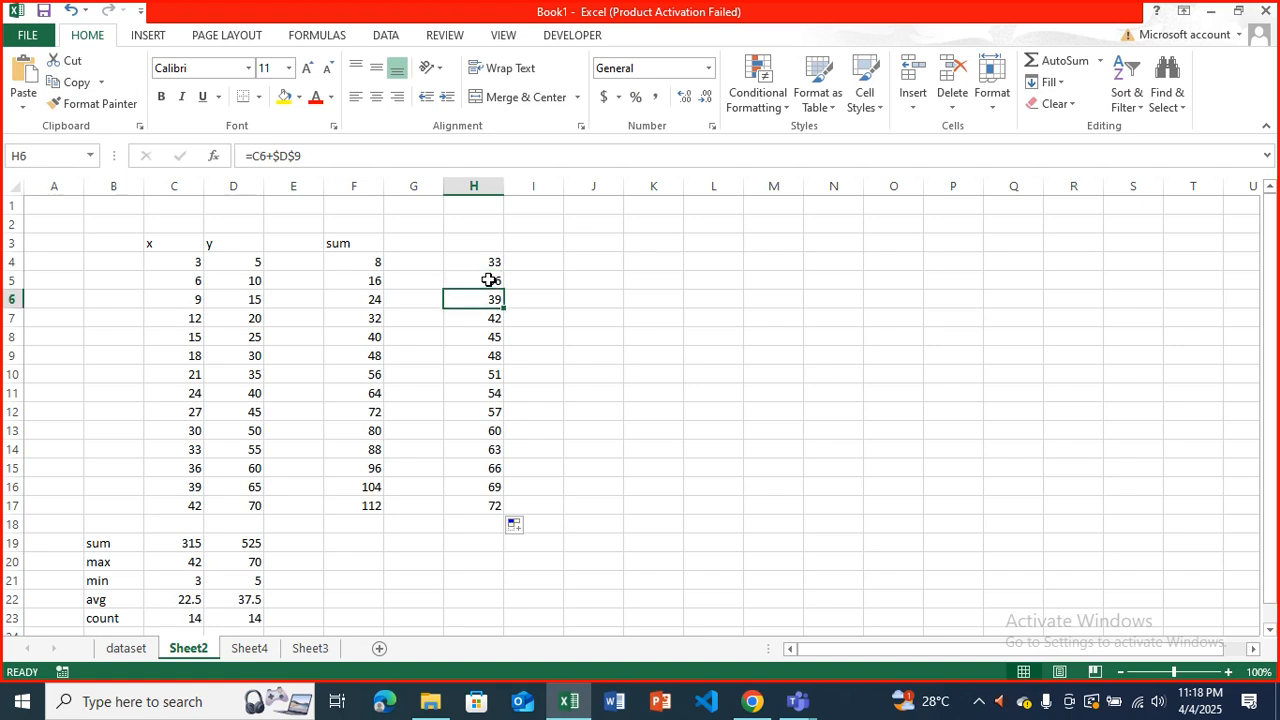
key("Down")
key("Down")
key("Down")
key("Down")
key("Down")
key("Down")
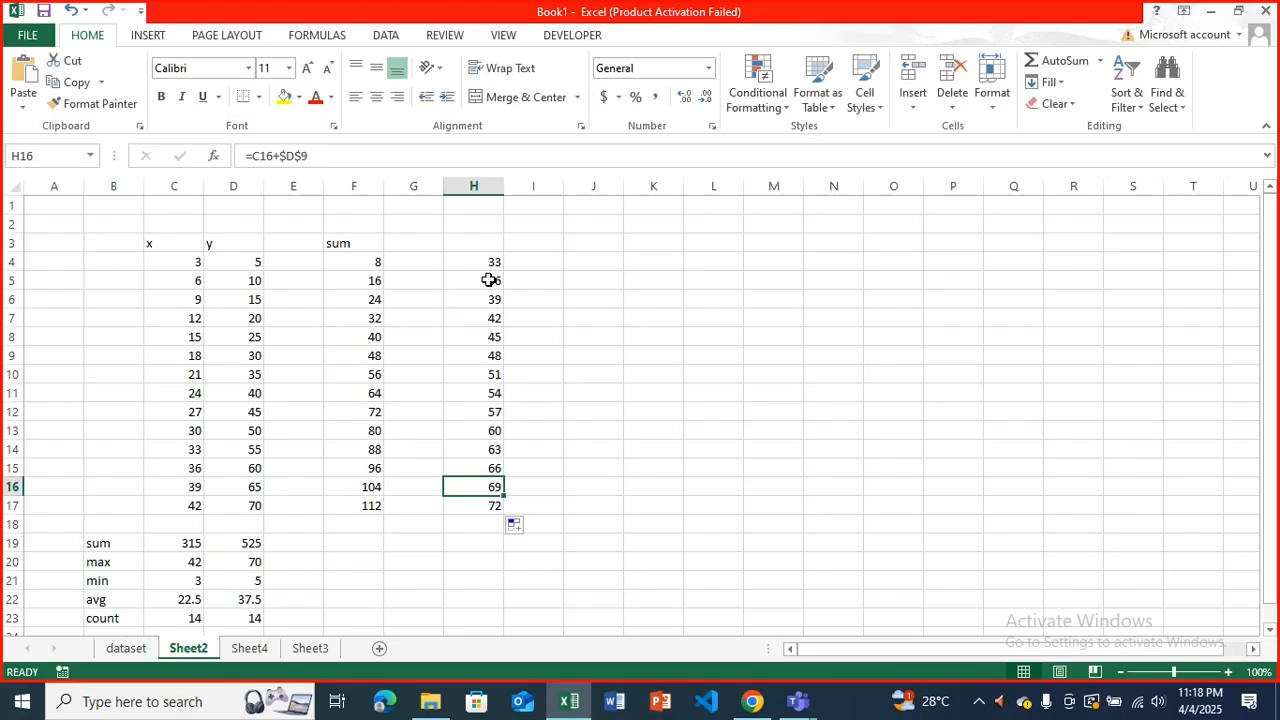
left_click(469, 546)
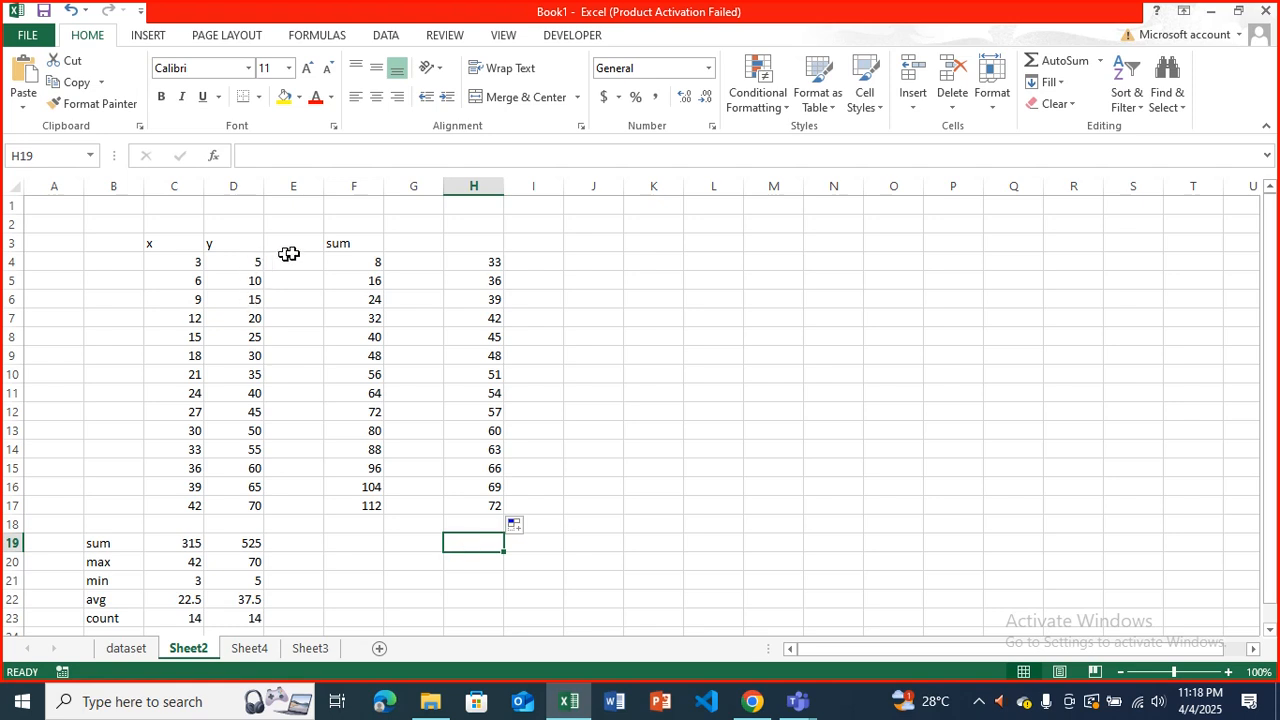
Review the relative-reference sum formulas in column F from row 4 downward.
left_click(339, 258)
key("Down")
key("Down")
key("Down")
key("Down")
key("Down")
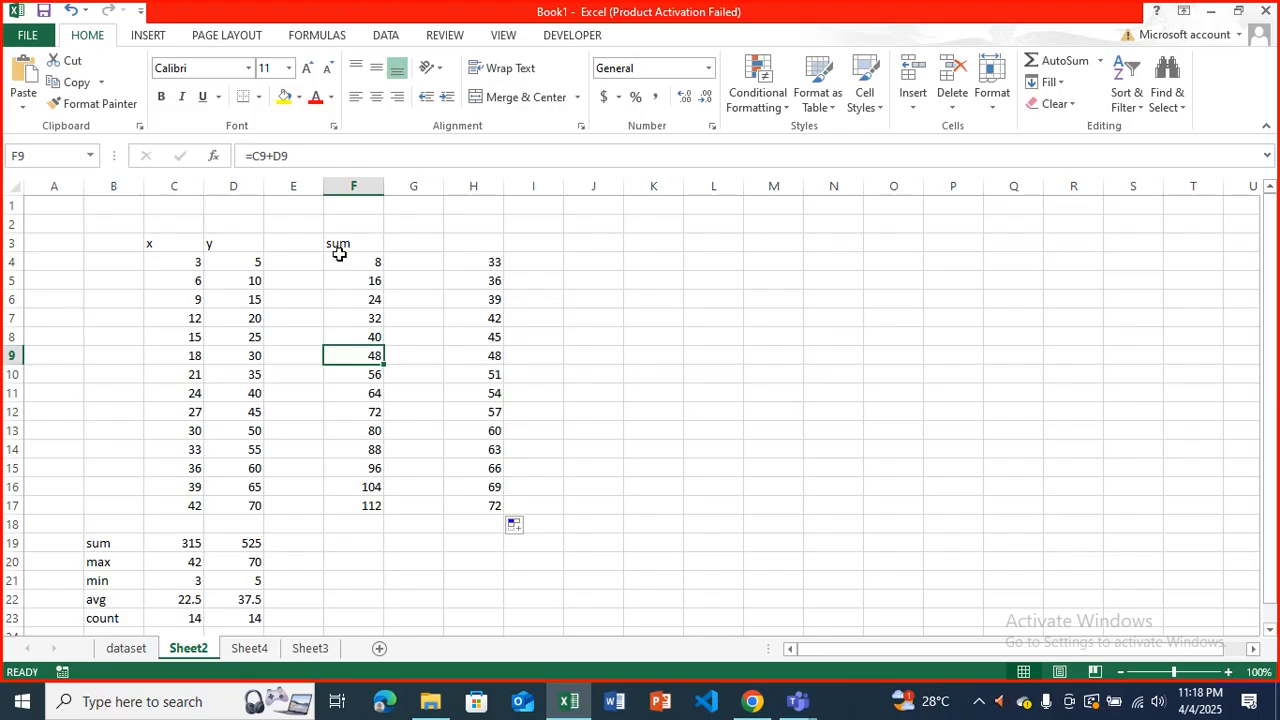
left_click(360, 541)
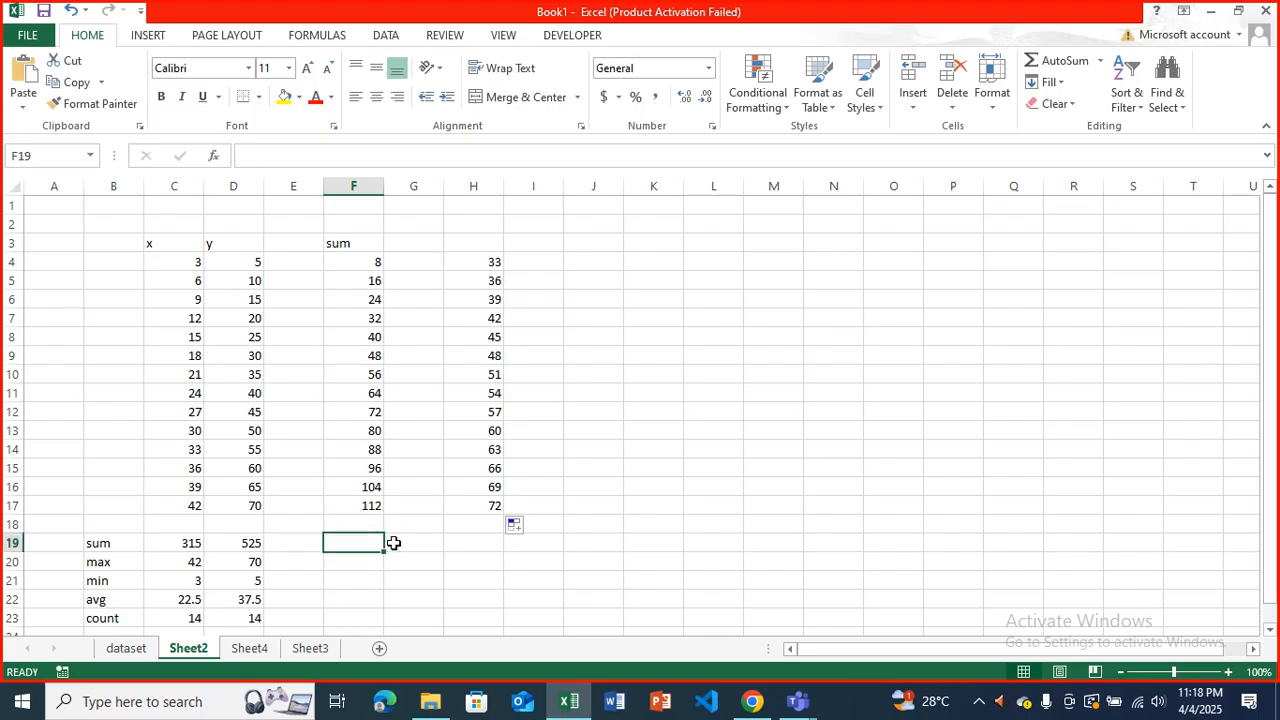
left_click(587, 409)
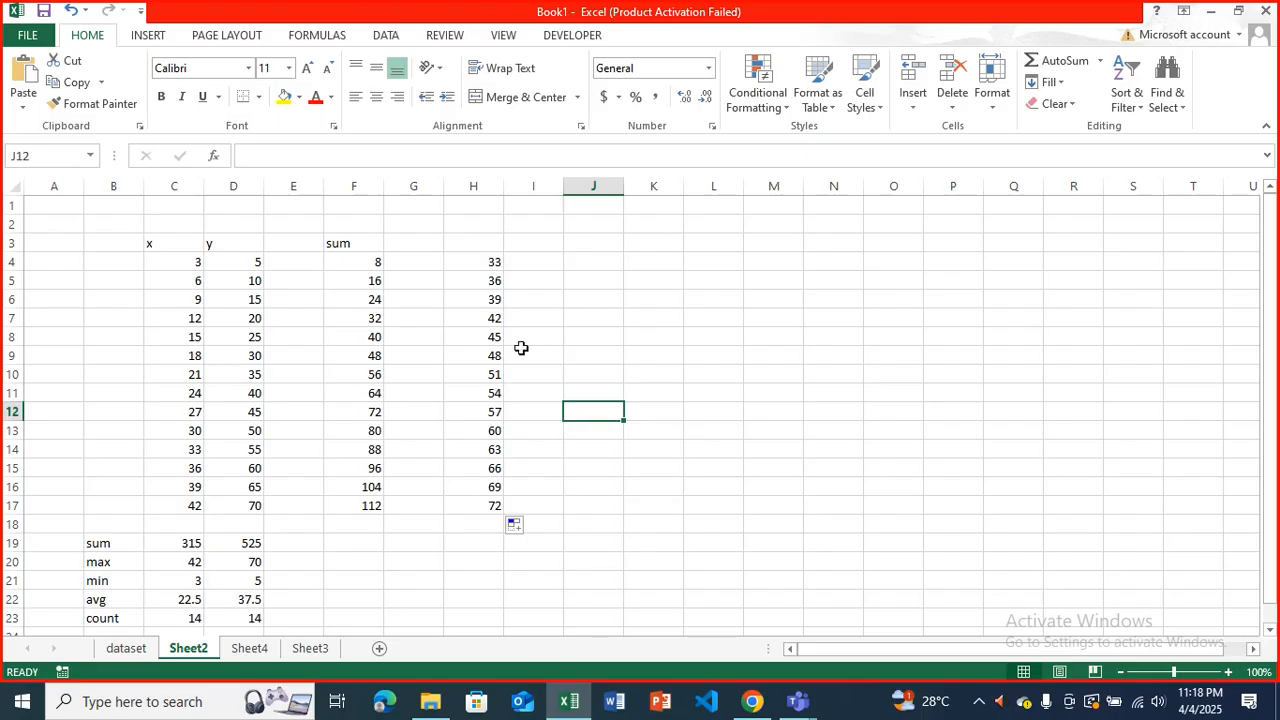
Compare the relative sum formulas in F4 and F5 with the absolute-reference formula in H5.
left_click(356, 261)
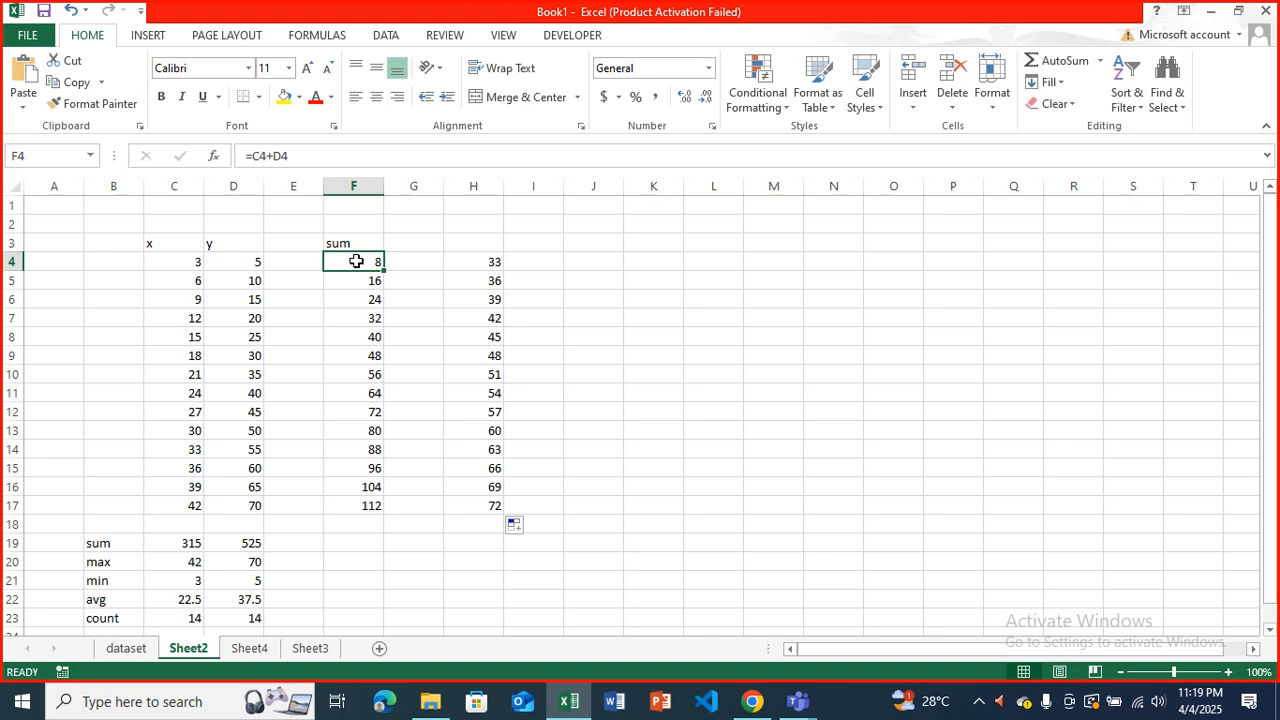
key("Down")
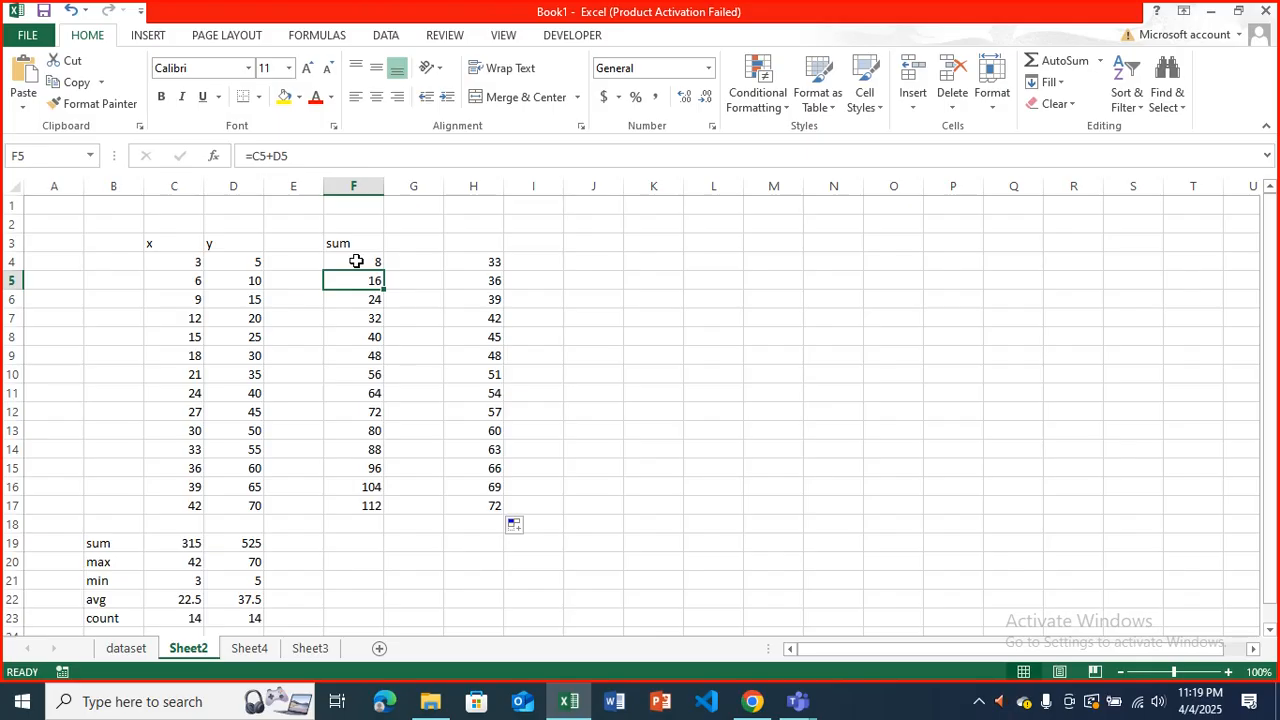
key("Right")
key("Right")
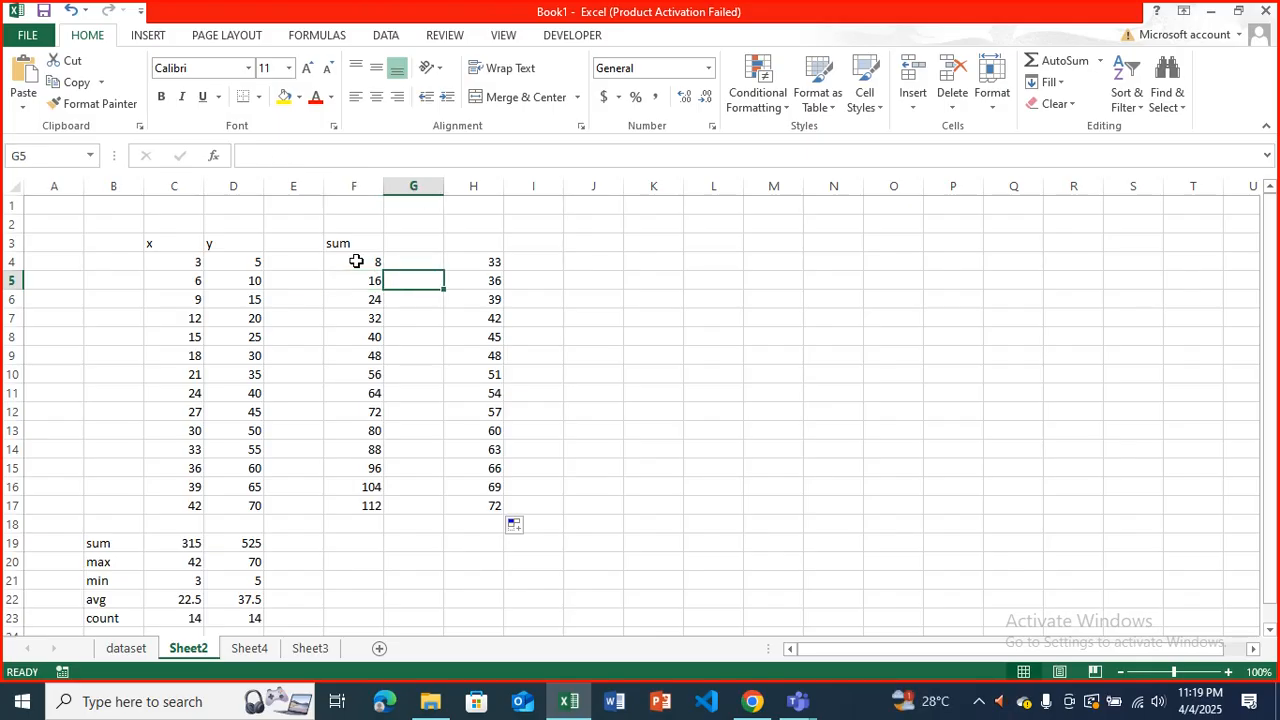
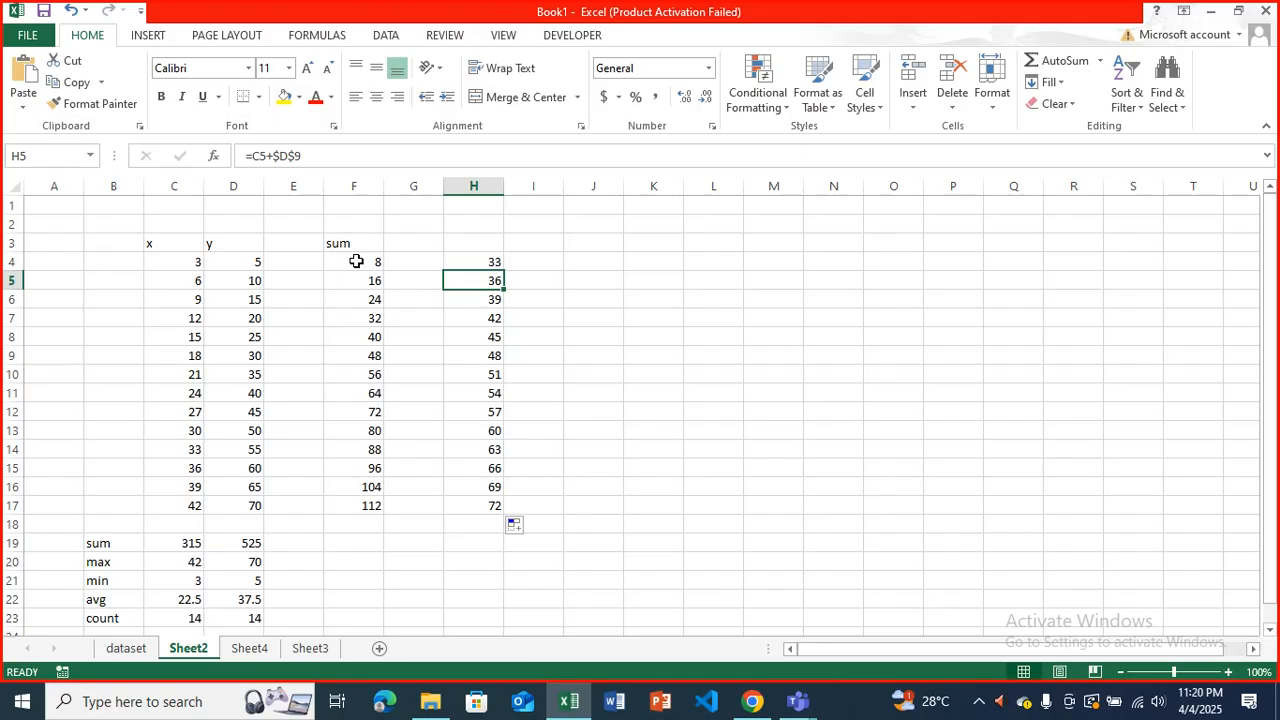
Inspect the relative-reference sum formulas in F4 and F5 and the x and y cells each one references.
key("Up")
key("Right")
key("Right")
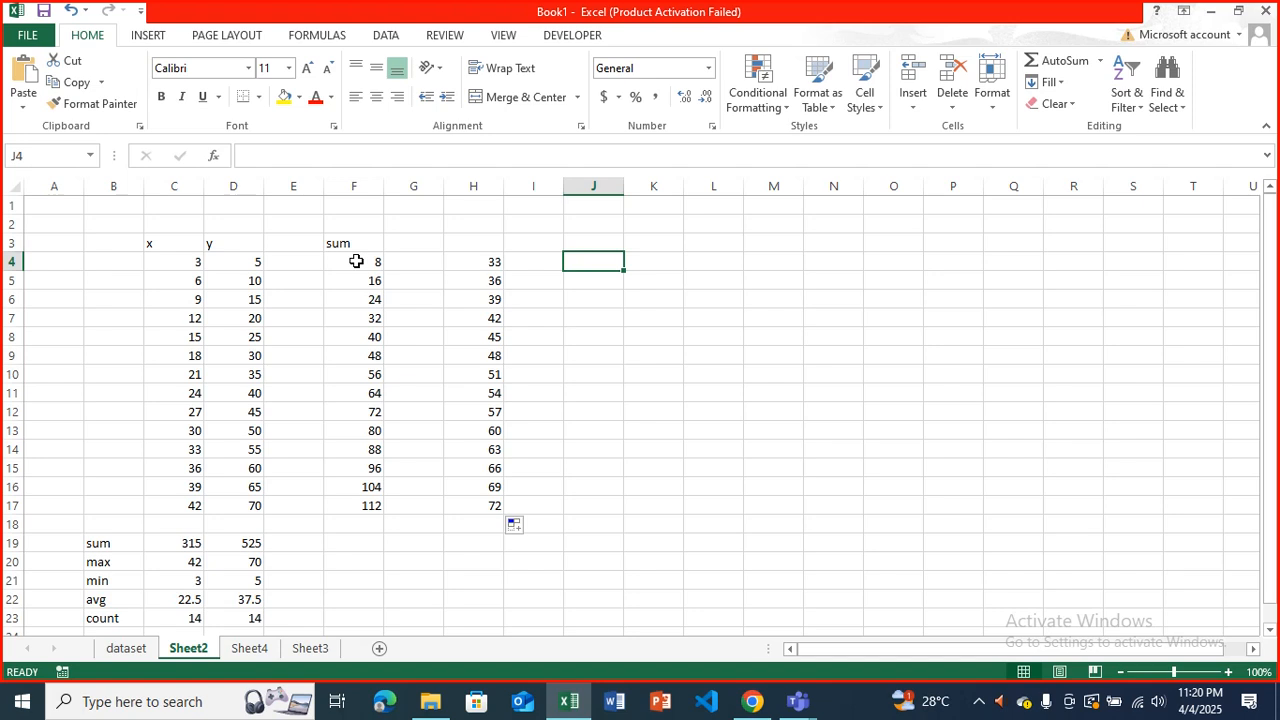
left_click(356, 261)
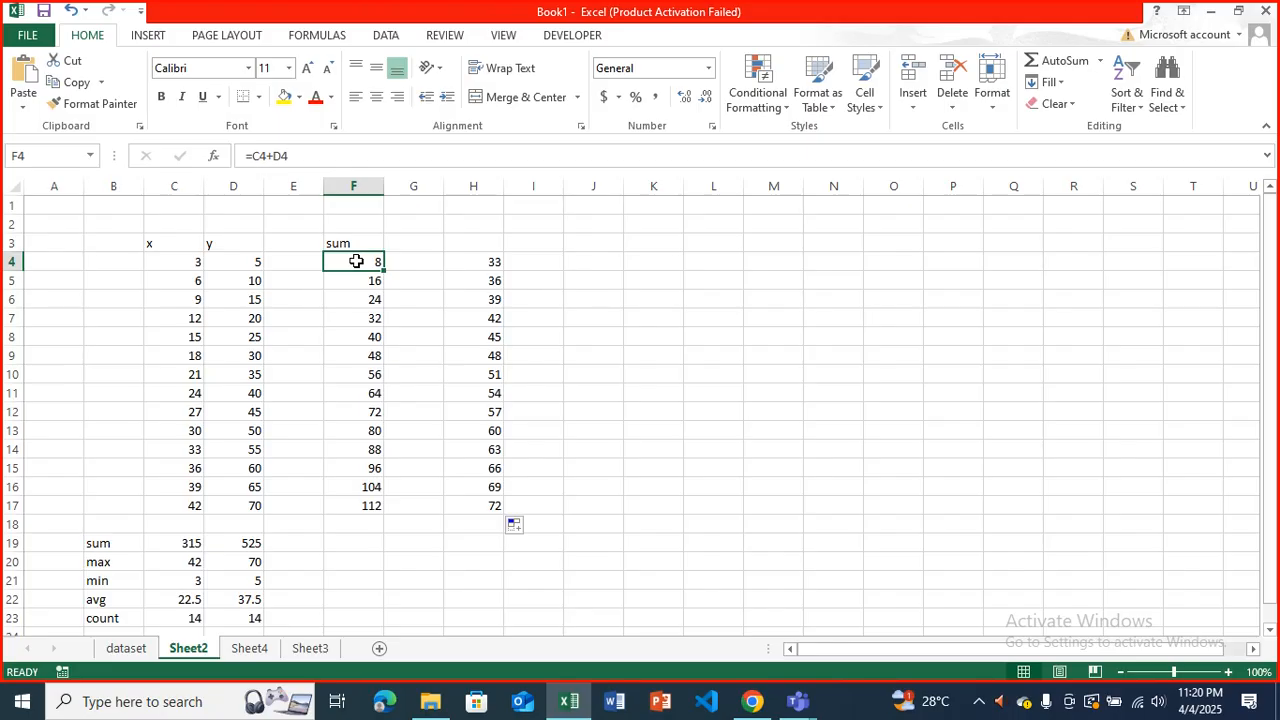
left_click(319, 160)
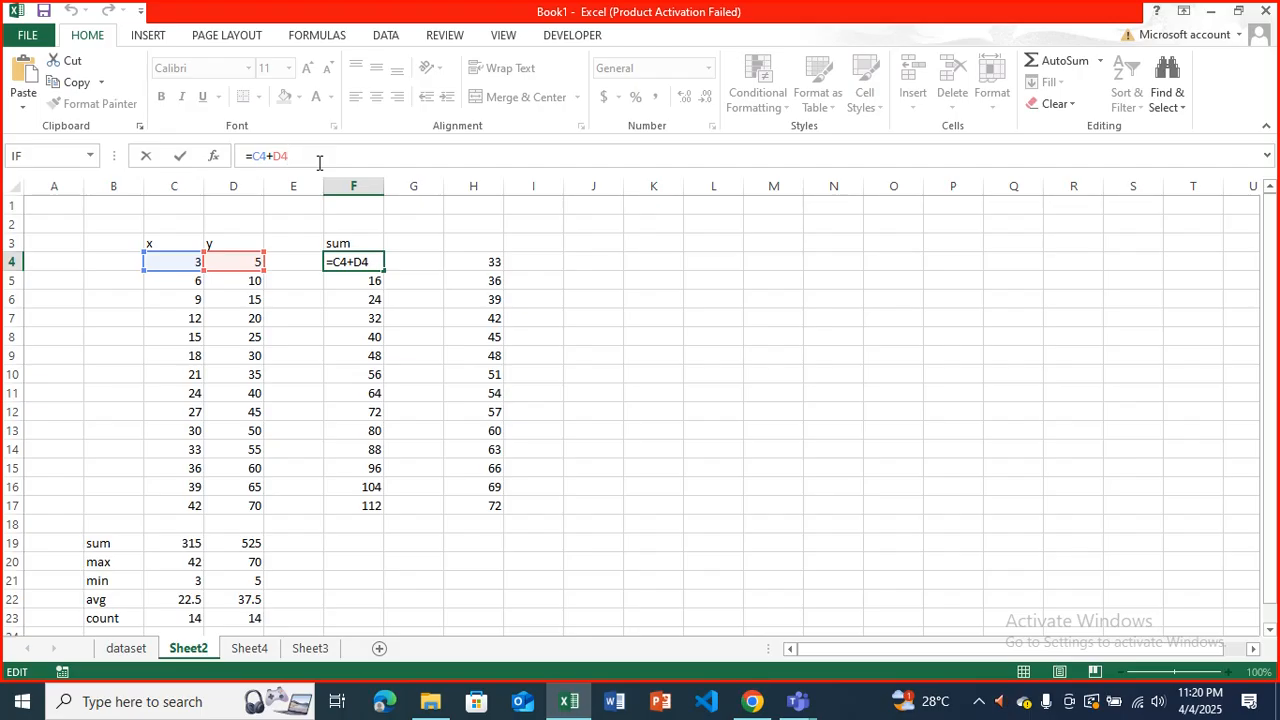
key("Return")
left_click(319, 160)
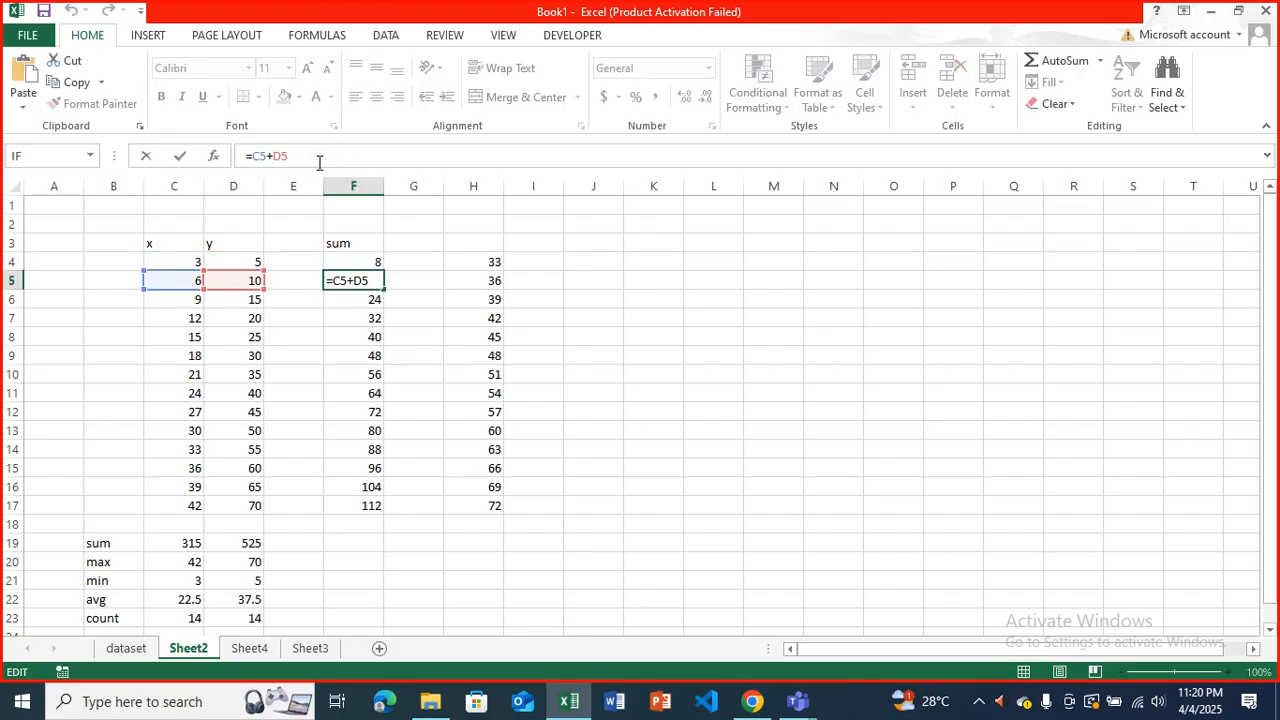
key("Return")
left_click(271, 151)
left_click(337, 274)
left_click(336, 275)
left_click(335, 276)
left_click(432, 284)
left_click(432, 283)
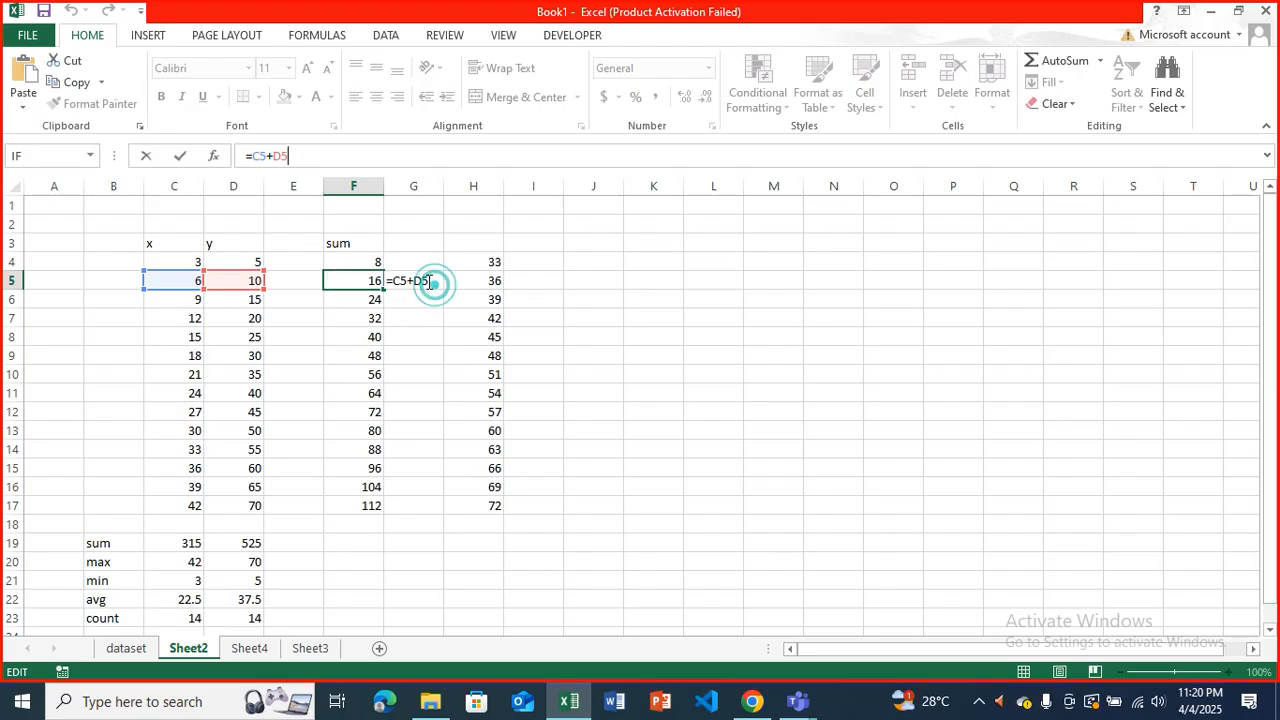
left_click(426, 281)
left_click(386, 283)
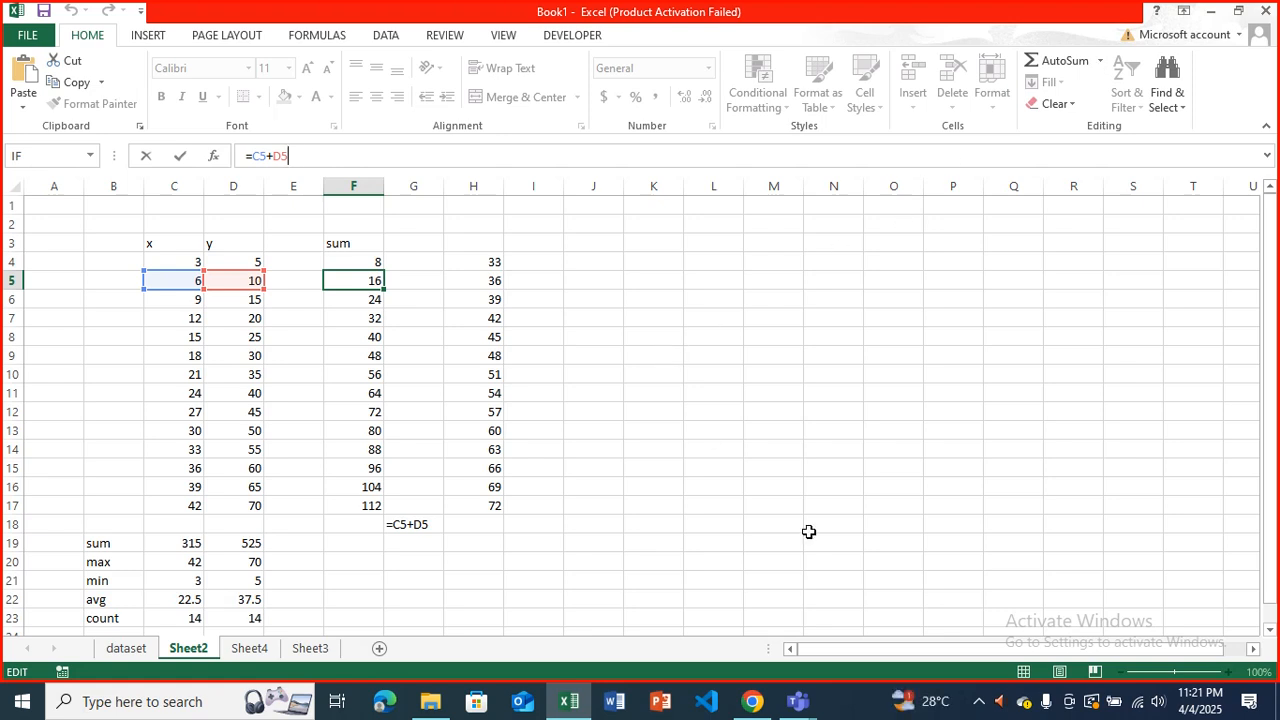
left_click(391, 497)
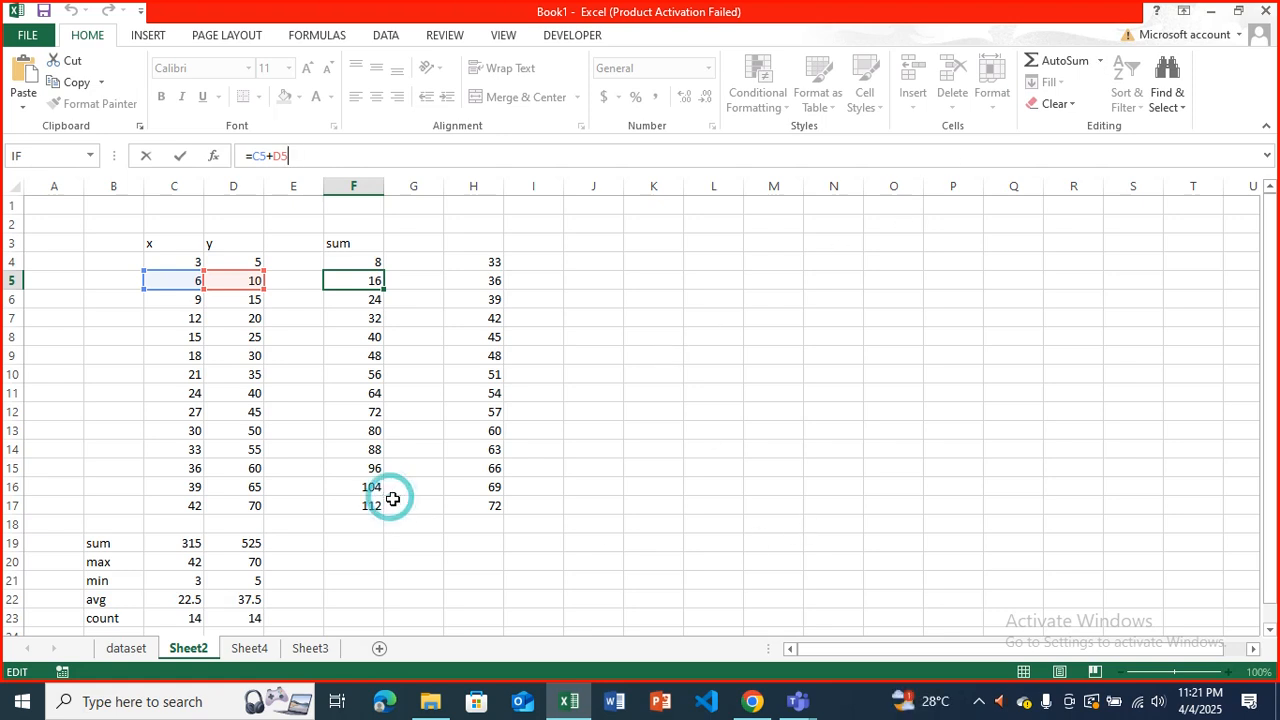
left_click(369, 386)
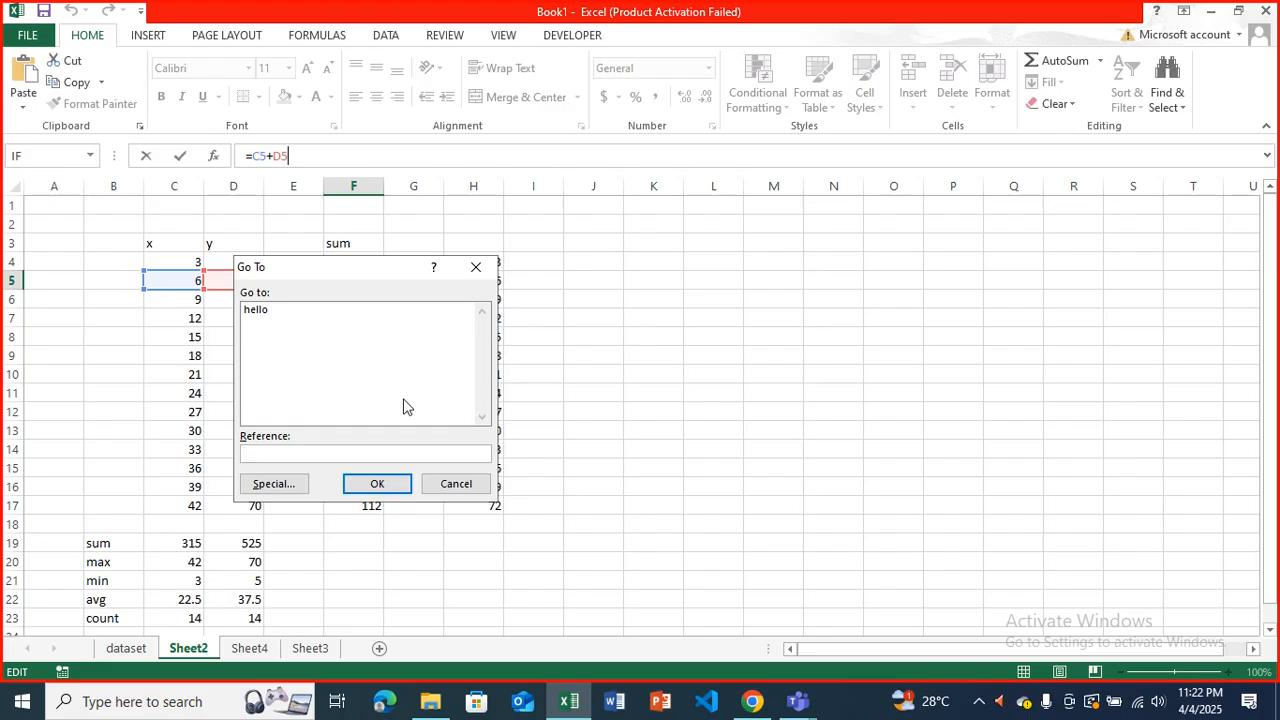
left_click(403, 483)
left_click(645, 398)
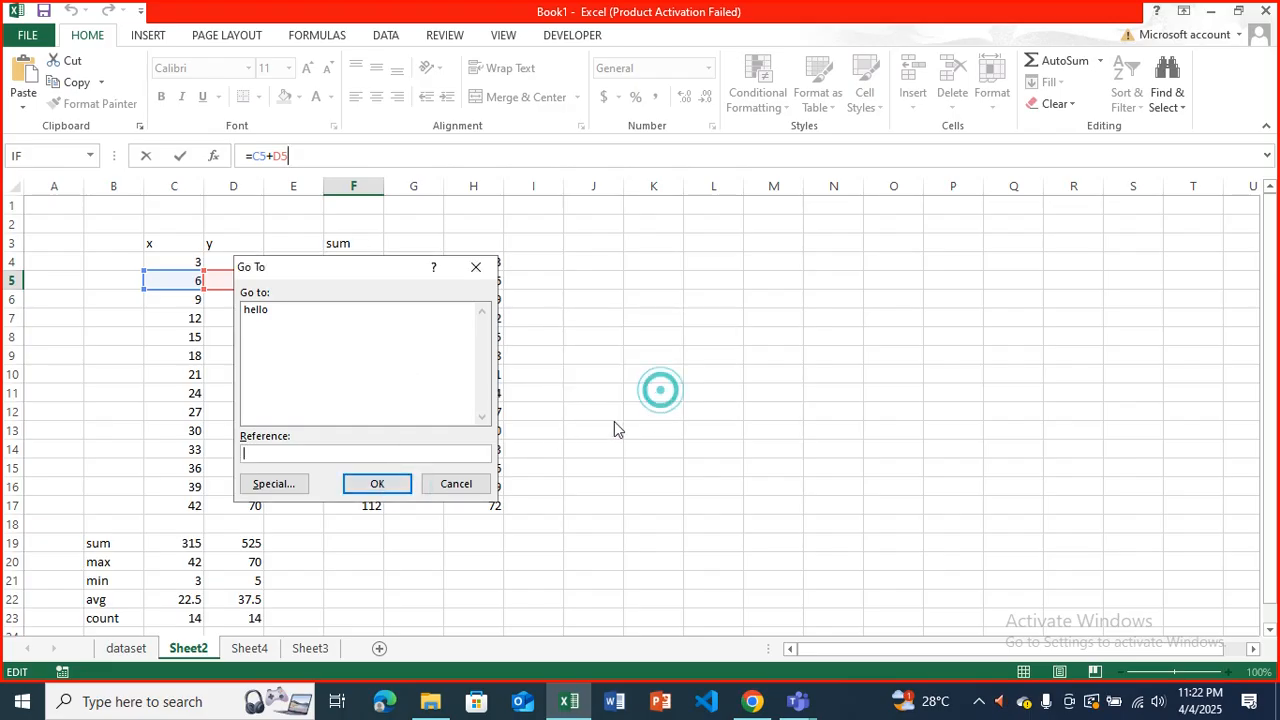
left_click(456, 483)
left_click(292, 156)
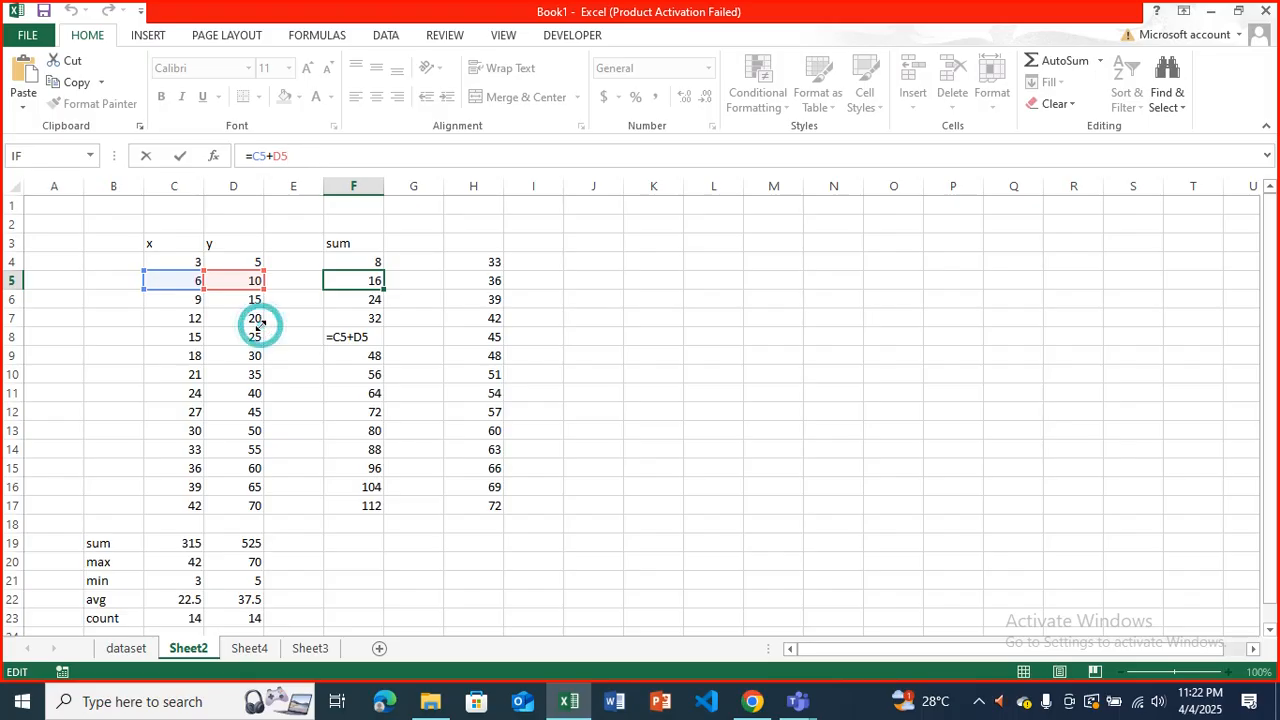
left_click(164, 37)
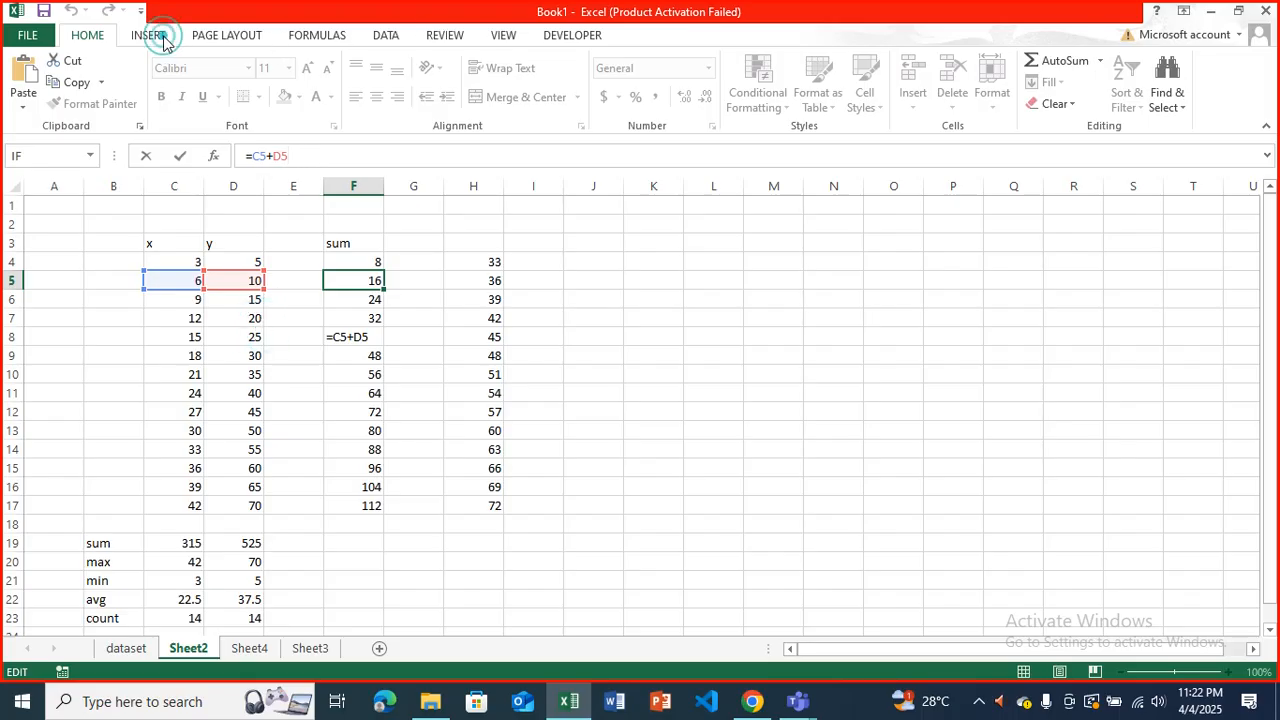
left_click(164, 37)
left_click(164, 37)
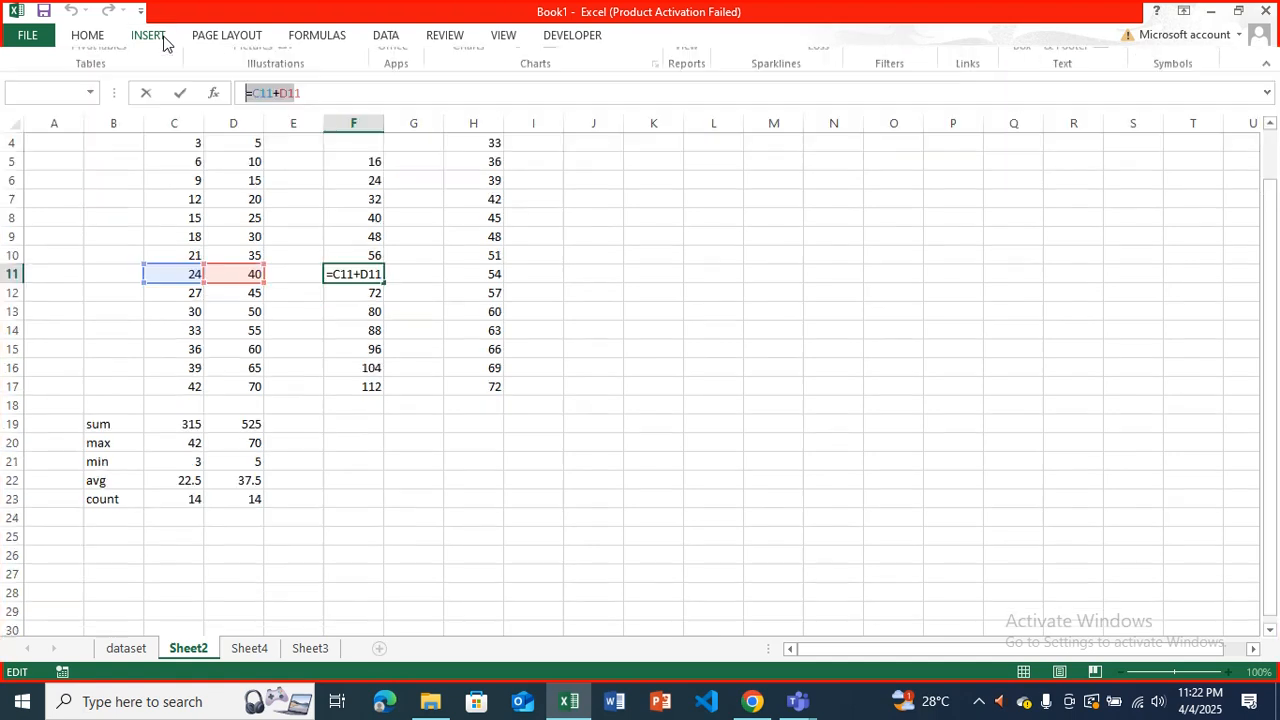
left_click(110, 41)
left_click(110, 41)
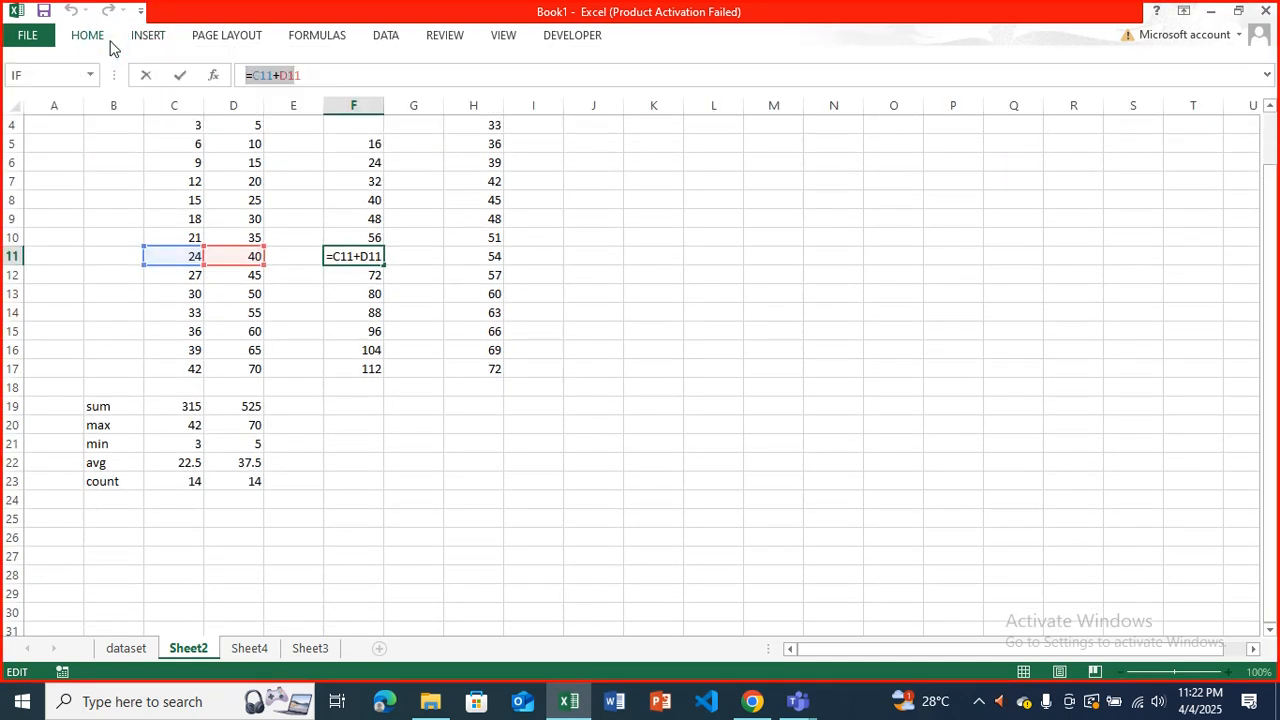
left_click(110, 44)
left_click(414, 266)
left_click(88, 36)
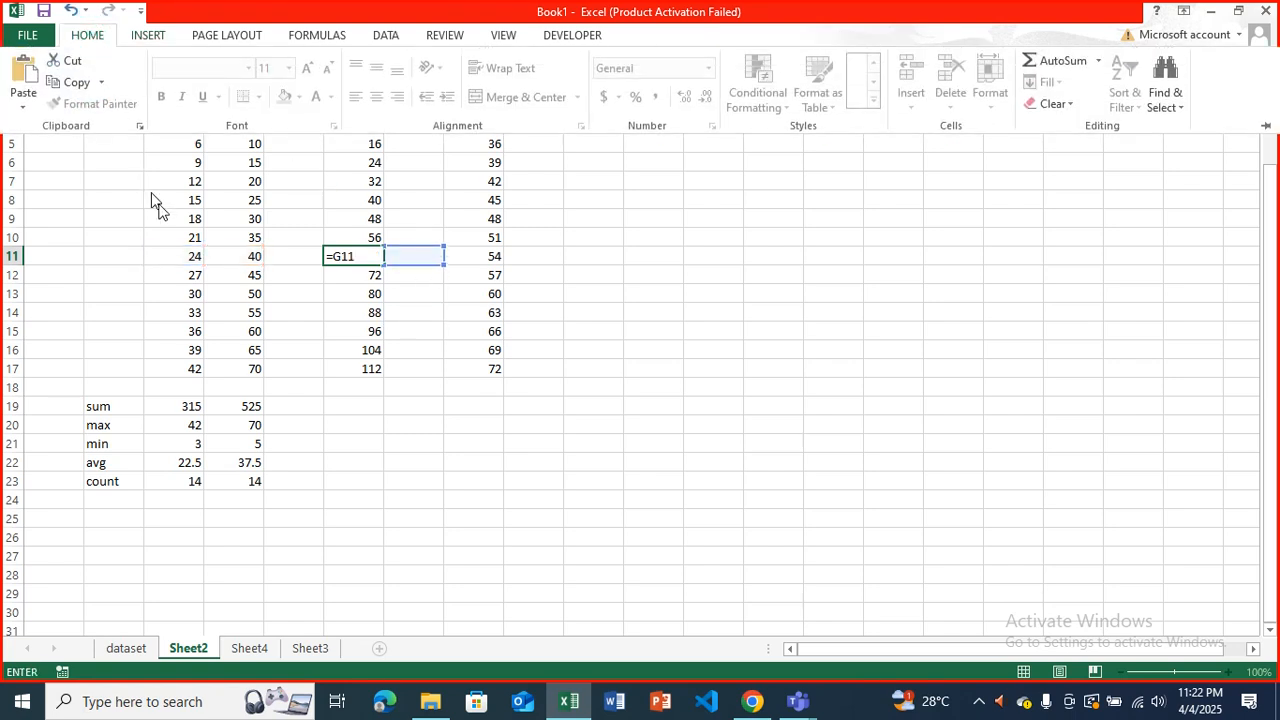
left_click(1268, 125)
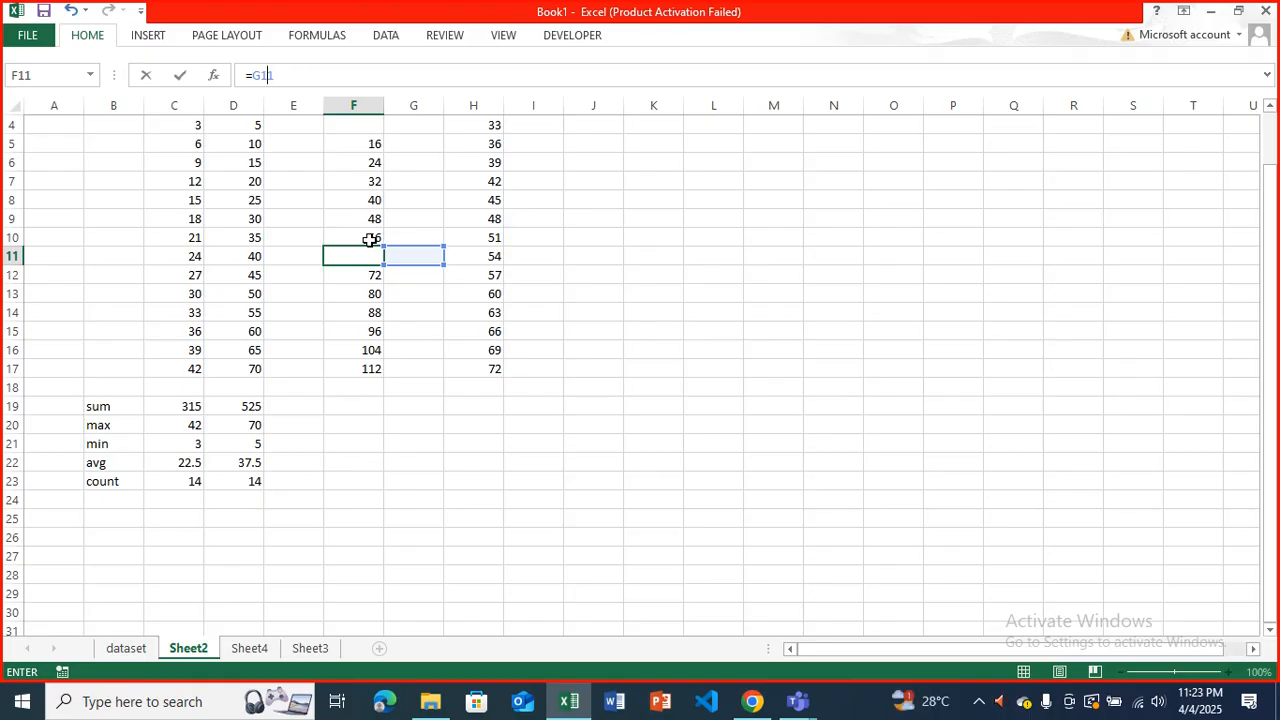
left_click(258, 652)
mouse_move(565, 700)
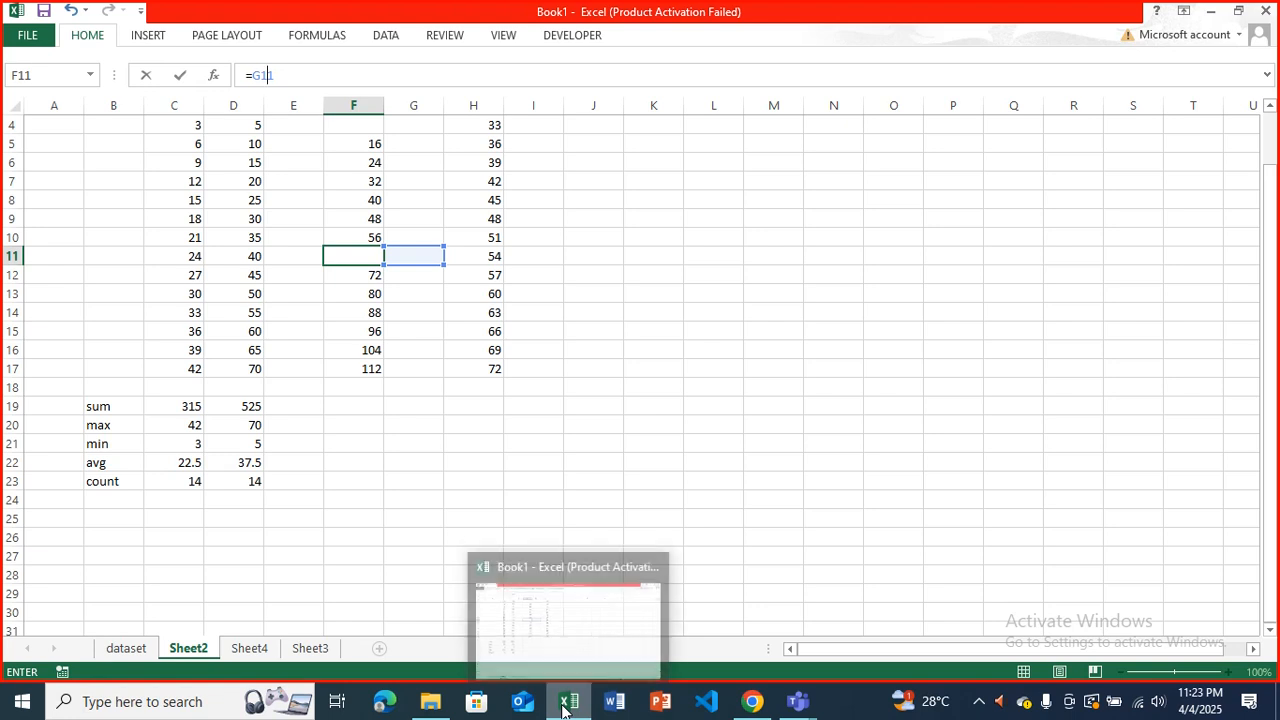
left_click(555, 636)
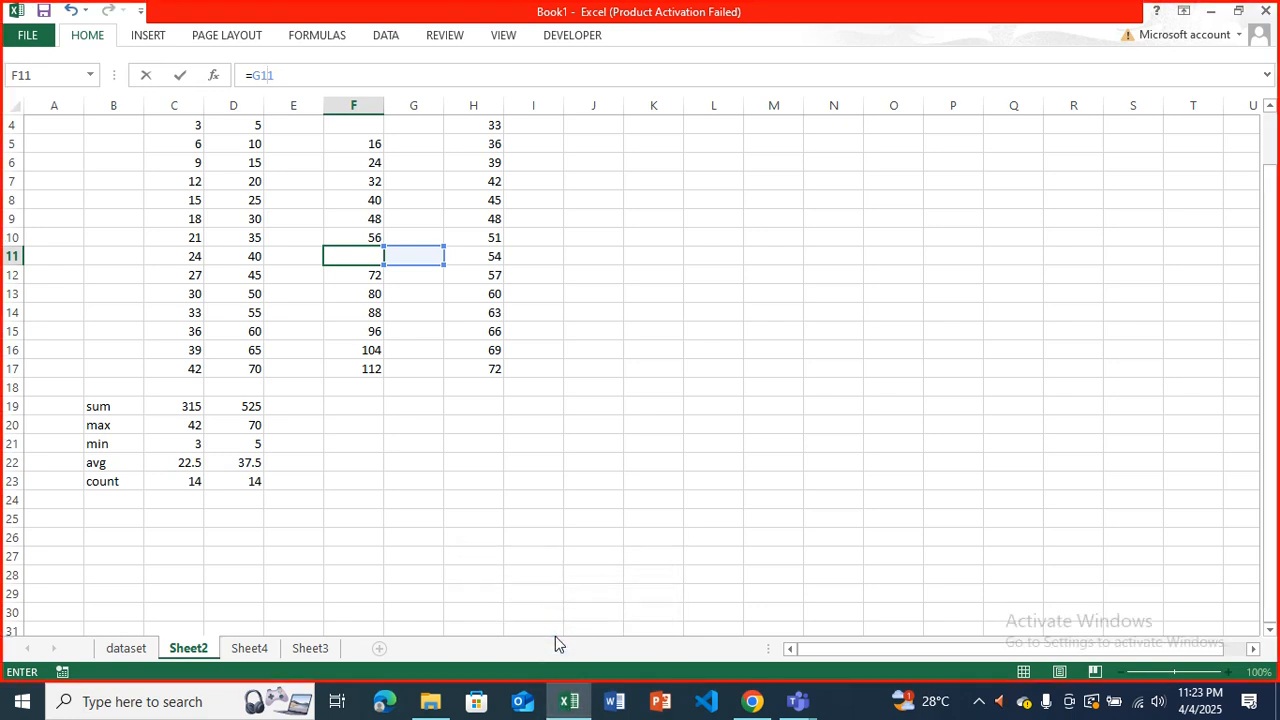
left_click(30, 38)
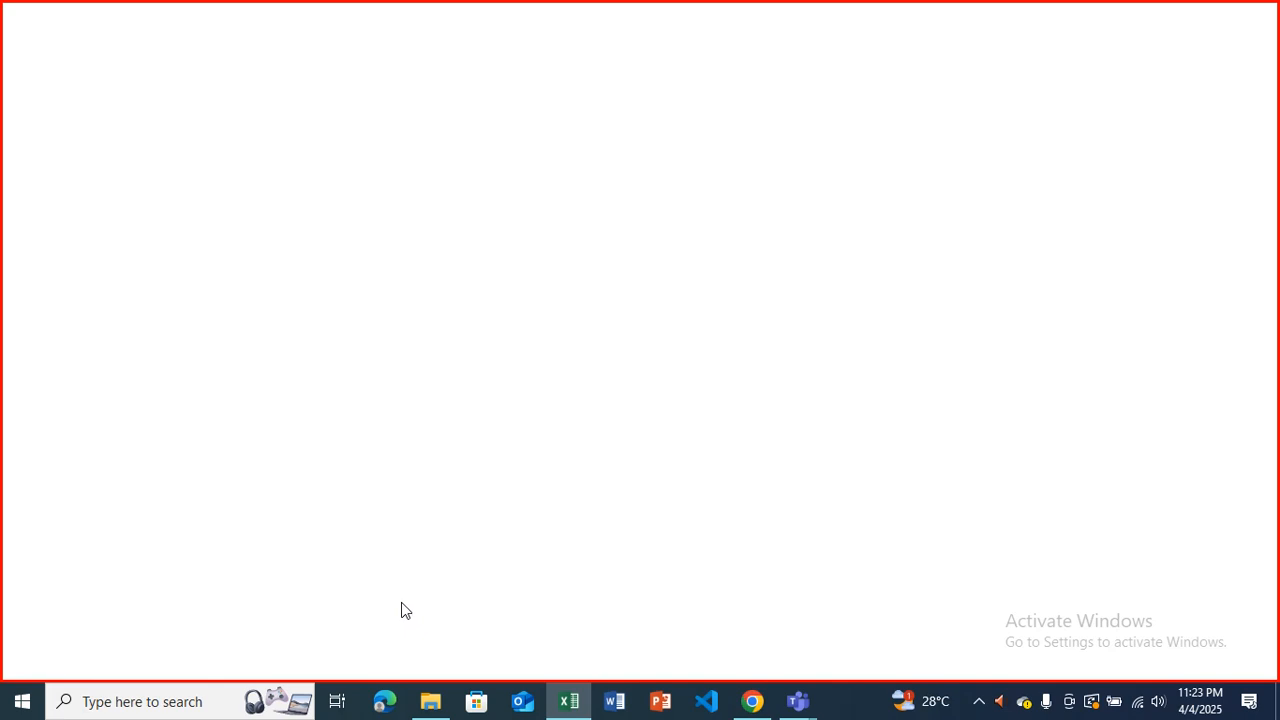
left_click(568, 703)
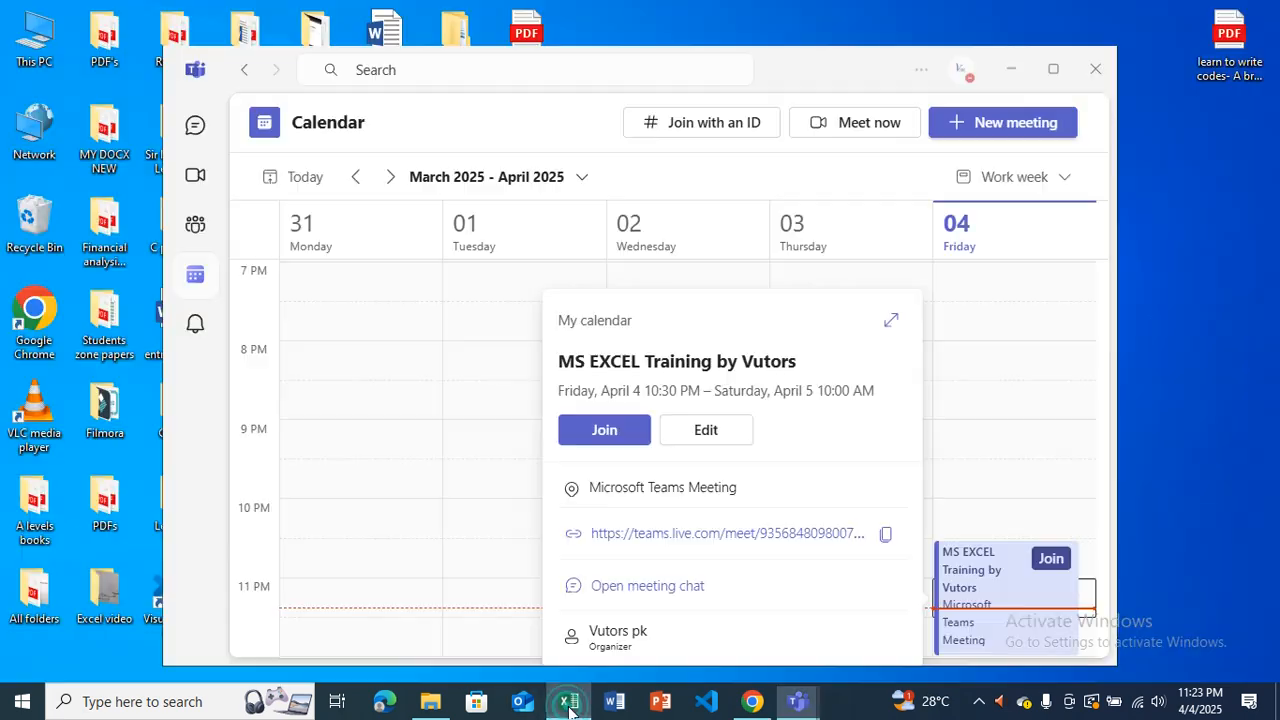
left_click(568, 703)
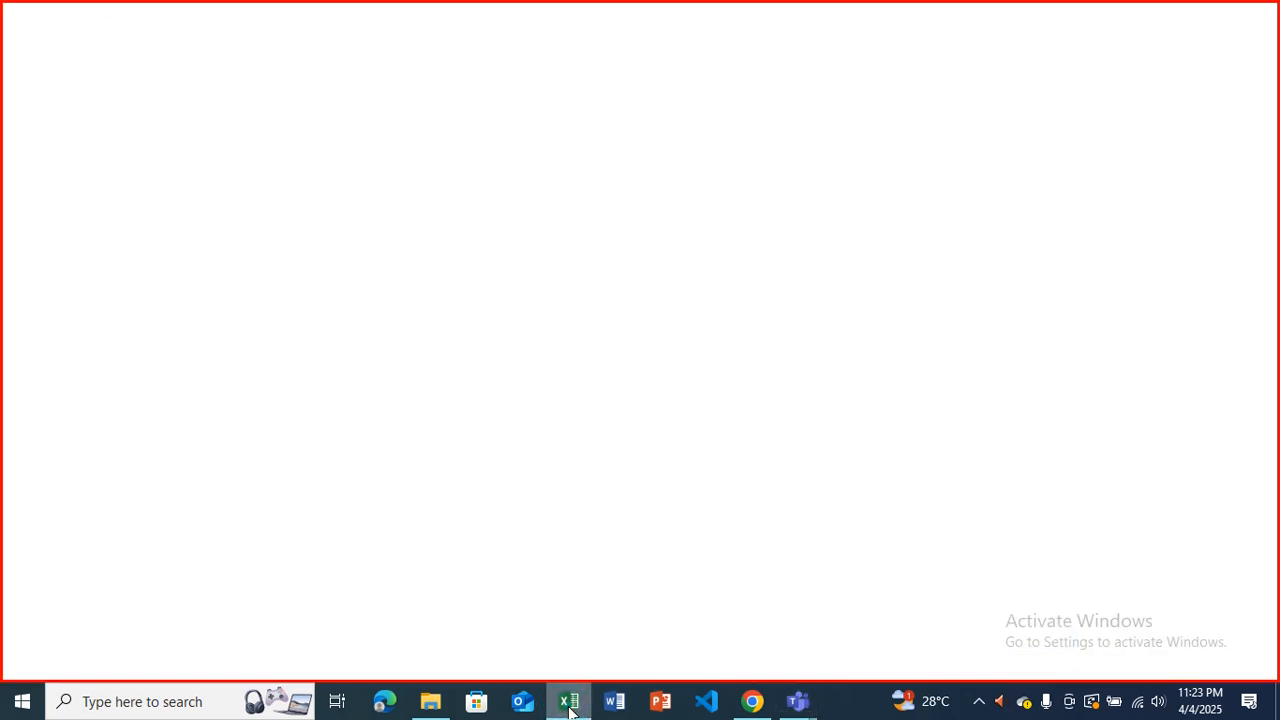
Close the workbook, saving its changes to the Desktop as Book1.xlsx in Excel Workbook format.
right_click(570, 705)
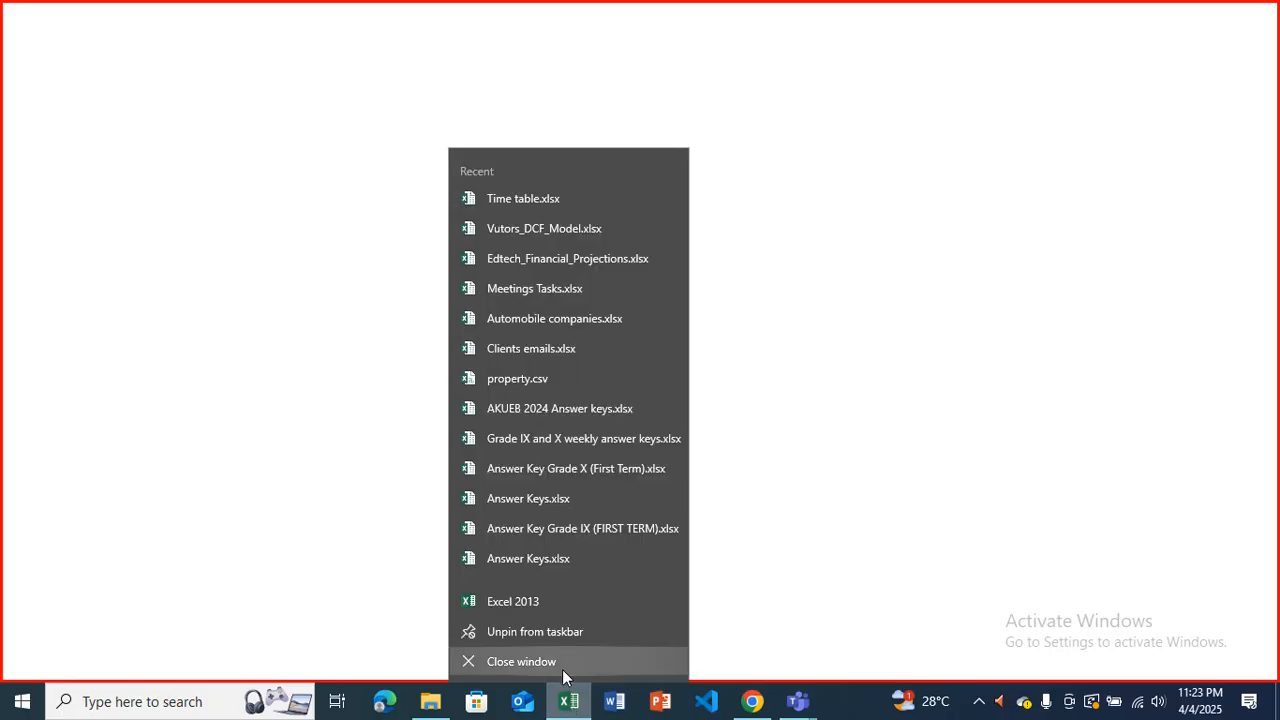
left_click(562, 669)
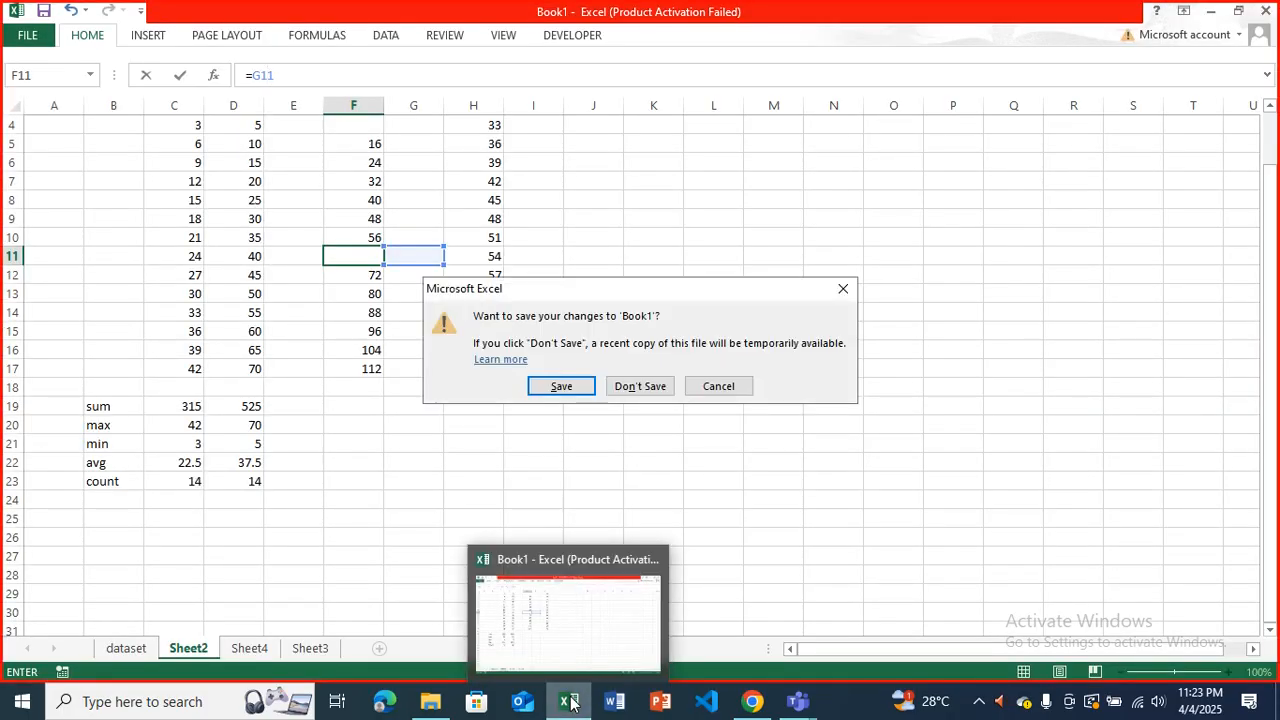
left_click(562, 385)
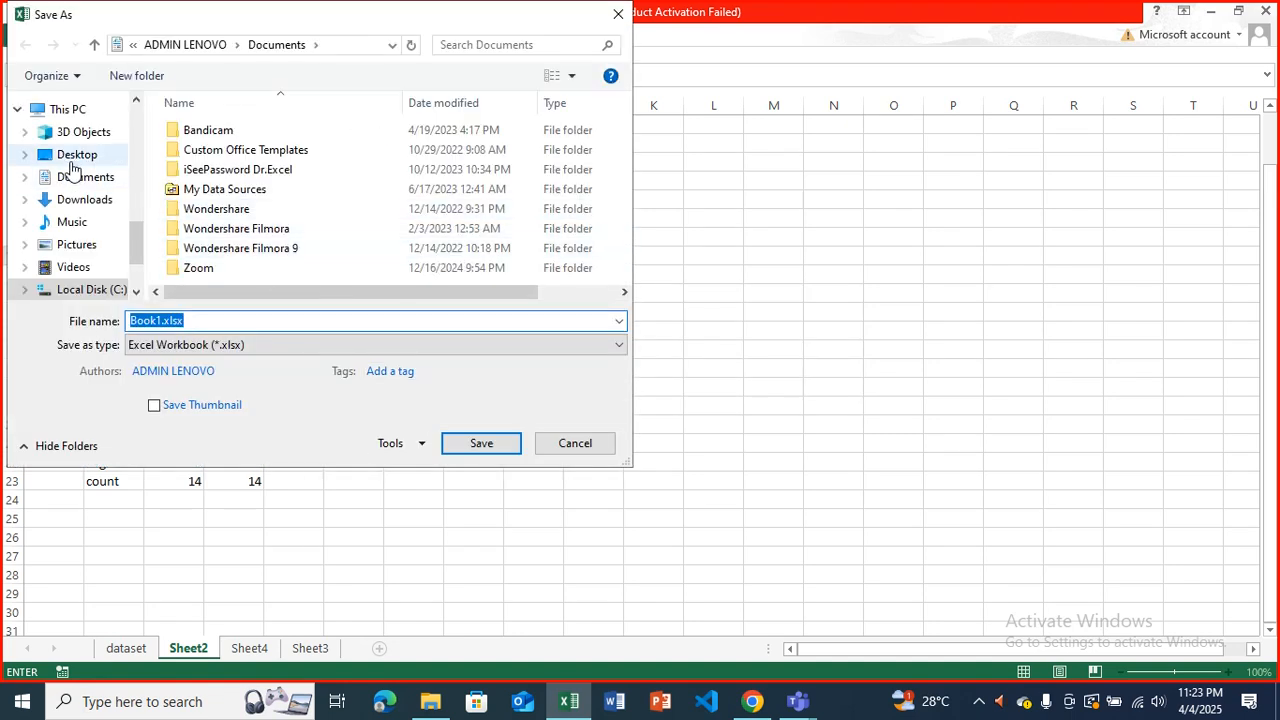
left_click(74, 158)
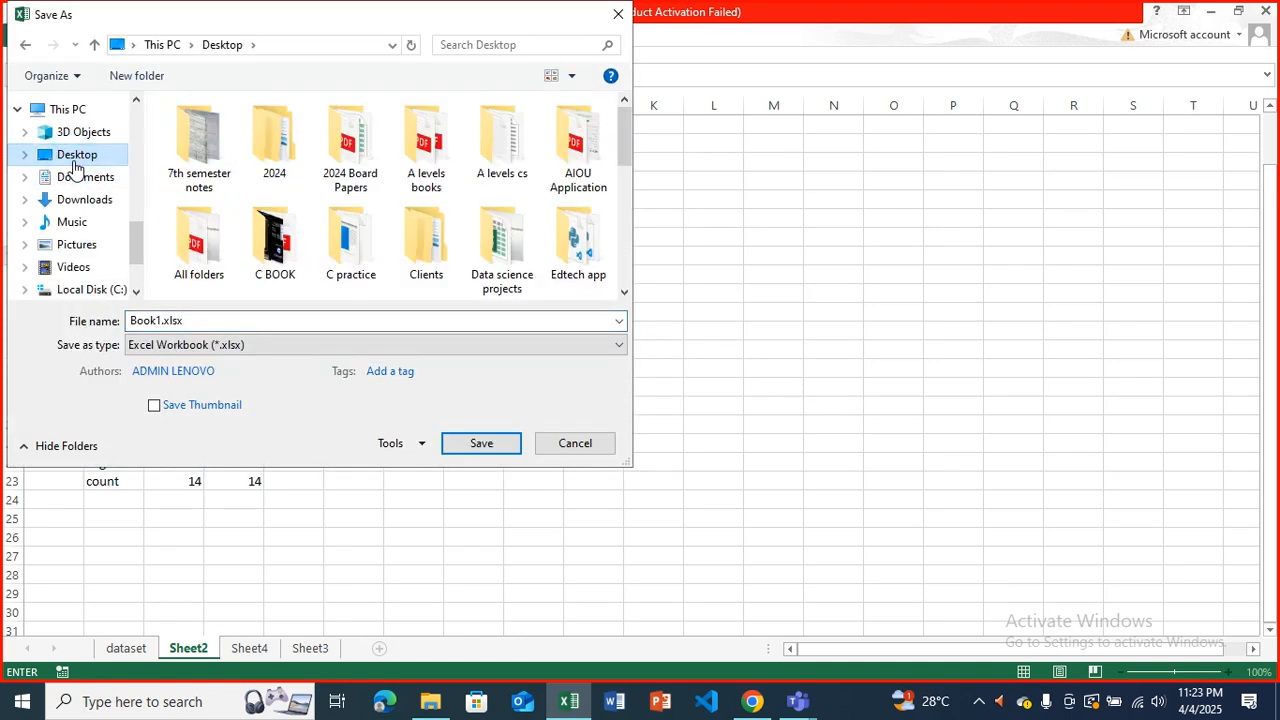
left_click(460, 443)
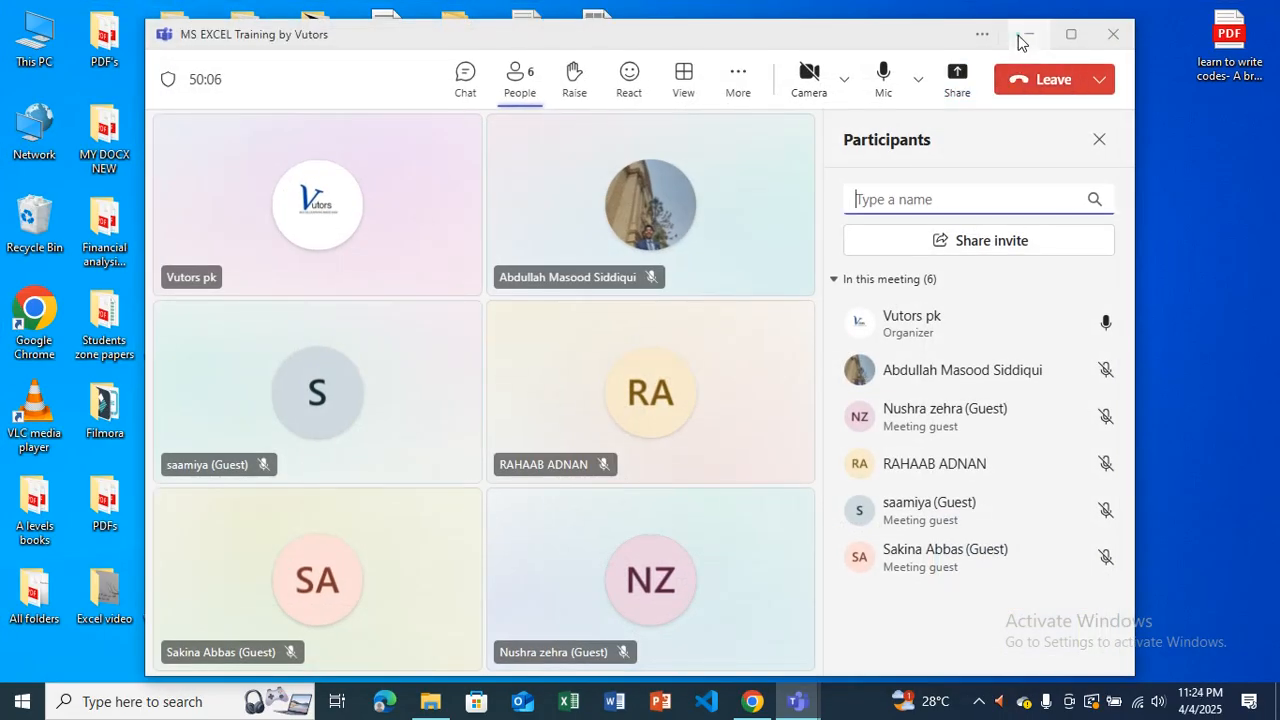
Minimize the open meeting windows, reopen Book1.xlsx from the desktop and go to Sheet2.
left_click(1021, 41)
left_click(1007, 70)
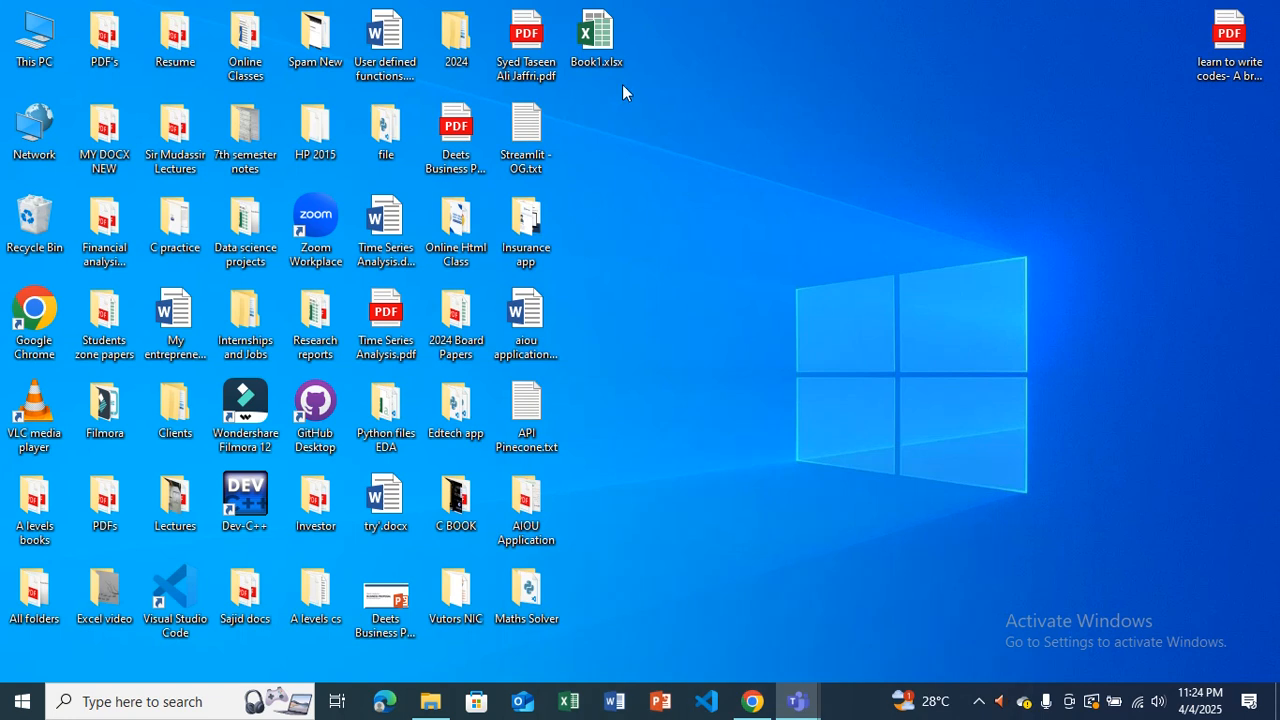
double_click(614, 54)
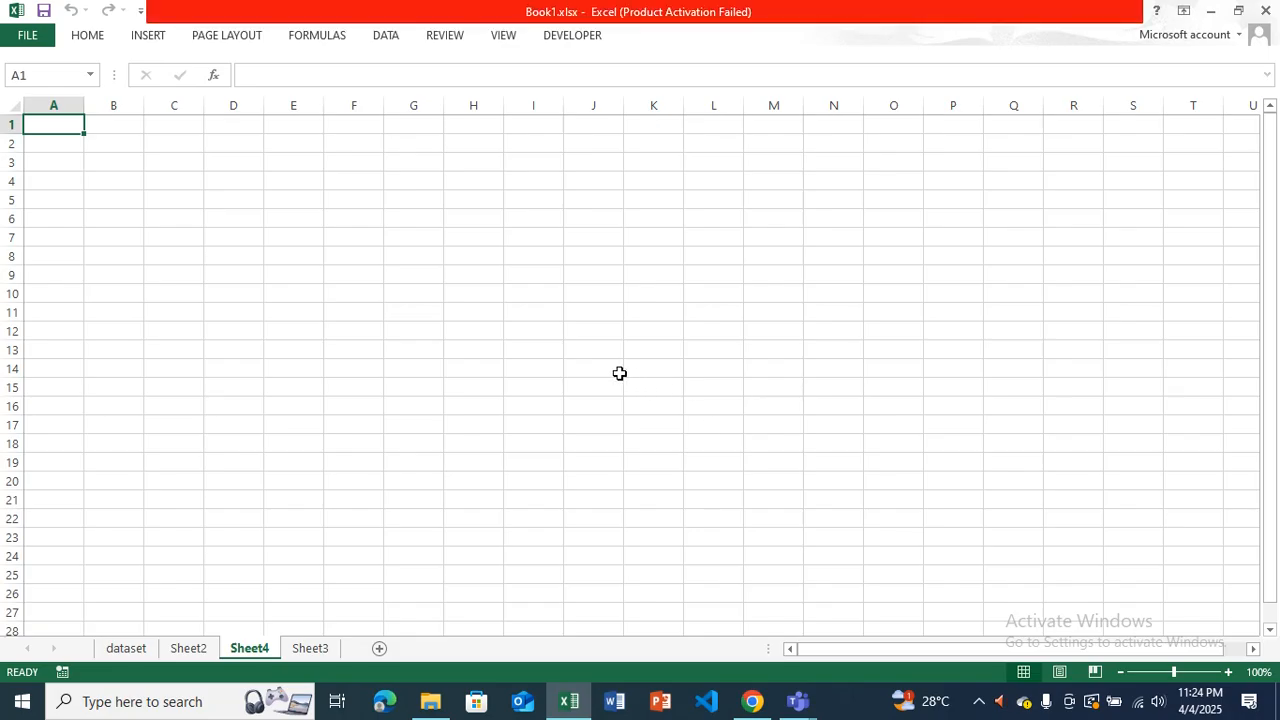
left_click(829, 529)
left_click(145, 649)
left_click(183, 649)
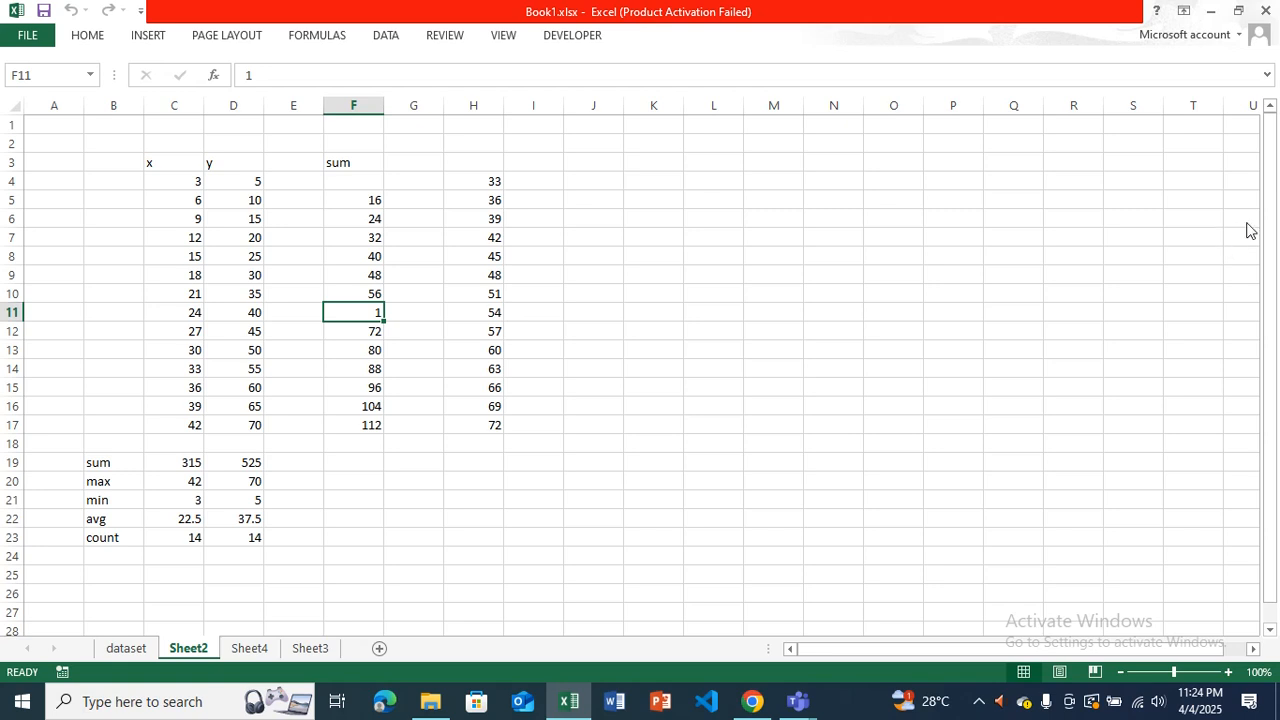
Switch to the Microsoft Teams meeting and share the Book1.xlsx Excel window without sound.
left_click(1212, 230)
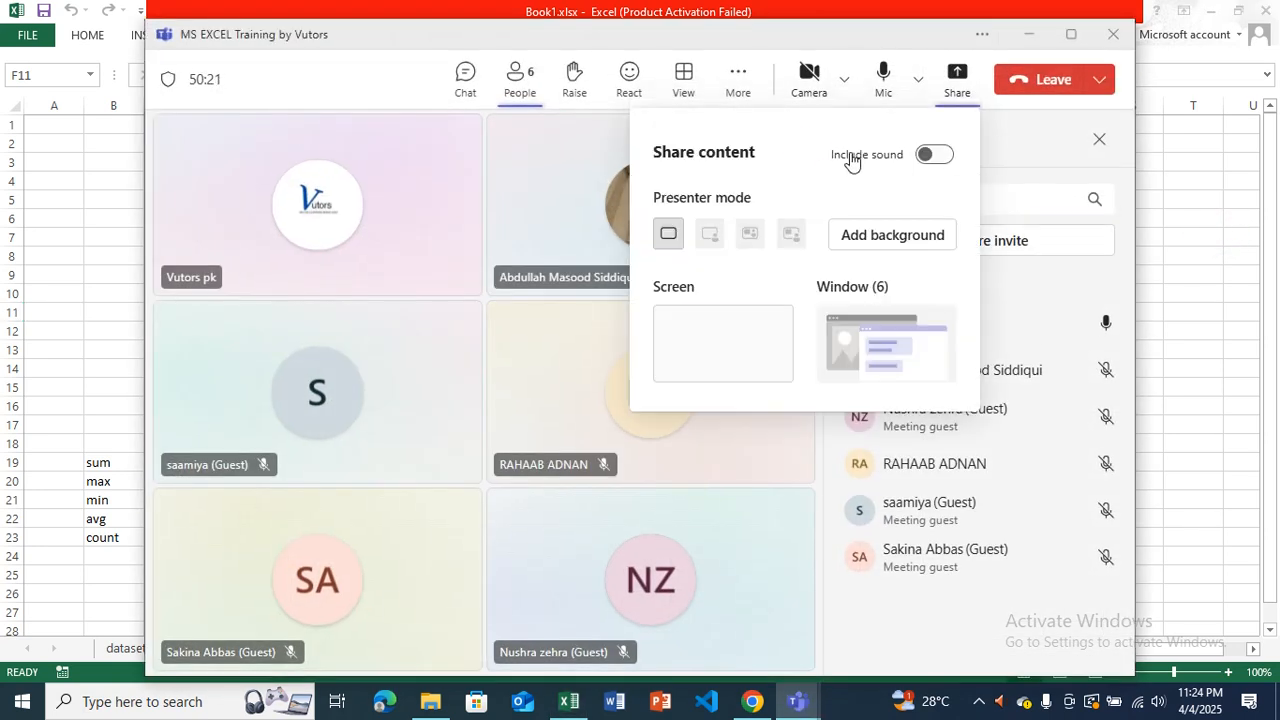
left_click(878, 340)
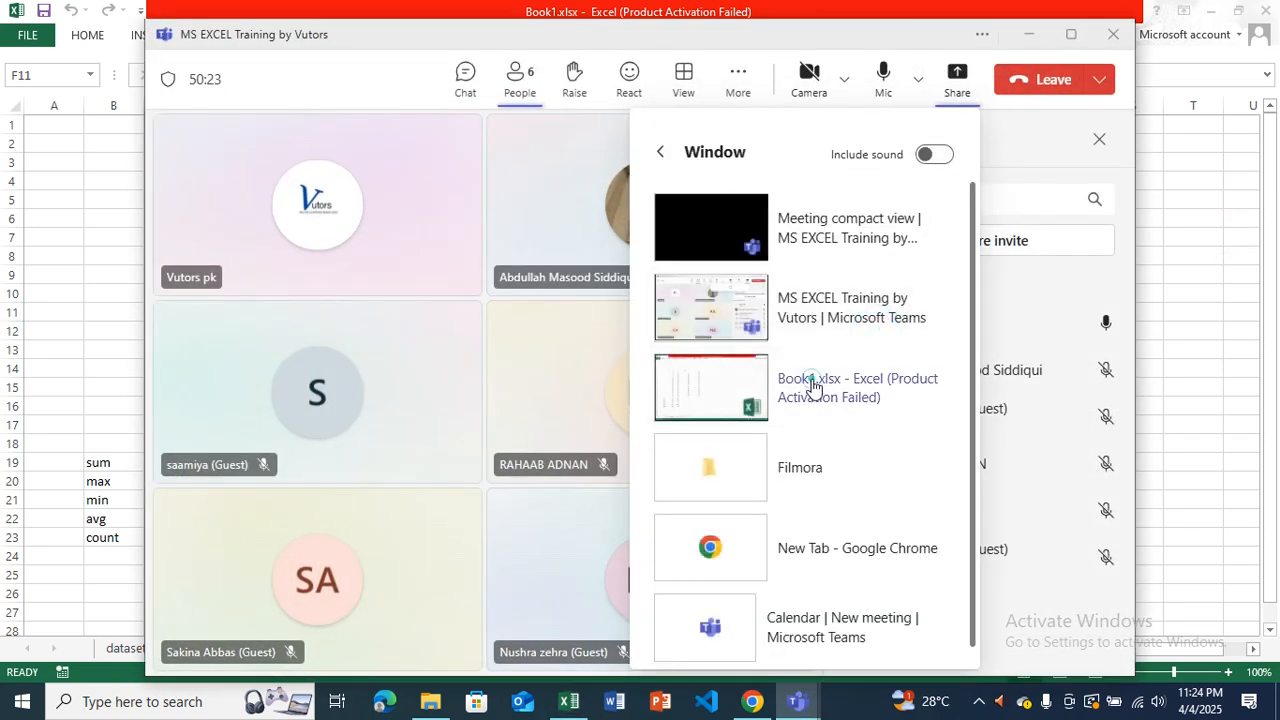
left_click(814, 386)
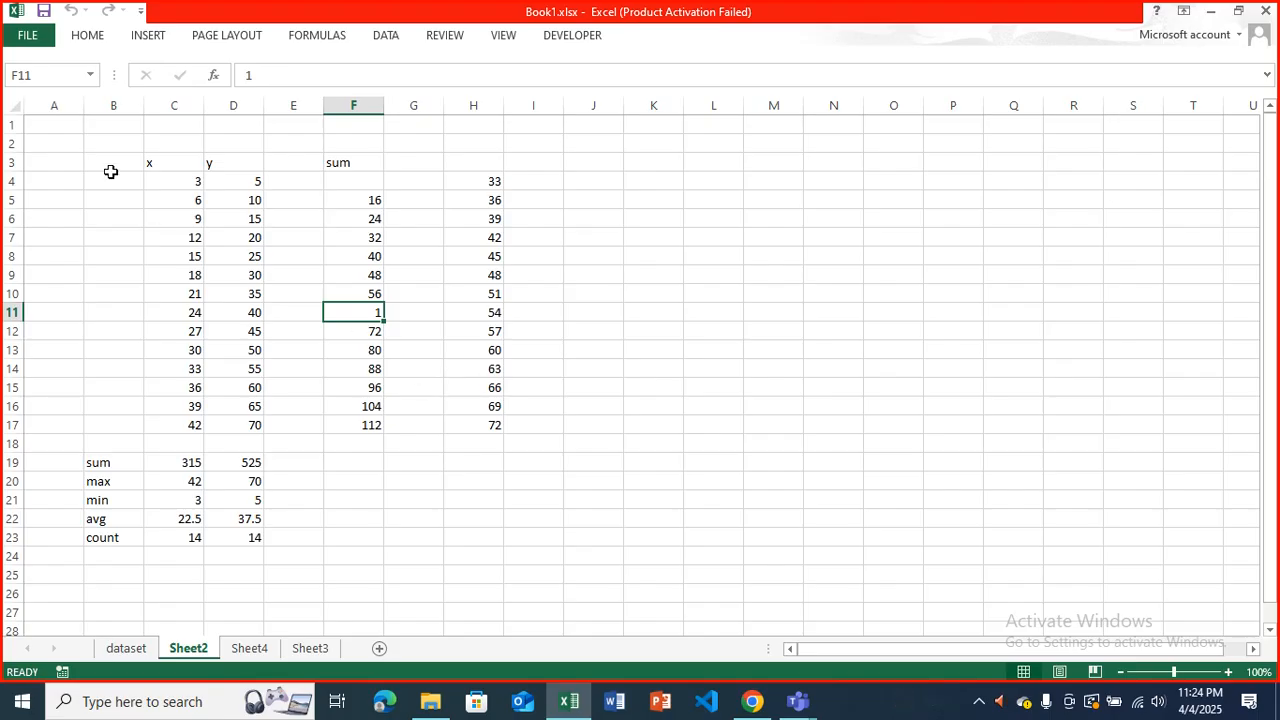
Expand the Home ribbon and pin it so it stays displayed above the worksheet.
left_click(90, 39)
left_click(89, 46)
left_click(1264, 128)
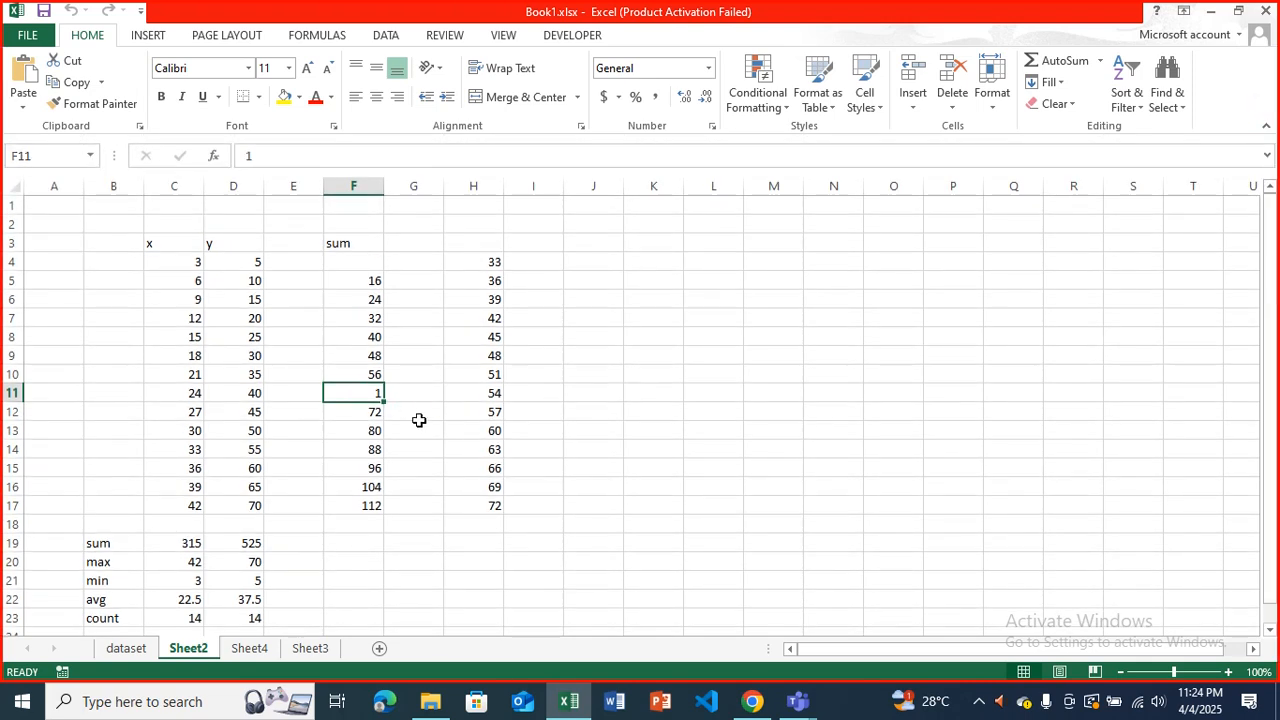
Clear the stray value in F11 and fill it with the sum formula copied down from F10.
key("BackSpace")
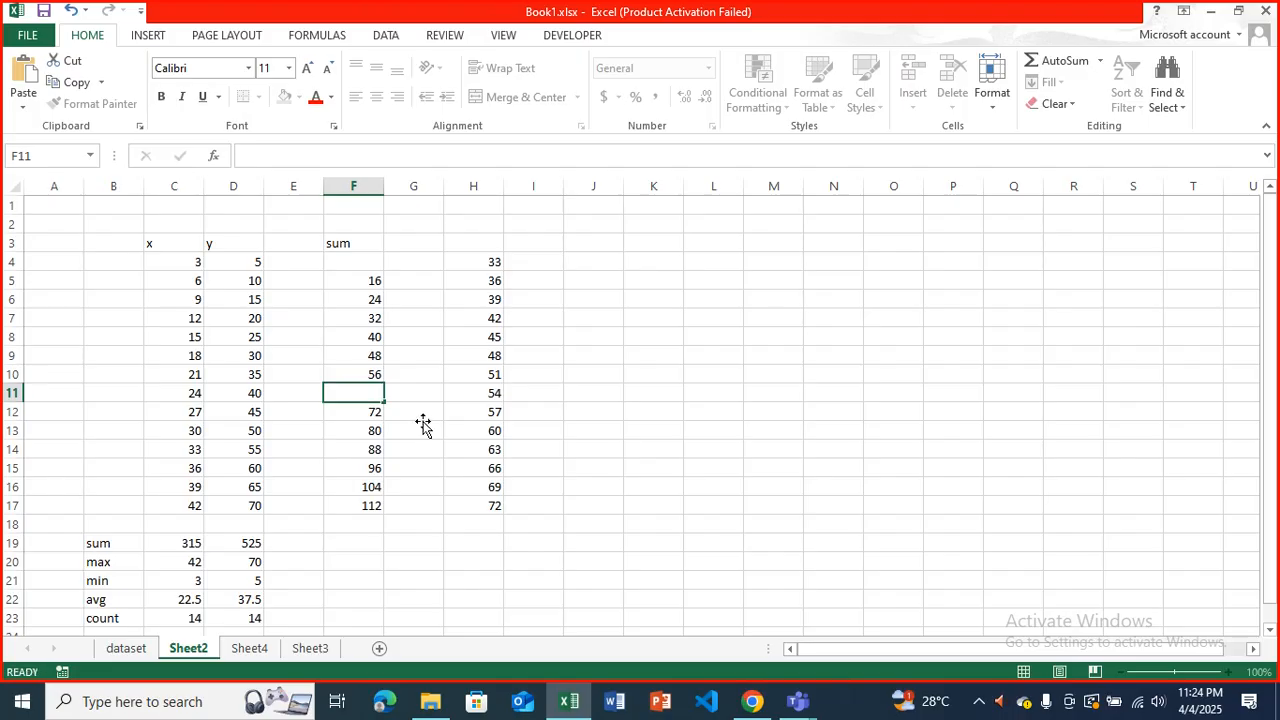
left_click(420, 423)
left_click(373, 374)
left_click_drag(386, 386, 384, 398)
left_click(575, 263)
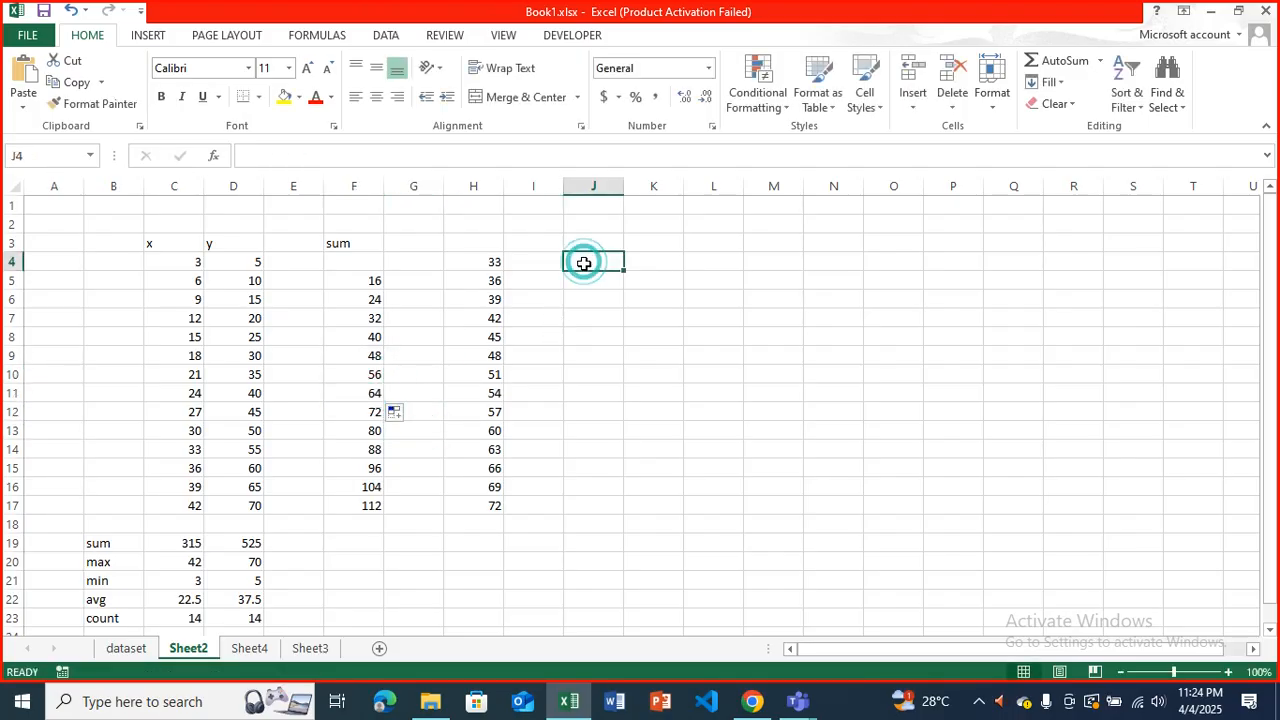
Enter the relative formula =C4+D5 in J4 and fill it down through J17.
type("=")
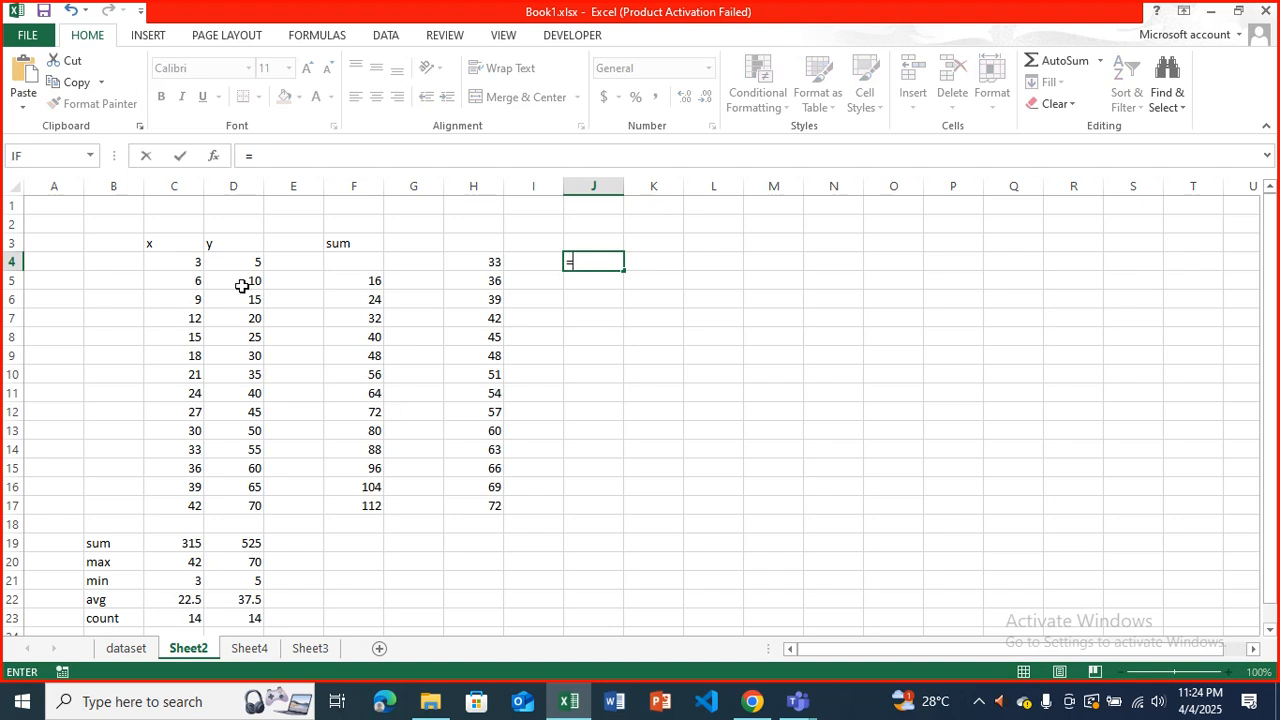
left_click(182, 263)
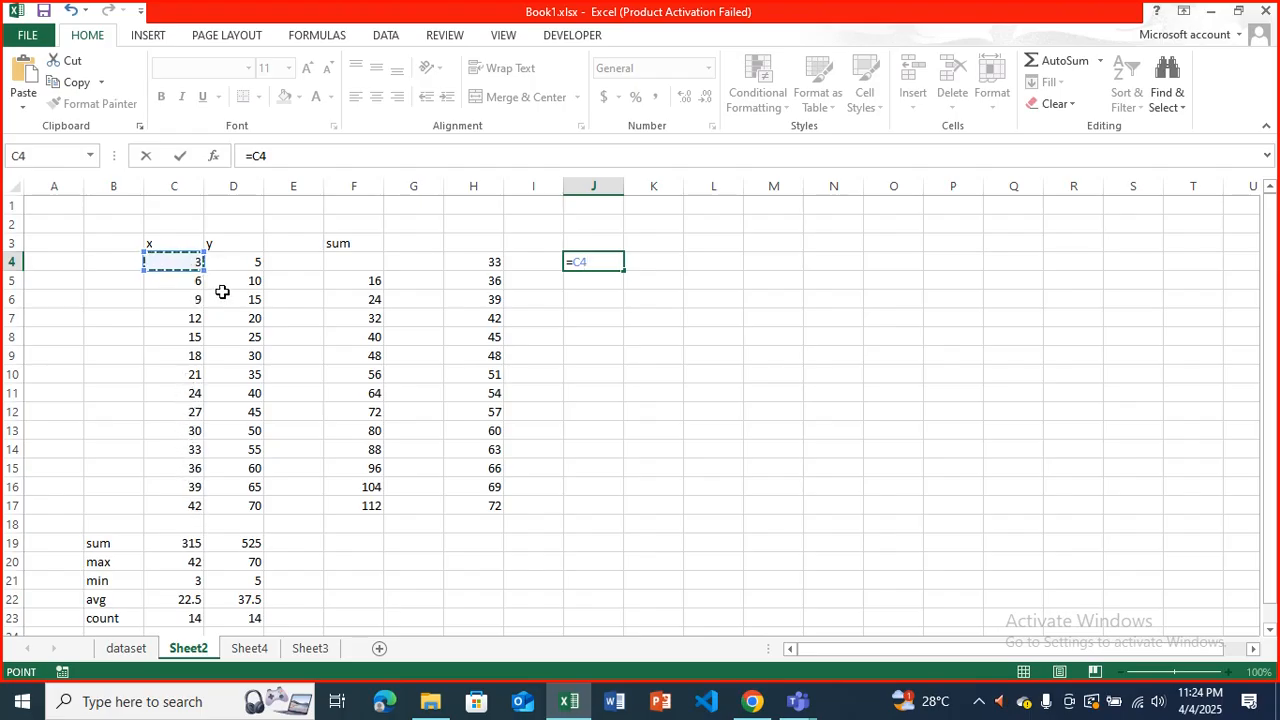
type("+")
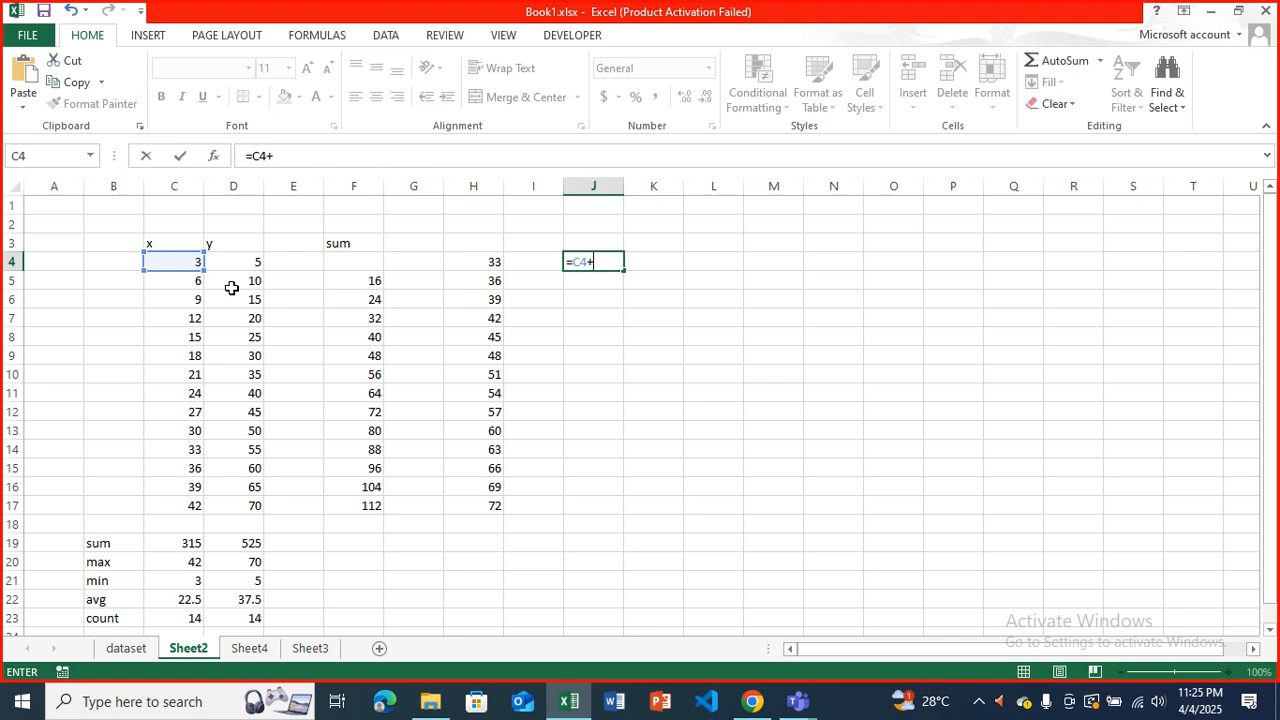
type("d5")
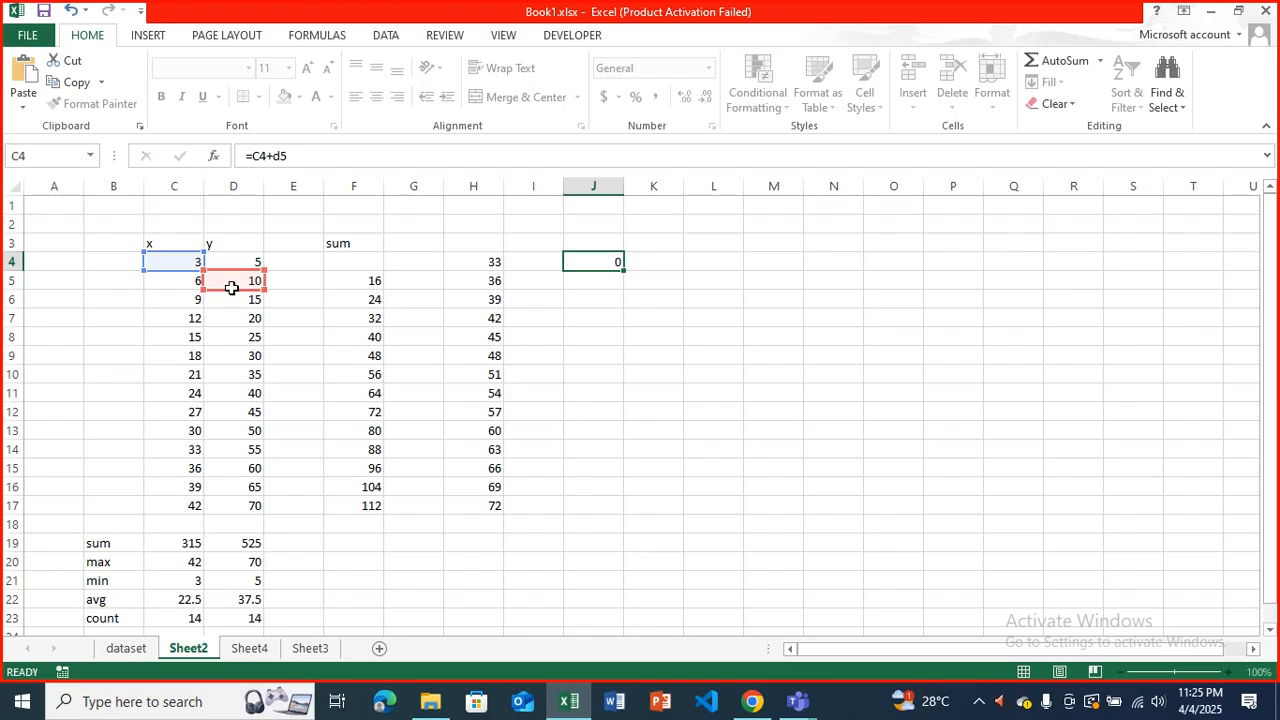
key("Left")
key("Right")
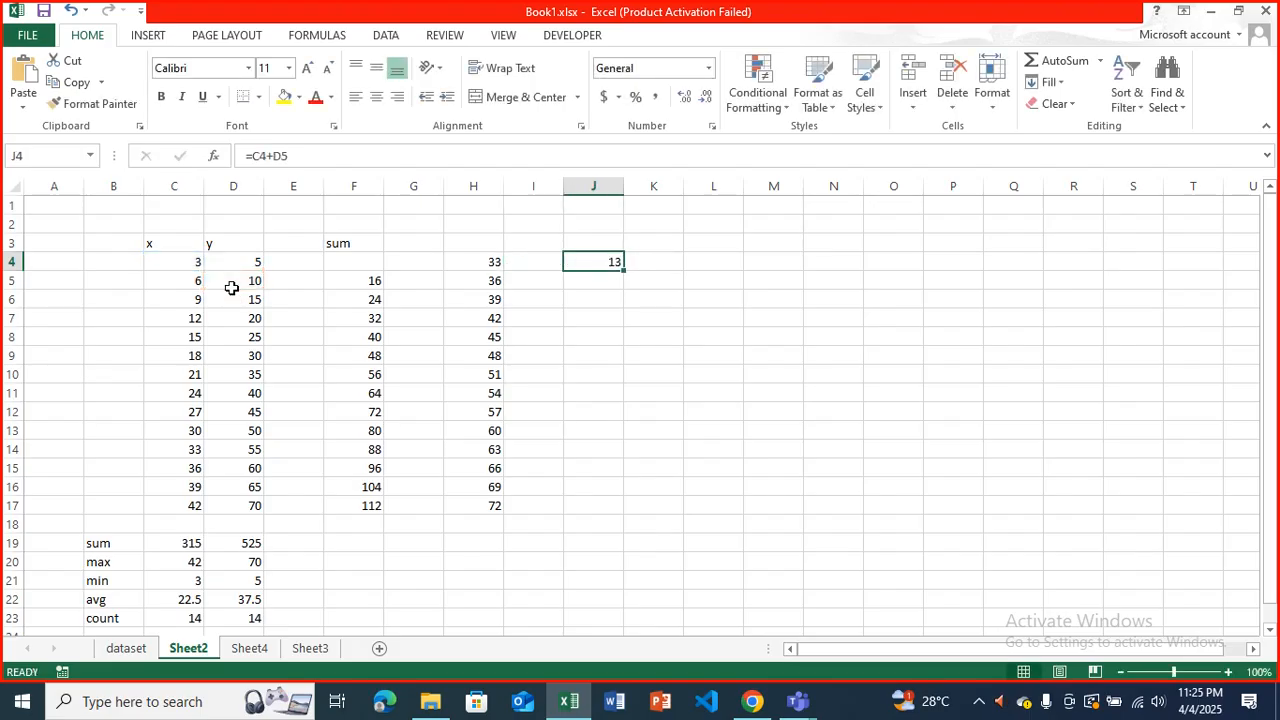
left_click_drag(625, 268, 634, 508)
Examine the formulas in J4 and J5 to see how the relative references shift when copied.
left_click(591, 282)
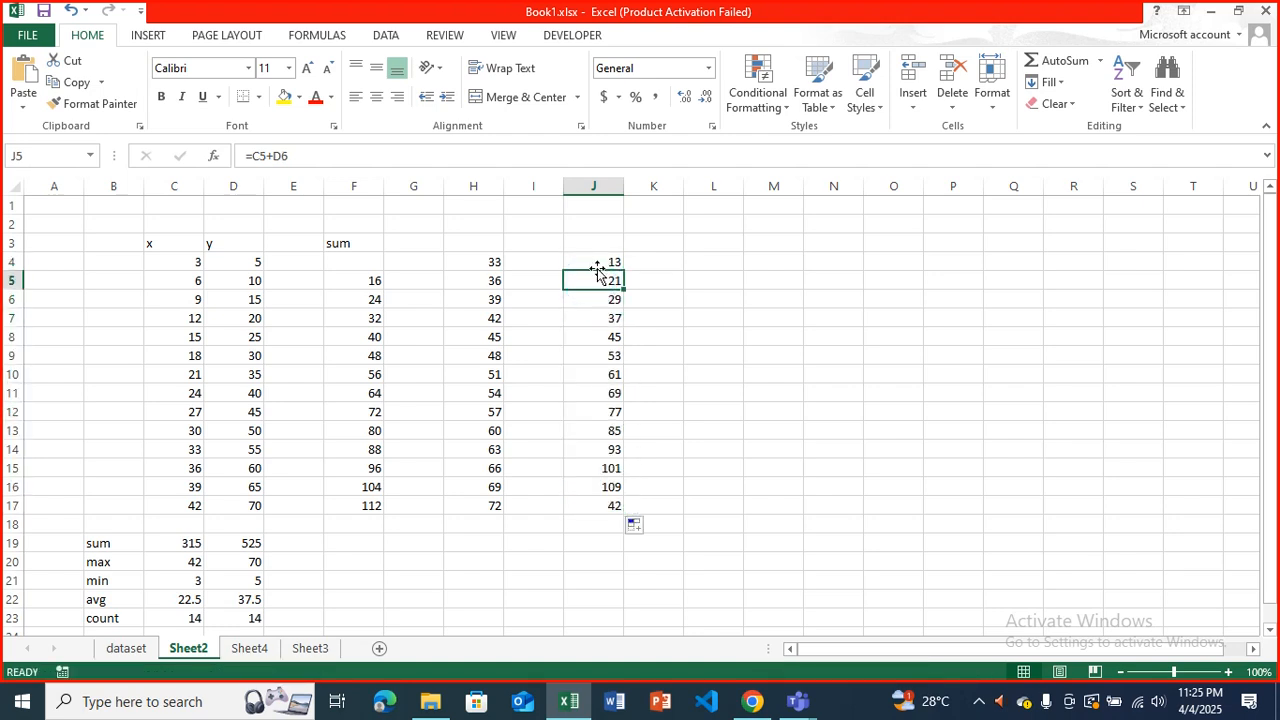
left_click(597, 262)
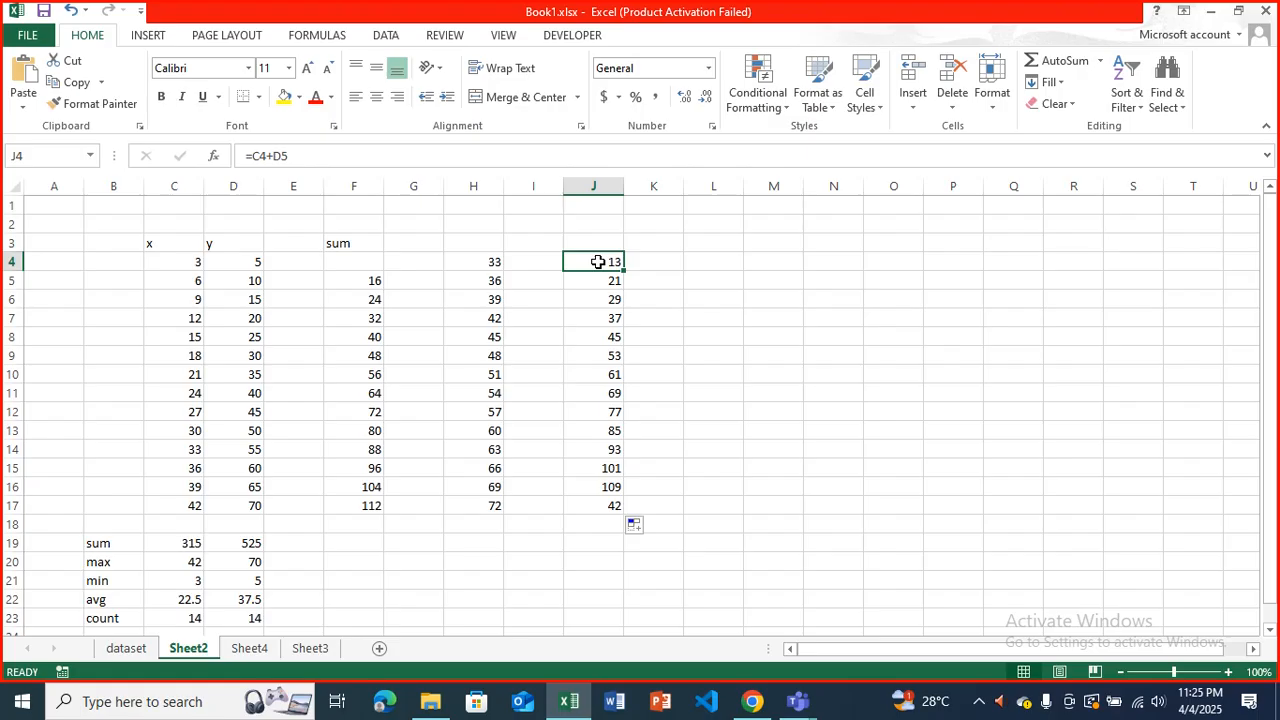
key("Down")
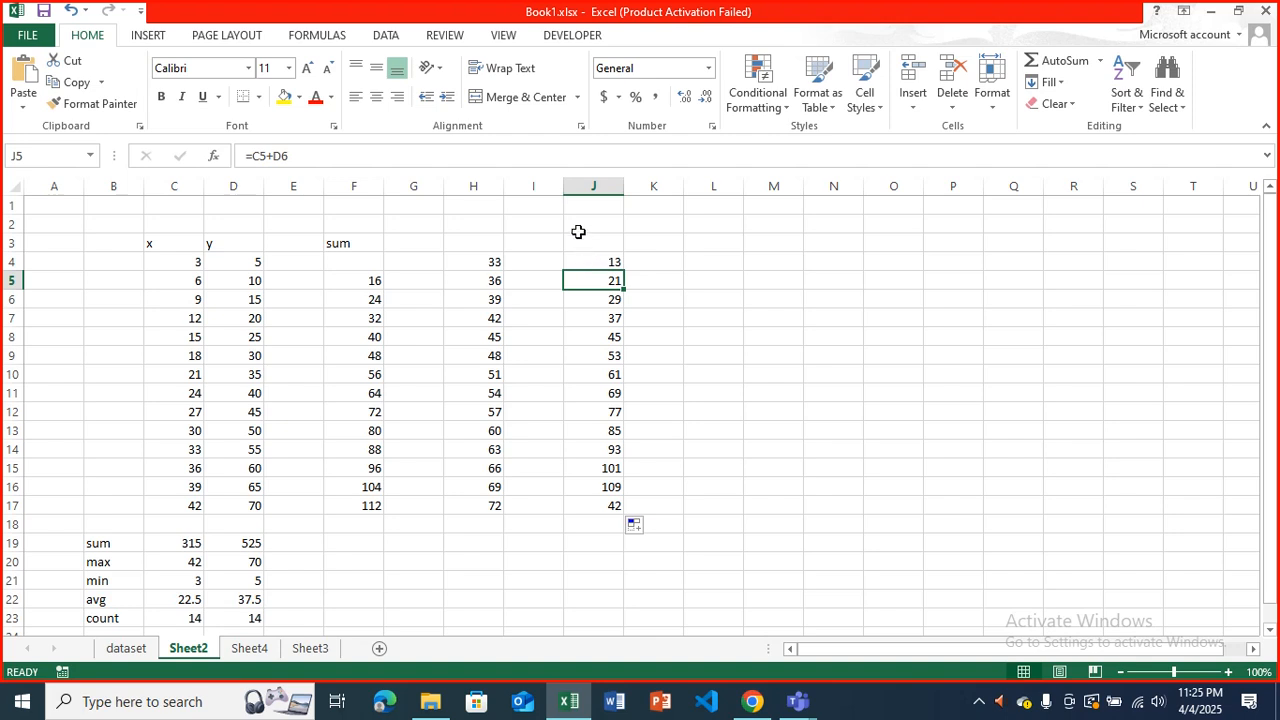
left_click(528, 156)
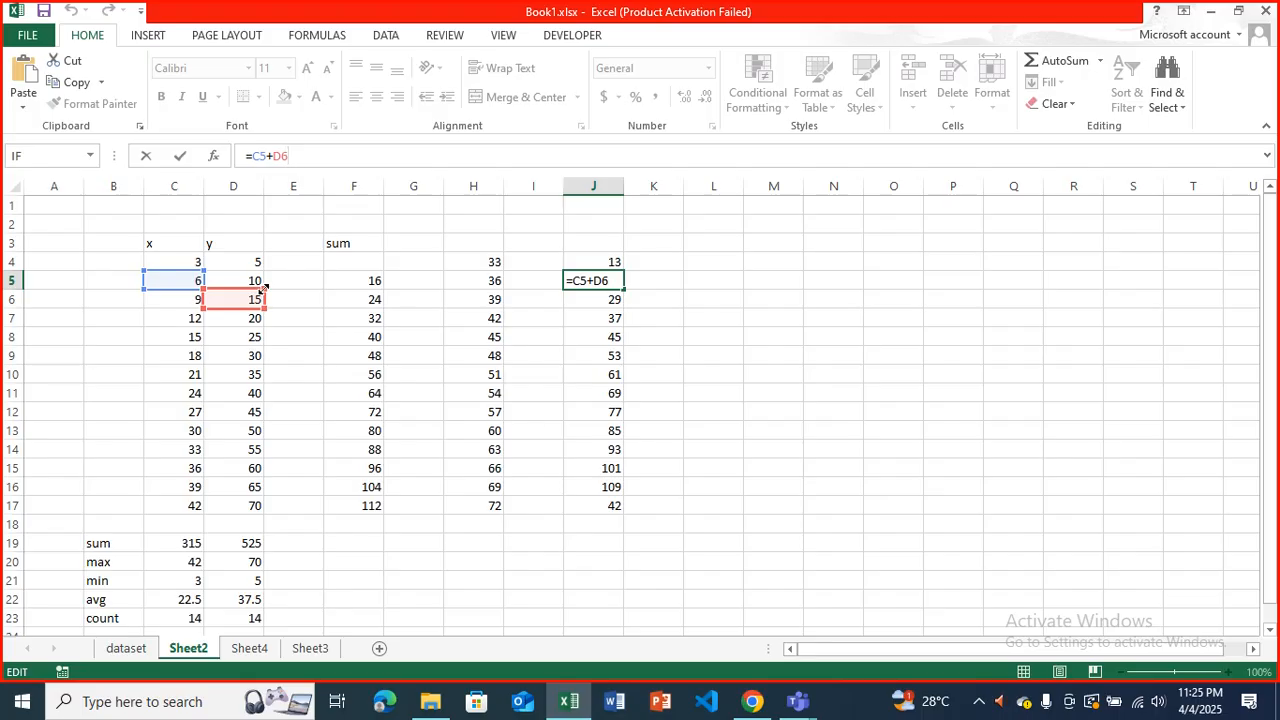
key("Return")
key("Up")
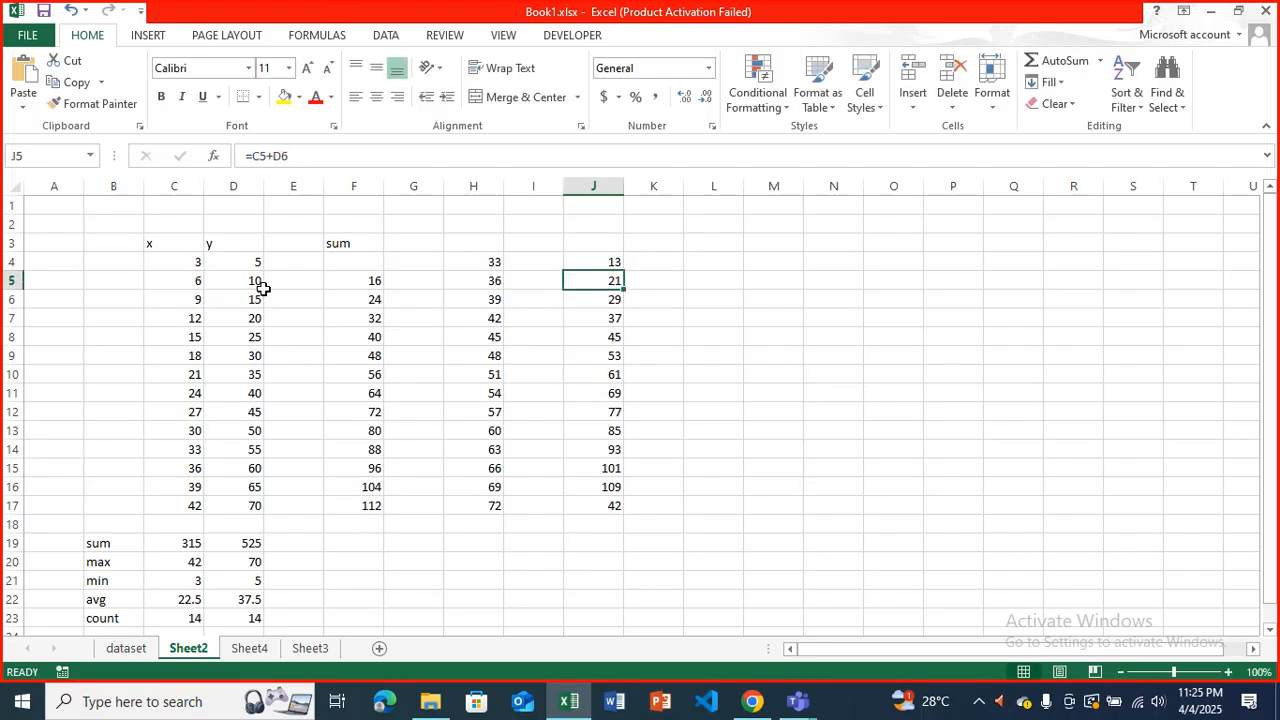
Enter the formula =C4+$D$5 in K4, with the y value as an absolute reference.
key("Right")
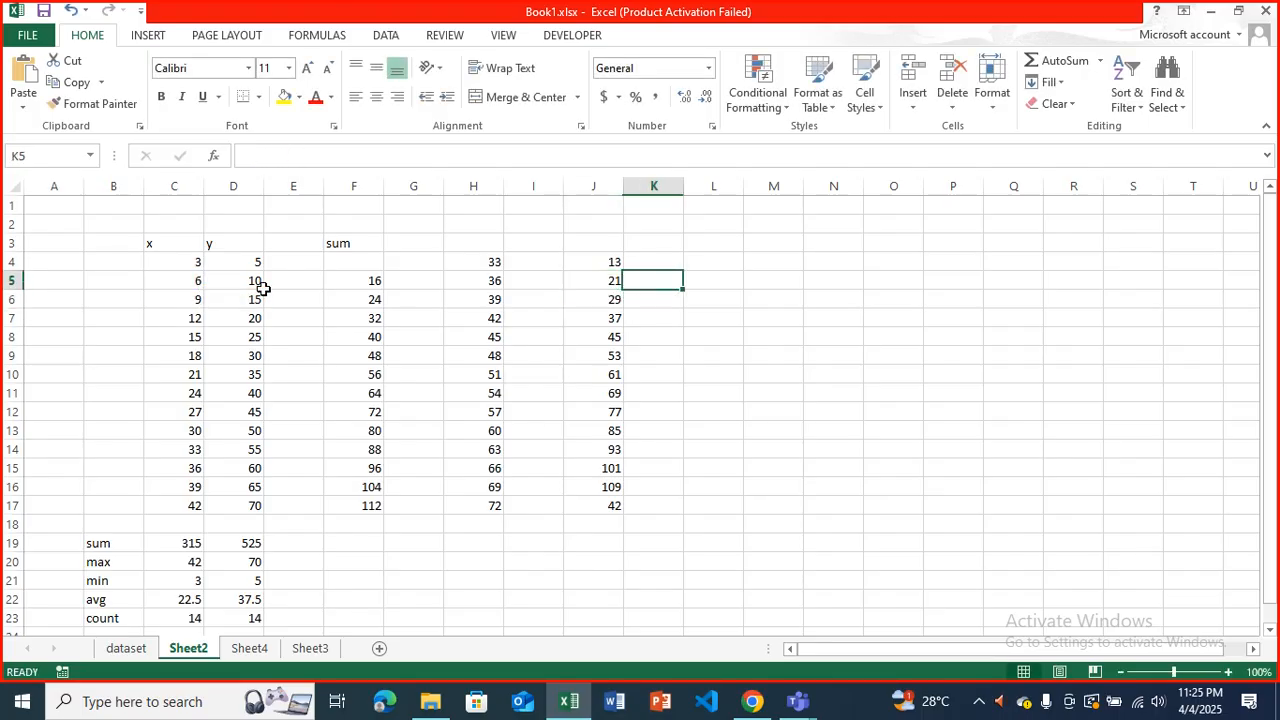
key("Up")
type("=")
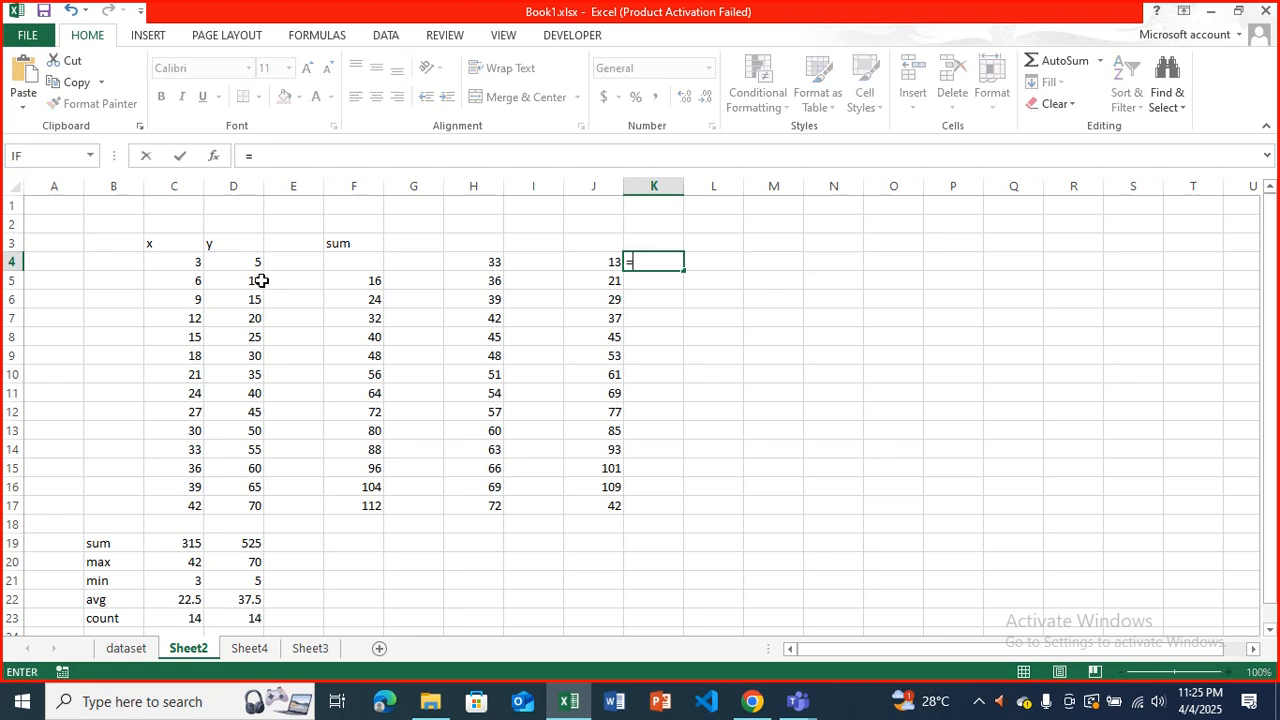
left_click(182, 262)
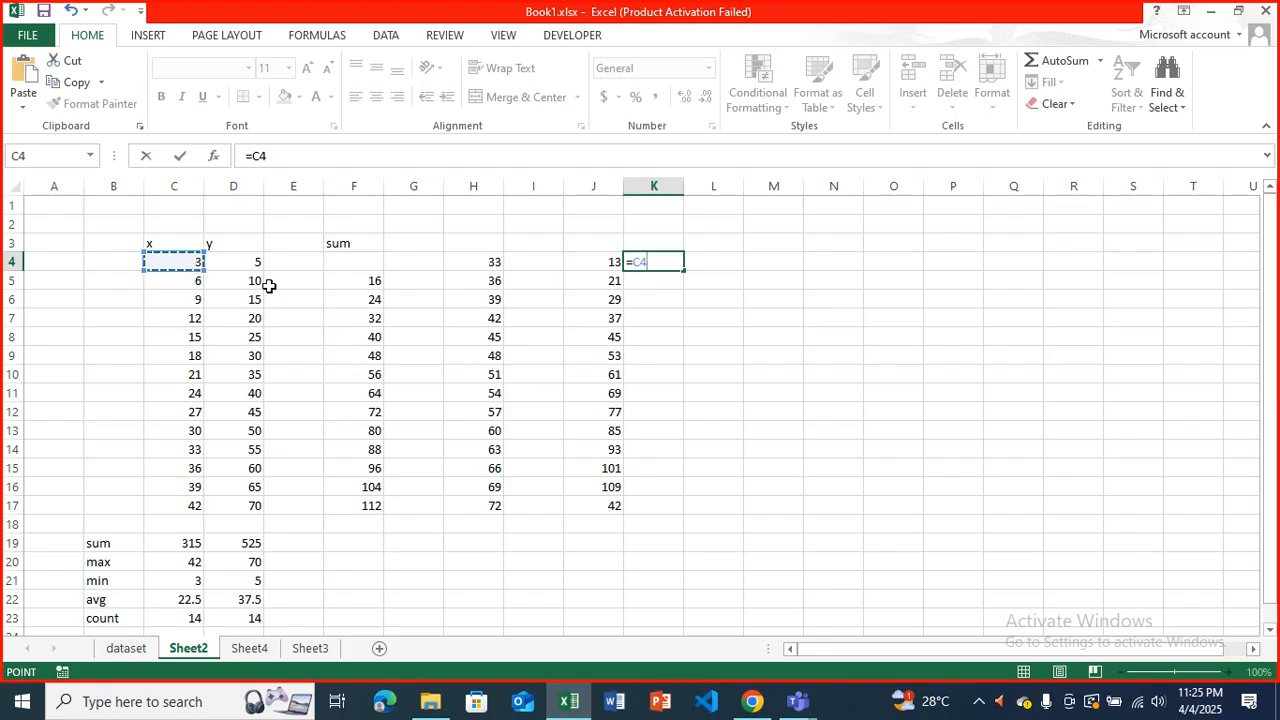
type("+$")
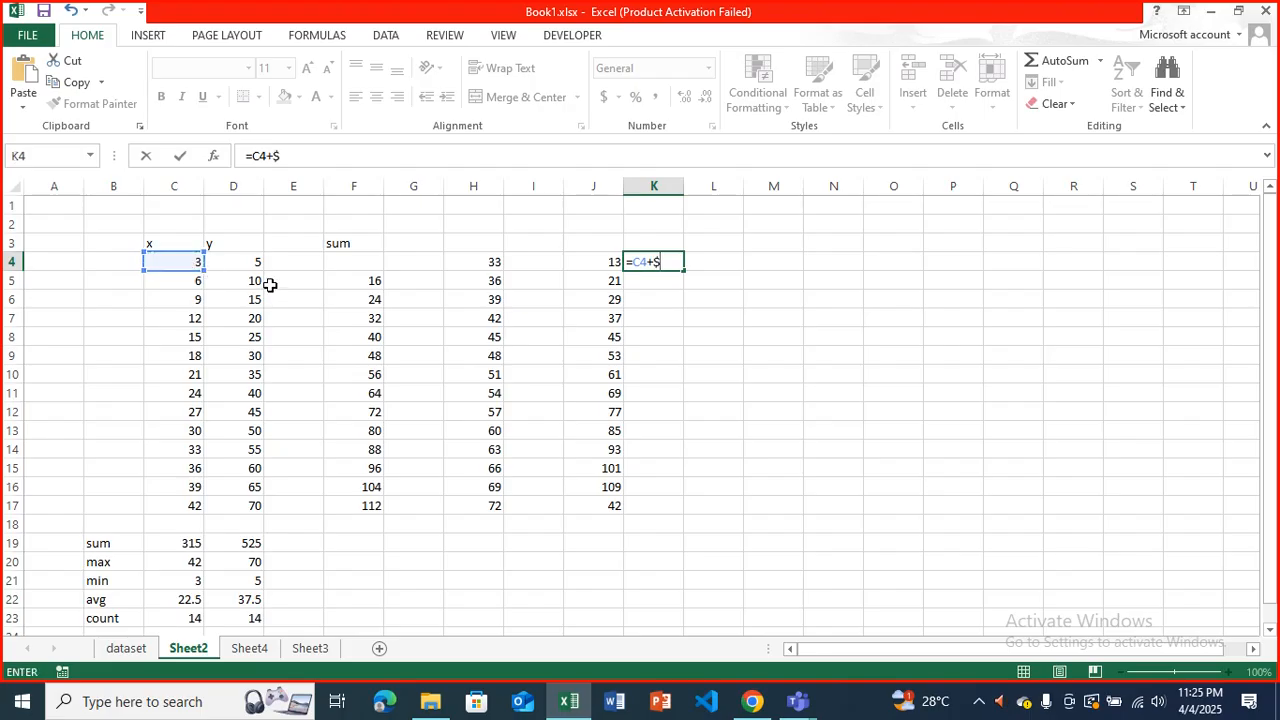
type("d$4")
key("BackSpace")
type("5")
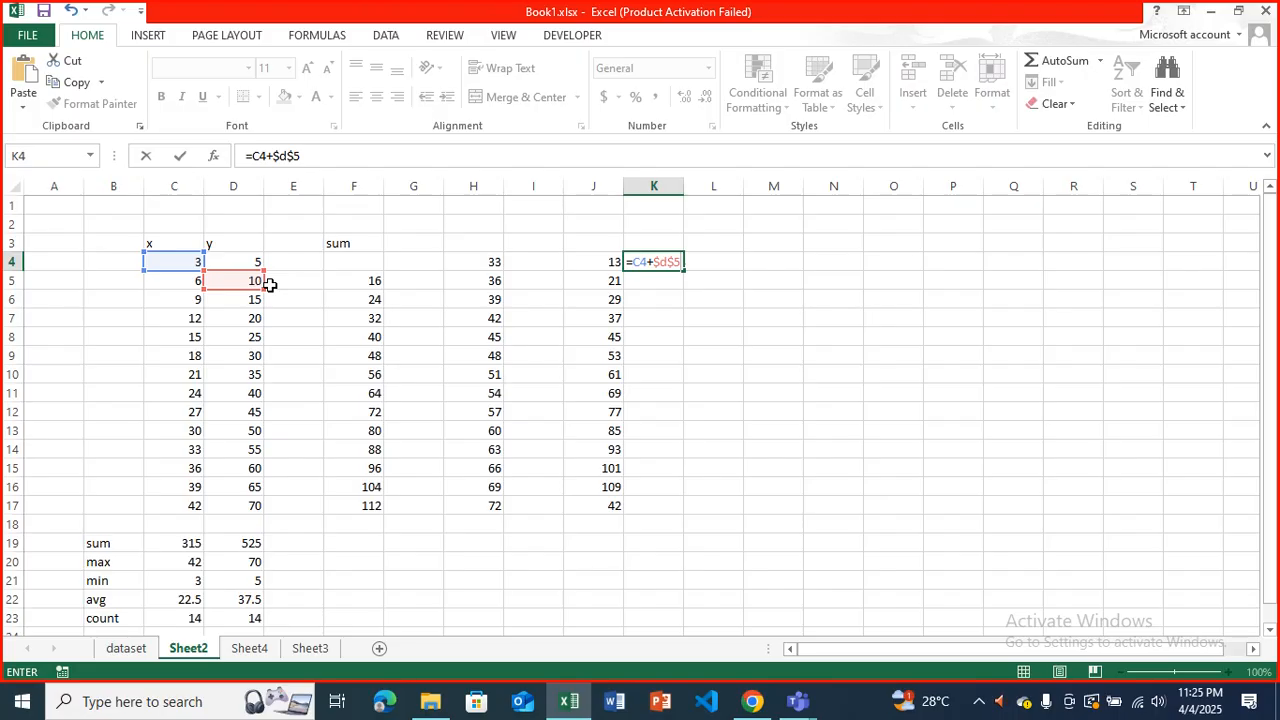
key("Return")
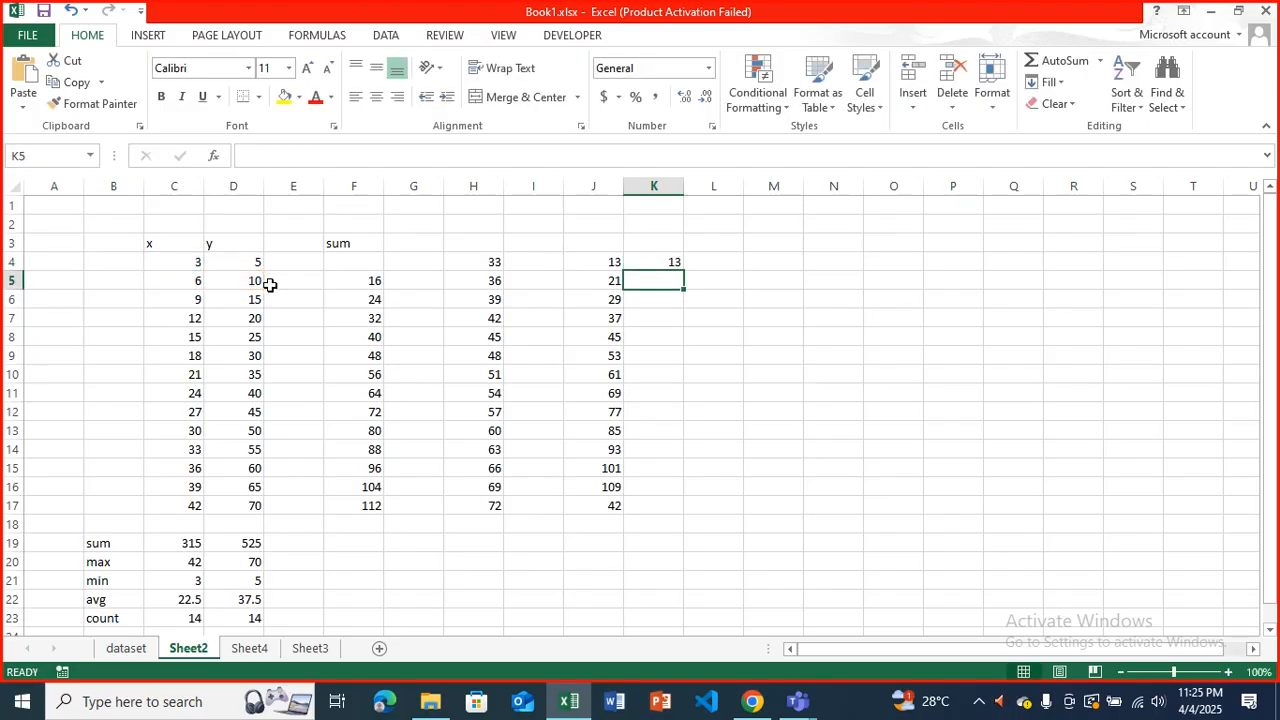
key("Up")
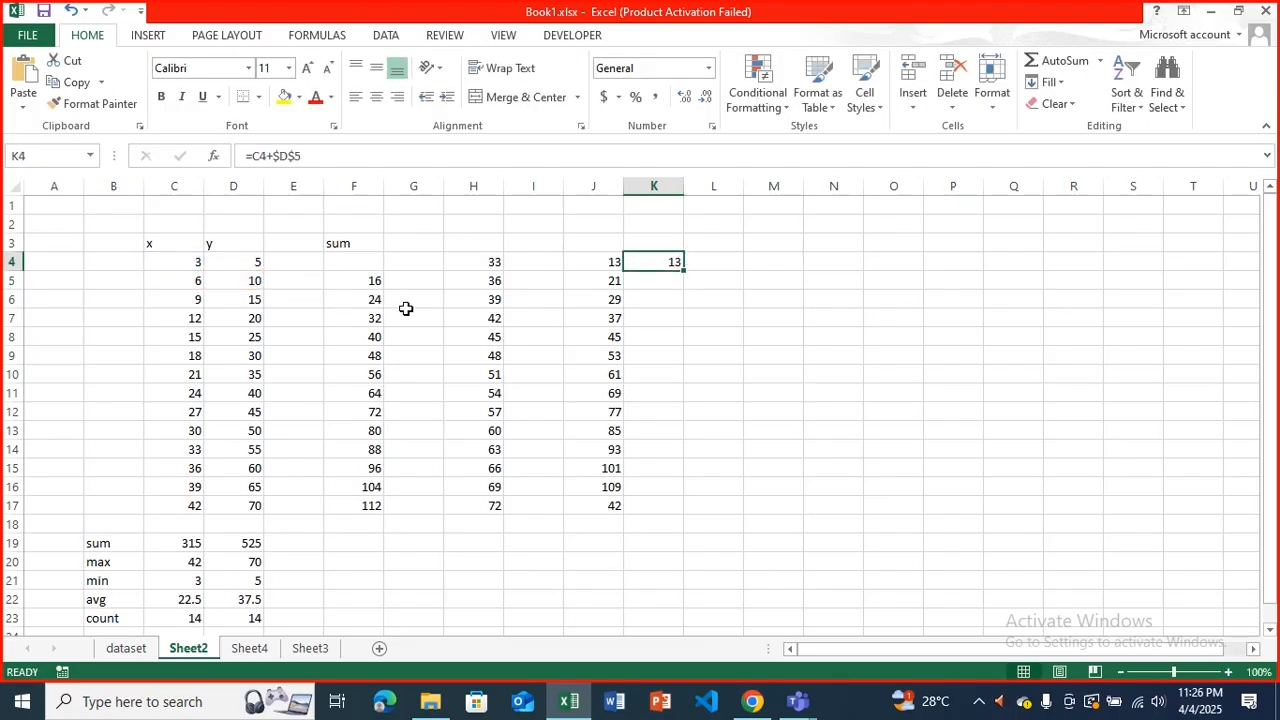
Check the relative formulas in J5 to J7 and fill the K4 formula down through K17.
left_click(604, 281)
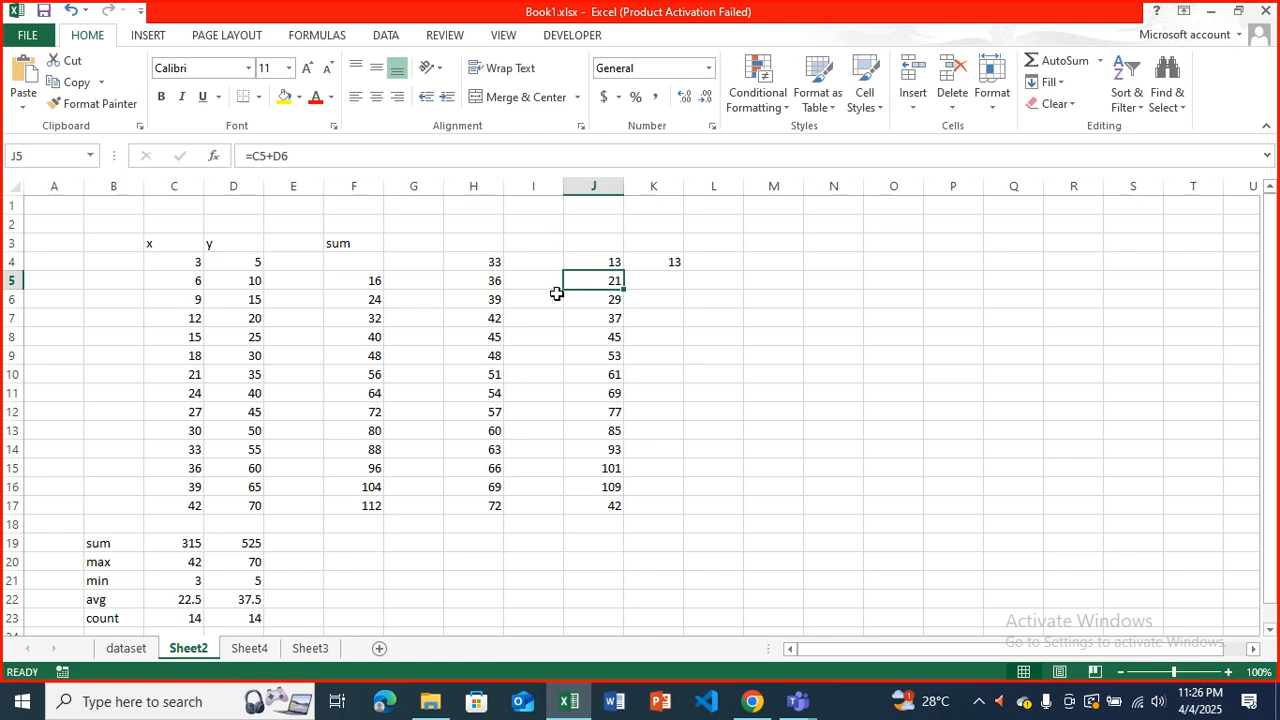
left_click(582, 301)
left_click(583, 318)
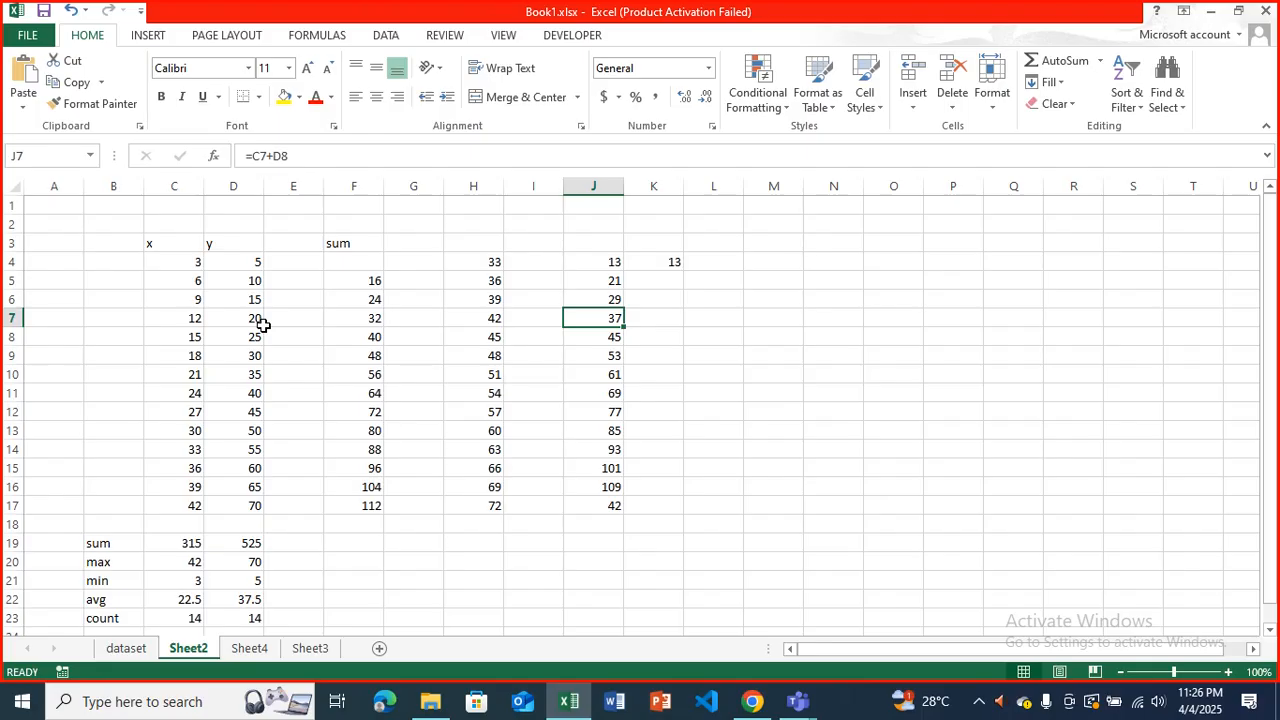
left_click(660, 262)
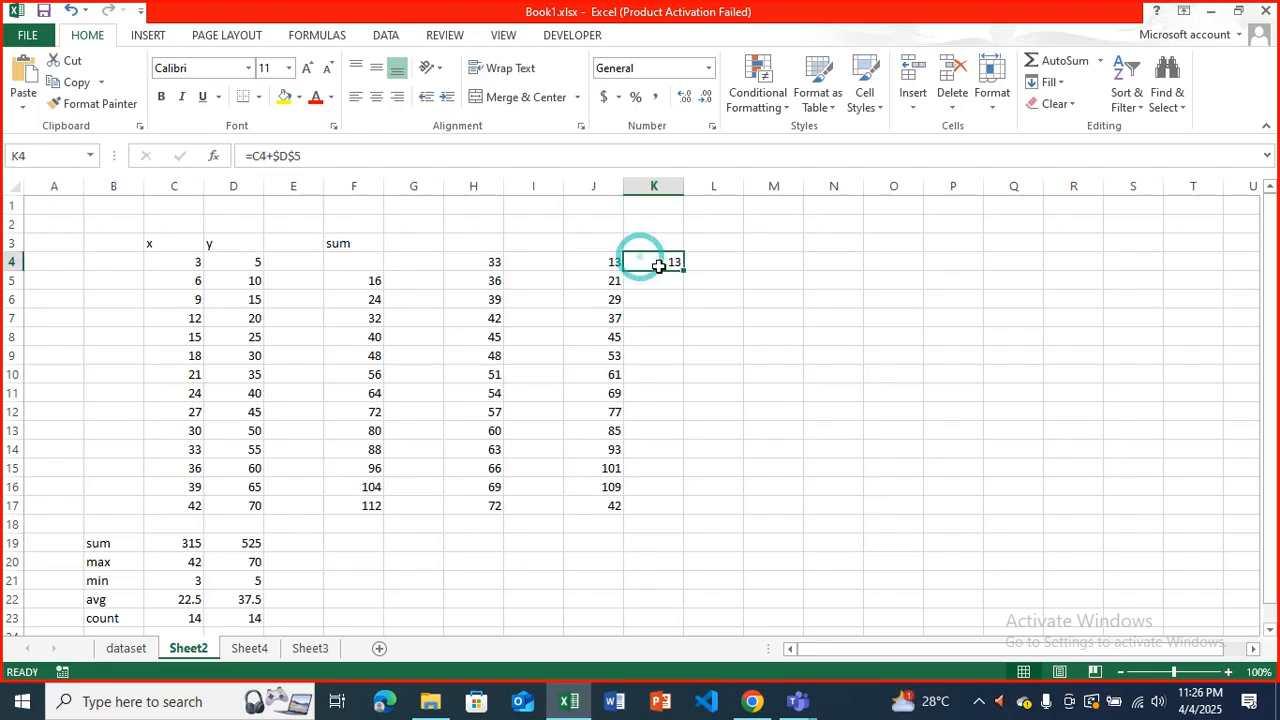
left_click_drag(681, 269, 695, 514)
Examine the filled formulas in K5, K6 and K7, tracing which cells each one references.
left_click(663, 281)
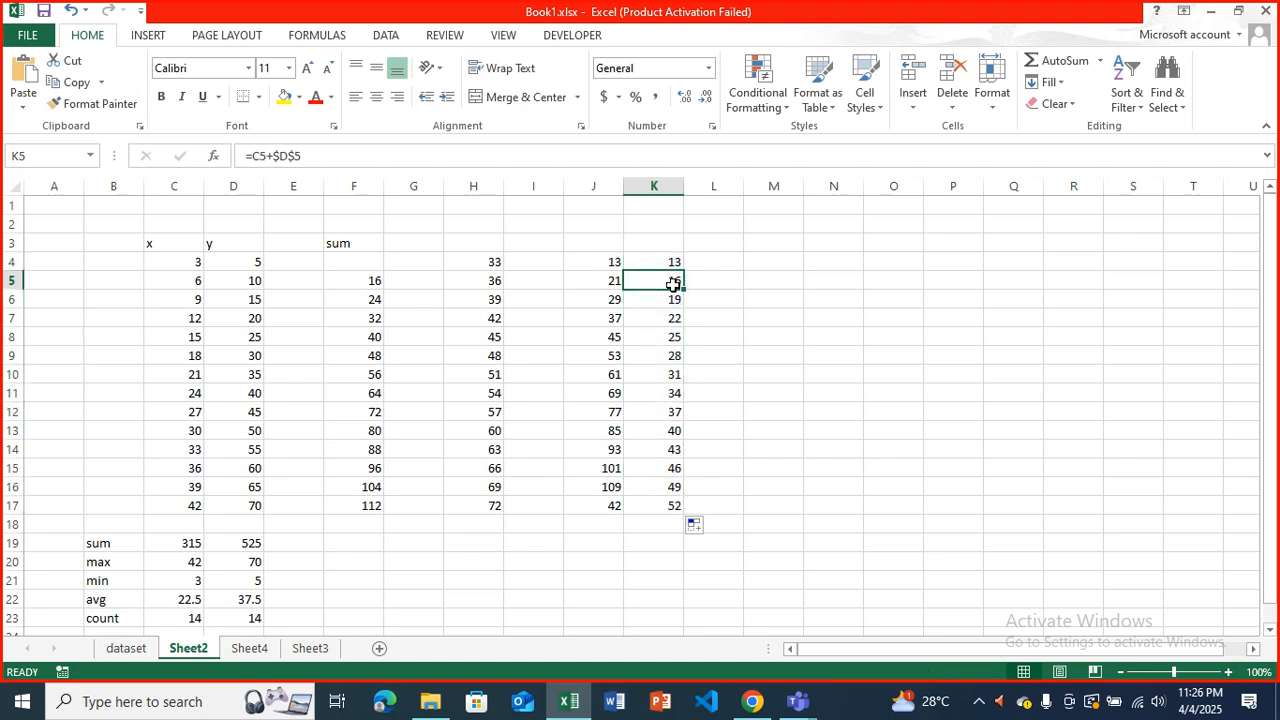
key("XF86AudioLowerVolume")
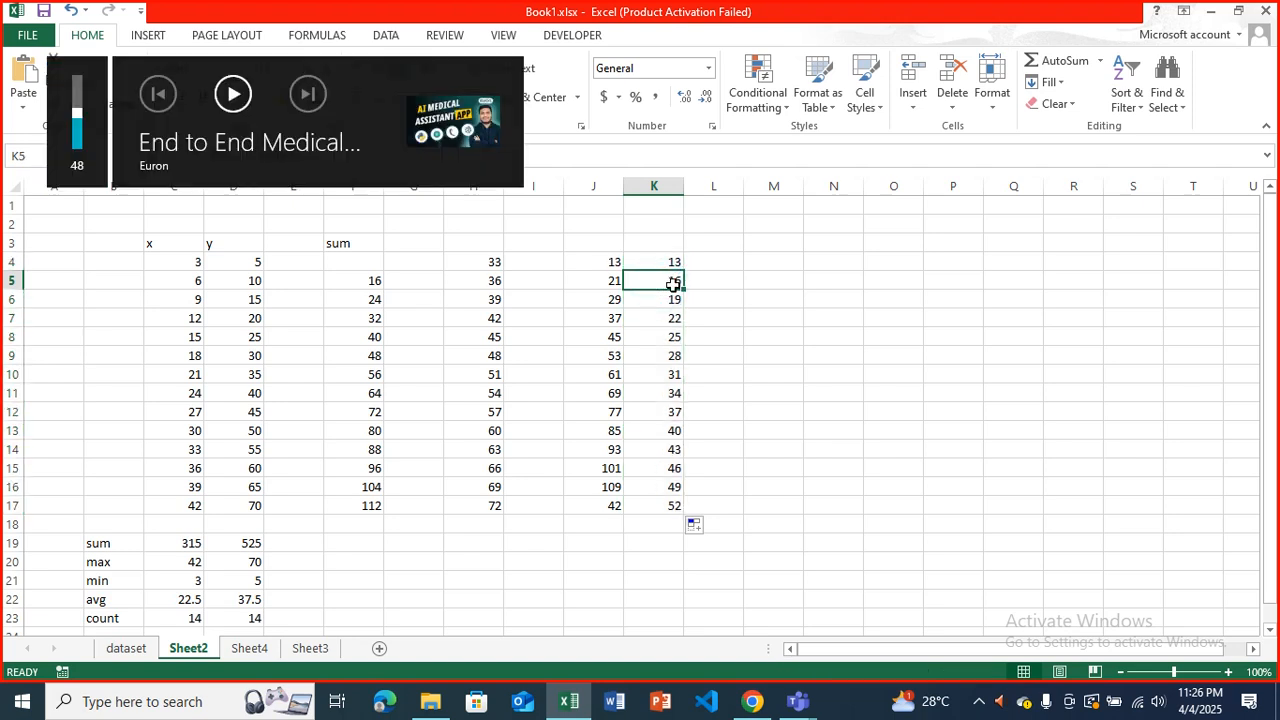
double_click(673, 284)
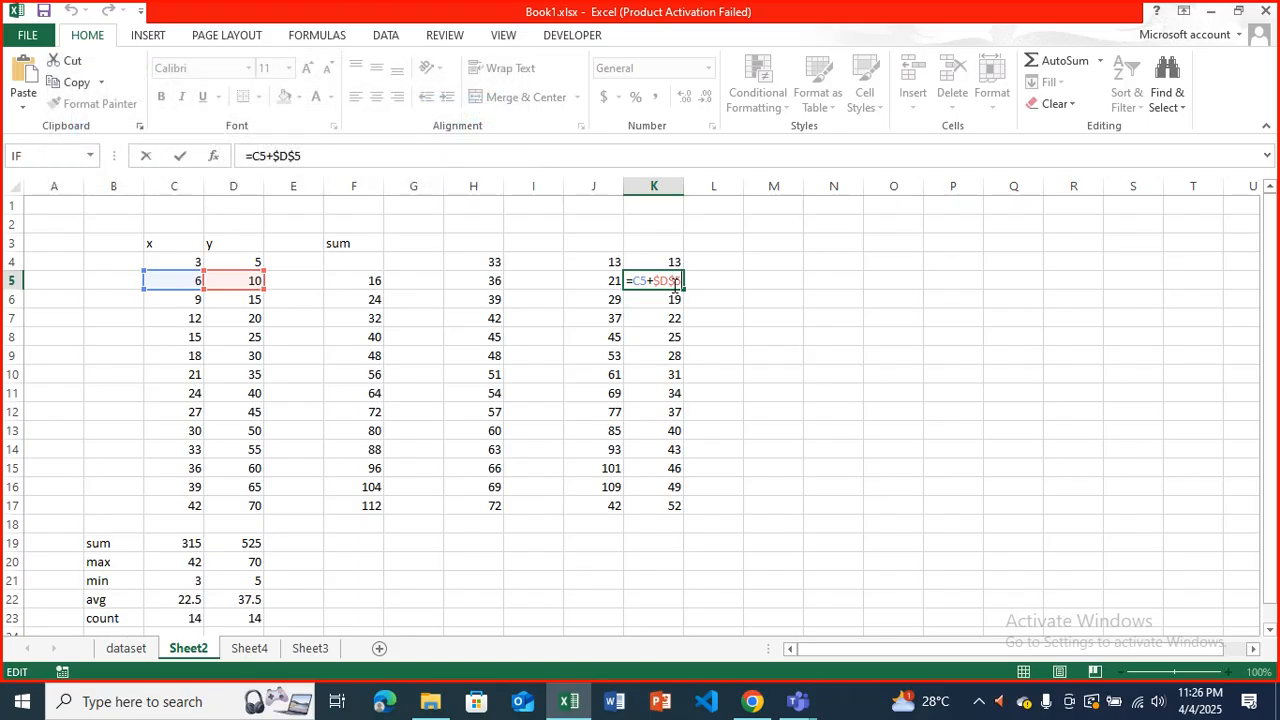
key("Return")
key("Return")
key("Up")
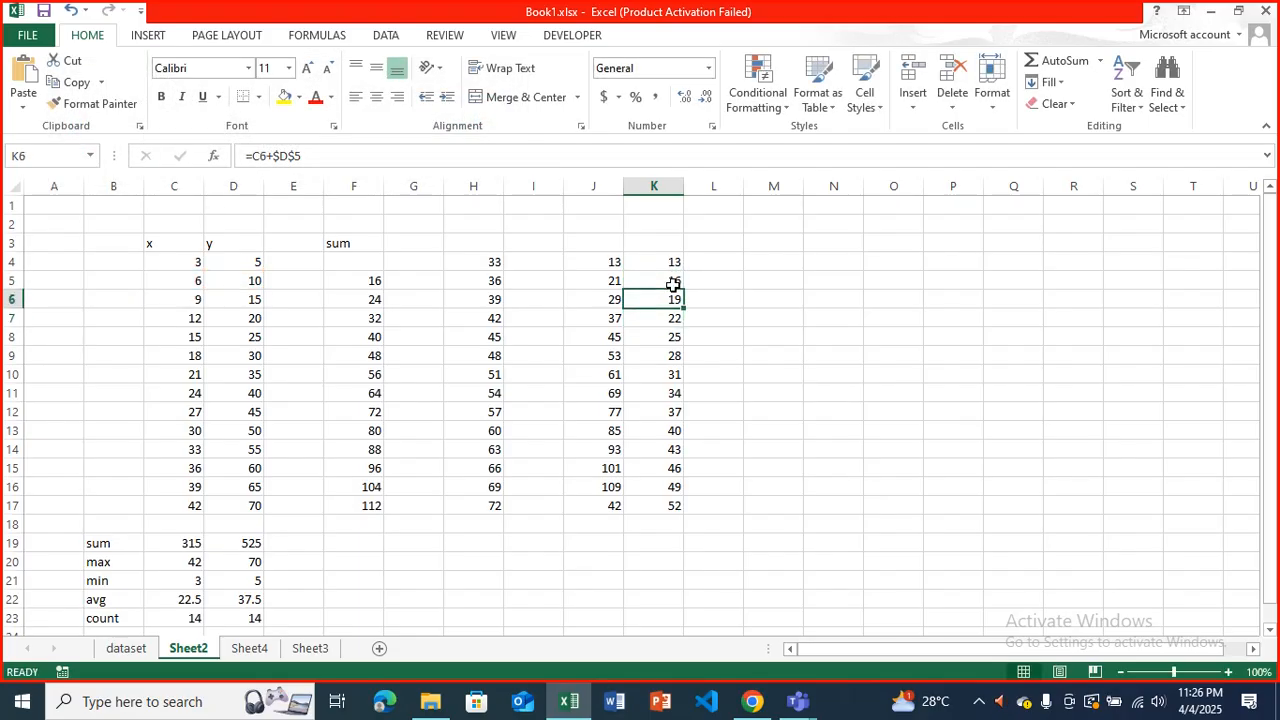
left_click(346, 156)
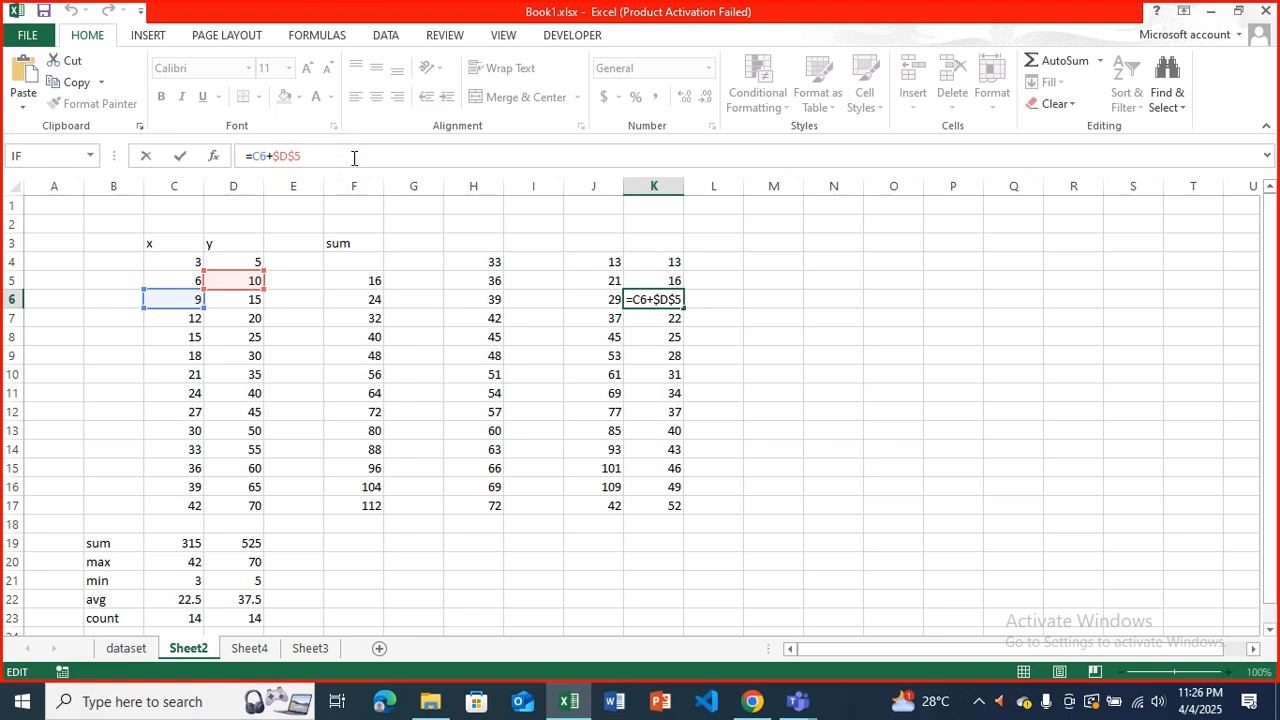
key("Return")
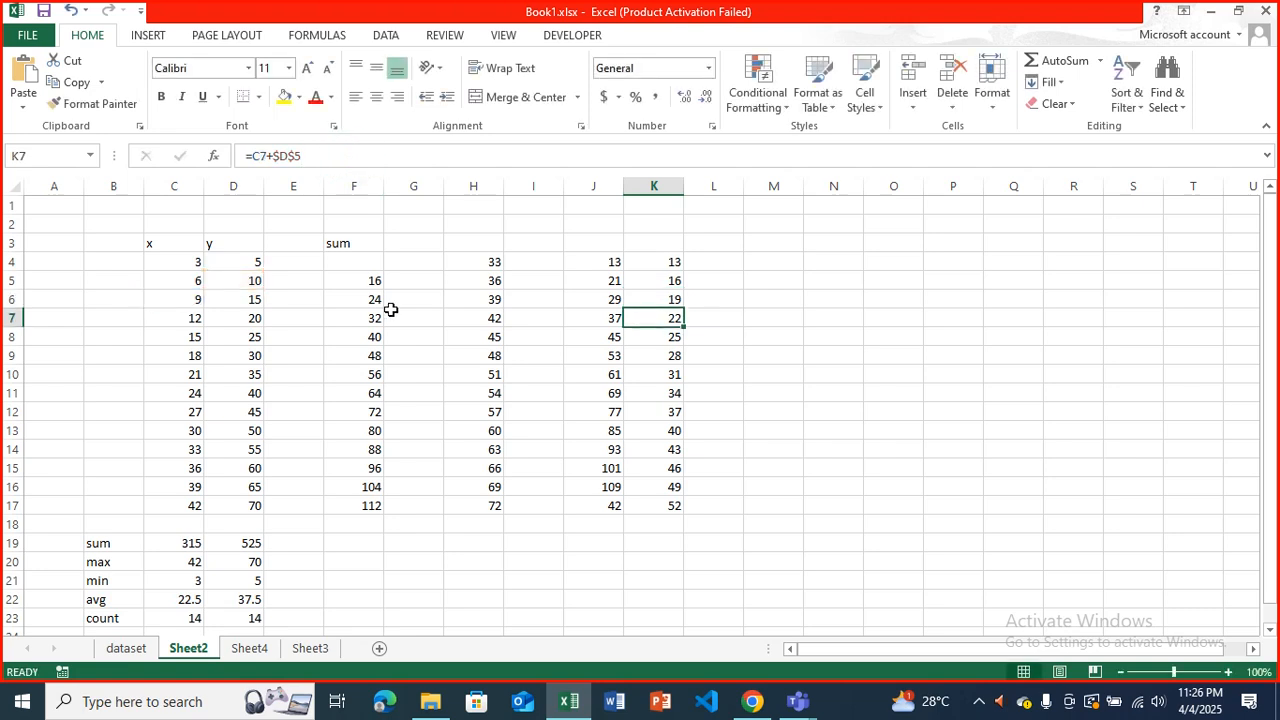
left_click(336, 156)
key("Return")
key("Return")
key("Return")
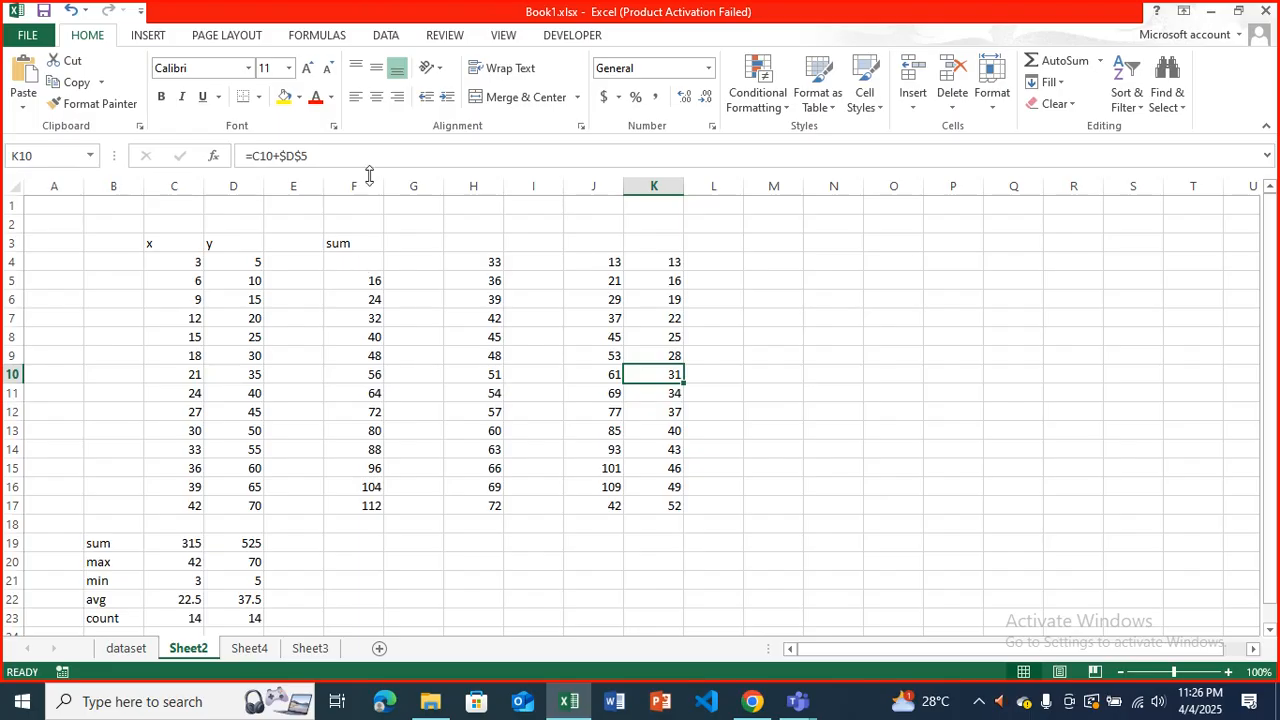
Examine the relative and absolute references in K10's formula, and cancel the edit.
left_click(369, 157)
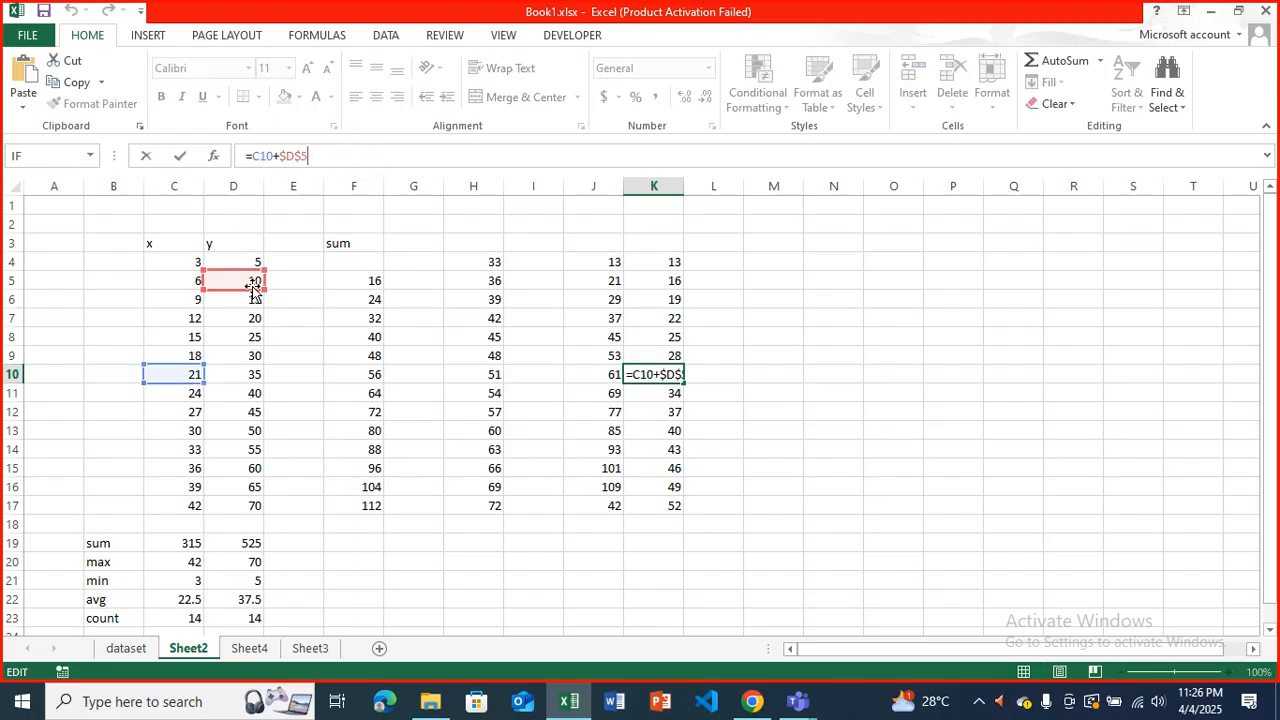
left_click_drag(325, 158, 258, 160)
left_click(274, 160)
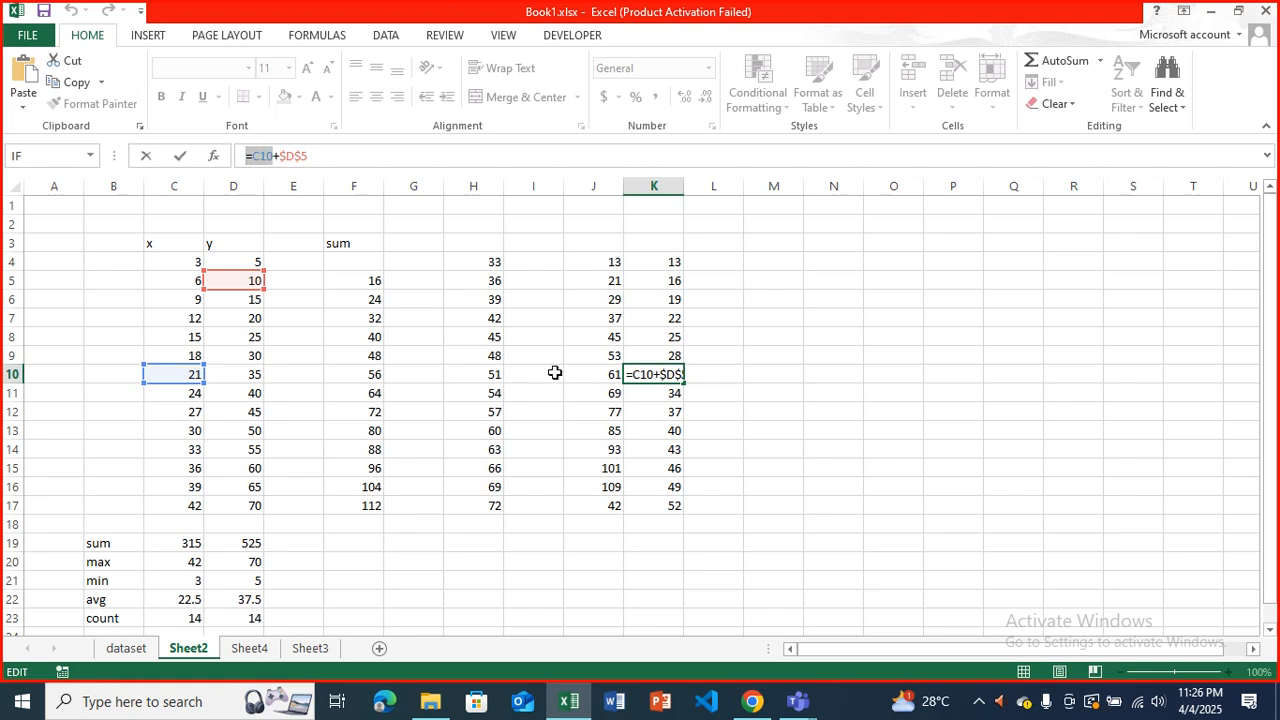
left_click(598, 262)
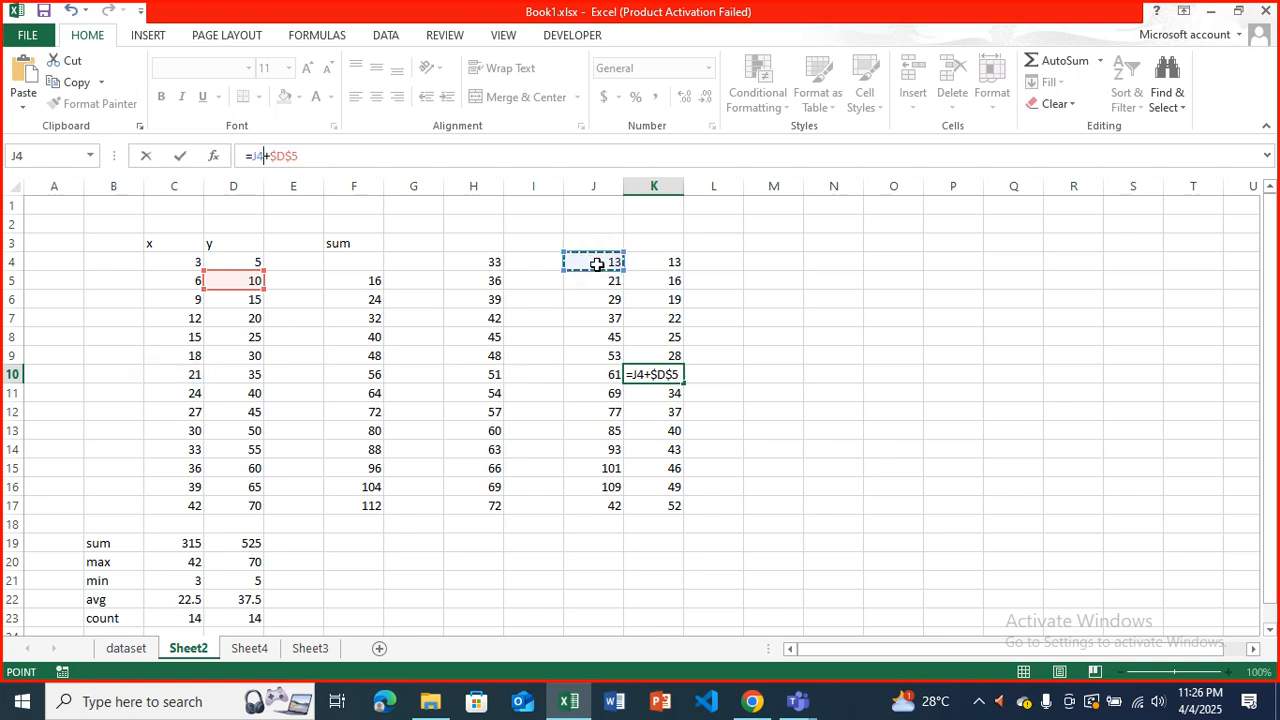
key("Escape")
Compare the relative formulas in J4 to J7 with the formulas in K7 and H4.
left_click_drag(597, 264, 621, 508)
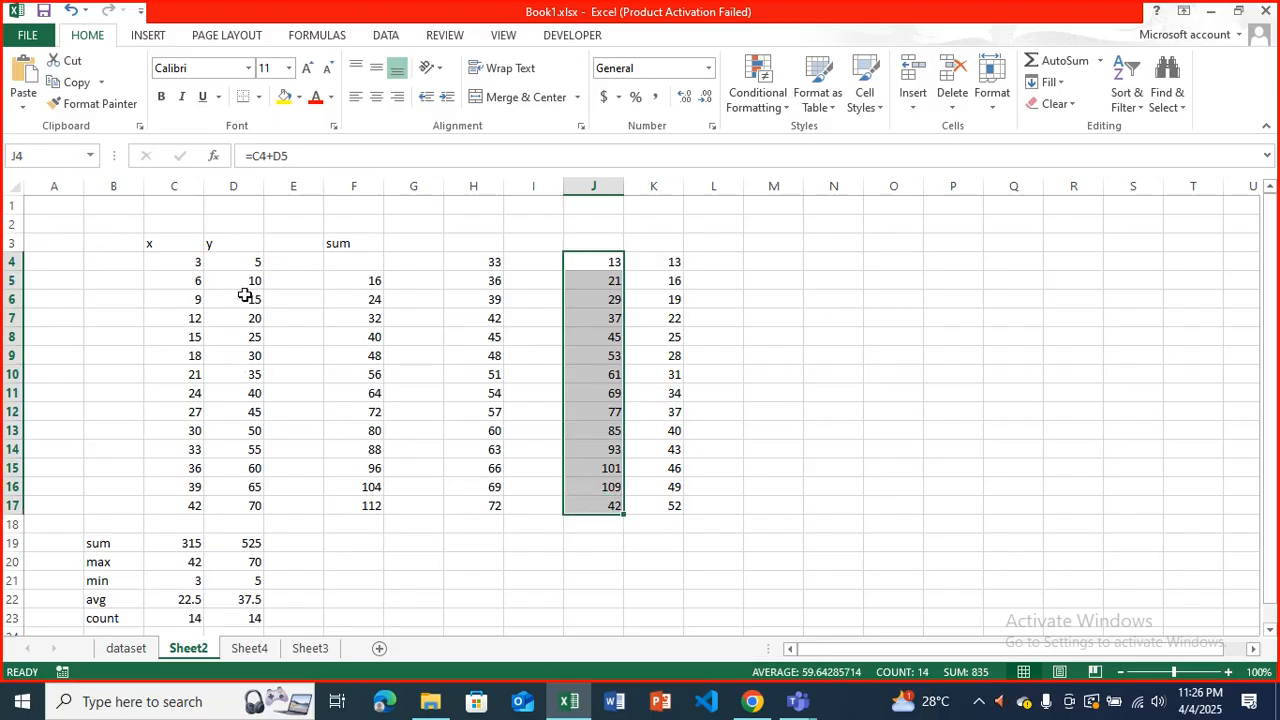
left_click(603, 288)
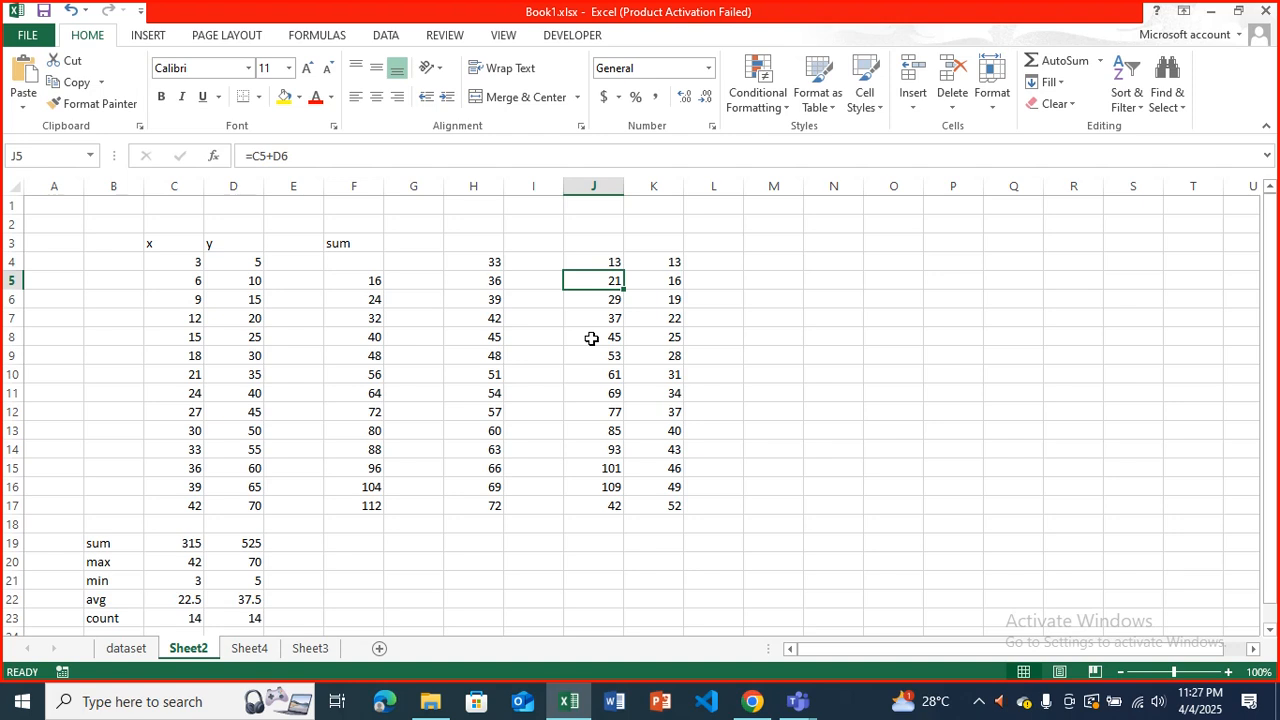
key("Down")
key("Down")
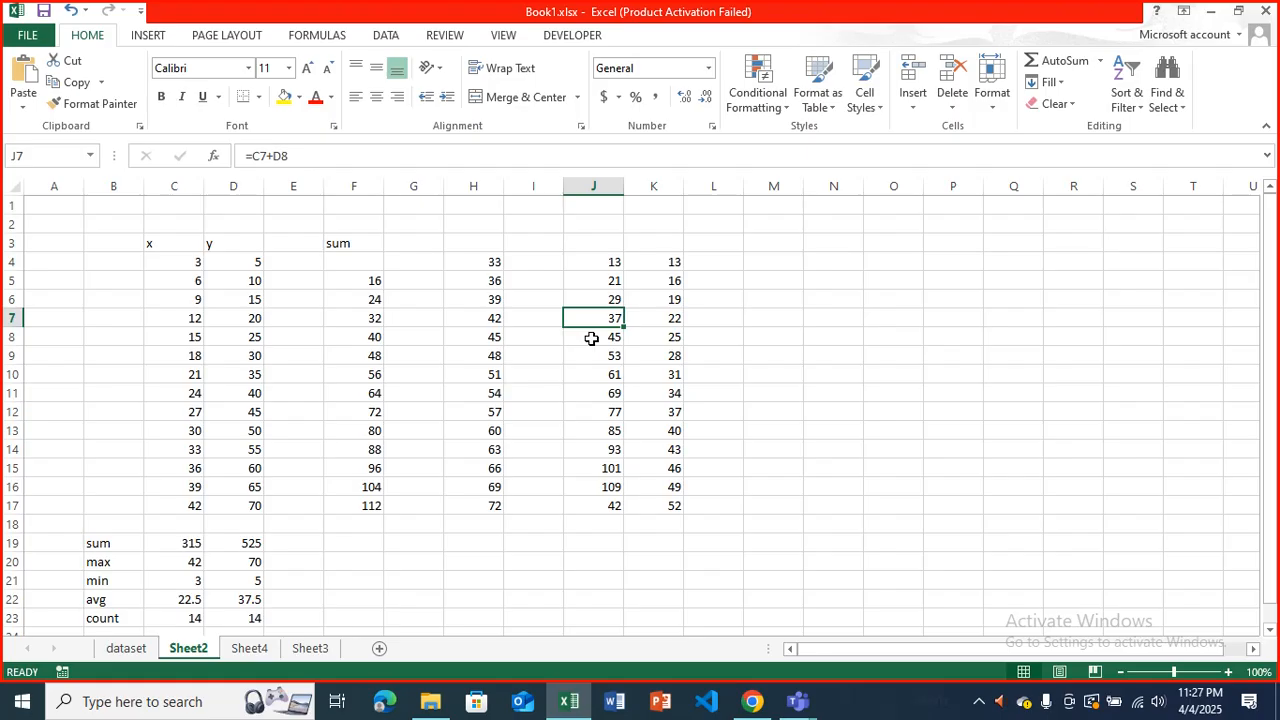
left_click(657, 316)
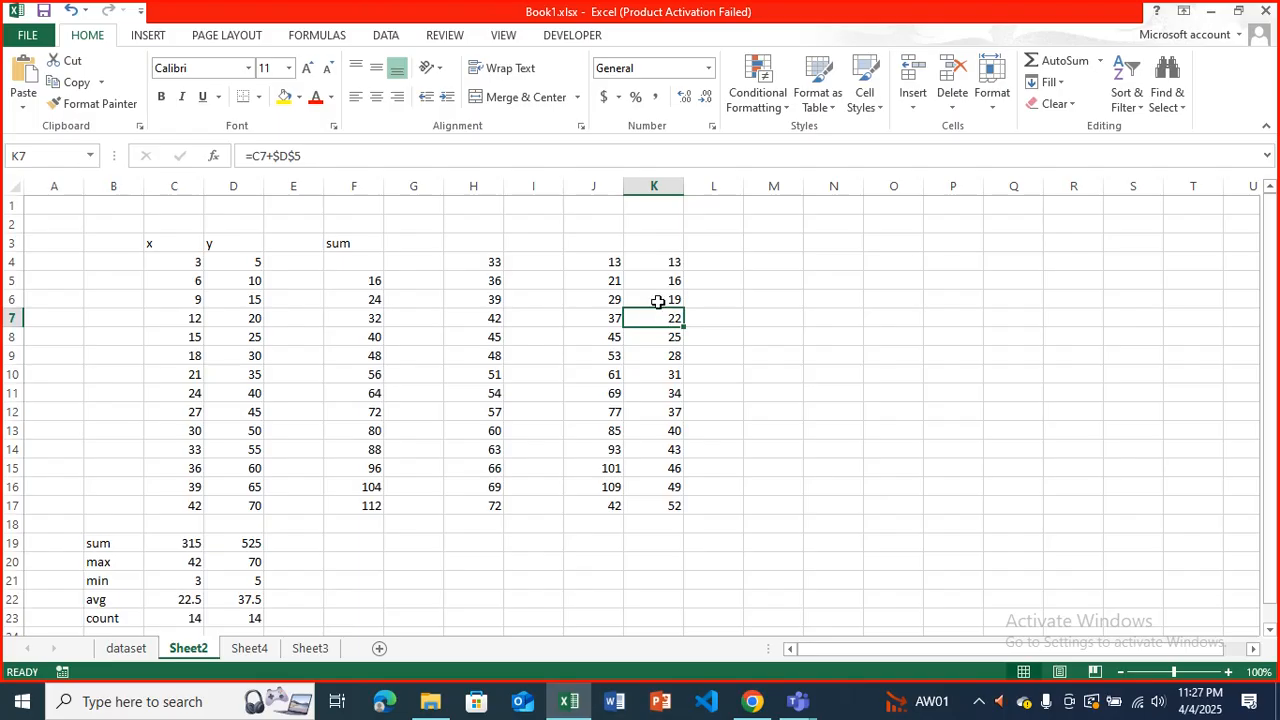
left_click(497, 262)
left_click(600, 257)
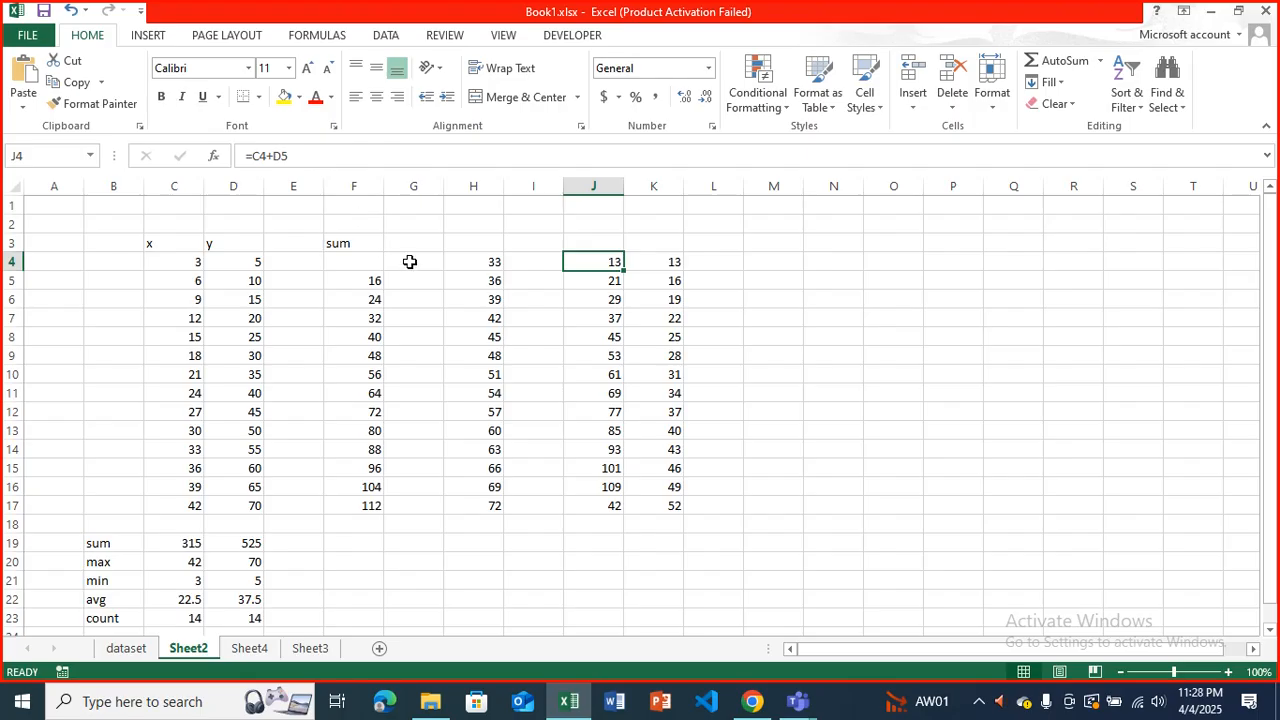
Clear the formulas from the range H4:K17.
left_click_drag(480, 258, 655, 500)
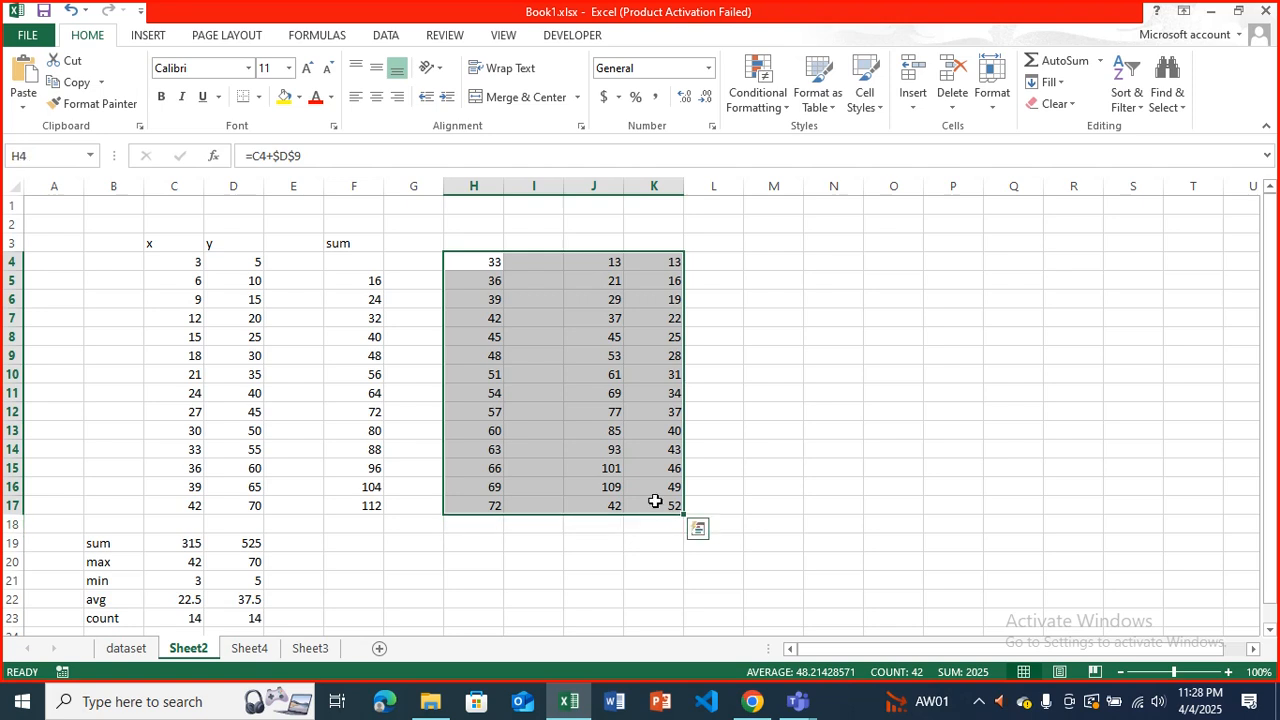
key("Delete")
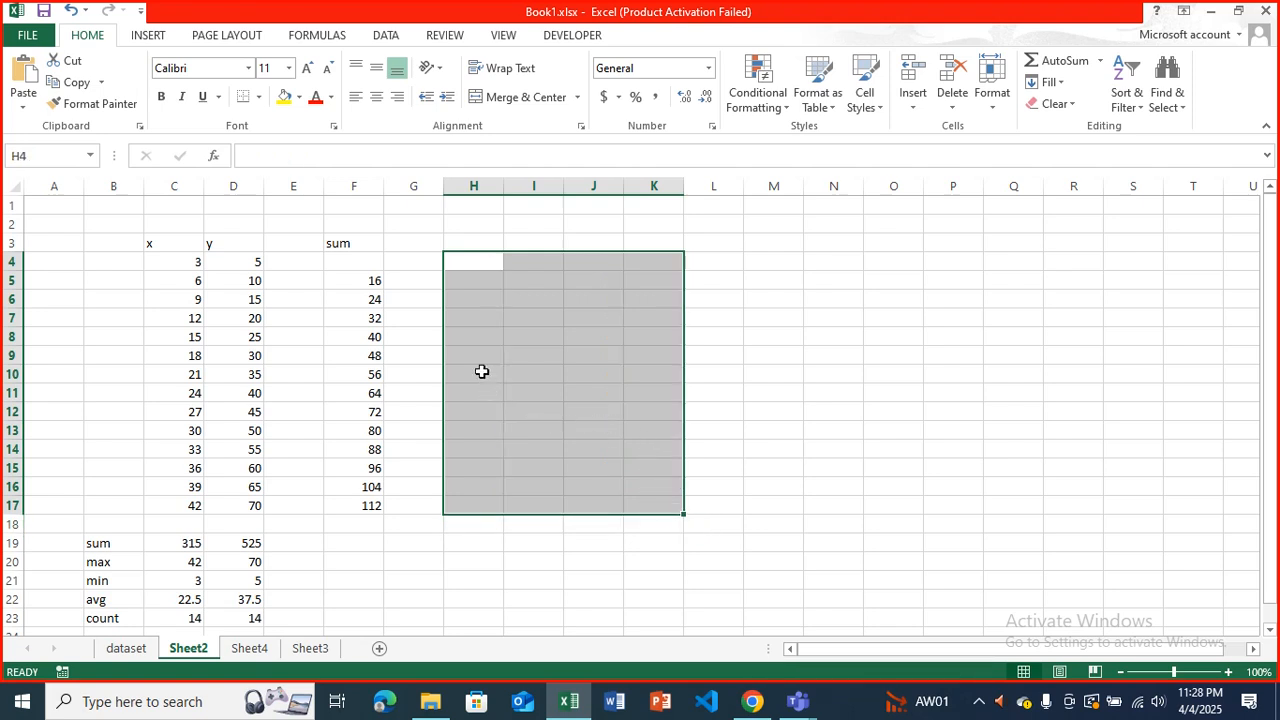
left_click(430, 340)
Fill the sum formula from F5 up into the empty cell F4.
left_click(366, 264)
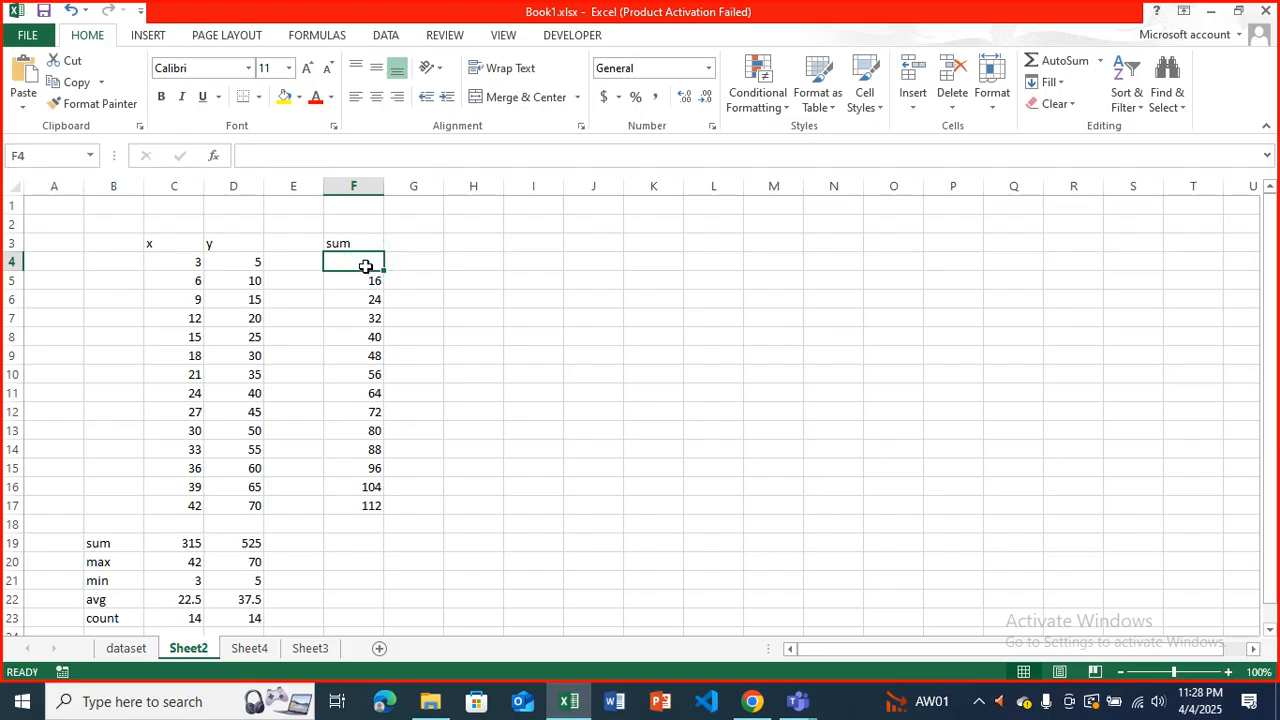
left_click(346, 279)
left_click_drag(384, 290, 383, 264)
left_click(428, 282)
left_click(378, 262)
left_click(425, 276)
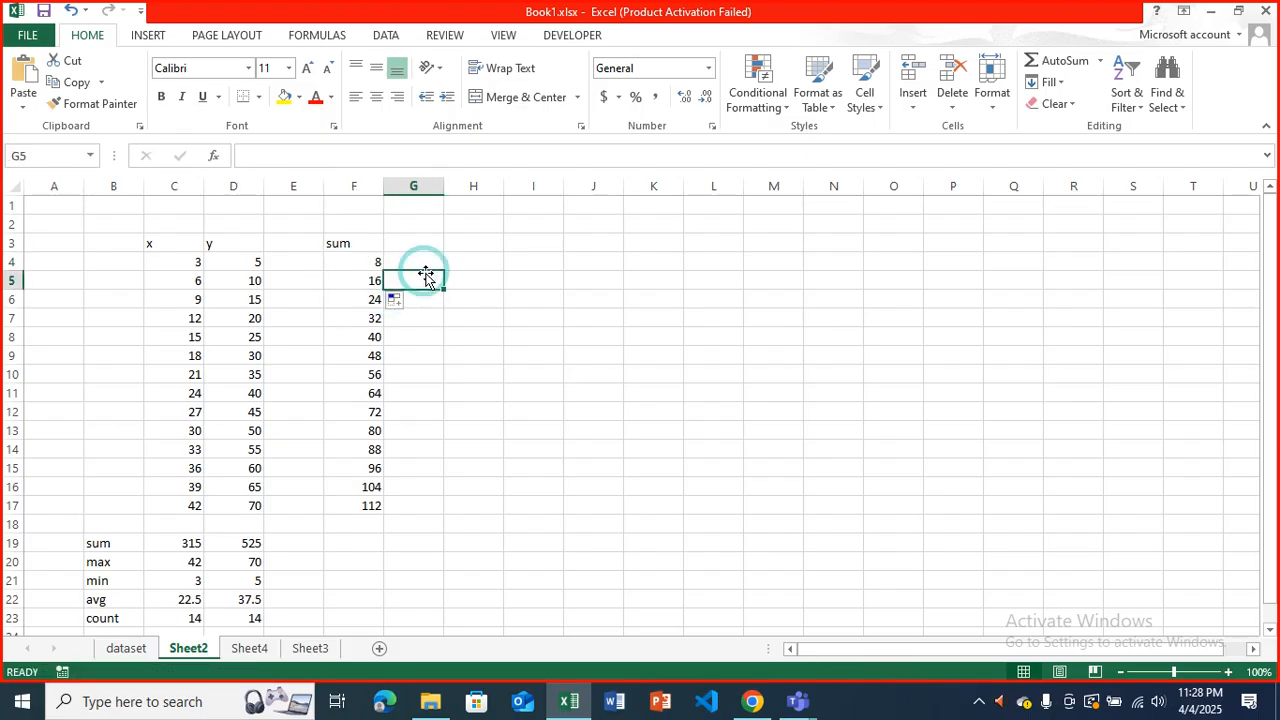
Shade cell F6 yellow and cell F13 light green in the sum column.
left_click(372, 298)
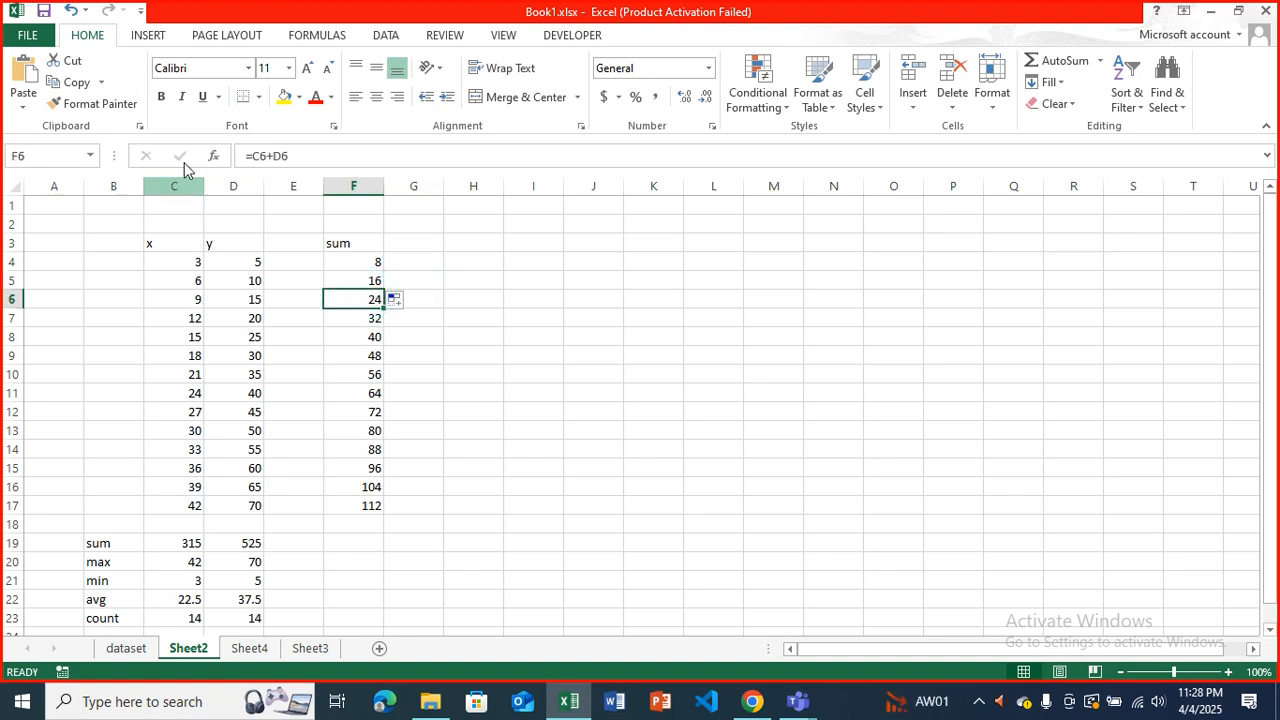
left_click(284, 96)
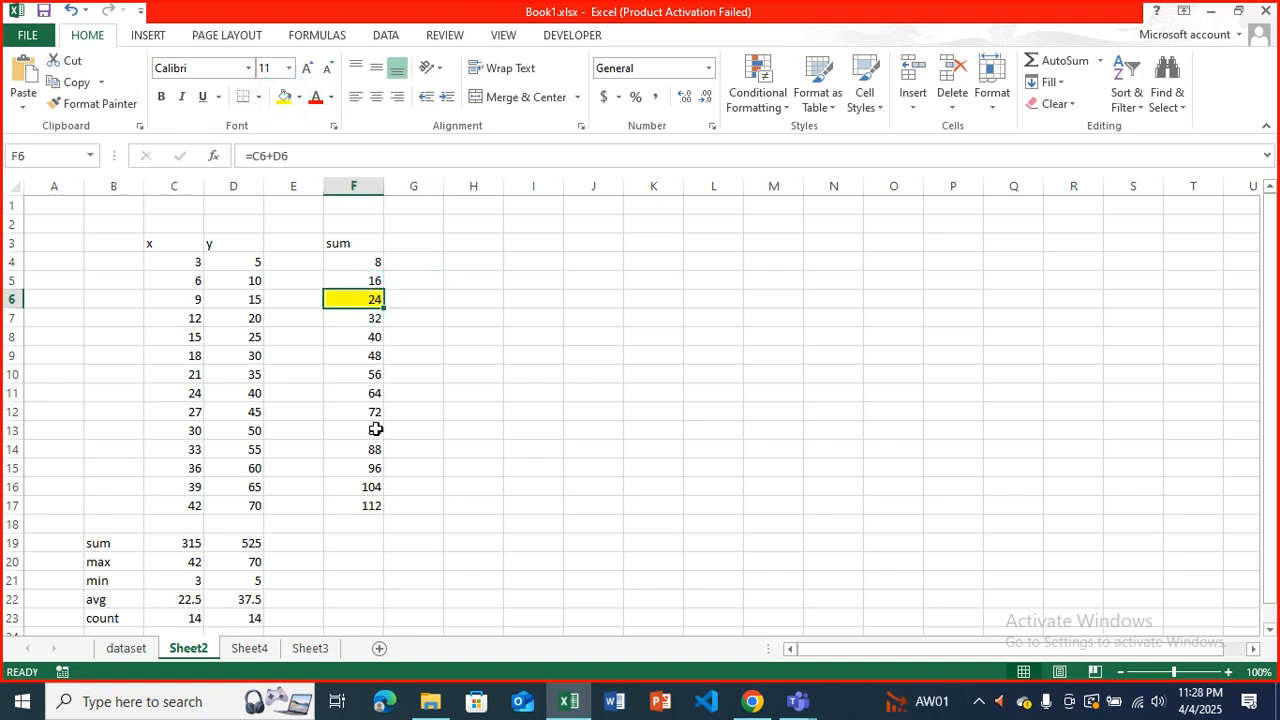
left_click(375, 429)
left_click(298, 97)
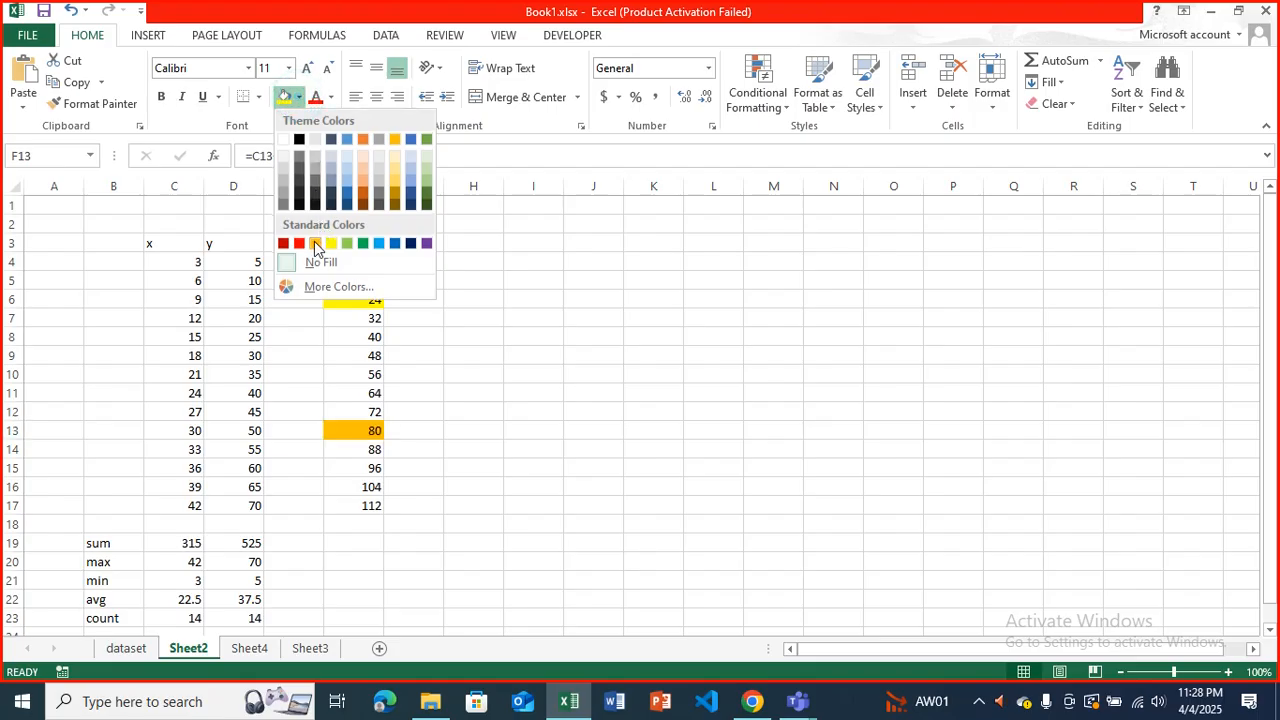
left_click(426, 180)
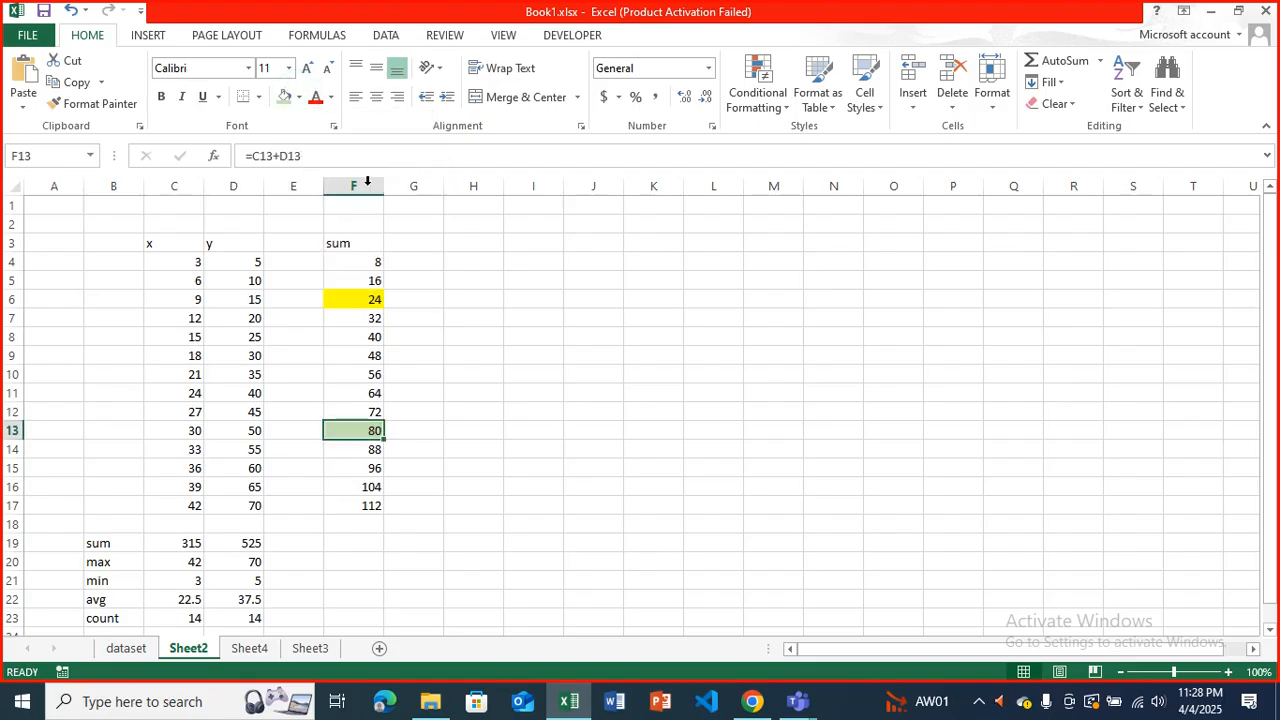
Shade cell F7 light blue-gray and cell F9 with the standard light green.
left_click(340, 318)
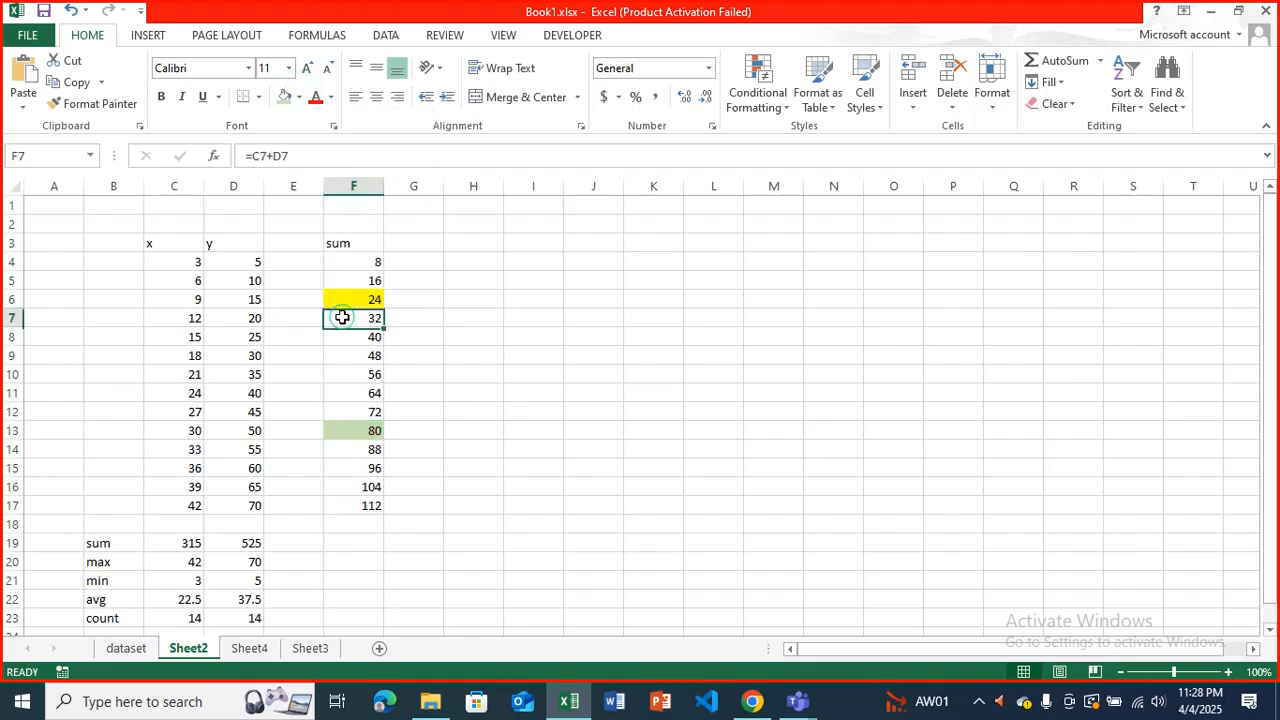
left_click(298, 100)
left_click(331, 177)
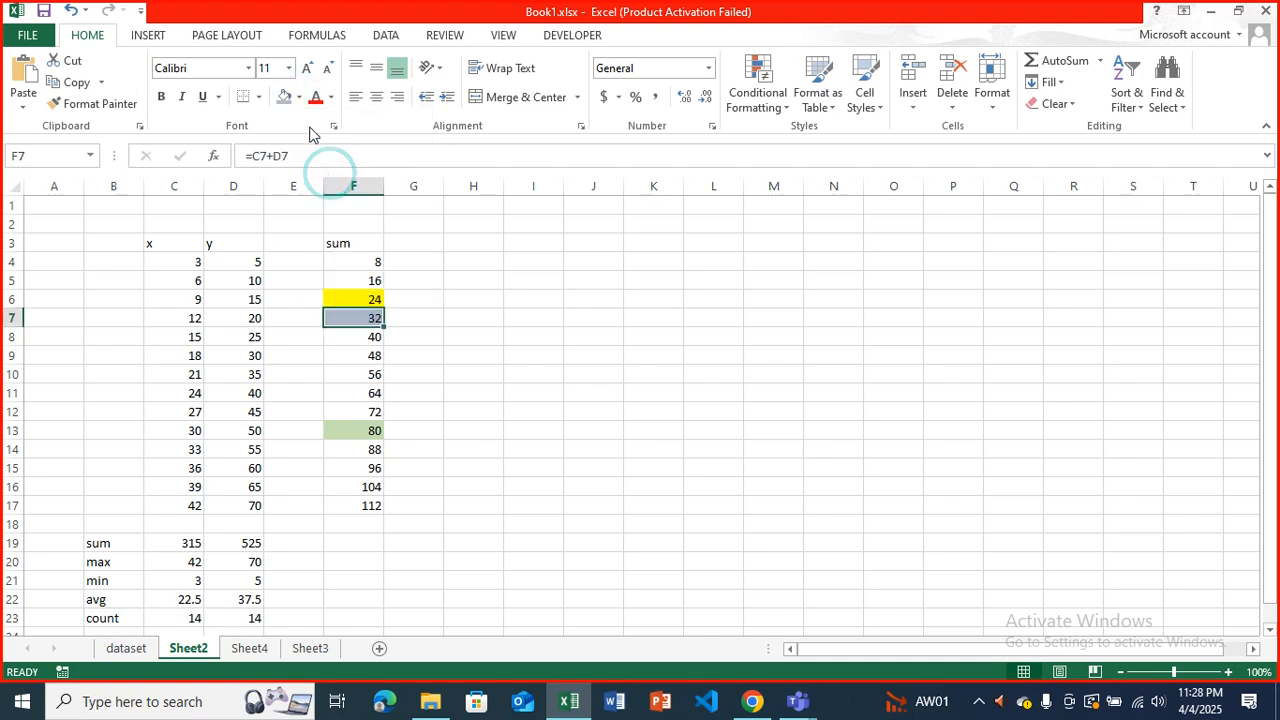
left_click(357, 352)
left_click(298, 99)
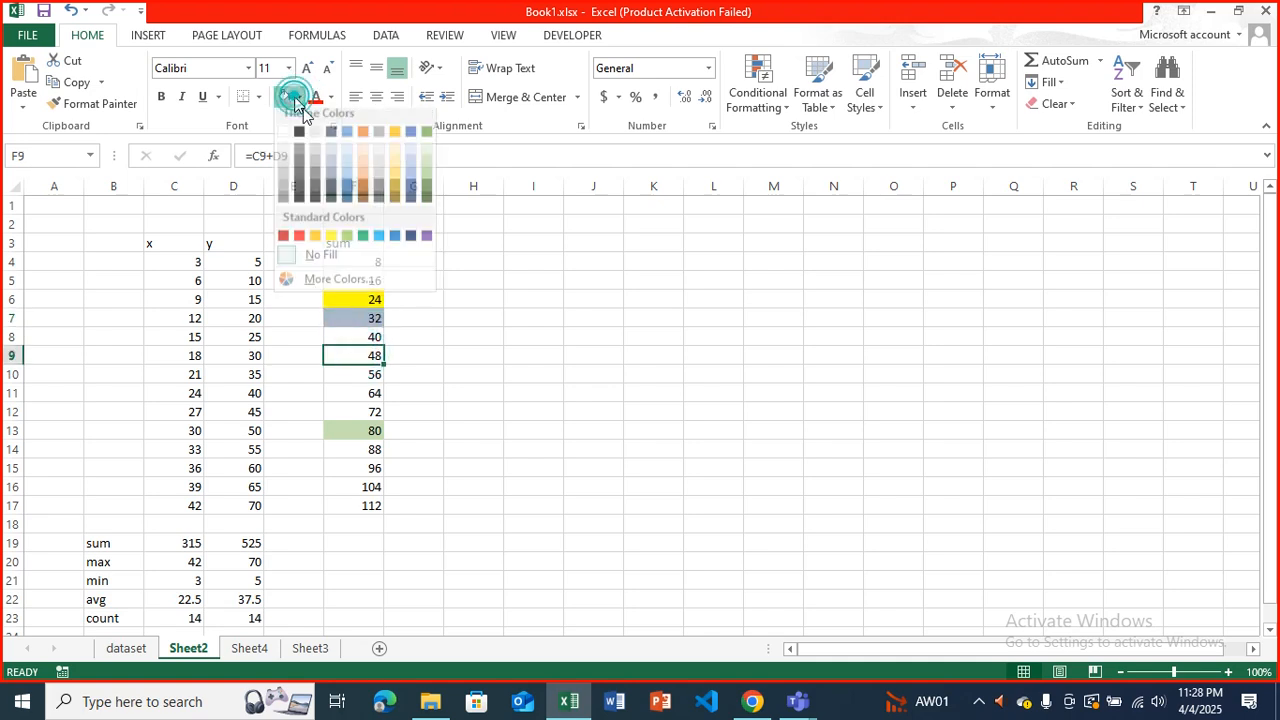
left_click(347, 237)
left_click(444, 356)
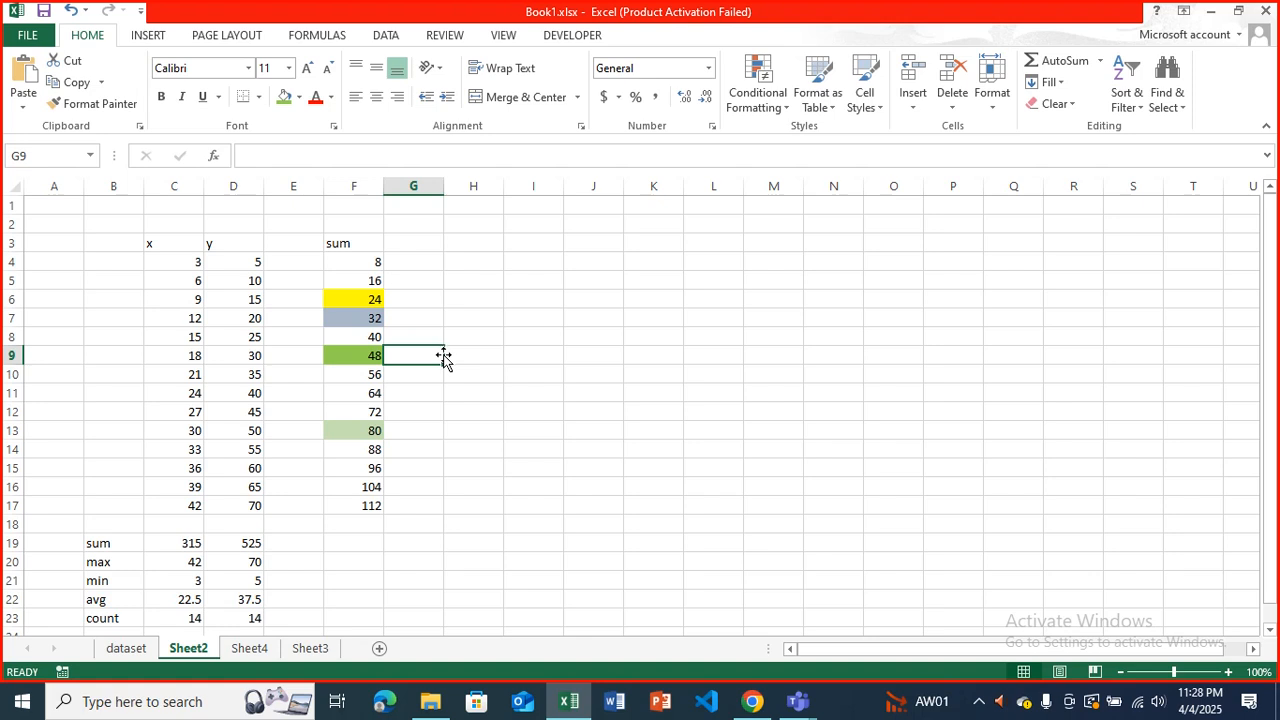
Copy the sum column F4:F17 and paste it with its formulas and formatting at I4.
left_click_drag(357, 261, 369, 517)
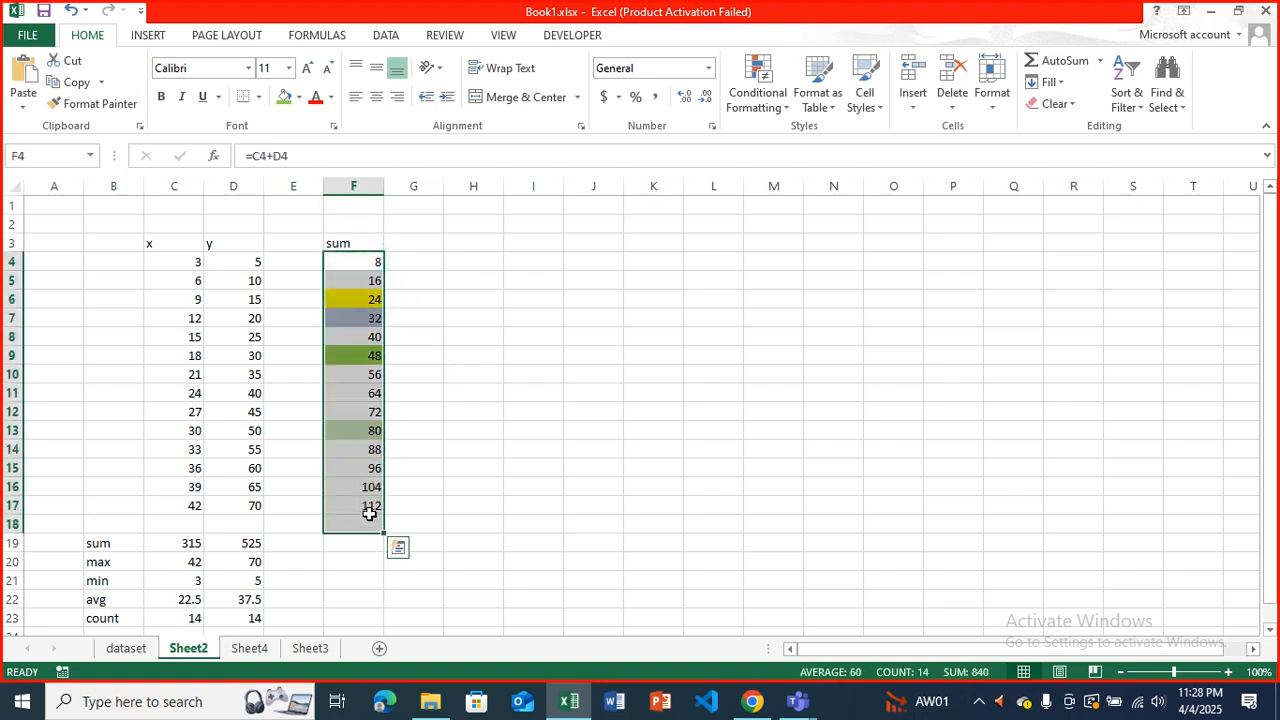
left_click(359, 335)
left_click_drag(362, 260, 378, 503)
key("ctrl+c")
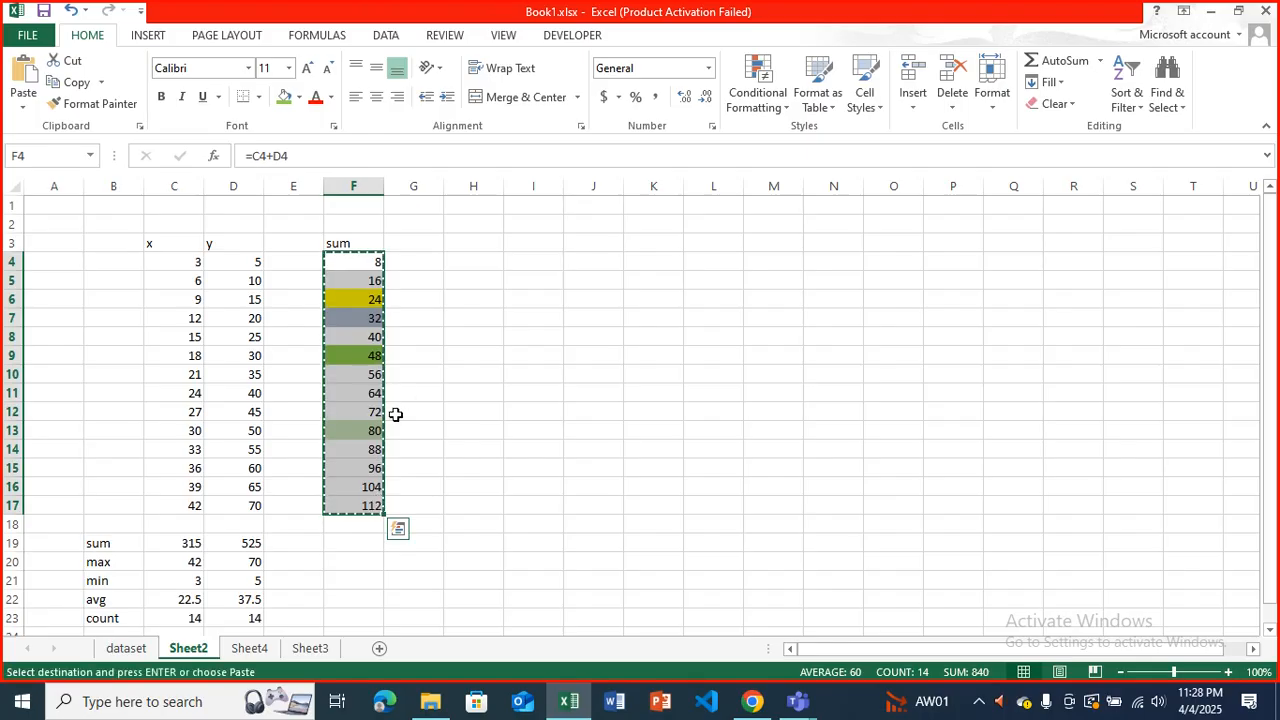
left_click(531, 263)
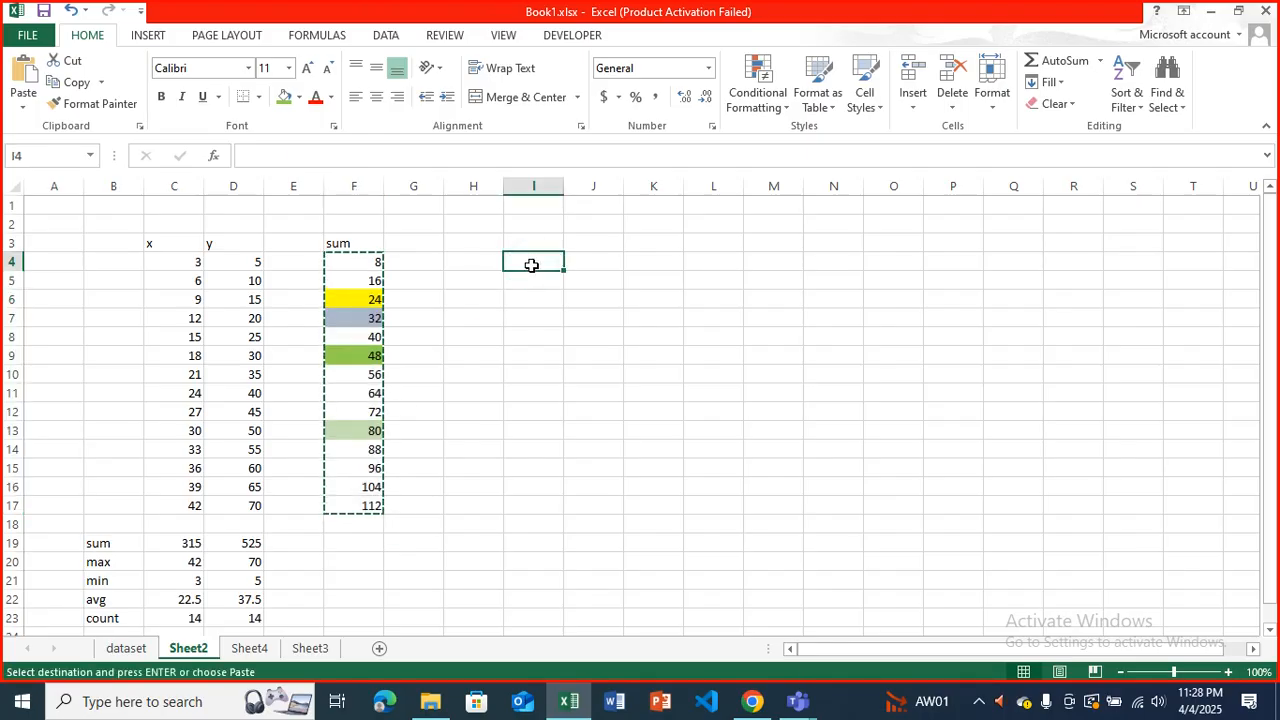
key("ctrl+v")
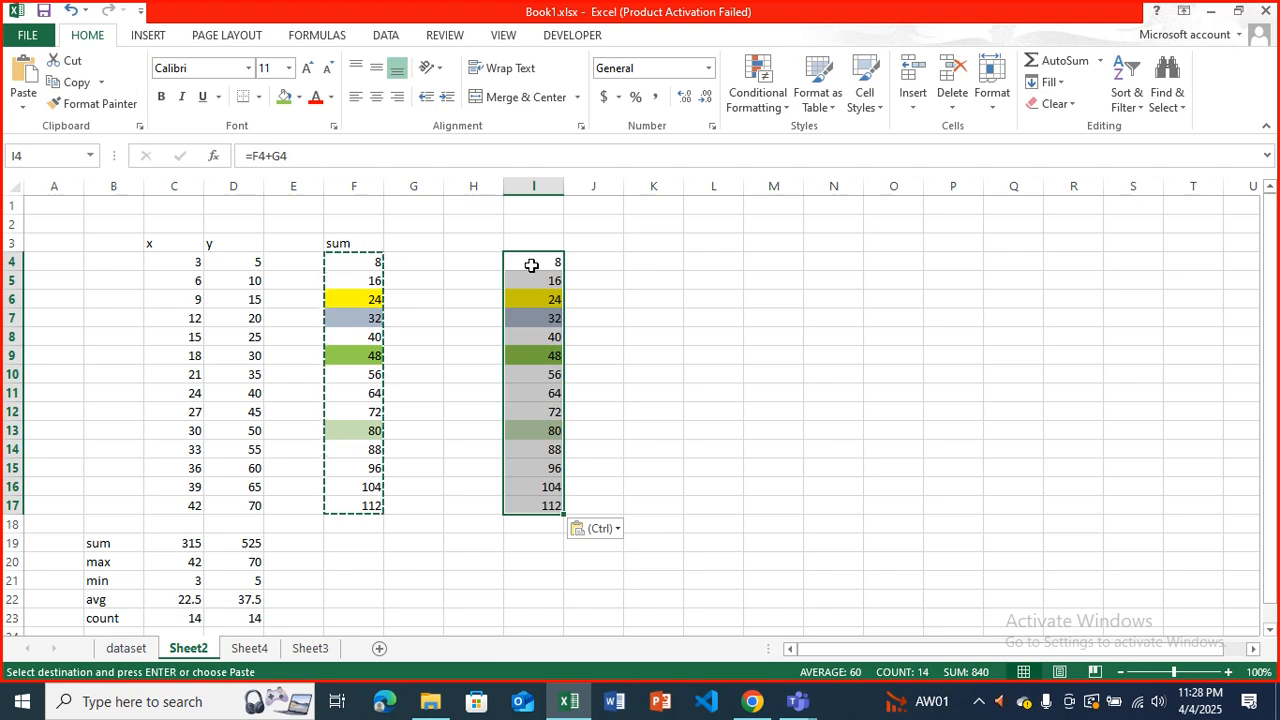
key("Escape")
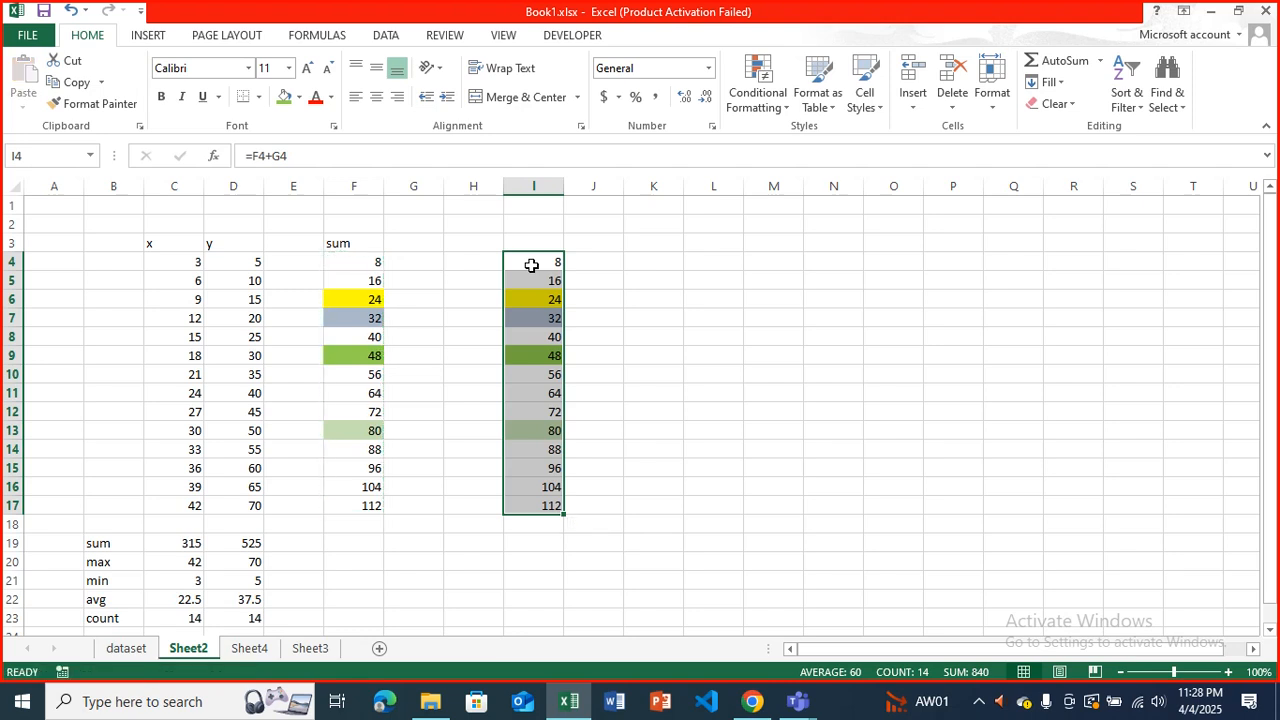
Examine which cells the pasted formula in I4 references.
left_click(531, 265)
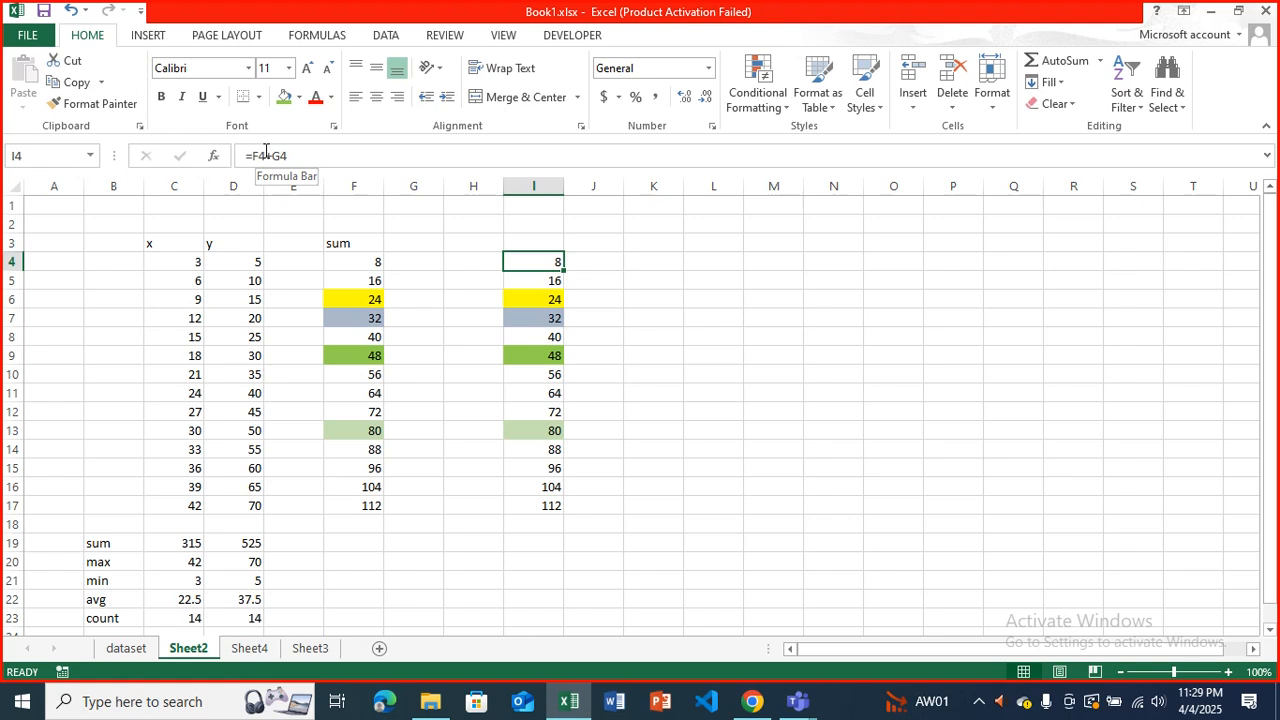
key("F2")
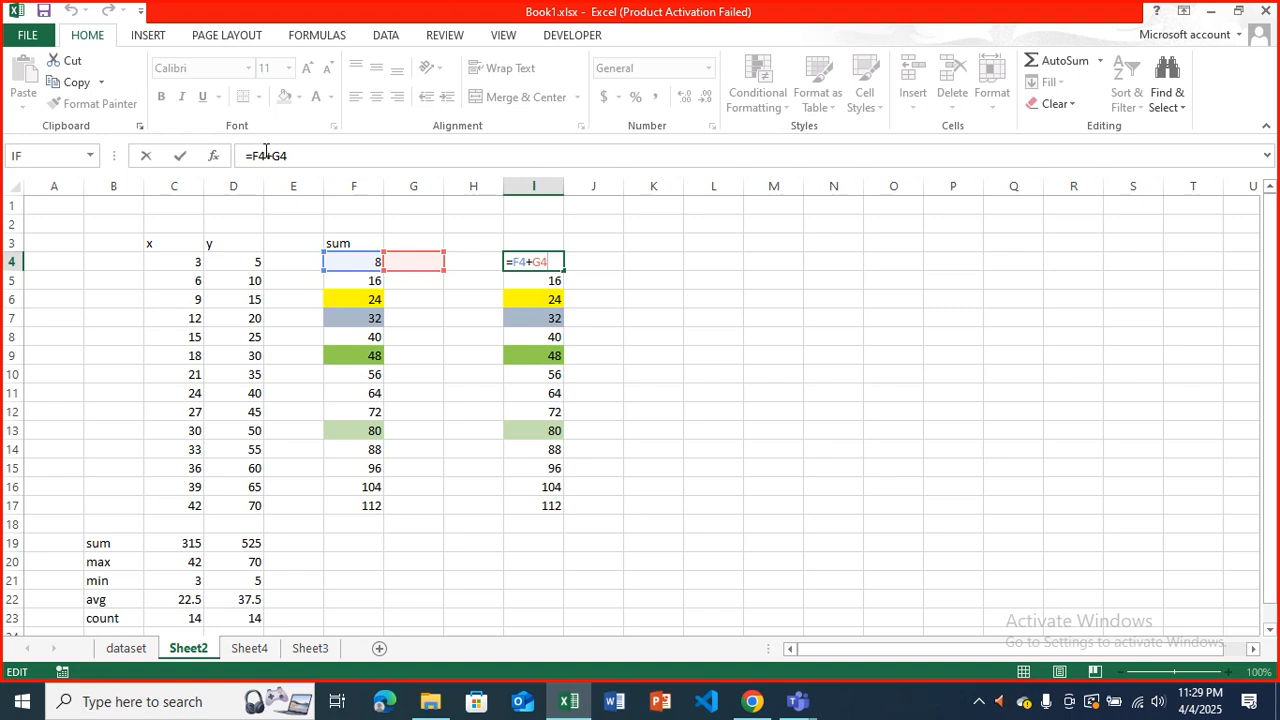
key("ctrl+Return")
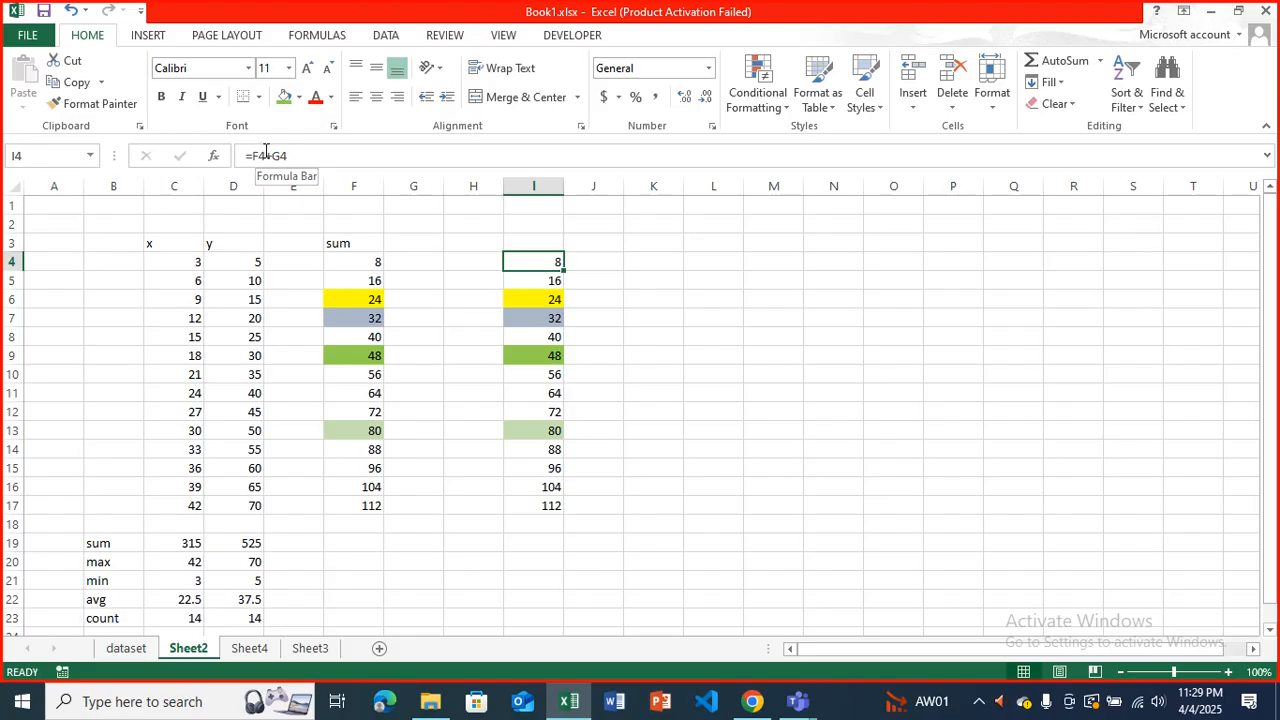
Add outside borders around cell F6 and around the range F10:F11.
left_click(352, 293)
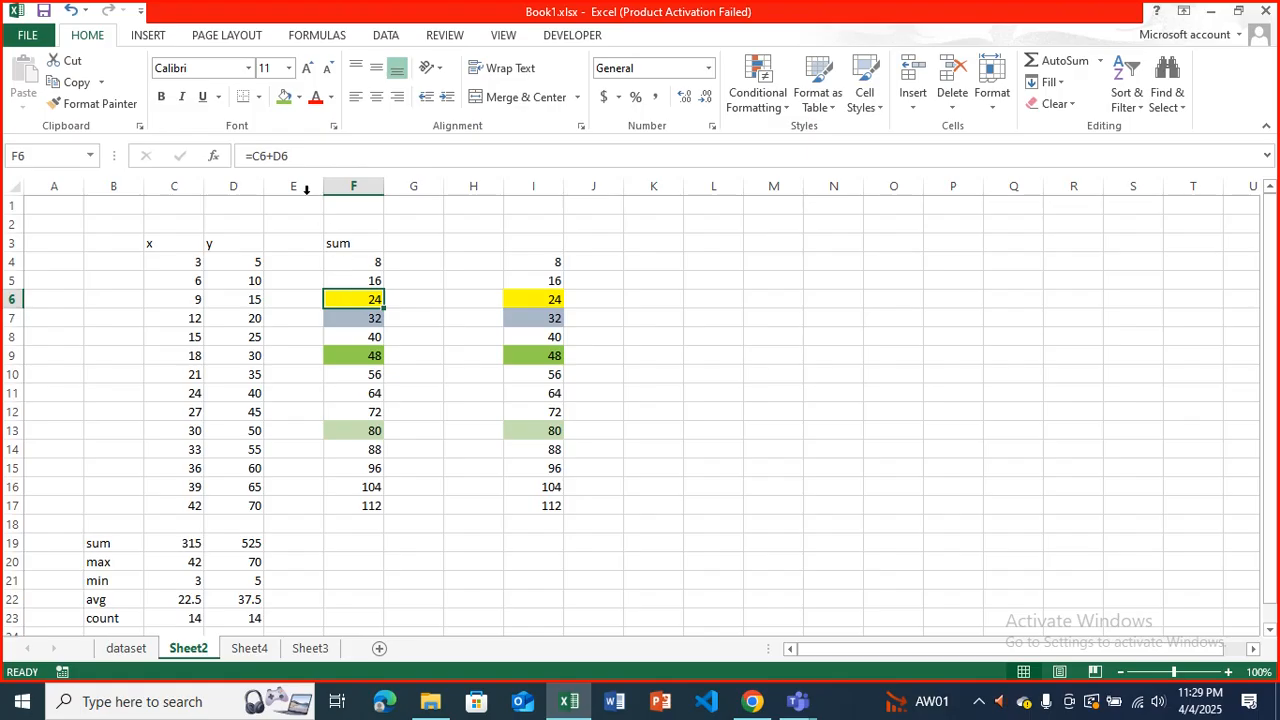
left_click(258, 97)
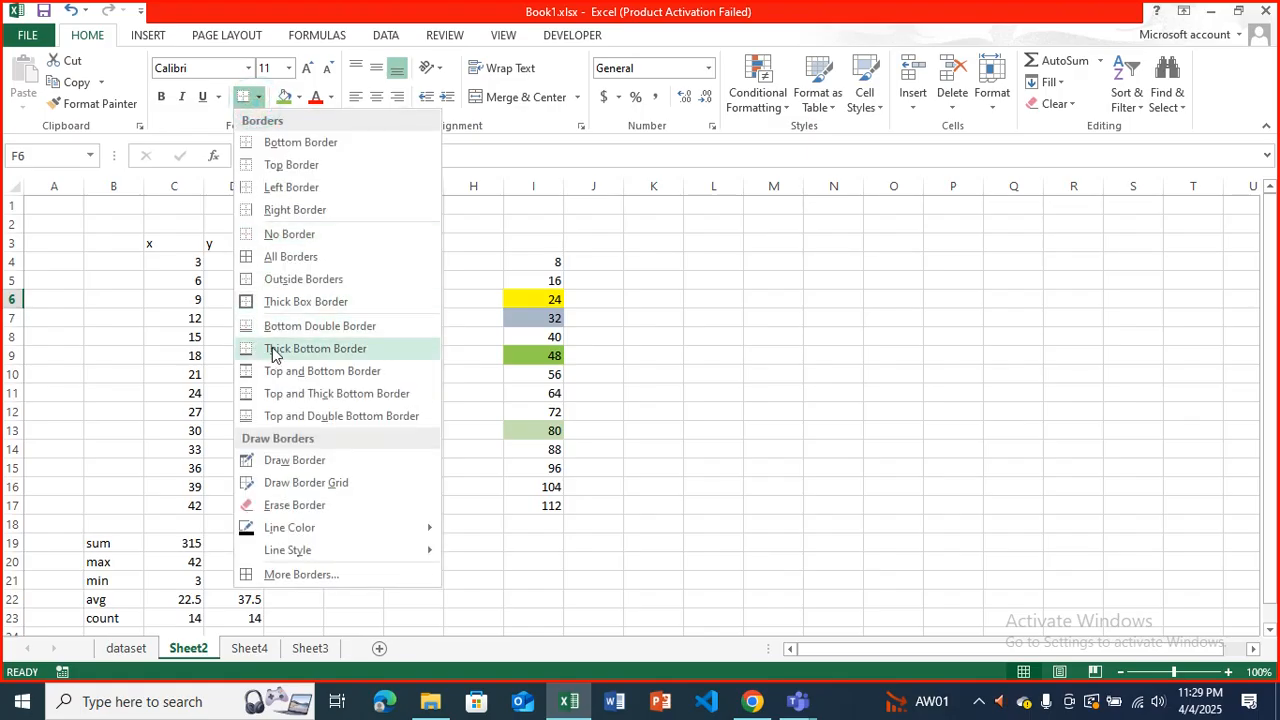
left_click(287, 279)
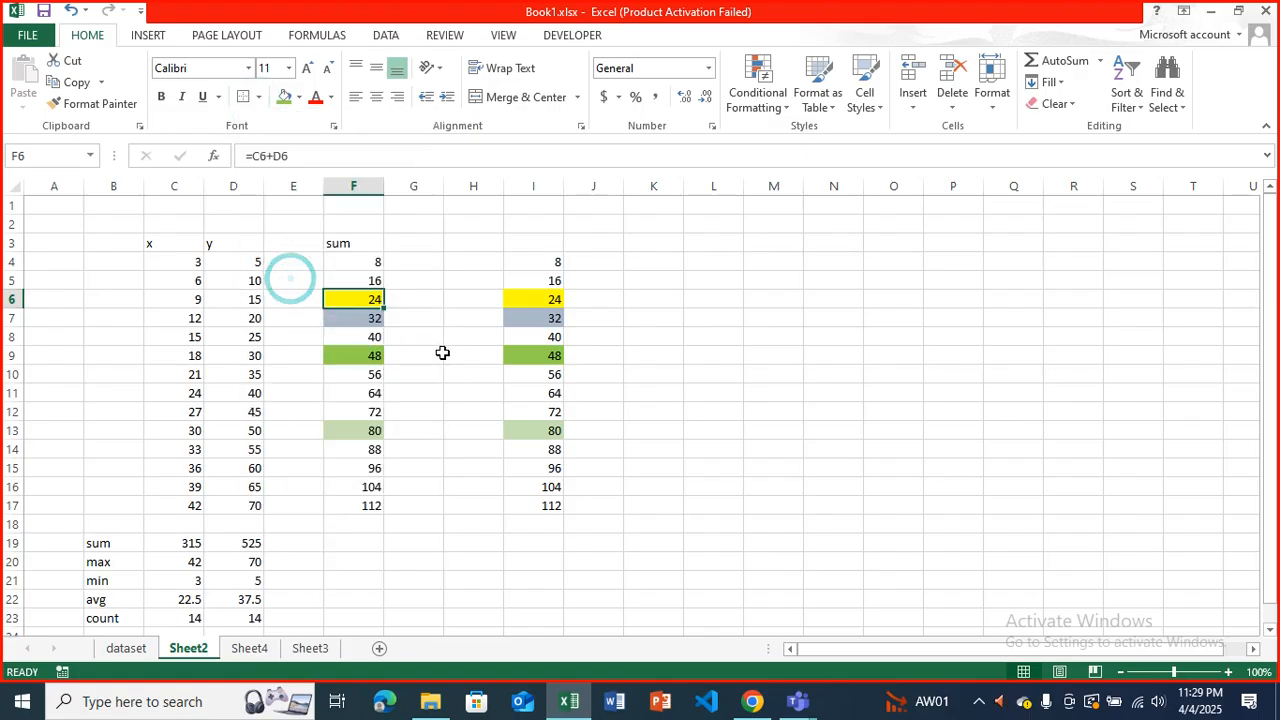
left_click(445, 352)
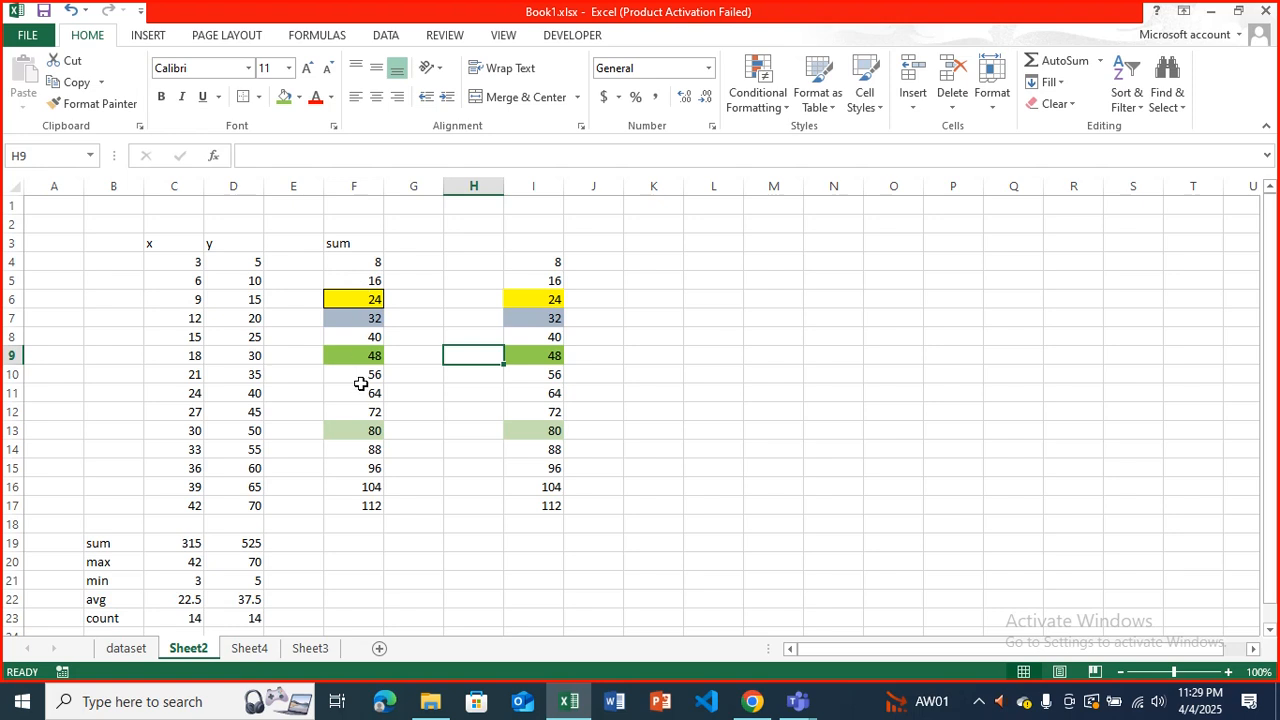
left_click_drag(363, 393, 363, 378)
left_click(243, 97)
left_click(417, 318)
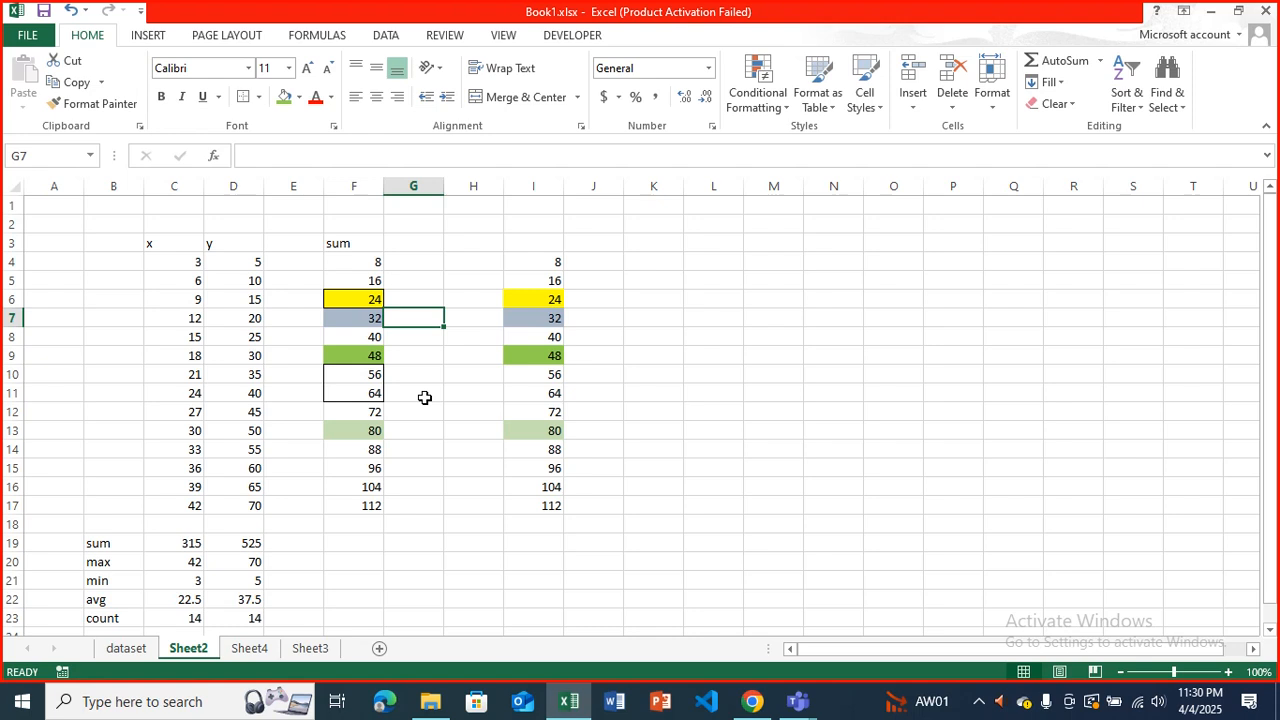
Copy the range F4:F17 and select L4 as the paste destination.
left_click_drag(362, 264, 378, 508)
key("ctrl+c")
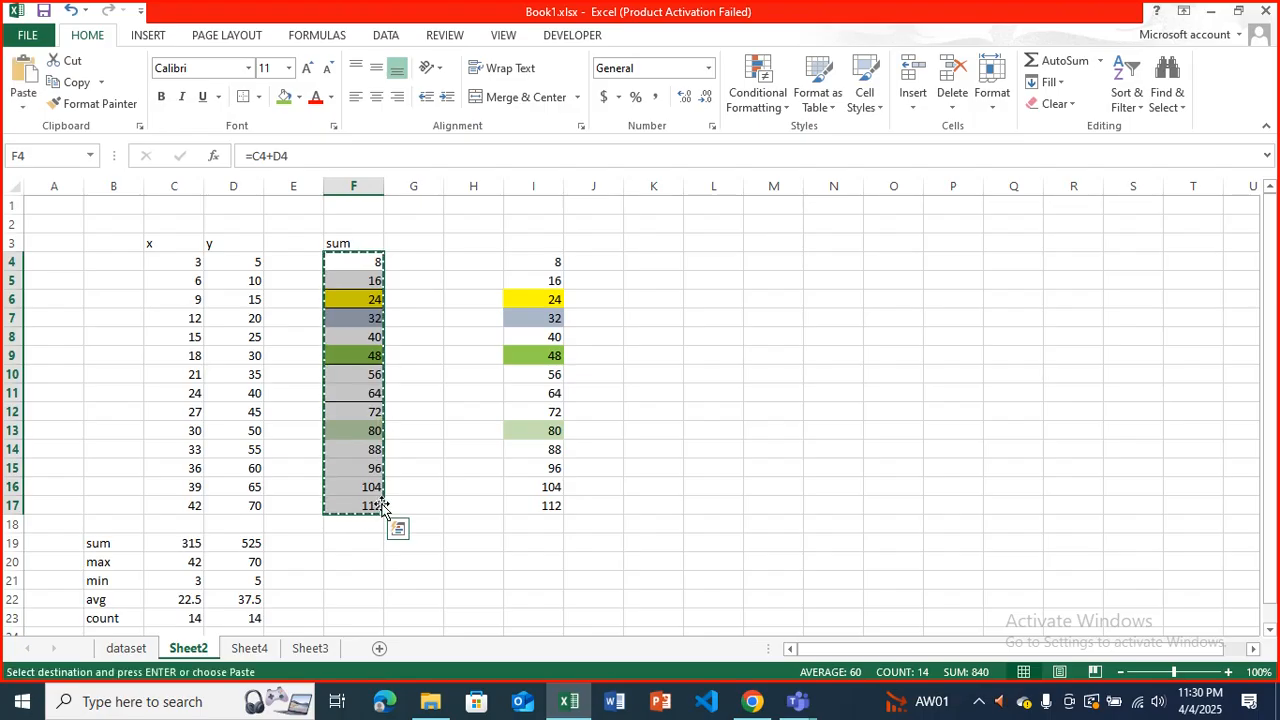
left_click(716, 257)
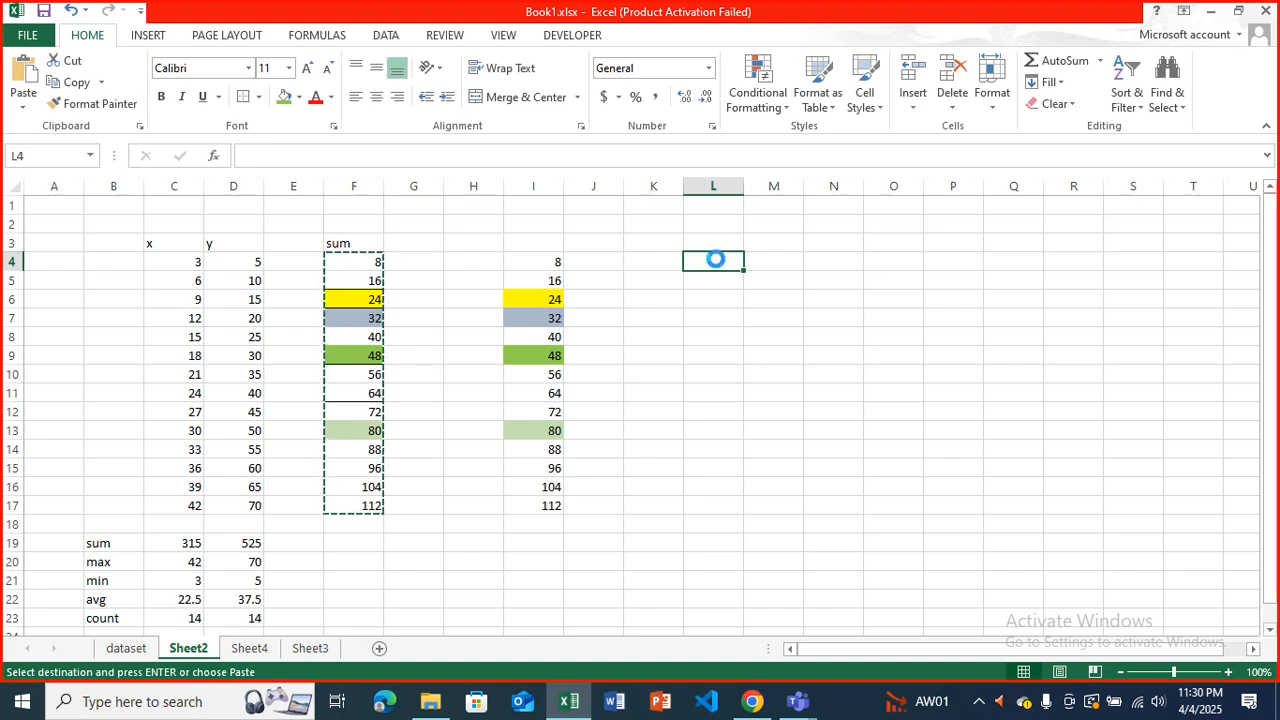
key("ctrl+alt+v")
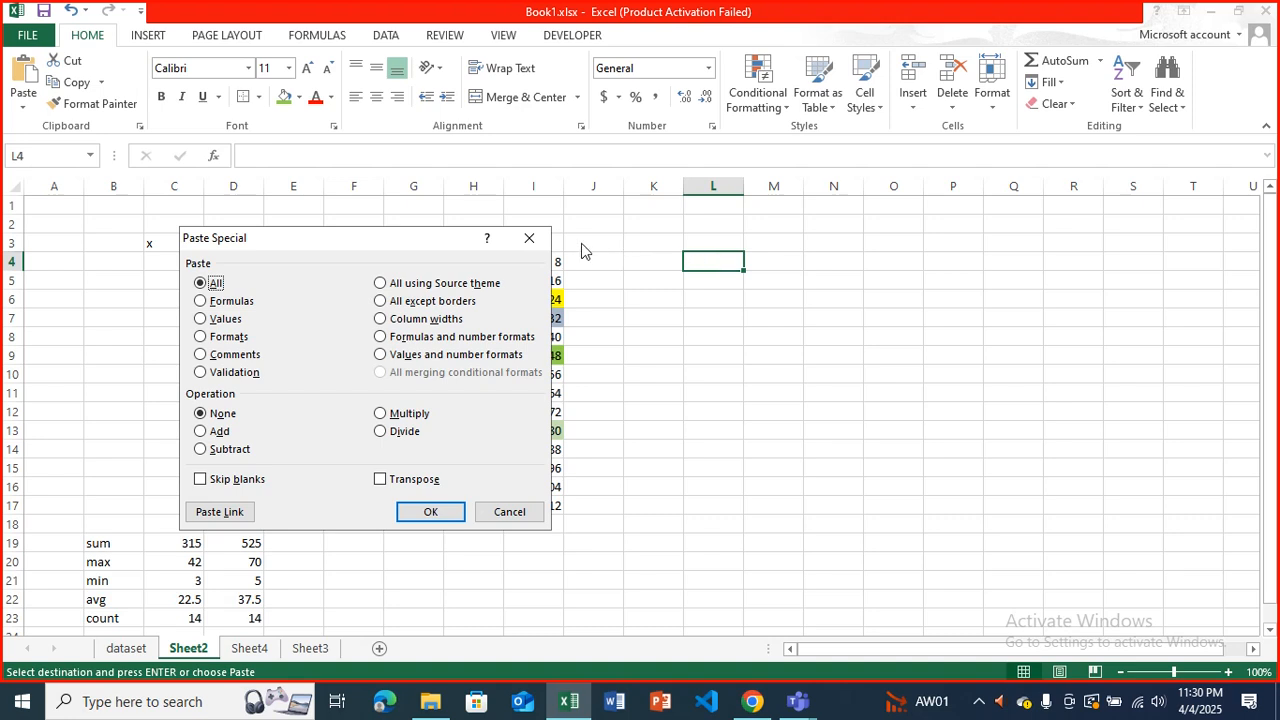
left_click(531, 238)
left_click(23, 105)
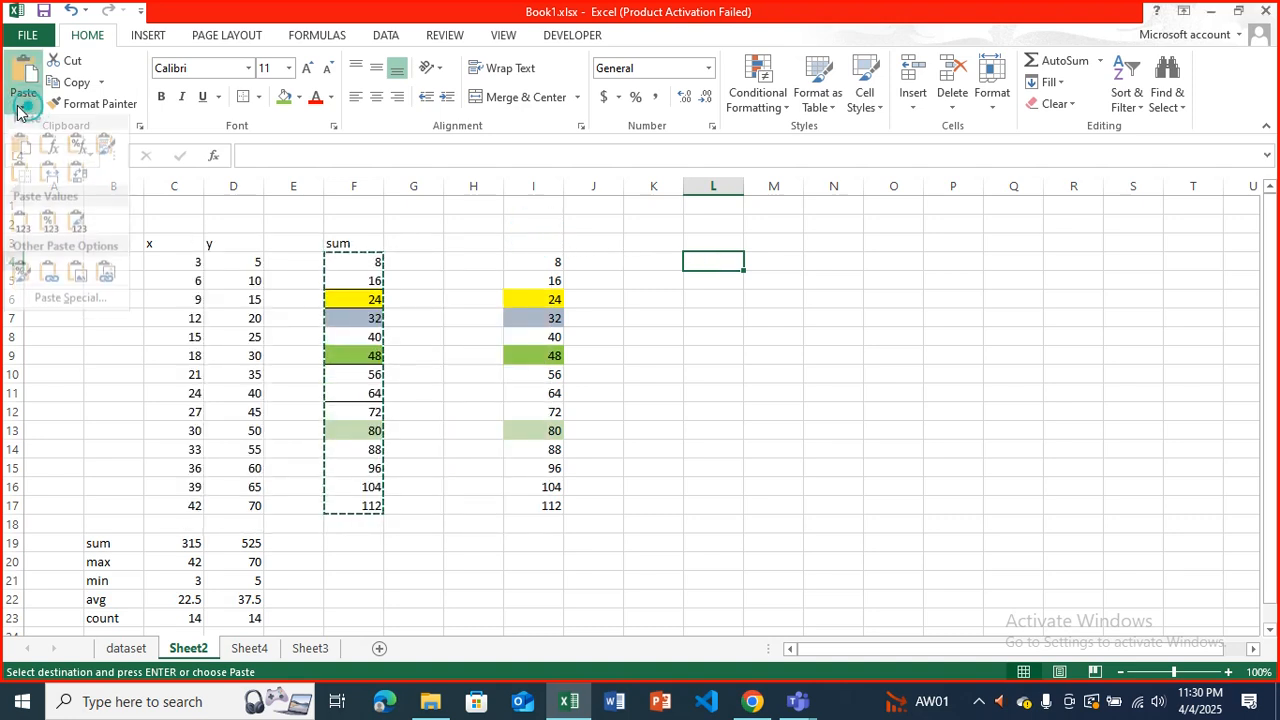
left_click(68, 307)
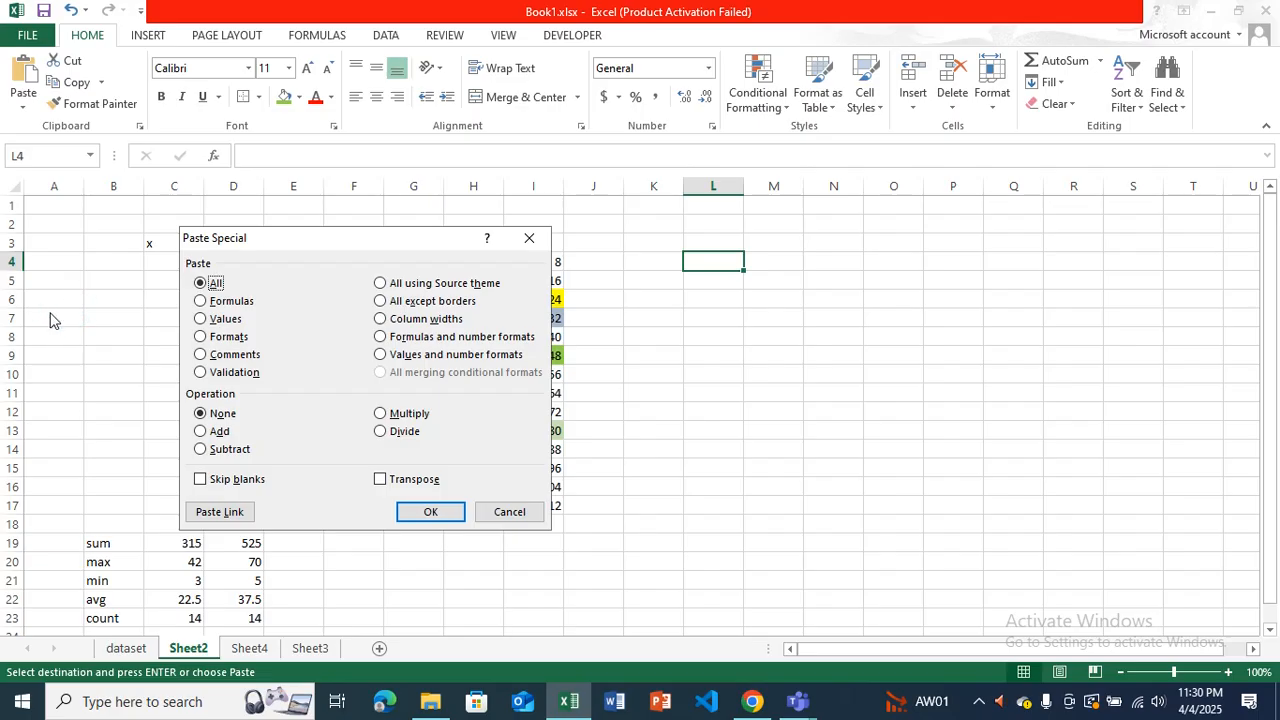
left_click(529, 238)
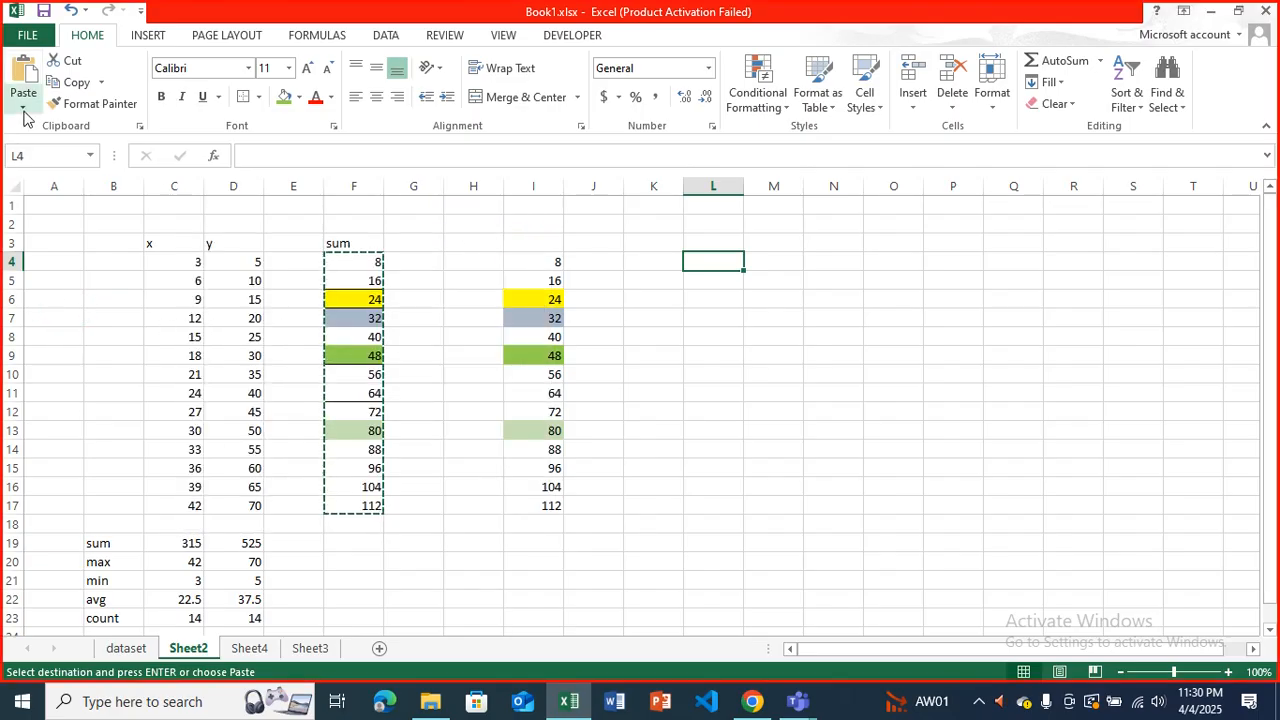
Use Paste Special to paste only the formats of the copied range at L4.
left_click(23, 100)
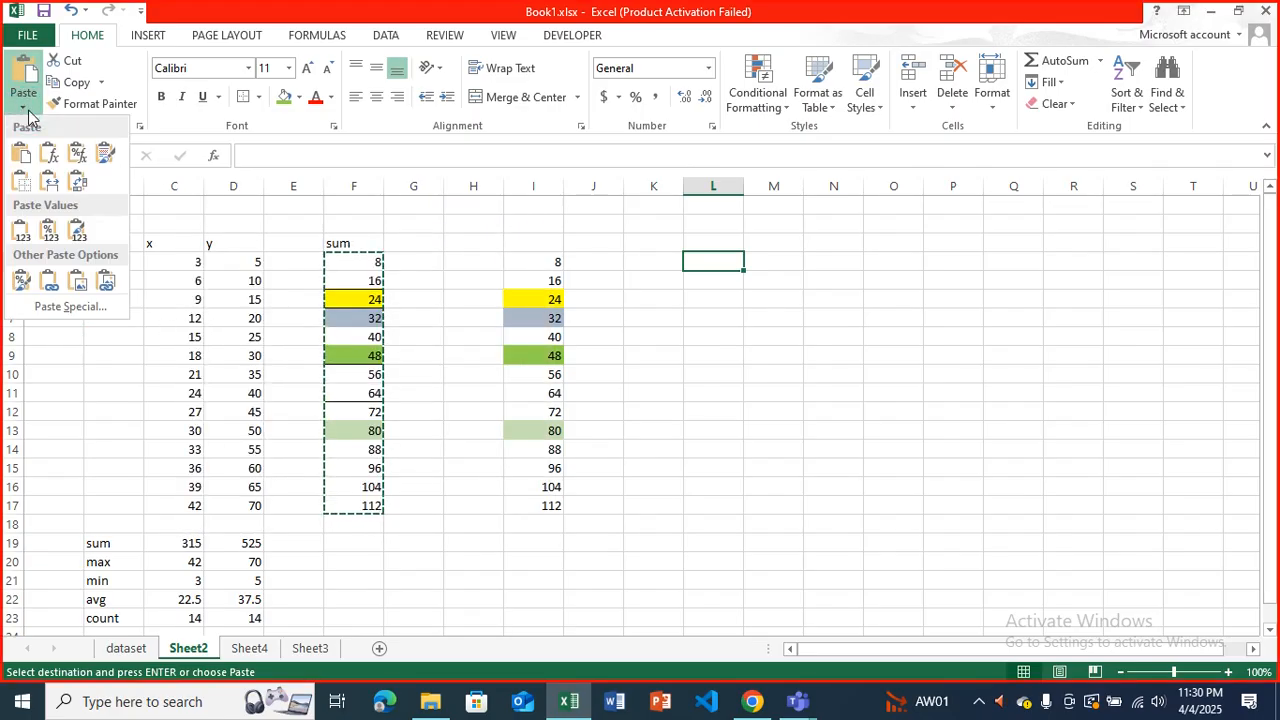
left_click(69, 308)
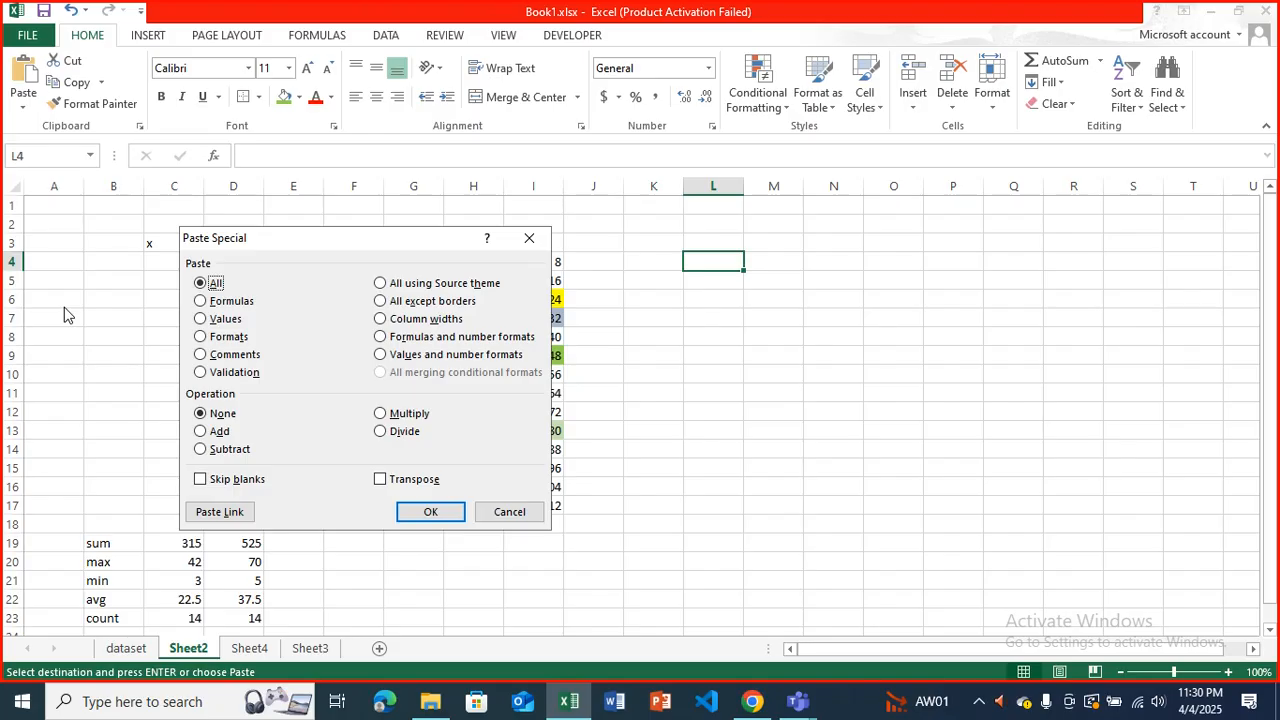
left_click(201, 337)
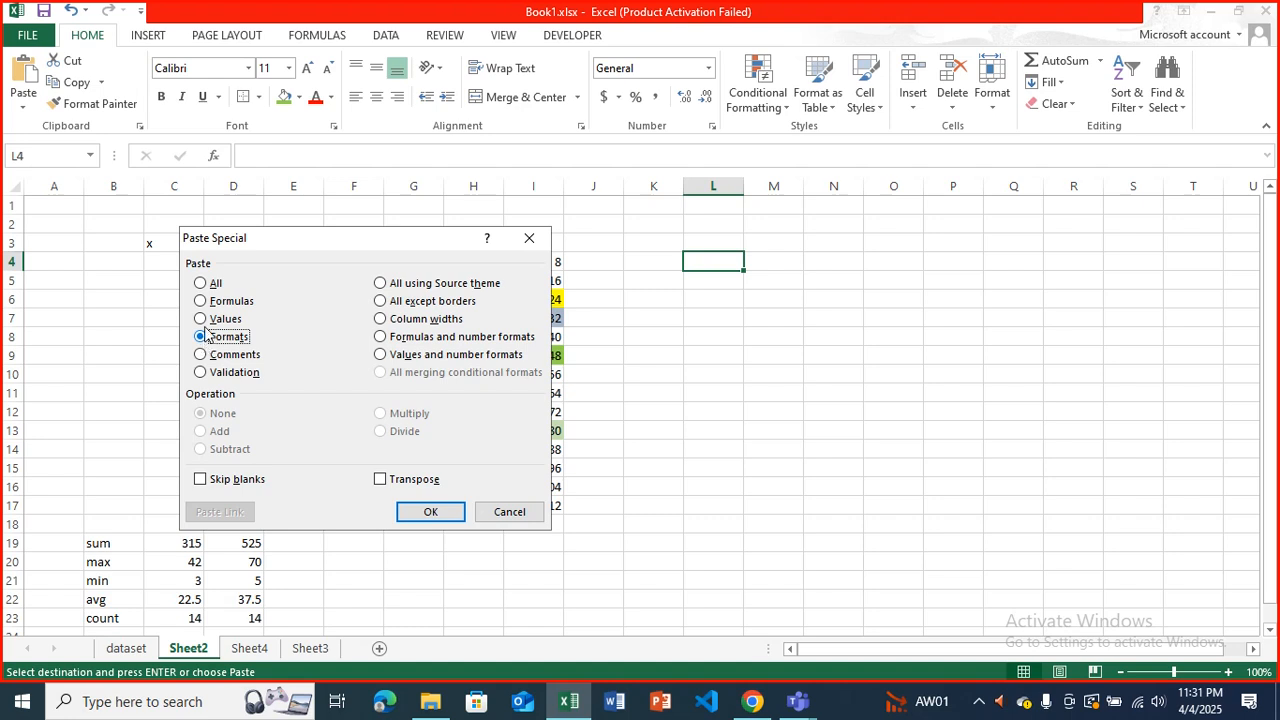
left_click(430, 511)
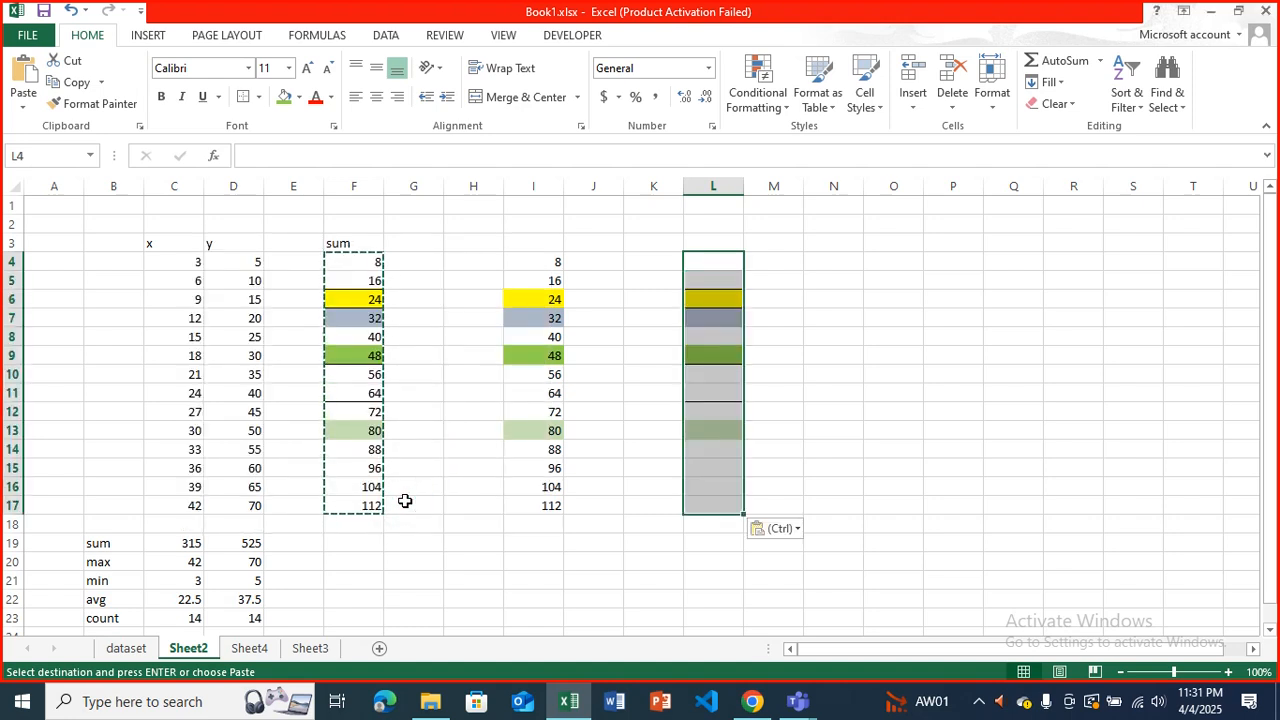
Use Paste Special to paste only the values of the copied F4:F17 range at N5.
left_click(560, 431)
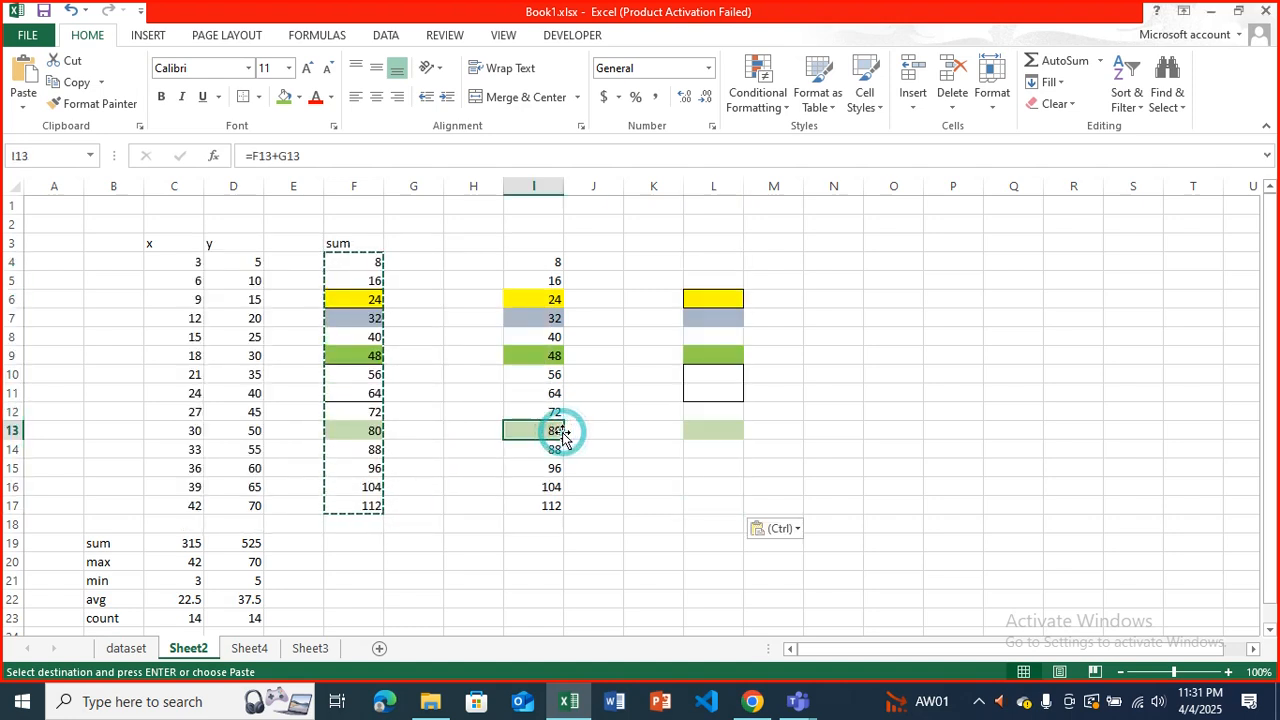
left_click(737, 280)
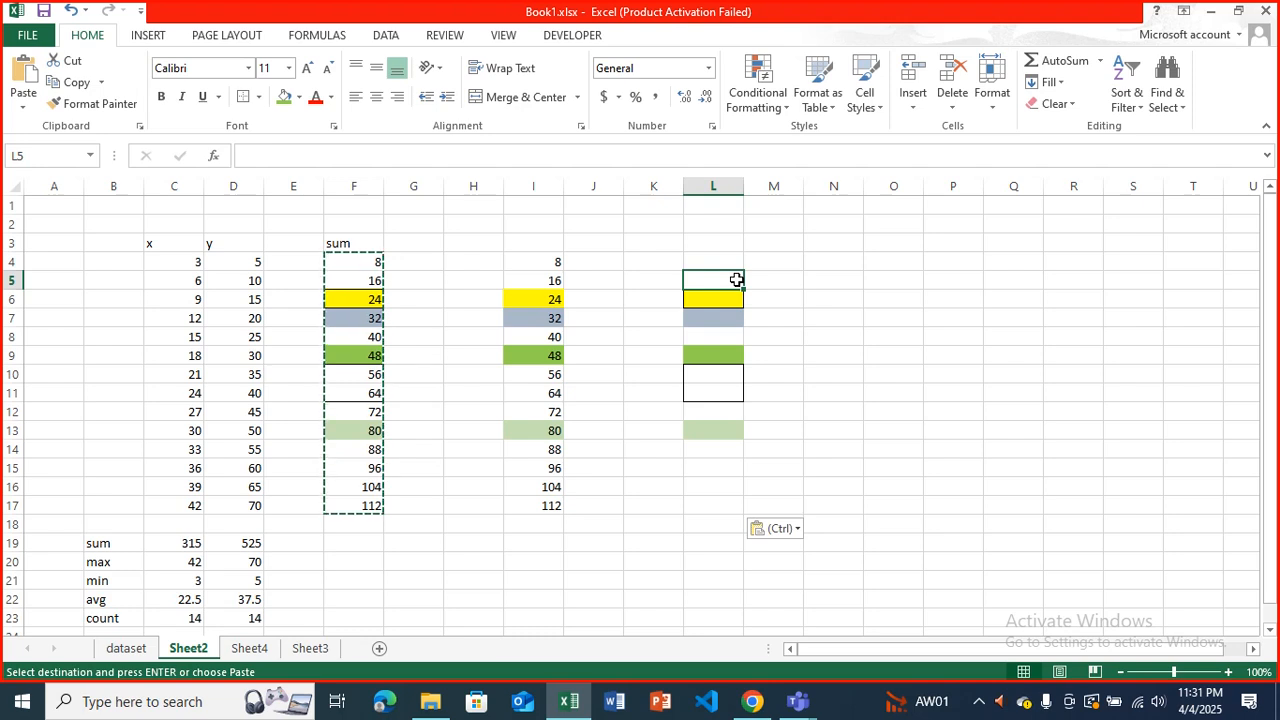
key("Right")
key("Right")
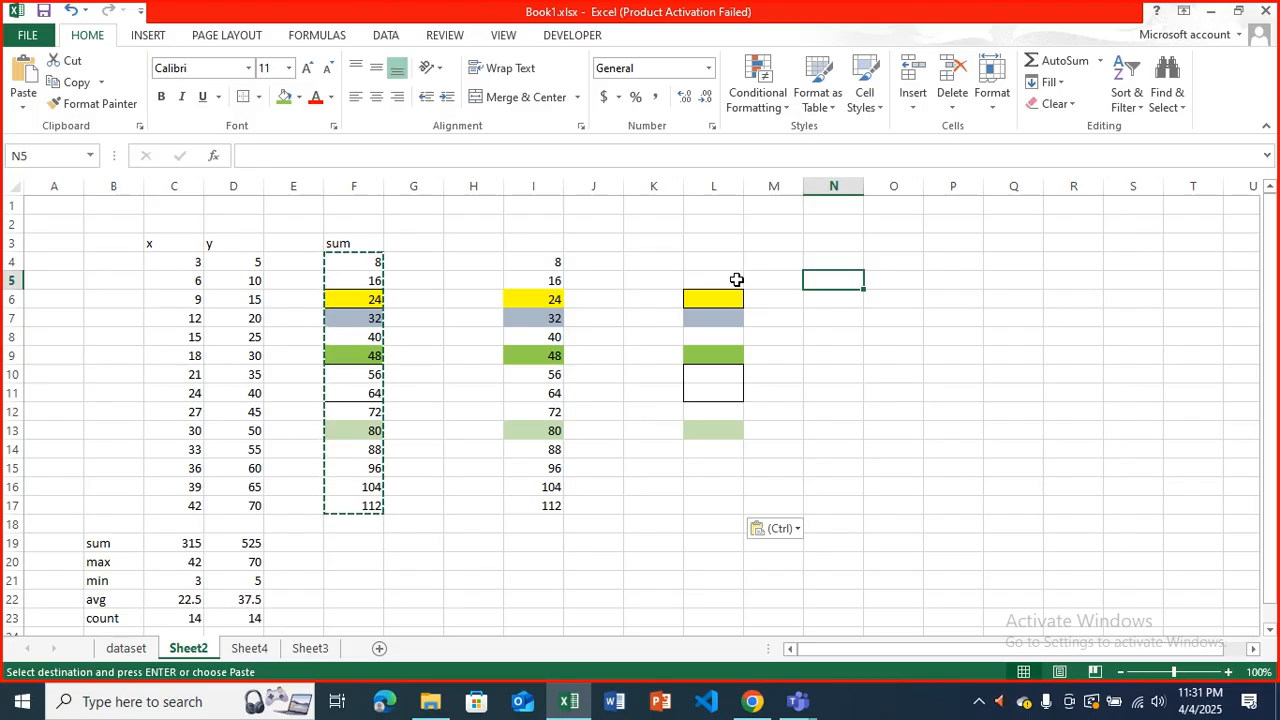
key("alt")
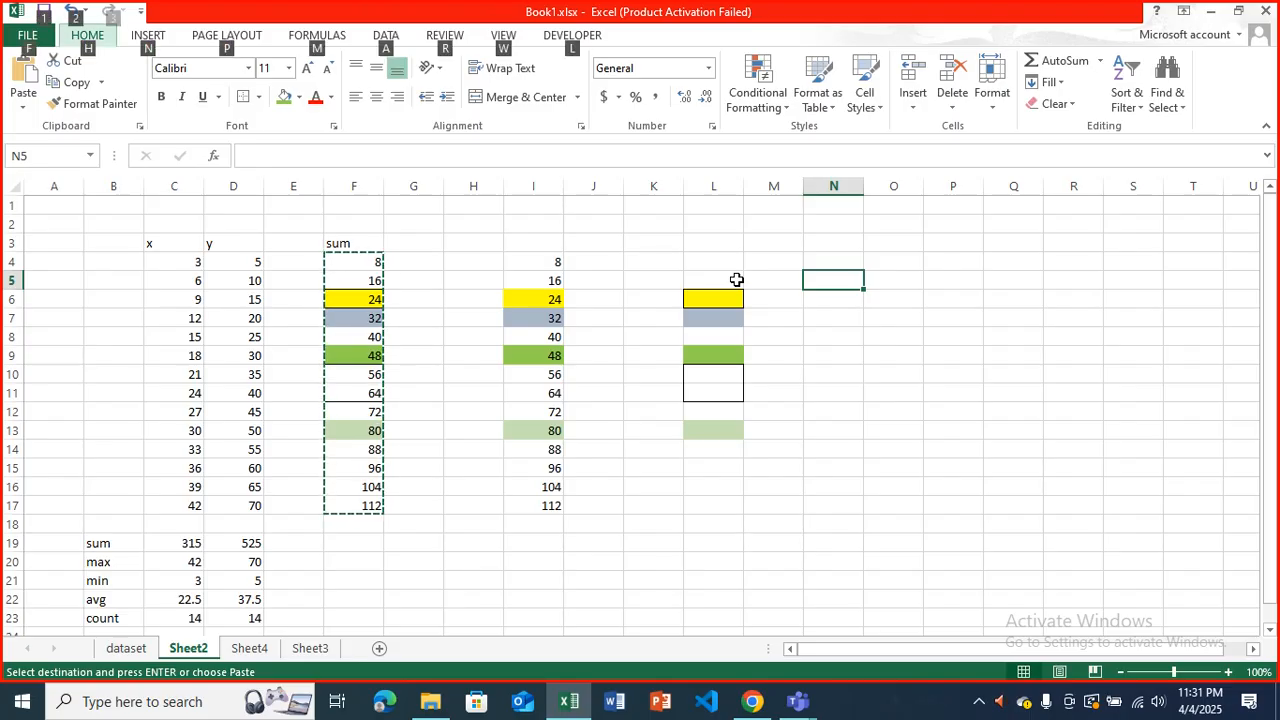
key("alt")
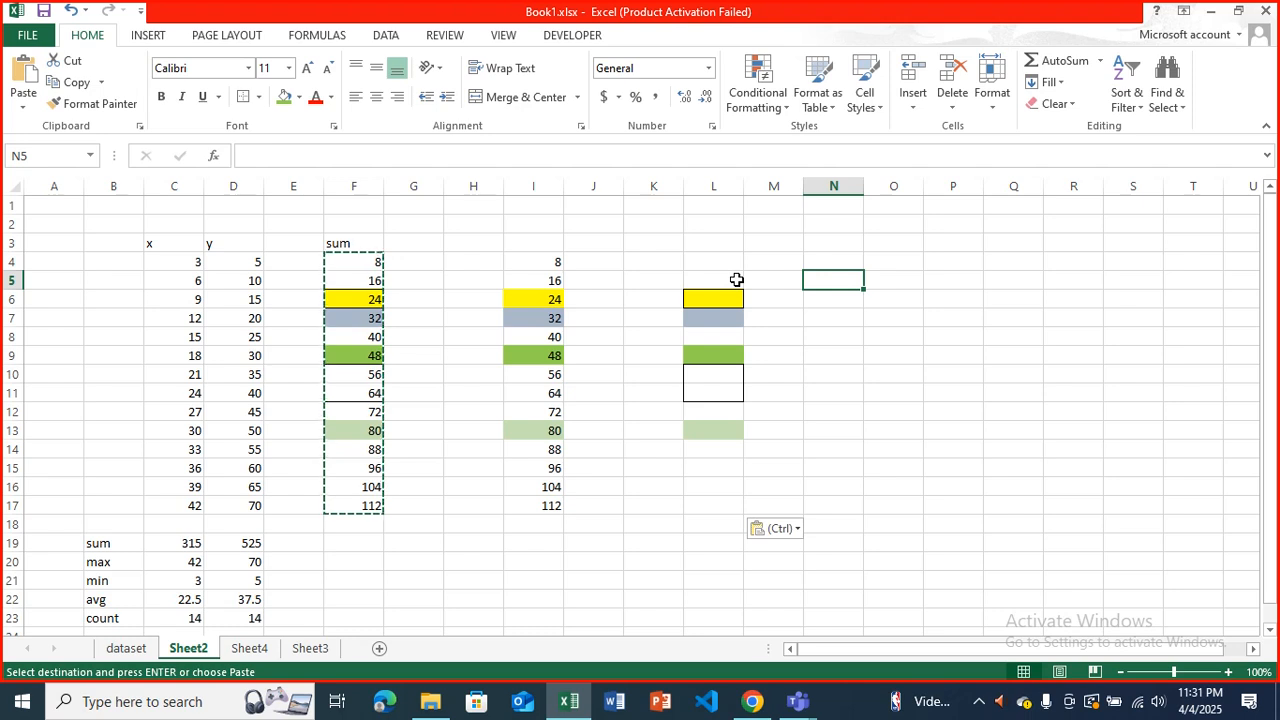
key("ctrl+alt+v")
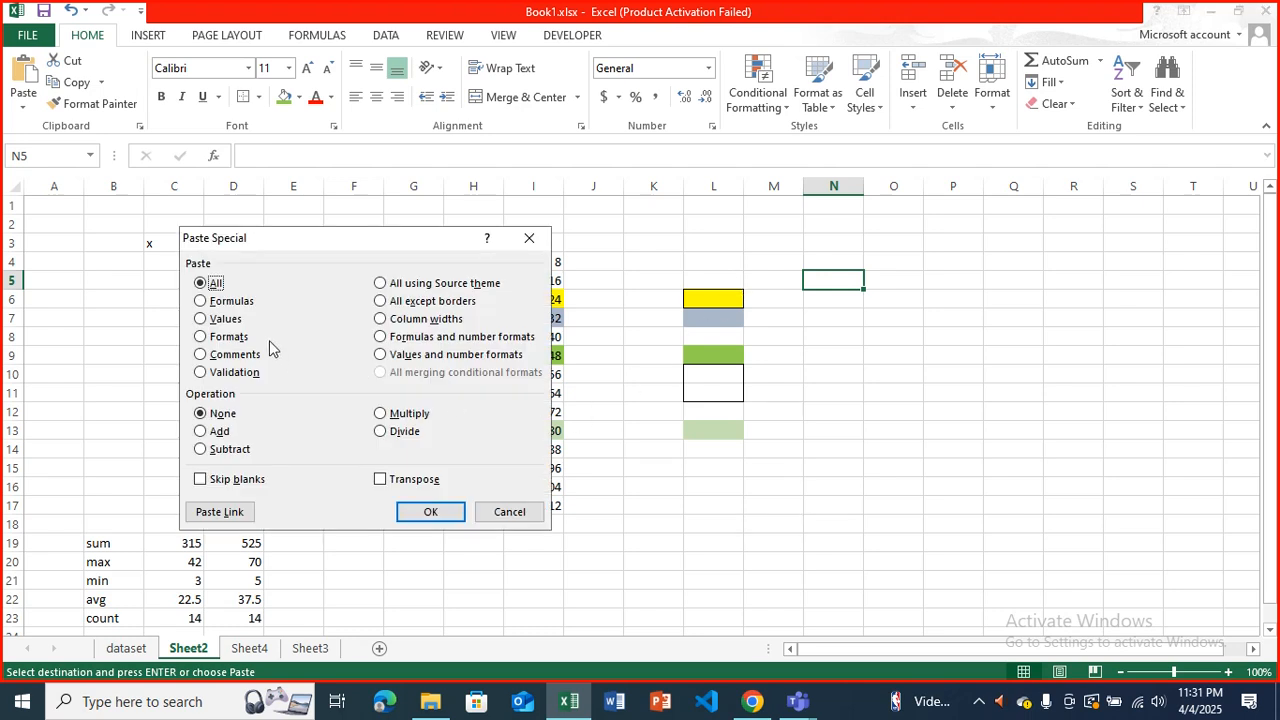
left_click(226, 320)
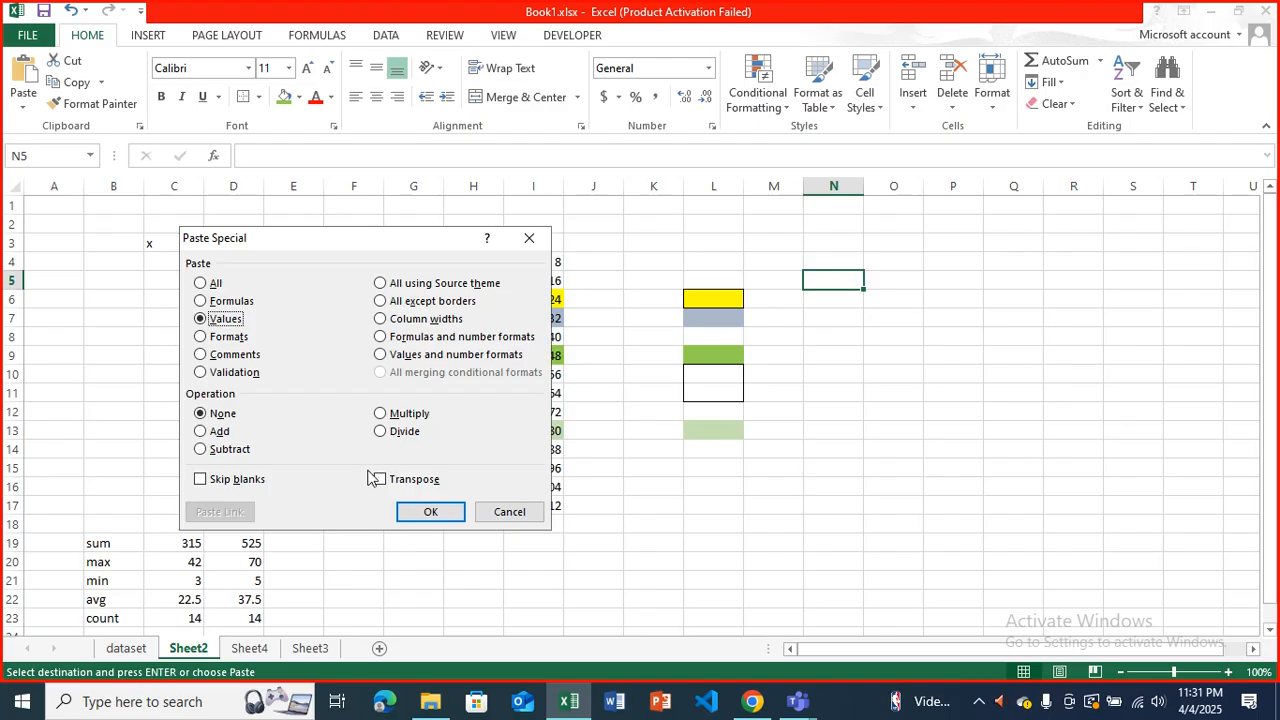
left_click(430, 512)
Inspect the contents of the pasted cells N10 and N5 to see whether they hold values or formulas.
left_click(846, 376)
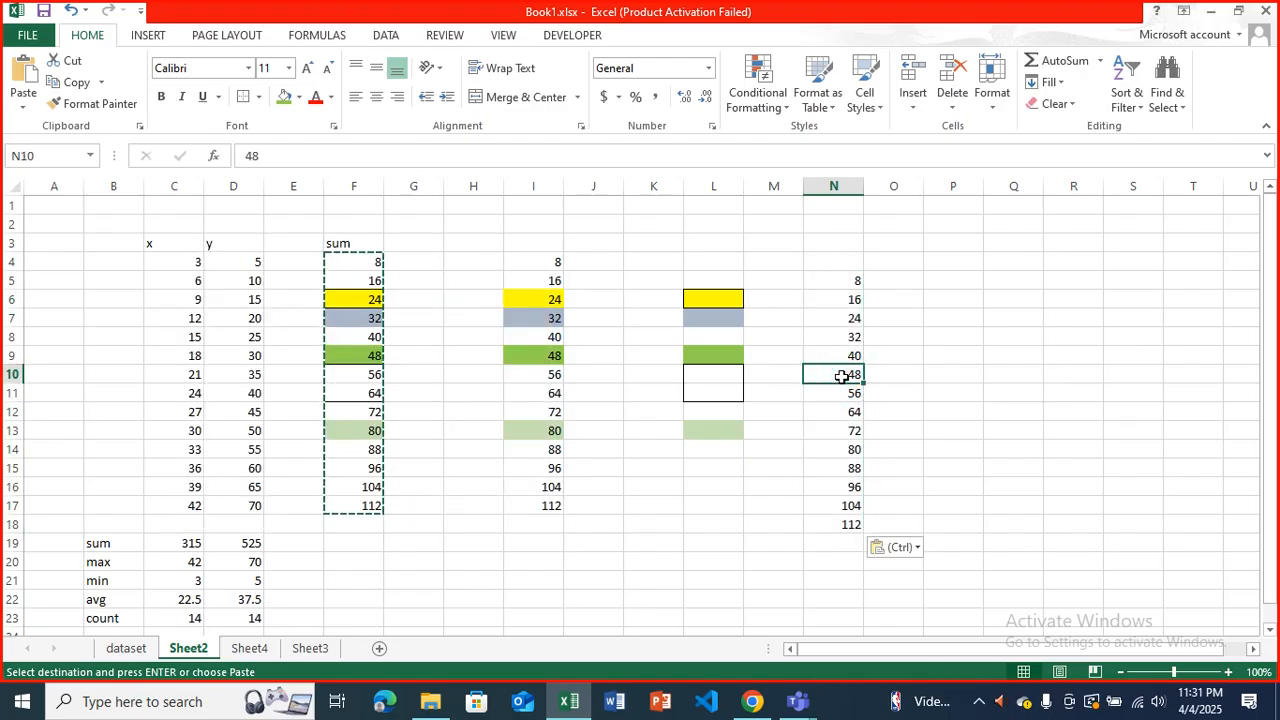
left_click(843, 280)
left_click(262, 155)
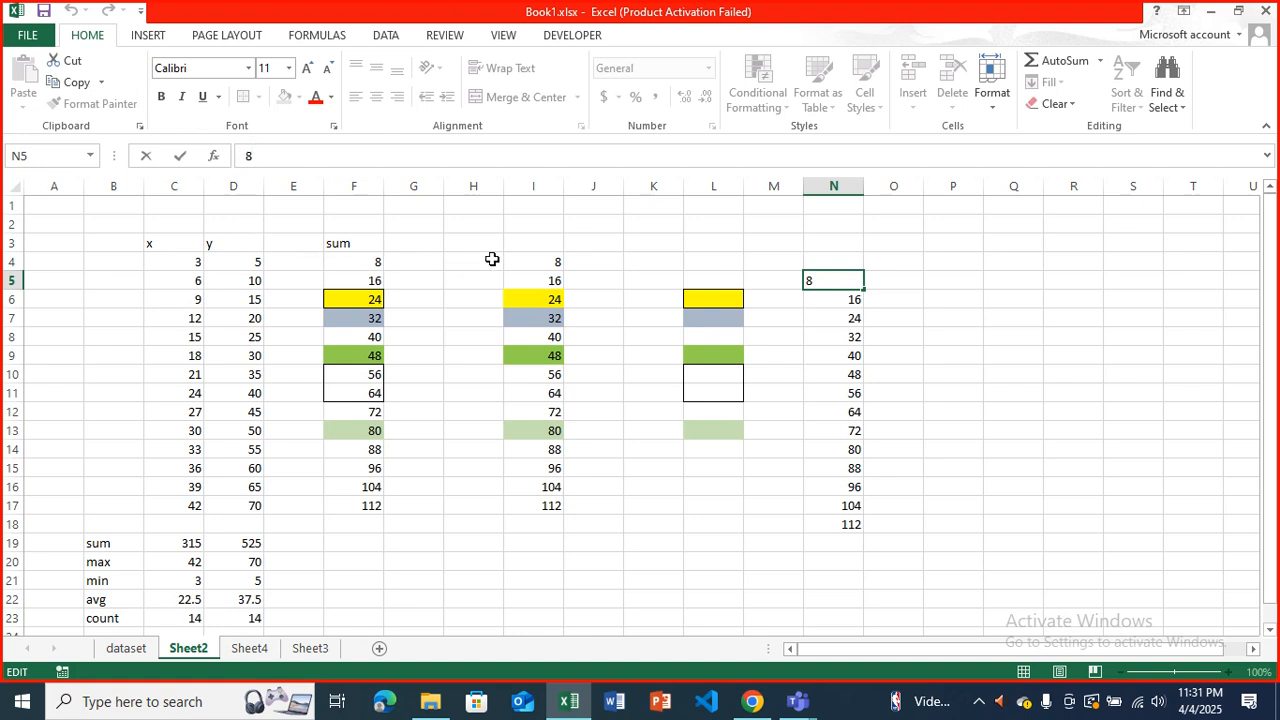
Clear the contents of the range I4:N18.
left_click_drag(531, 264, 828, 520)
key("Delete")
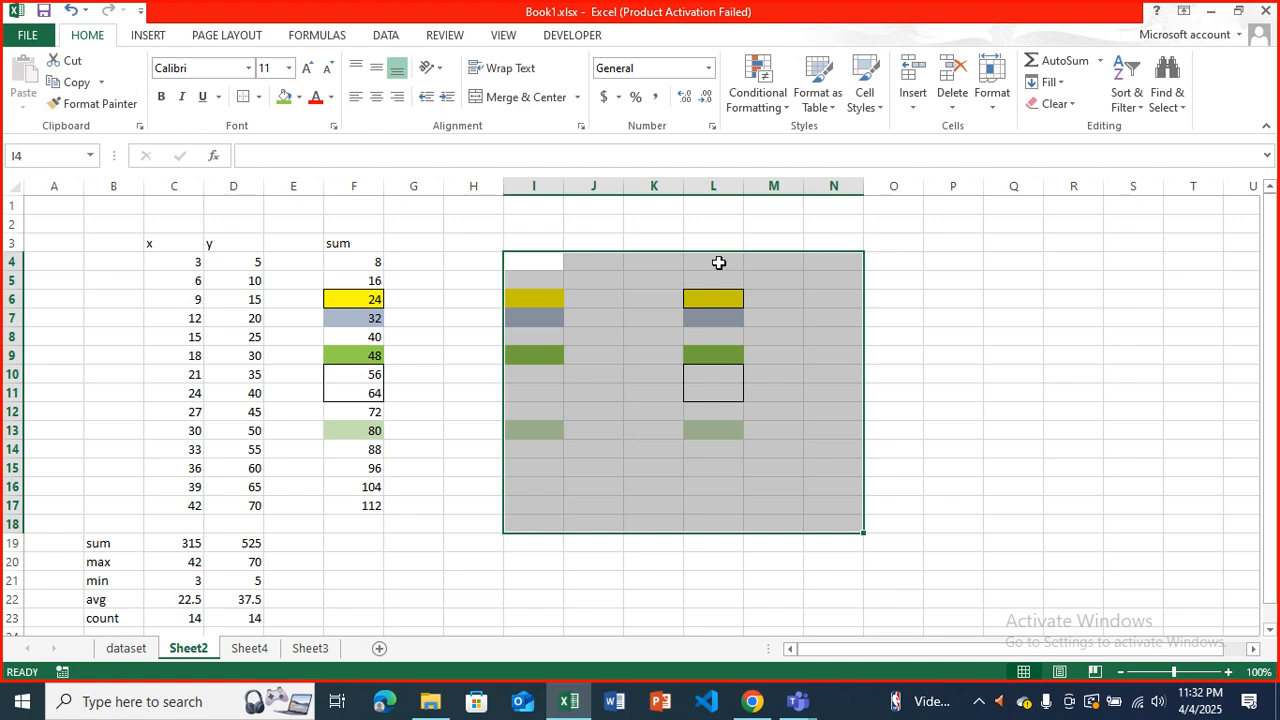
Copy the blank cell O10 and paste only its formats over I4:M17 to strip the leftover fills and borders.
left_click(922, 372)
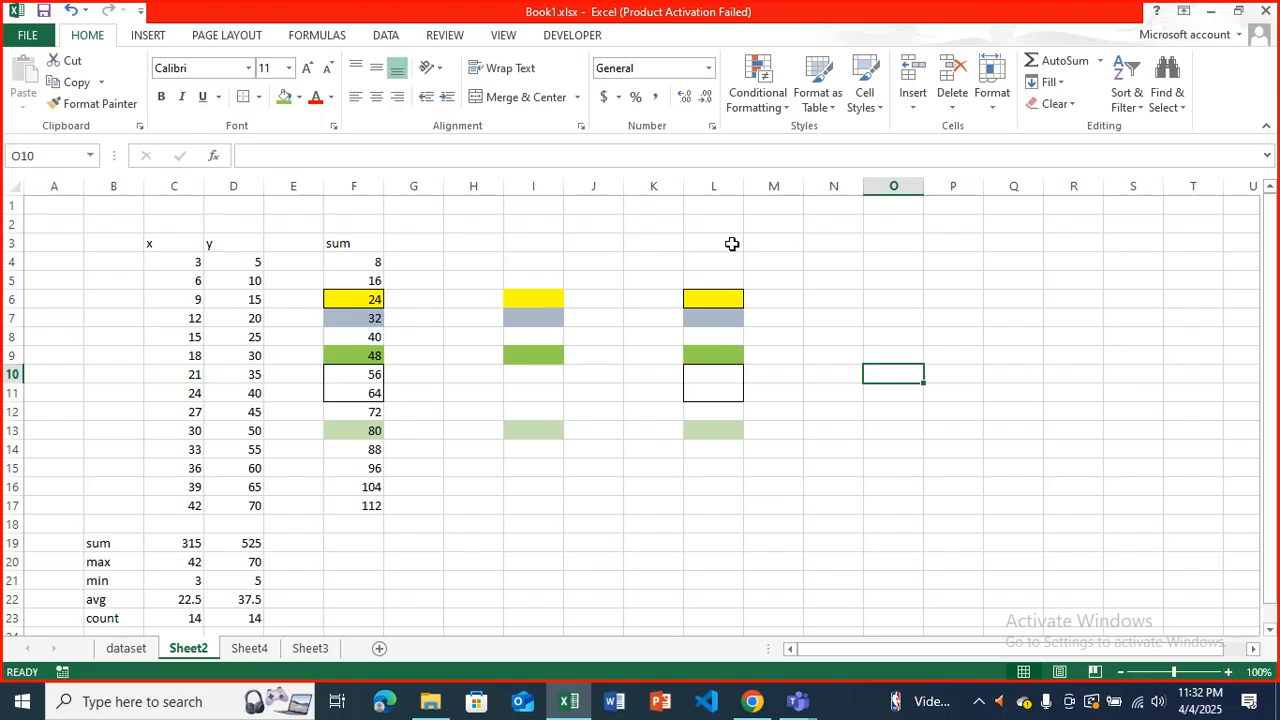
key("ctrl+c")
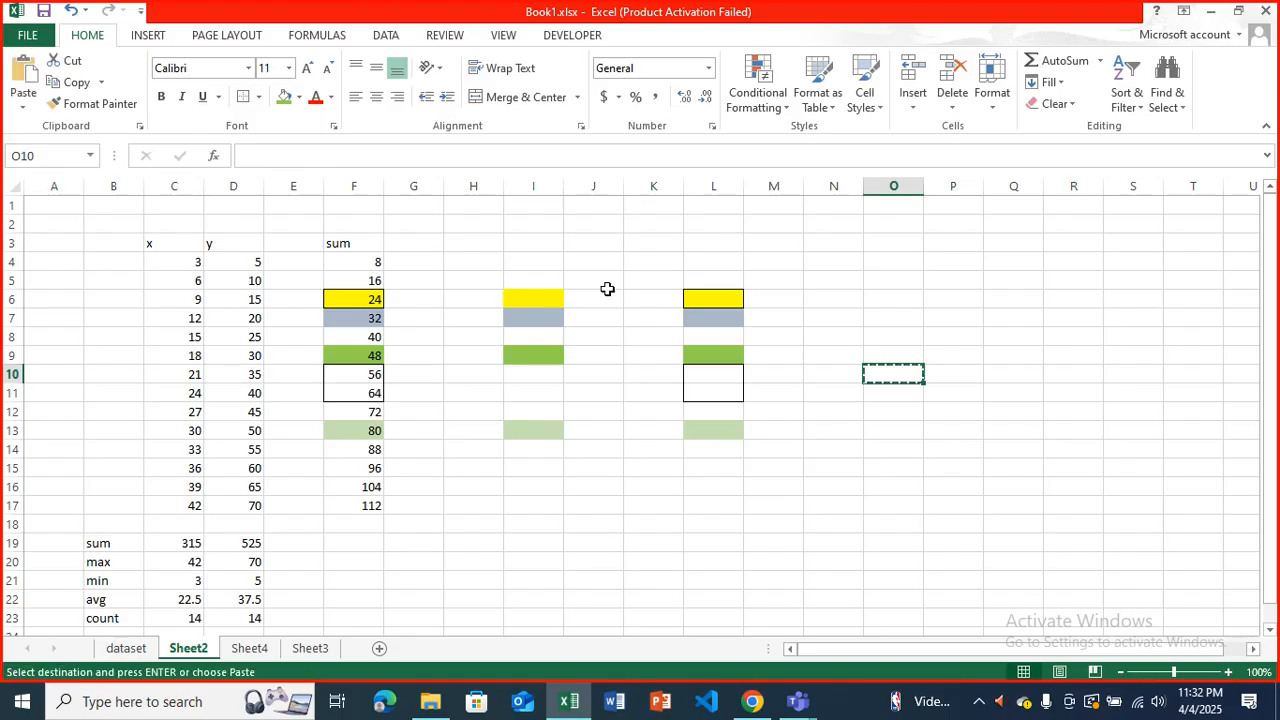
left_click_drag(523, 262, 746, 500)
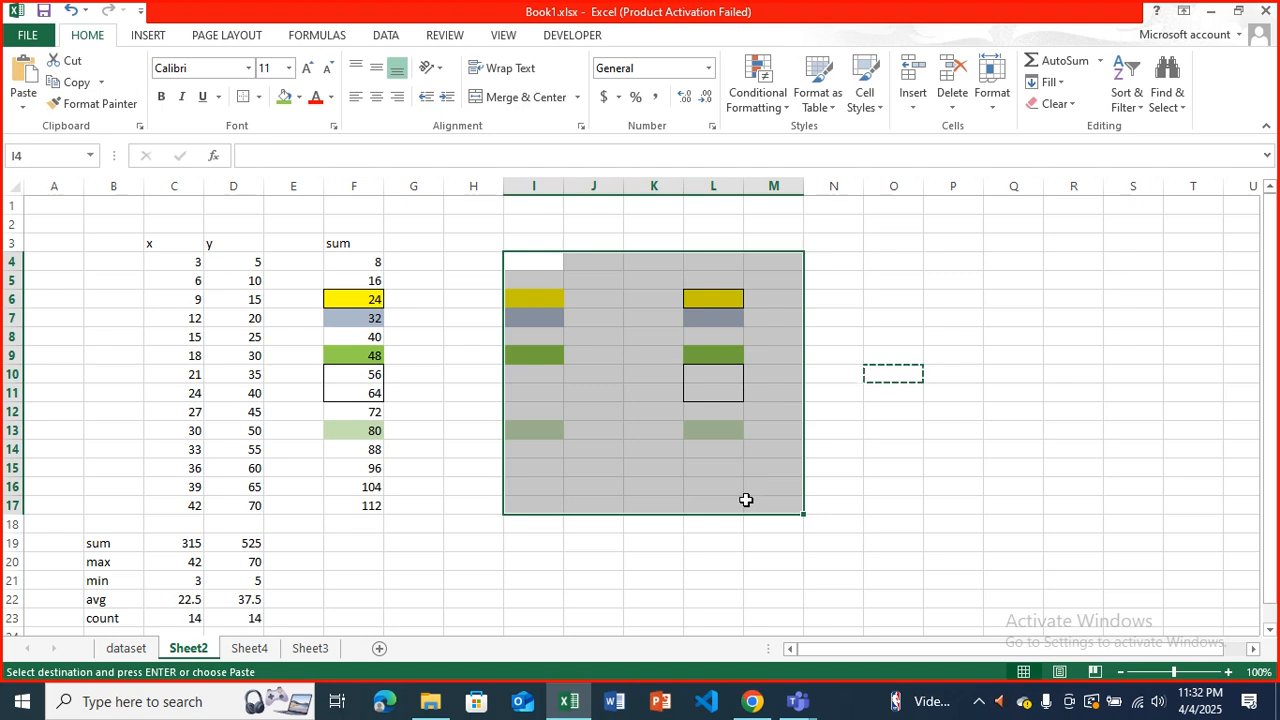
key("ctrl+alt+v")
key("v")
key("t")
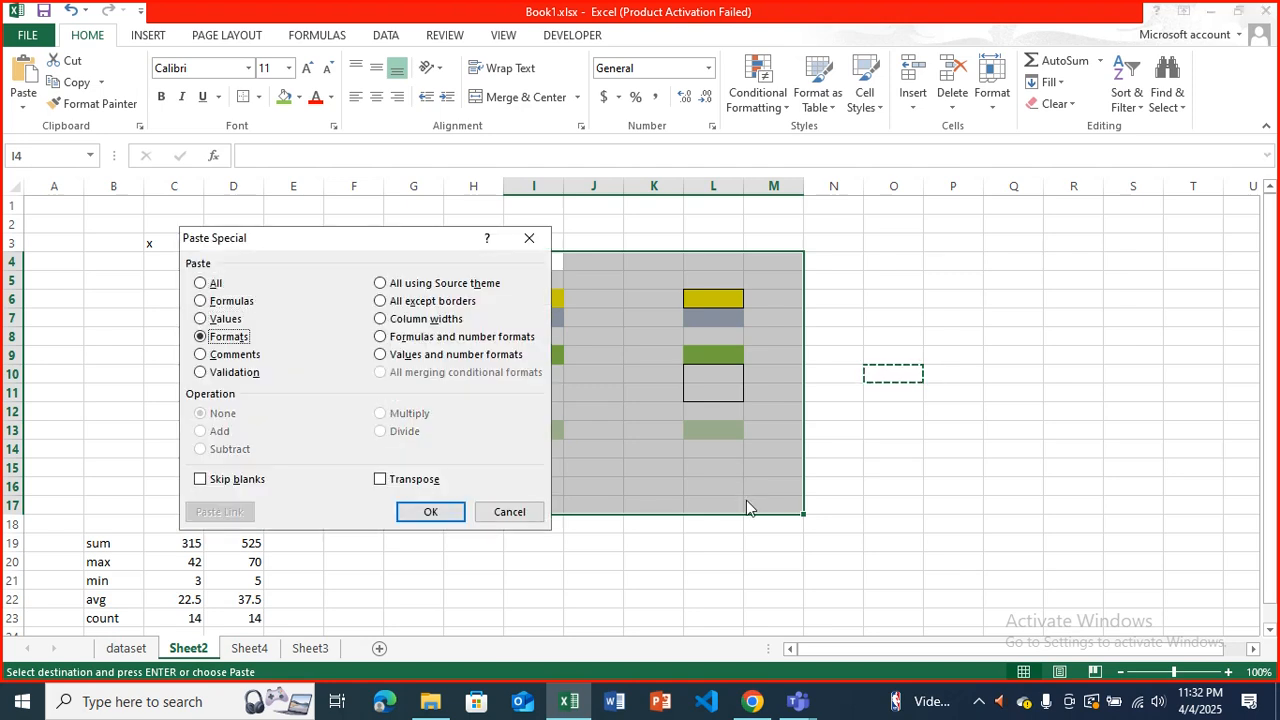
key("Return")
left_click(748, 446)
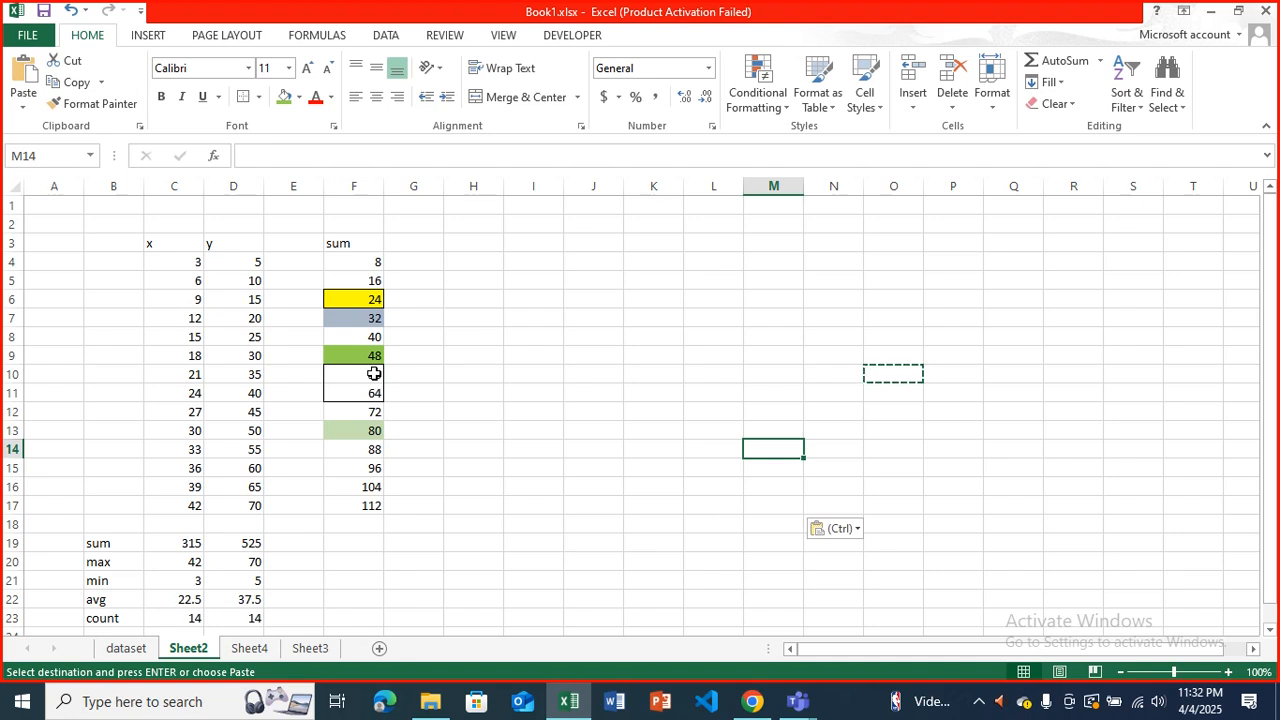
Apply all borders to cells F10:F11 in the sum column.
left_click_drag(372, 378, 372, 395)
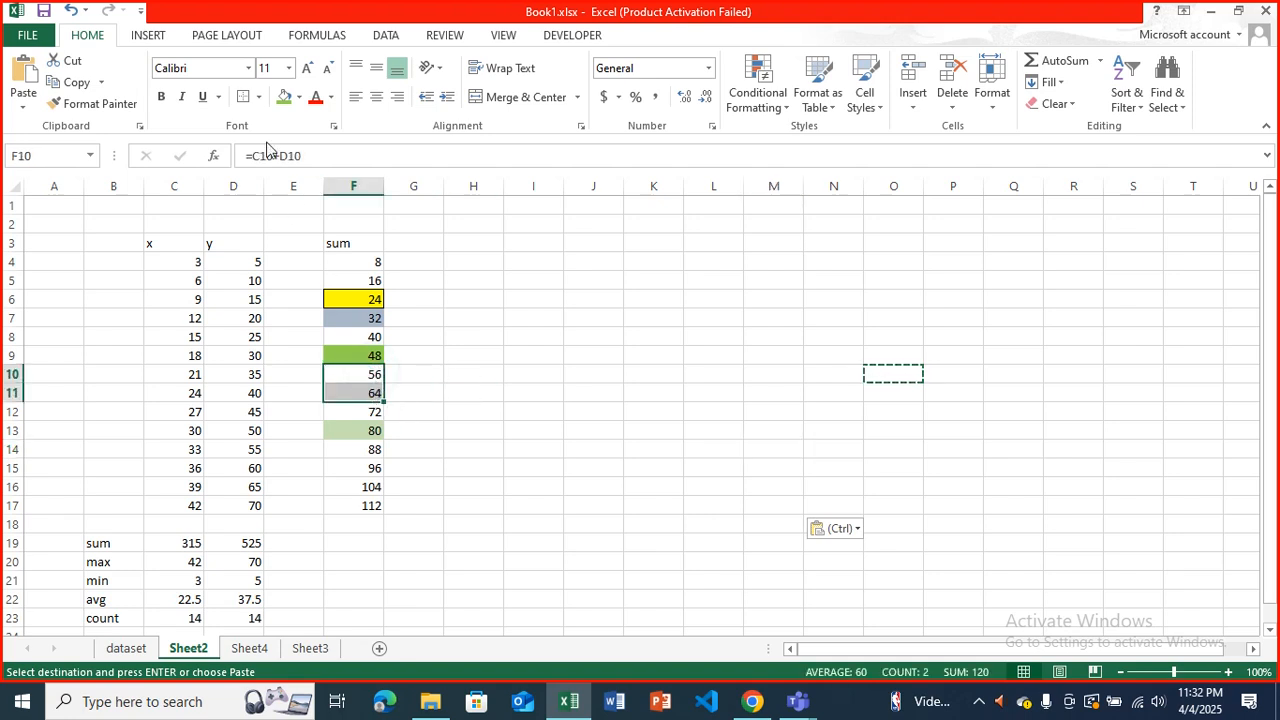
left_click(258, 97)
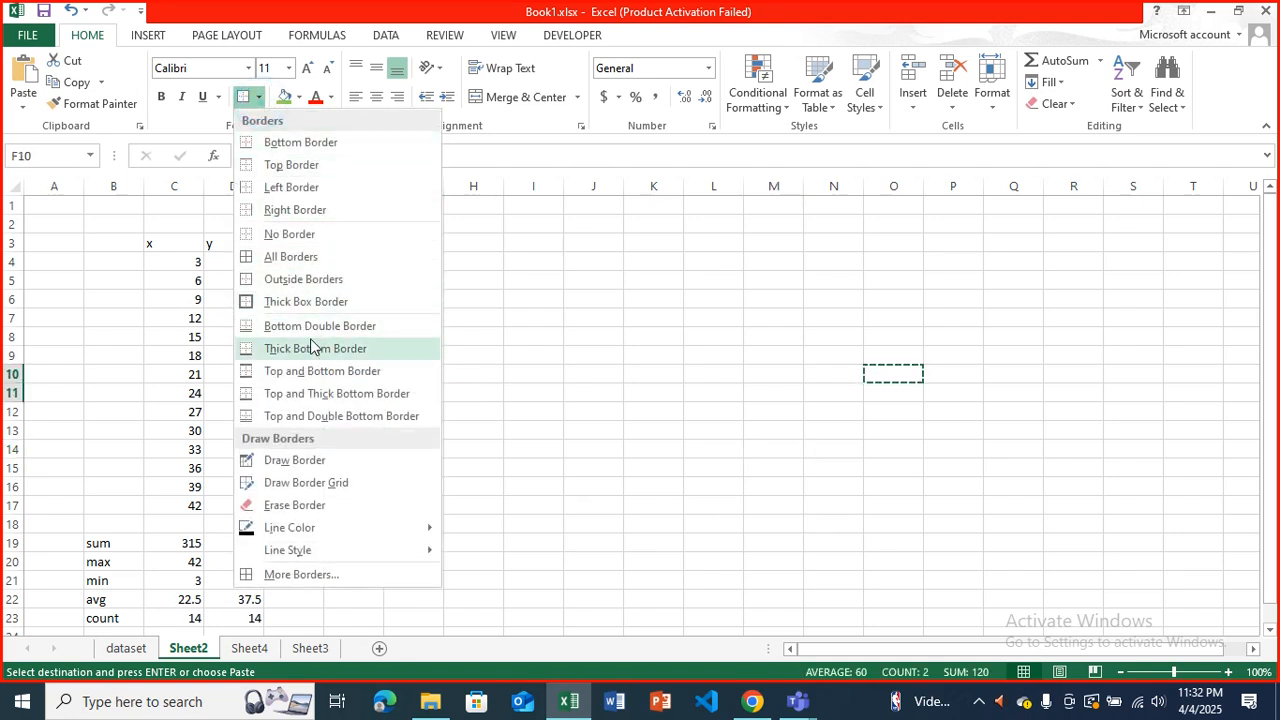
left_click(307, 258)
left_click(449, 303)
Apply all borders to the entire sum column range F4:F17.
left_click_drag(365, 262, 367, 505)
left_click(258, 97)
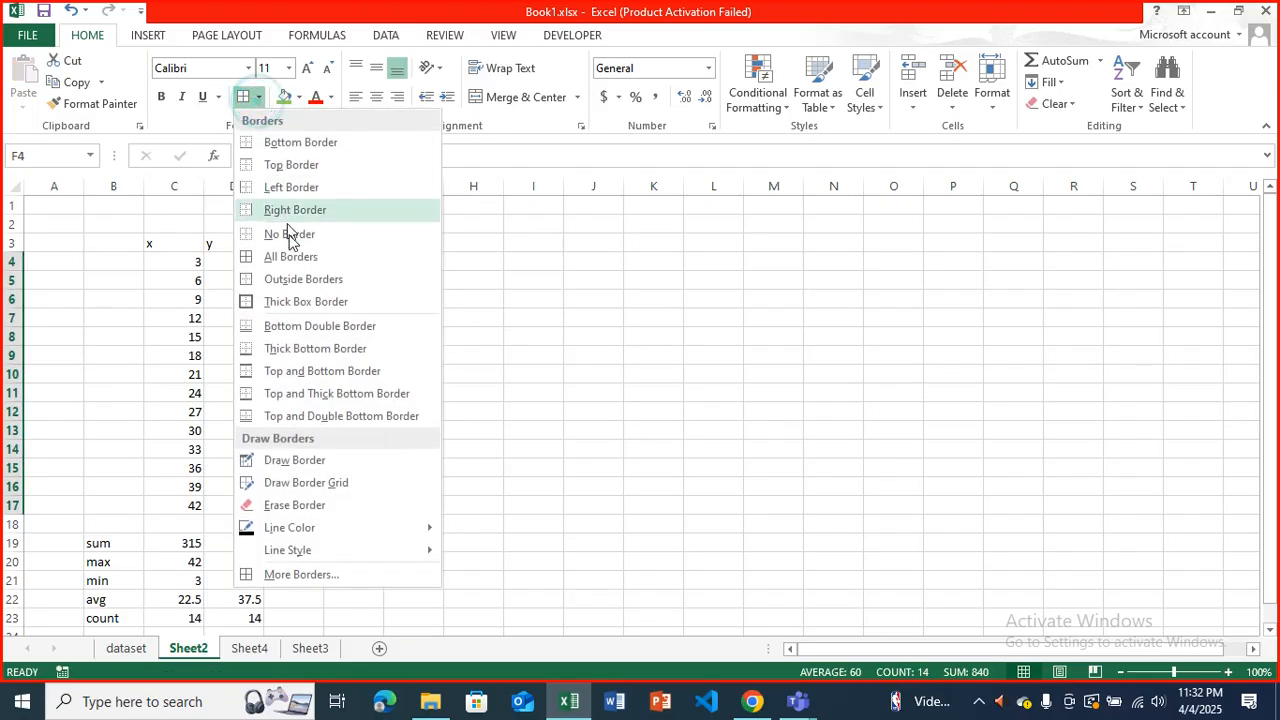
left_click(290, 257)
left_click(432, 279)
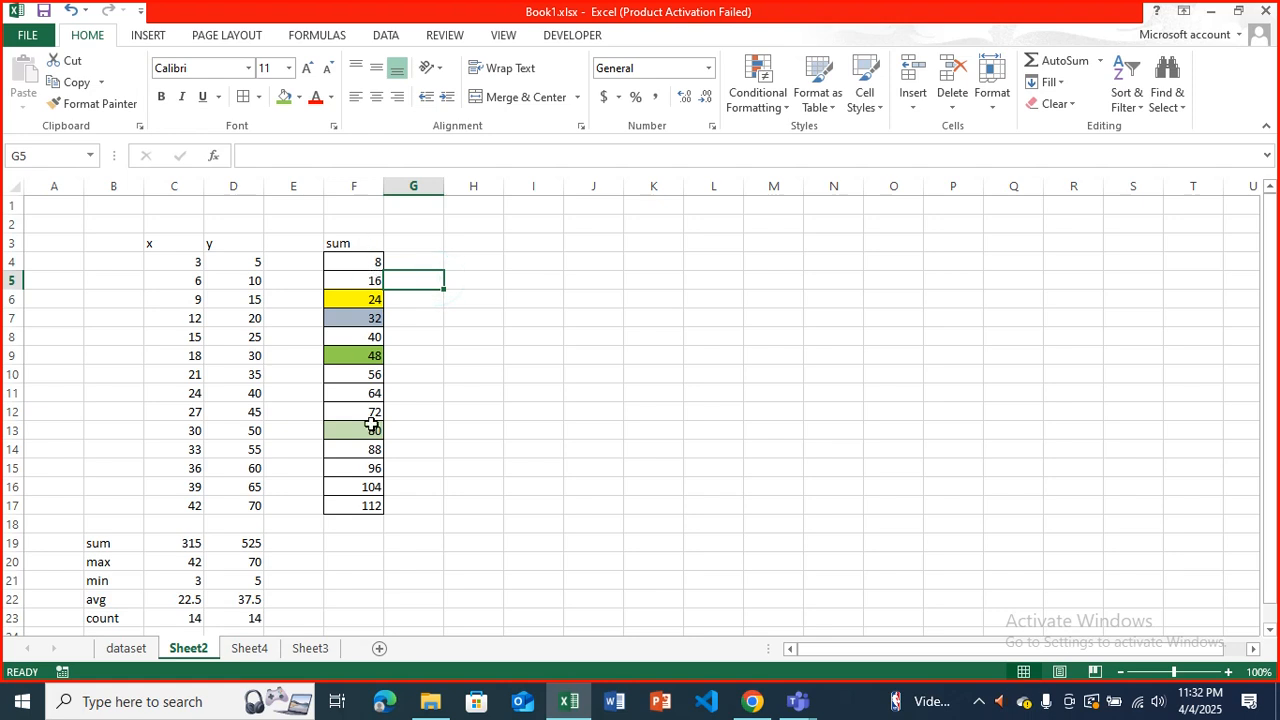
Add outside borders around the x and y data range C4:D17.
left_click_drag(195, 263, 258, 511)
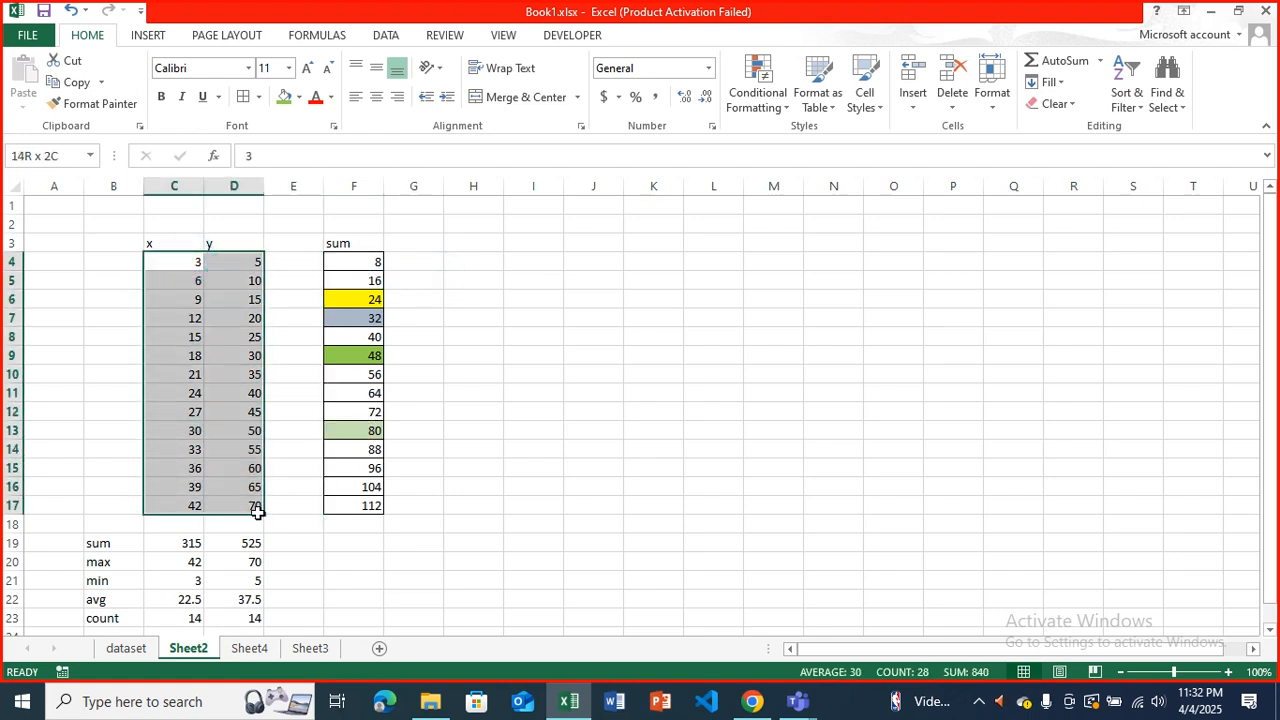
left_click(258, 97)
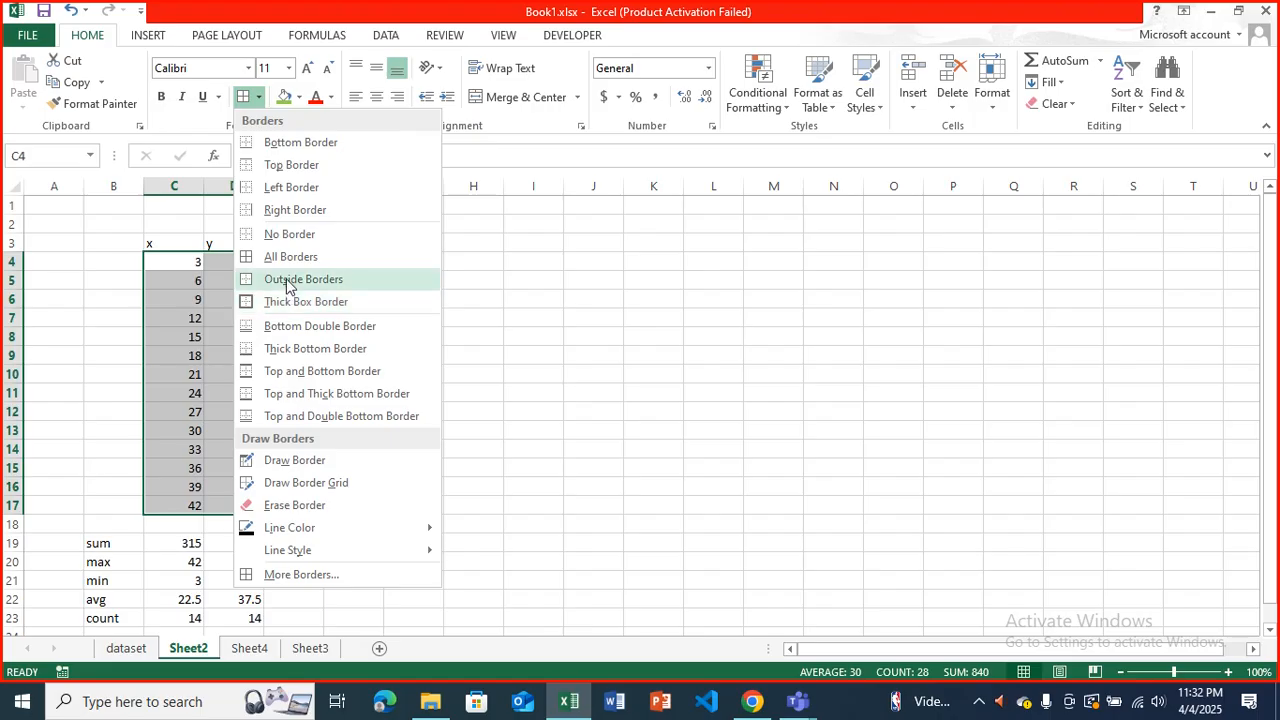
left_click(286, 280)
left_click(438, 318)
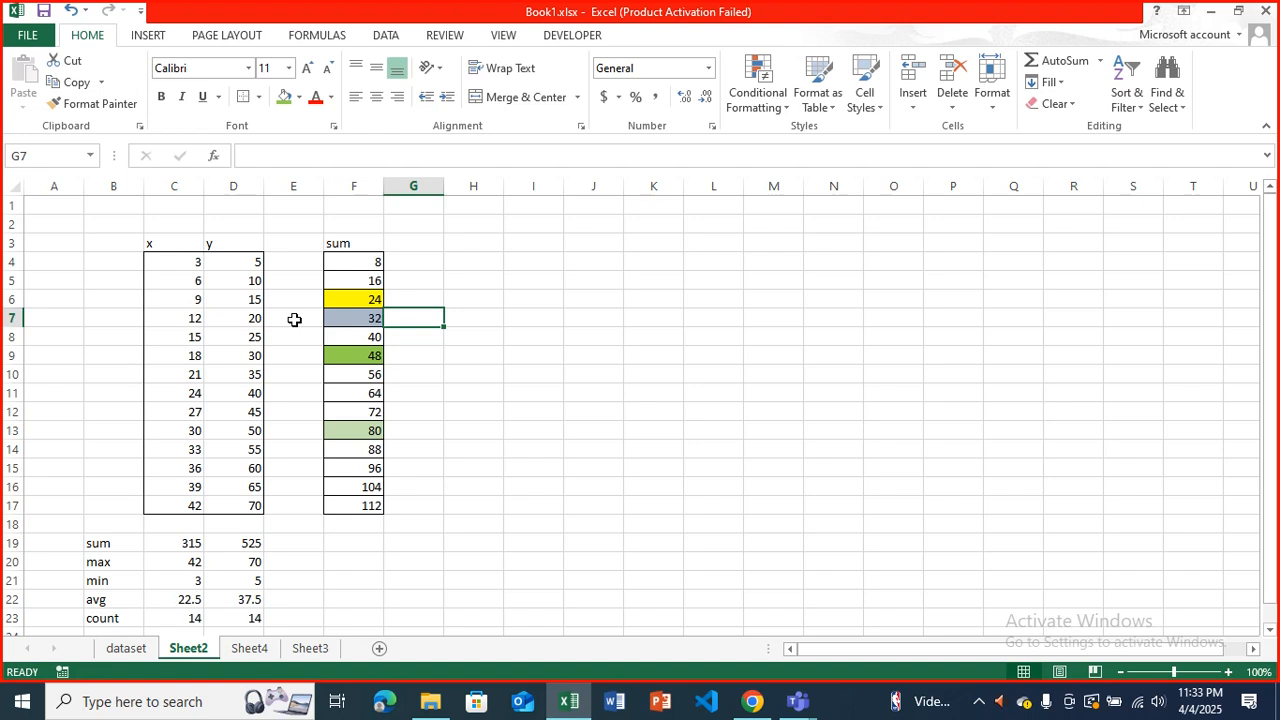
Review the sum, max, min, average and count formulas of the x column in C19:C23.
left_click(191, 555)
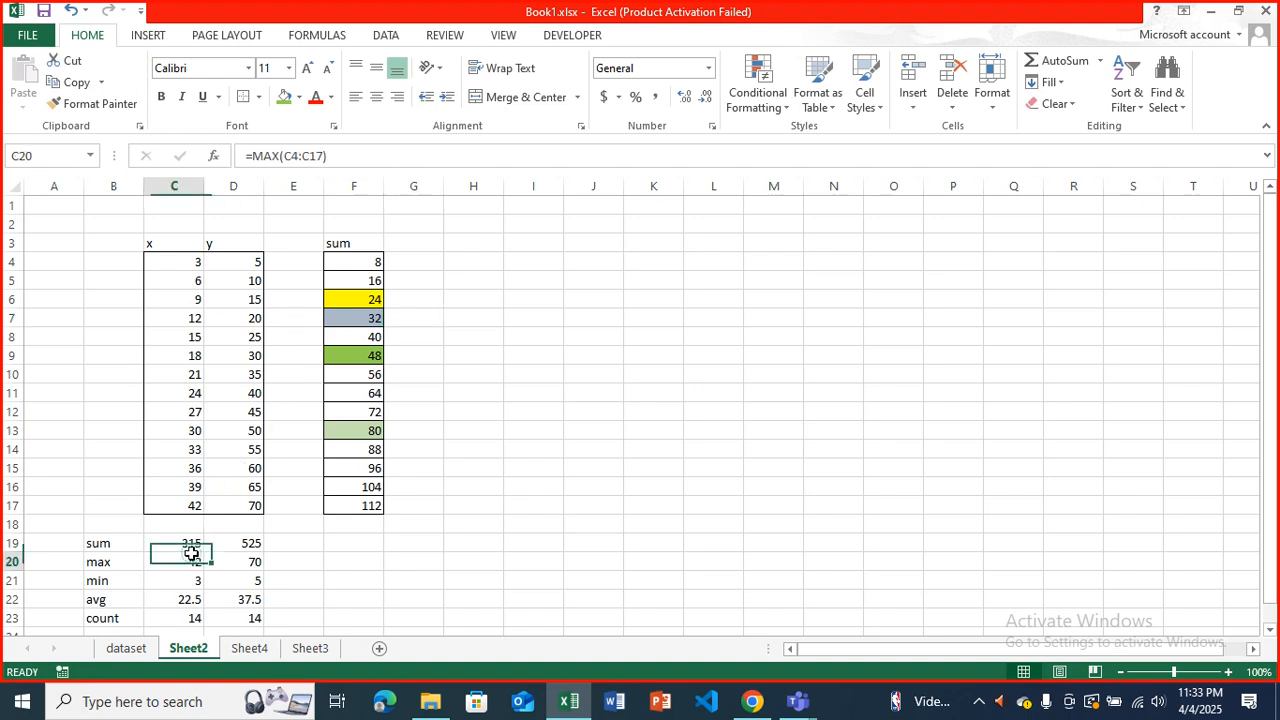
left_click(186, 545)
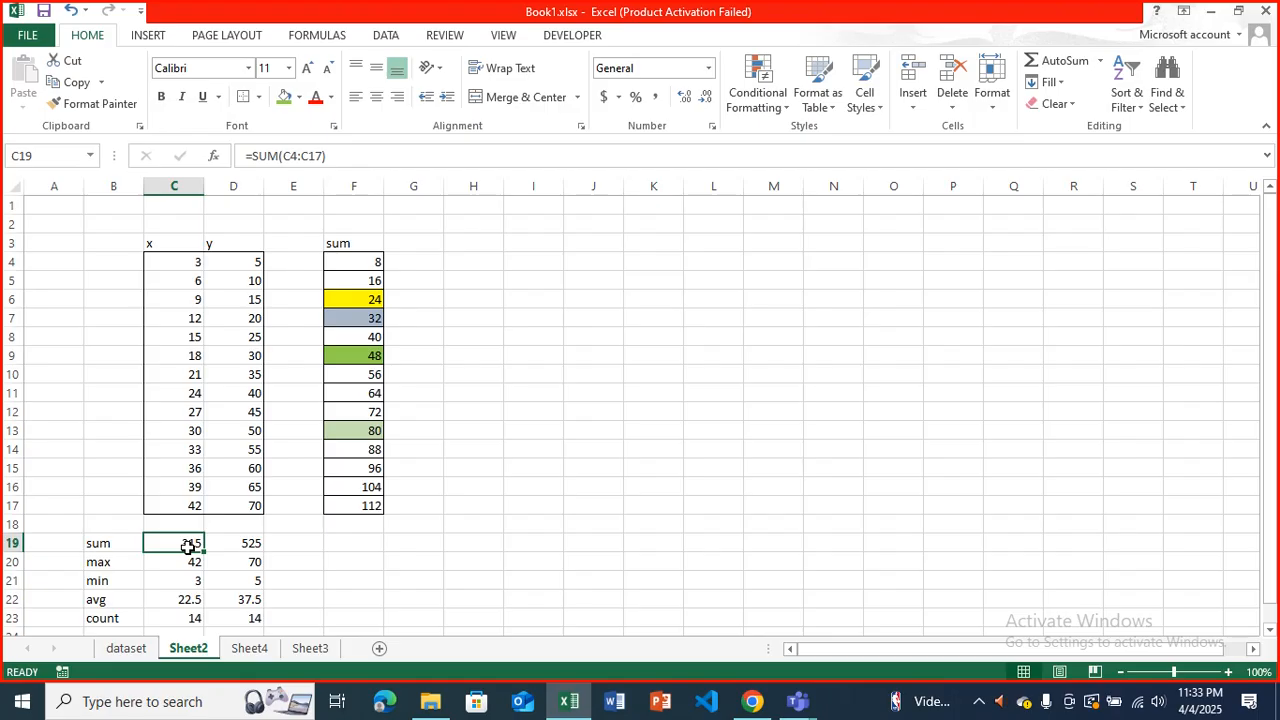
double_click(188, 547)
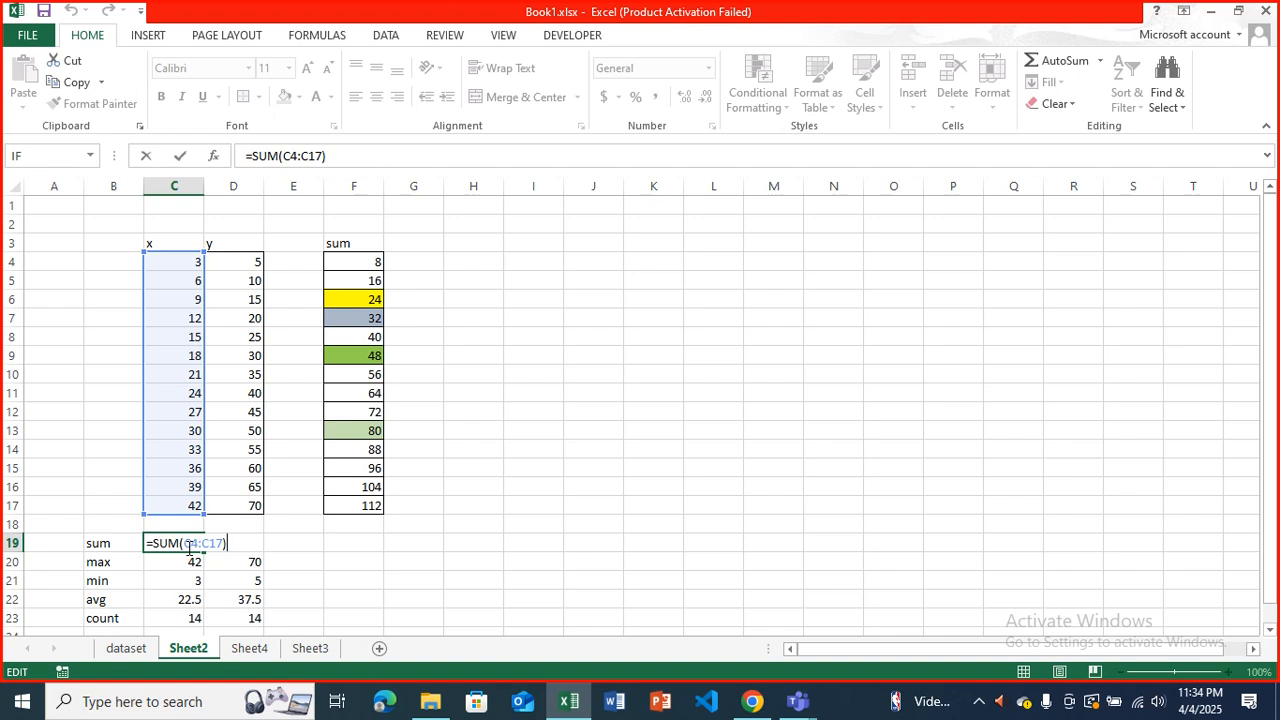
key("Escape")
key("Down")
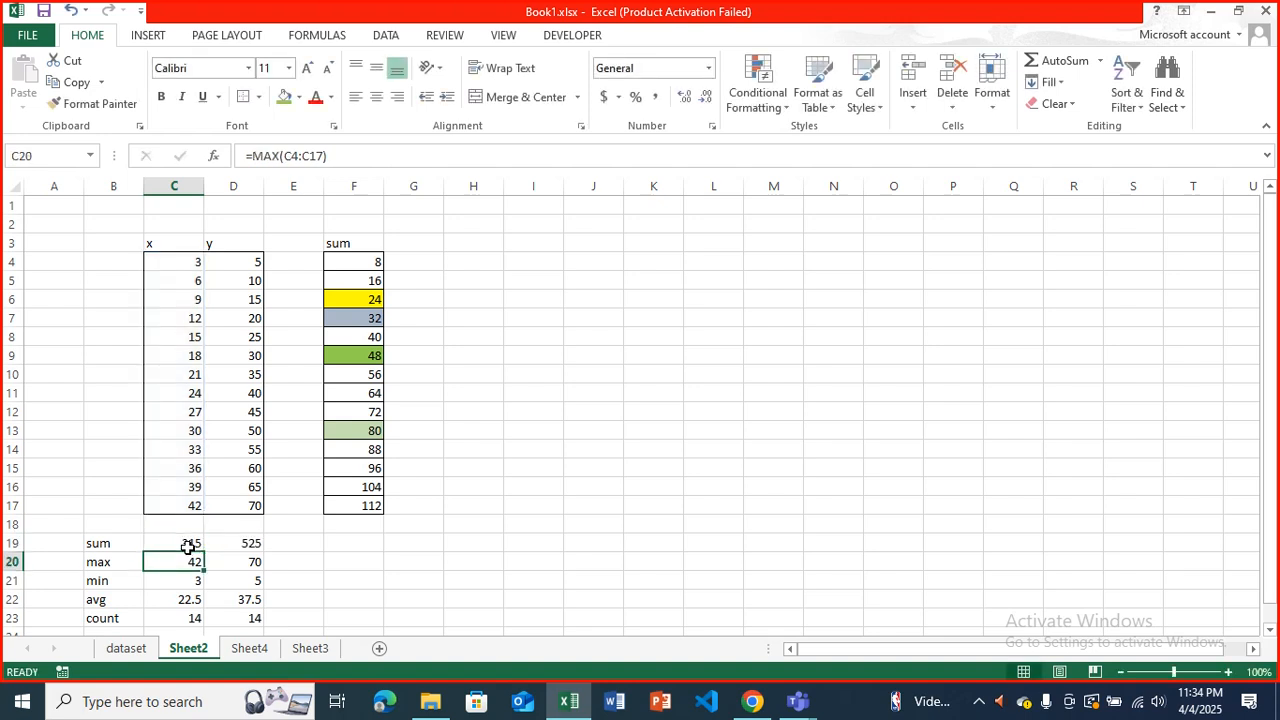
key("Down")
key("Down")
key("Down")
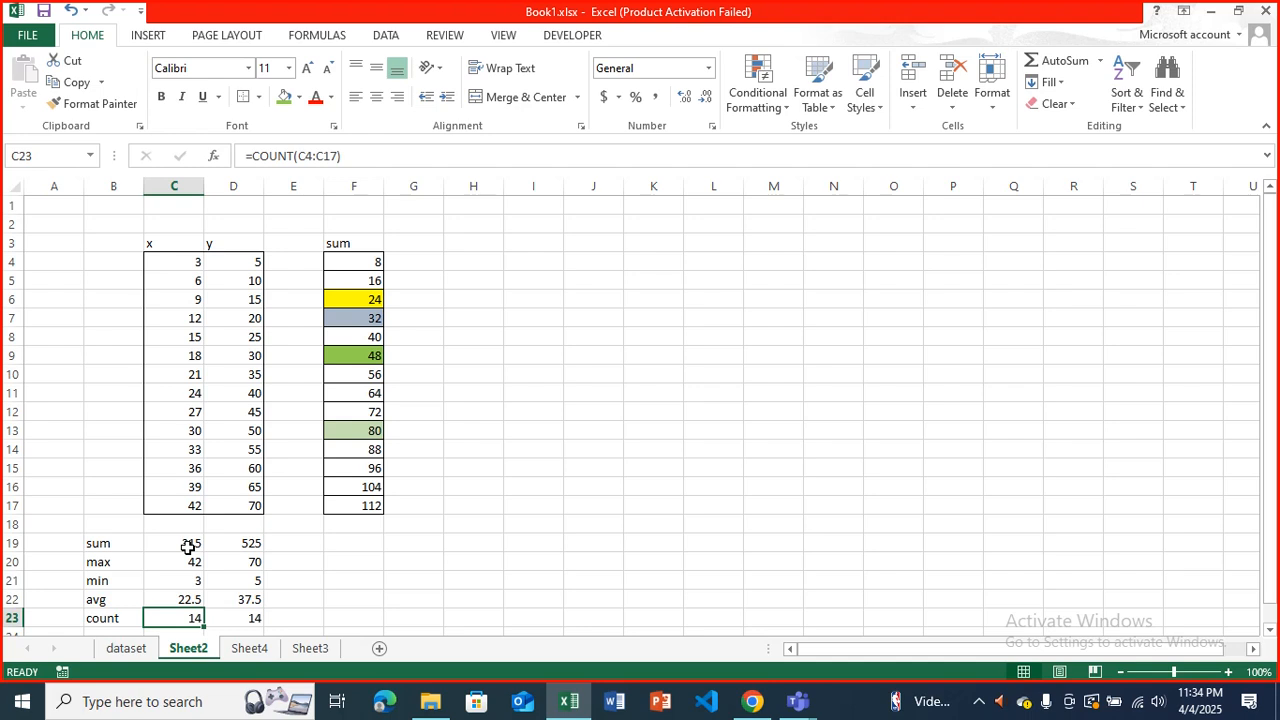
left_click(486, 260)
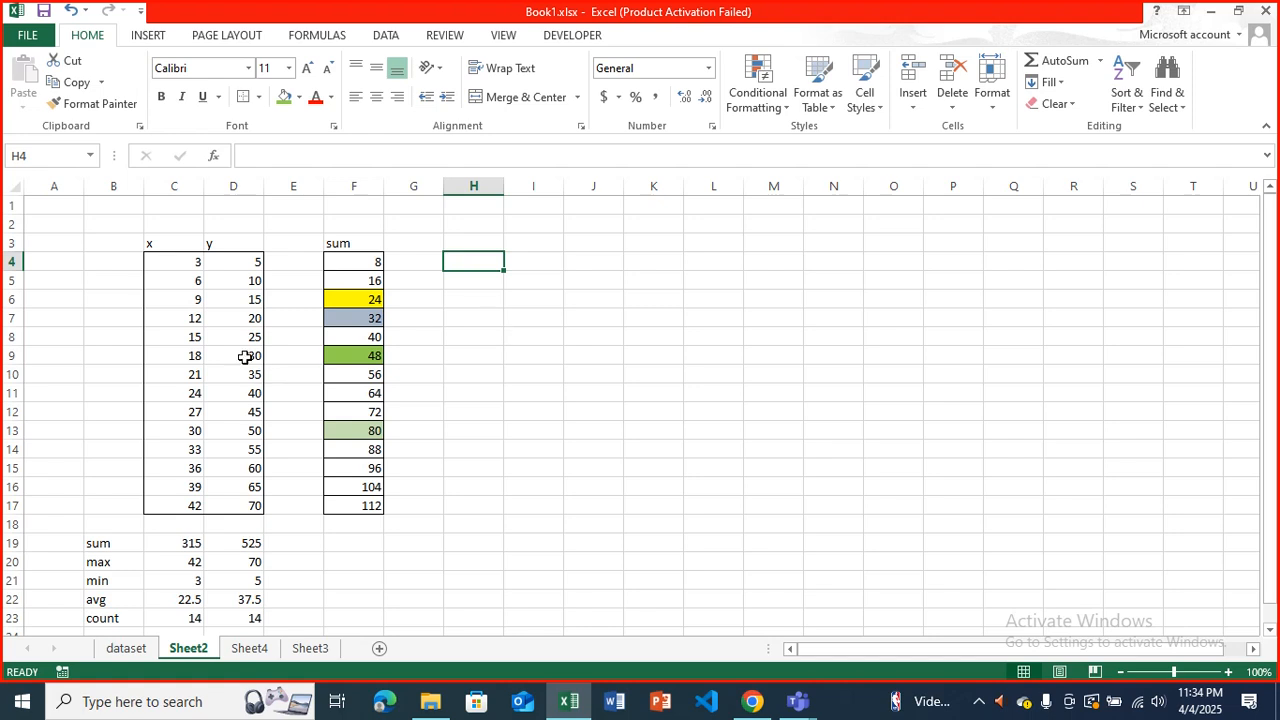
Select the x and y data with headers in C3:D17 and open the recommended charts for it.
left_click_drag(181, 259, 252, 506)
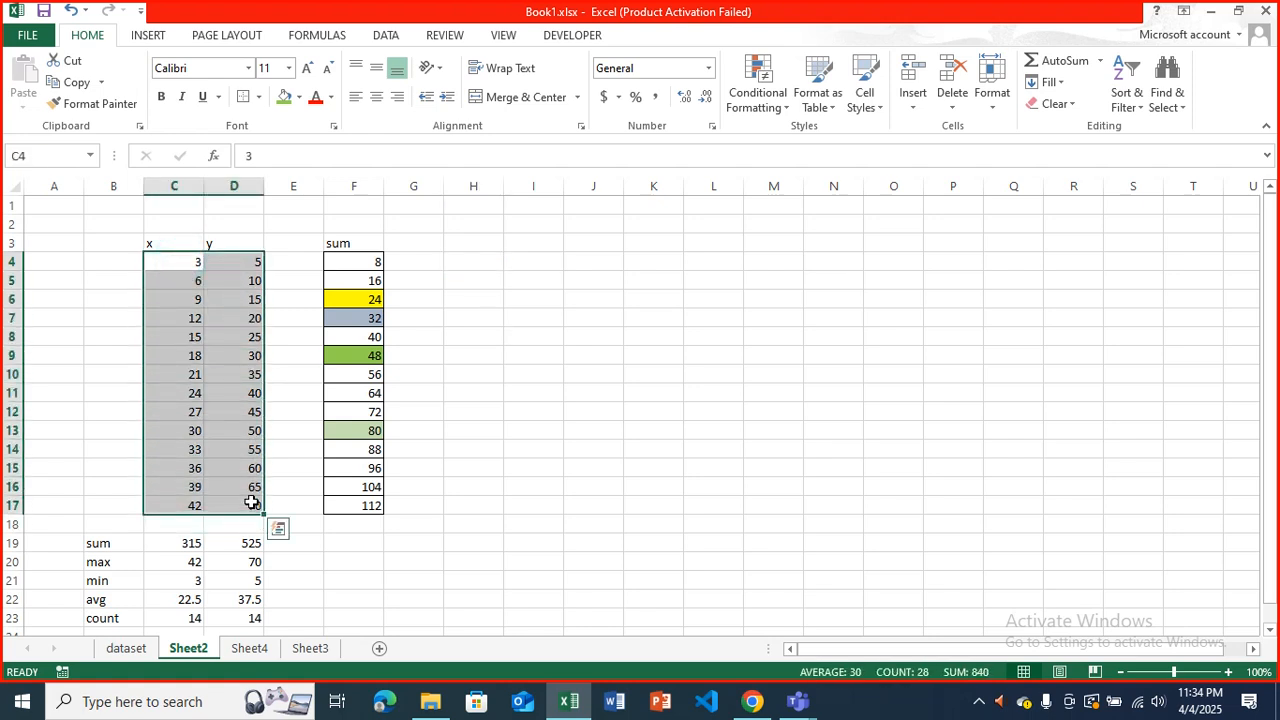
left_click(166, 38)
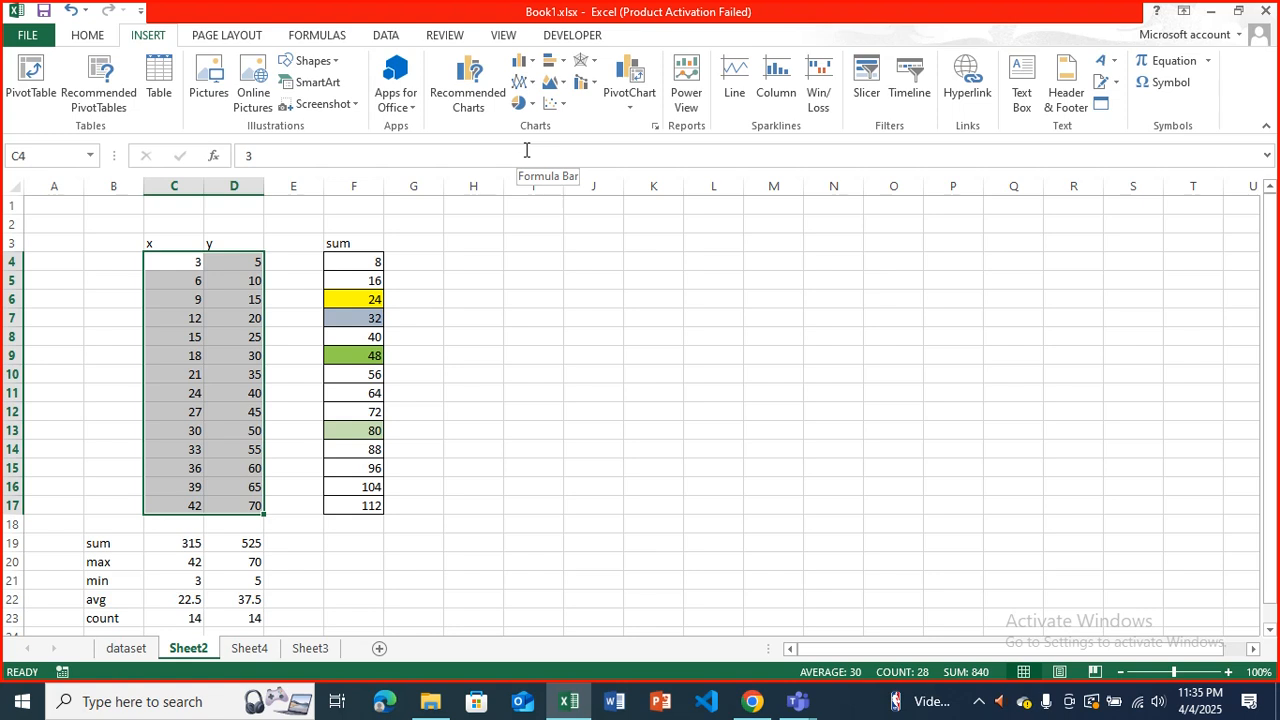
left_click(518, 274)
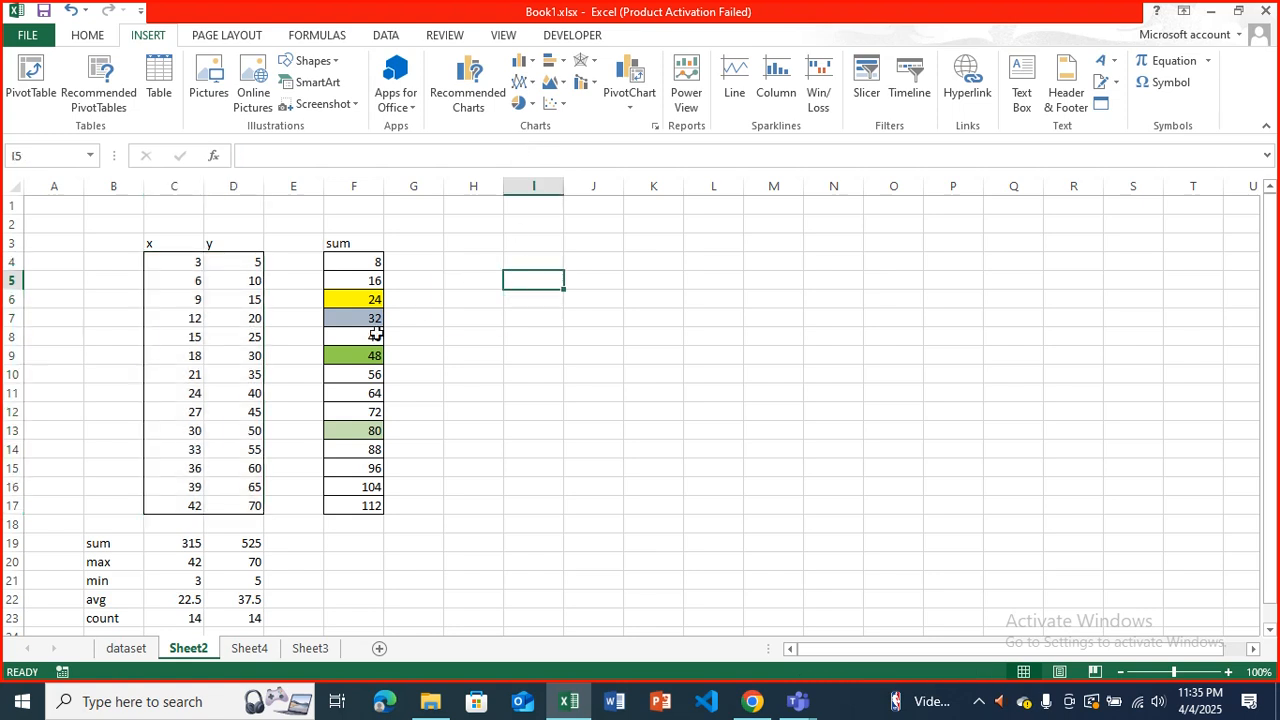
left_click(177, 262)
left_click_drag(172, 242, 249, 501)
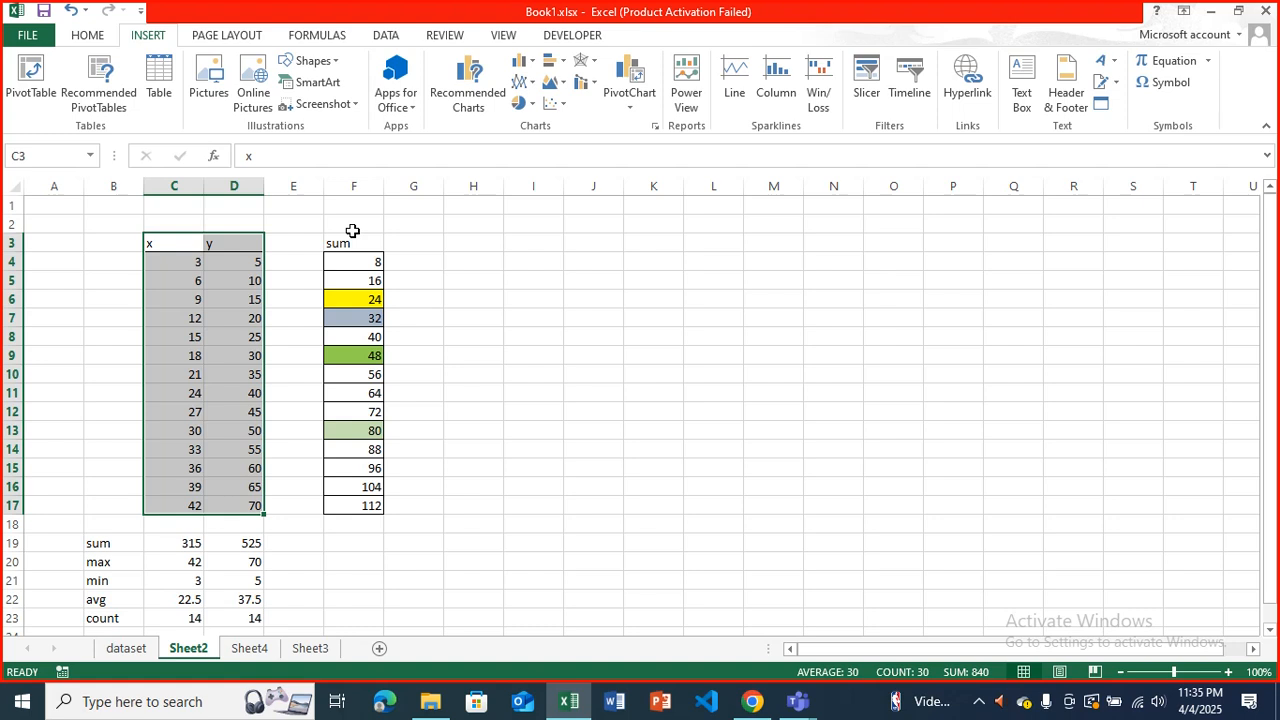
left_click(467, 108)
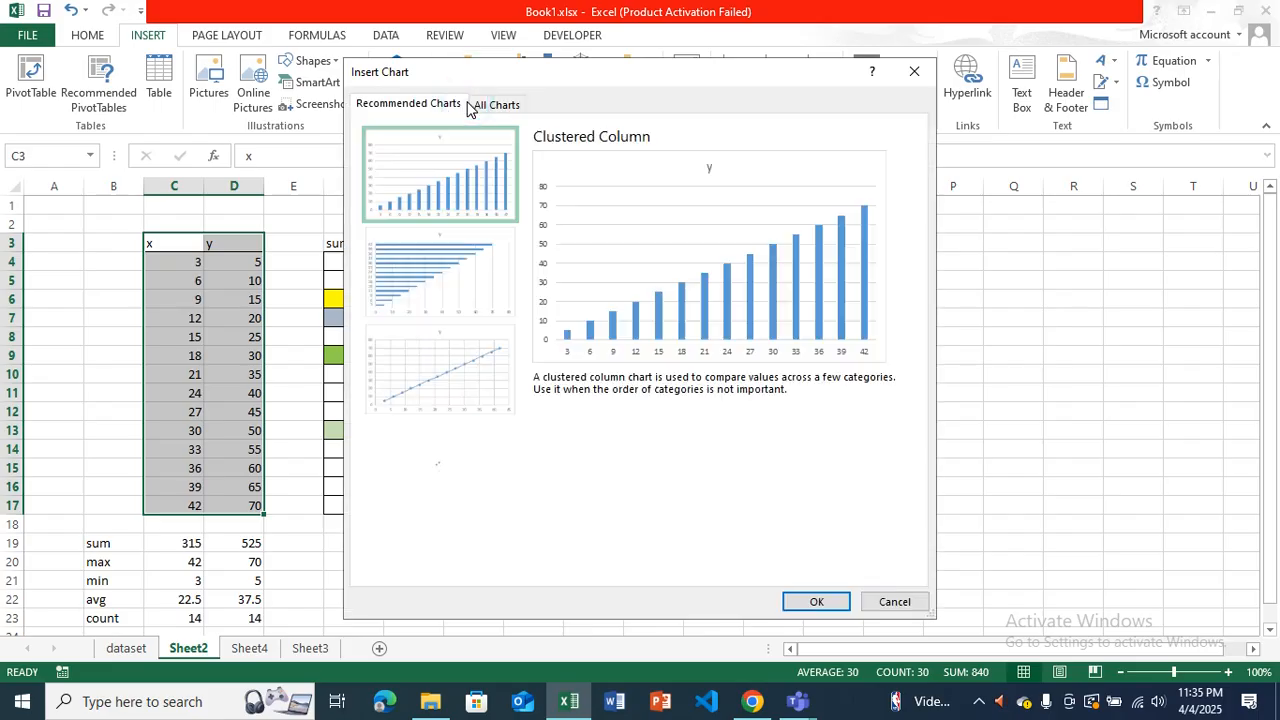
Preview the recommended bar, scatter with straight lines, and line charts, and leave the chart chooser without inserting any.
left_click(471, 250)
left_click(458, 342)
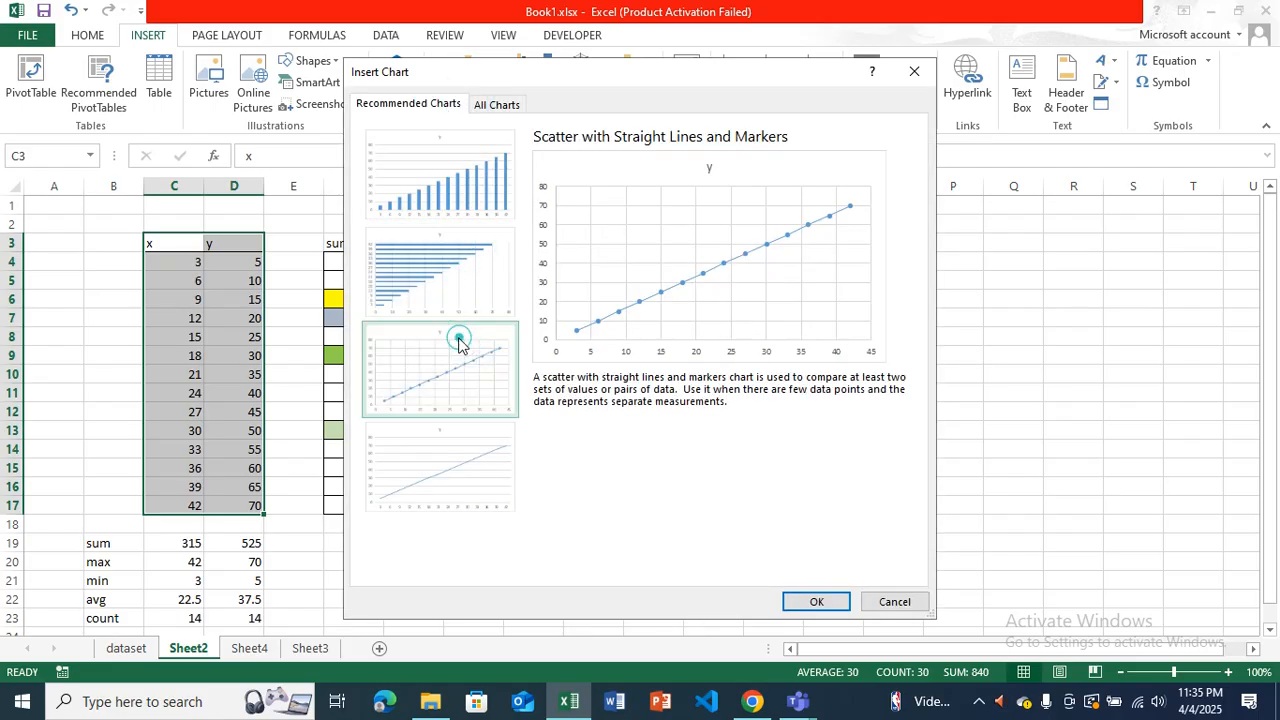
left_click(422, 456)
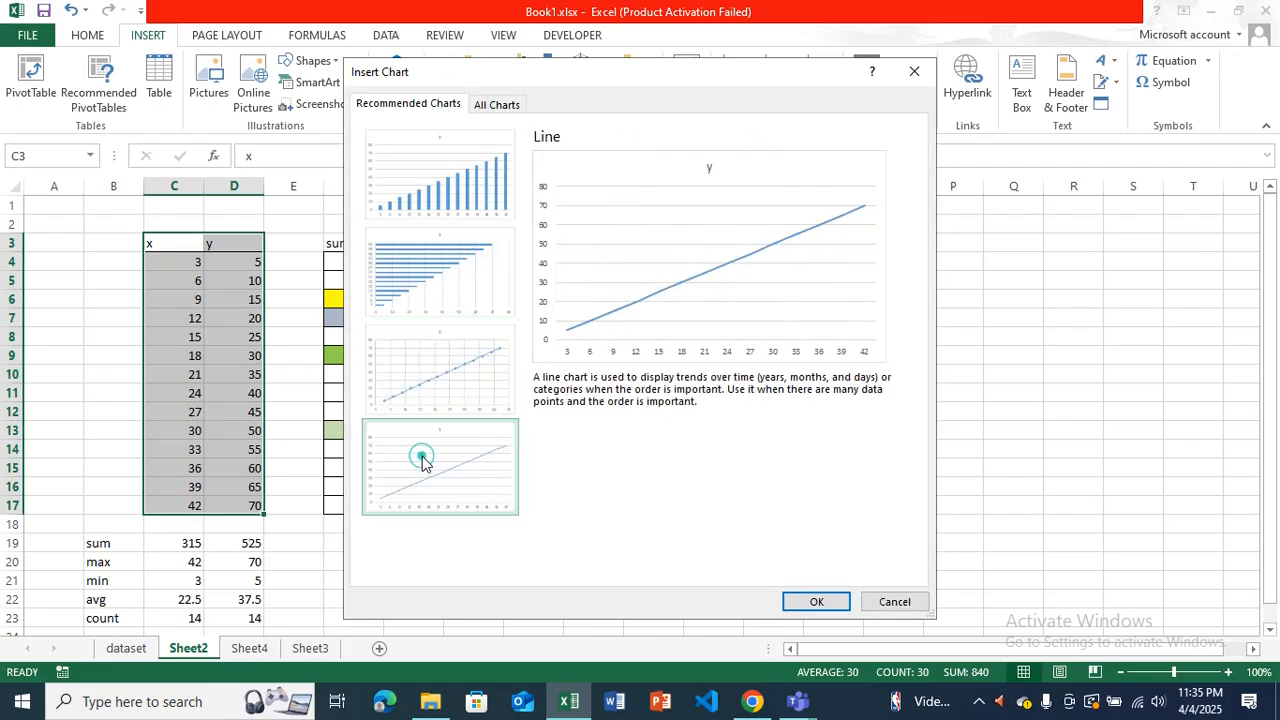
left_click(426, 389)
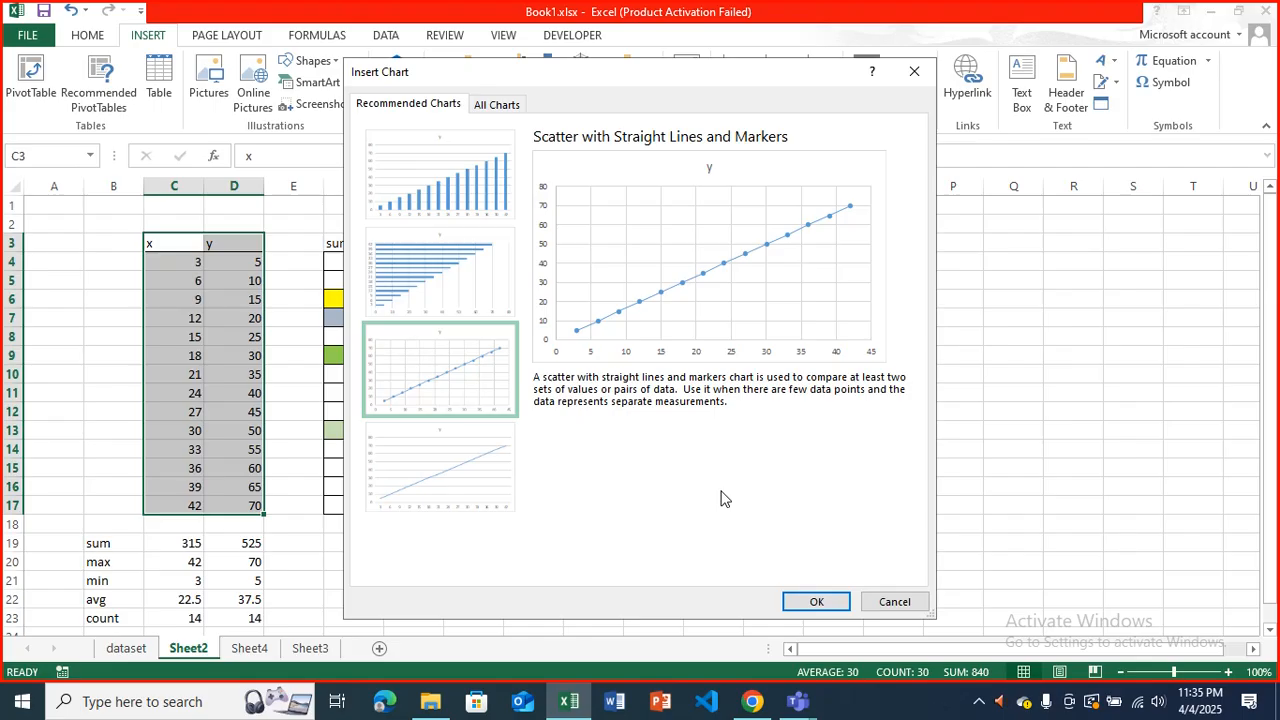
left_click(893, 601)
Insert a 2-D clustered column chart of the x and y data in C3:D17.
left_click(520, 60)
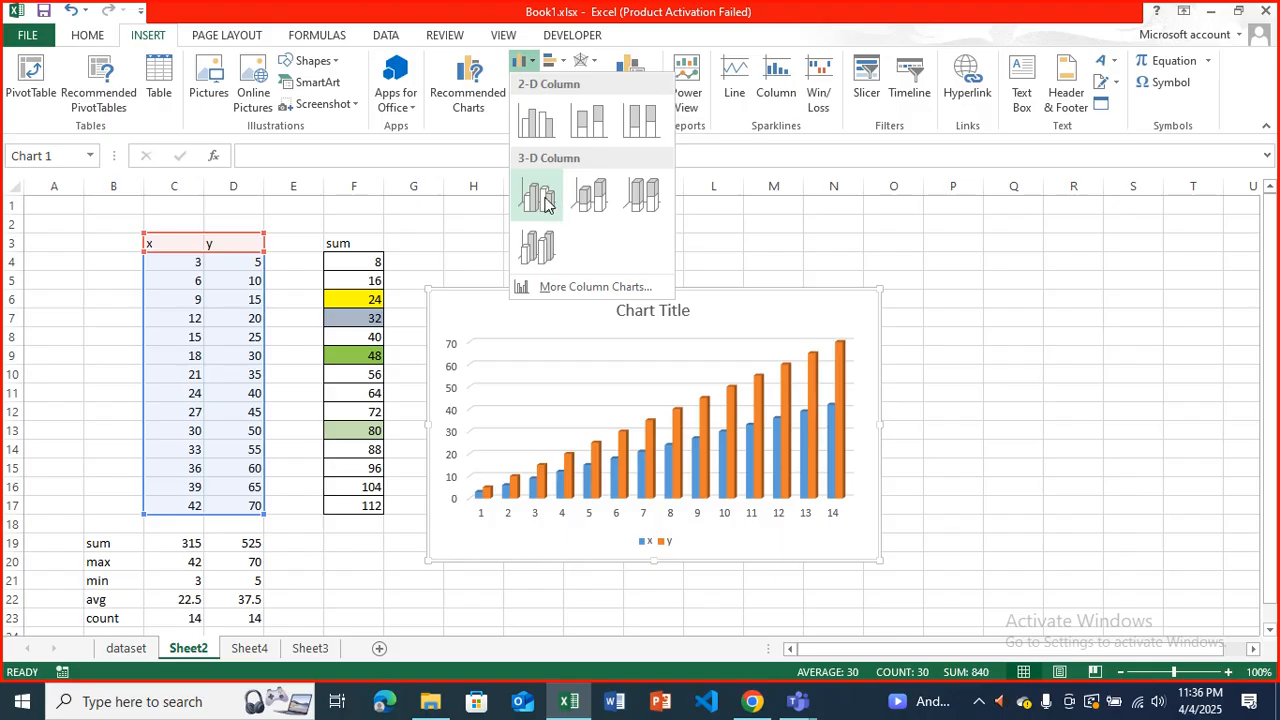
left_click(547, 118)
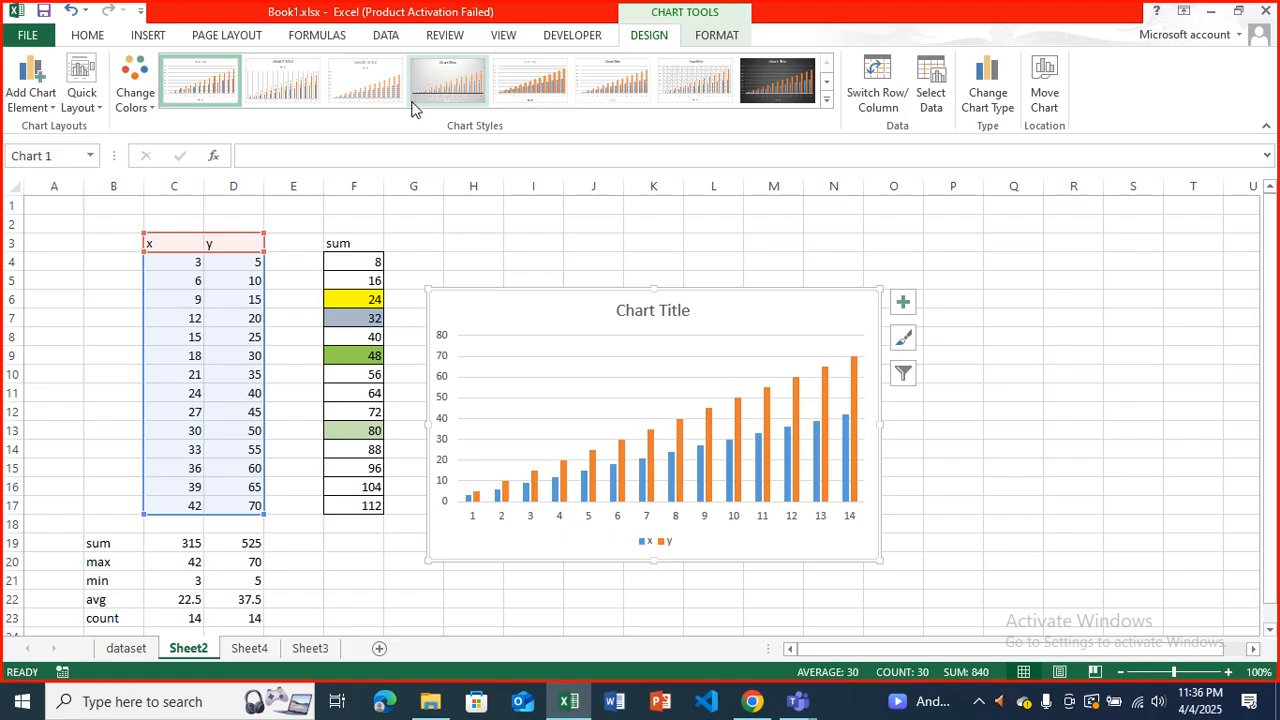
left_click(648, 475)
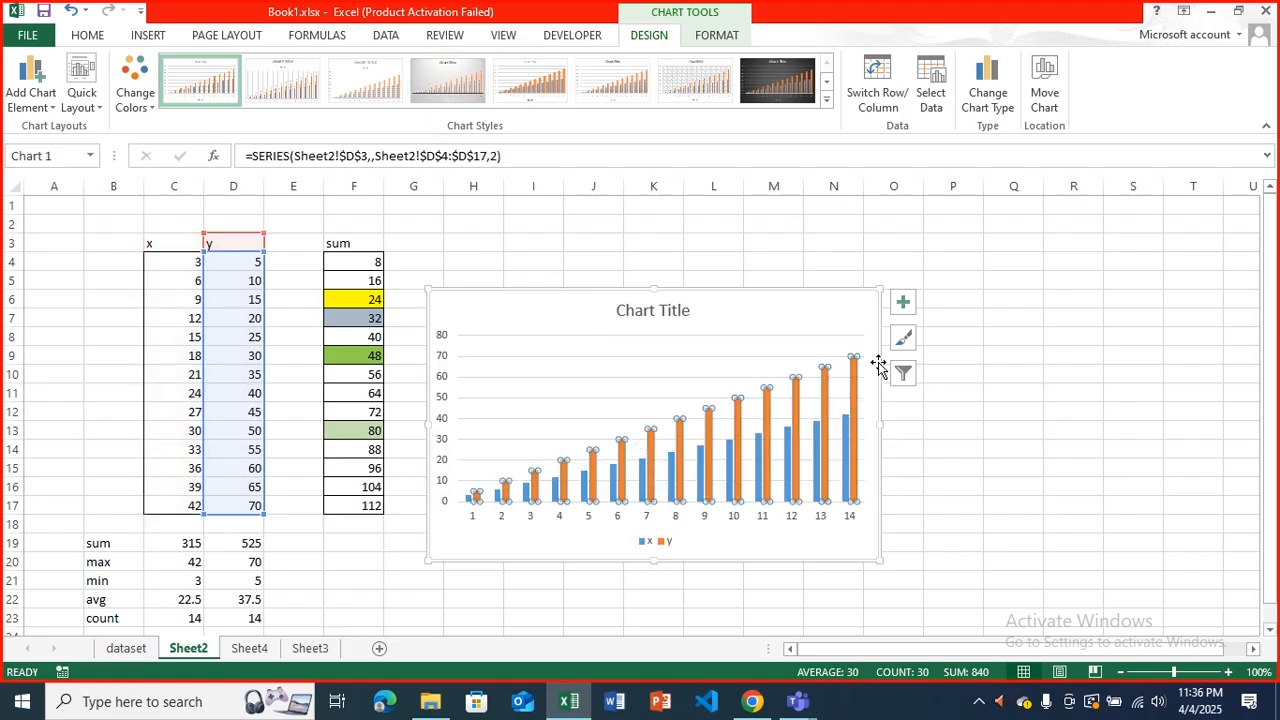
left_click(901, 340)
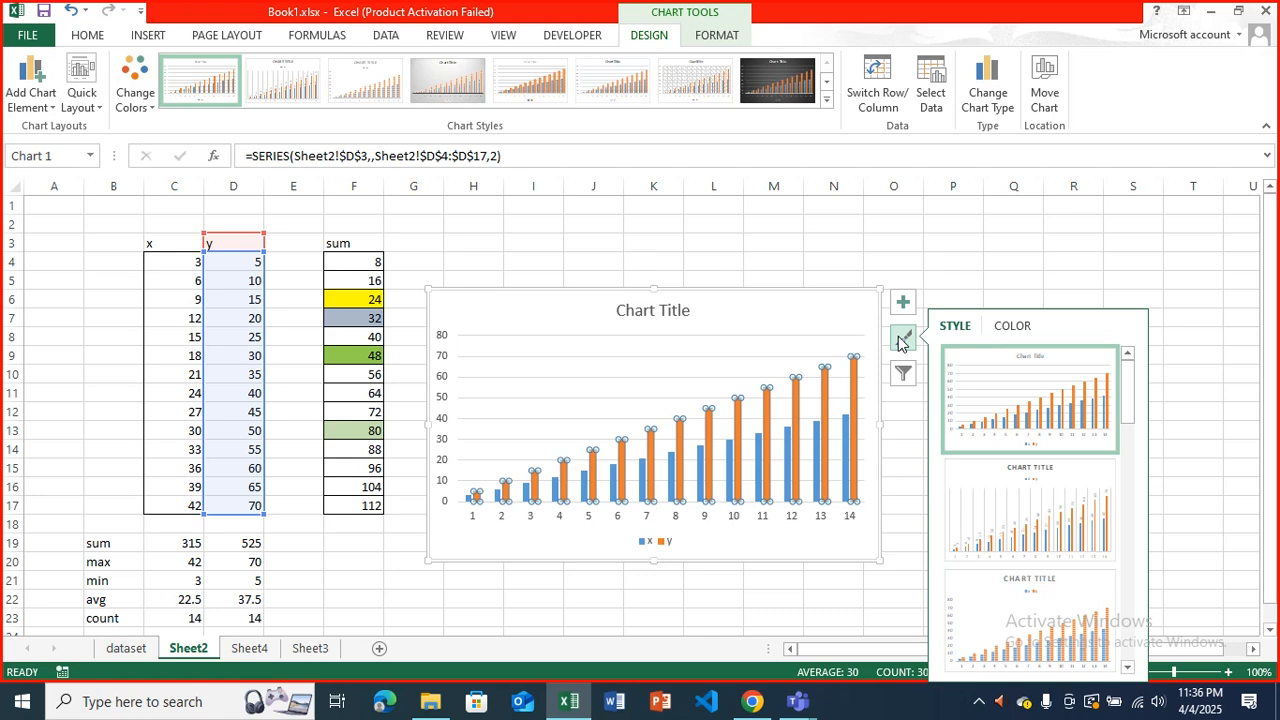
left_click(950, 262)
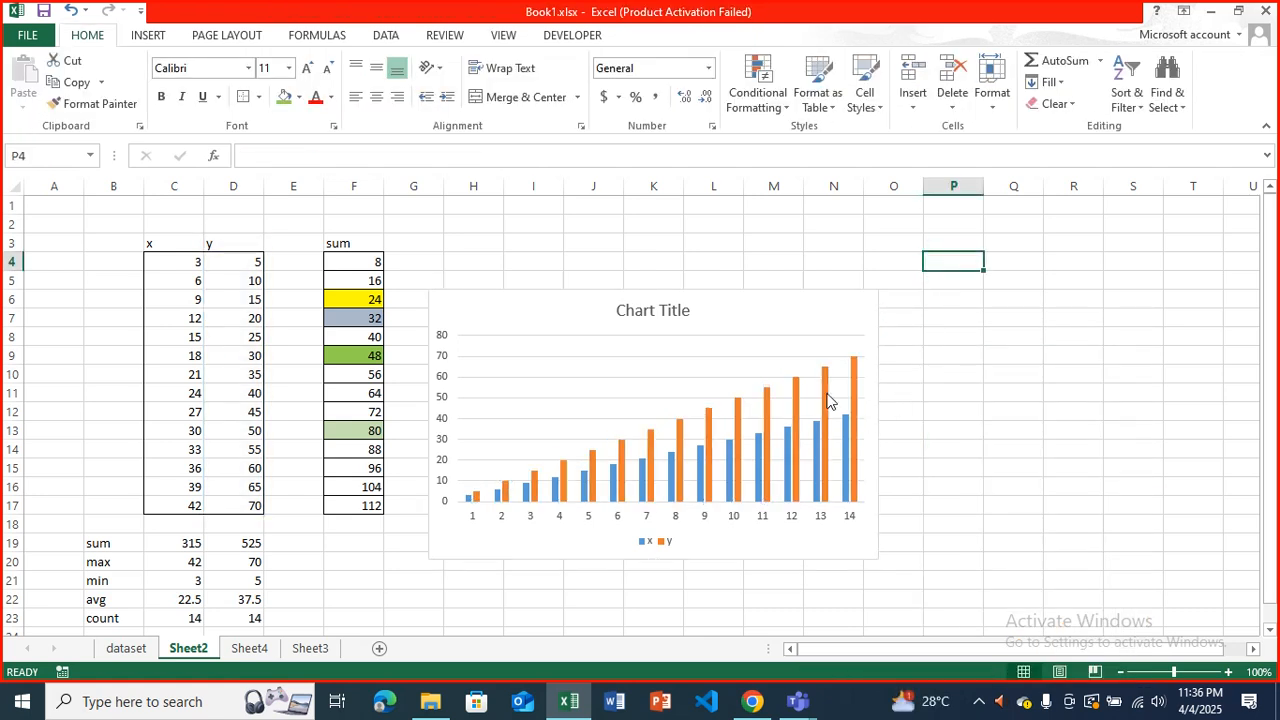
left_click(846, 305)
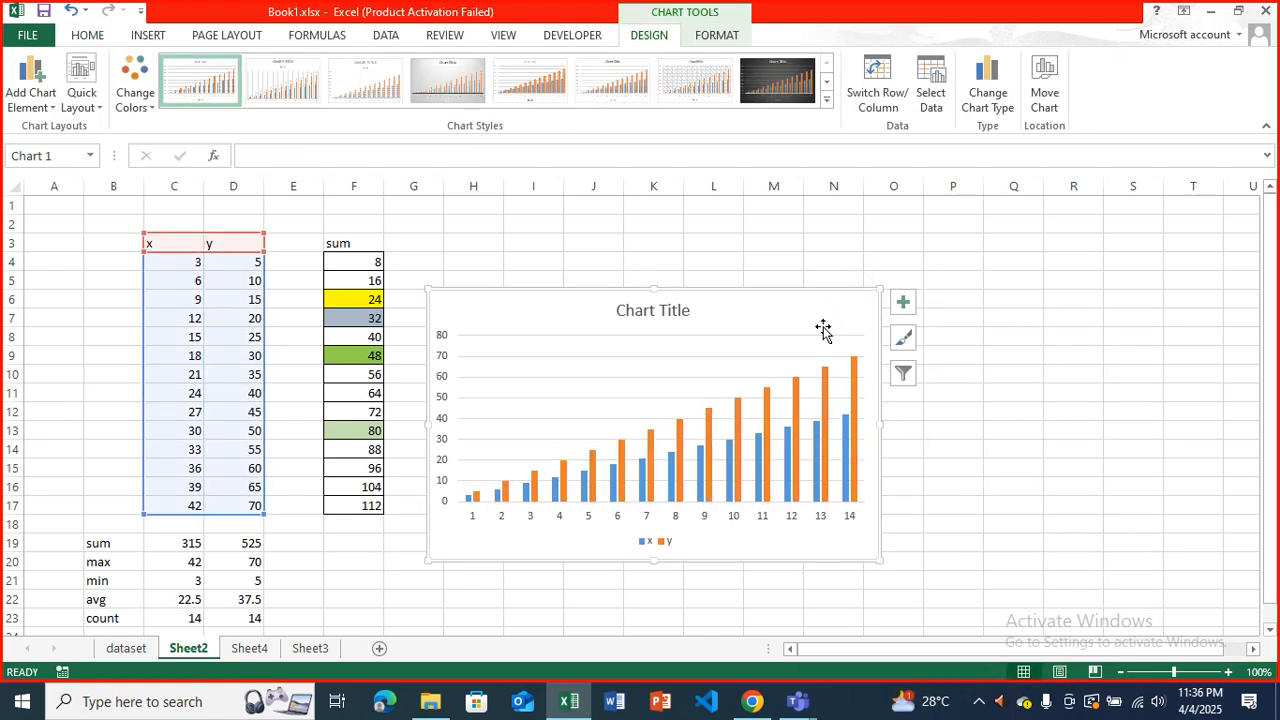
Add data labels to the column chart and shift the x series label of the second point slightly down.
left_click(903, 303)
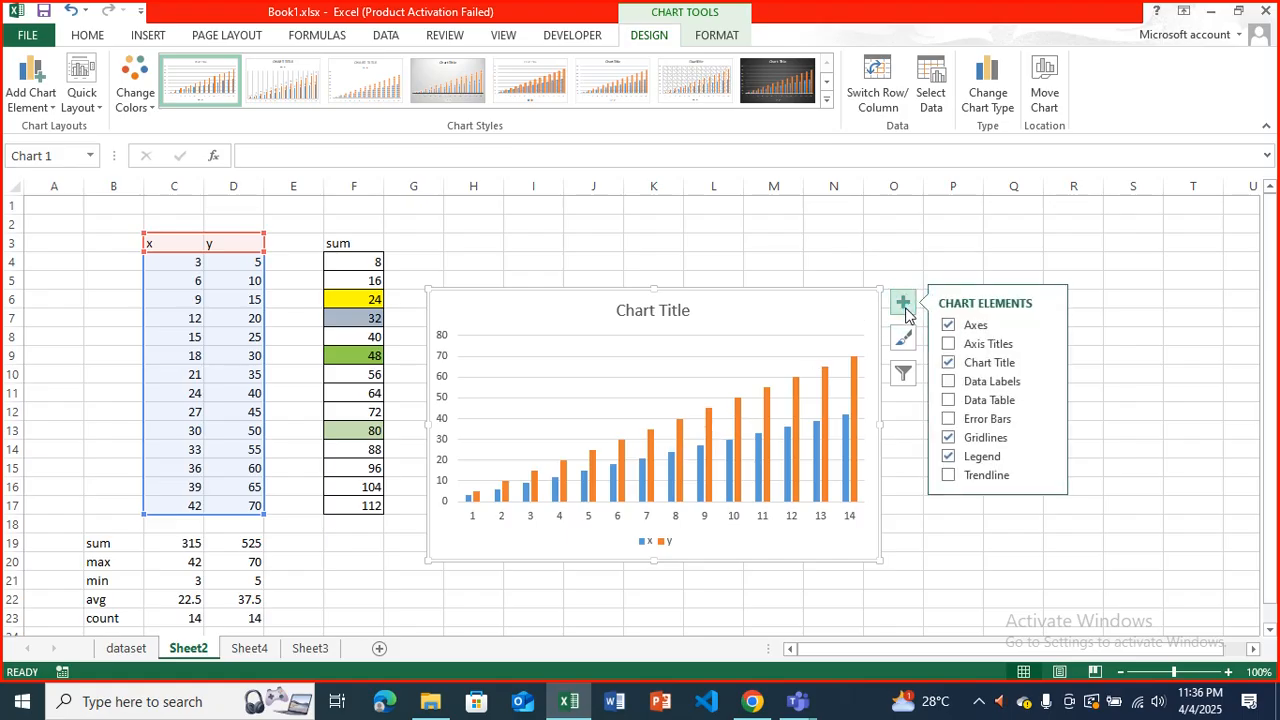
left_click(950, 382)
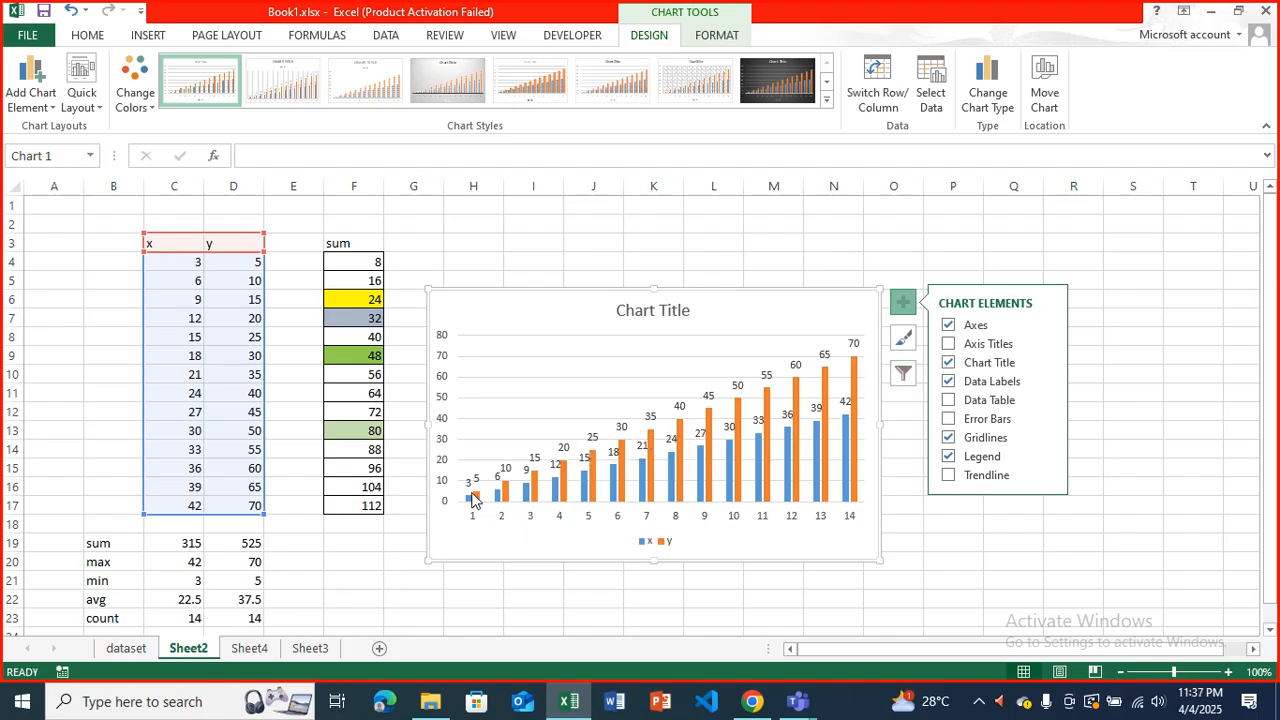
left_click(503, 477)
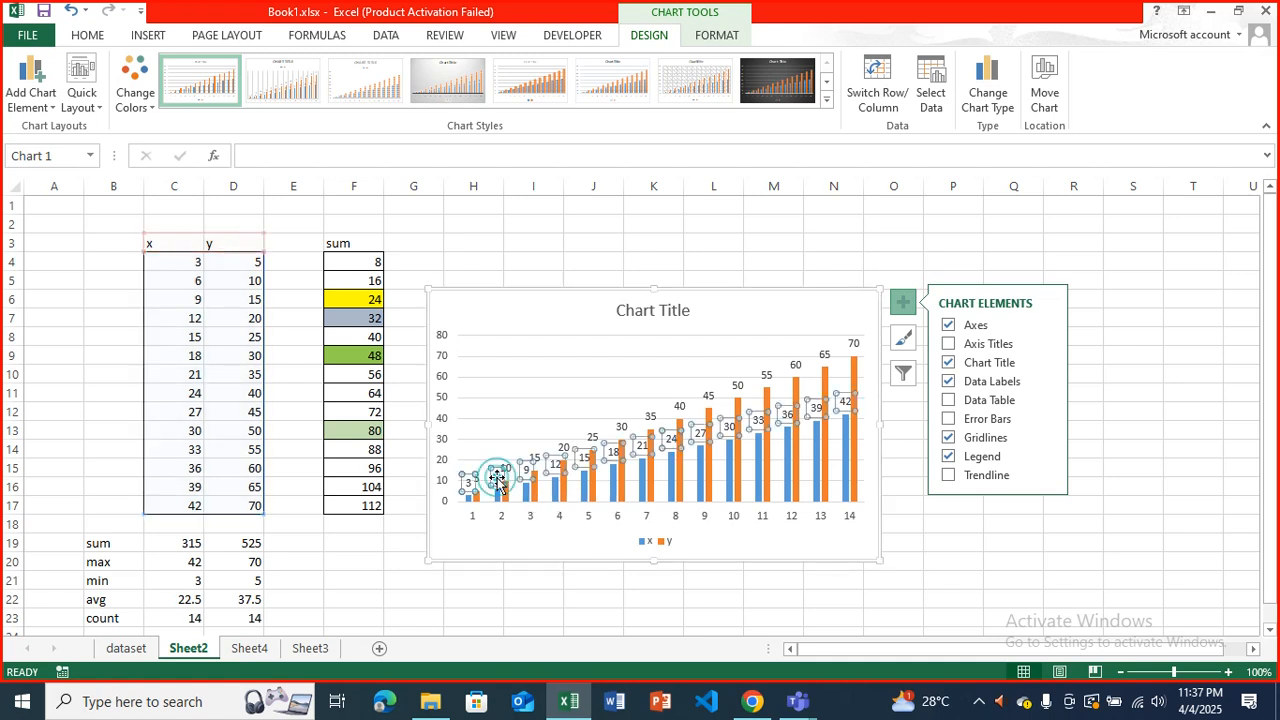
left_click(500, 474)
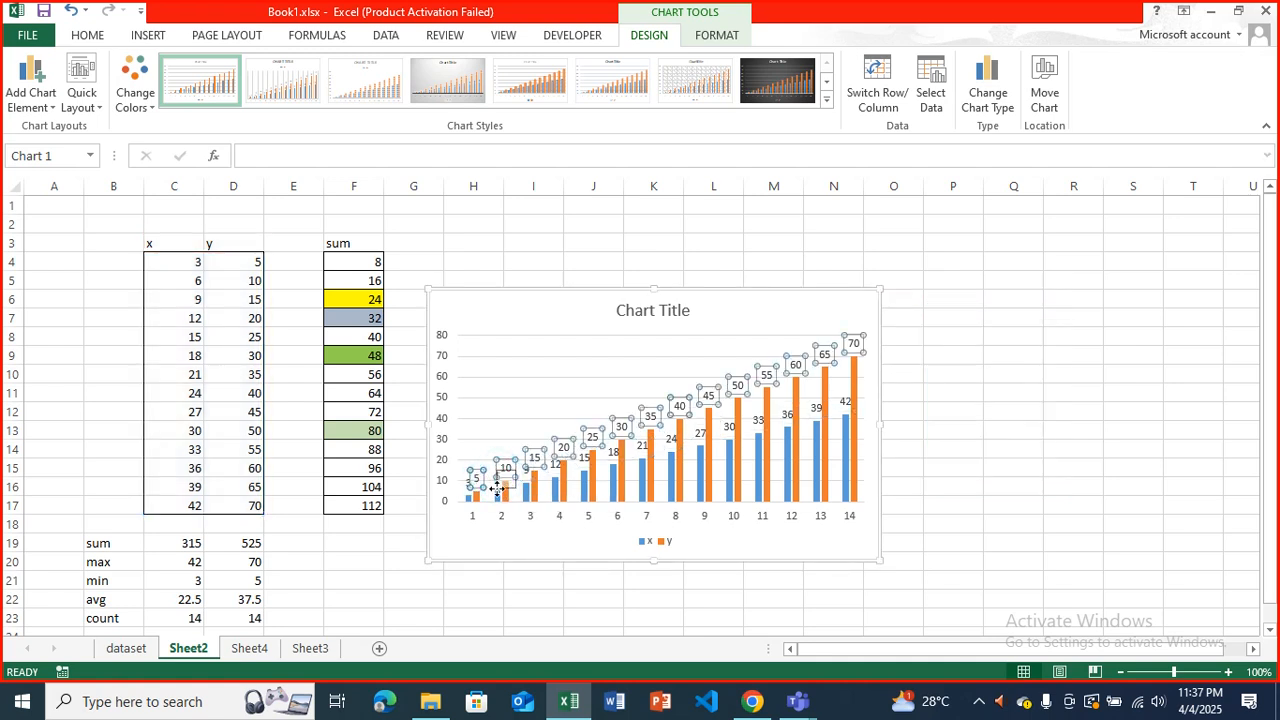
left_click(517, 449)
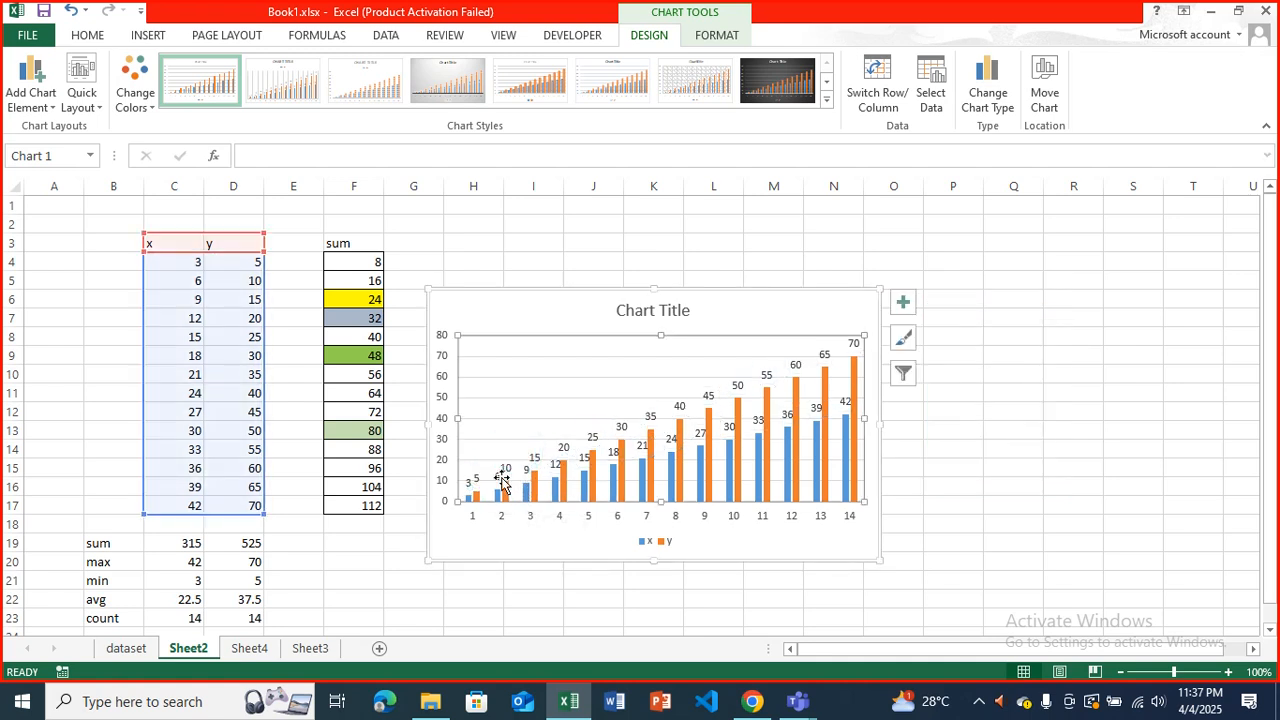
left_click(498, 479)
left_click(496, 477)
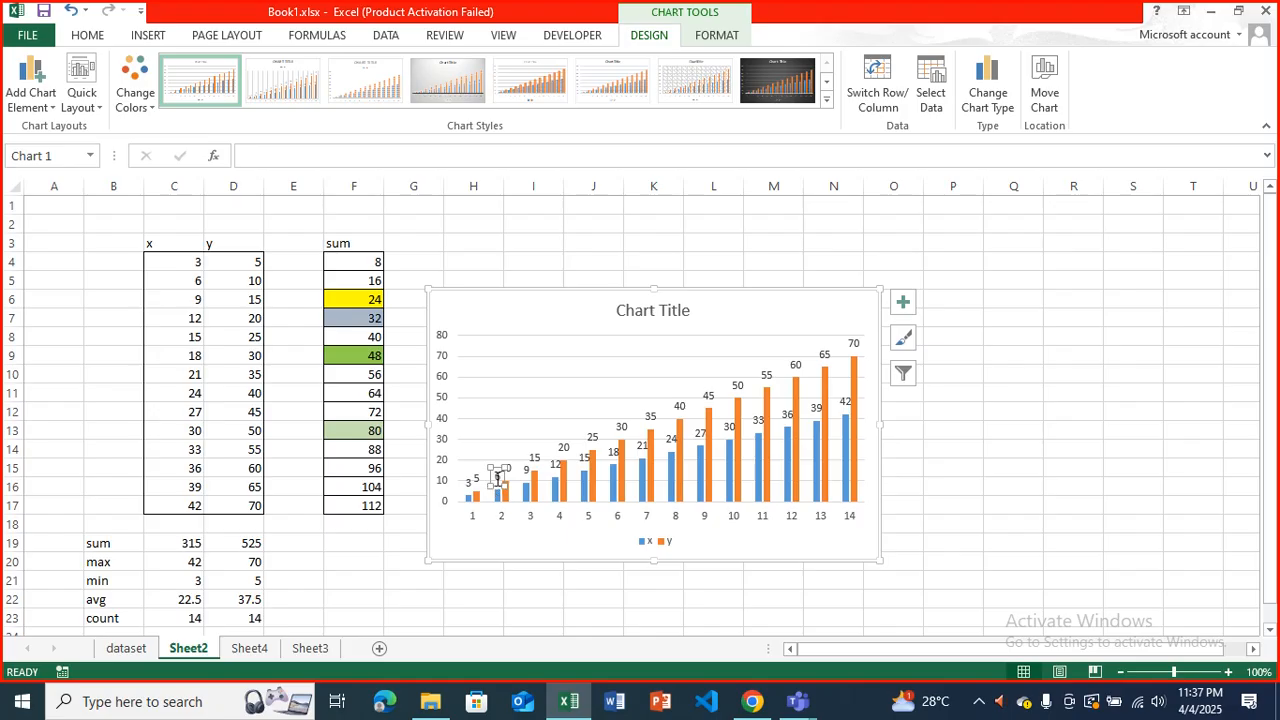
left_click_drag(497, 468, 498, 477)
left_click(545, 419)
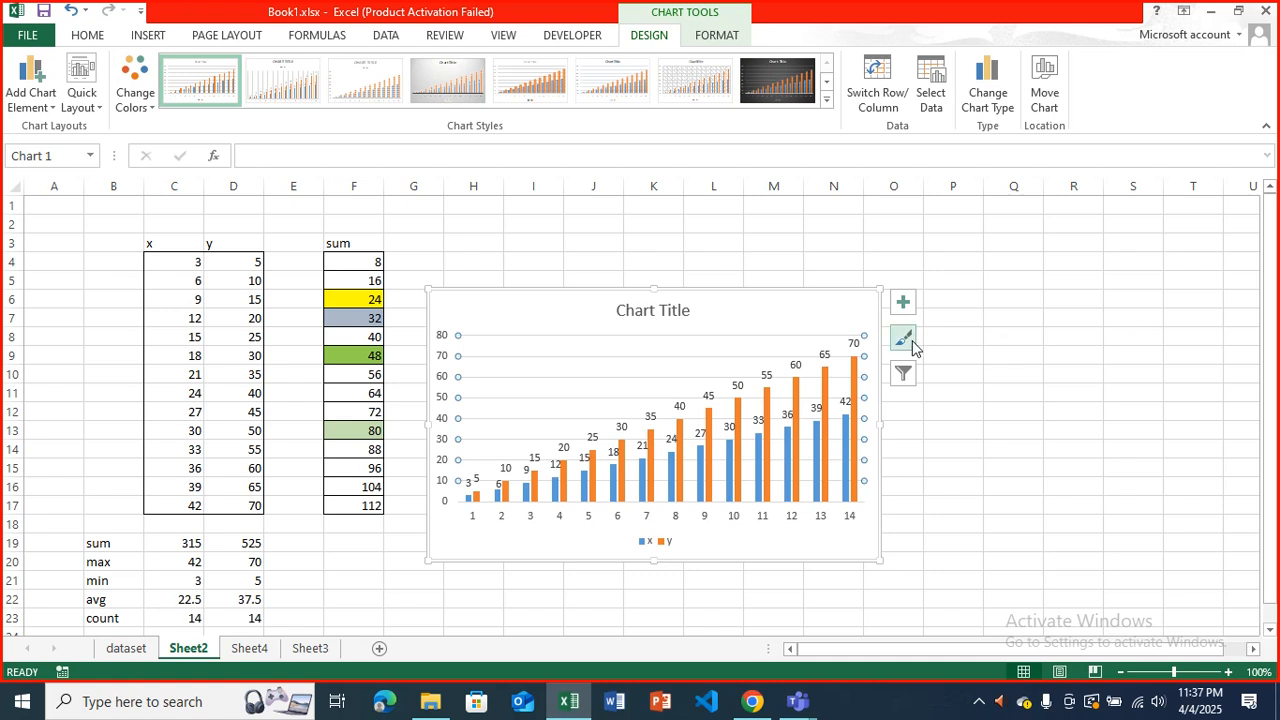
Add a trendline based on the x series to the column chart.
left_click(903, 301)
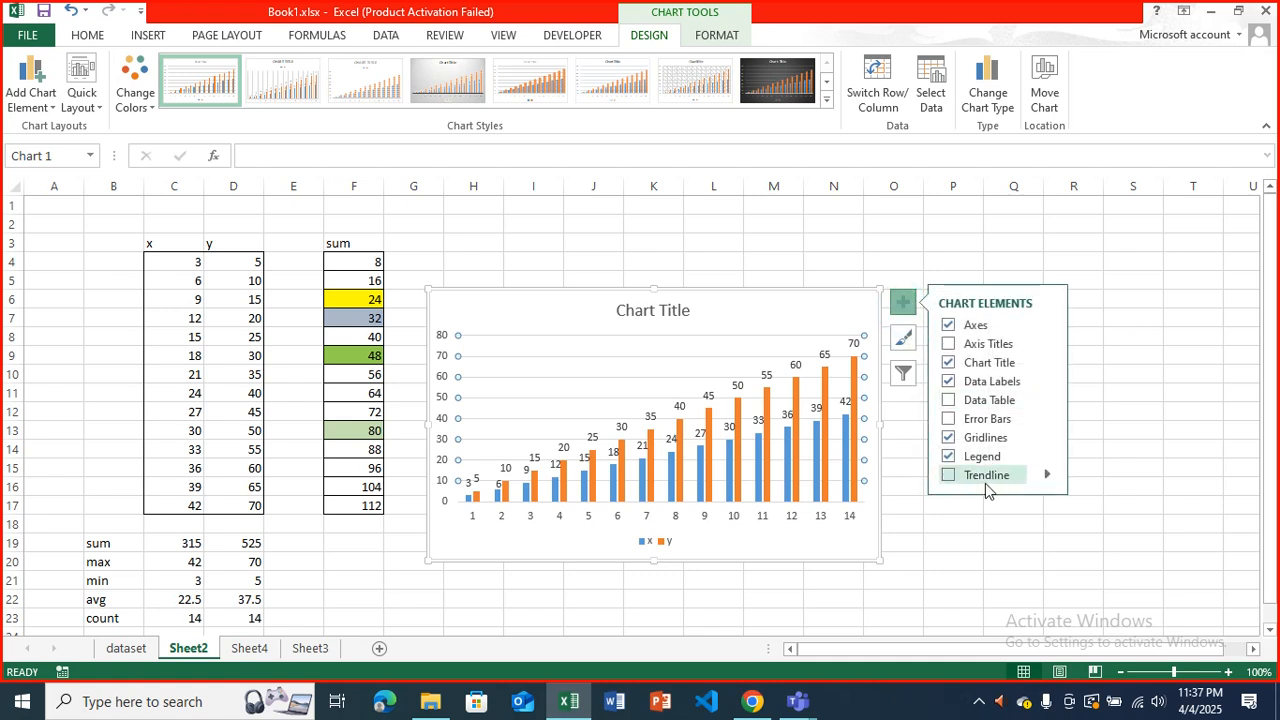
left_click(949, 476)
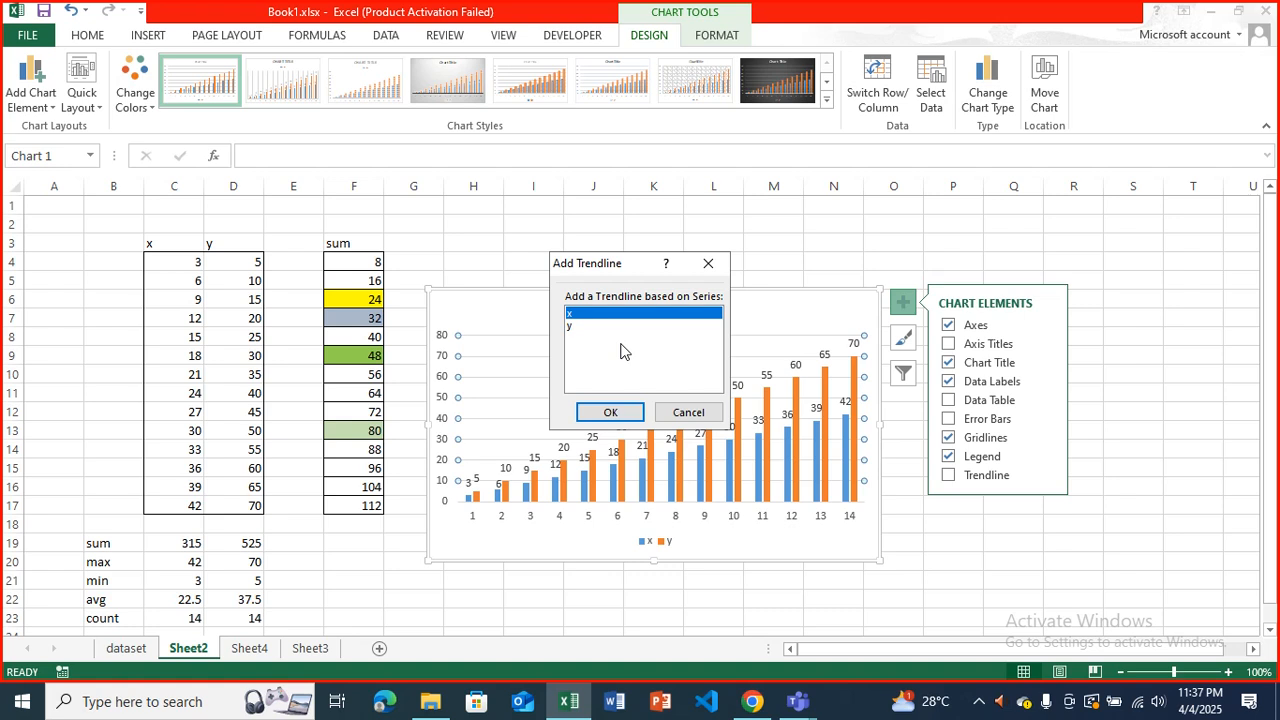
left_click_drag(609, 263, 603, 194)
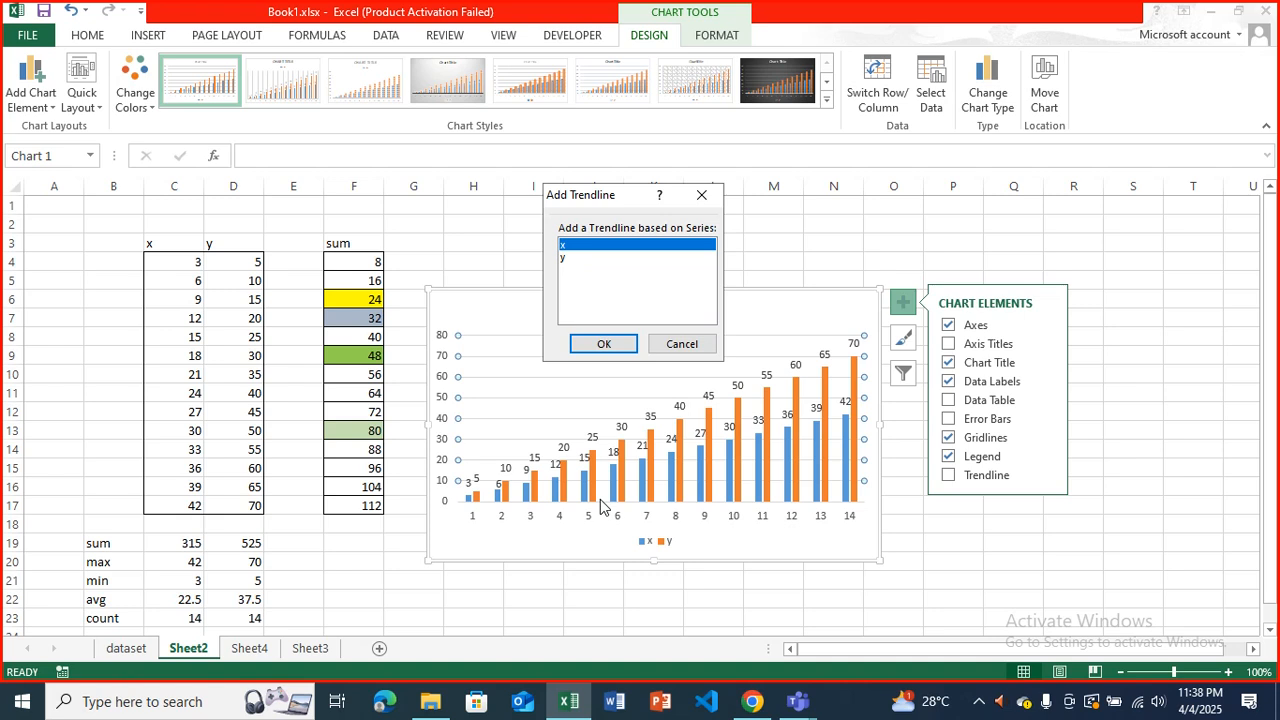
left_click(604, 345)
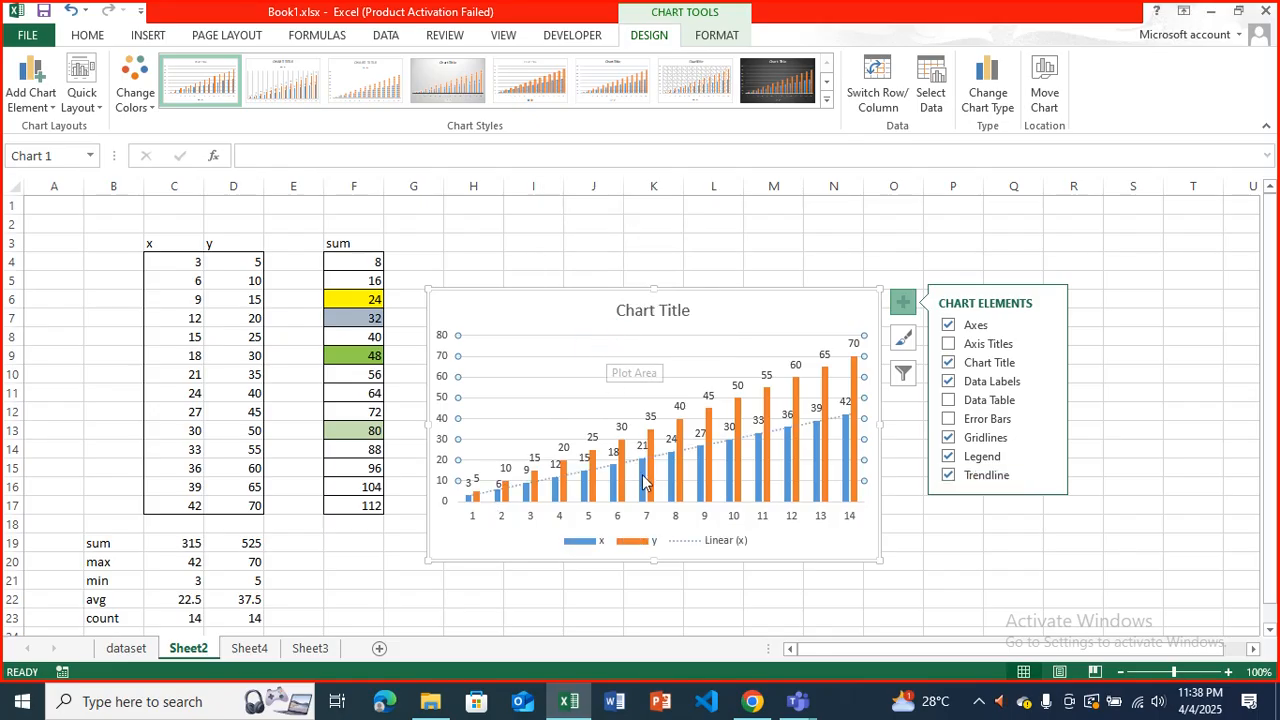
mouse_move(645, 487)
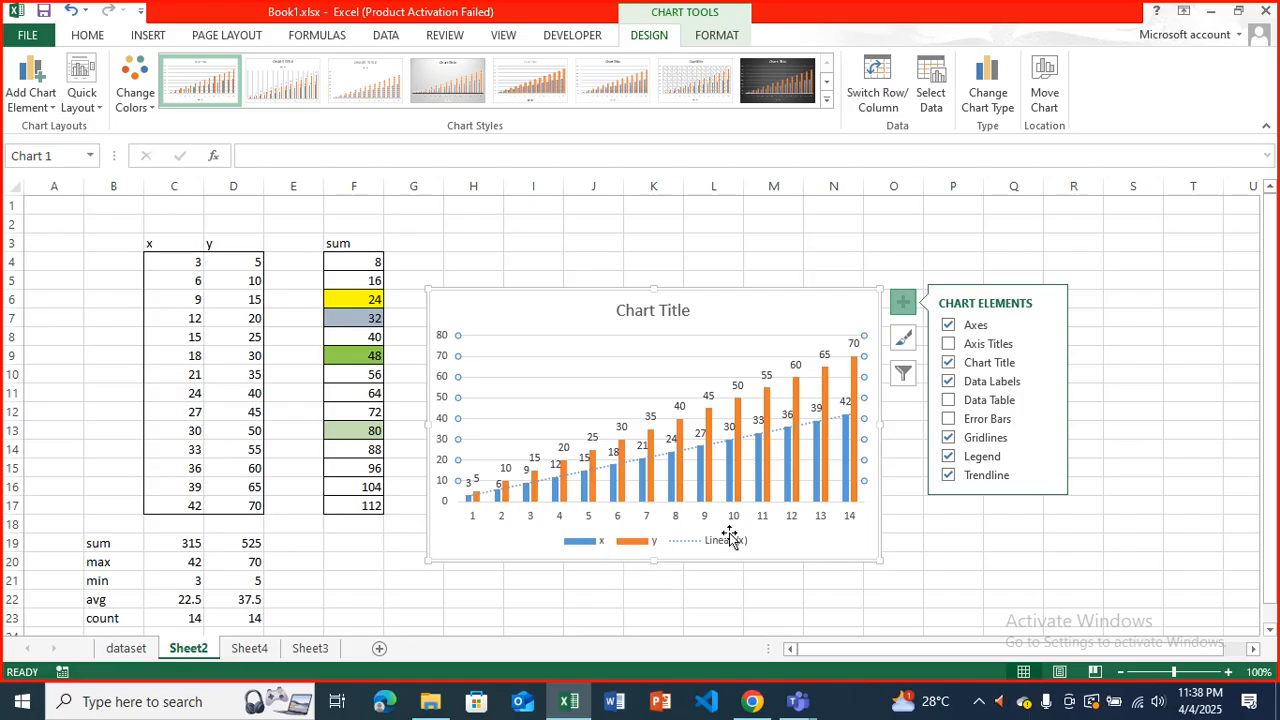
Replace the column chart's trendline with one based on the y series.
left_click(947, 475)
left_click(946, 476)
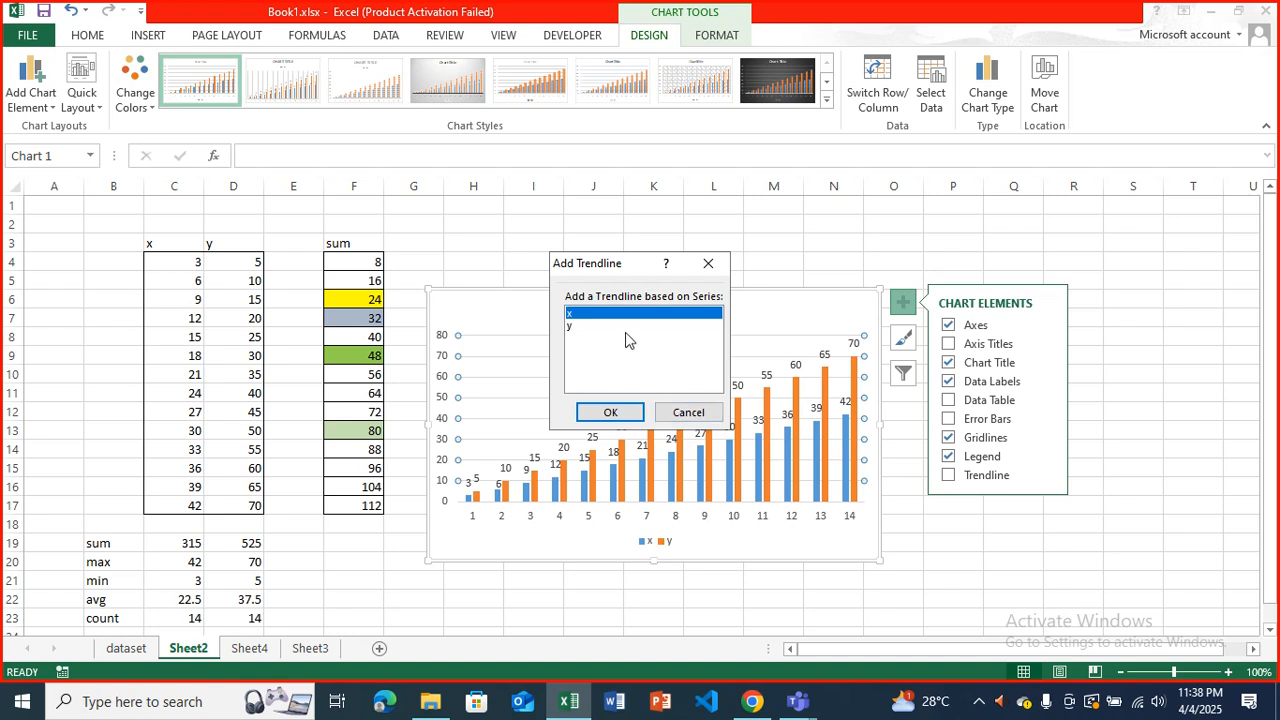
left_click(625, 326)
left_click(610, 412)
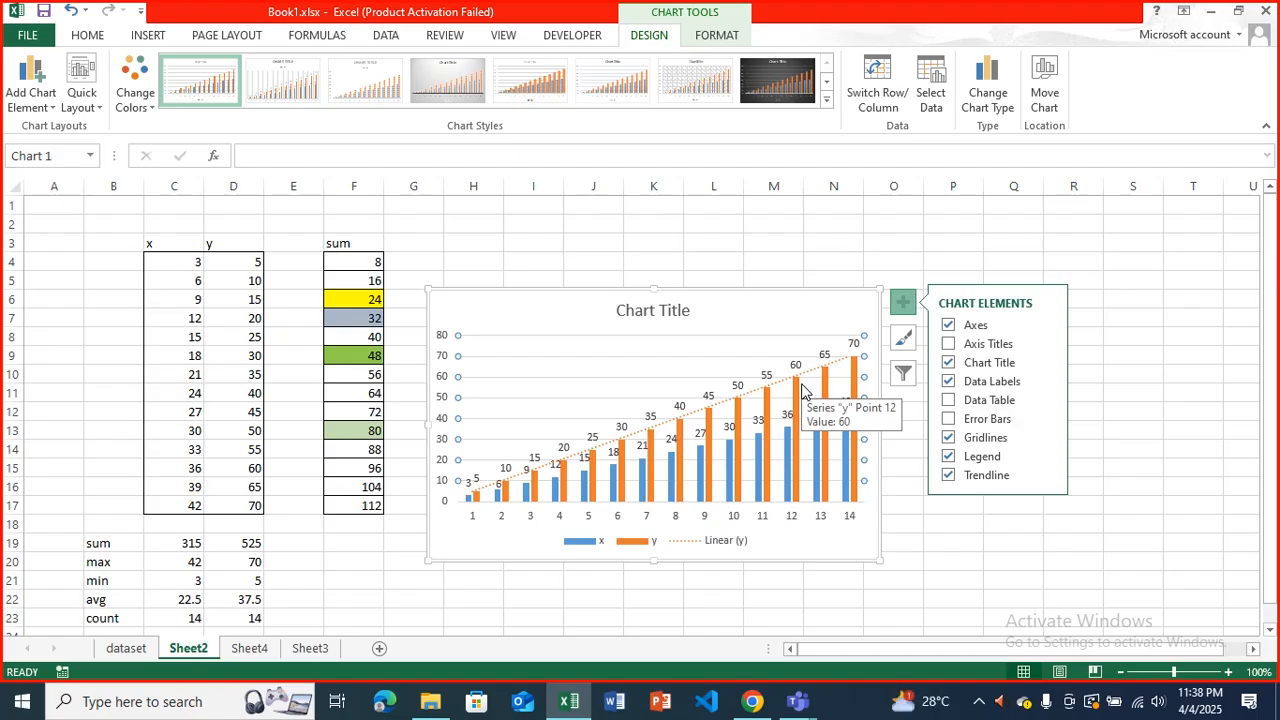
Add axis titles to the column chart and delete the whole chart from the sheet.
left_click(949, 344)
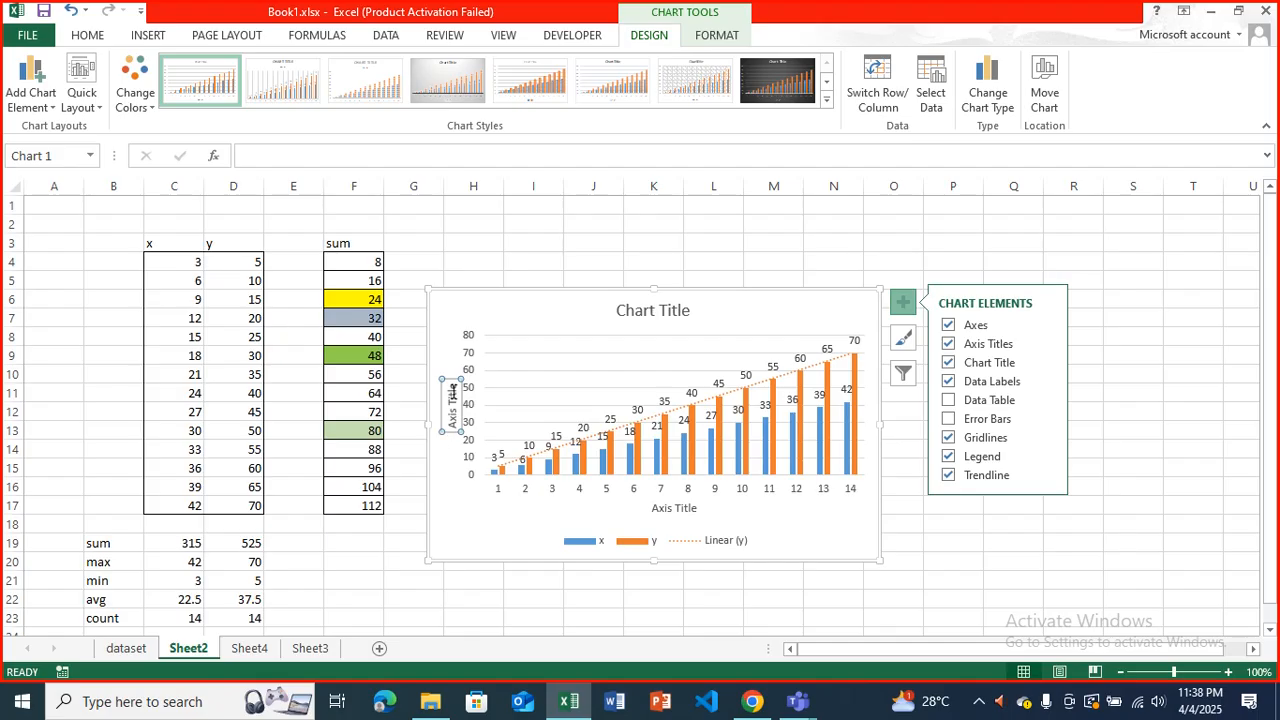
left_click(660, 508)
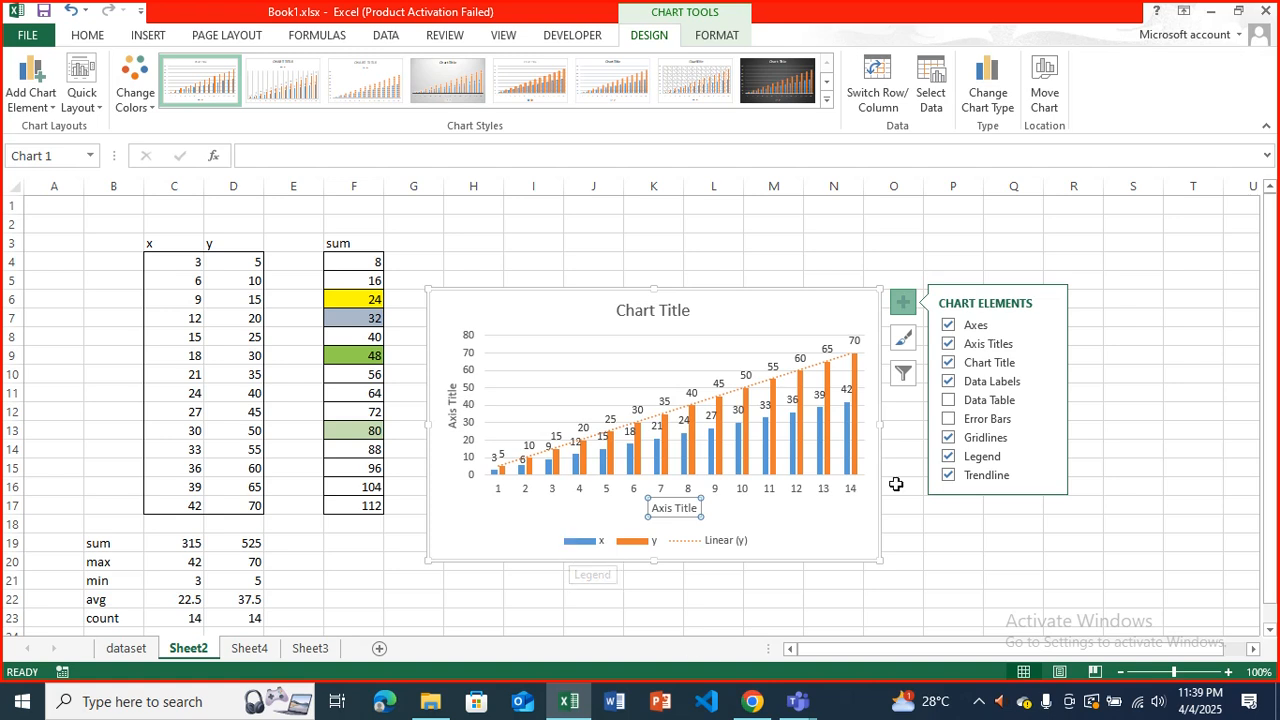
left_click(945, 256)
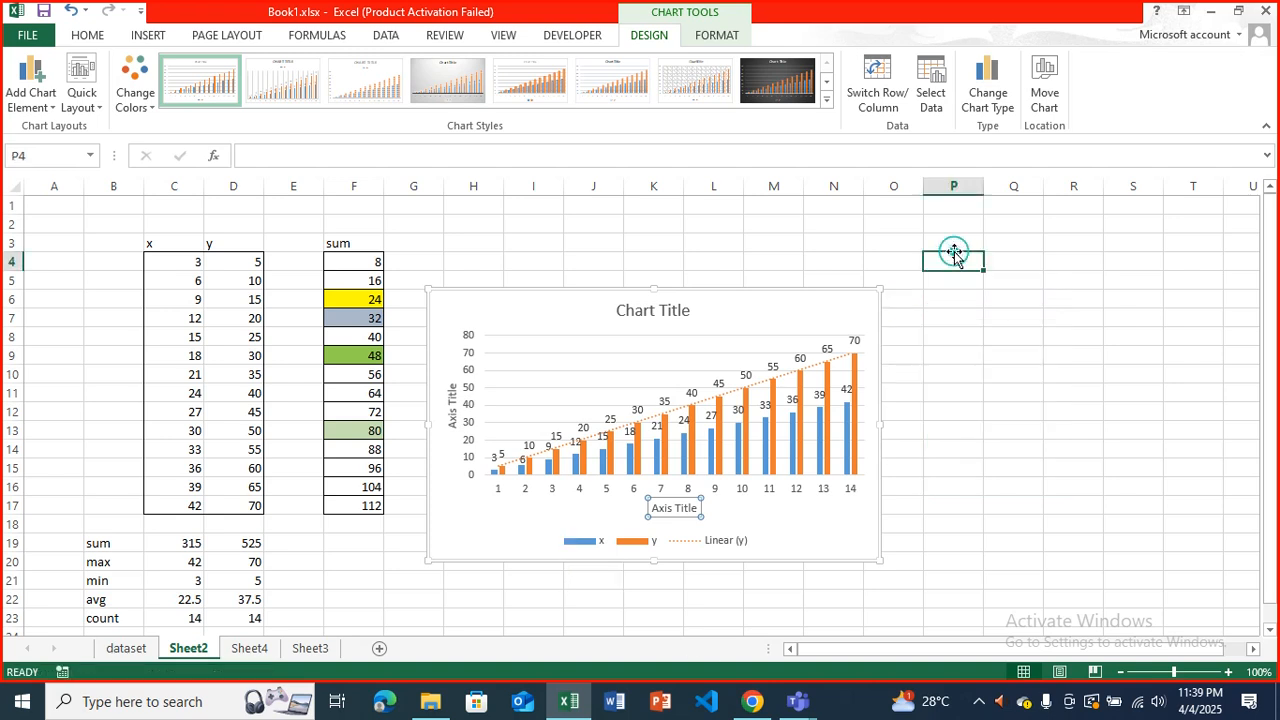
left_click(800, 316)
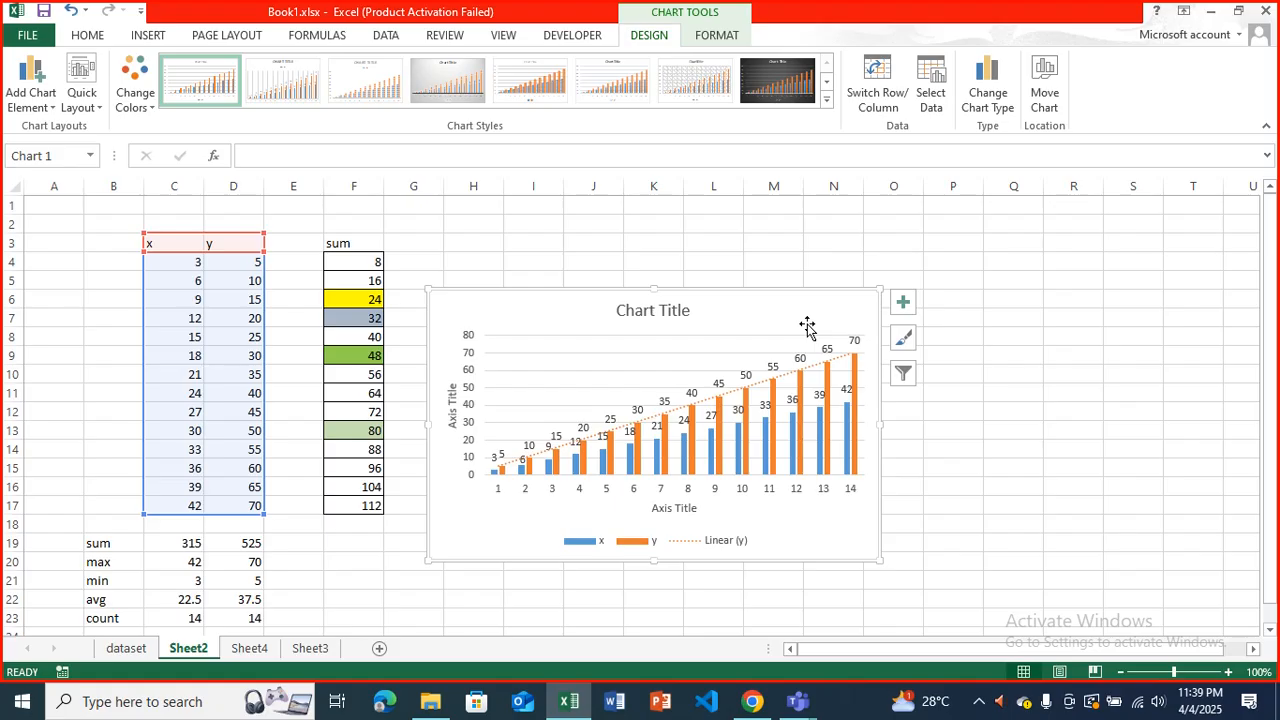
key("Delete")
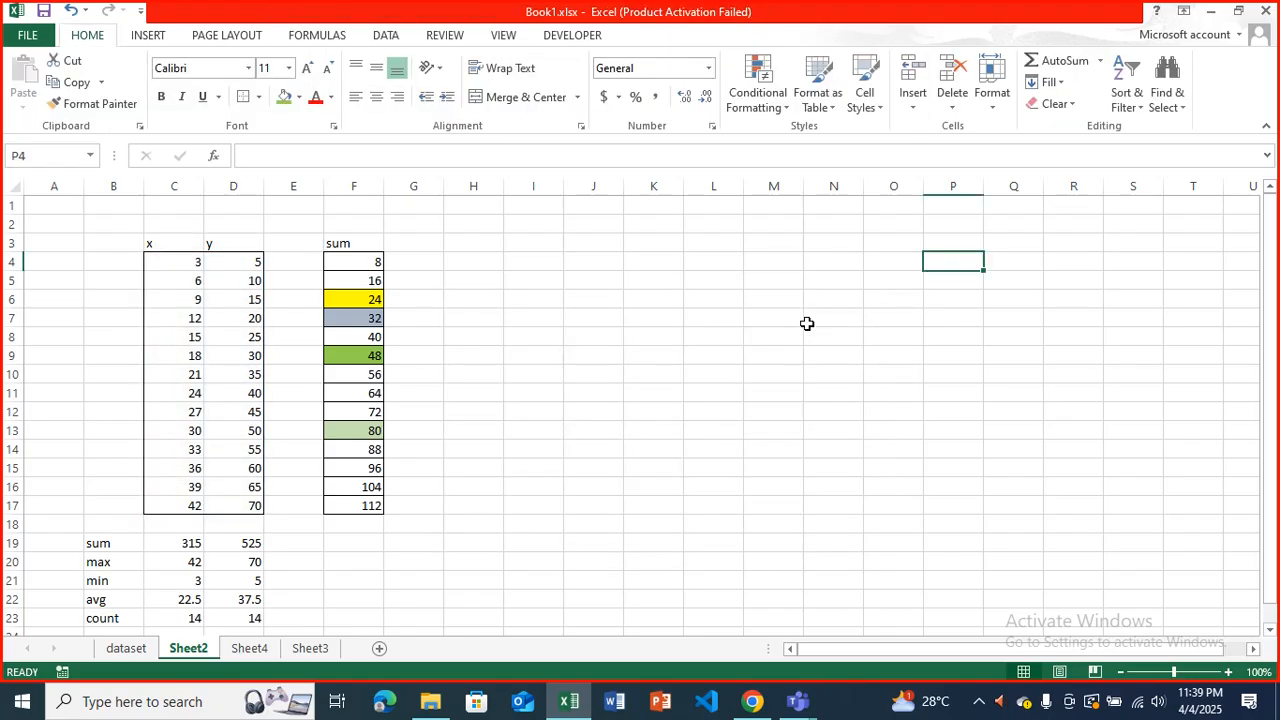
Select the x and y data with headers in C3:D17 and insert a markers-only scatter chart of it.
left_click_drag(182, 262, 226, 506)
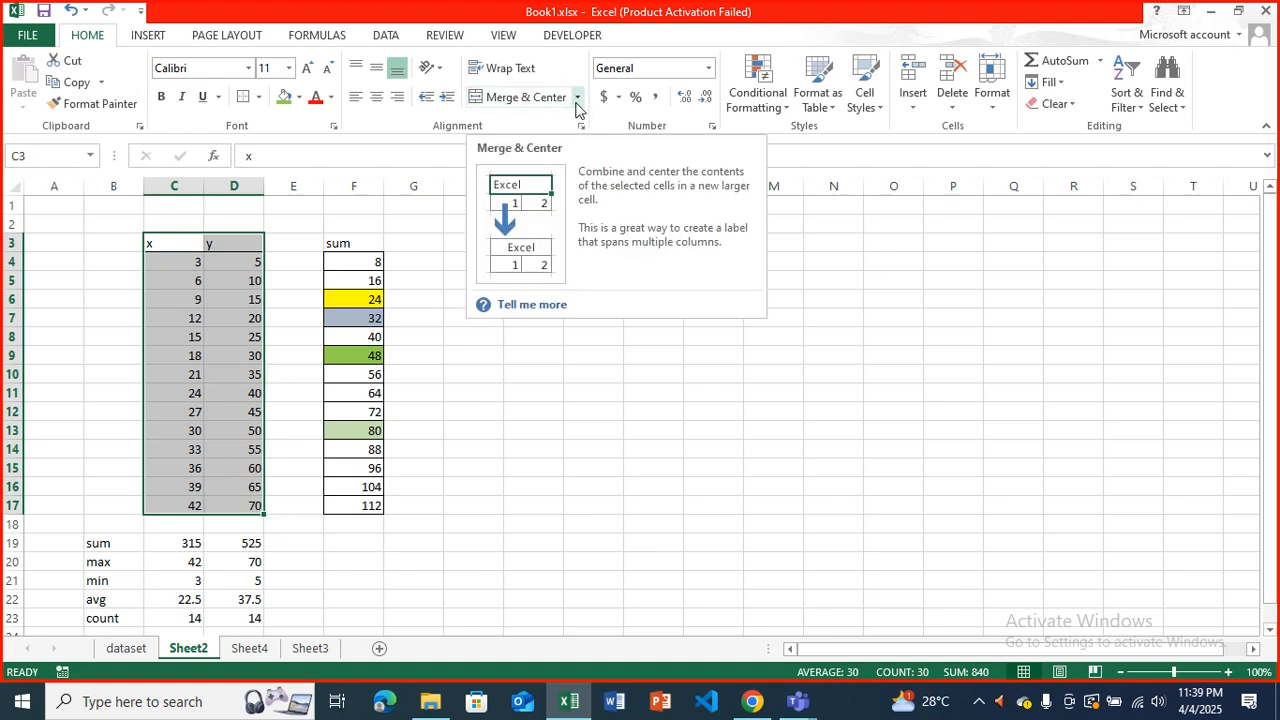
left_click(160, 38)
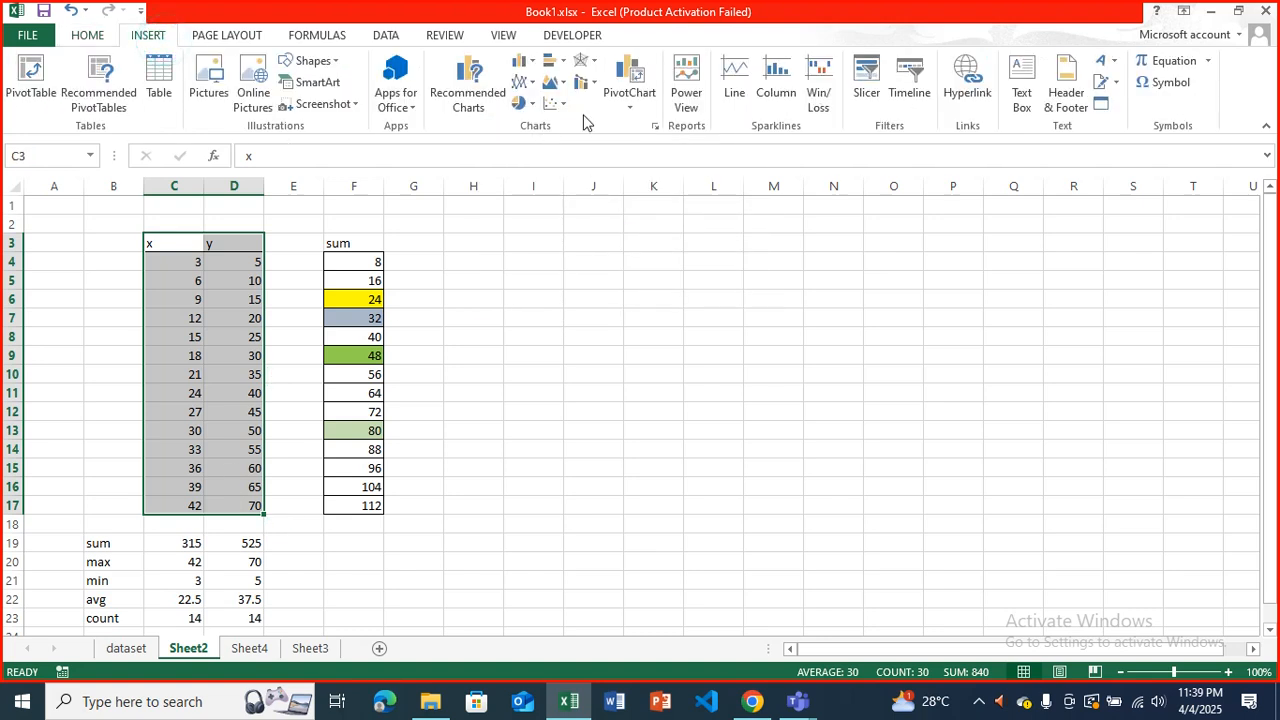
left_click(552, 103)
left_click(571, 165)
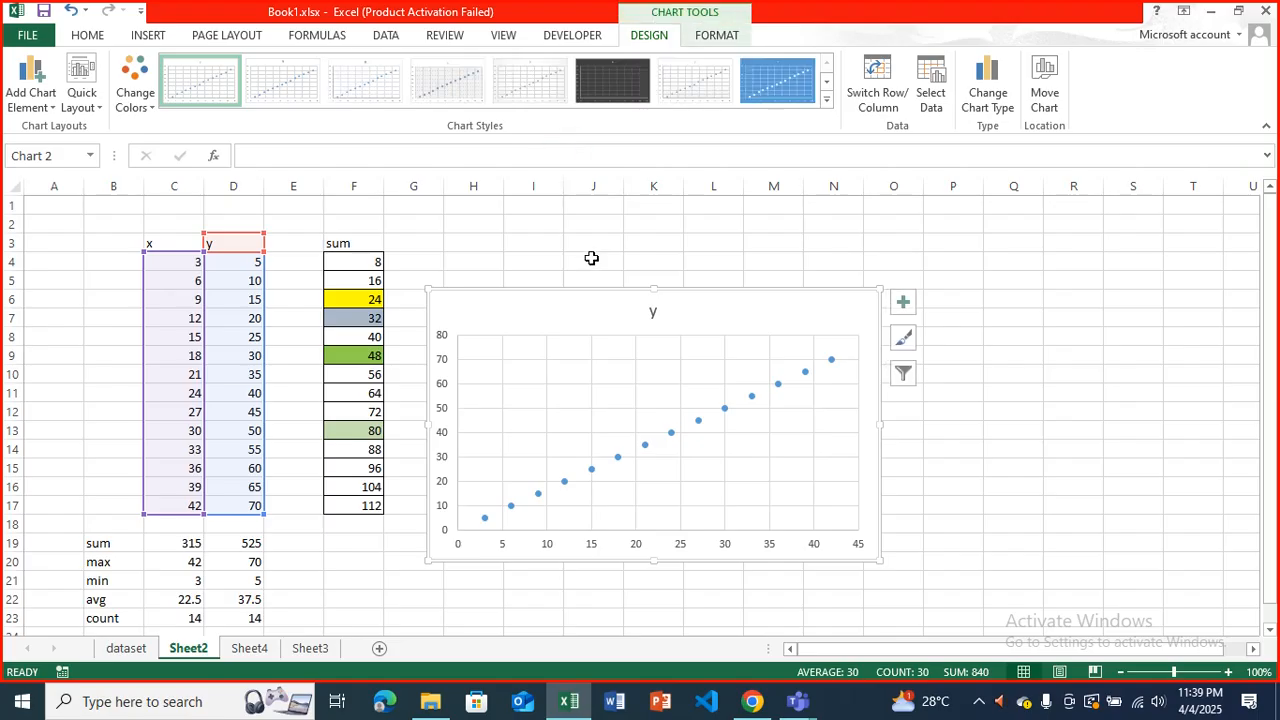
Add a trendline to the scatter chart and delete the whole chart from the sheet.
left_click(903, 301)
left_click(949, 457)
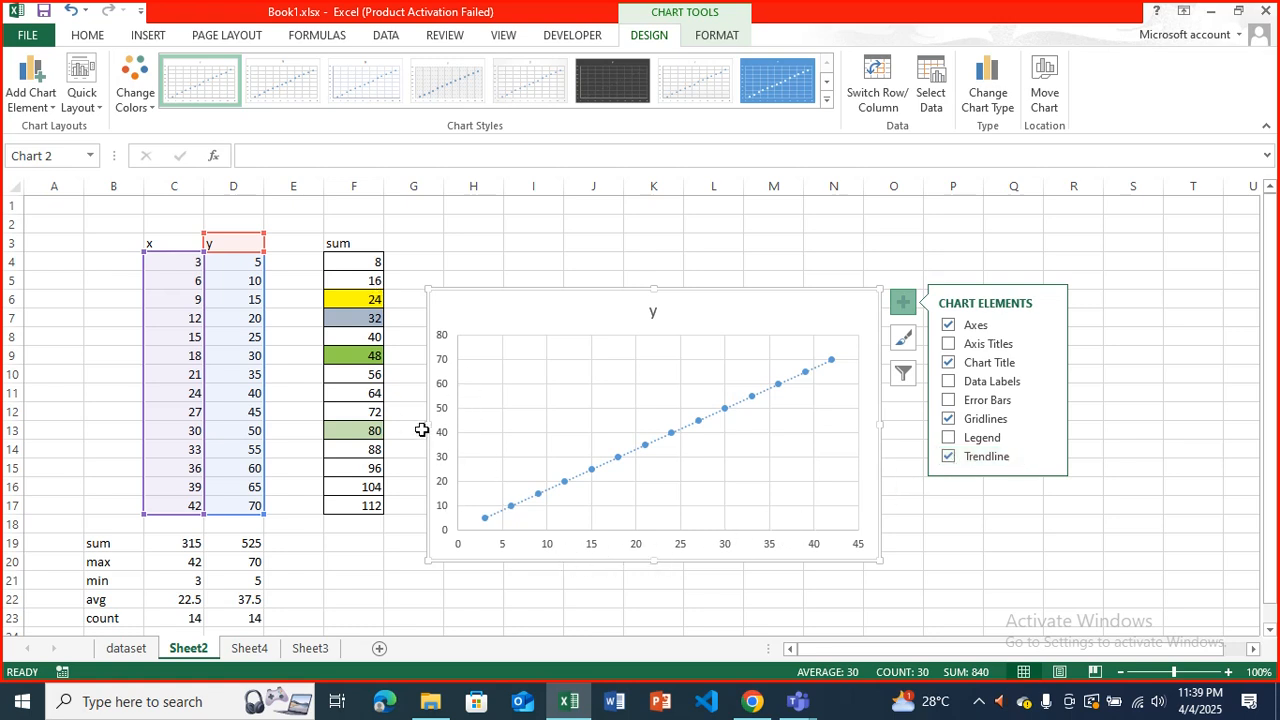
left_click(732, 328)
key("Delete")
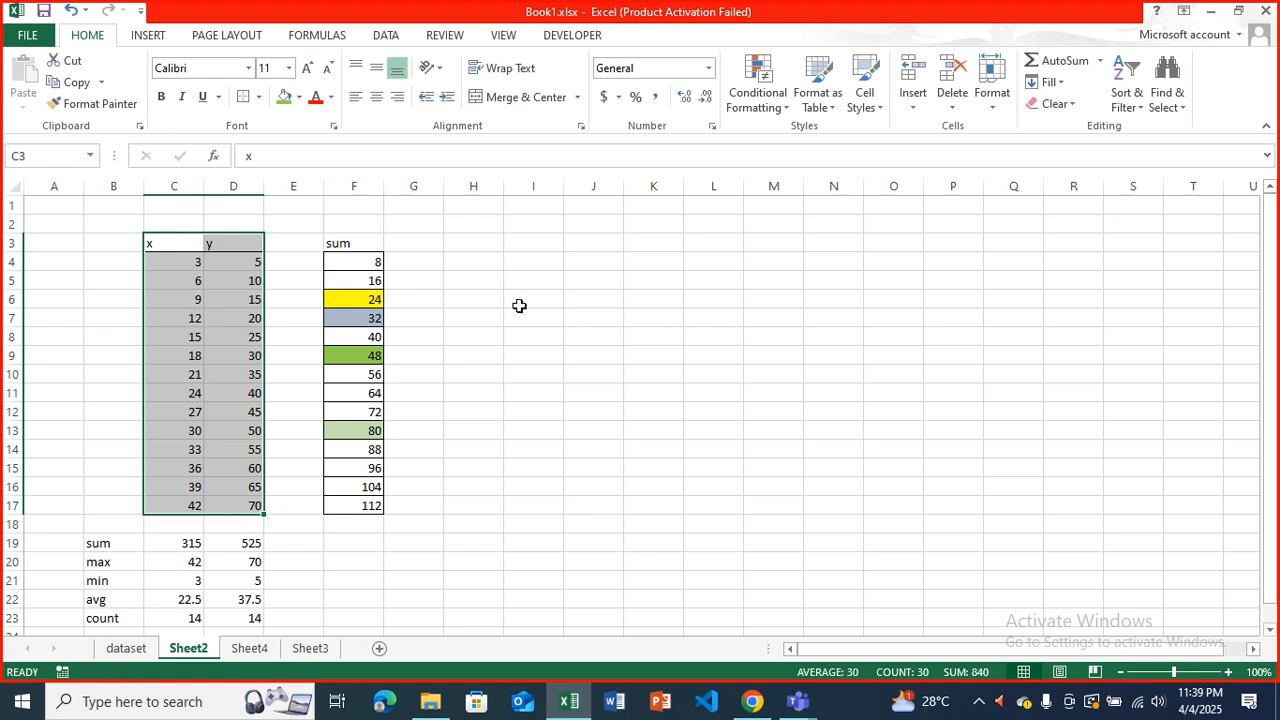
Enter the percentages 25%, 35% and 15% in cells H4 to H6.
left_click(489, 266)
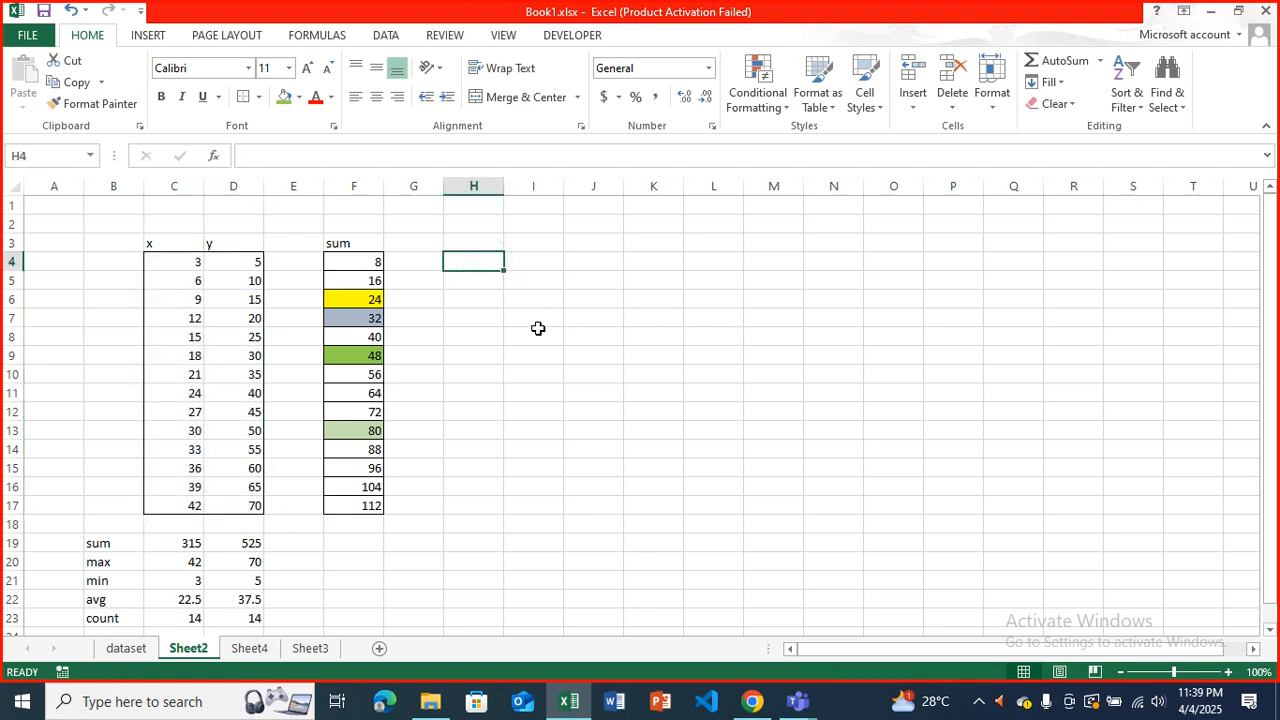
type("80")
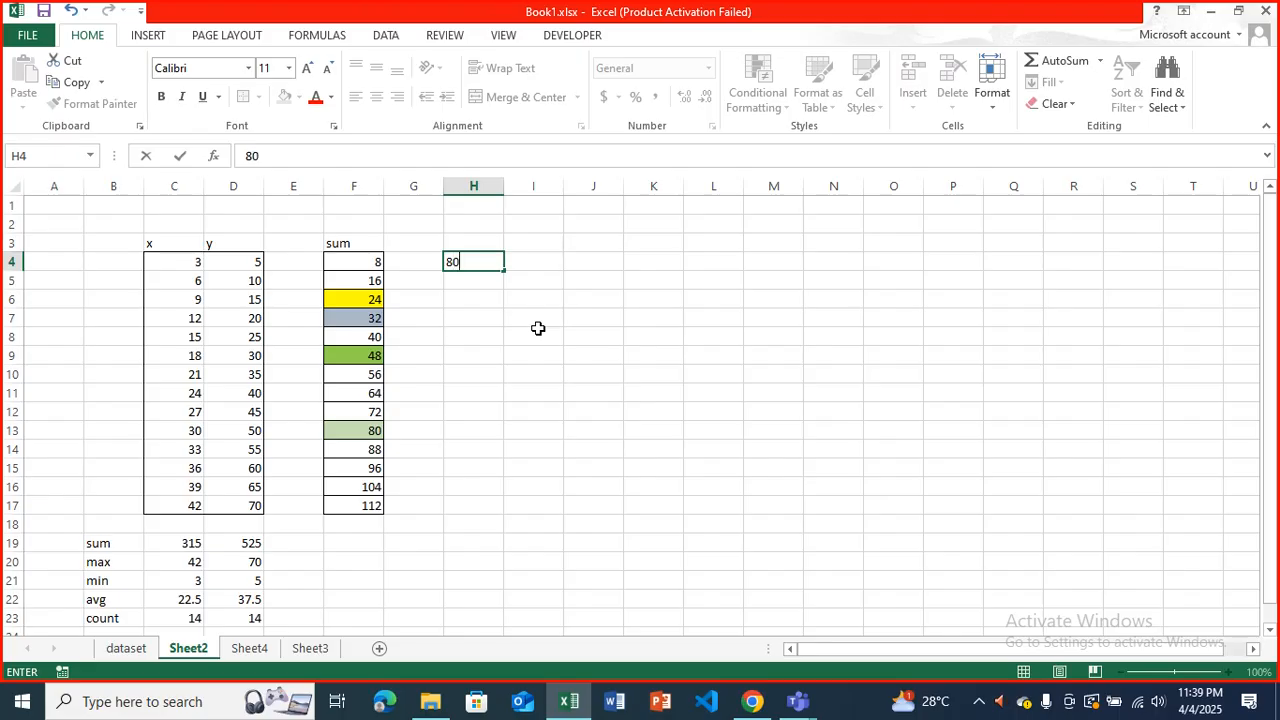
key("BackSpace")
key("BackSpace")
type("25%")
key("Return")
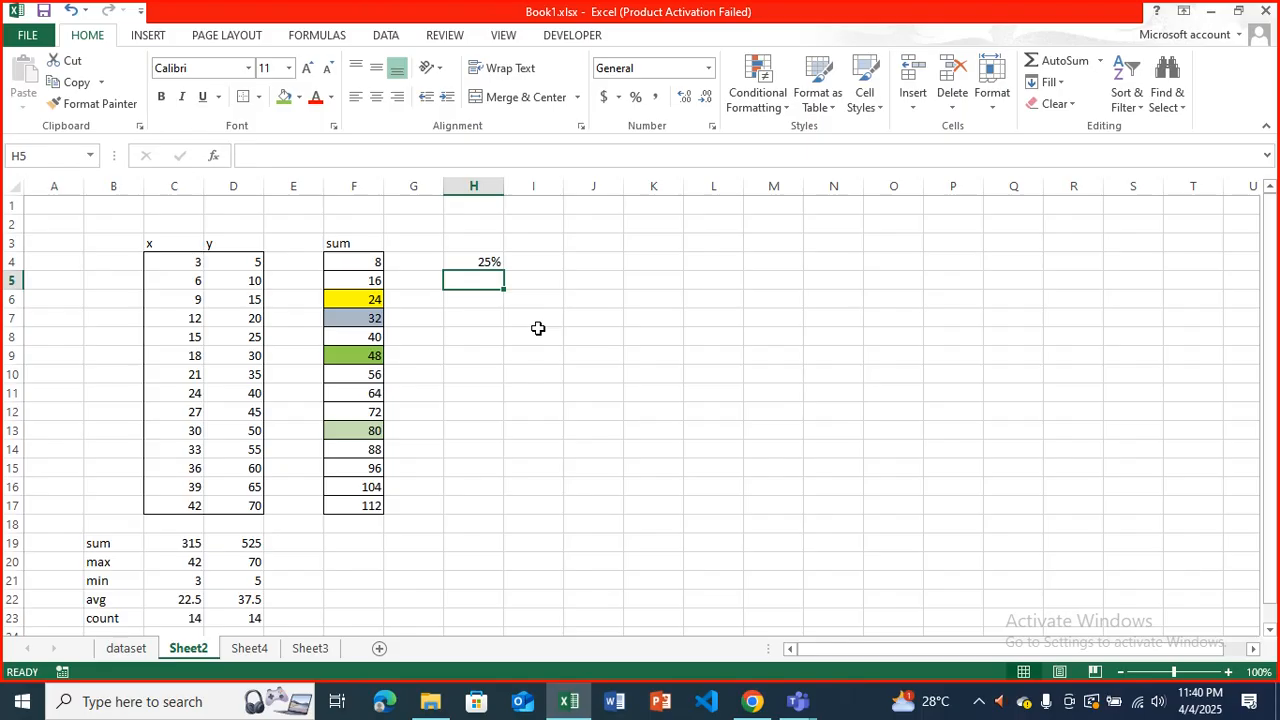
type("35")
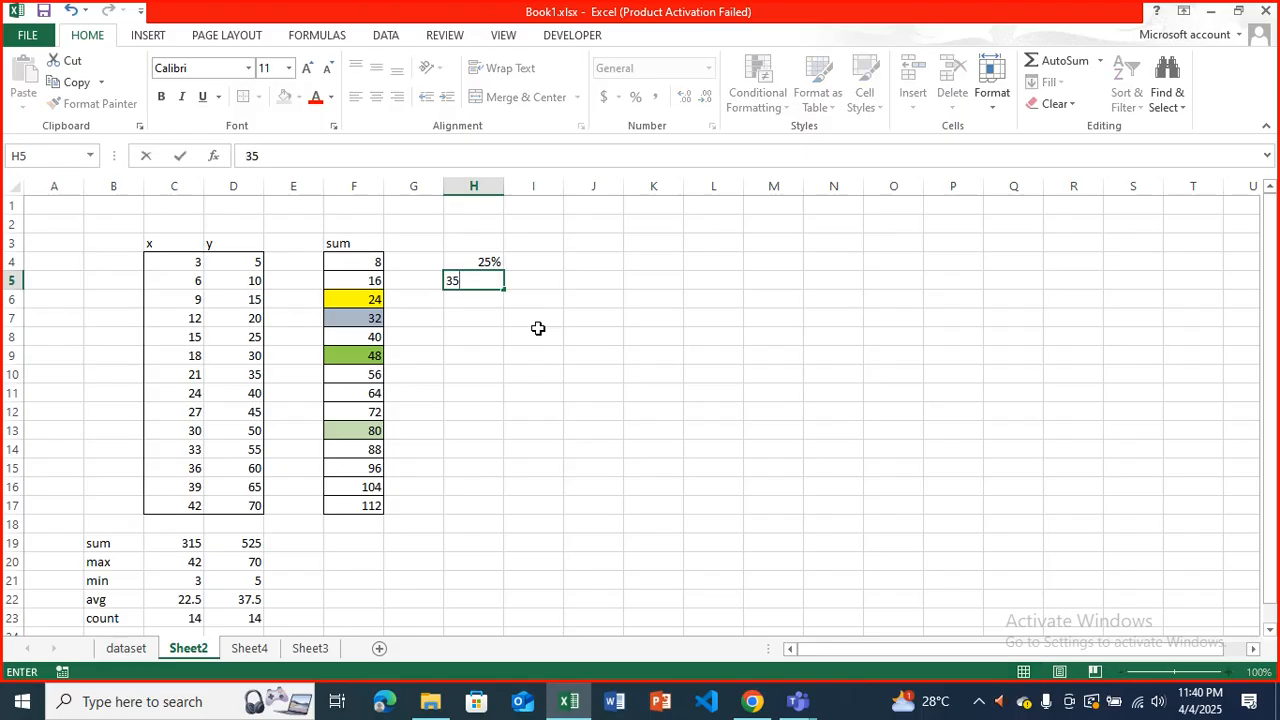
type("%")
key("Return")
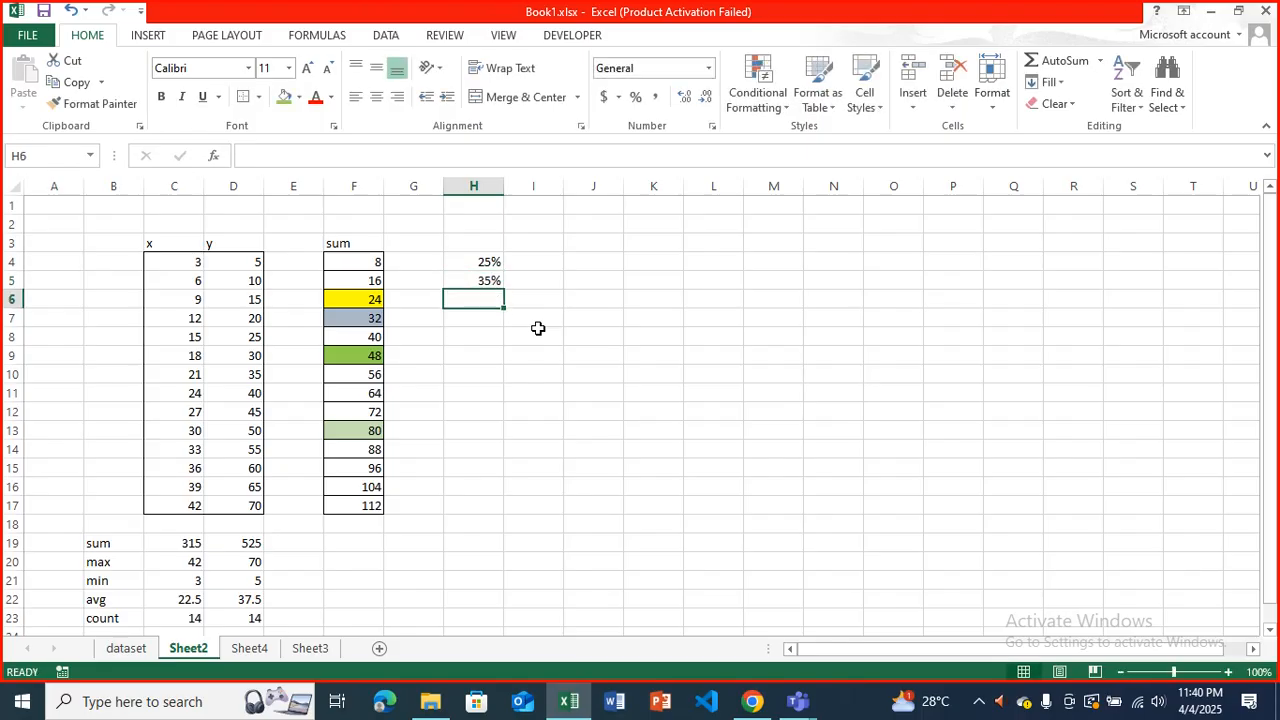
type("15%")
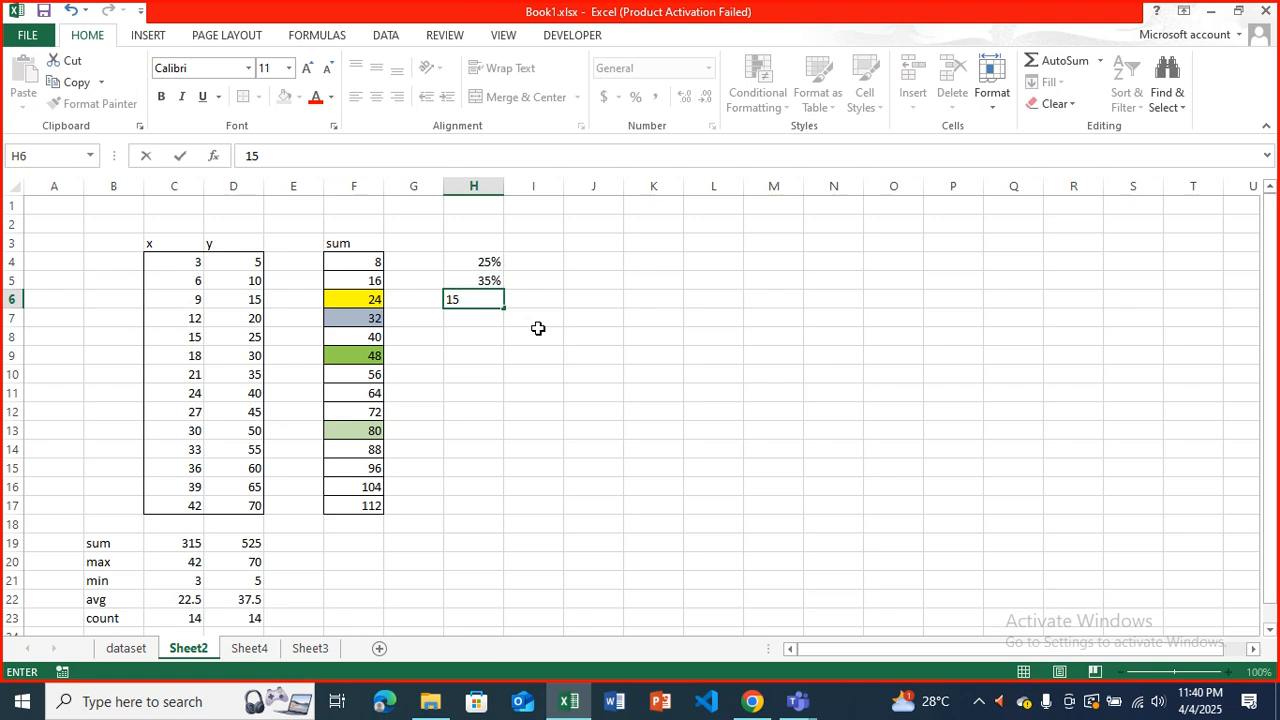
key("Return")
Select the percentages in H4:H6 to check their total.
key("Up")
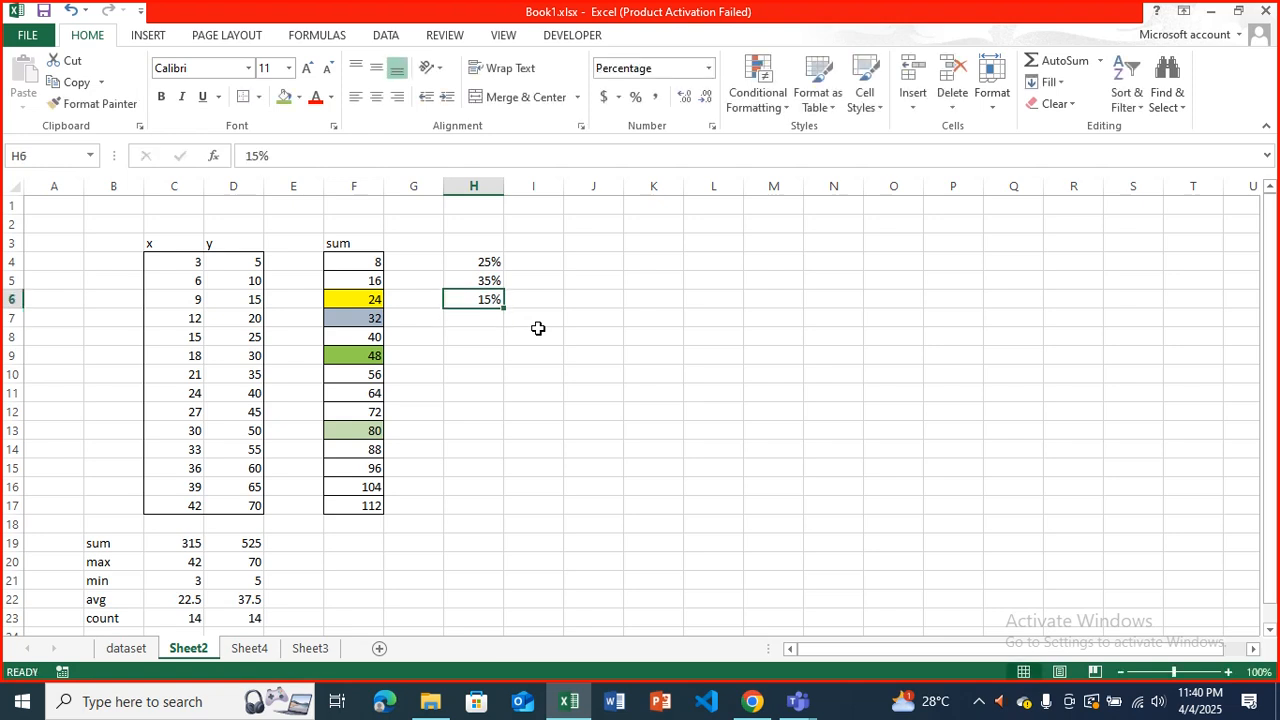
key("Up")
key("Up")
key("Down")
key("Down")
key("Down")
key("Up")
key("Up")
key("Up")
key("shift+Down")
key("shift+Down")
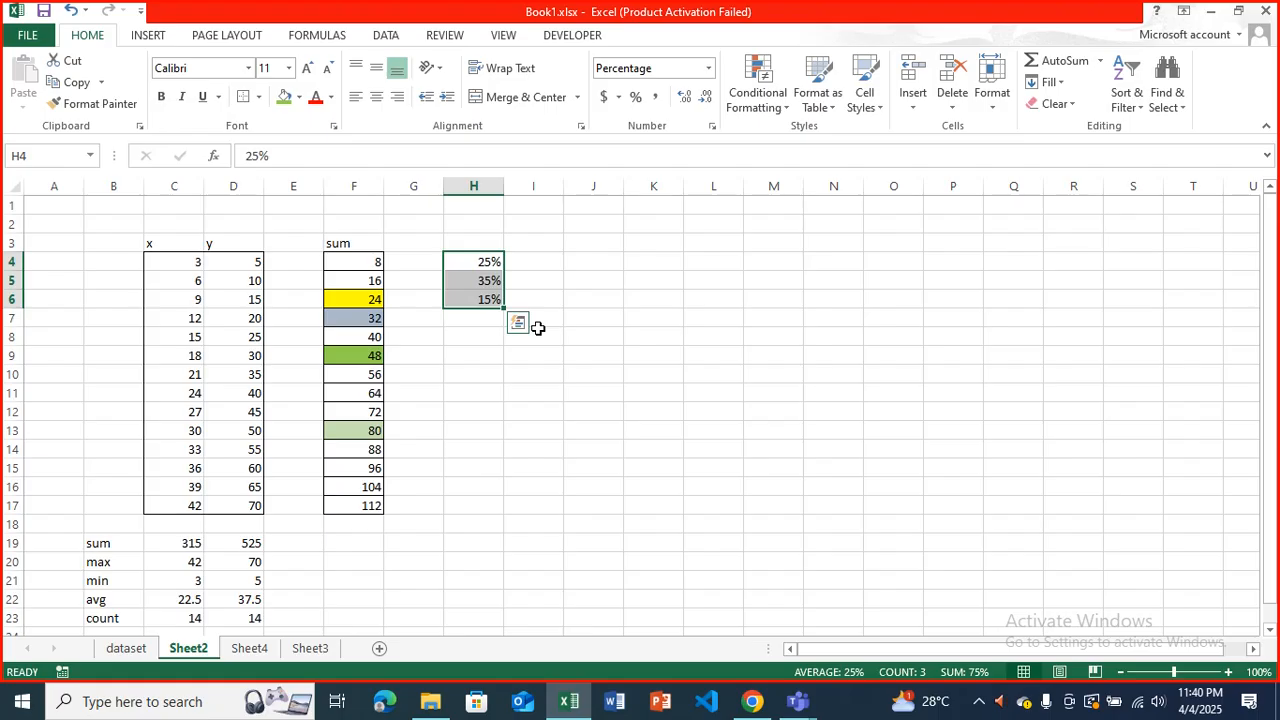
Continue the percentage column with 10% in H7 and 5% in H8.
key("Down")
key("Down")
key("Down")
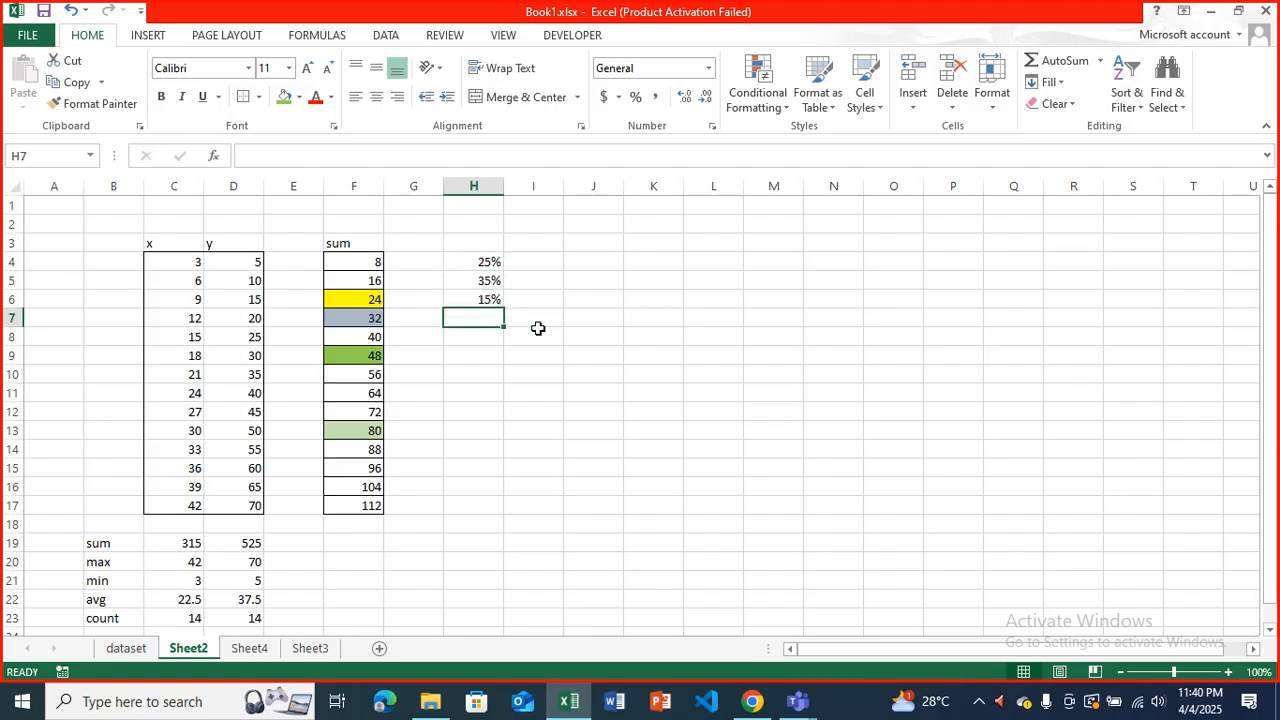
type("10")
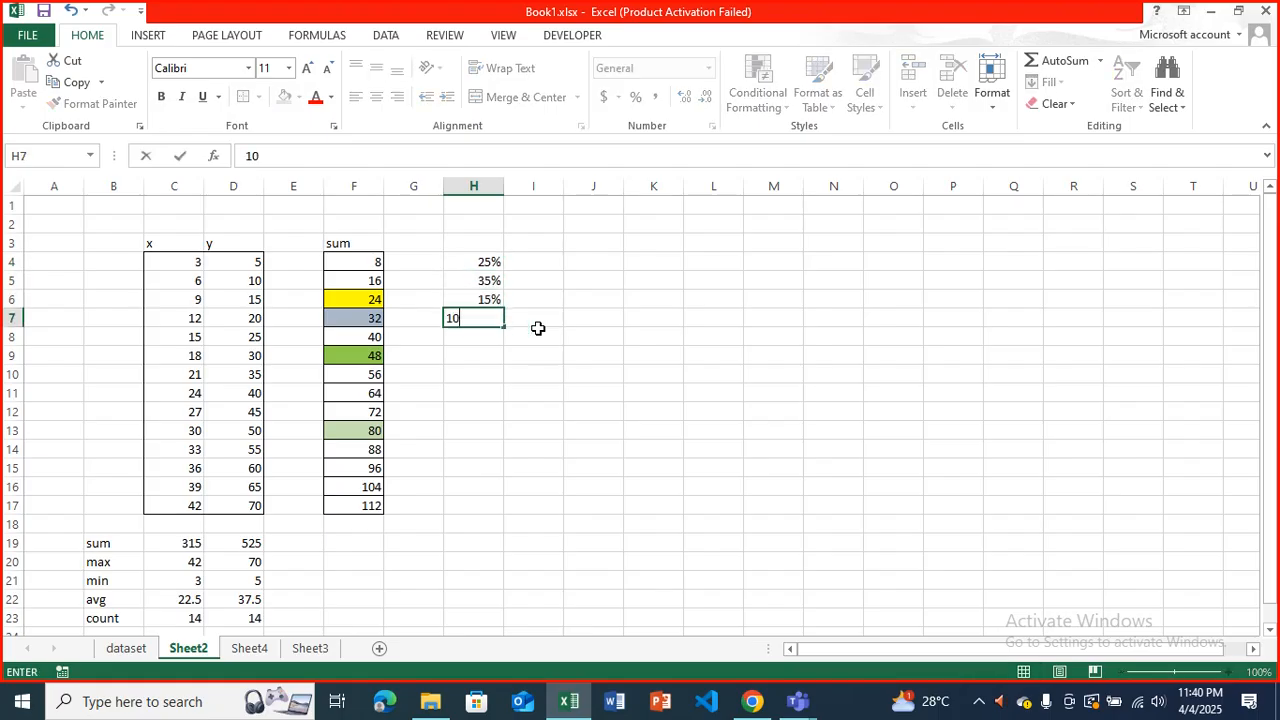
type("%")
key("Return")
type("5")
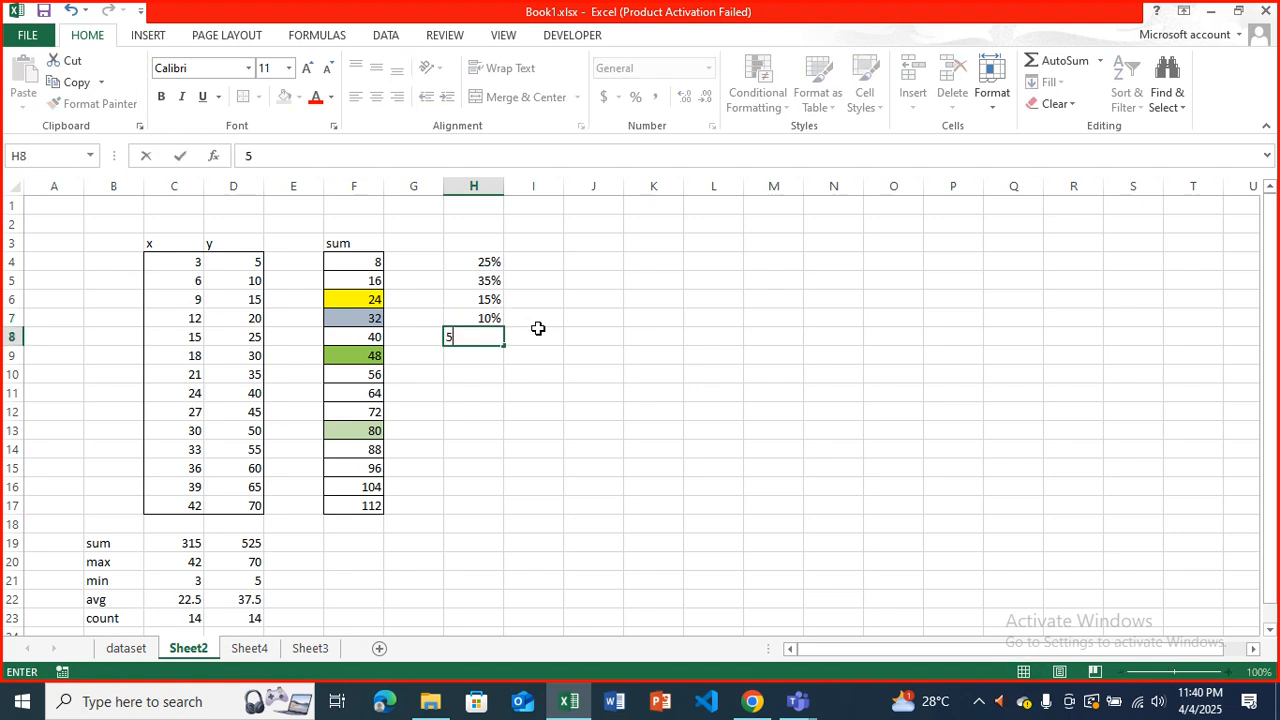
type("%")
key("Return")
Select the percentages in H4:H8 to check how much is missing from the full total.
key("Up")
key("Up")
key("Up")
key("Up")
key("shift+Down")
key("shift+Down")
key("shift+Down")
key("shift+Down")
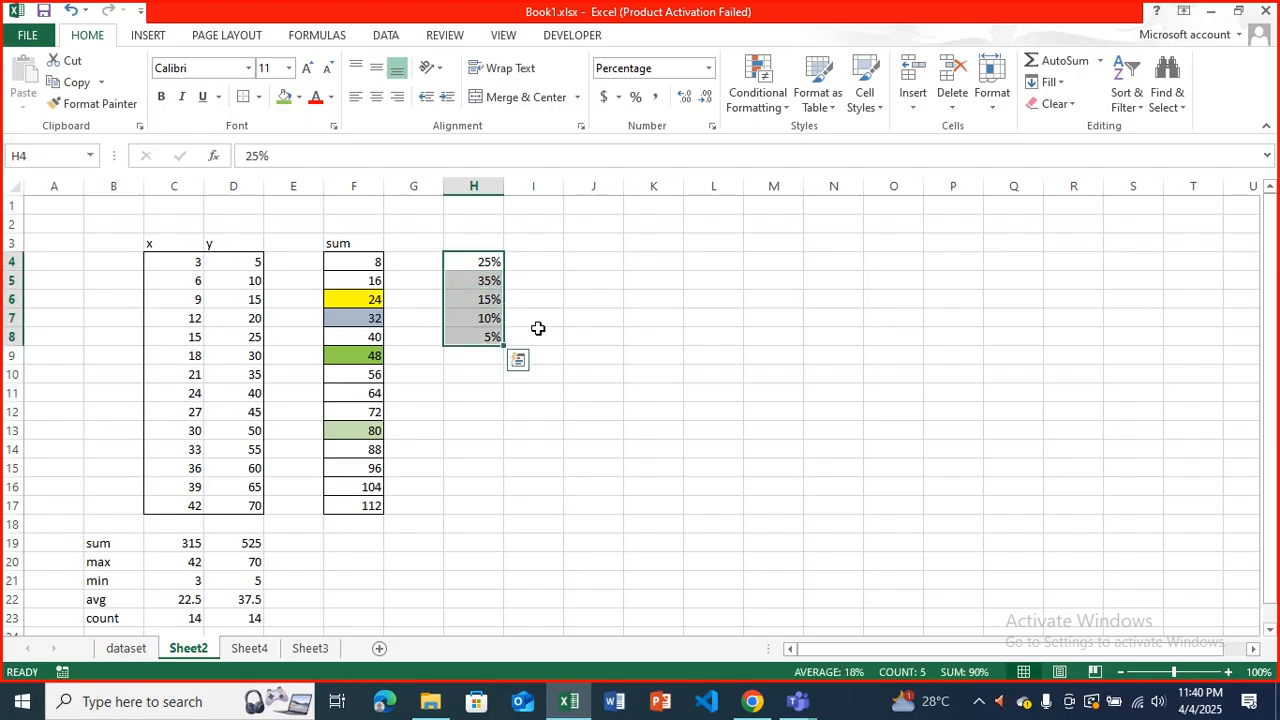
Enter 10% in H9 and select H4:H9 to check the total of the percentages.
key("Down")
key("Down")
key("Down")
key("Down")
key("Down")
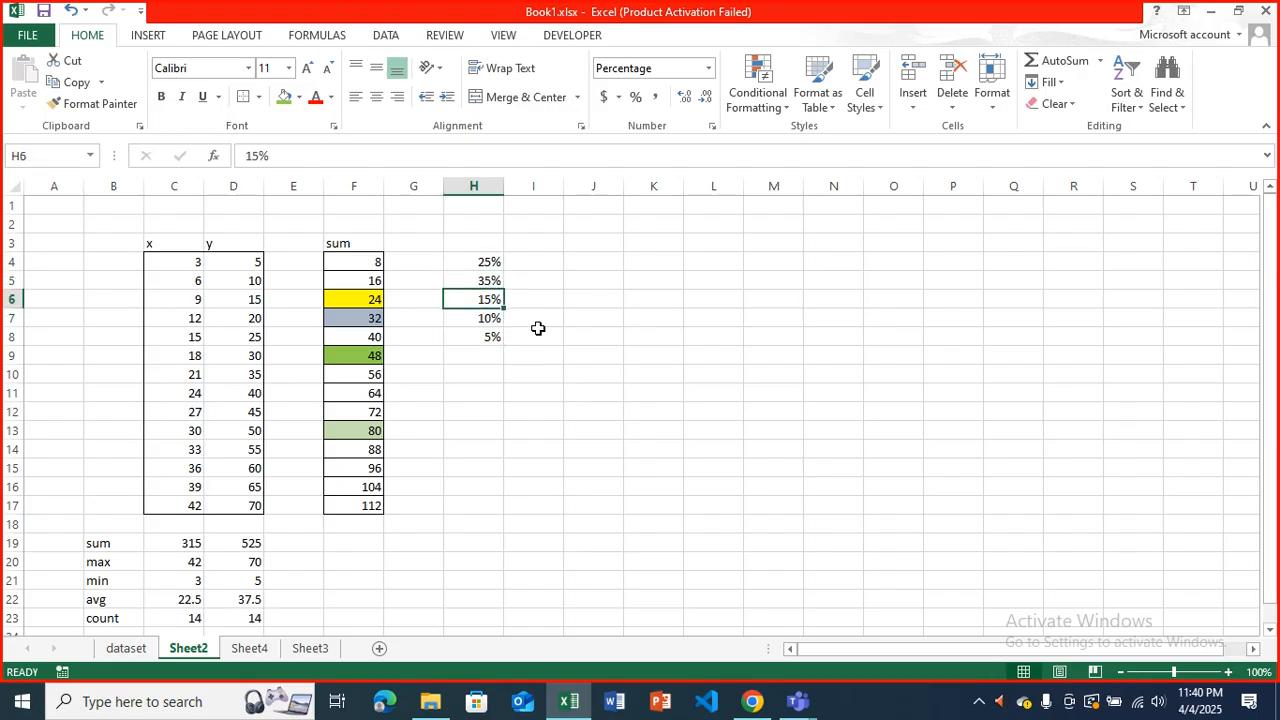
type("10")
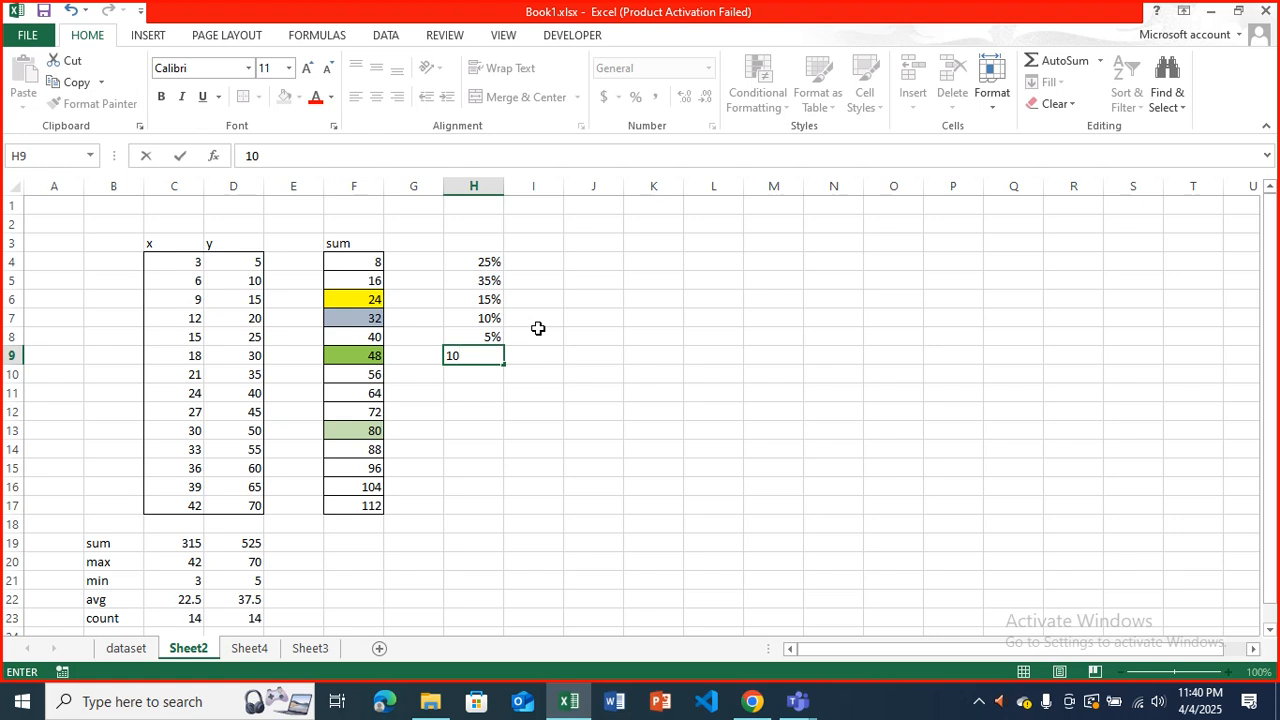
type("%")
key("Return")
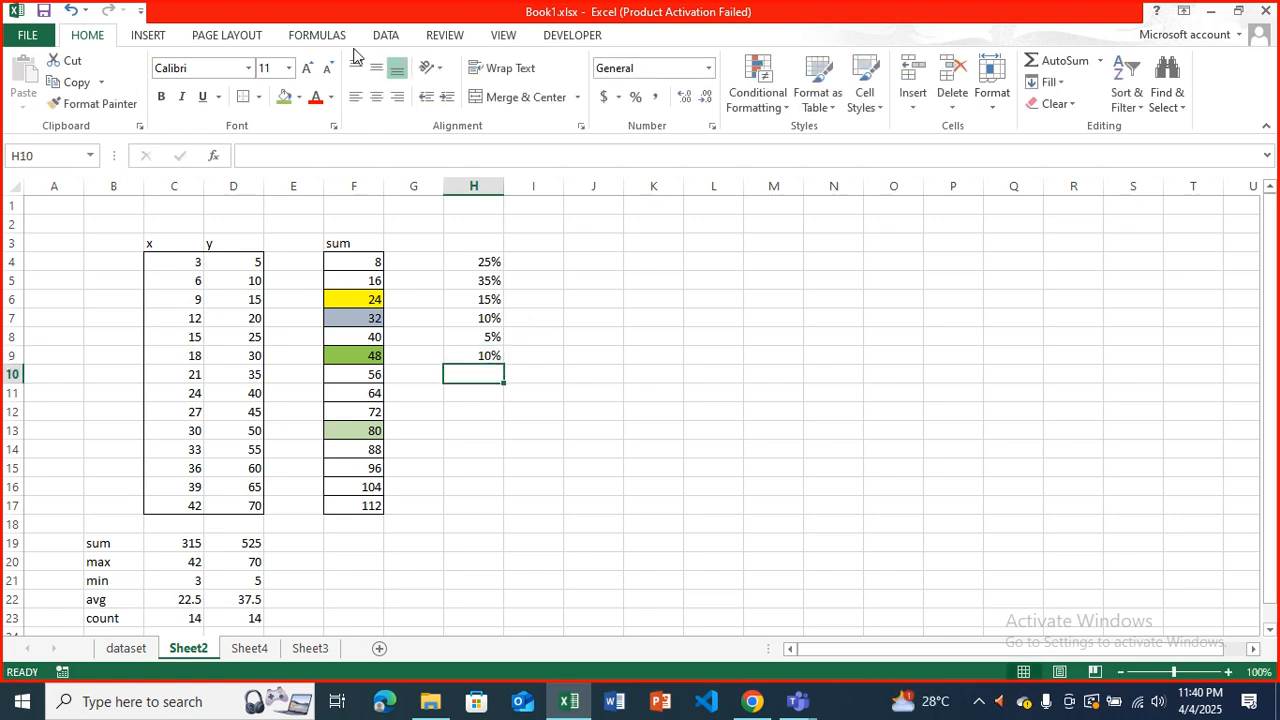
left_click_drag(480, 263, 489, 356)
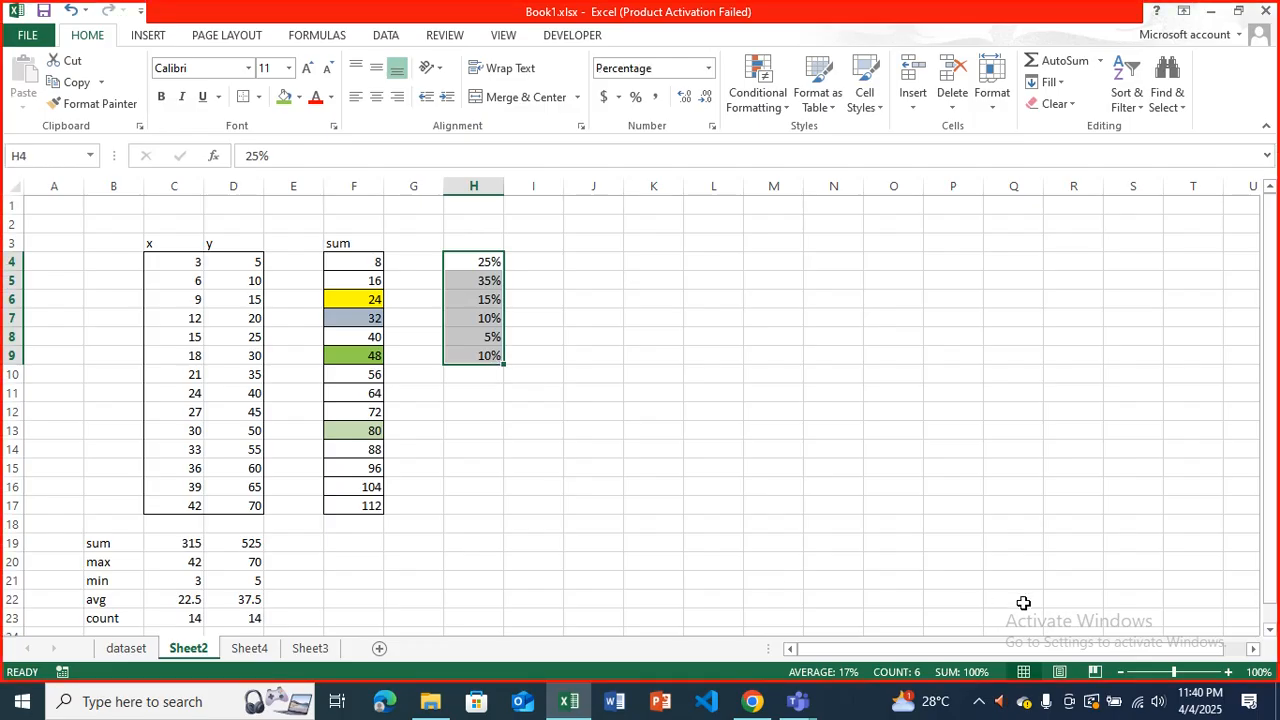
left_click(684, 448)
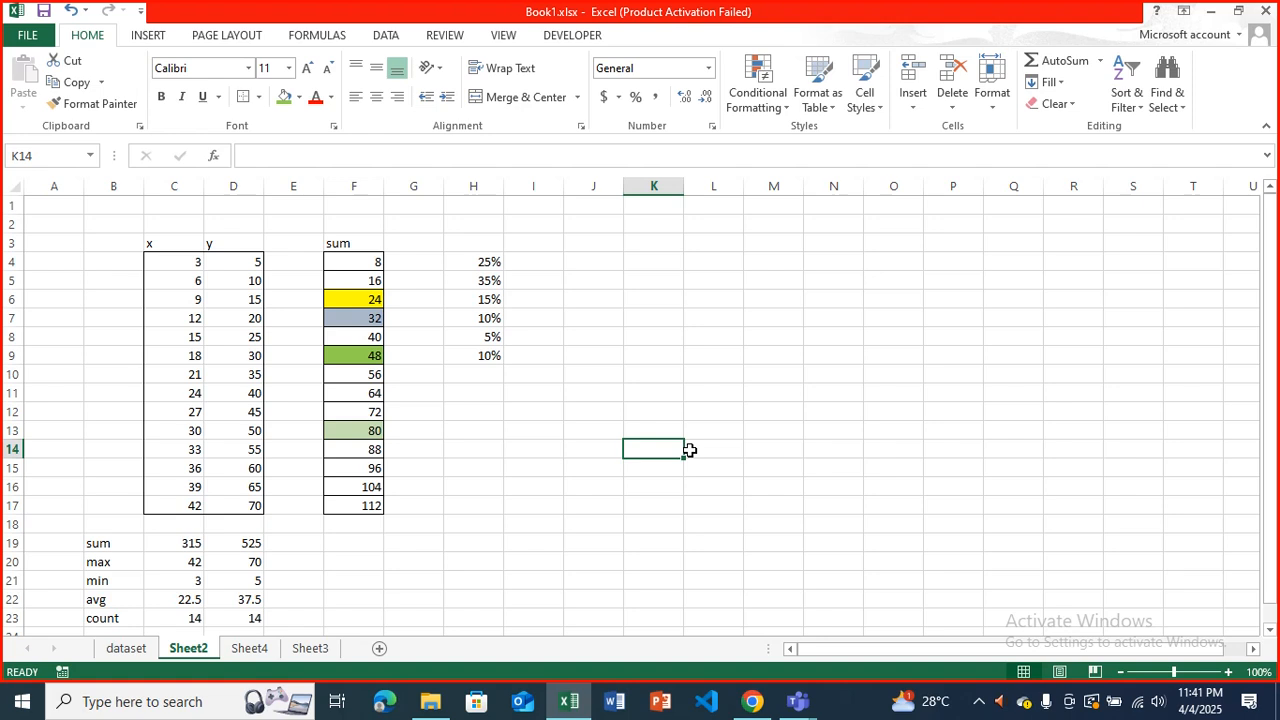
Select the percentages in H4:H9 and view the available pie chart types without inserting one.
left_click_drag(484, 264, 487, 355)
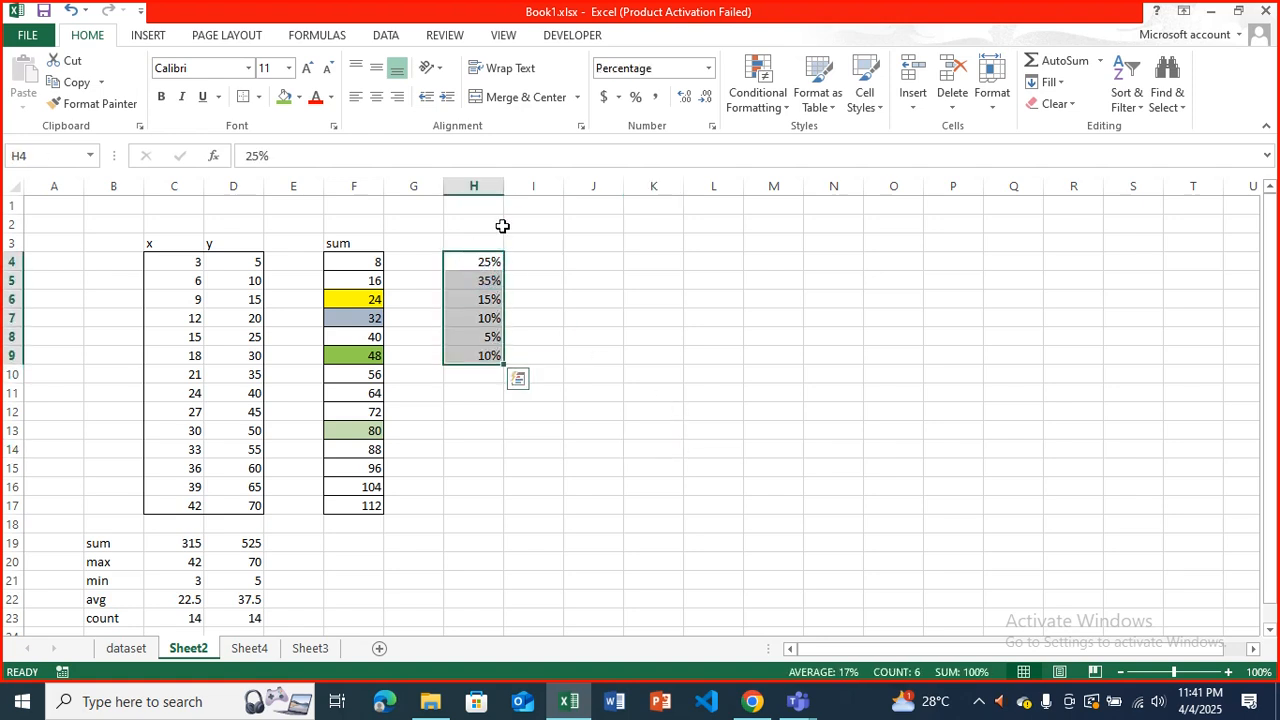
left_click(150, 37)
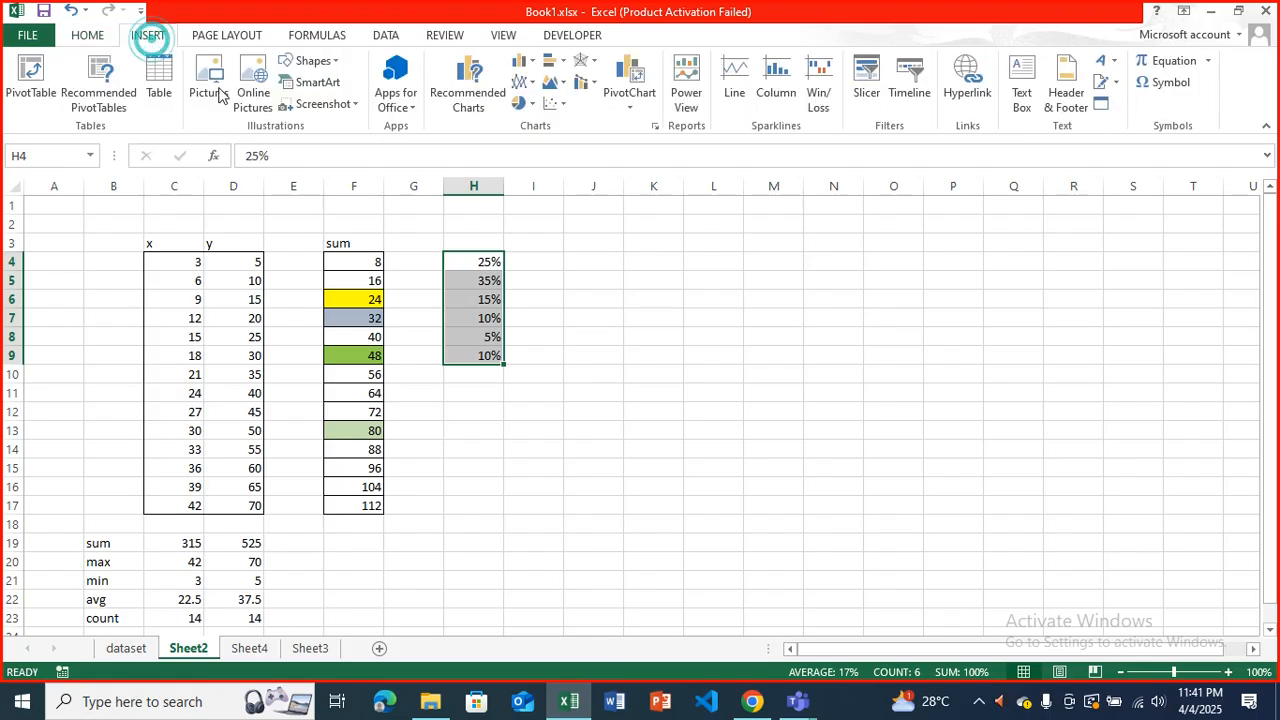
left_click(521, 104)
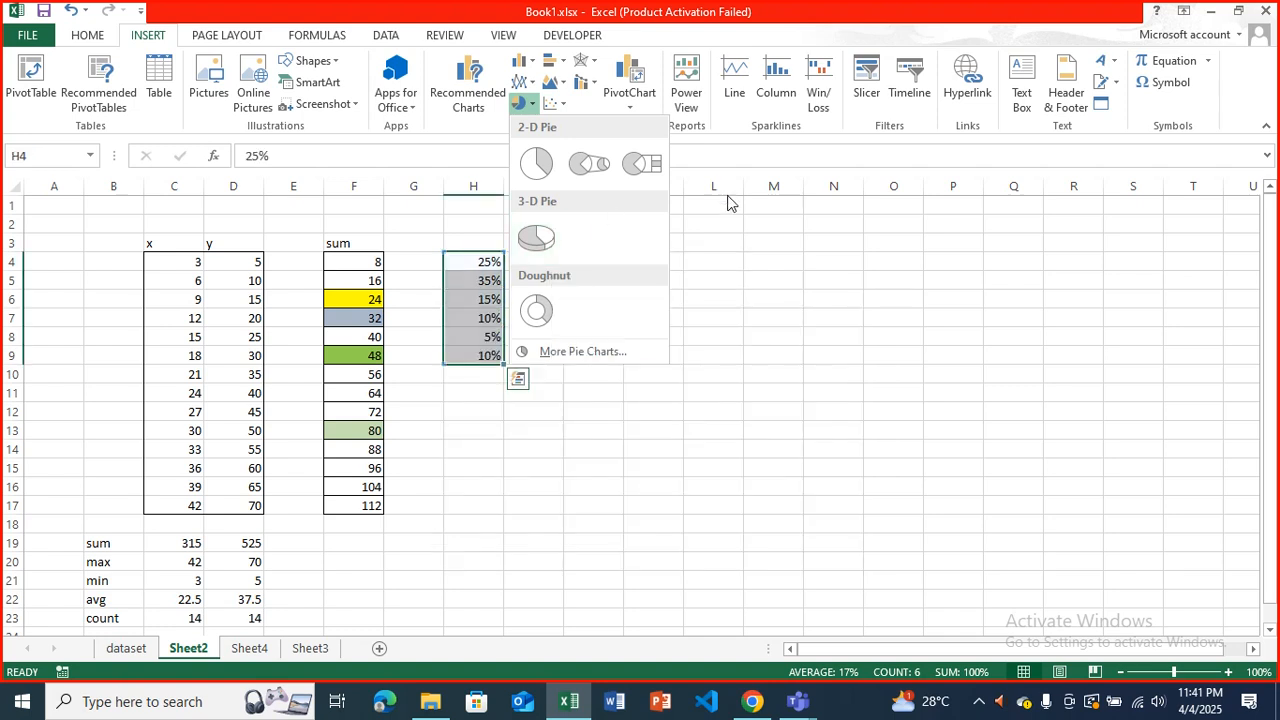
left_click(726, 236)
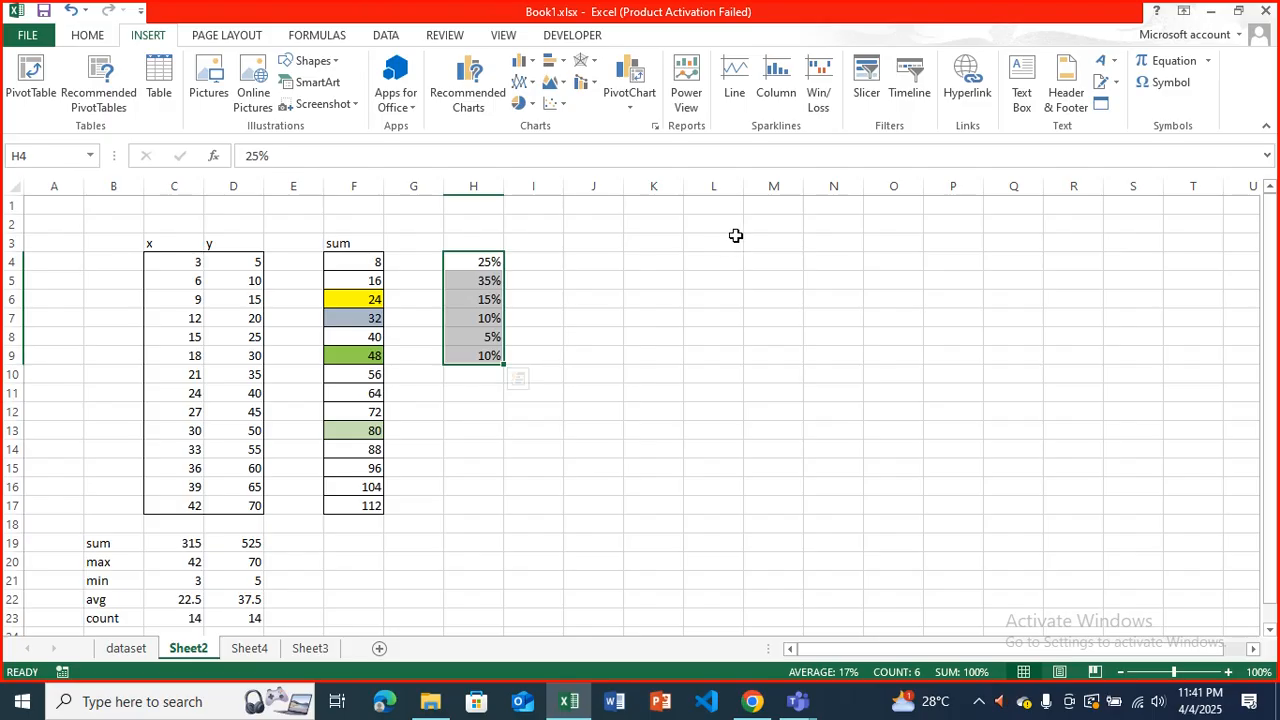
Enter the category labels a, b, c, d, e and f in cells G4 to G9 beside the percentages.
left_click(580, 279)
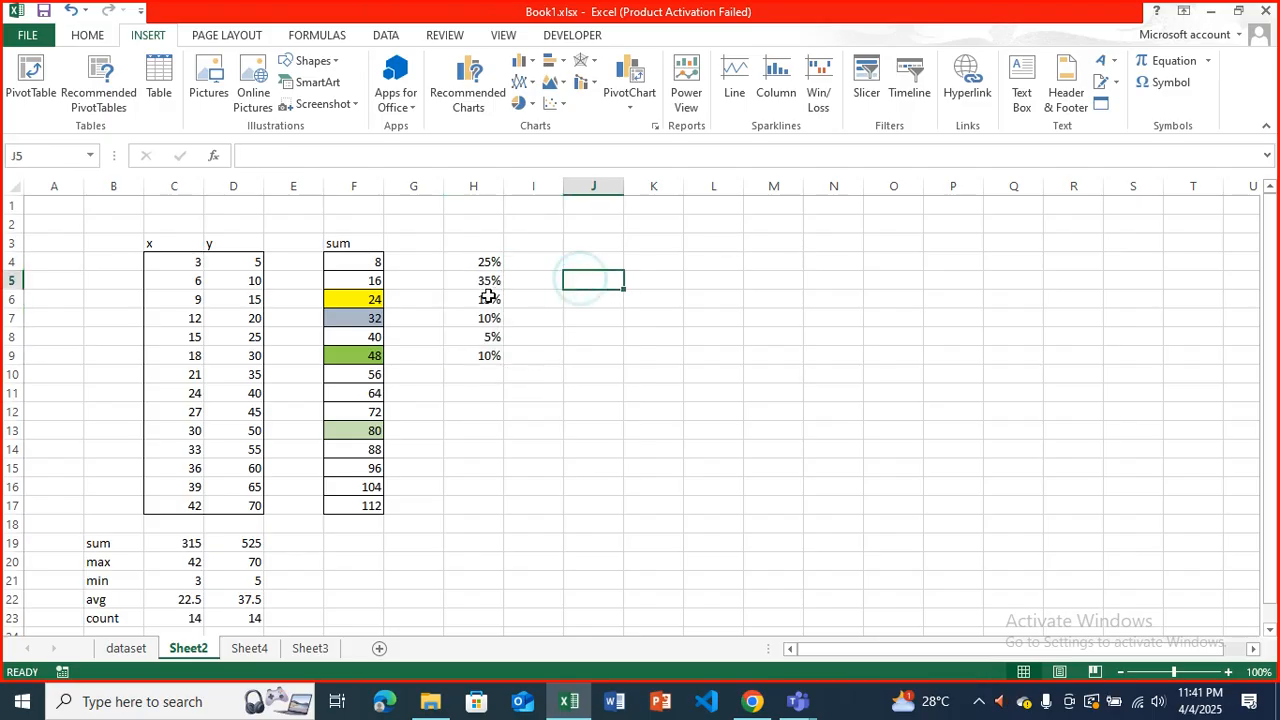
left_click(430, 264)
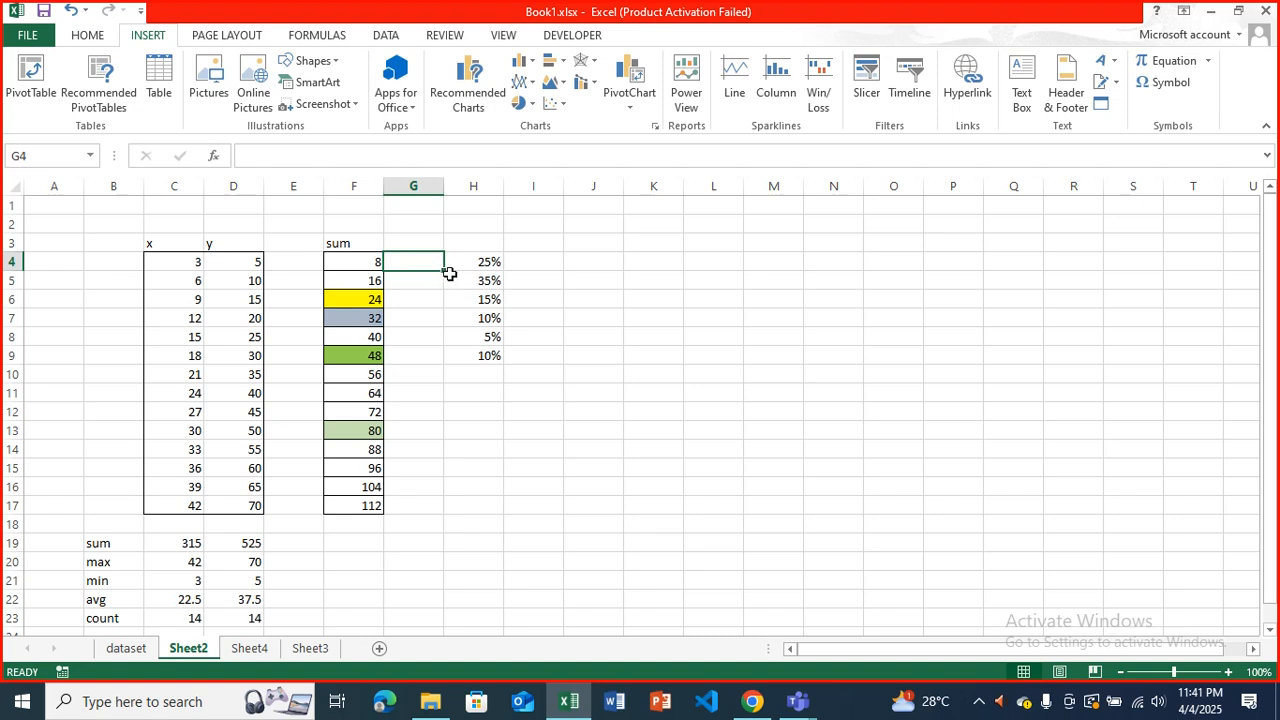
type("a")
key("Return")
type("b")
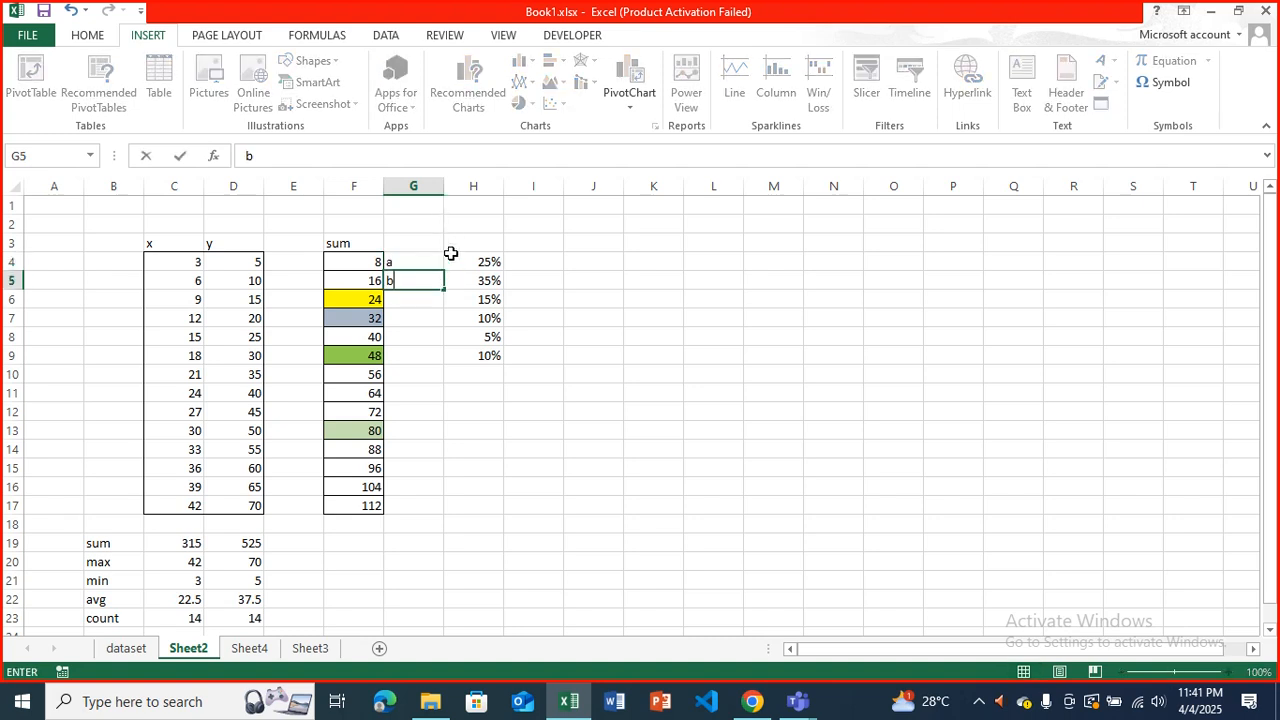
key("Return")
type("c")
key("Return")
type("d")
key("Return")
type("e")
key("Return")
type("f")
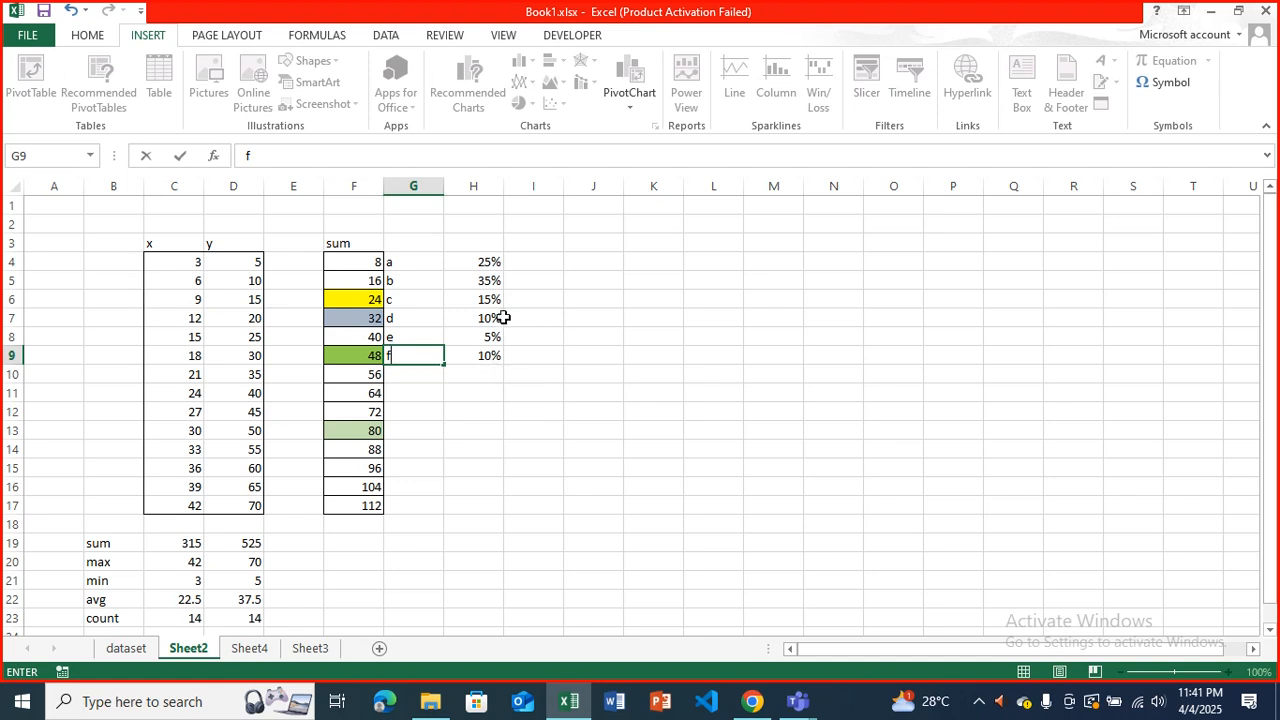
left_click(467, 265)
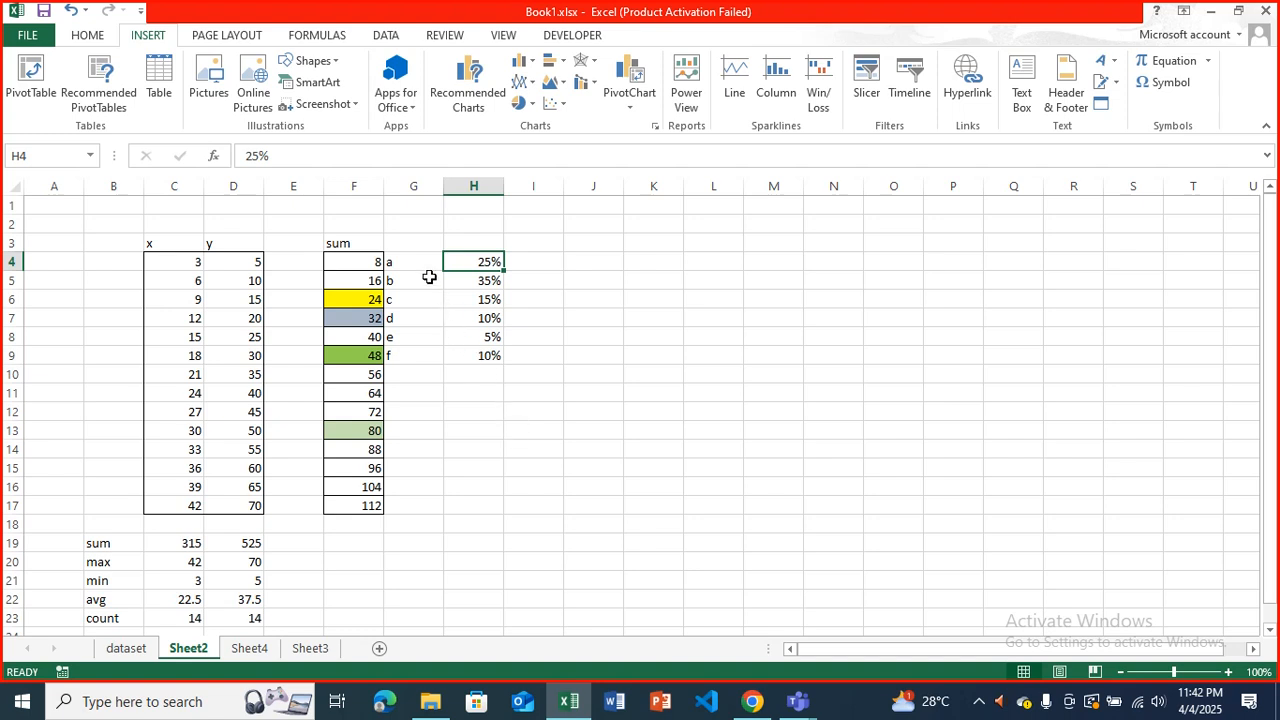
Insert a 2-D pie chart of the labels and percentages in G4:H9 and move it clear of the data, over columns J to Q.
left_click_drag(489, 262, 489, 357)
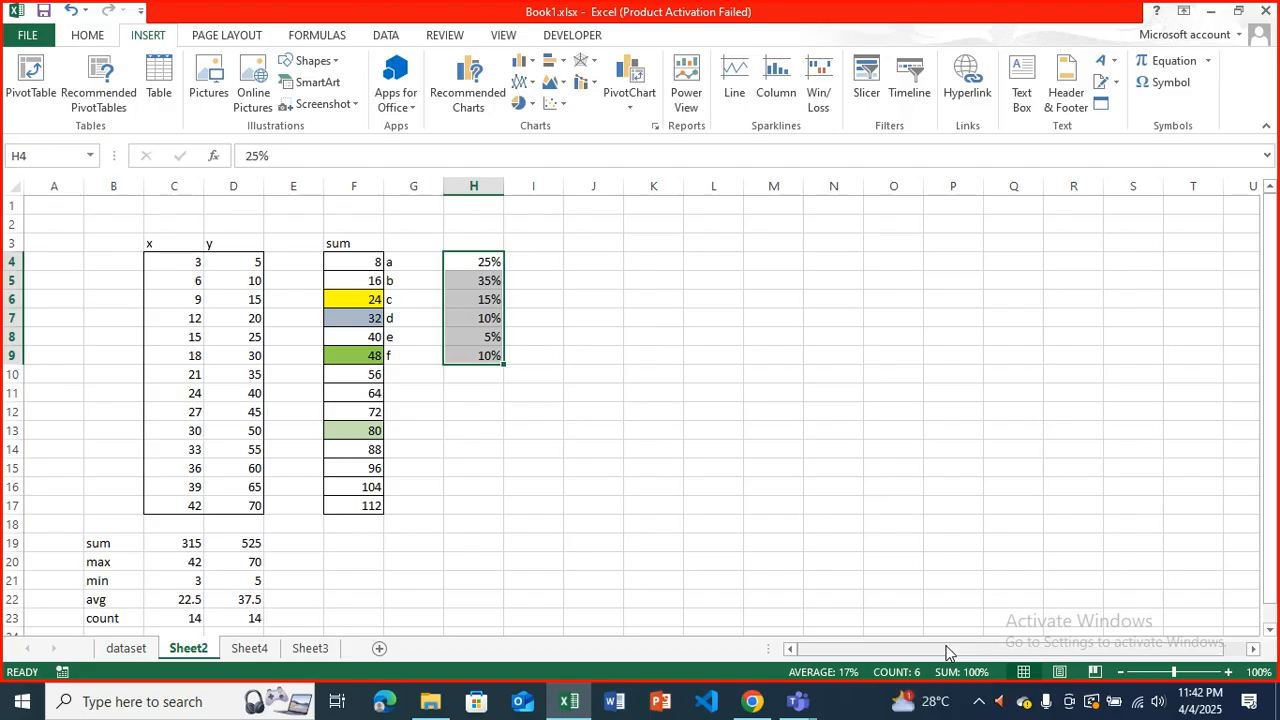
left_click(760, 507)
left_click_drag(406, 262, 472, 360)
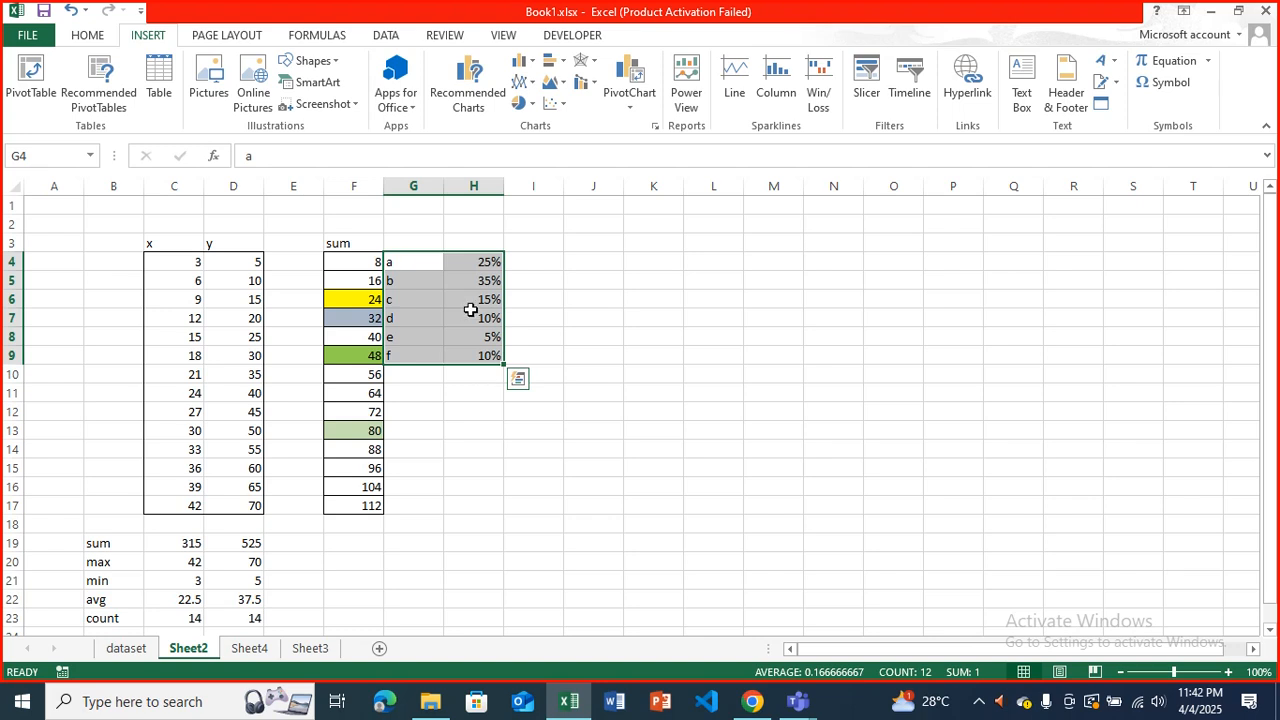
left_click(519, 104)
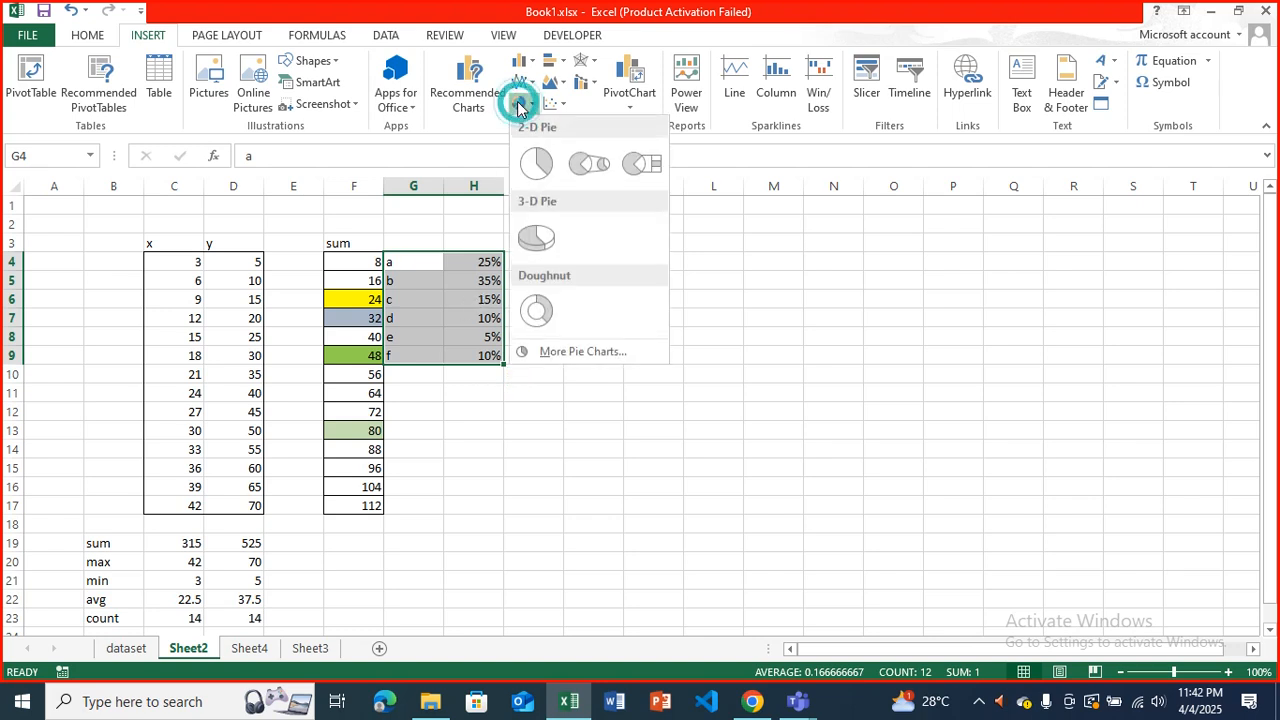
left_click(535, 177)
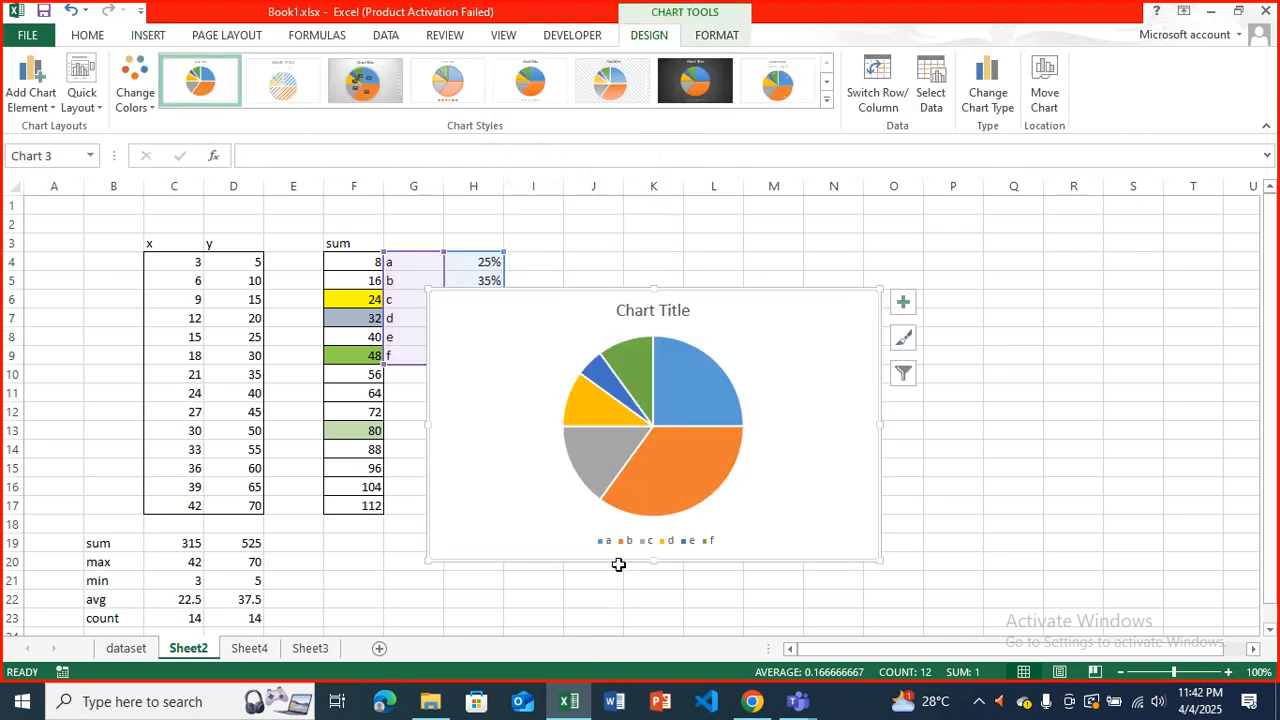
left_click_drag(726, 326, 863, 258)
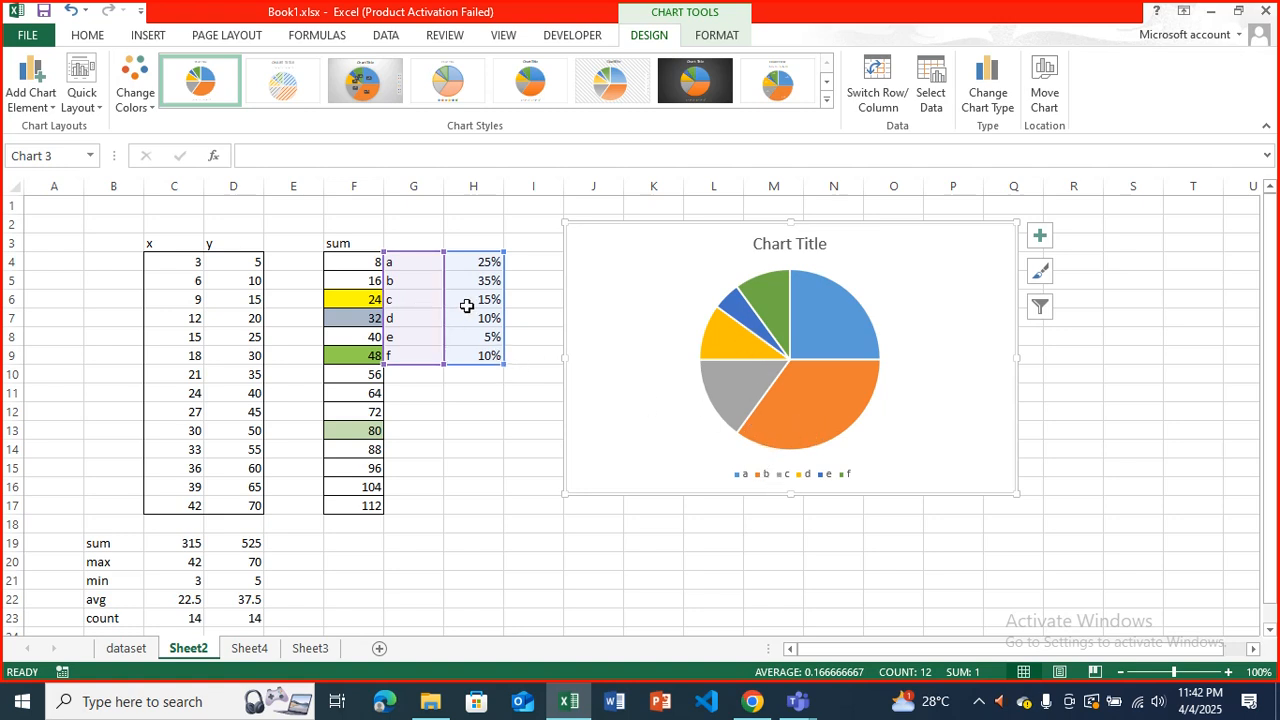
Examine slice d of the pie chart and the chart elements it offers, then return to the worksheet cells.
mouse_move(759, 348)
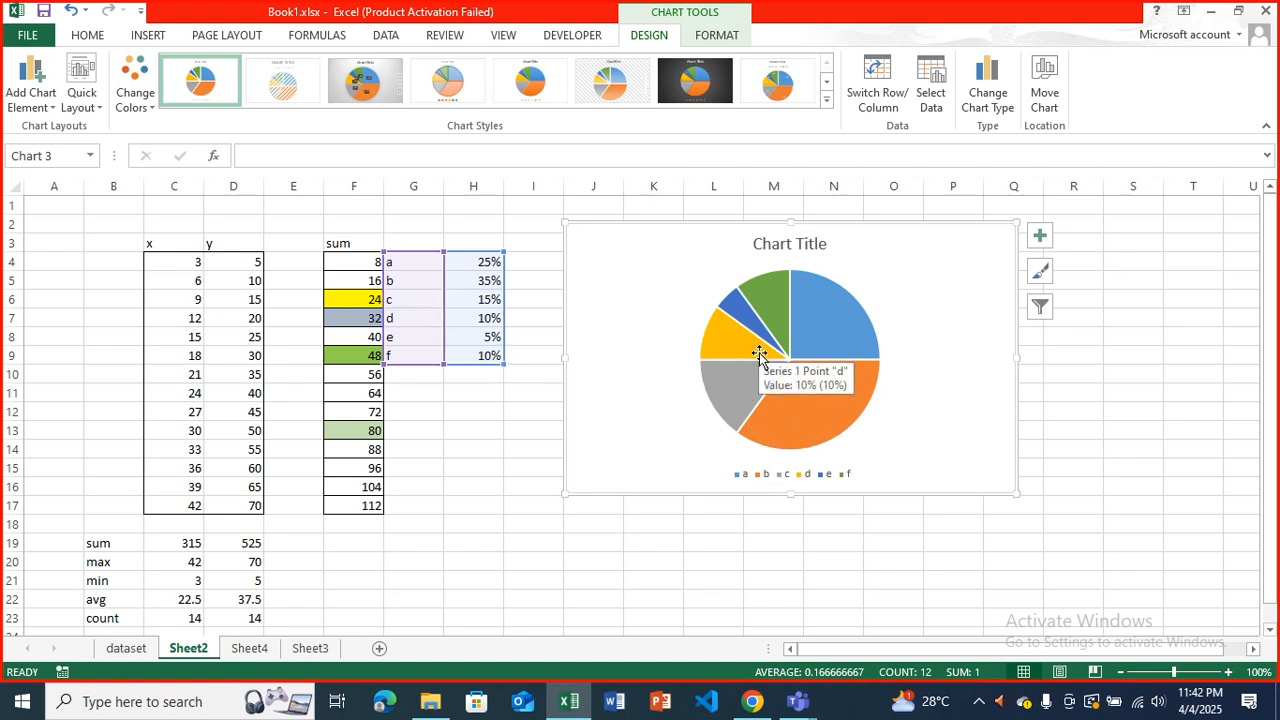
left_click(1040, 237)
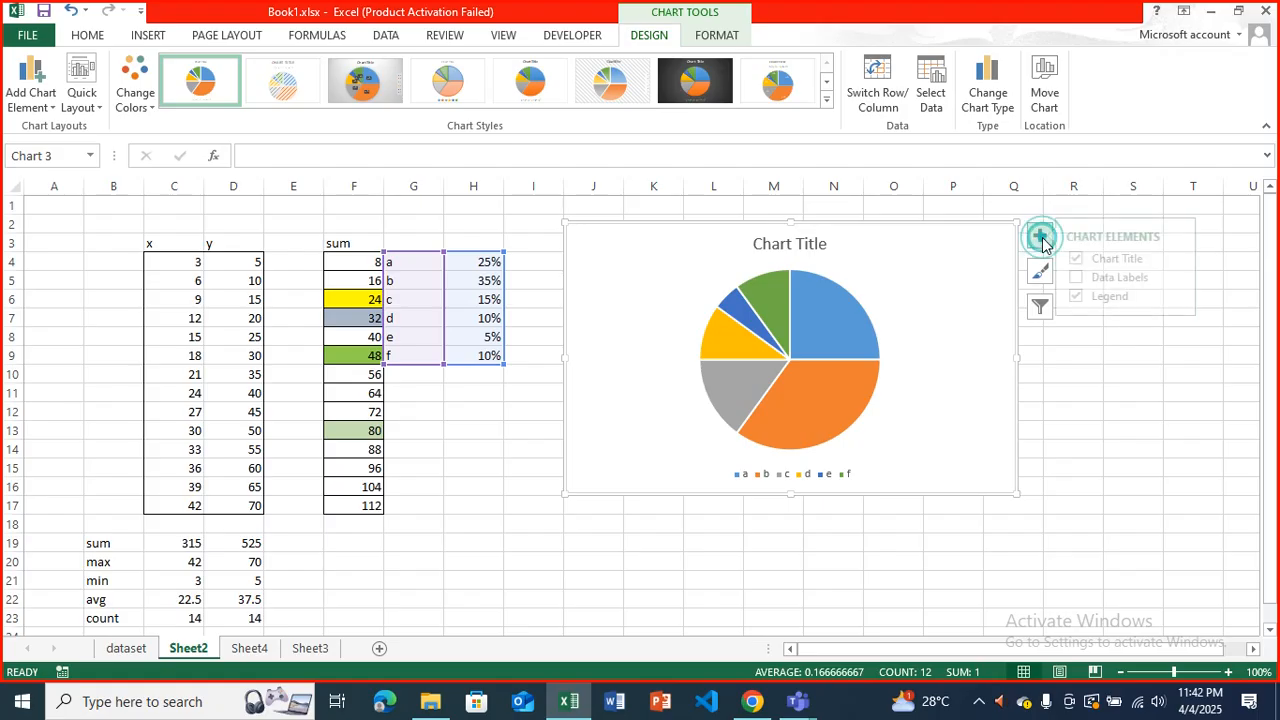
left_click(1041, 240)
left_click(1041, 240)
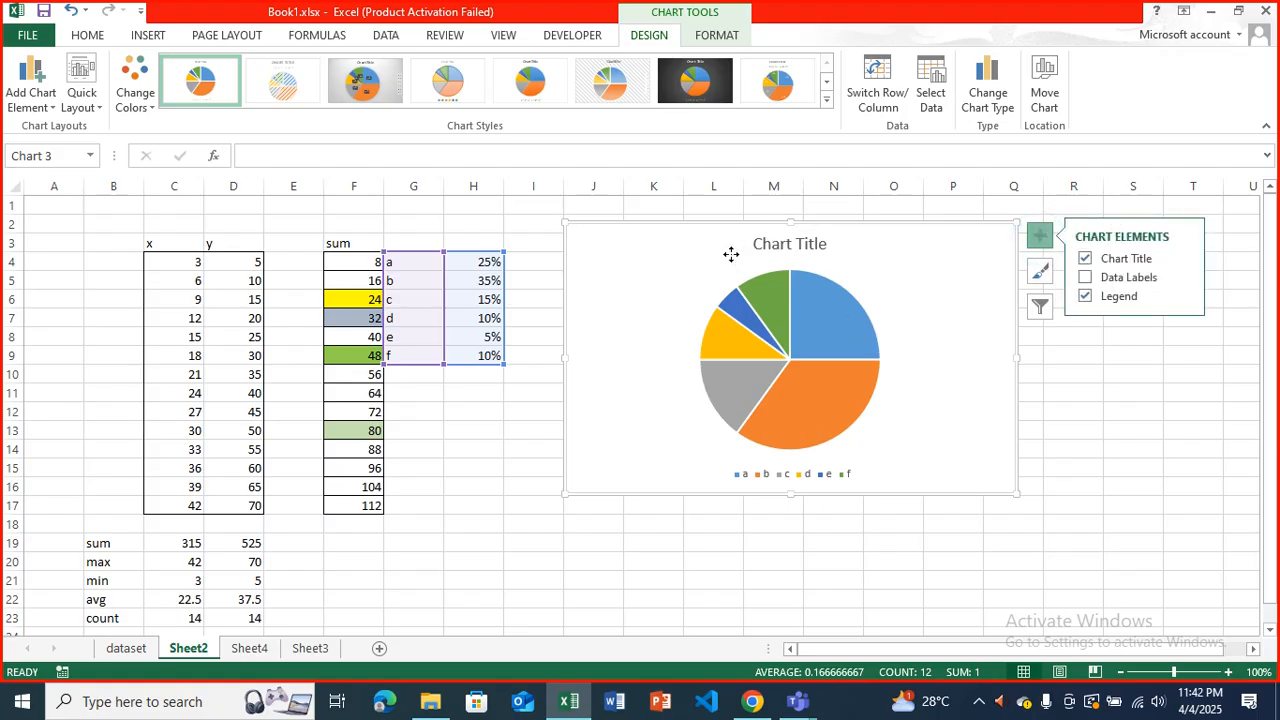
left_click(483, 321)
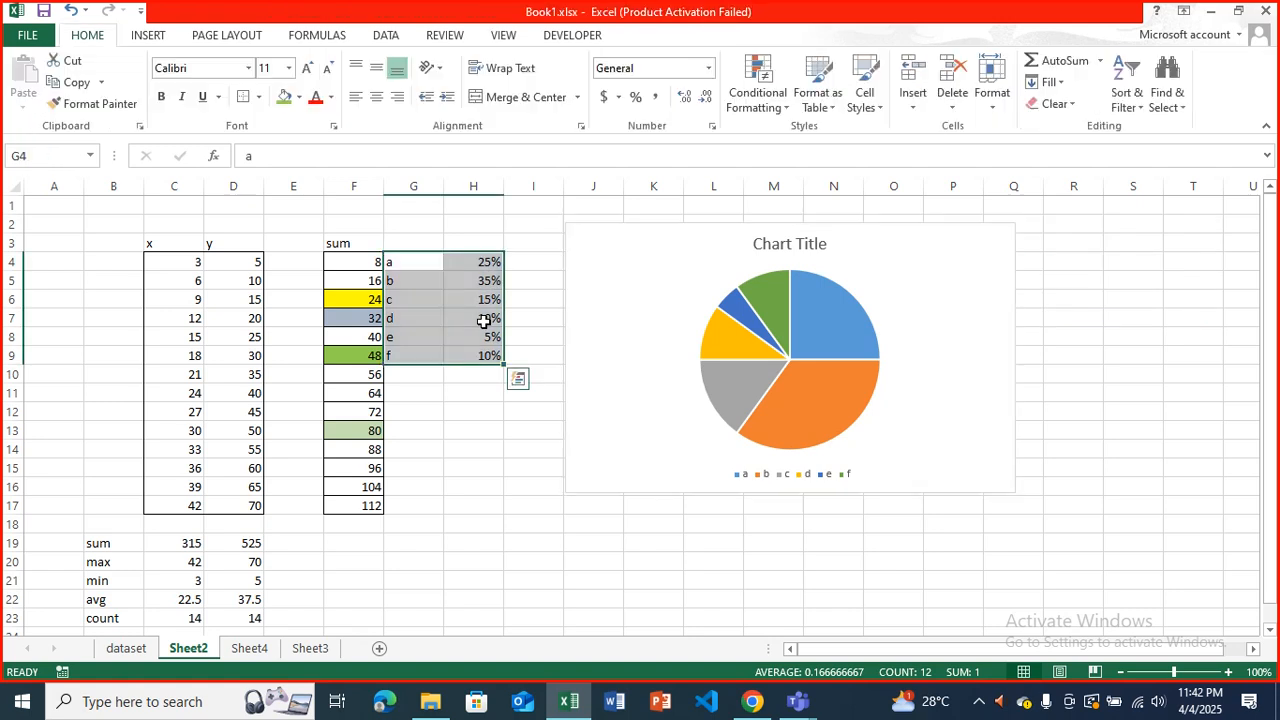
Move the pie chart over columns H to O and add data labels to its slices.
left_click_drag(617, 271, 501, 279)
left_click(766, 276)
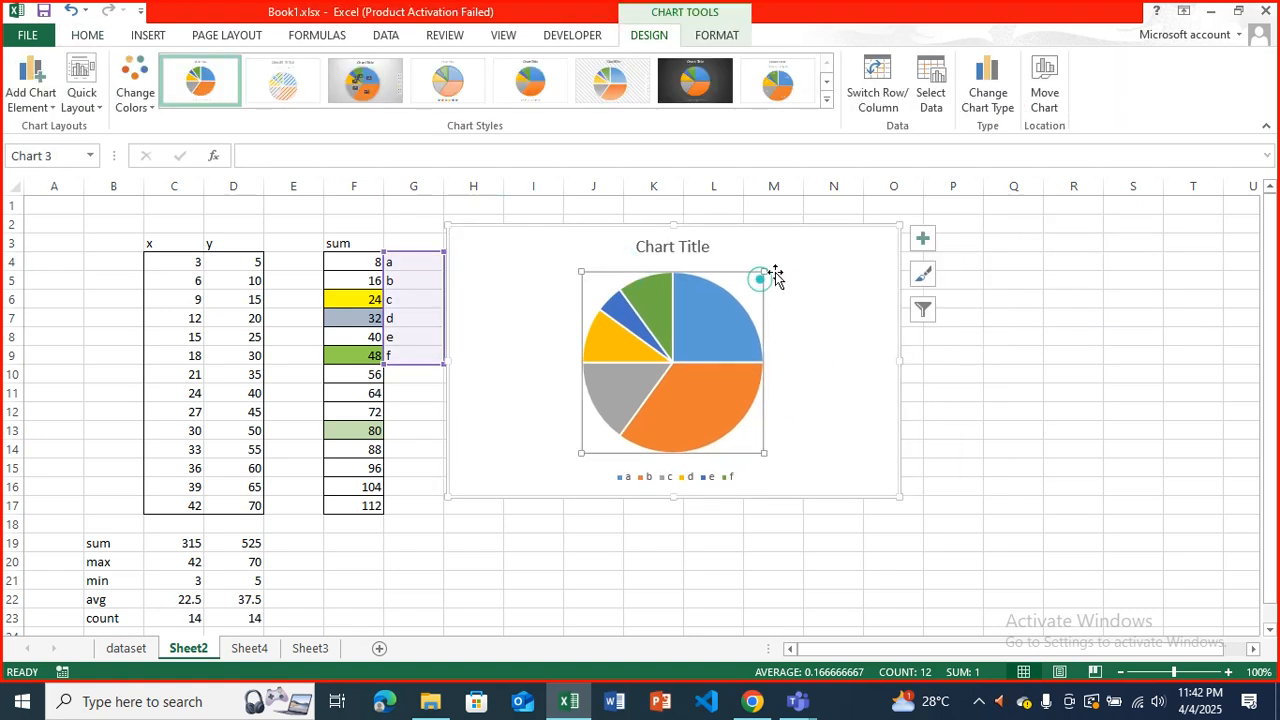
left_click(920, 237)
left_click(966, 281)
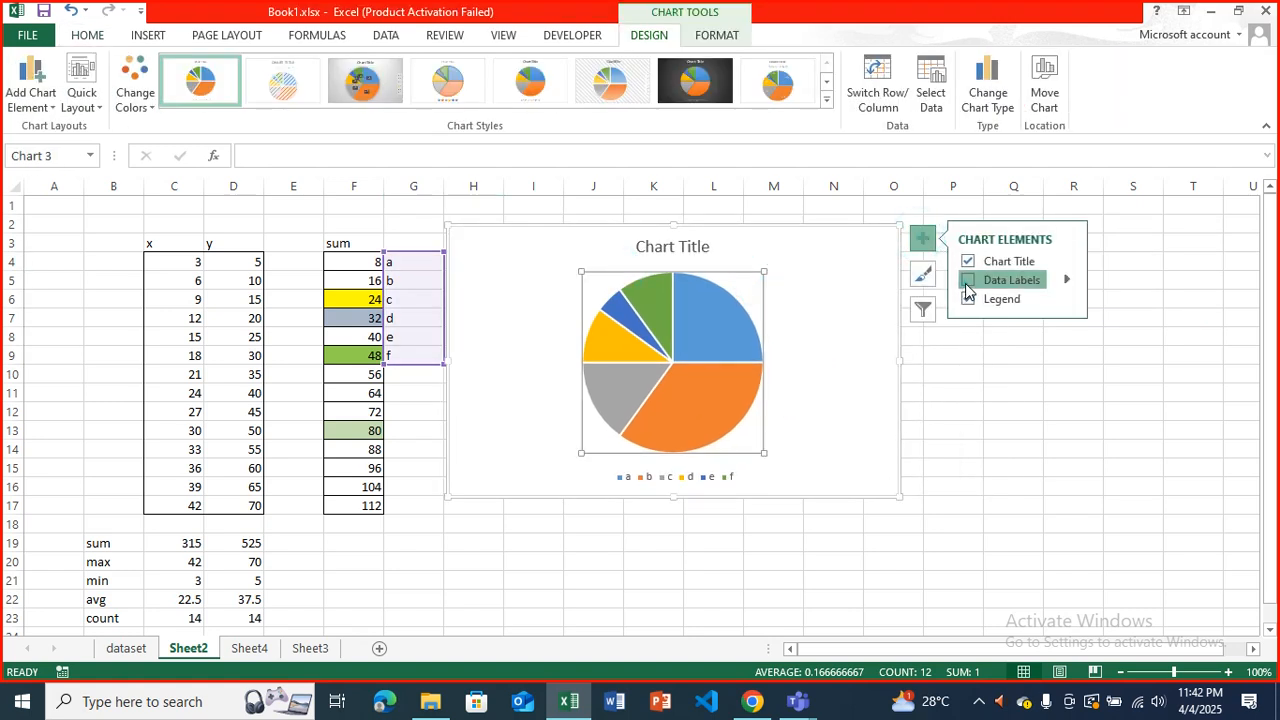
left_click(843, 386)
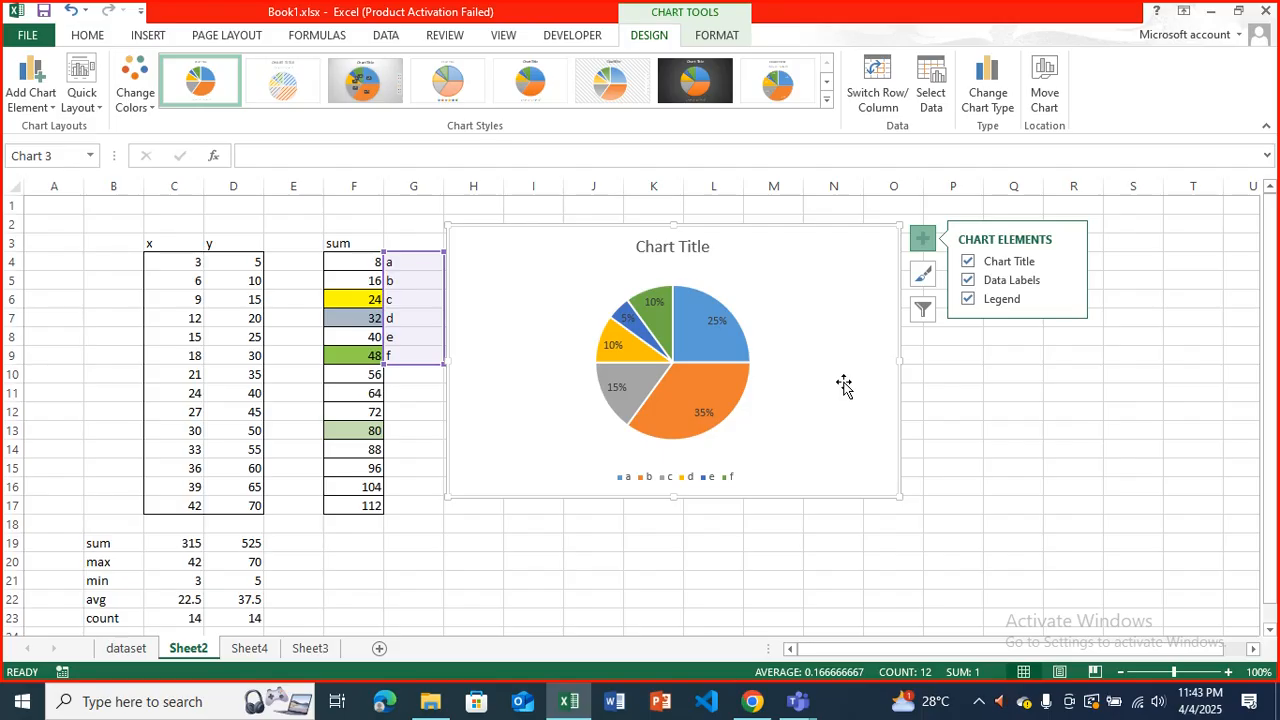
Move the pie chart below and clear of G4:H9, return it beside the data over columns I to P, and examine slice b.
left_click_drag(764, 262, 898, 466)
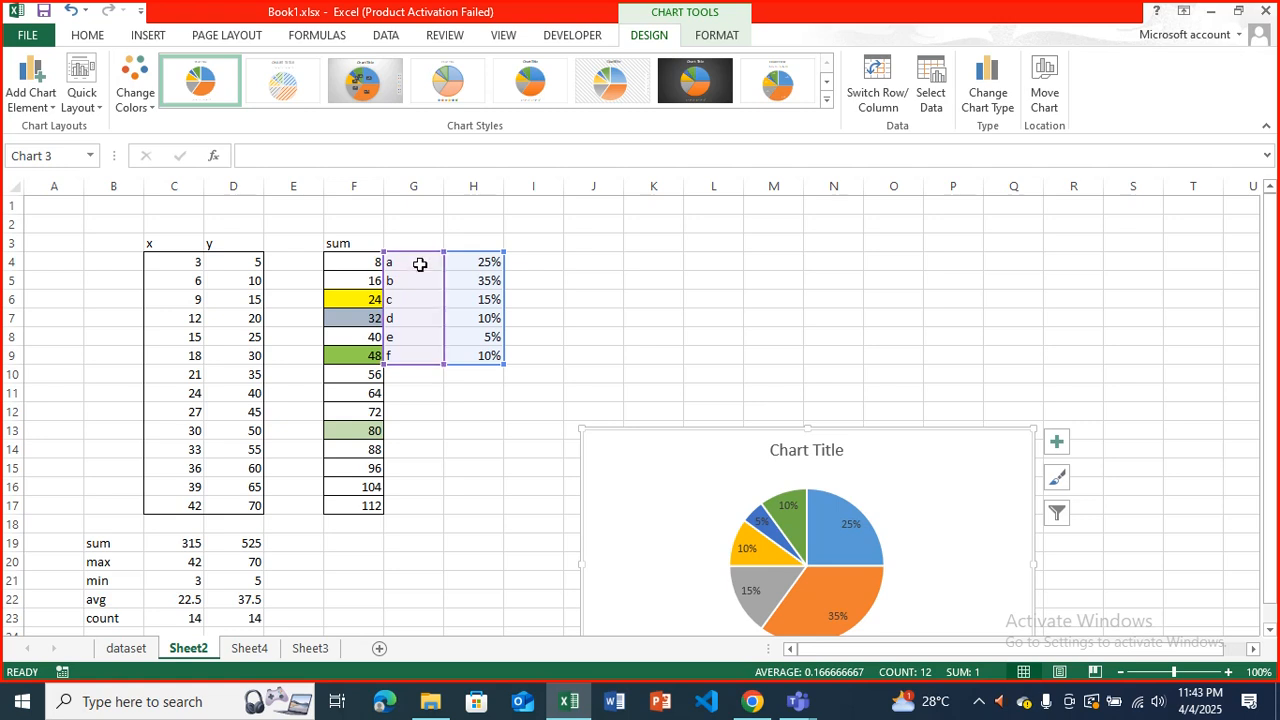
left_click_drag(620, 450, 560, 248)
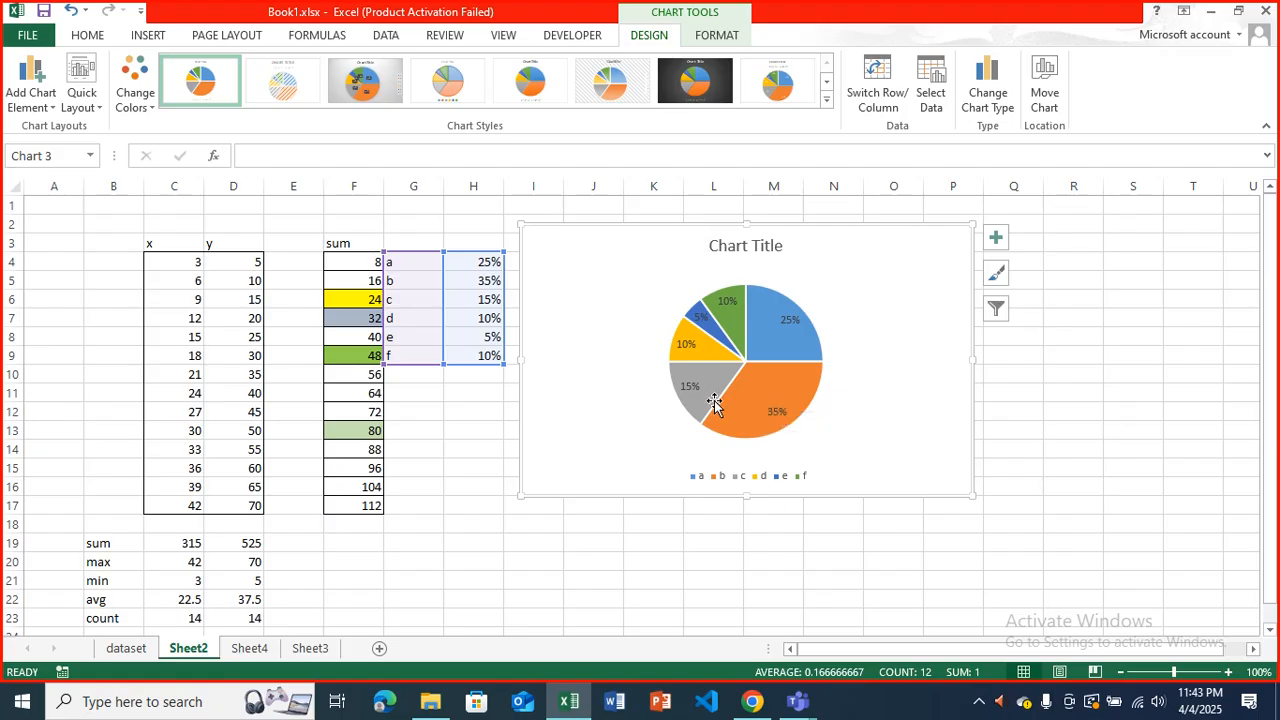
mouse_move(757, 432)
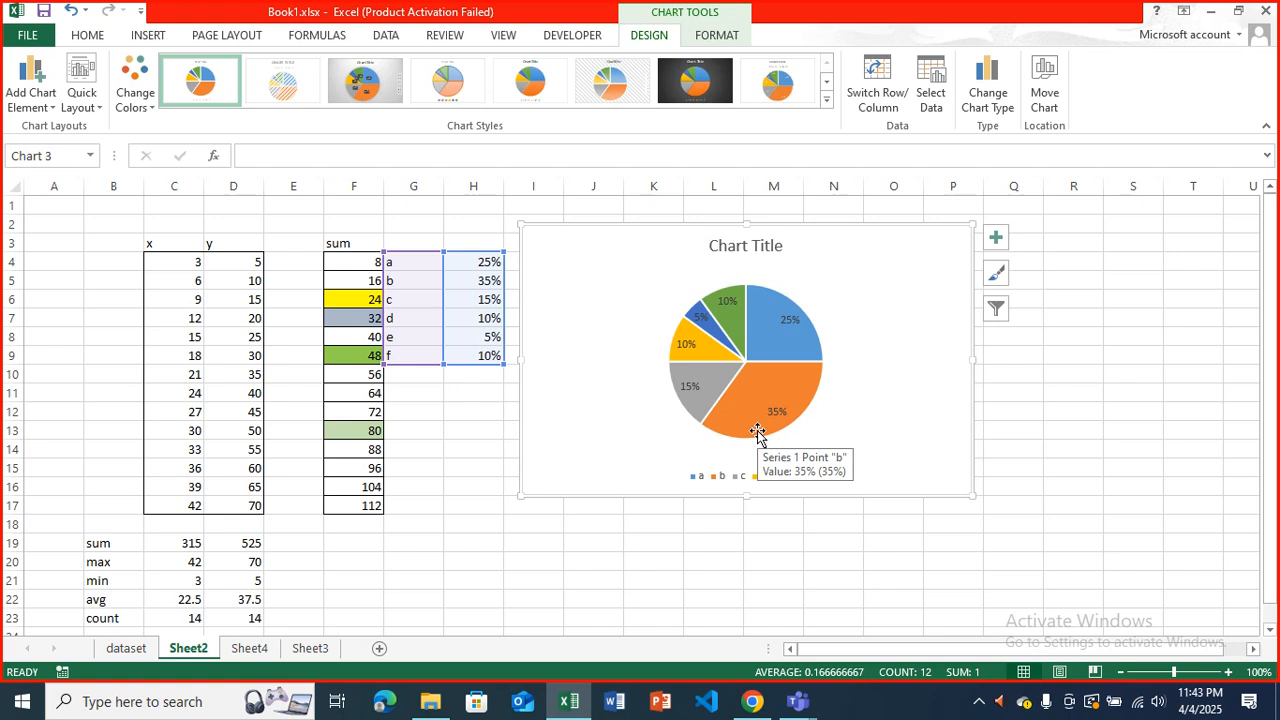
Delete the pie chart from Sheet2.
left_click(558, 296)
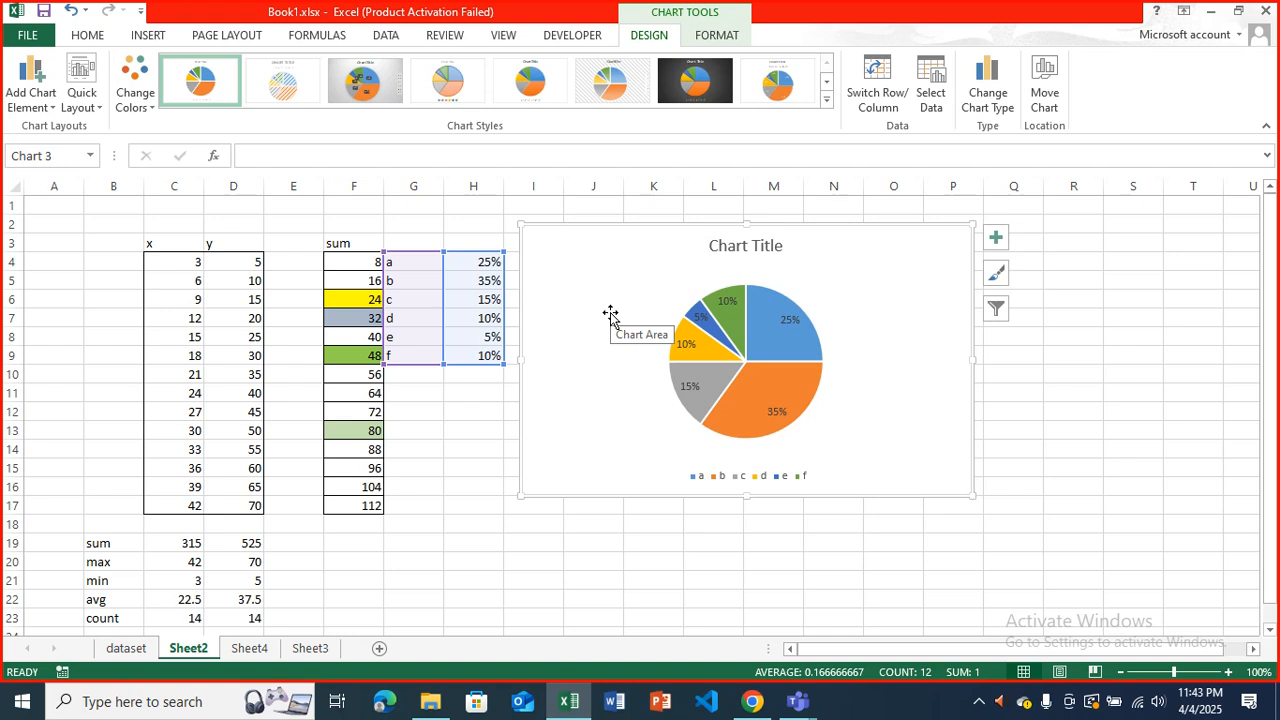
key("Delete")
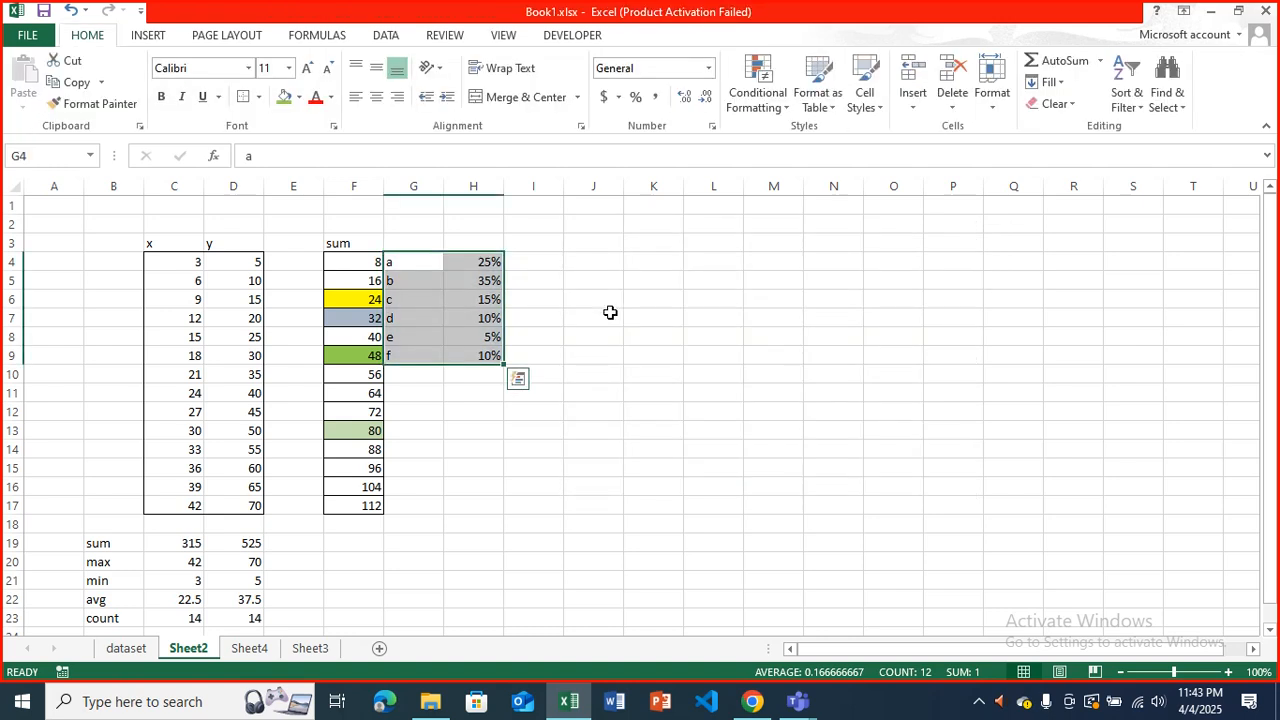
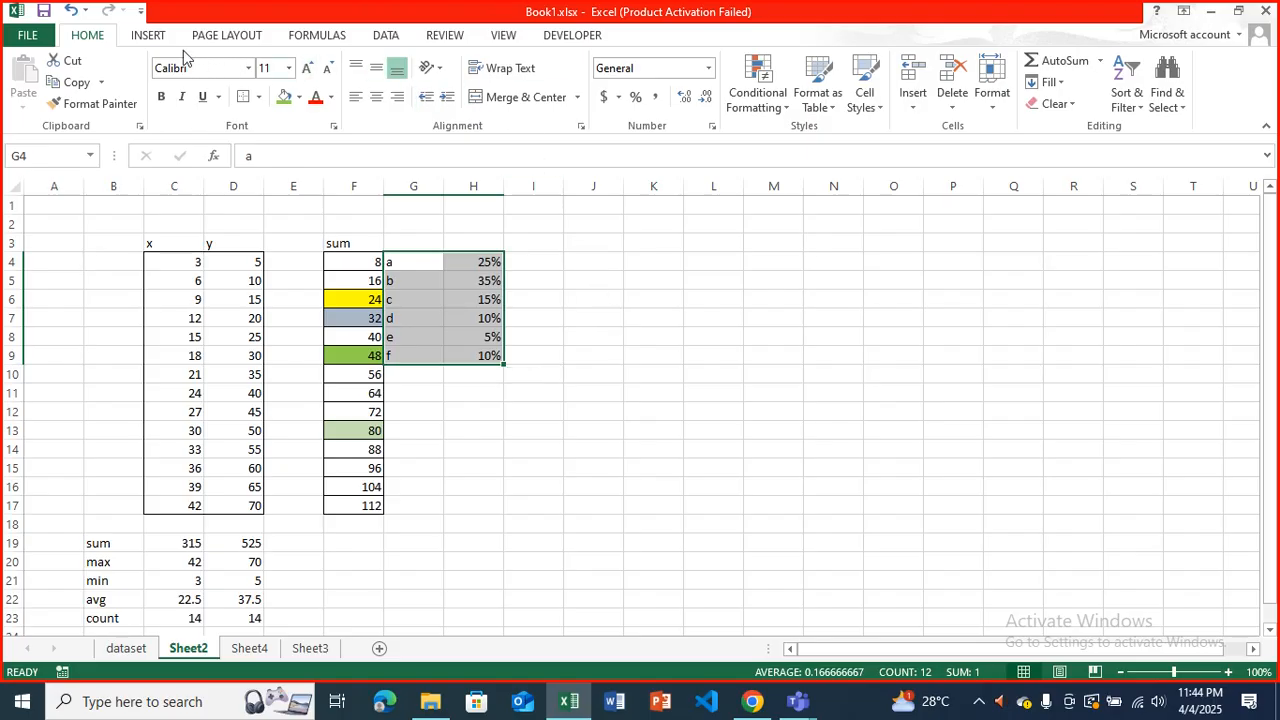
Insert a 2-D pie chart from G4:H9, turn its legend off and show it again.
left_click(148, 35)
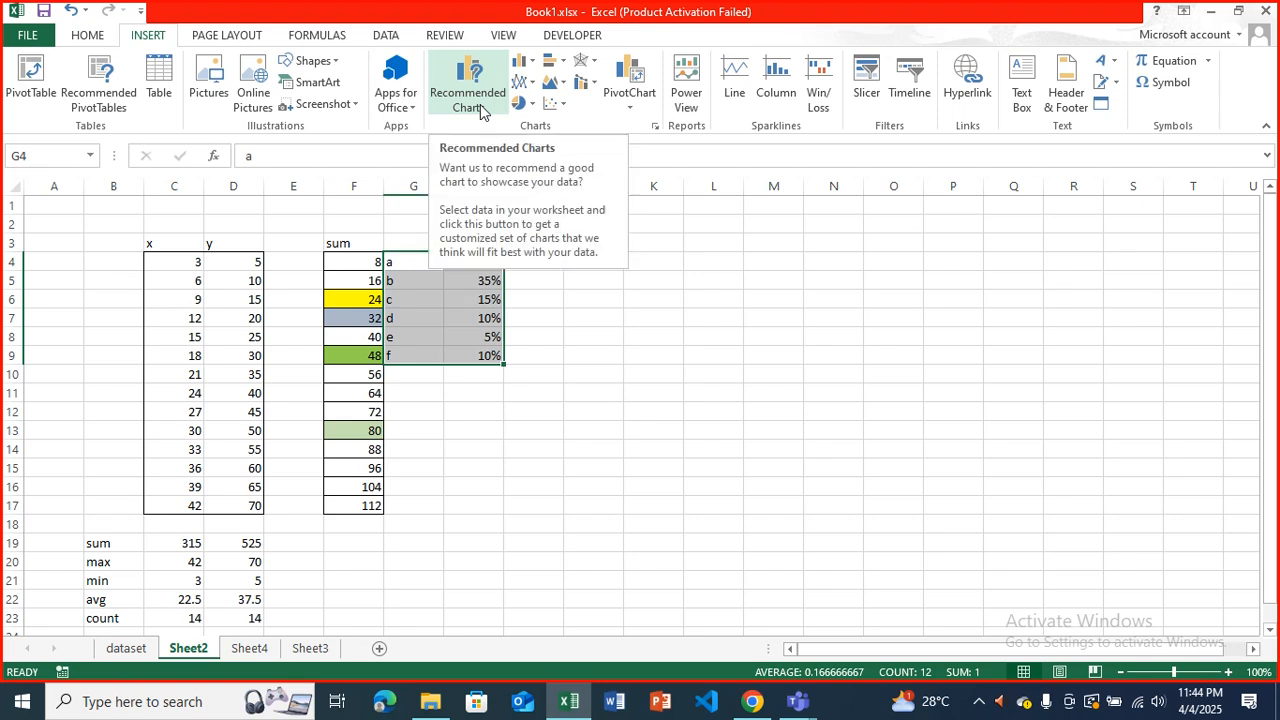
left_click(520, 103)
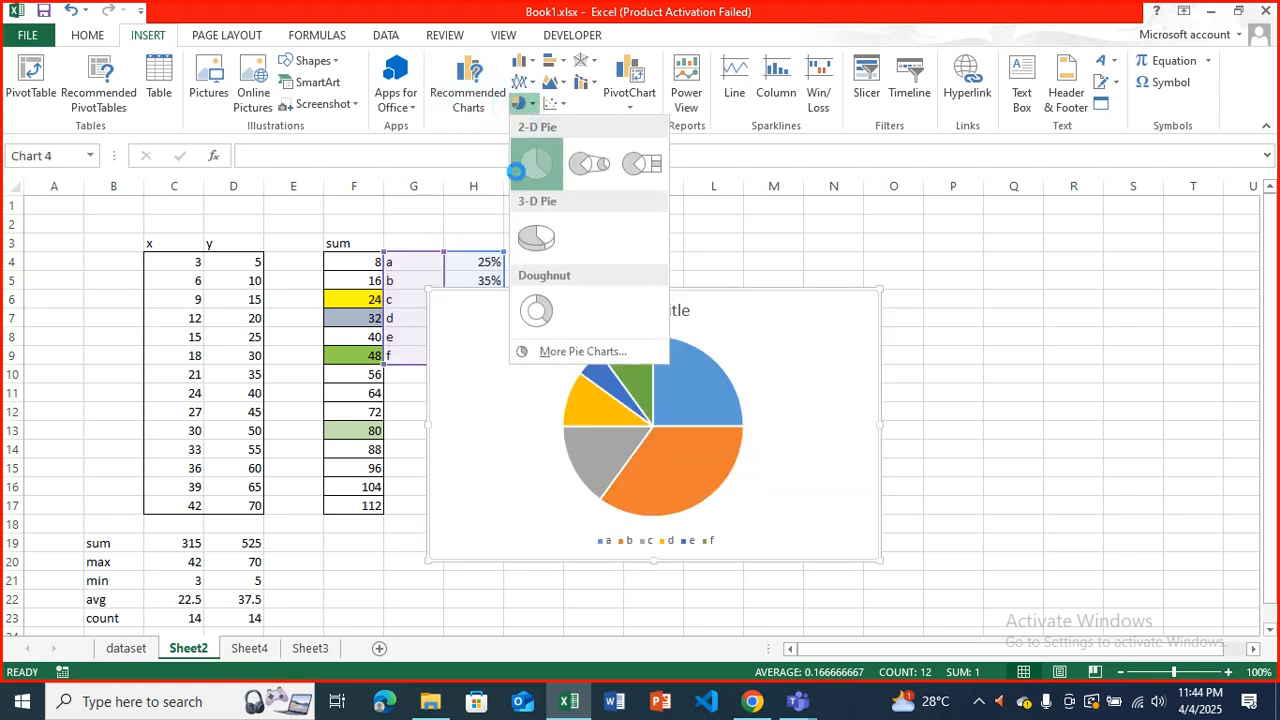
left_click(516, 171)
left_click(904, 305)
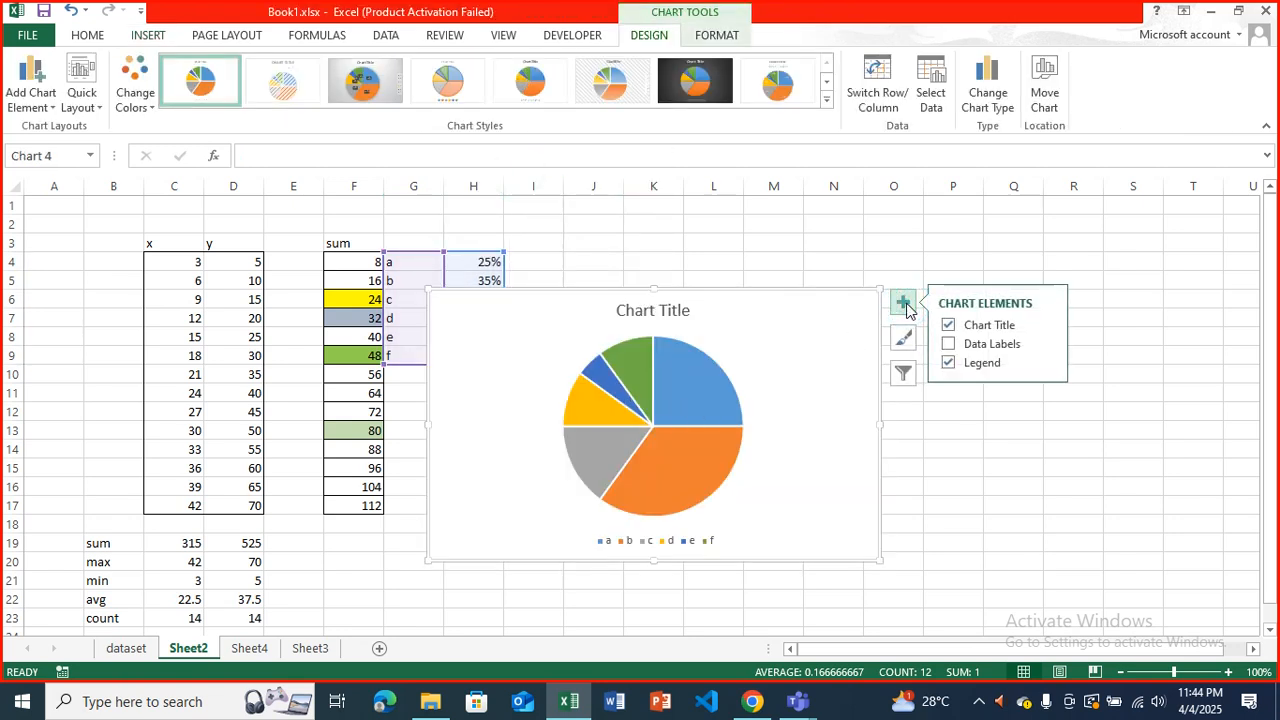
left_click(950, 363)
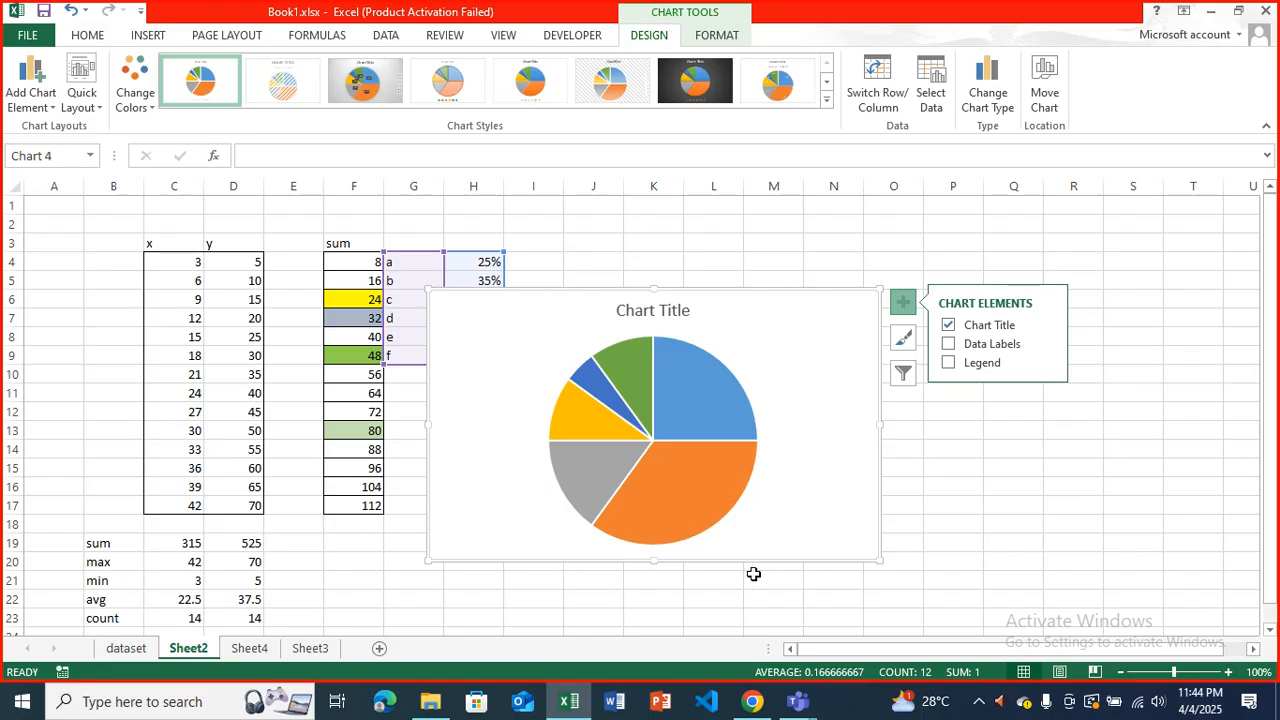
left_click(948, 363)
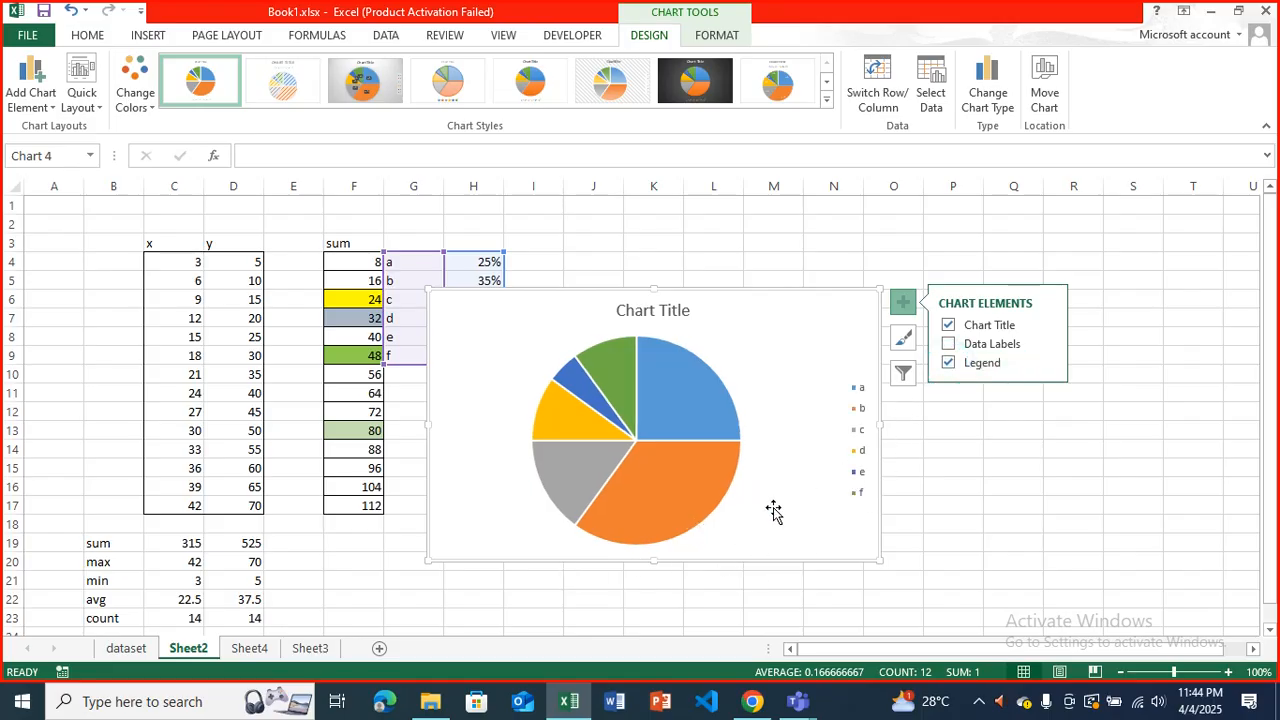
Move the pie chart's legend over the pie and back to the right of it, and delete the chart.
left_click(858, 413)
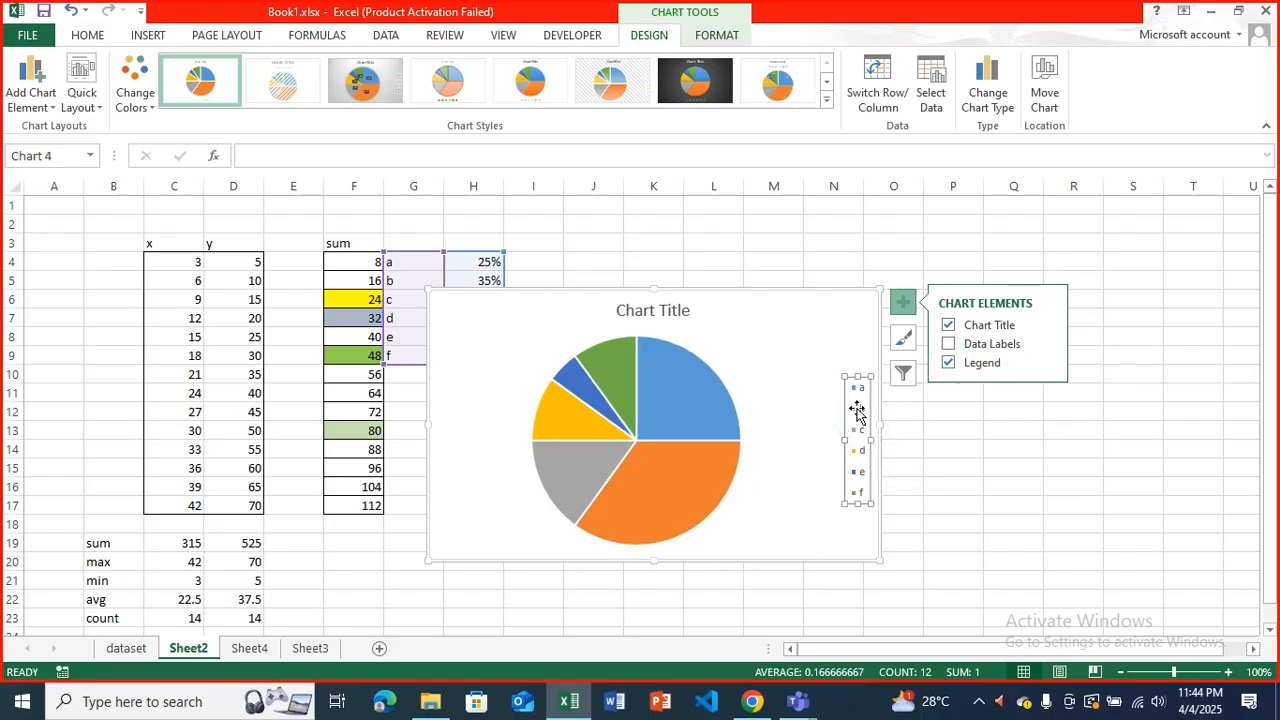
left_click_drag(860, 416, 648, 530)
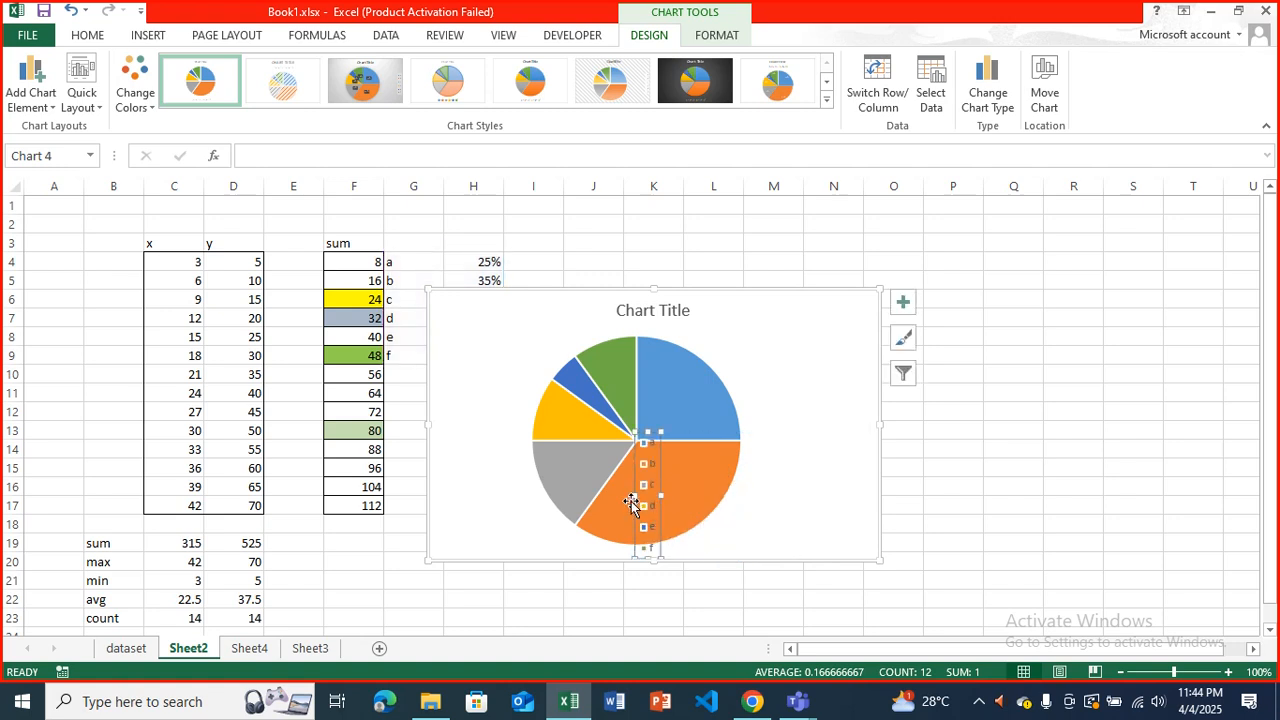
left_click(811, 449)
left_click_drag(671, 505, 825, 470)
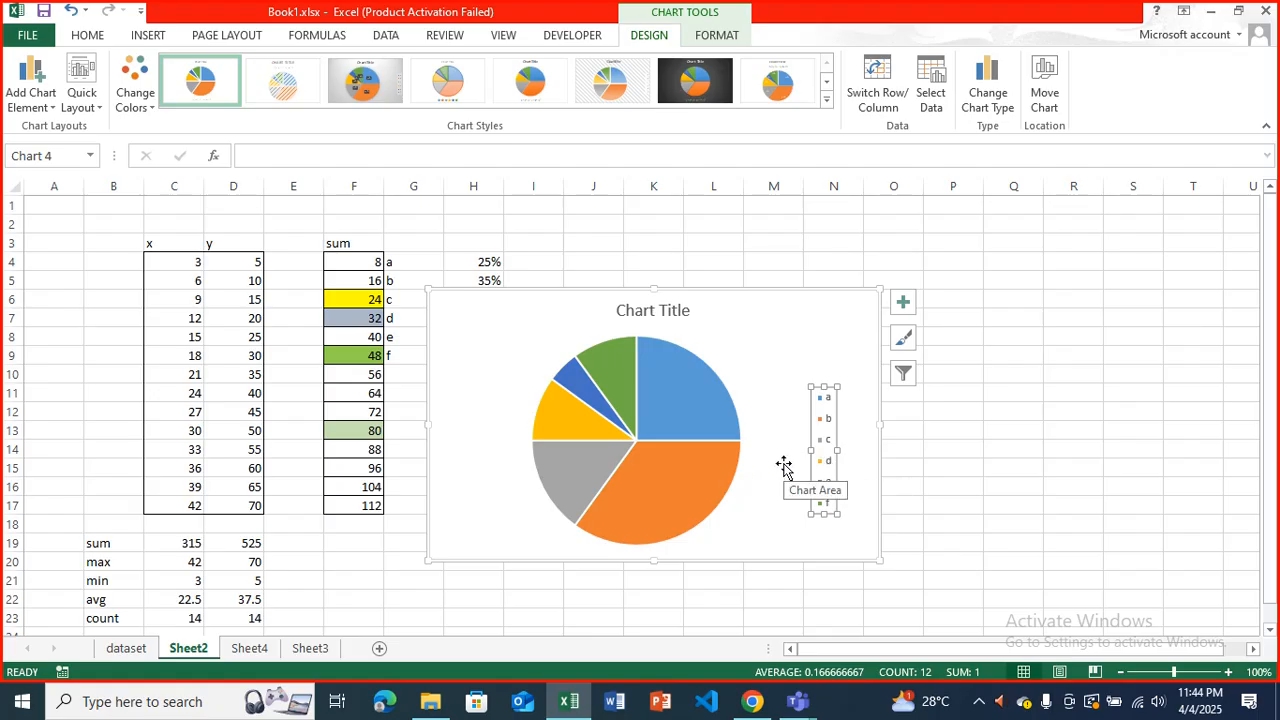
left_click(820, 312)
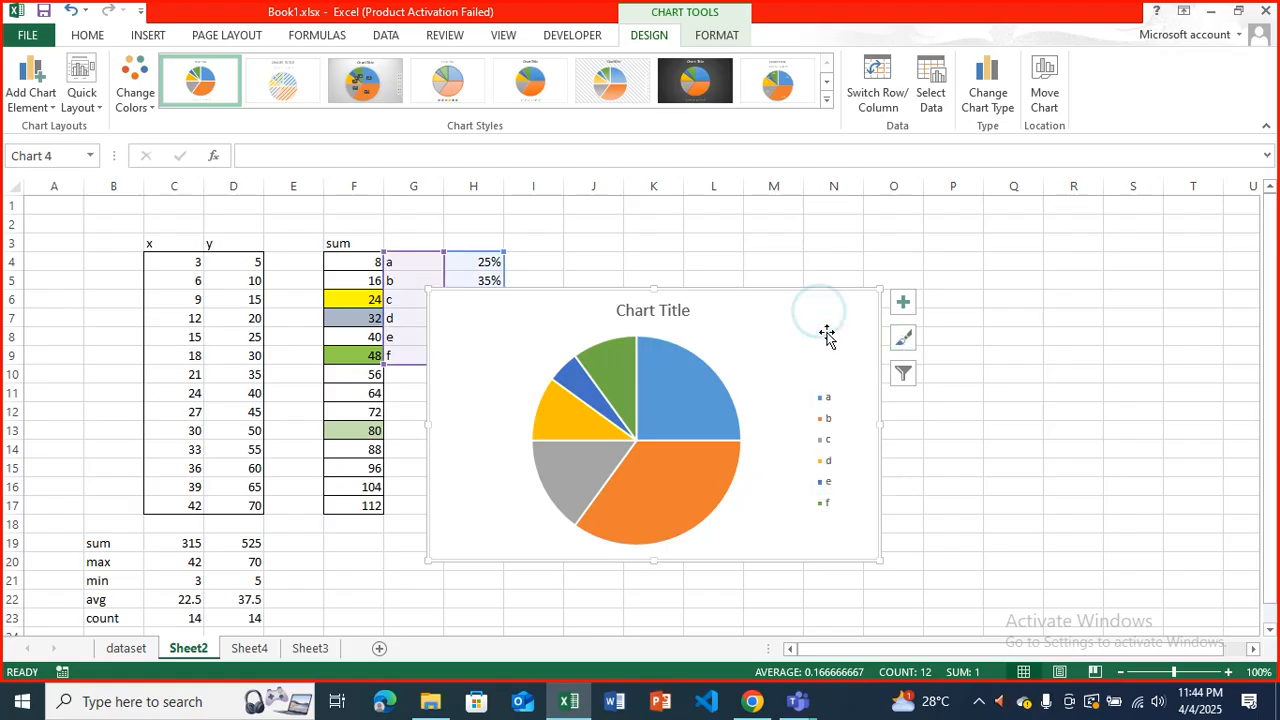
key("Delete")
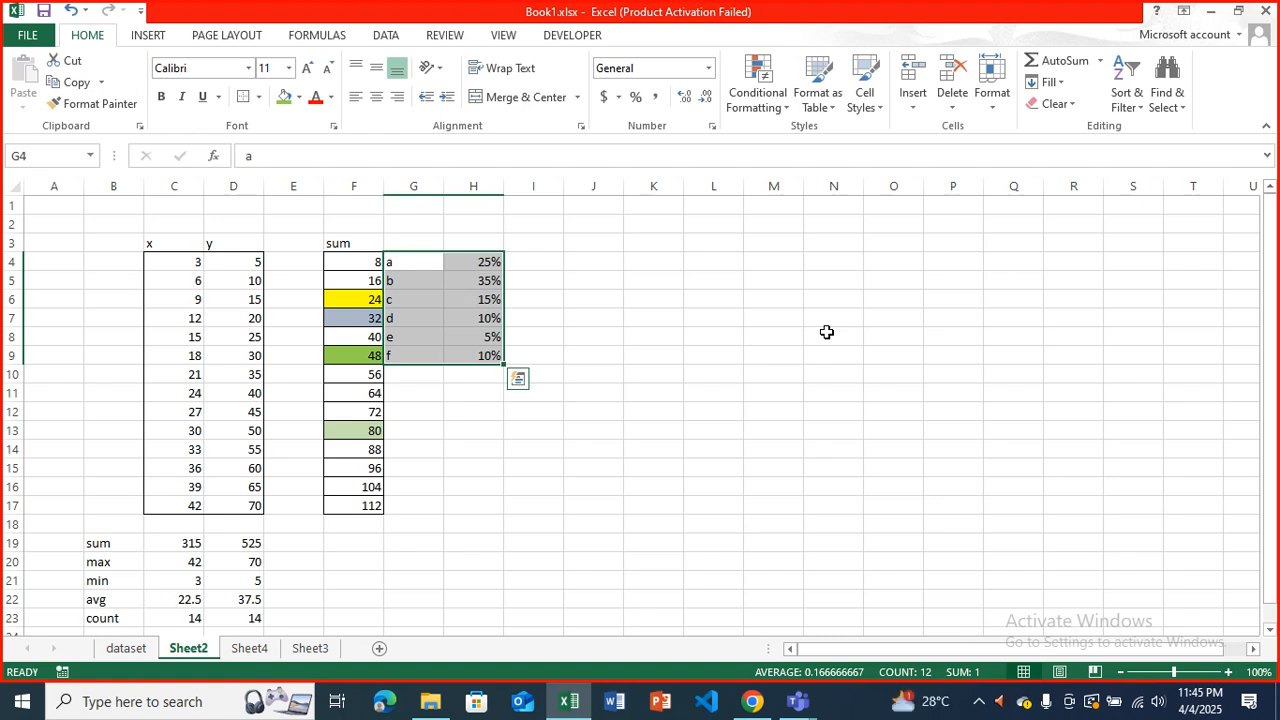
Try to apply a filter with only the empty cell J5 selected.
left_click(150, 35)
left_click(378, 36)
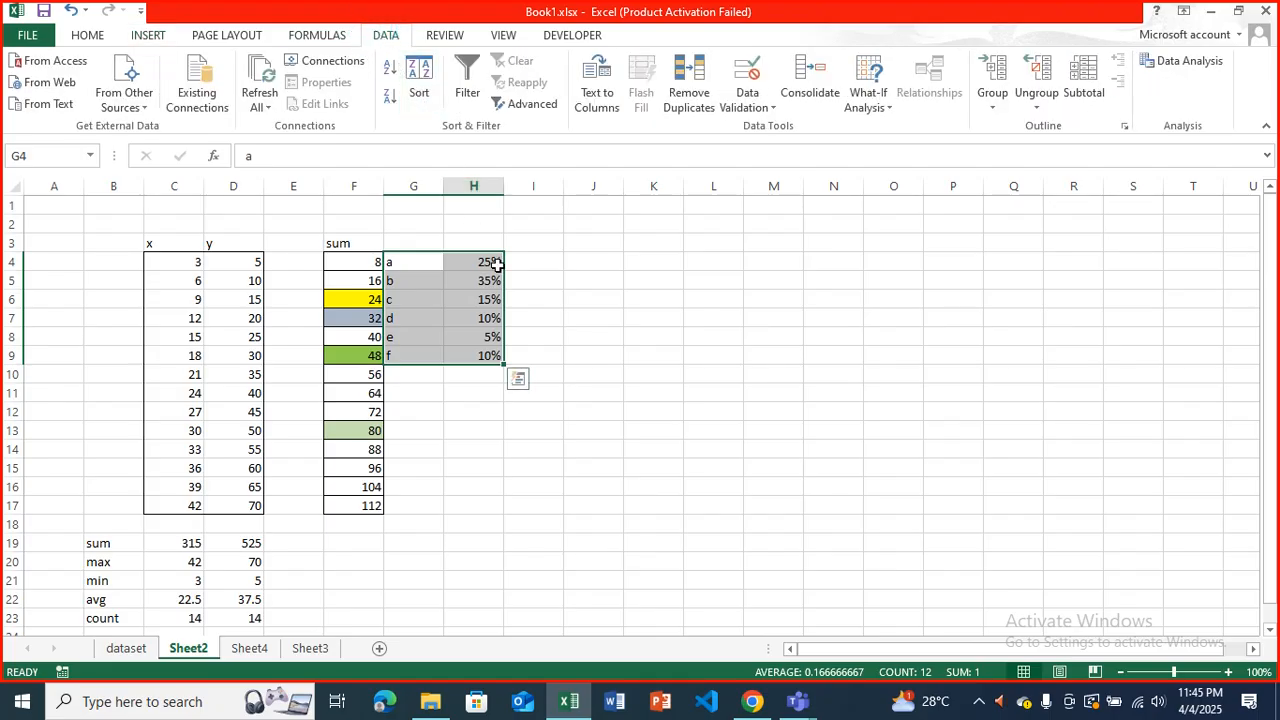
left_click(570, 281)
left_click(466, 78)
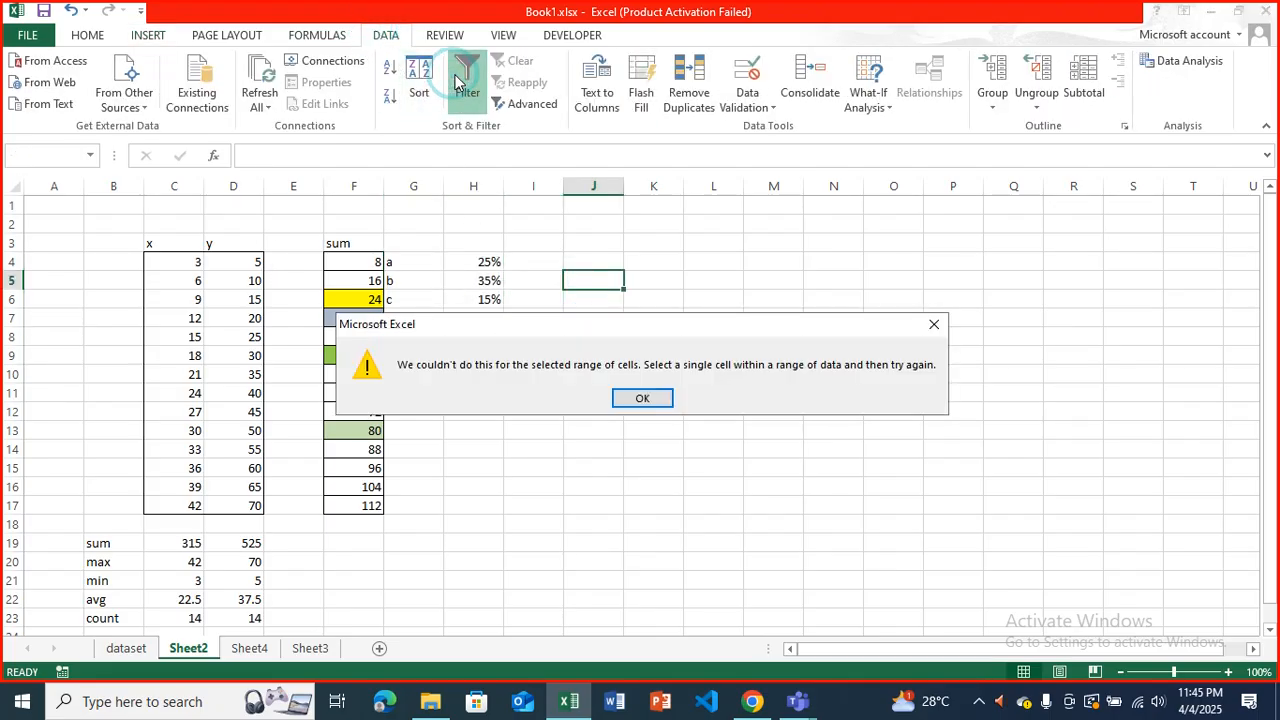
left_click(640, 398)
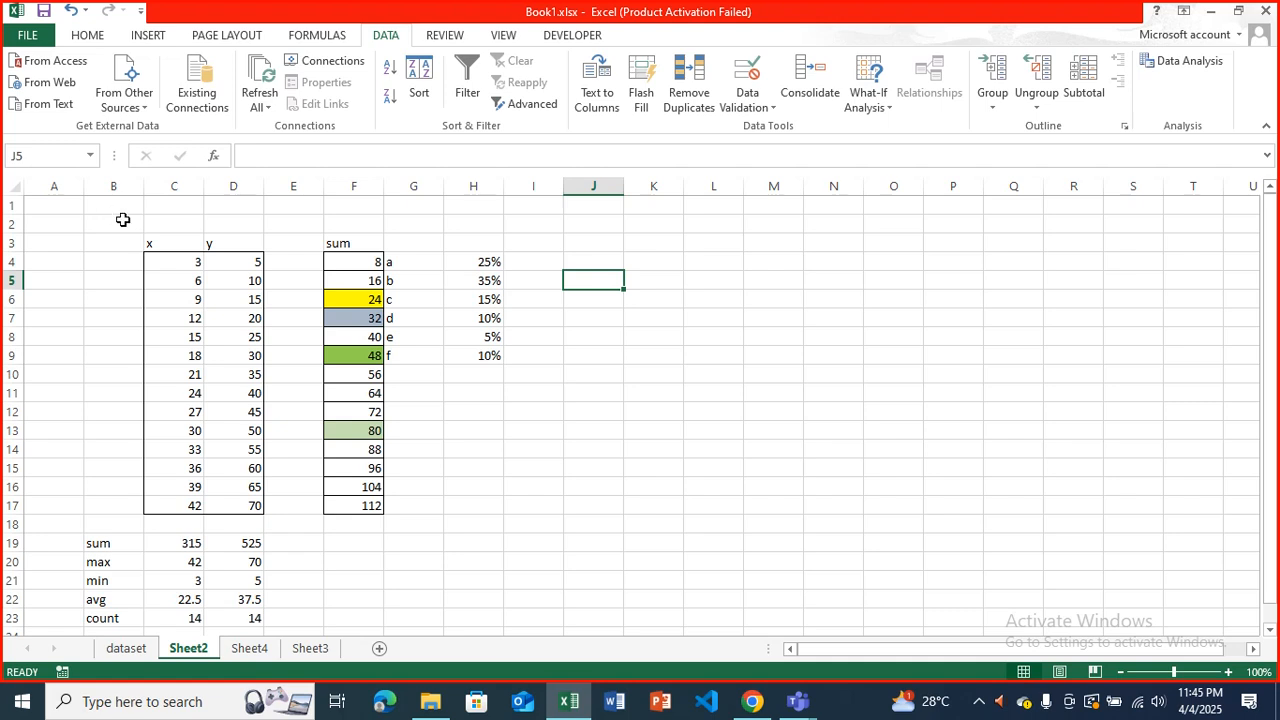
Turn on filtering for the entire Sheet2 so the header row 3 gets filter controls, and deselect the sheet.
key("ctrl+a")
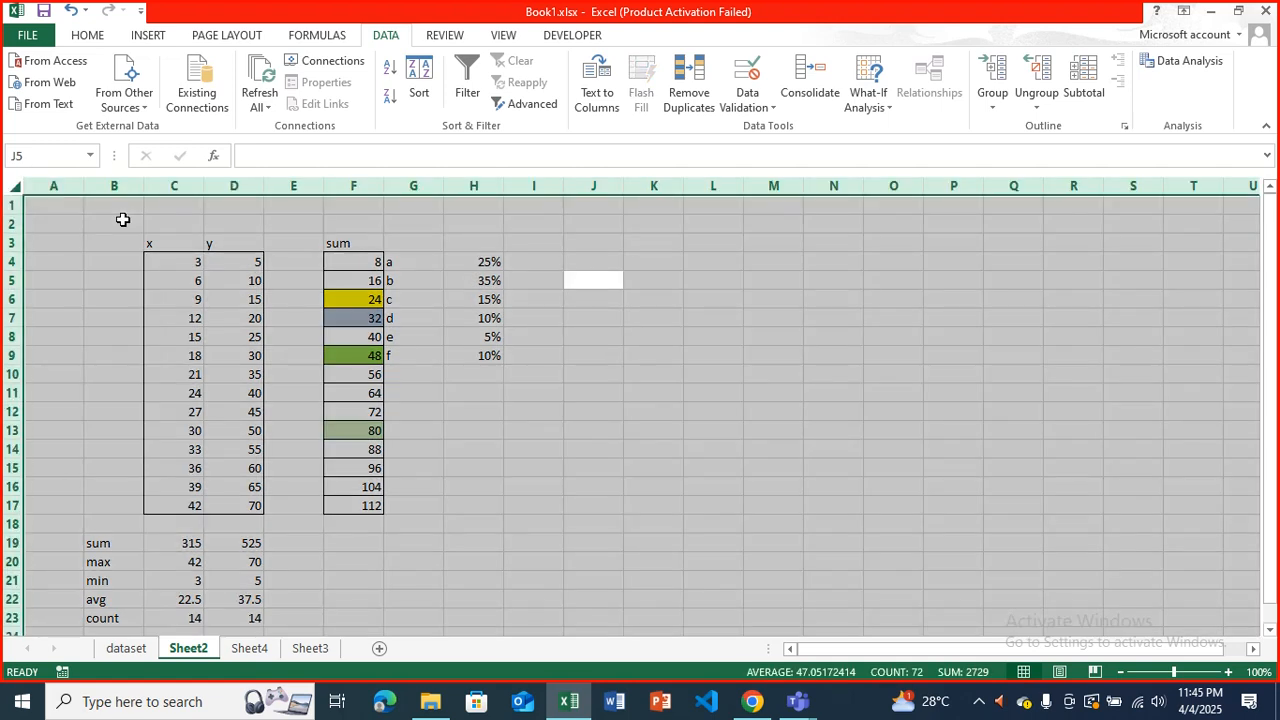
left_click(466, 78)
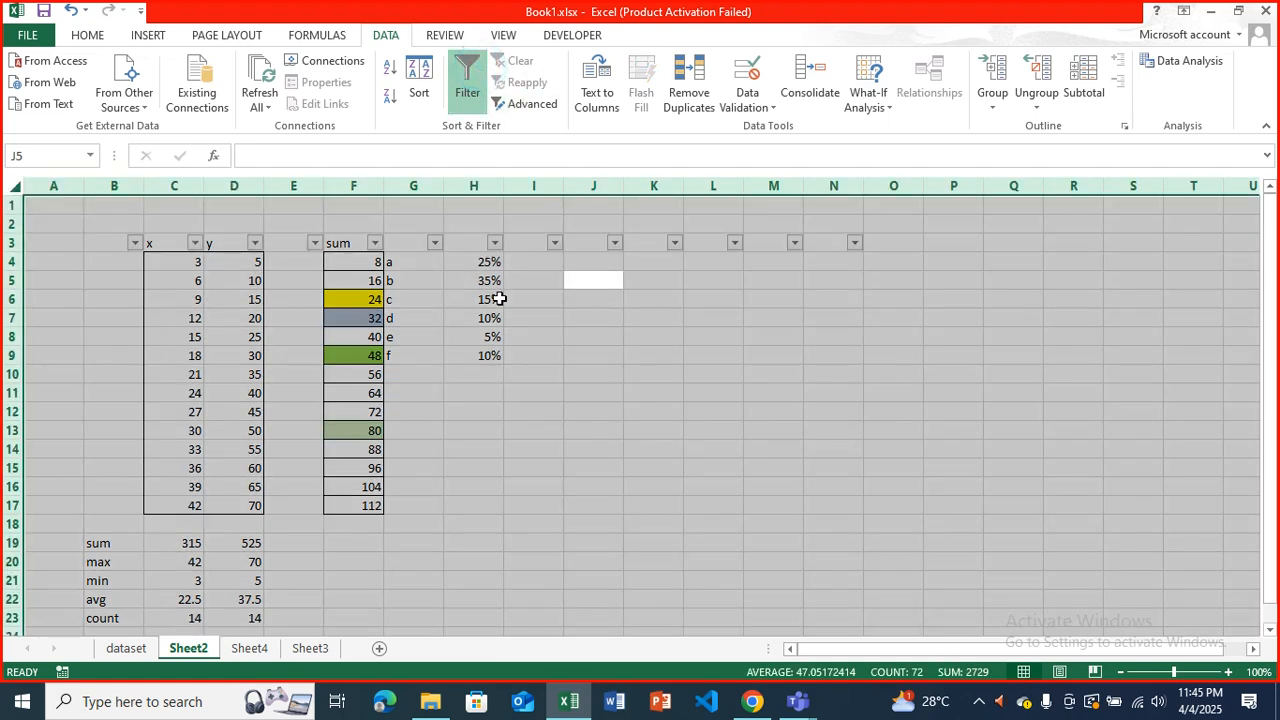
left_click_drag(528, 316, 523, 300)
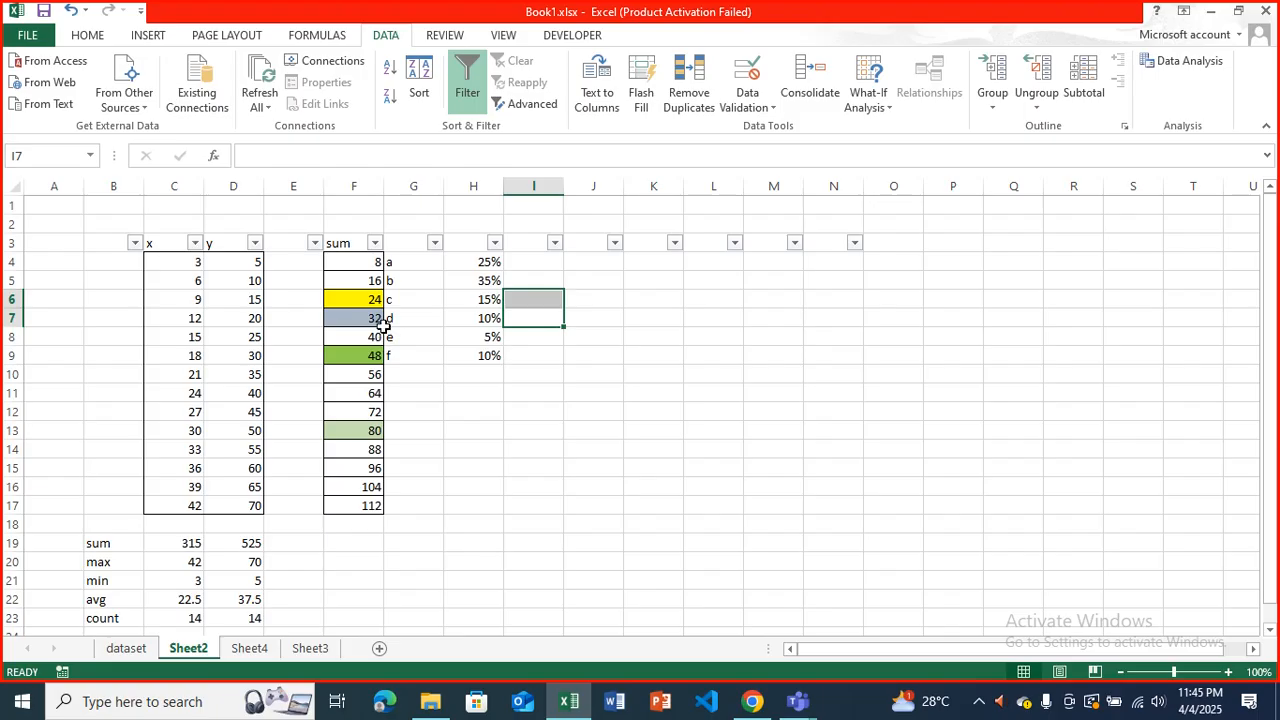
Filter the sum column to show only the values 24, 32 and 40.
left_click(376, 243)
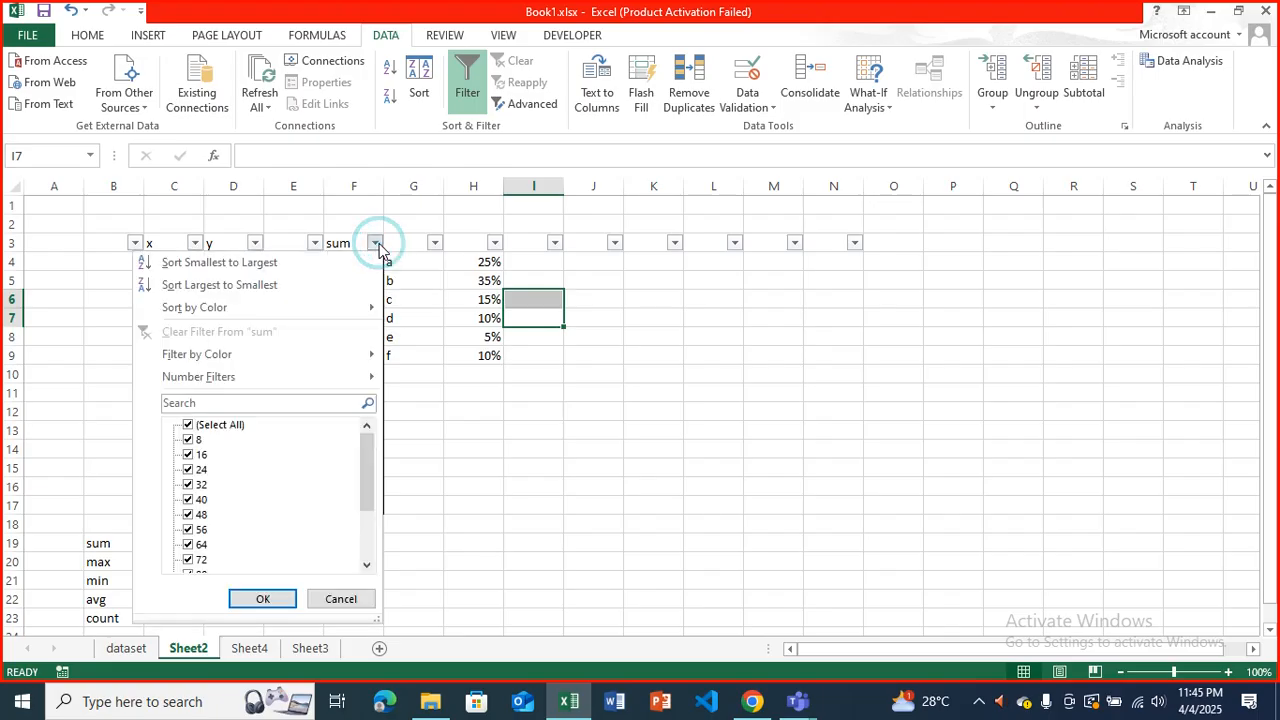
left_click(188, 425)
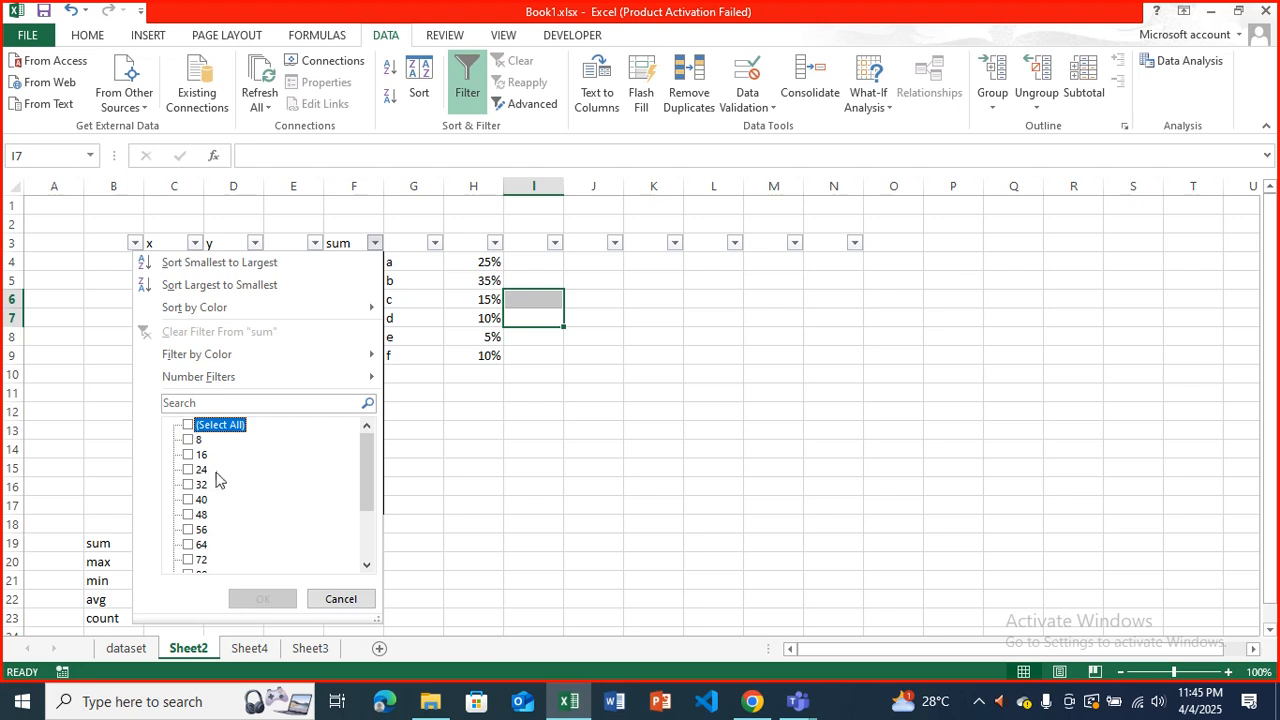
left_click(199, 469)
left_click(200, 484)
left_click(199, 499)
left_click(264, 600)
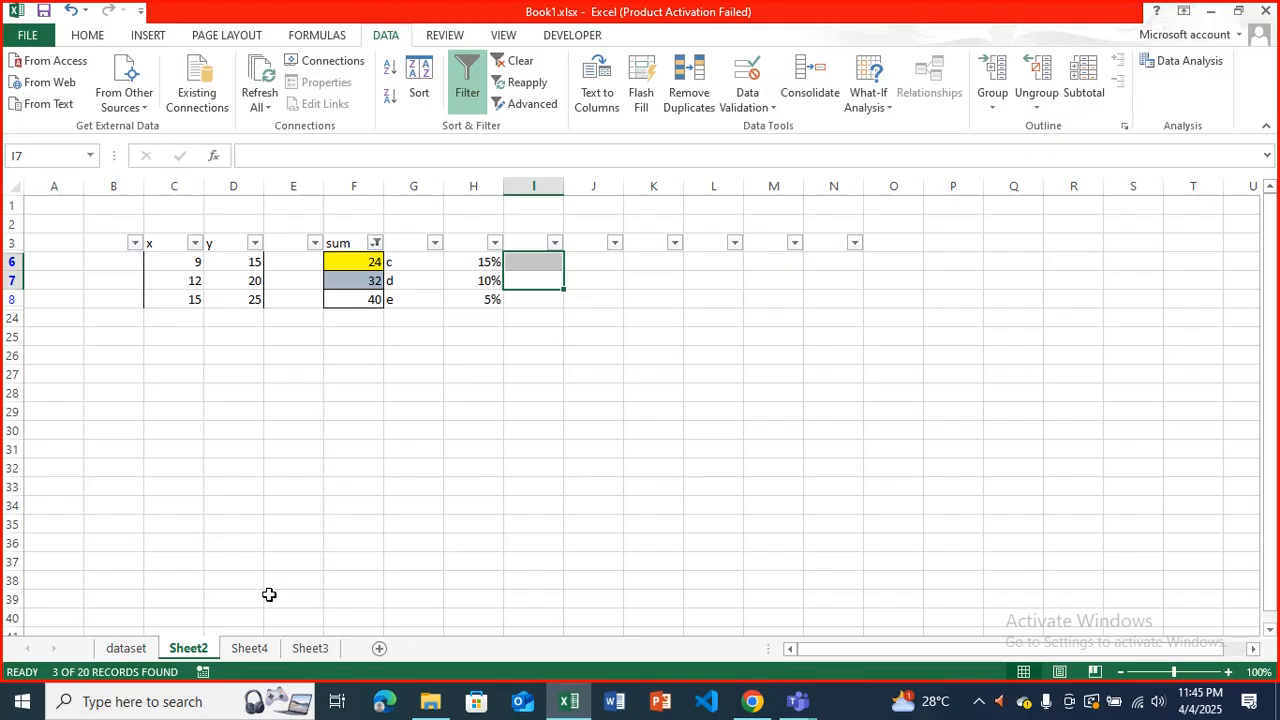
Restore all values in the sum column's filter.
left_click(375, 243)
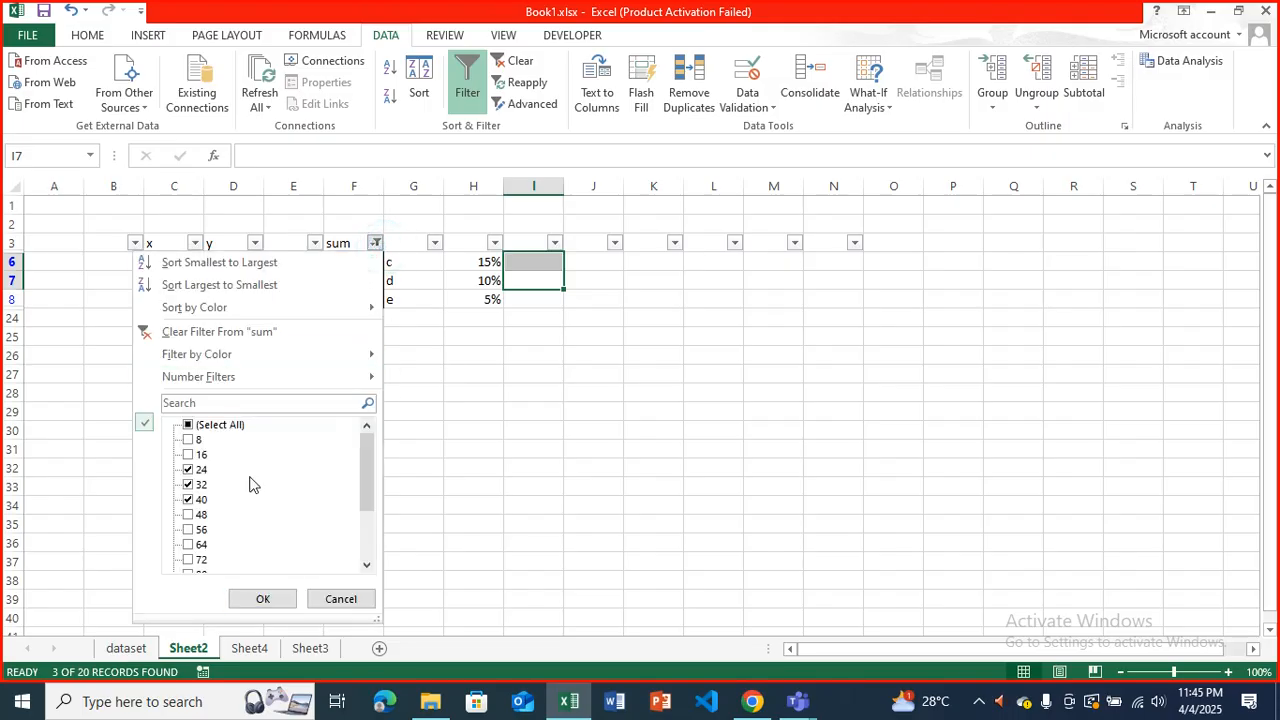
left_click(197, 425)
left_click(263, 598)
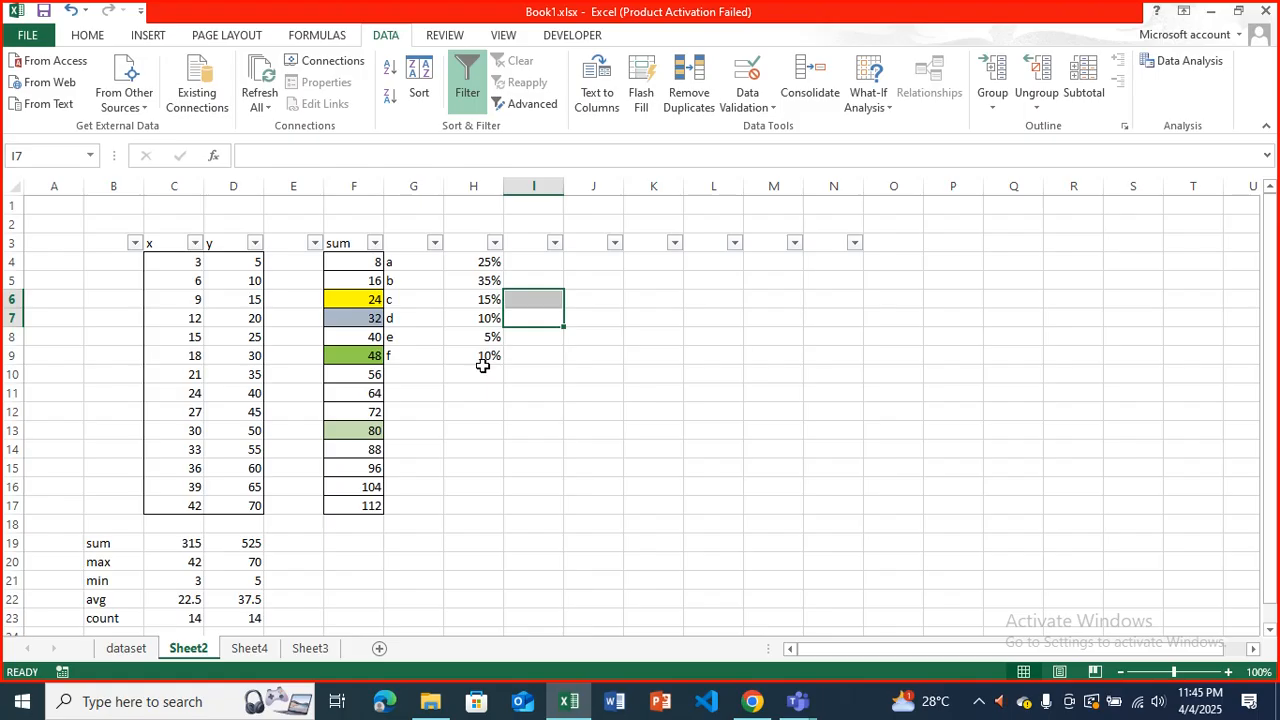
Define a data validation rule for cell K6 that allows whole numbers between 18 and 65.
left_click(638, 299)
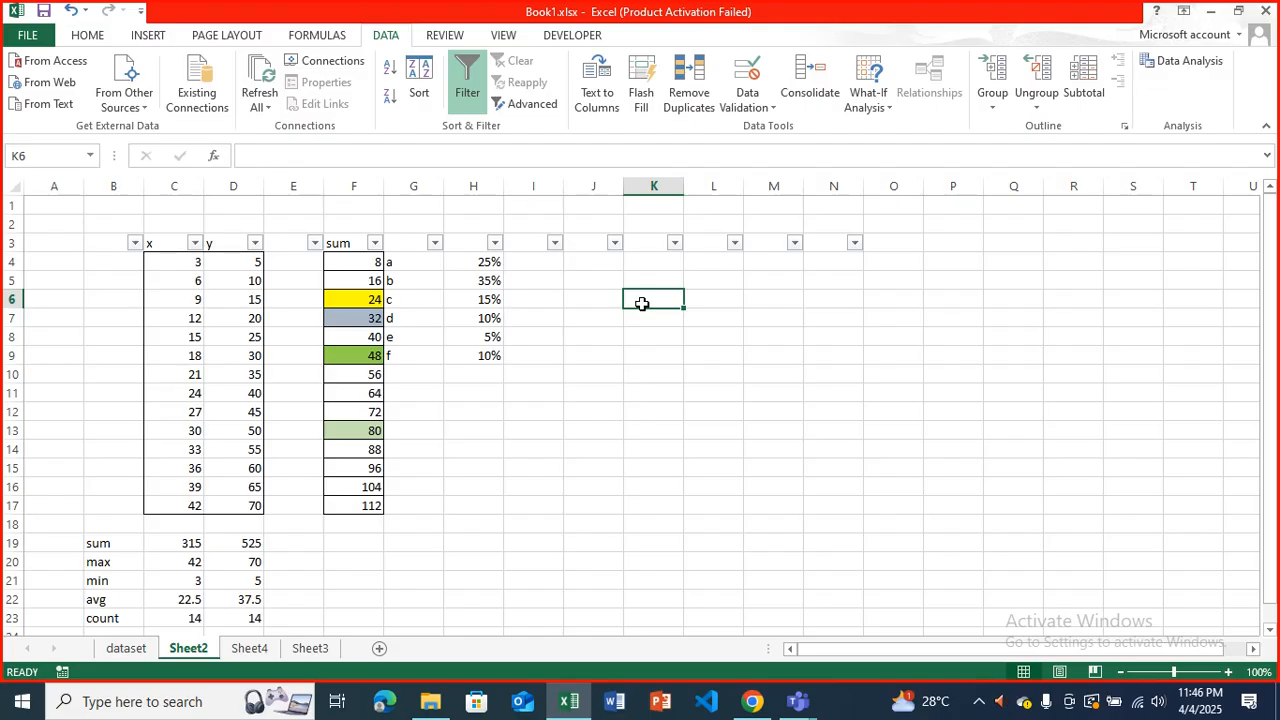
left_click(743, 78)
left_click_drag(354, 244, 410, 265)
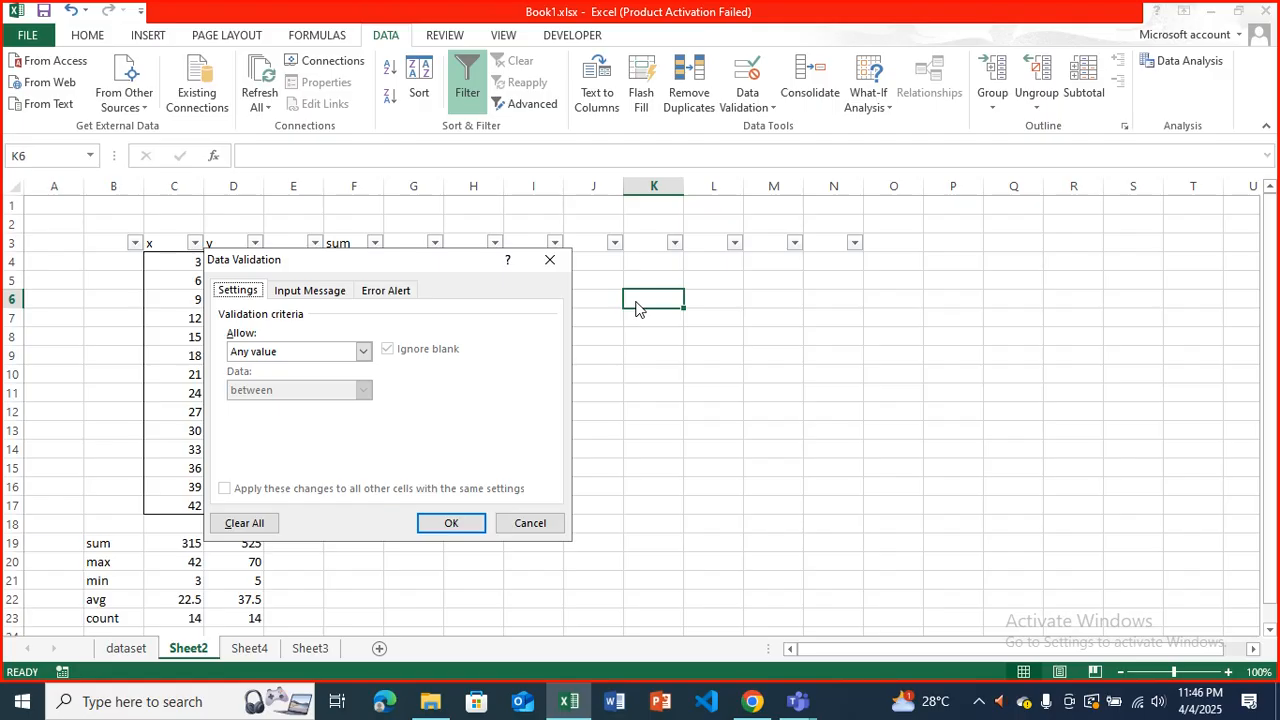
left_click(363, 351)
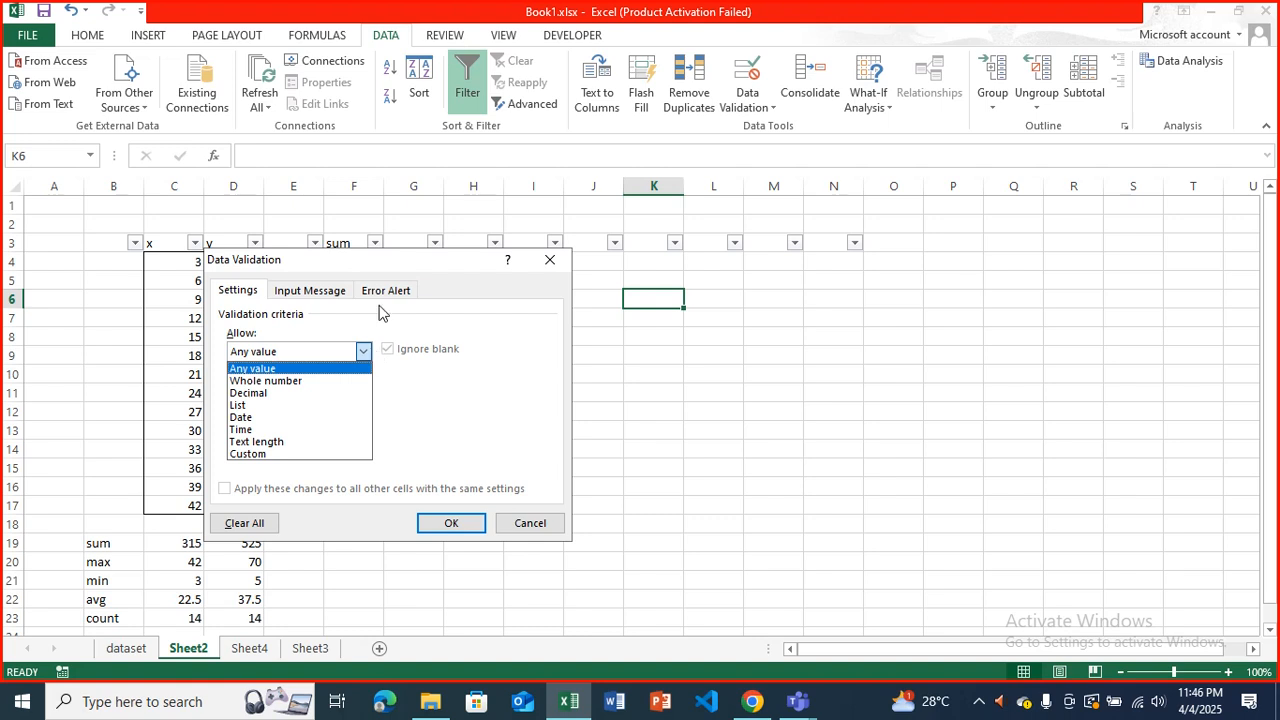
left_click(312, 380)
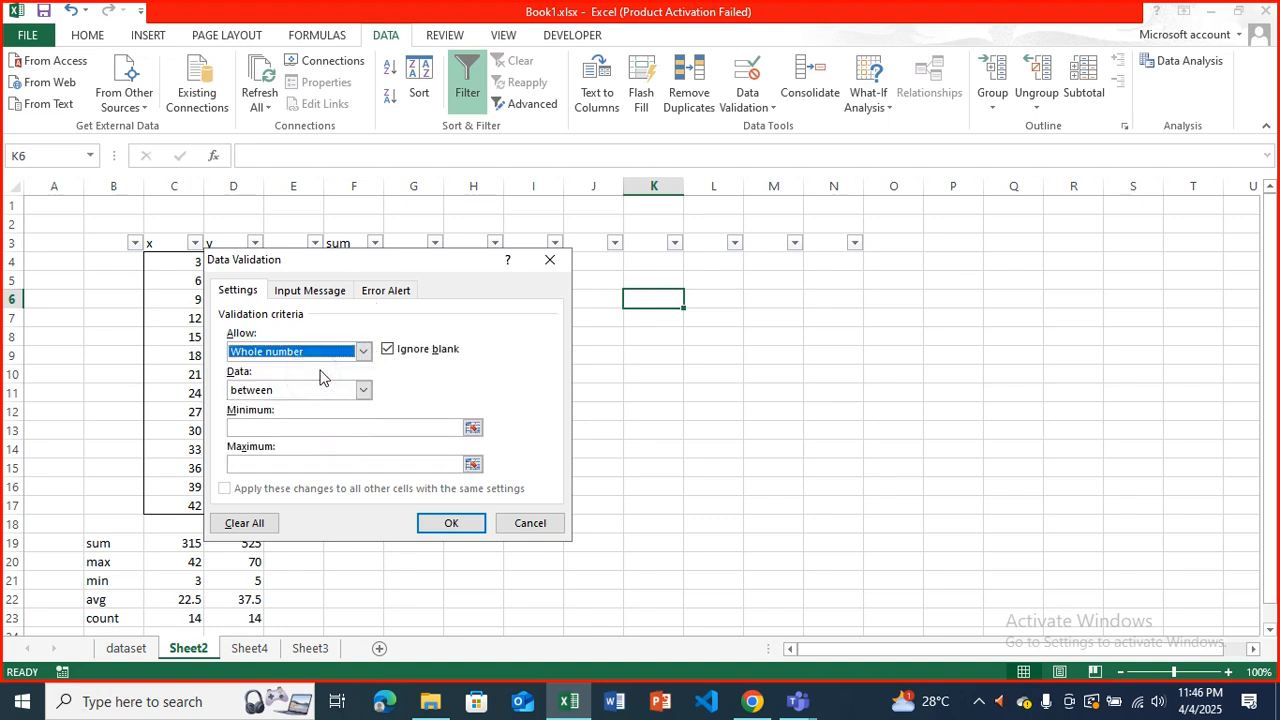
left_click(300, 428)
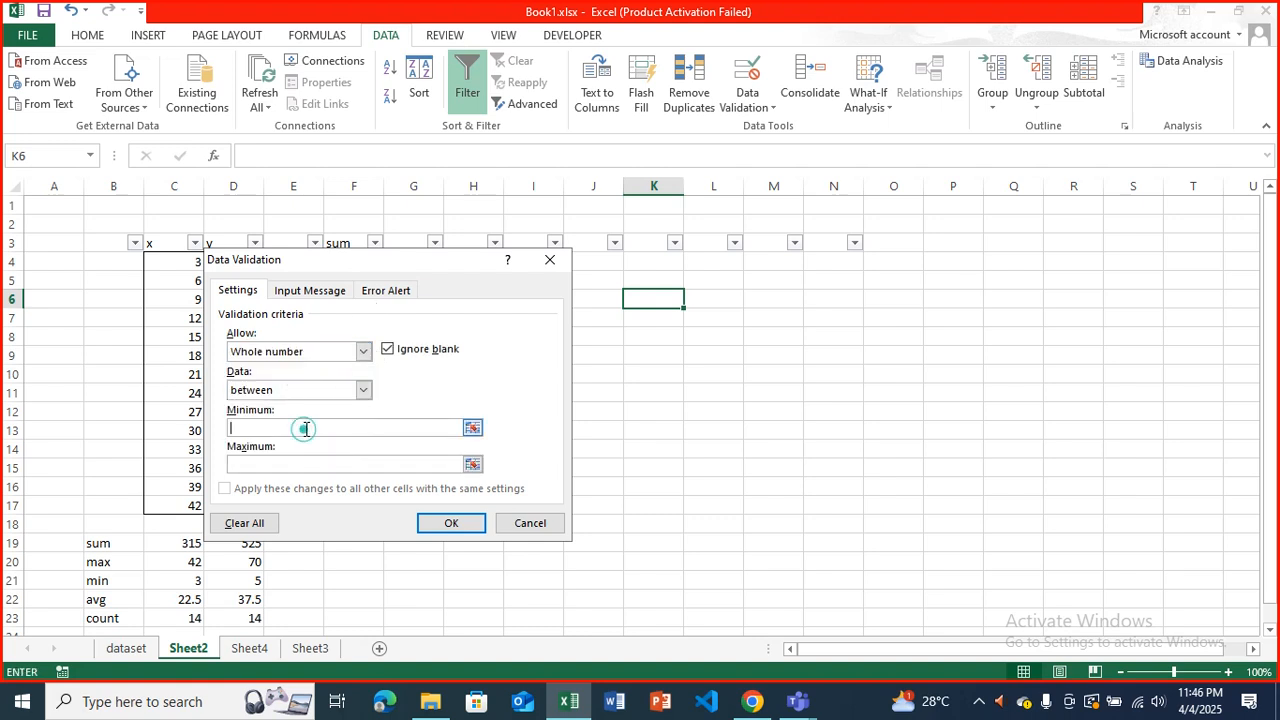
type("18")
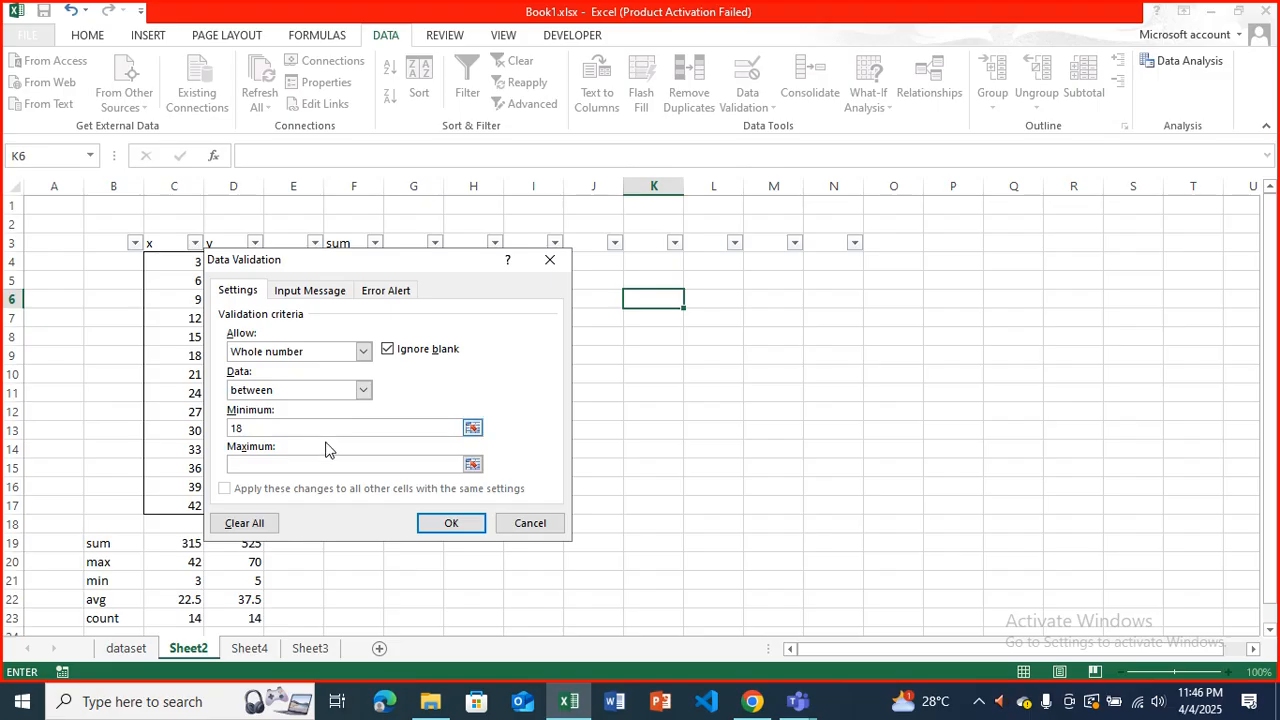
left_click(328, 460)
type("65")
Give the validation's input message the title "Please Input age between 18 & 65".
left_click(330, 298)
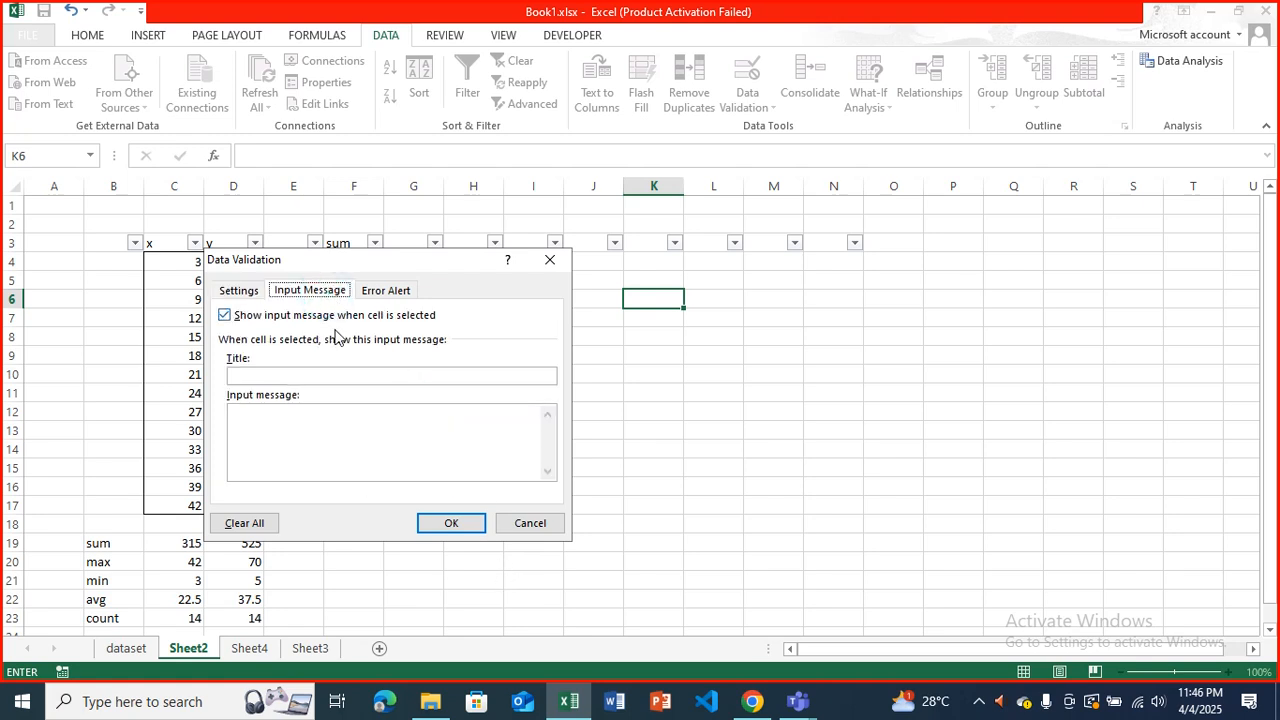
left_click(340, 375)
type("Please I")
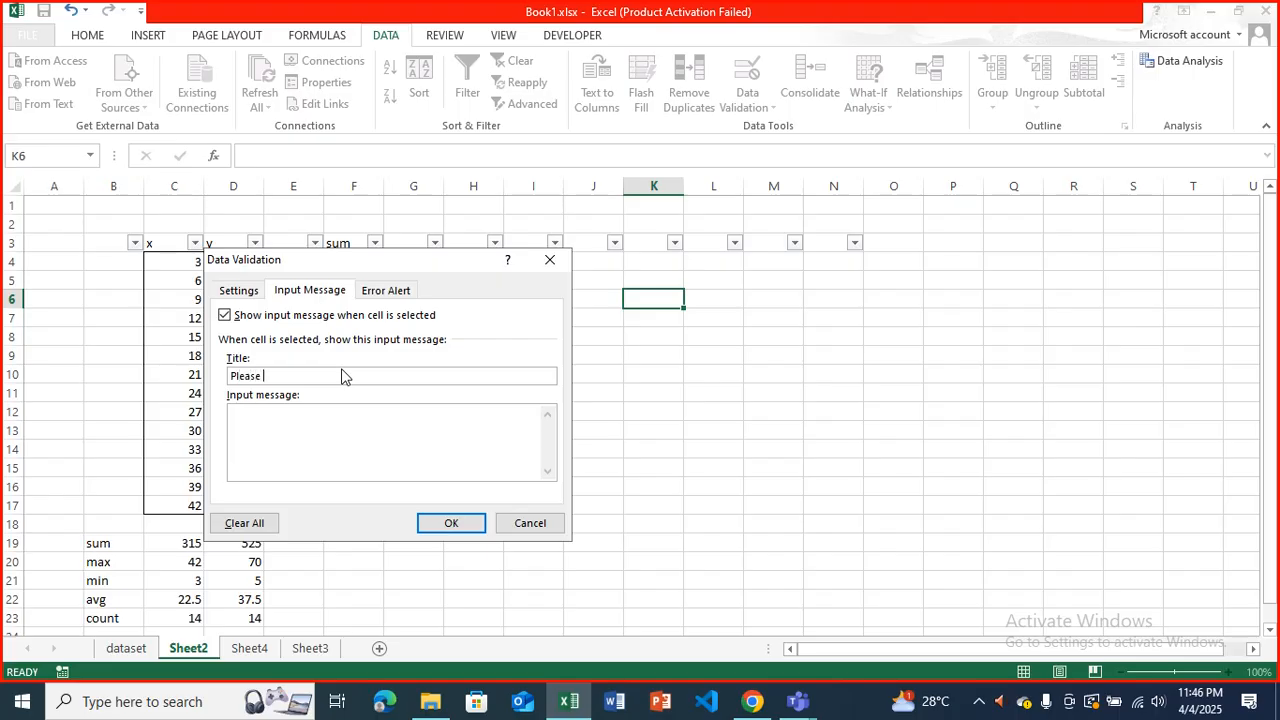
type("nput age between 18 and")
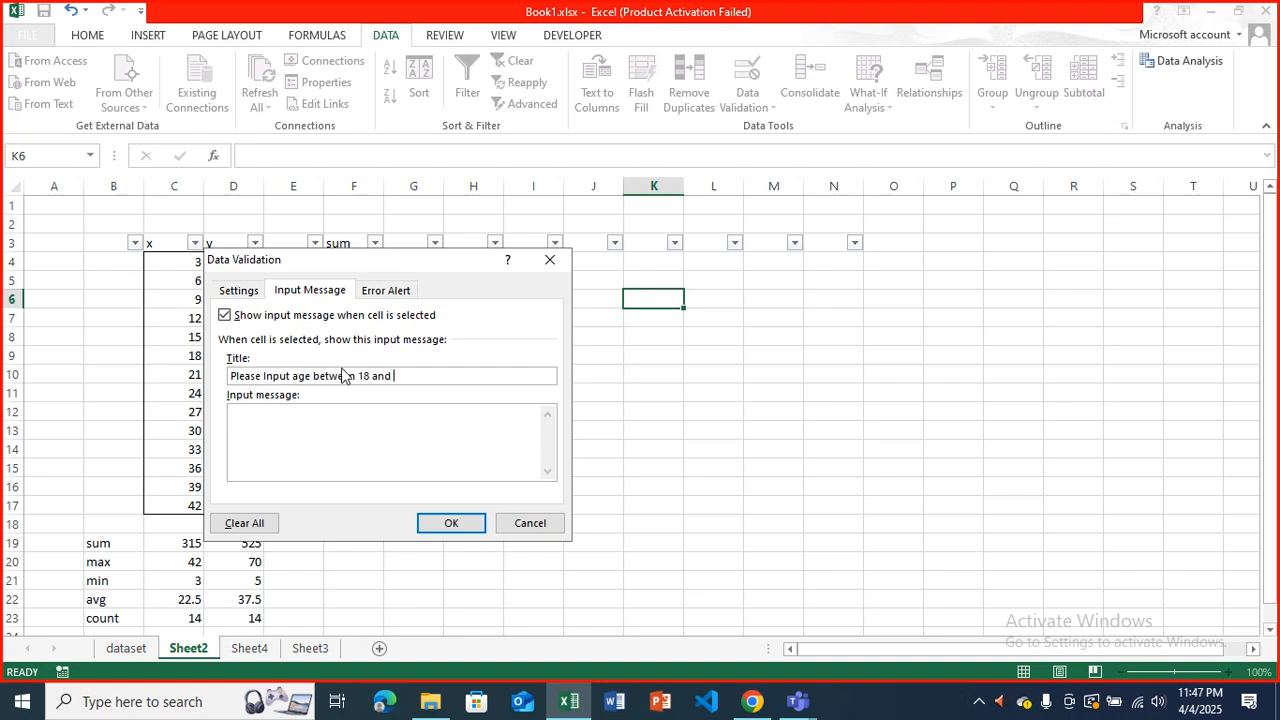
key("BackSpace")
key("BackSpace")
key("BackSpace")
key("BackSpace")
key("BackSpace")
key("BackSpace")
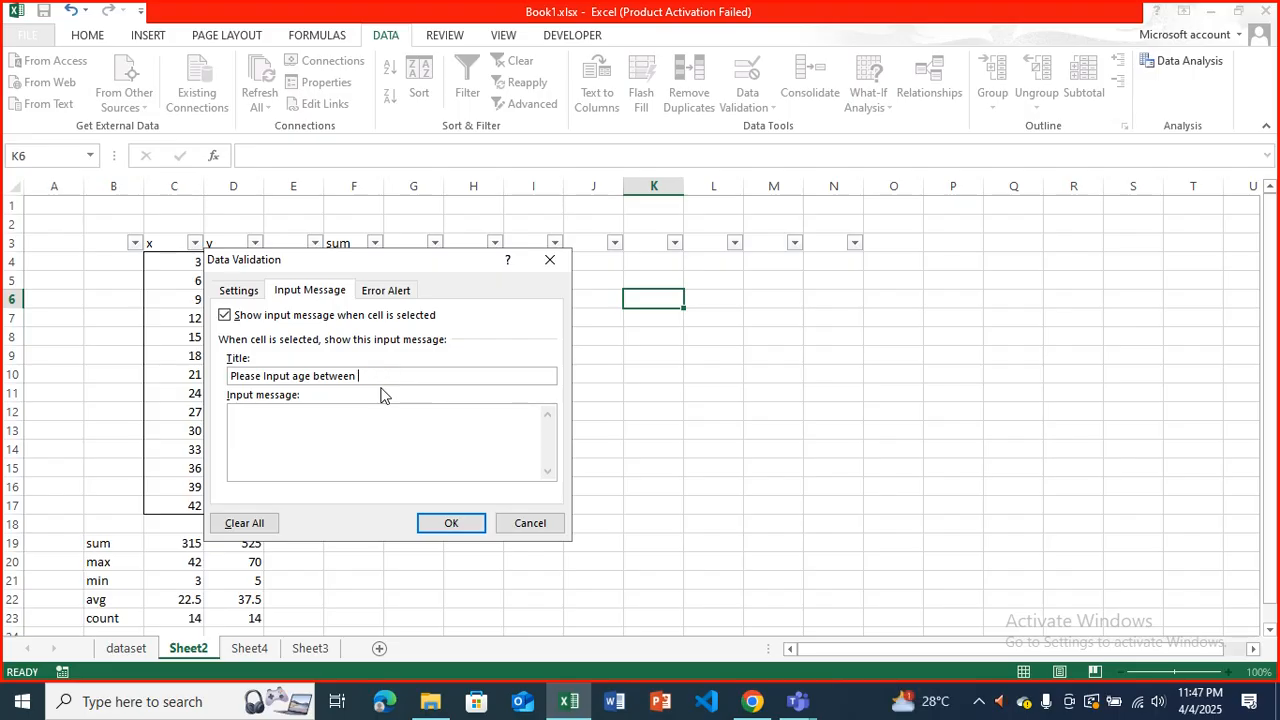
type("18 & 65")
Try the Warning and Information styles for the validation's error alert and return the style to Stop.
left_click(379, 290)
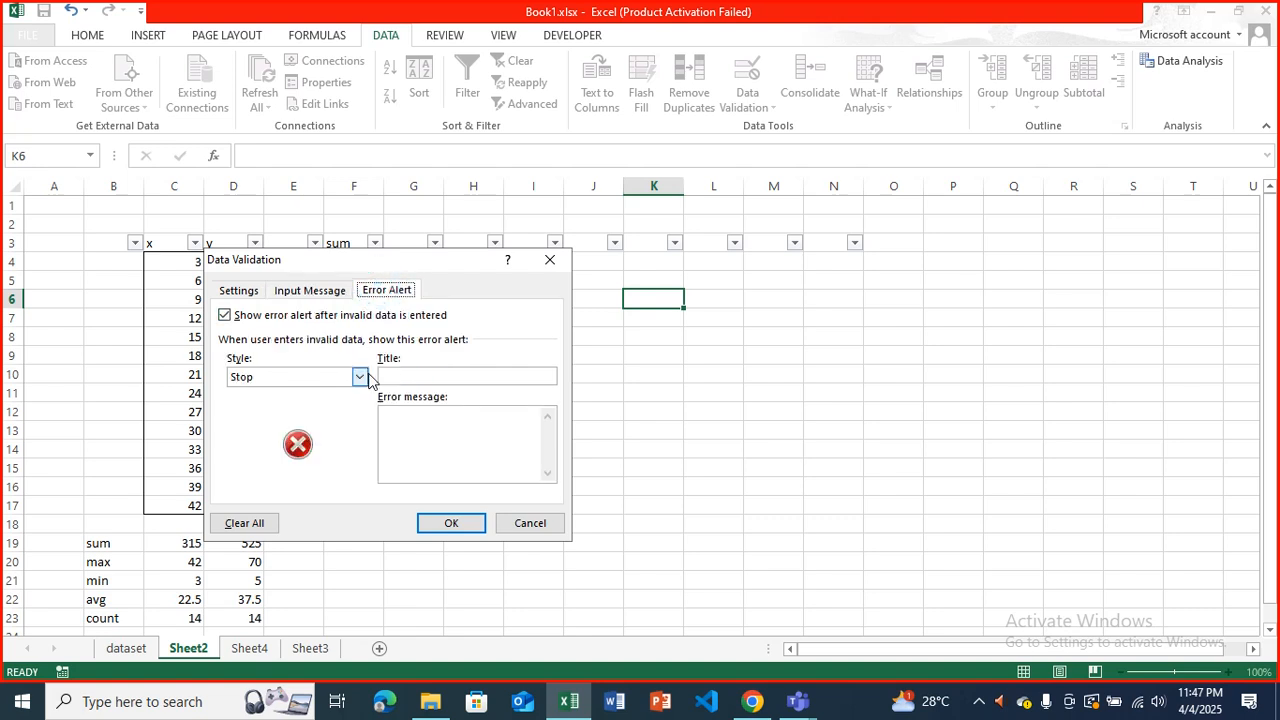
left_click(359, 377)
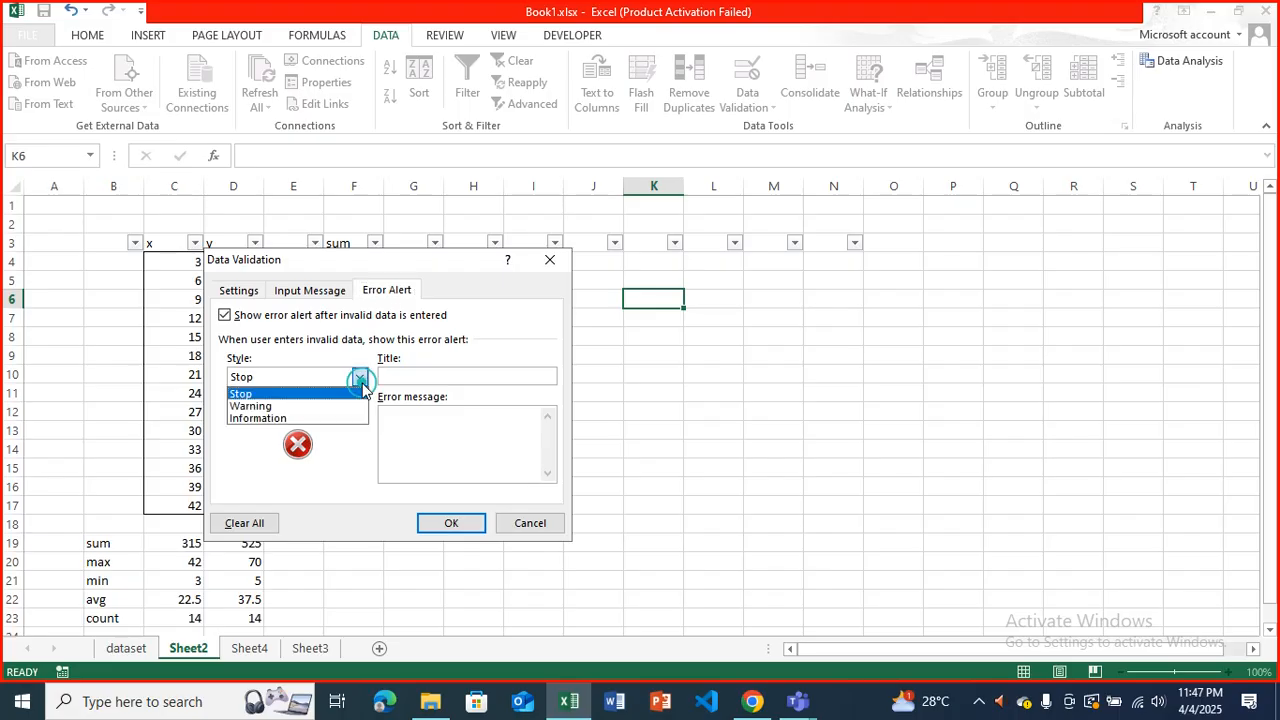
left_click(316, 406)
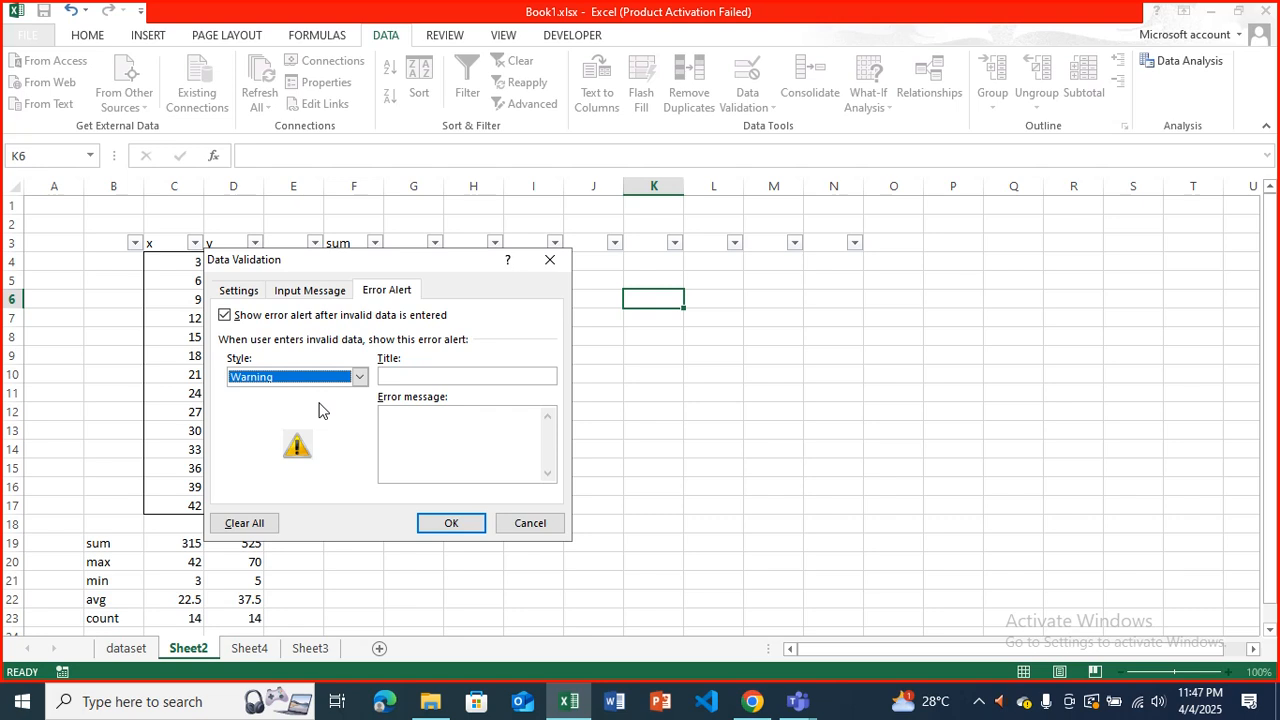
left_click(359, 376)
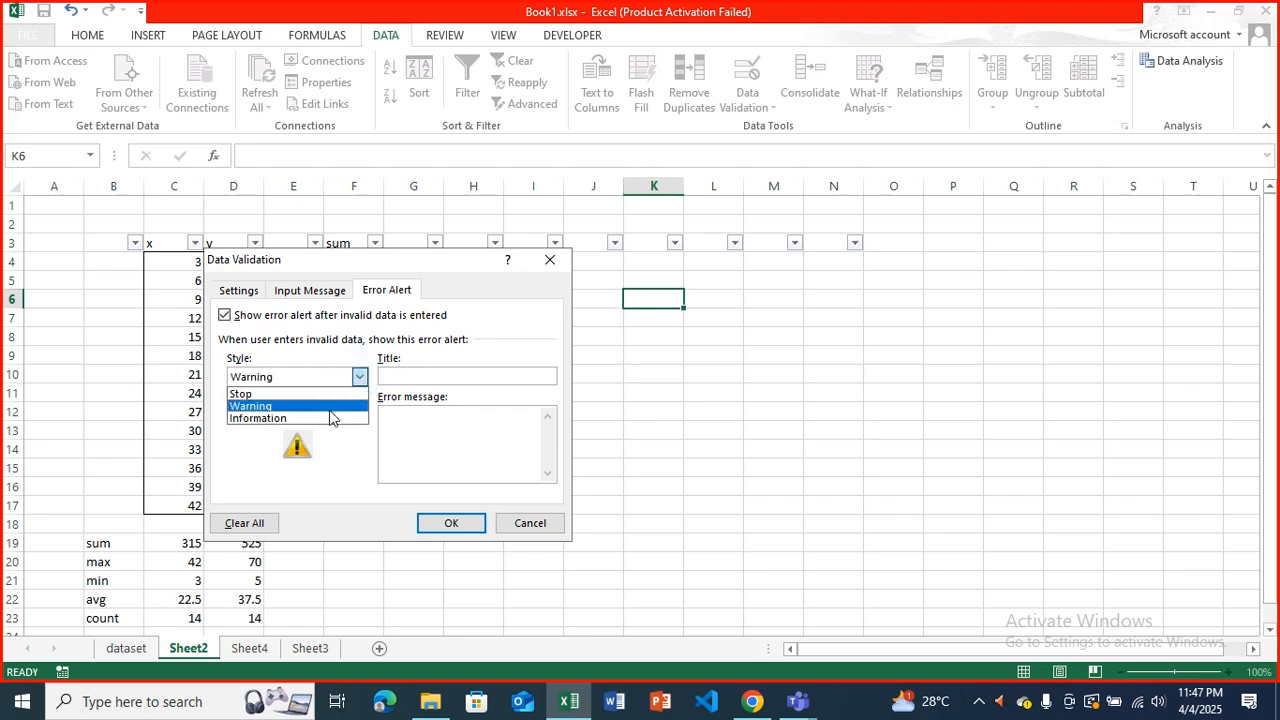
left_click(331, 417)
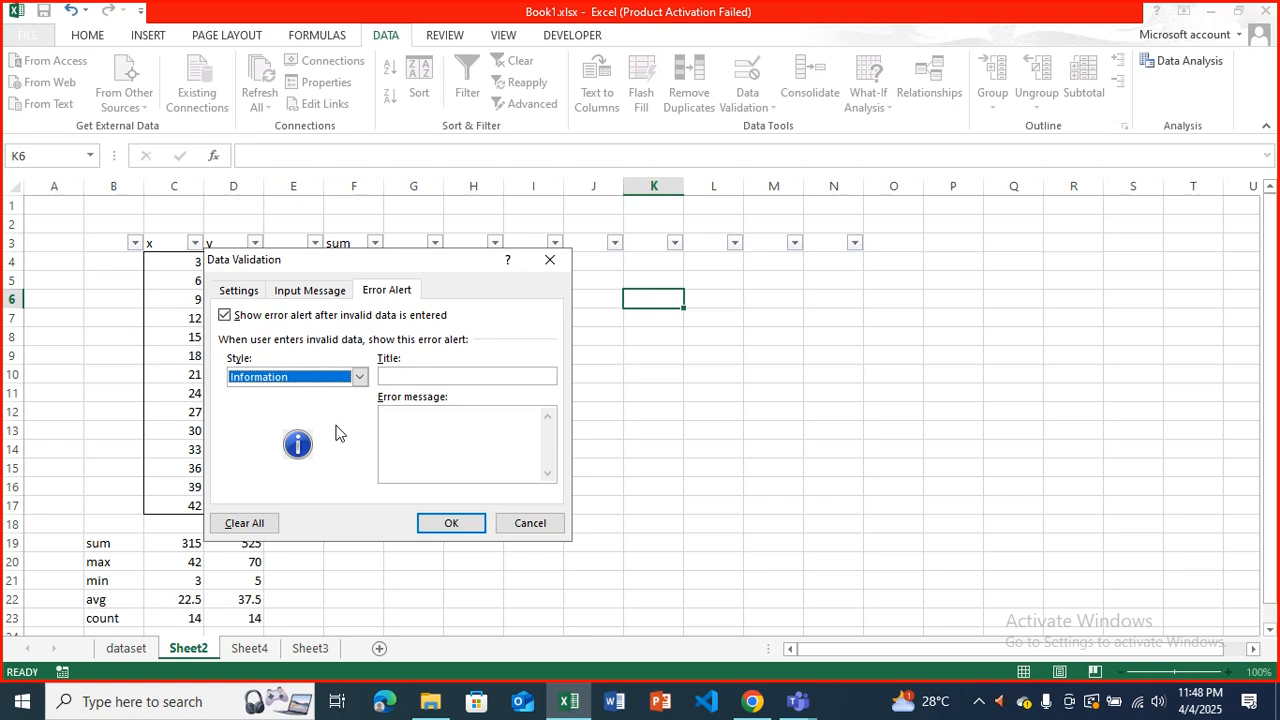
left_click(358, 377)
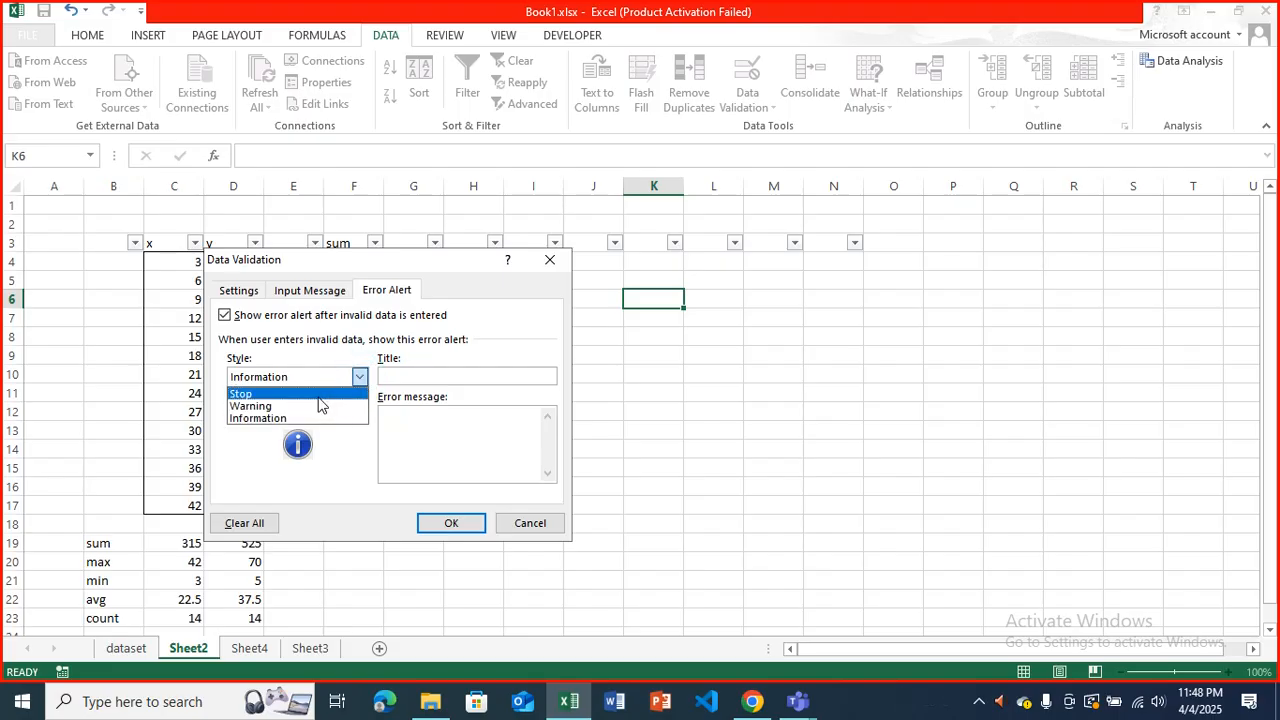
left_click(318, 395)
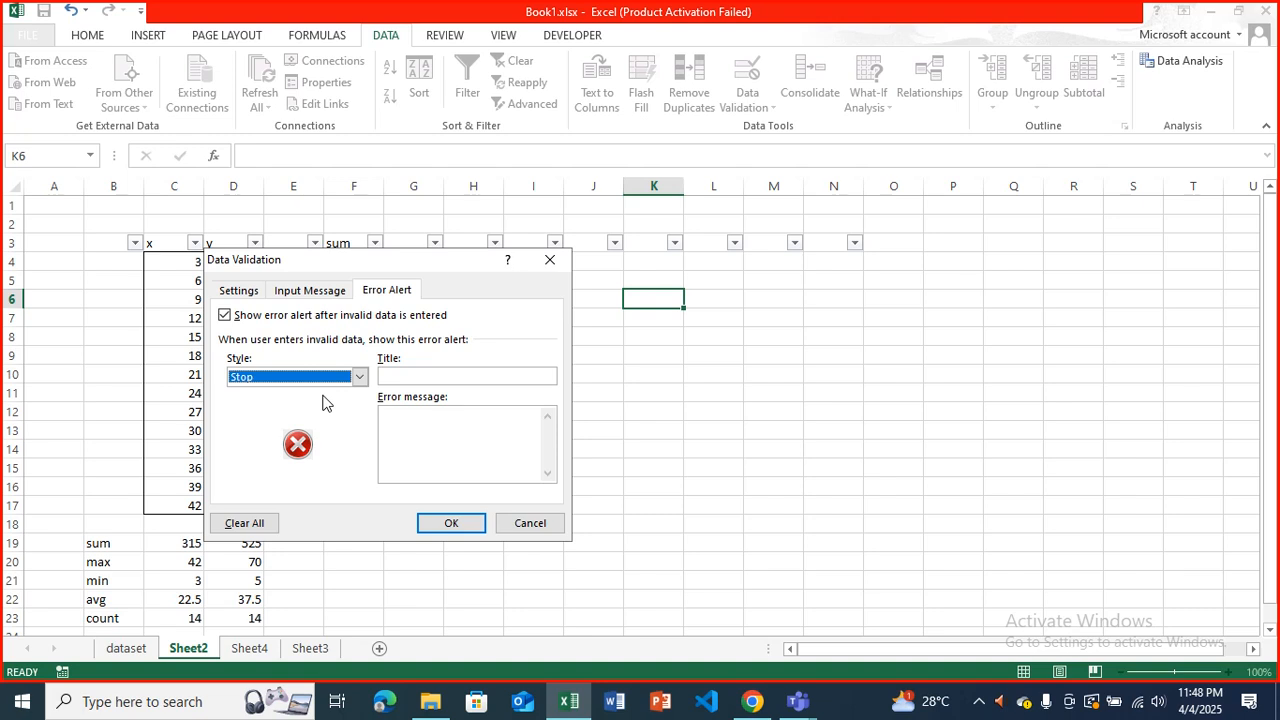
Give the error alert the title "Wrong Input" and apply the validation to cell K6.
left_click(414, 375)
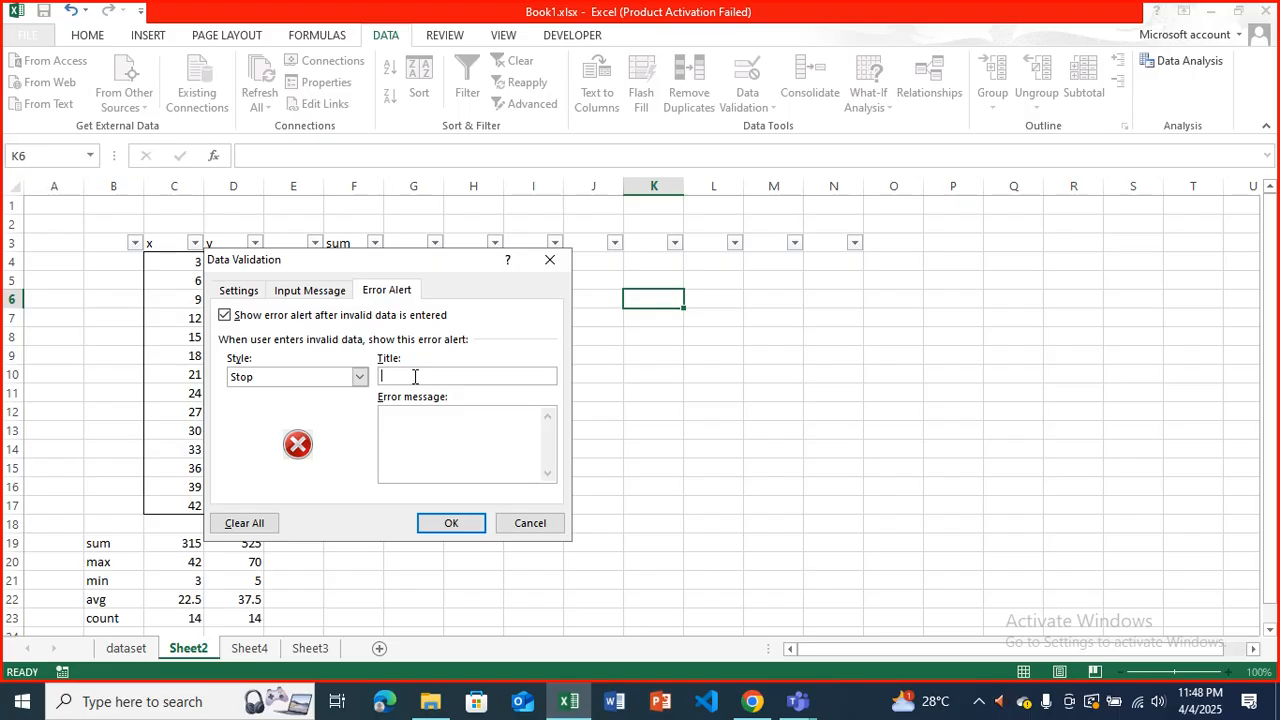
type("Input")
key("BackSpace")
key("BackSpace")
key("BackSpace")
key("BackSpace")
key("BackSpace")
type("Wrong Input")
left_click(455, 521)
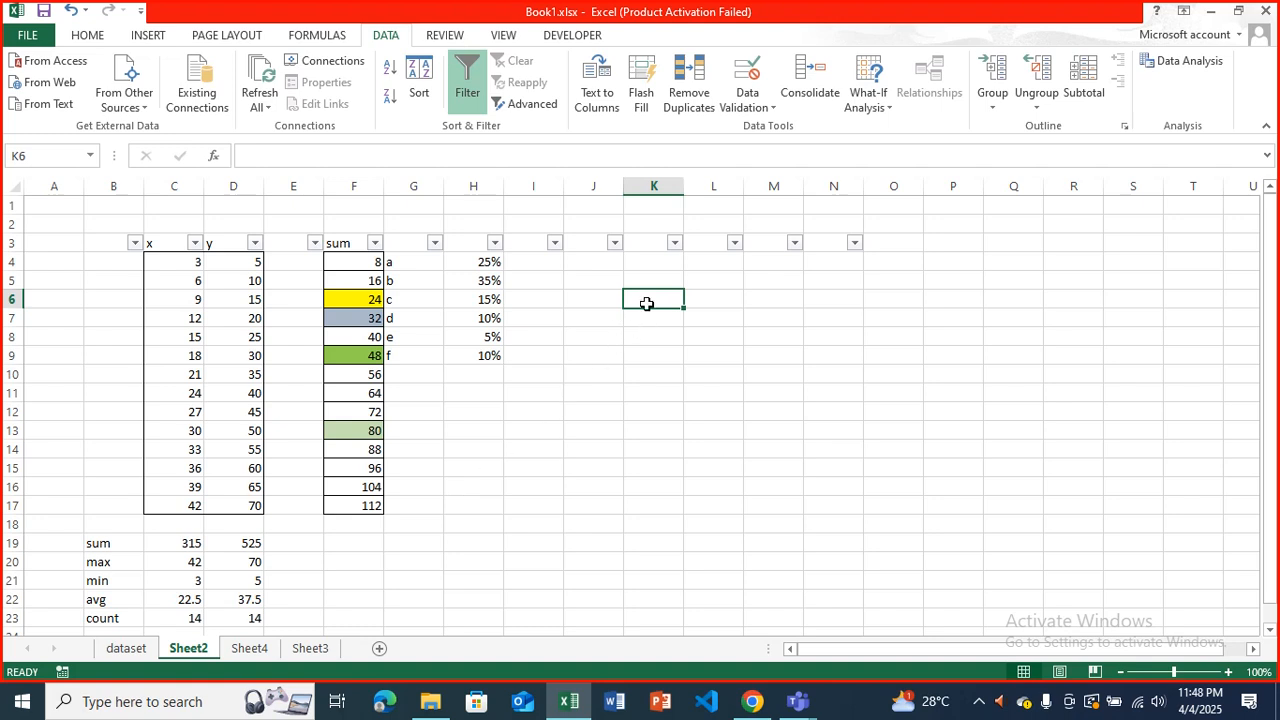
Enter the age 50 in cell K6.
type("50")
key("Return")
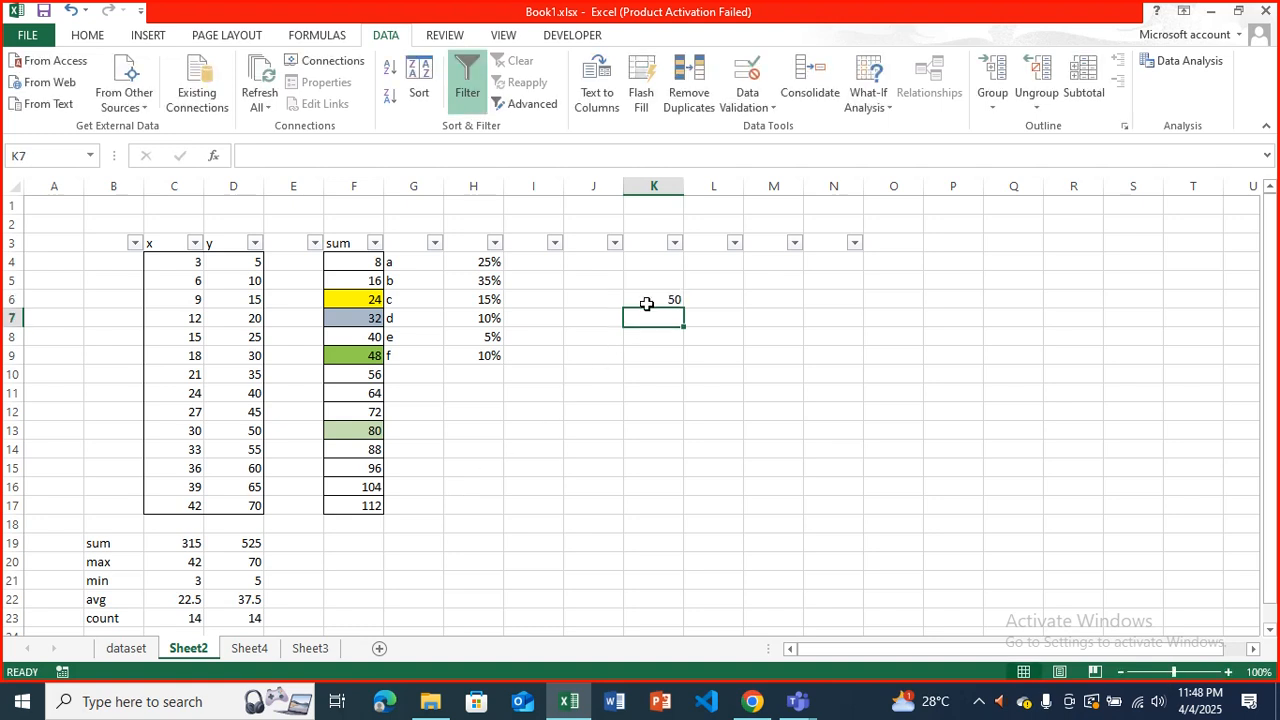
Test the validation by trying to enter 17 in cell K6, retrying several times before cancelling the entry.
left_click(647, 303)
type("17")
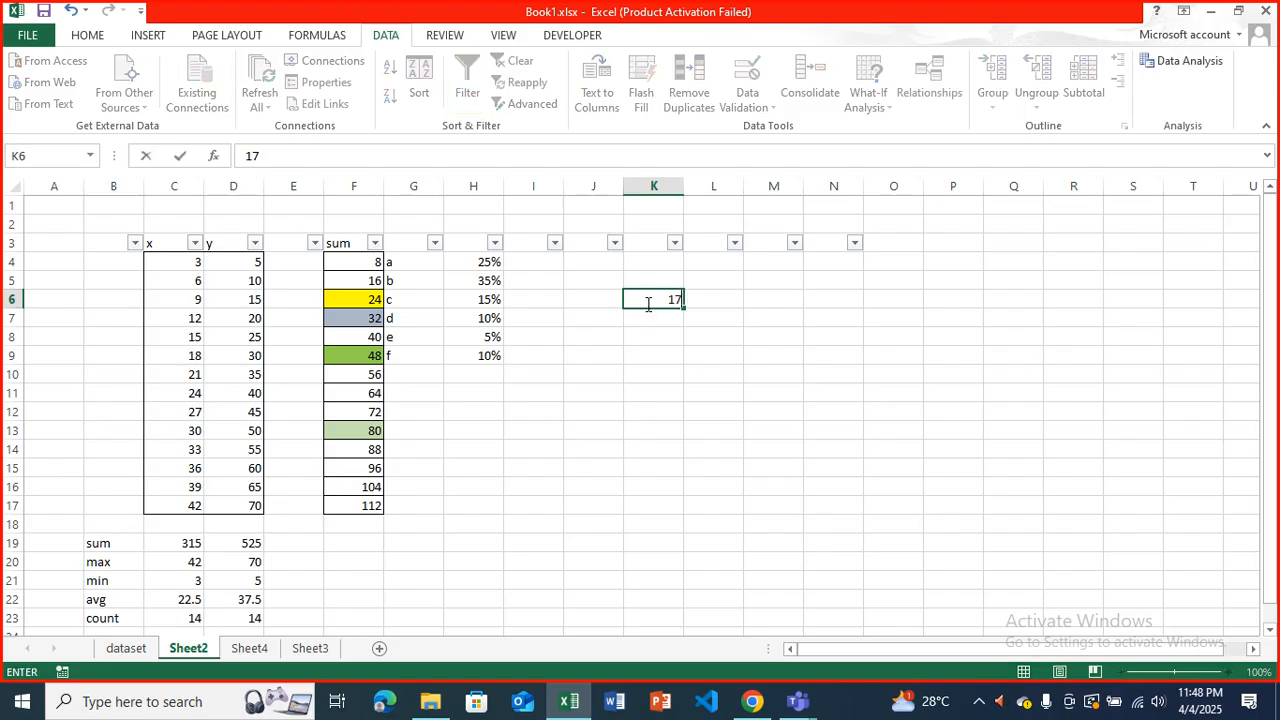
key("Return")
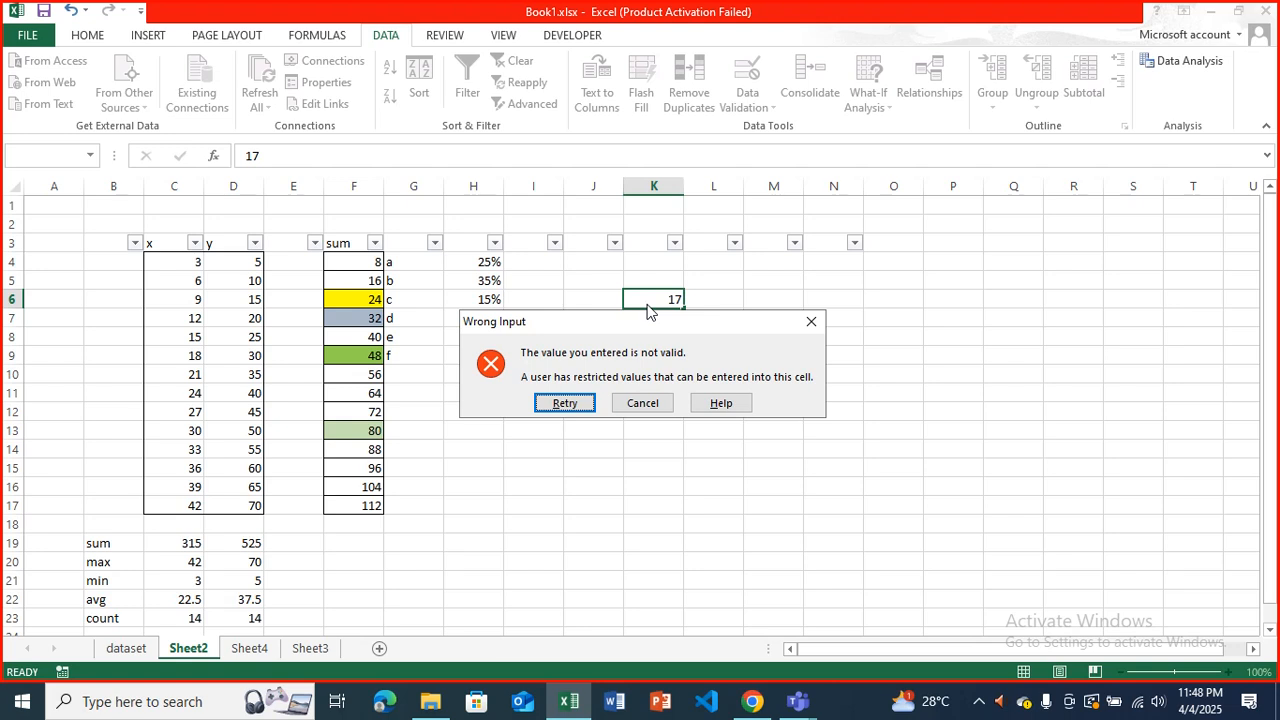
key("Return")
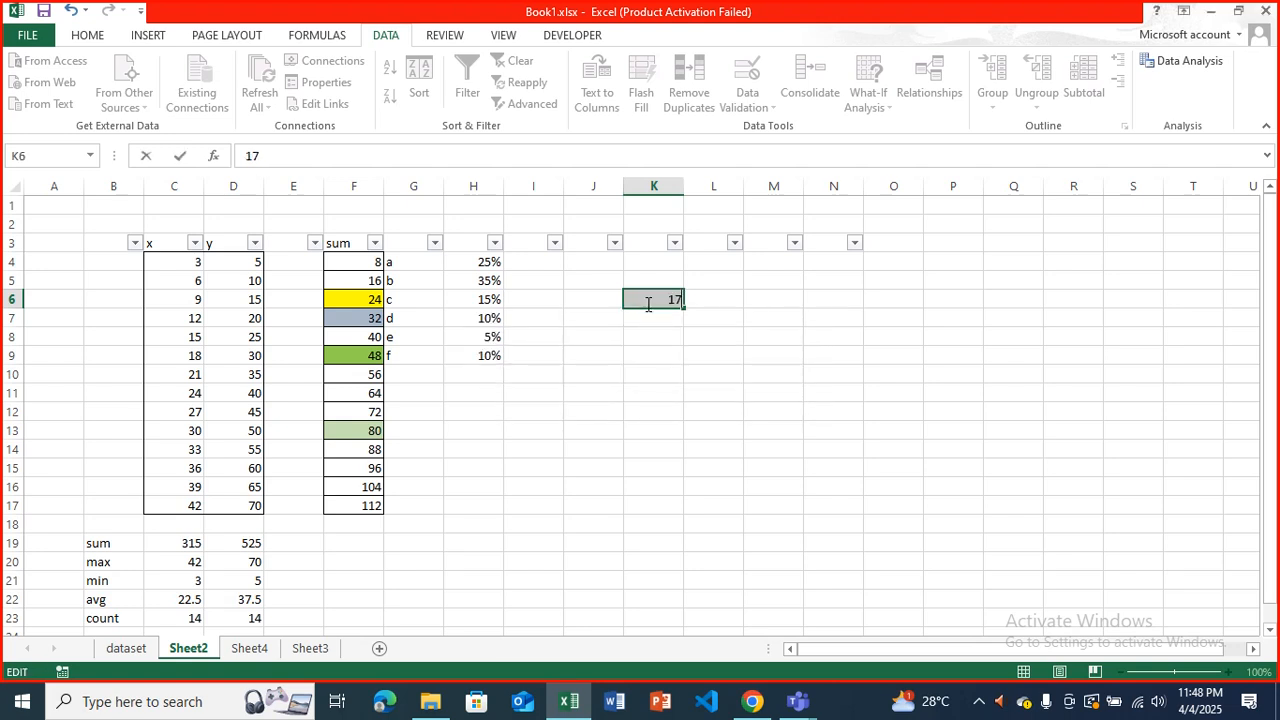
key("Return")
key("Return")
key("Return")
key("Return")
key("Return")
key("Return")
key("Return")
key("Return")
key("Return")
key("Return")
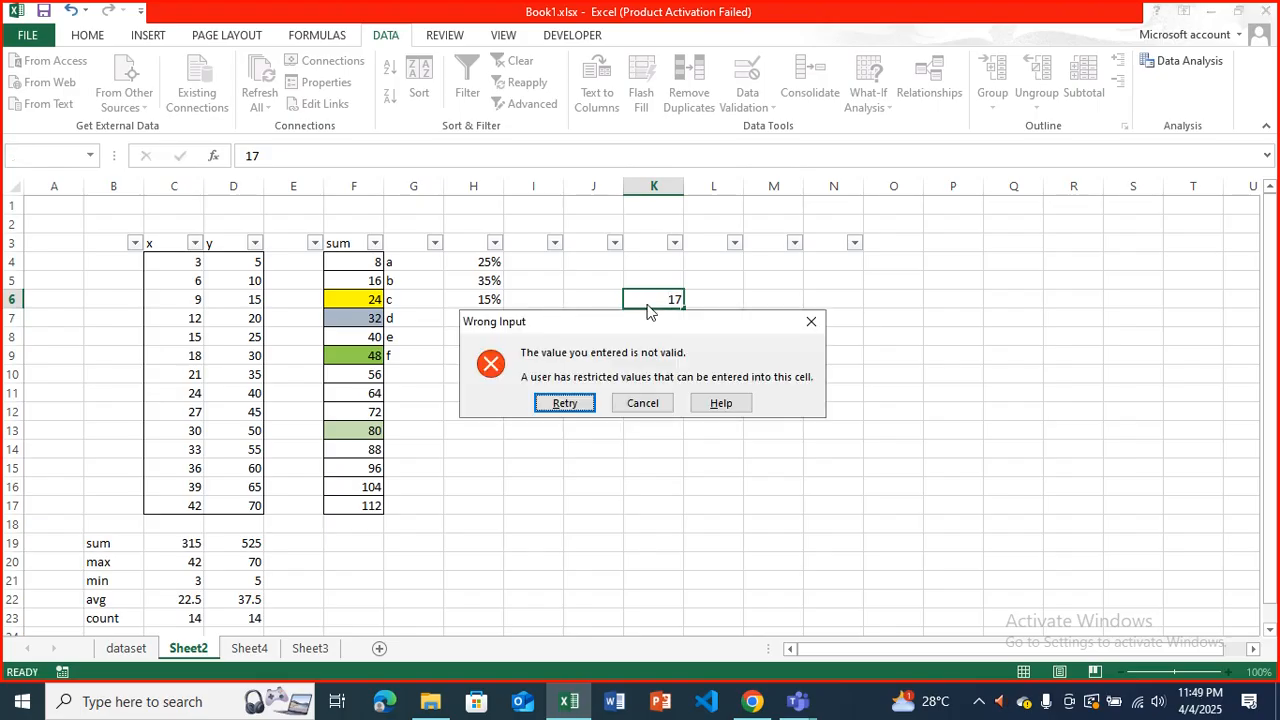
key("Return")
left_click(655, 403)
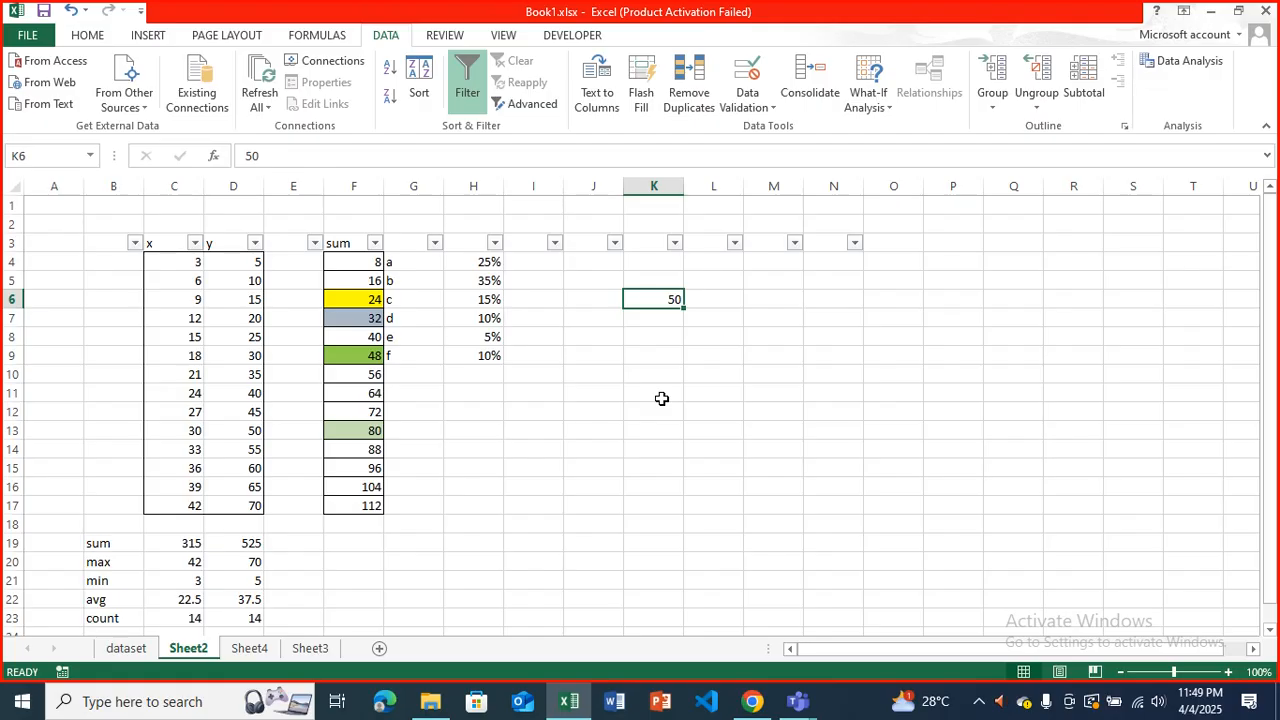
Change the error alert style of cell K6's data validation to Information.
left_click(740, 112)
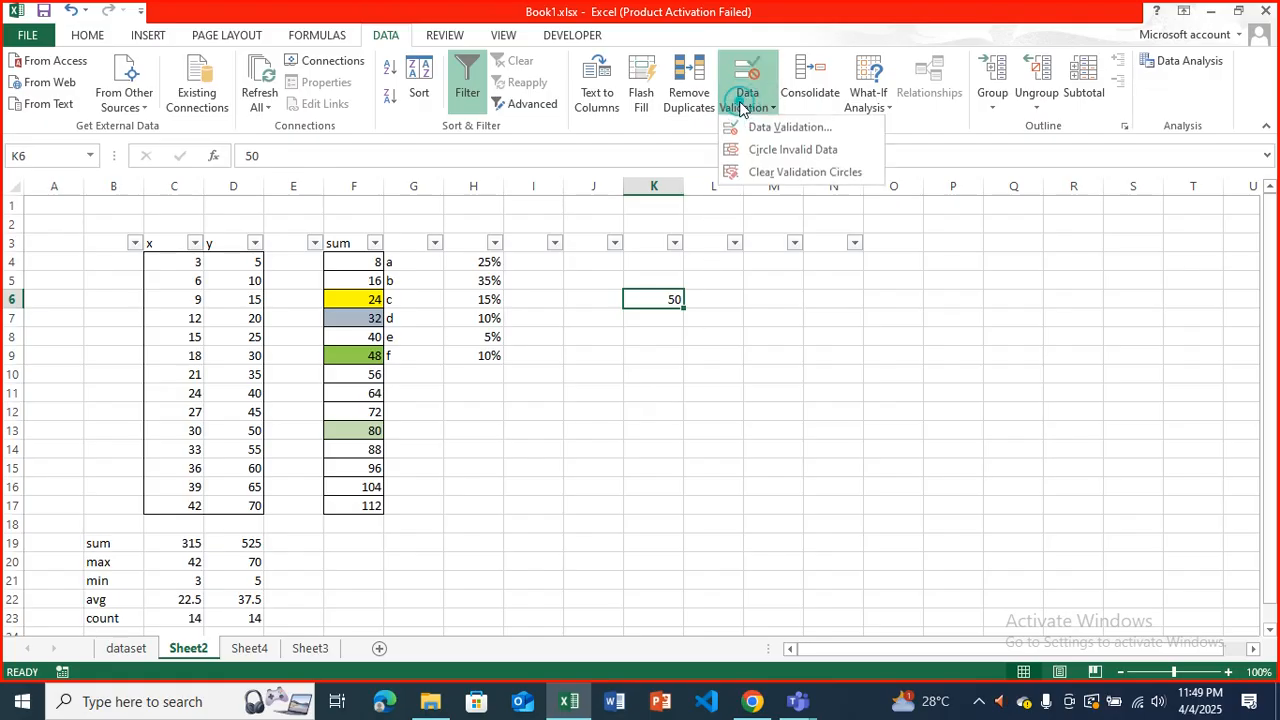
left_click(760, 128)
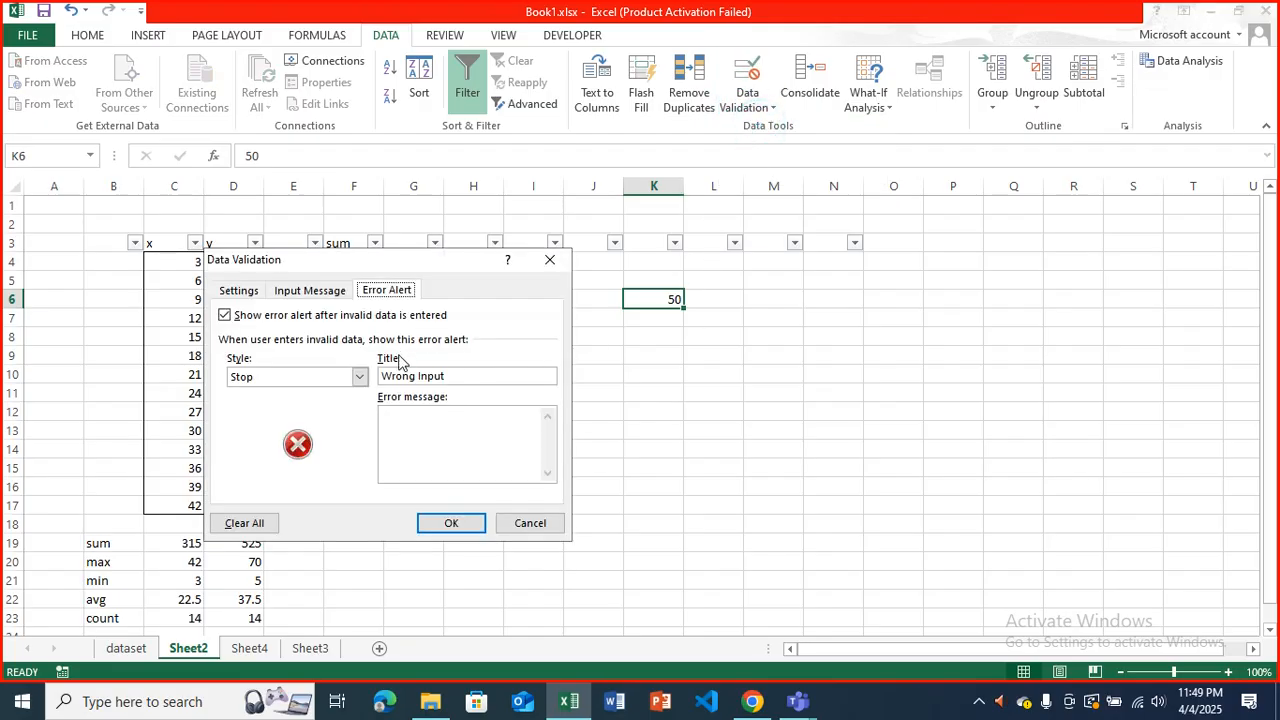
left_click(359, 376)
left_click(250, 405)
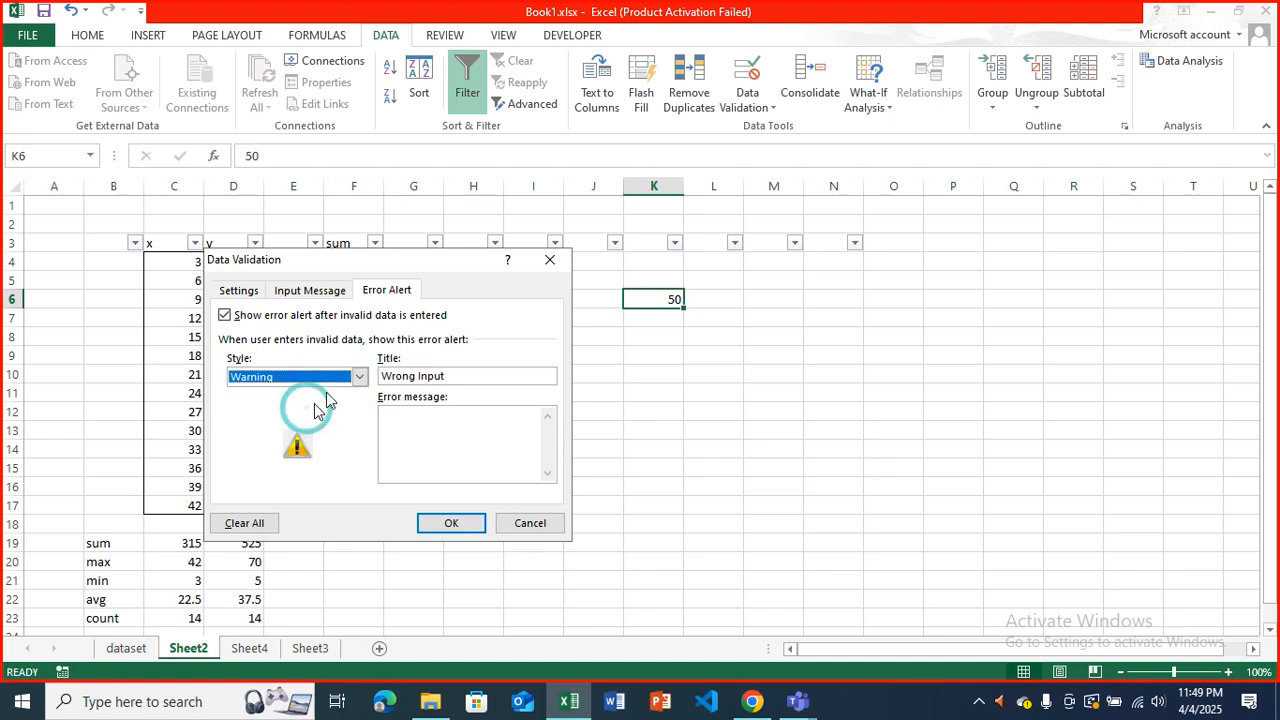
left_click(359, 376)
left_click(320, 407)
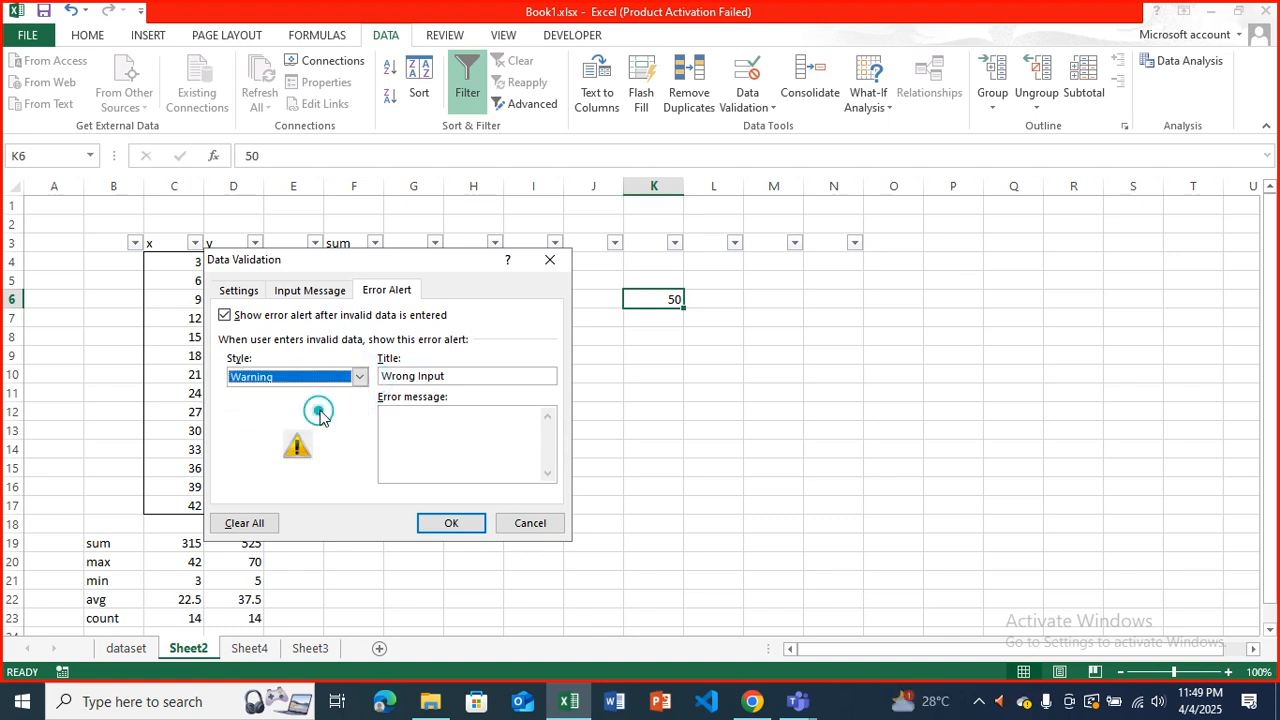
left_click(359, 376)
left_click(316, 418)
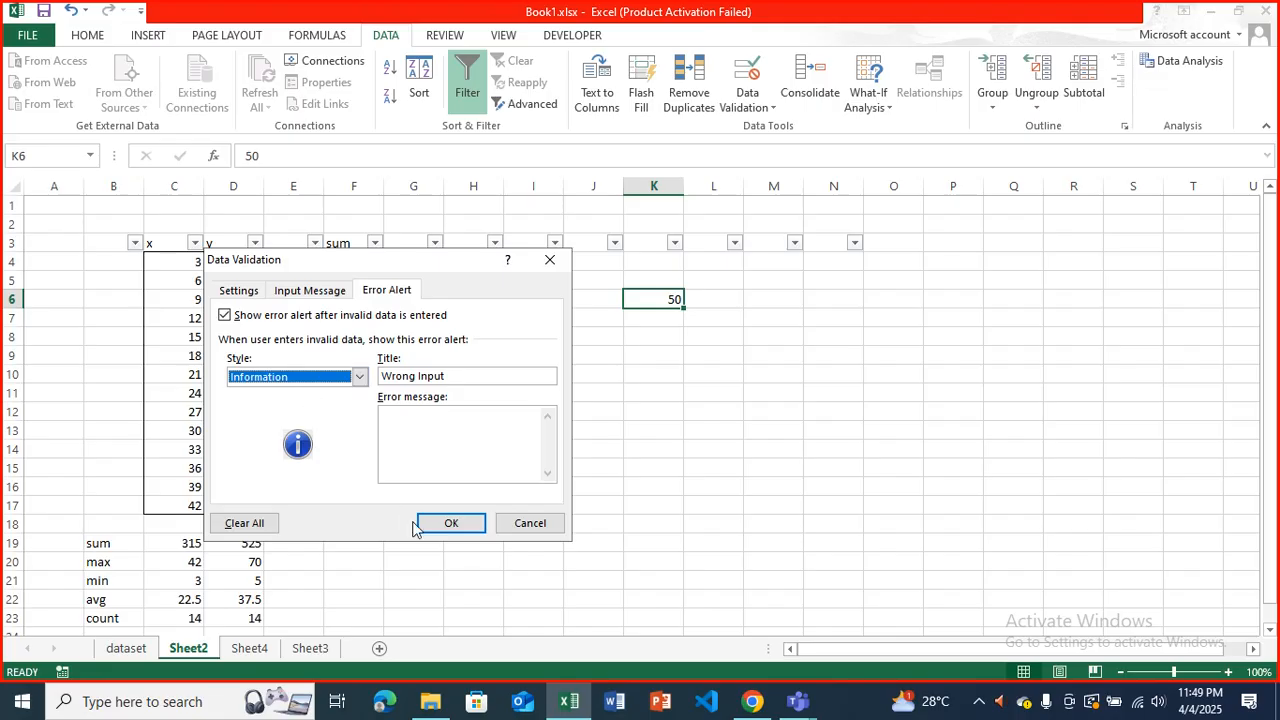
left_click(451, 523)
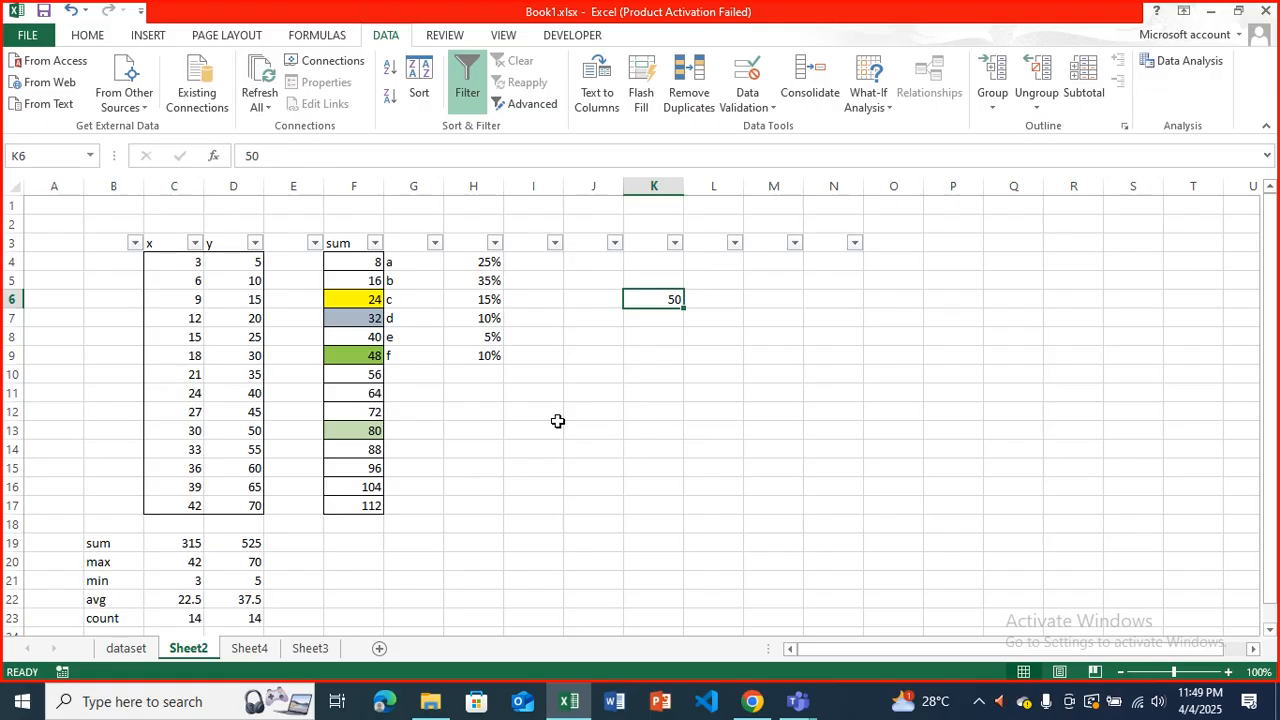
Start a data validation rule for cell K9 that allows only whole numbers.
left_click(690, 374)
left_click(659, 356)
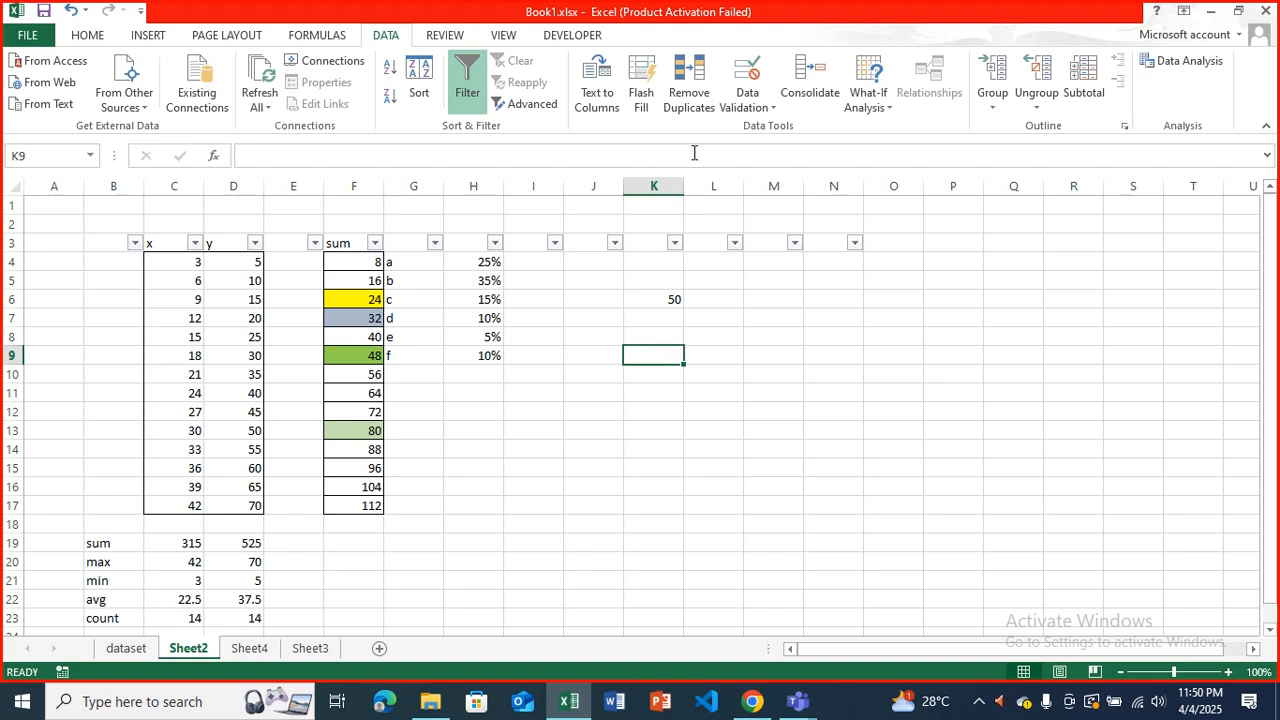
left_click(748, 104)
left_click(760, 127)
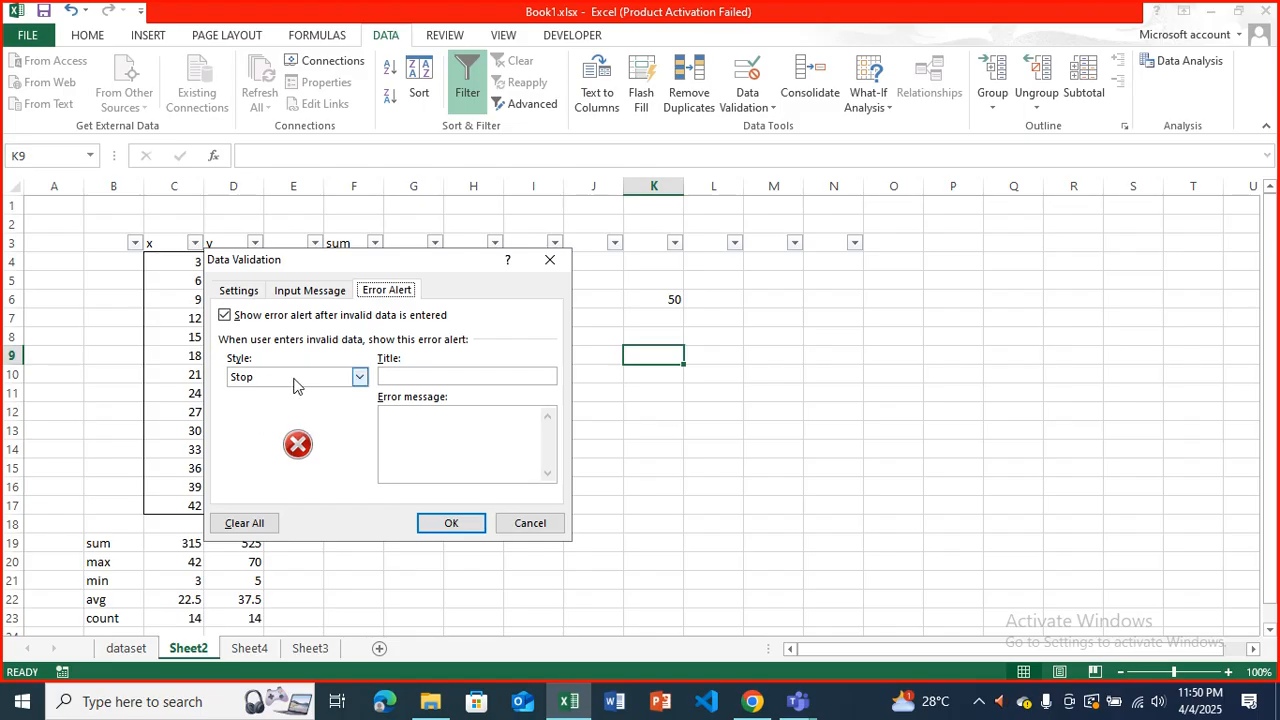
left_click(240, 290)
left_click(284, 352)
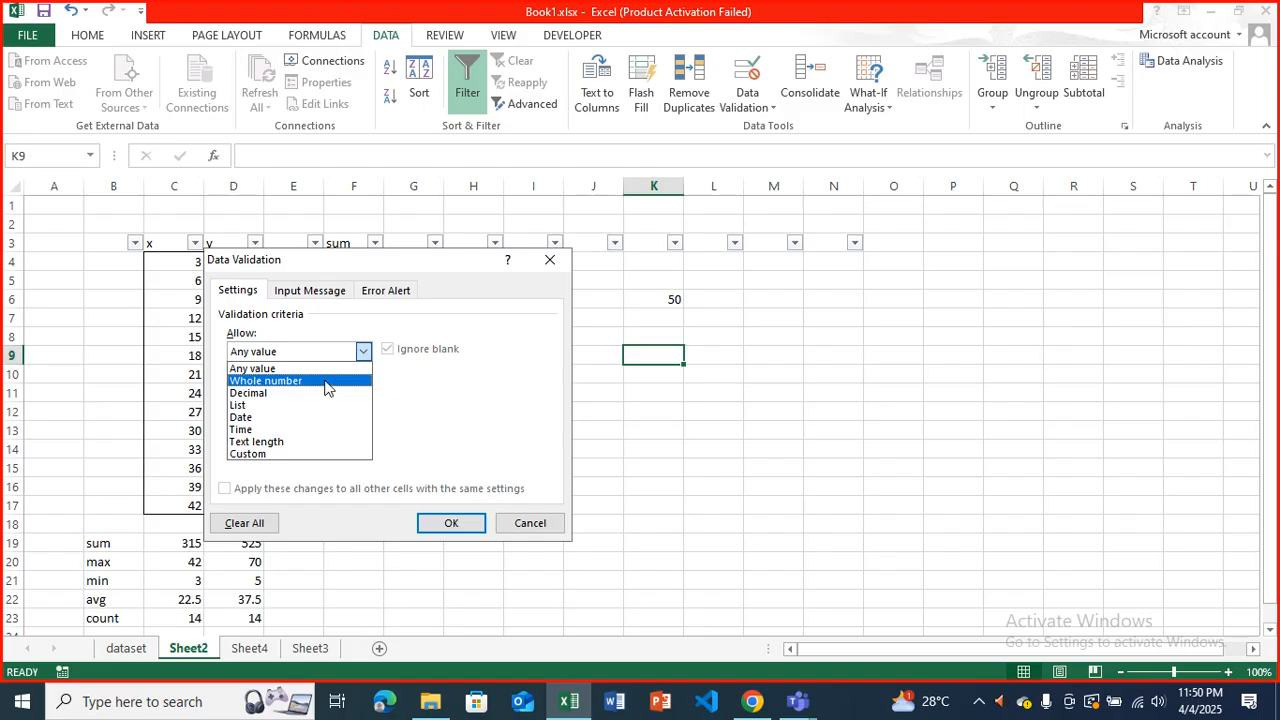
left_click(306, 380)
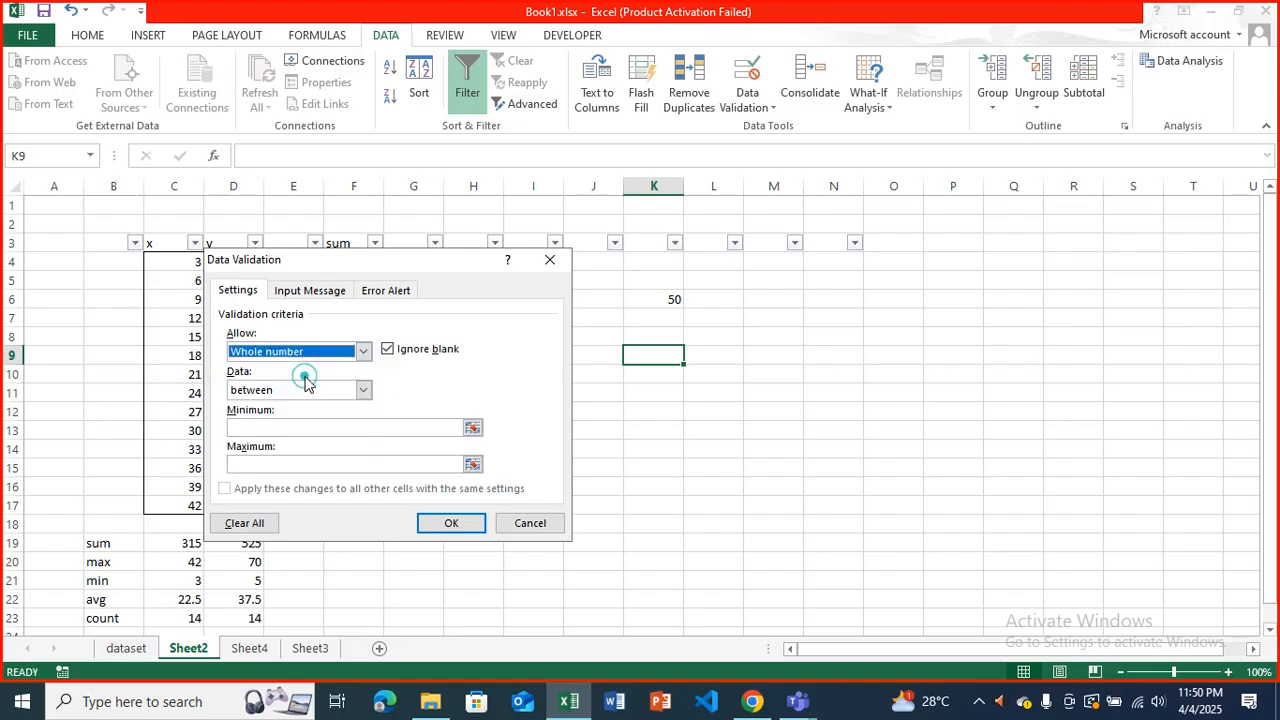
Set the rule's condition for cell K9 to equal to, with the value 50.
left_click(314, 391)
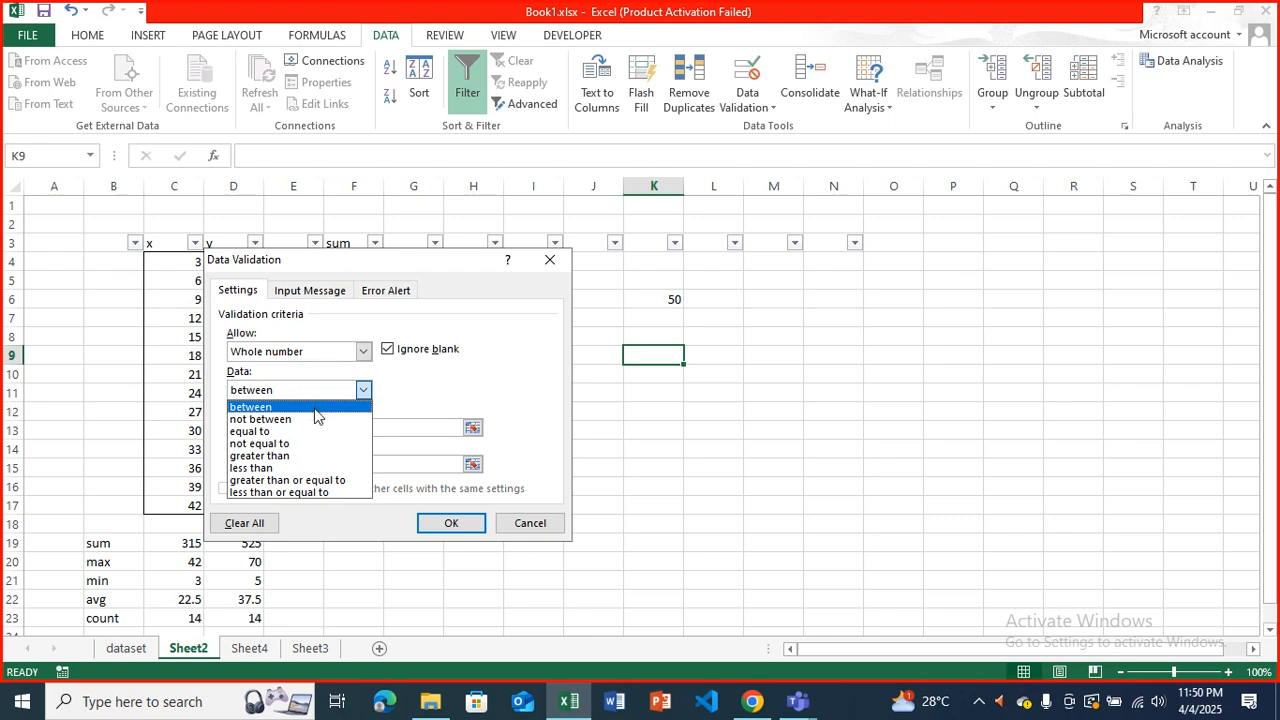
left_click(316, 431)
left_click(322, 390)
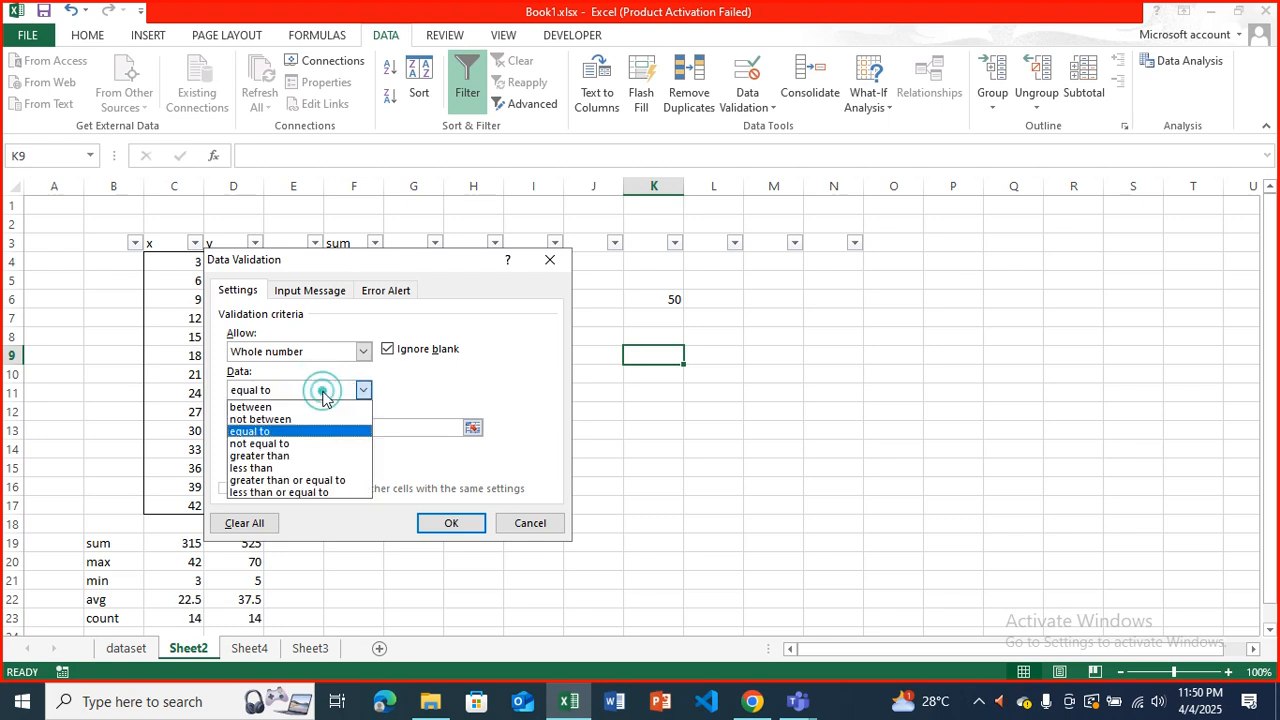
left_click(318, 407)
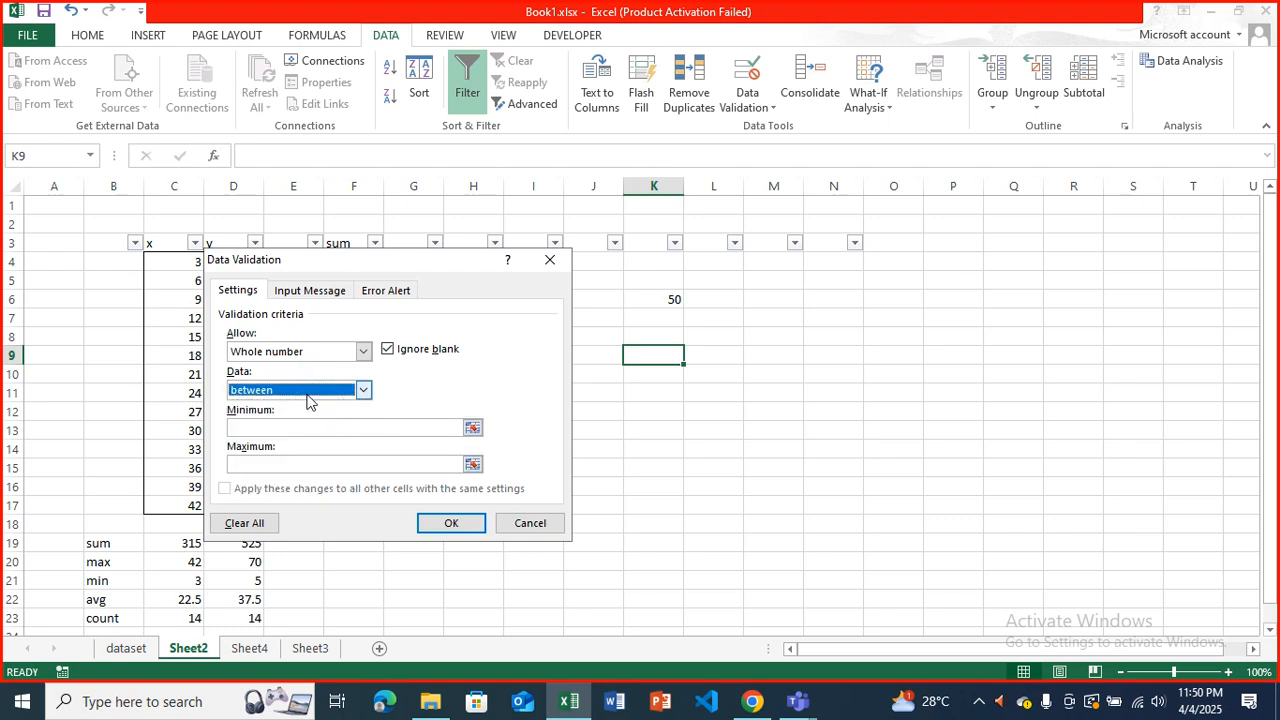
left_click(308, 392)
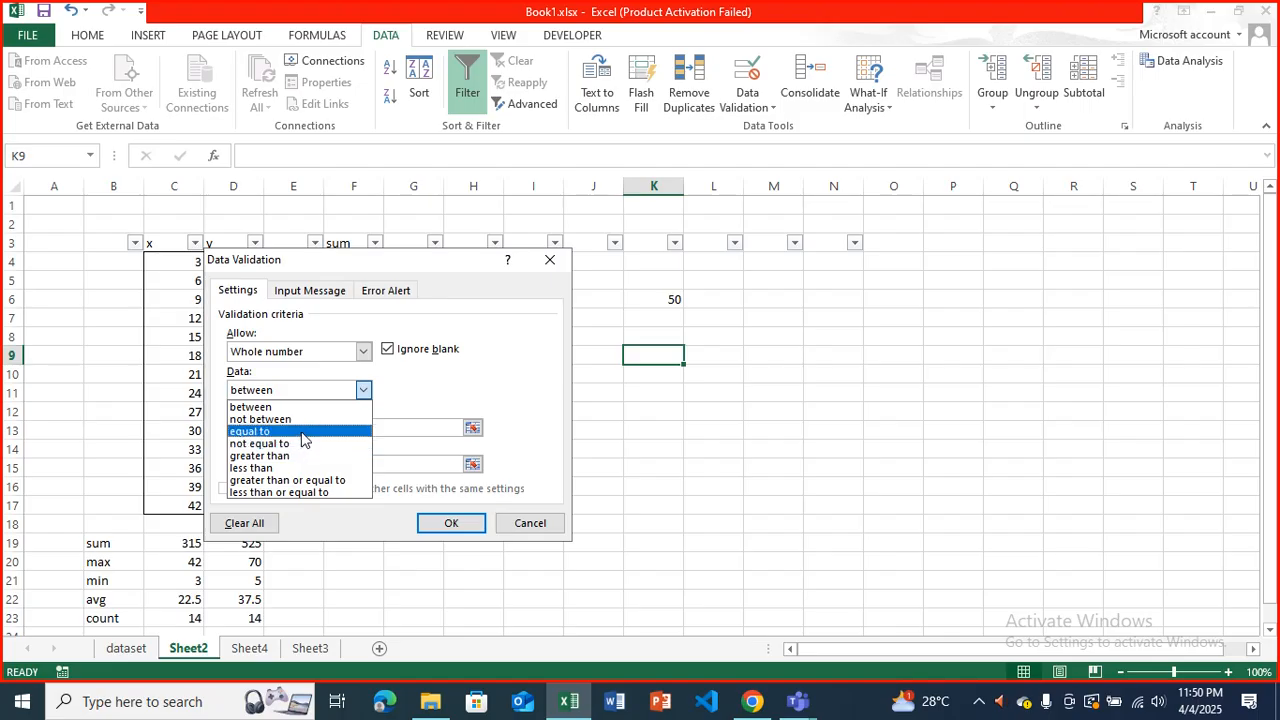
left_click(304, 431)
left_click(306, 427)
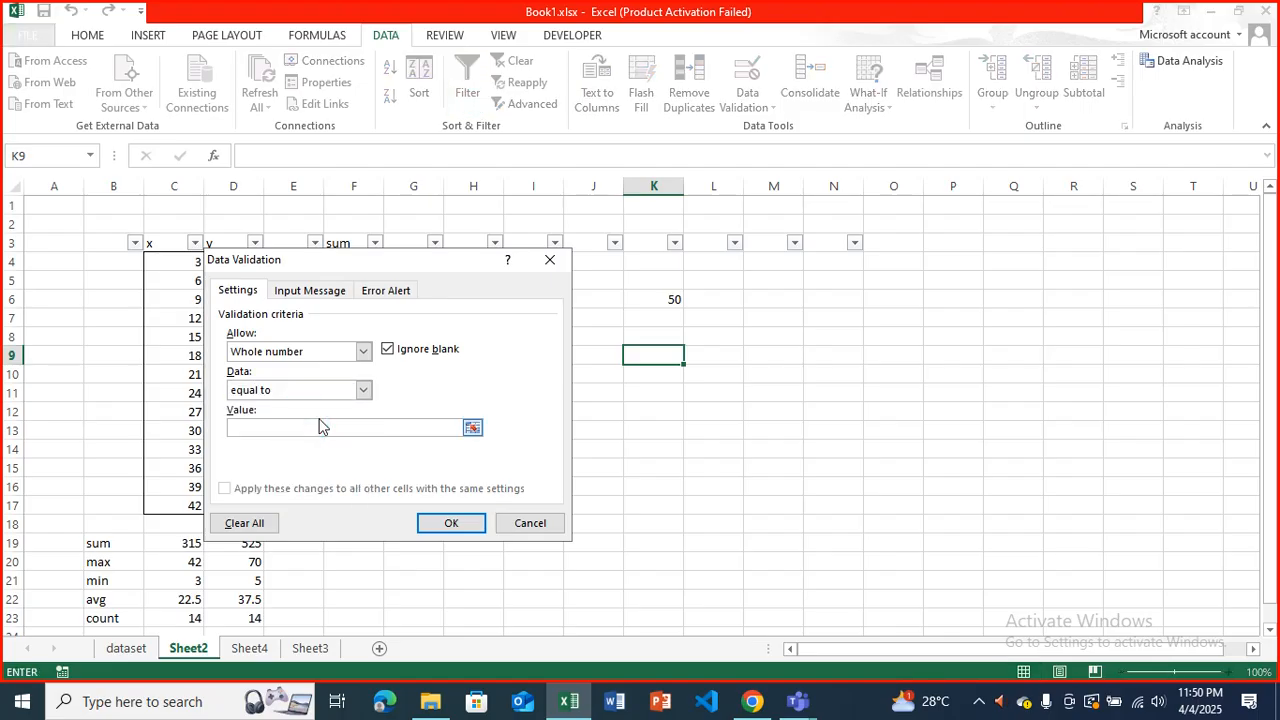
type("50")
Give cell K9's input message the title "enter 50".
left_click(310, 290)
left_click(318, 376)
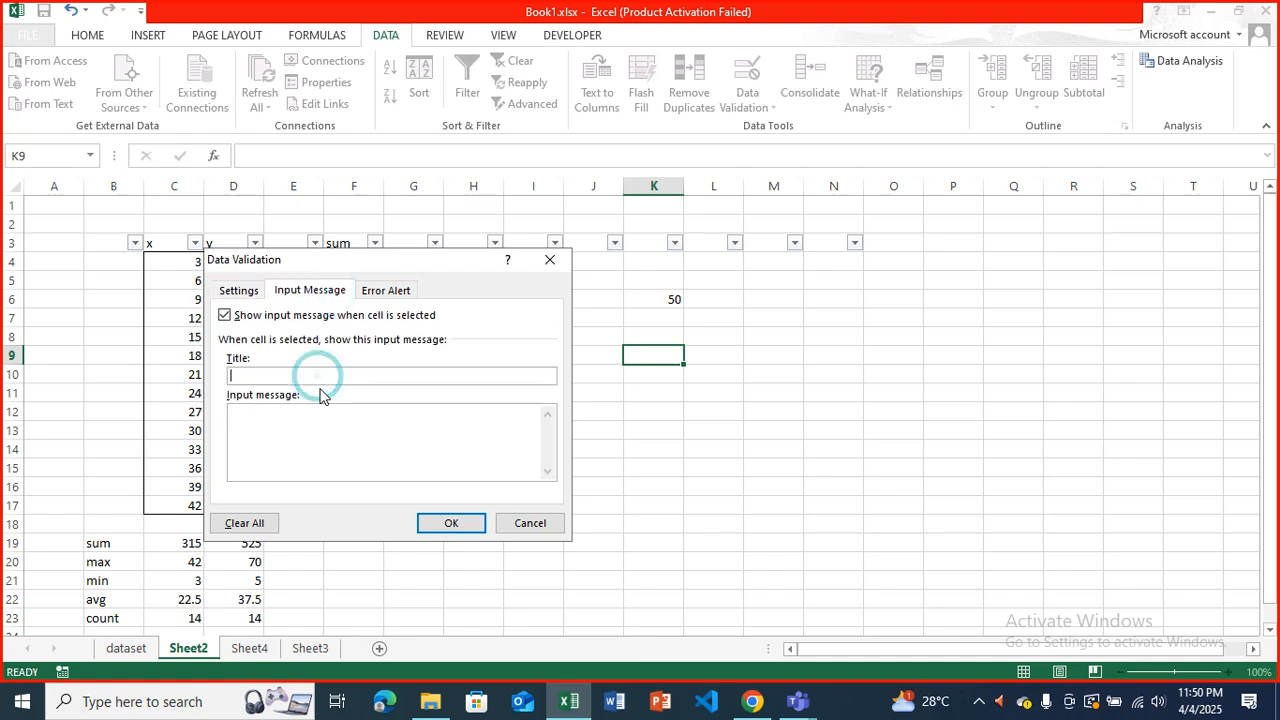
type("enter 50")
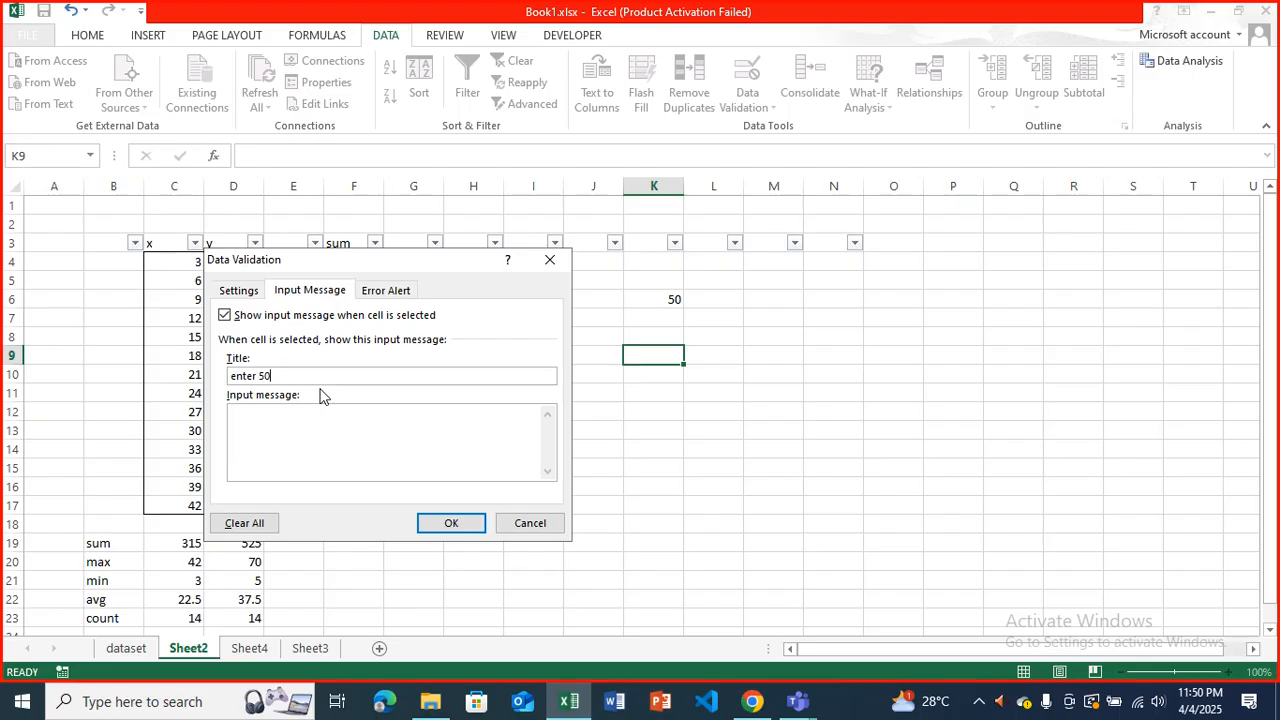
Give cell K9's error alert the title "wrong value" and apply the validation.
left_click(386, 290)
left_click(433, 375)
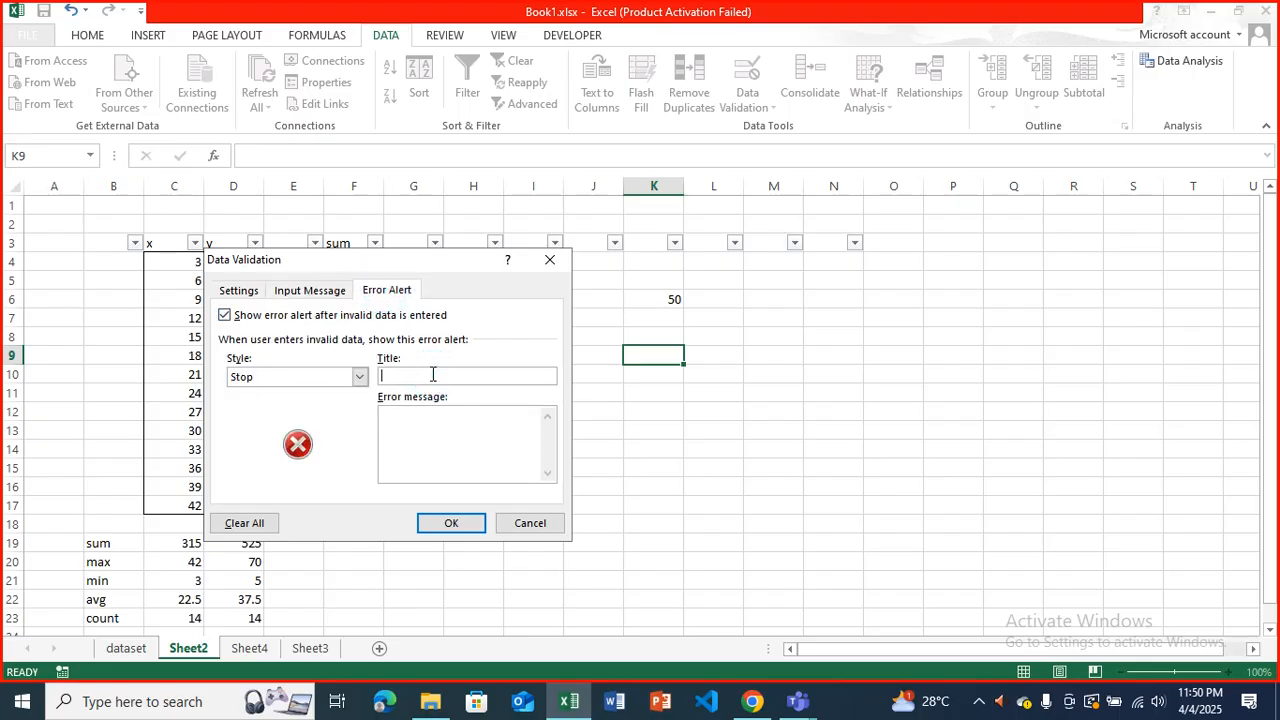
type("wrong value")
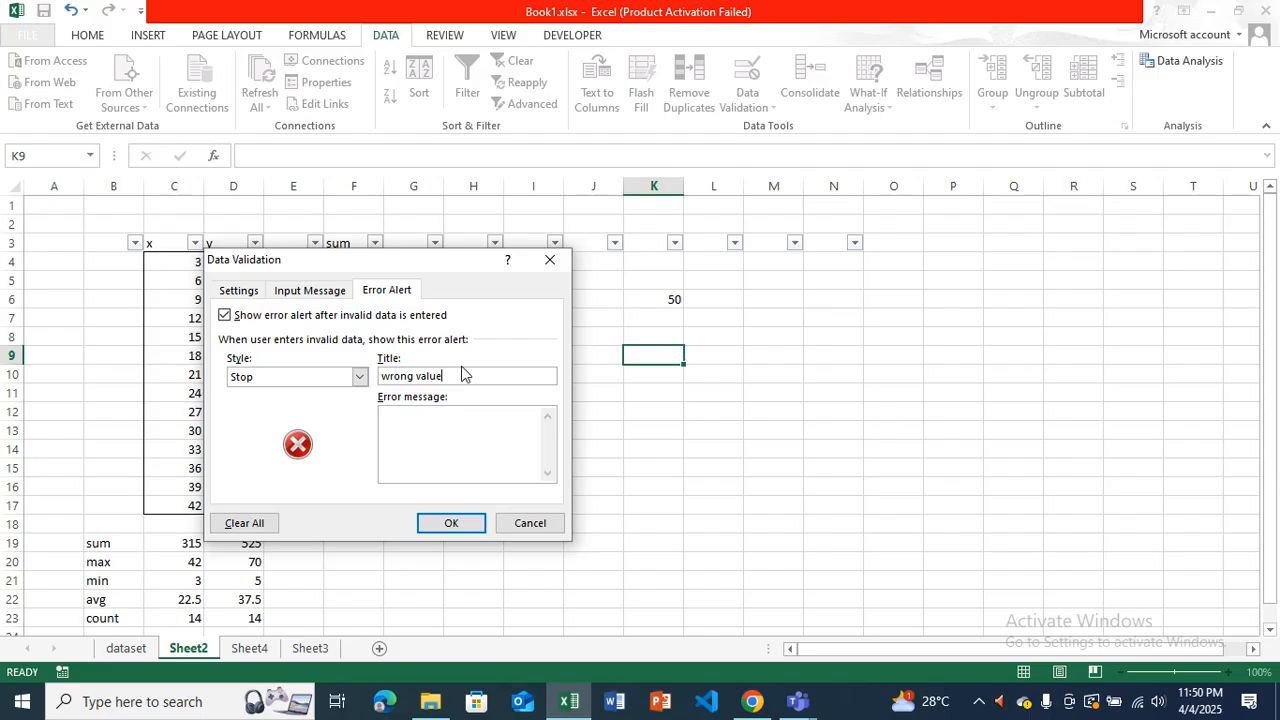
left_click(457, 523)
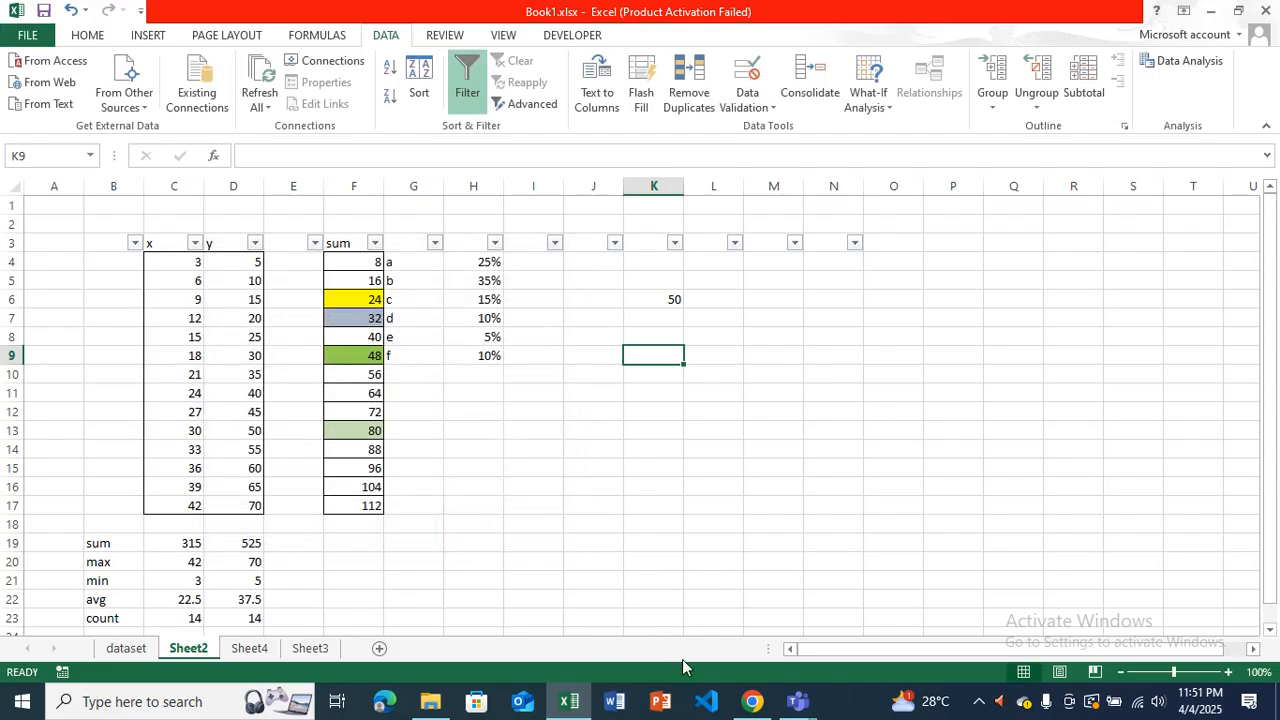
Switch to Microsoft Teams and join the "MS EXCEL Training by Vutors" meeting from the calendar.
left_click(797, 701)
left_click(815, 640)
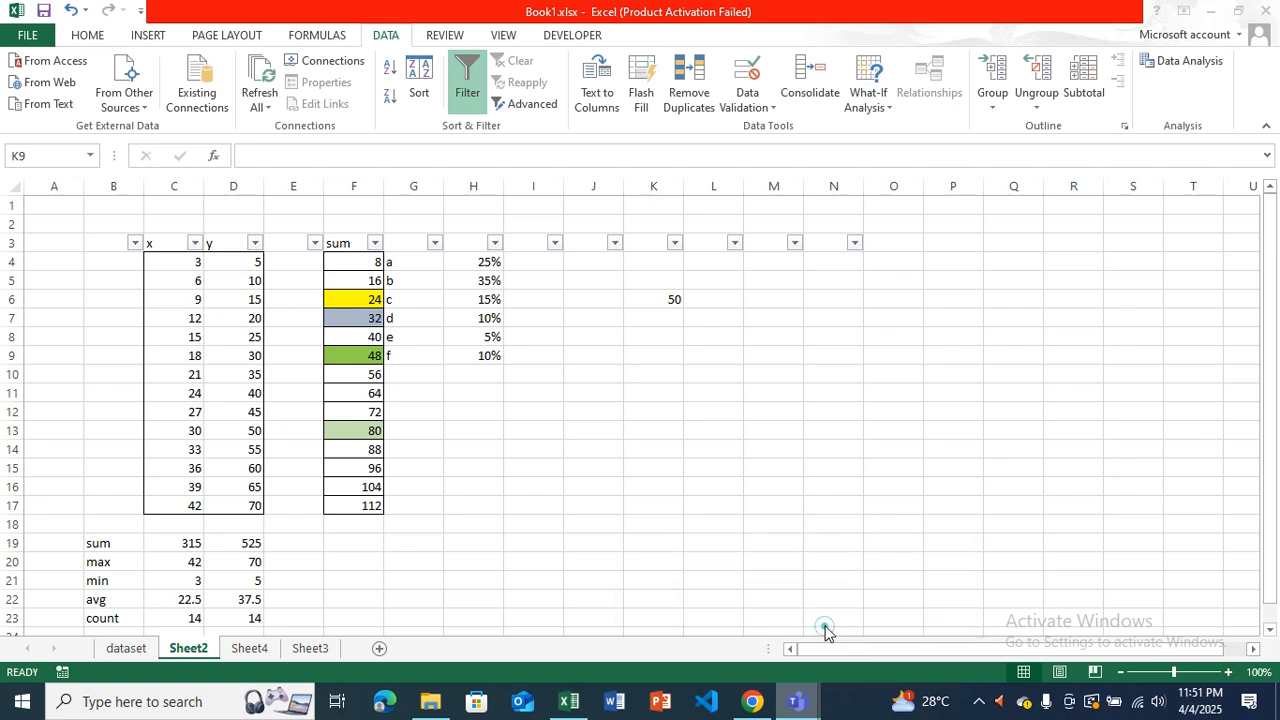
left_click(722, 482)
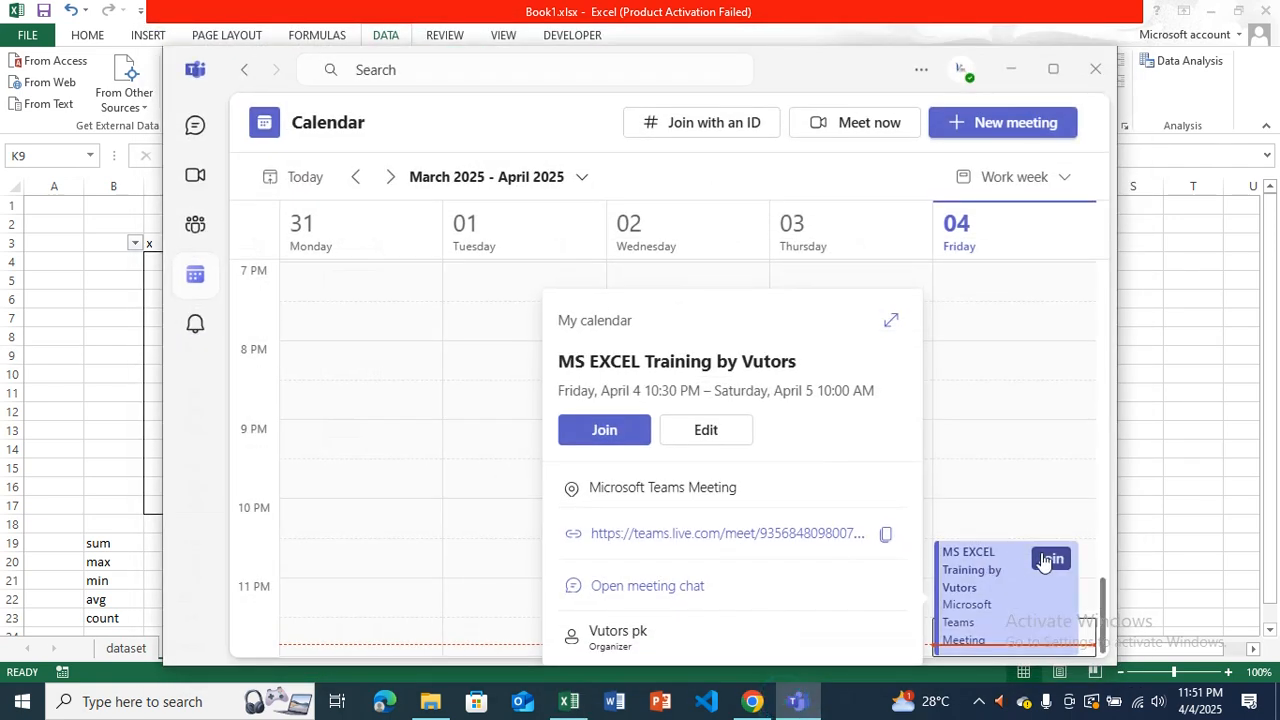
left_click(588, 440)
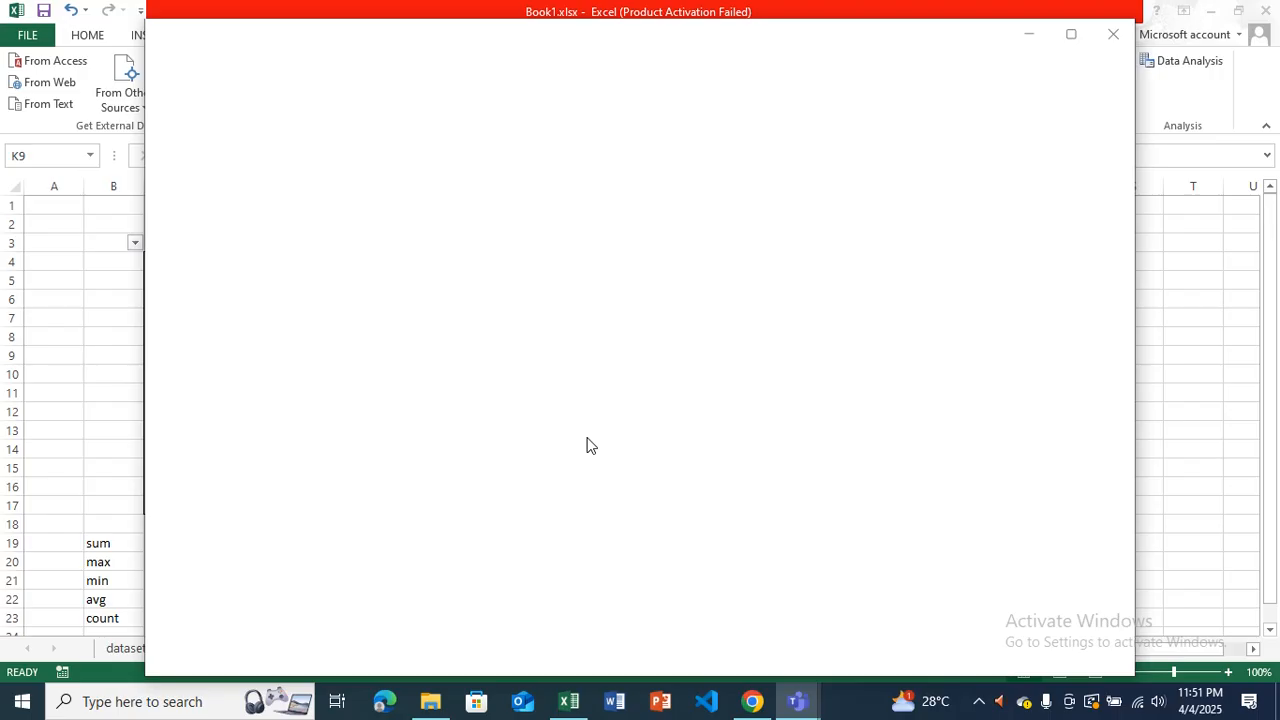
left_click(1050, 607)
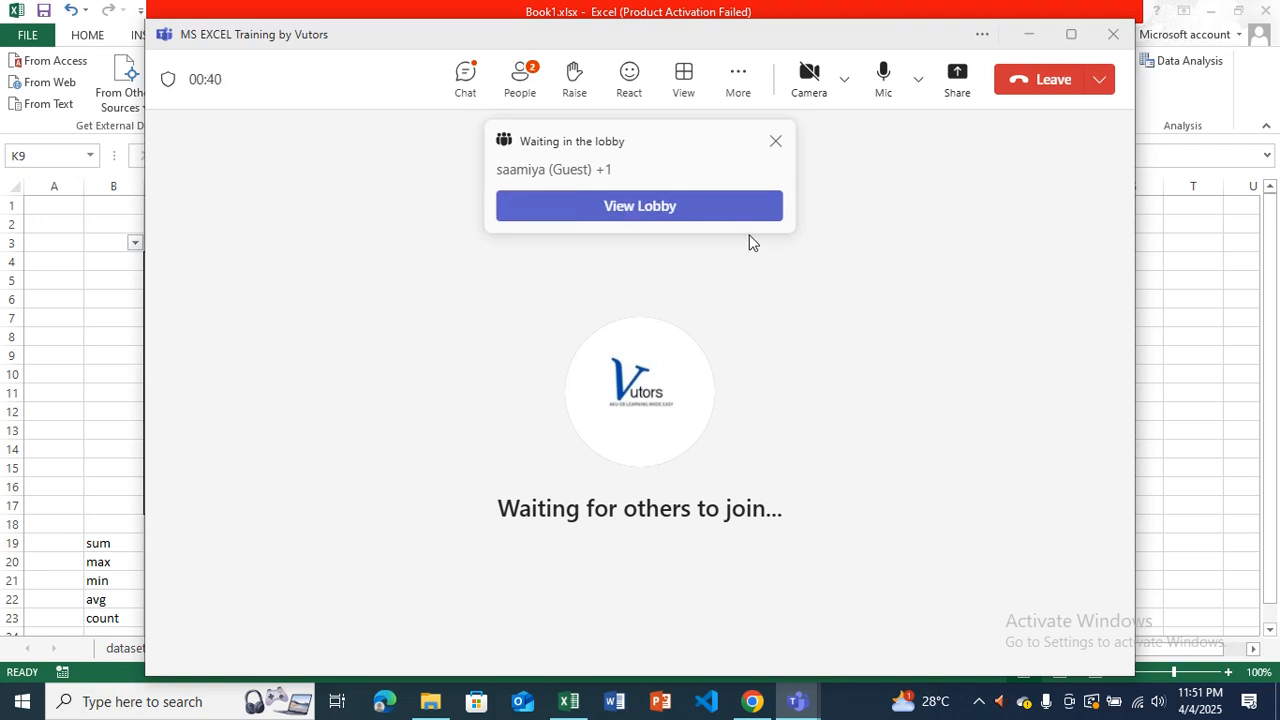
Admit the guests waiting in the meeting lobby and dismiss the notice about the group meeting.
left_click(679, 216)
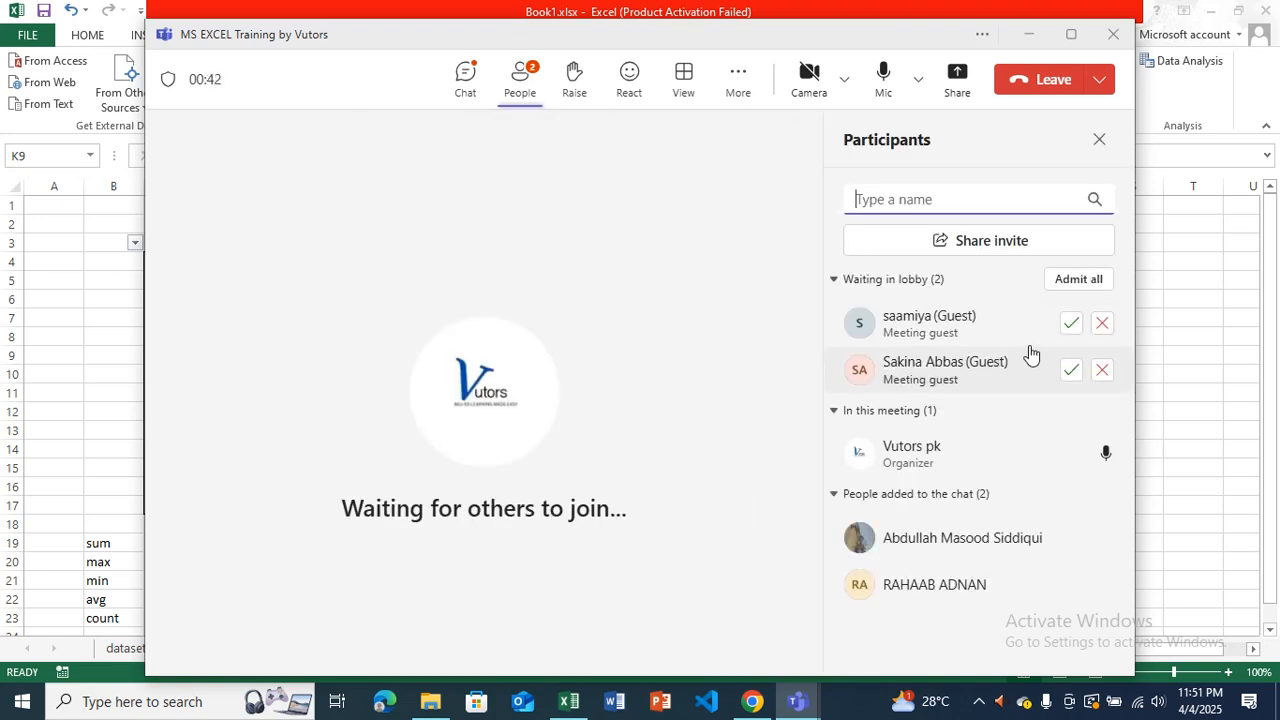
left_click(1071, 324)
left_click(1071, 369)
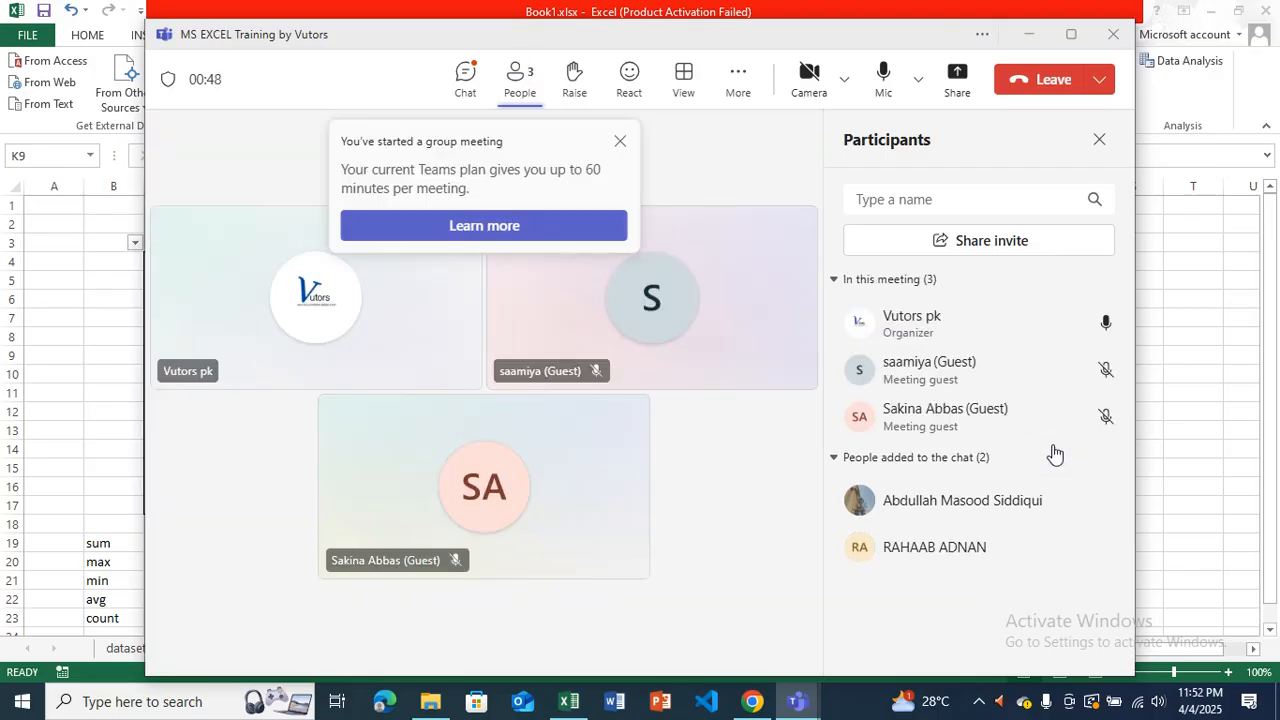
left_click(620, 146)
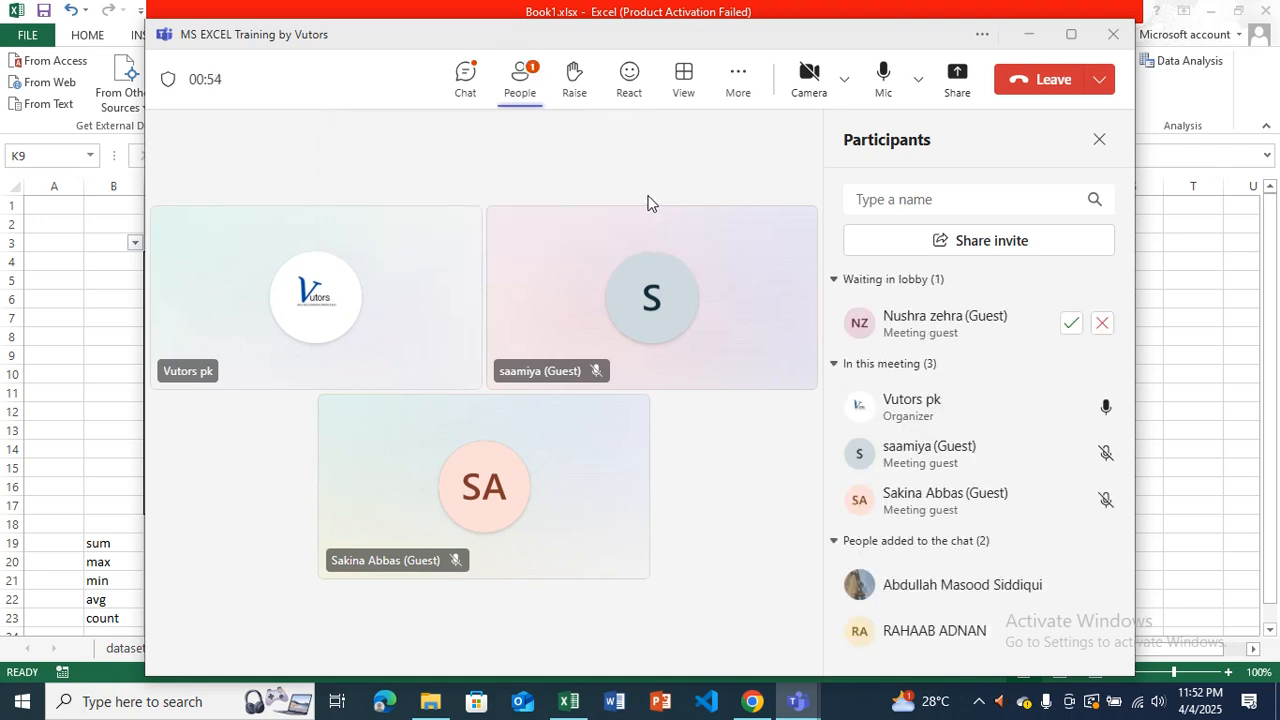
left_click(1072, 324)
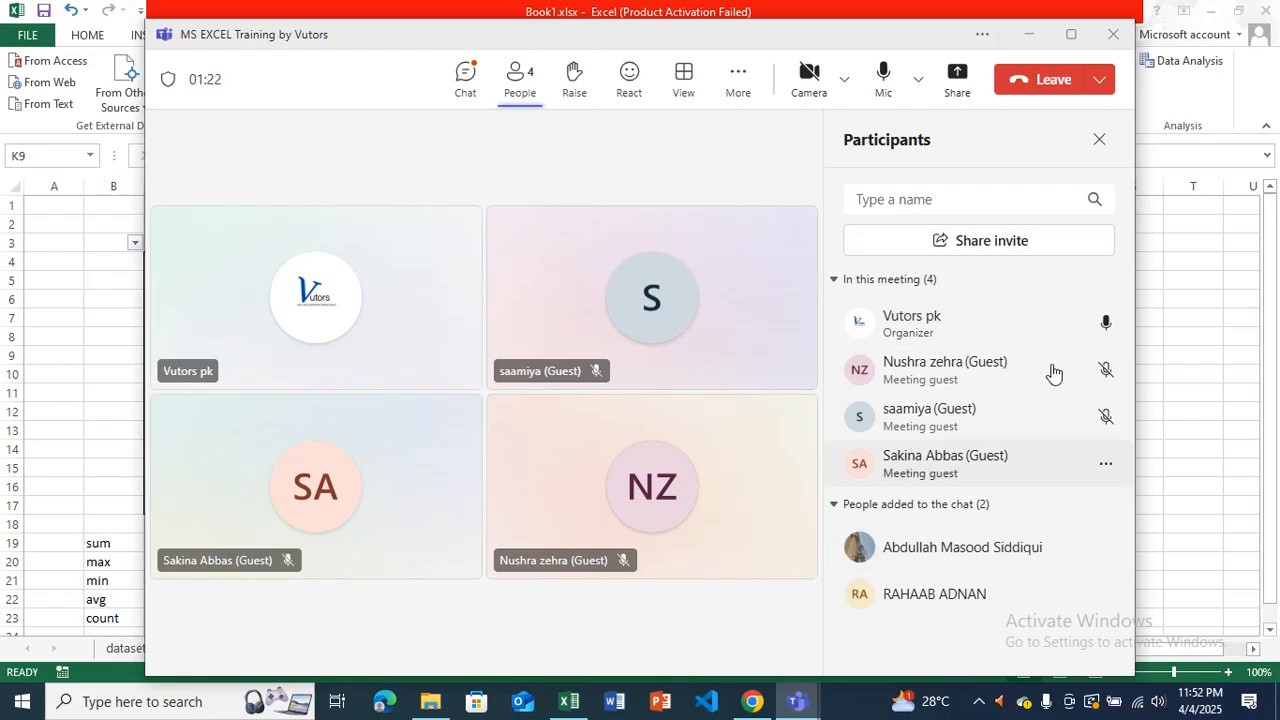
Share the Book1.xlsx Excel window in the Teams meeting.
left_click(958, 80)
left_click(898, 352)
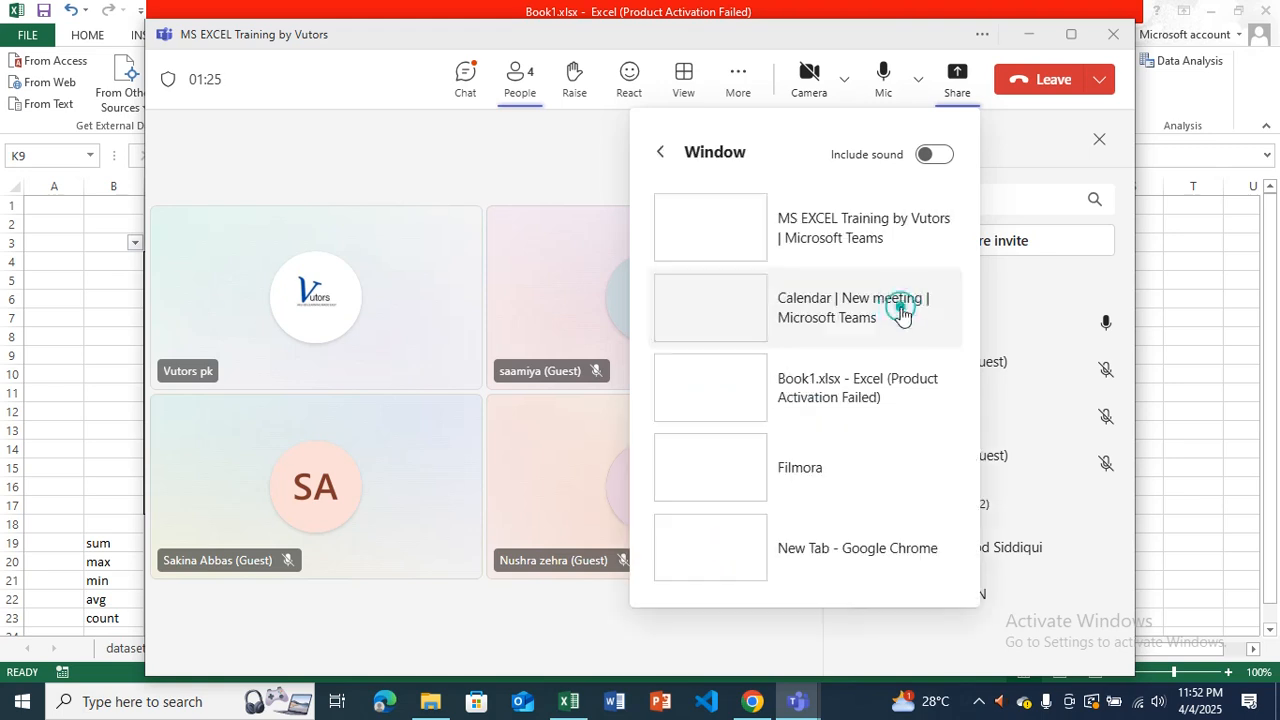
left_click(854, 374)
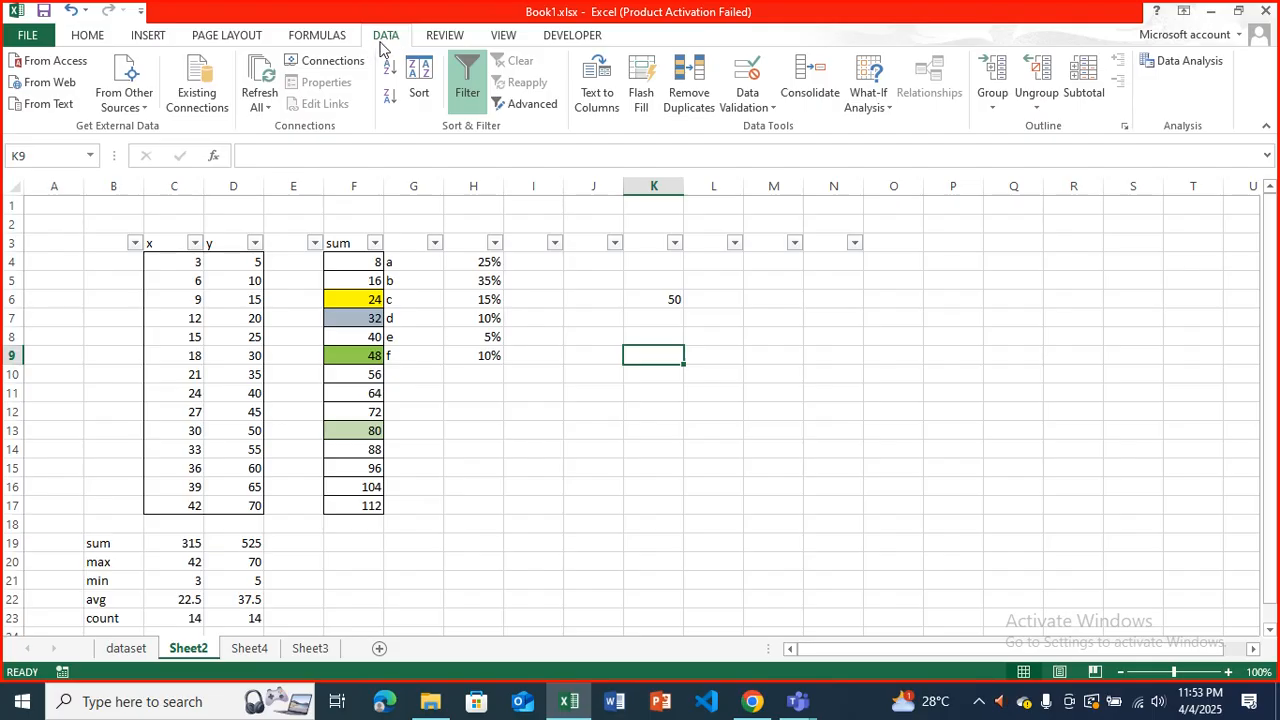
Review cell K9's data validation criteria, input message and error alert, keeping whole number equal to 50.
left_click(762, 80)
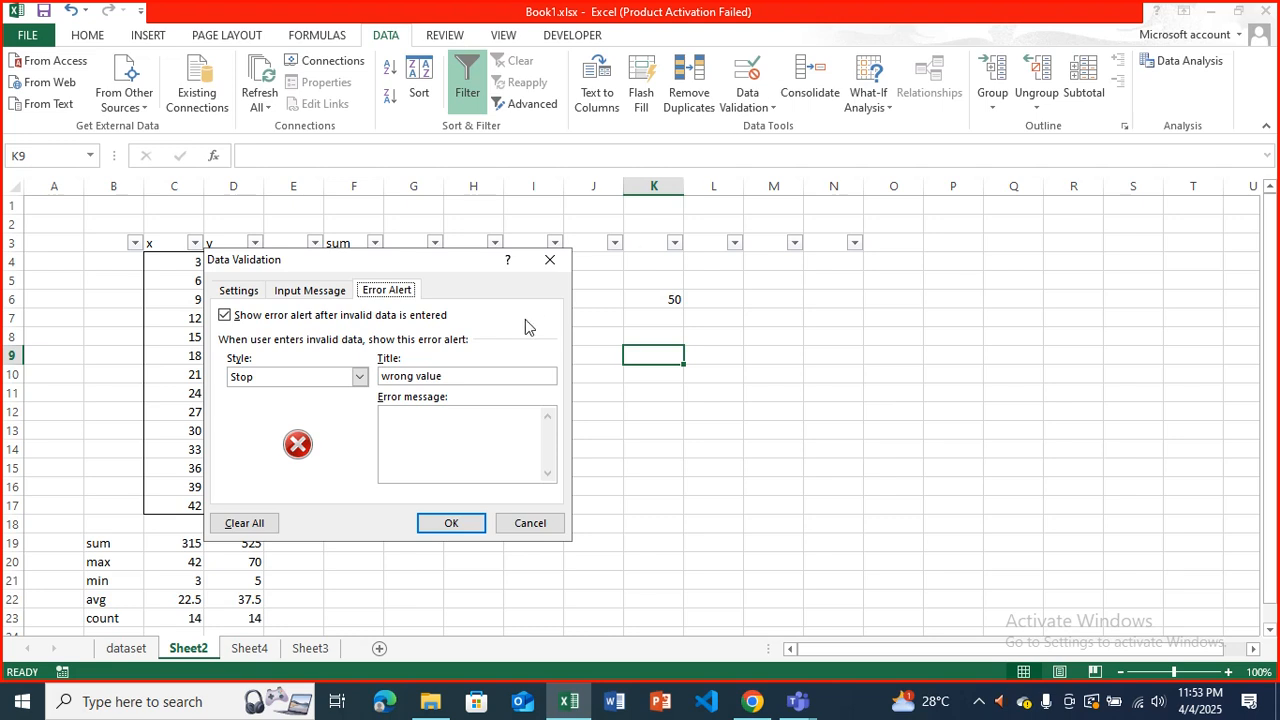
left_click(245, 298)
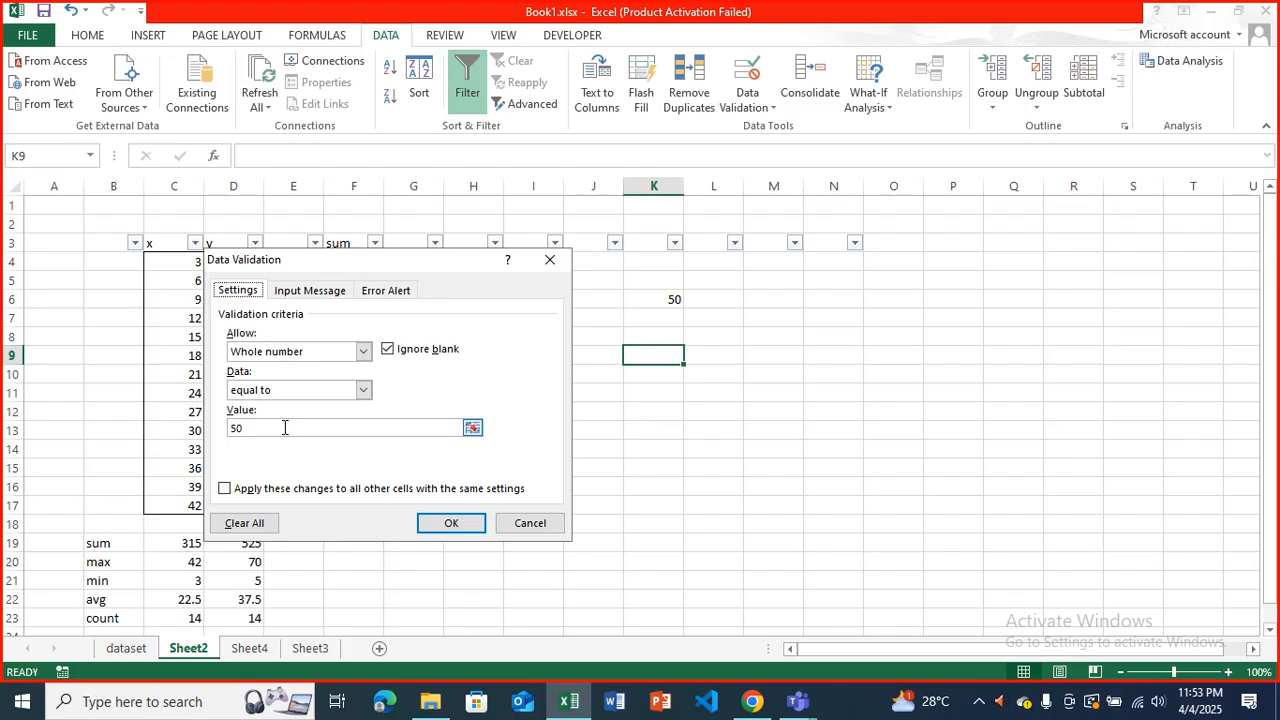
left_click(362, 352)
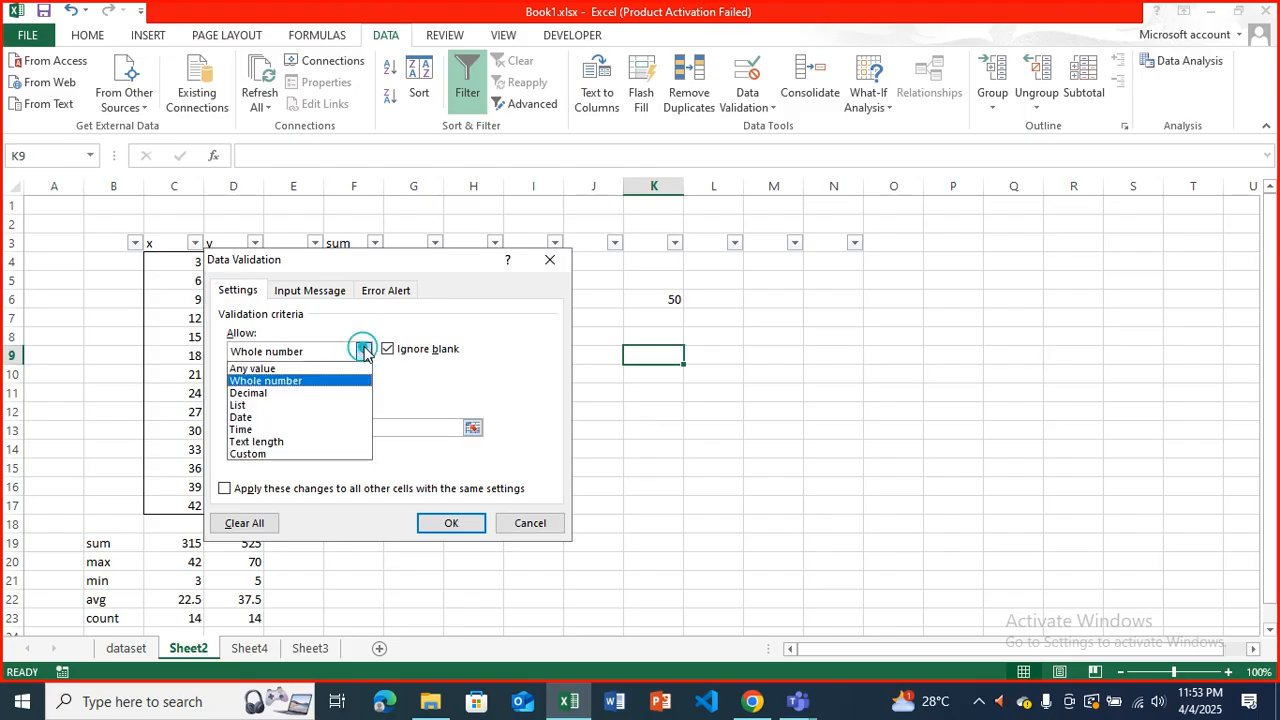
left_click(322, 382)
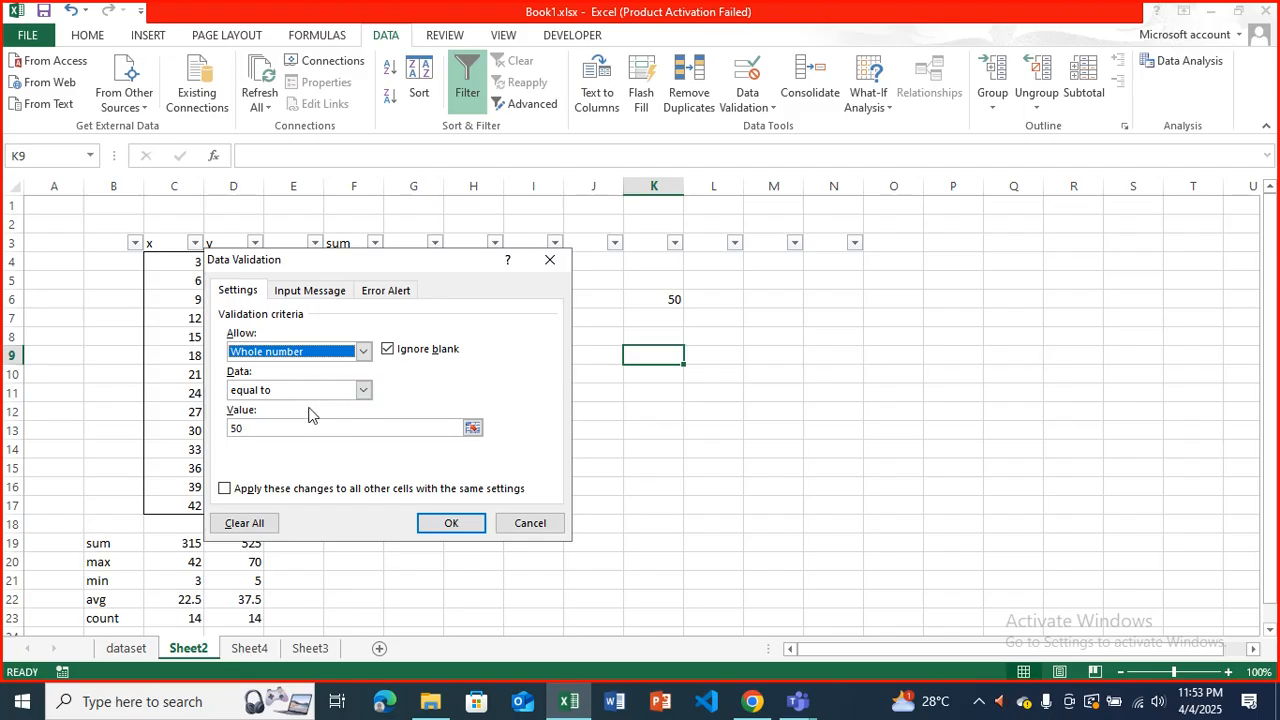
left_click(291, 432)
left_click(290, 432)
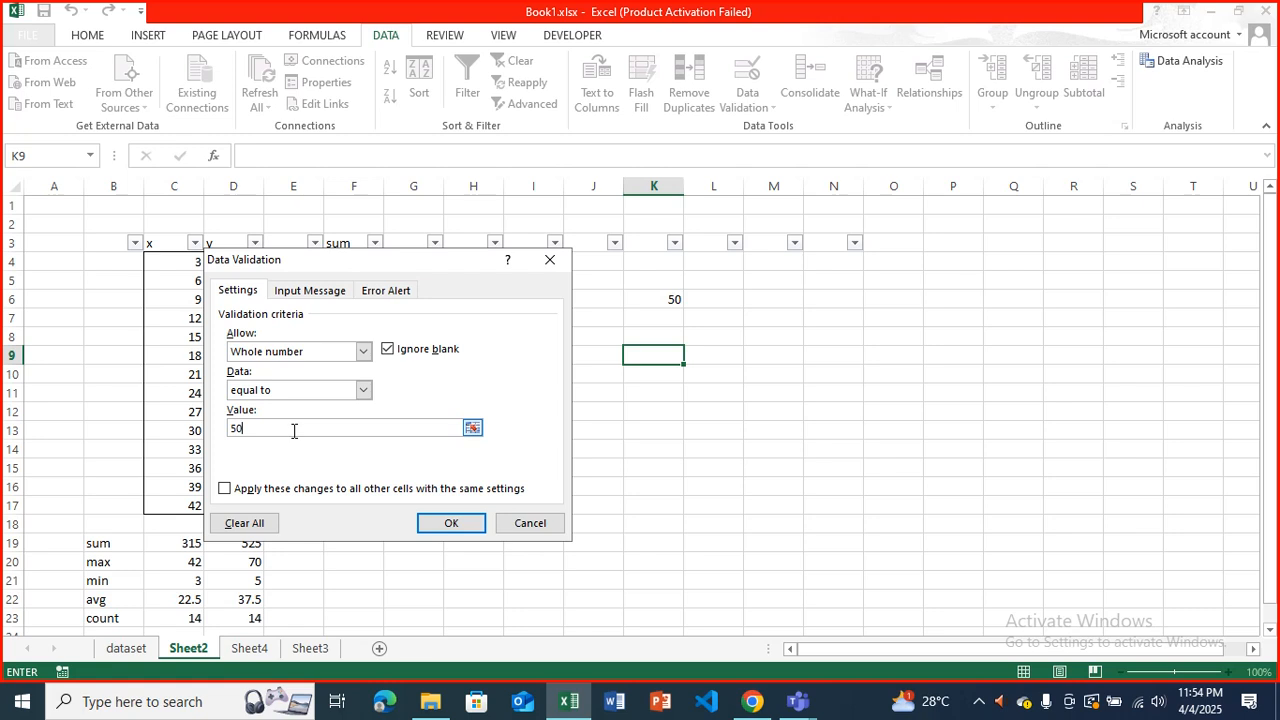
left_click(310, 290)
left_click(297, 377)
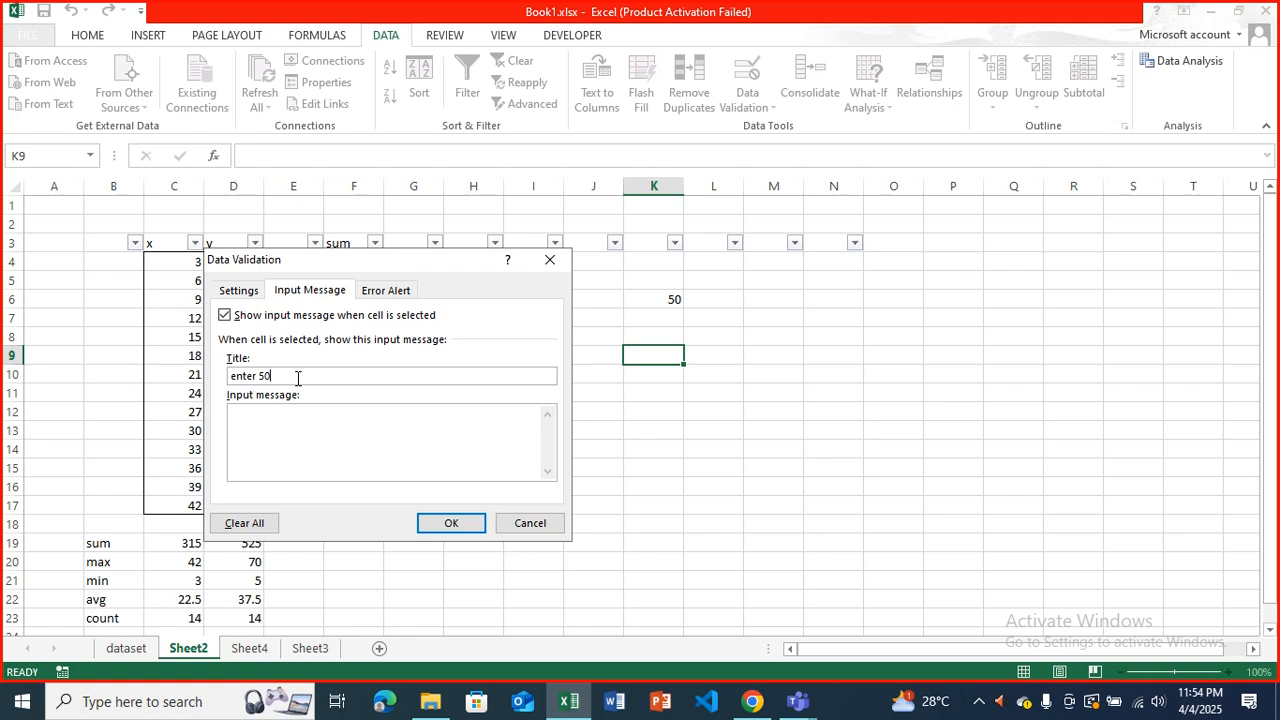
left_click(390, 289)
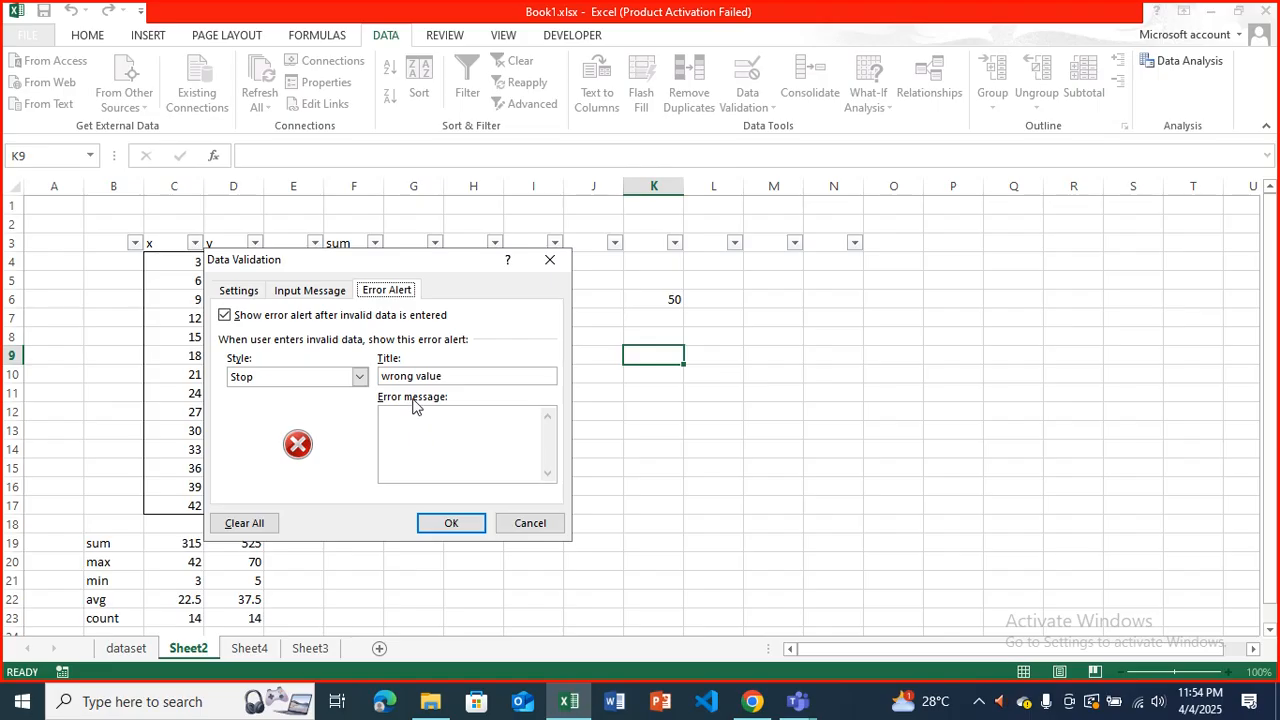
left_click(443, 520)
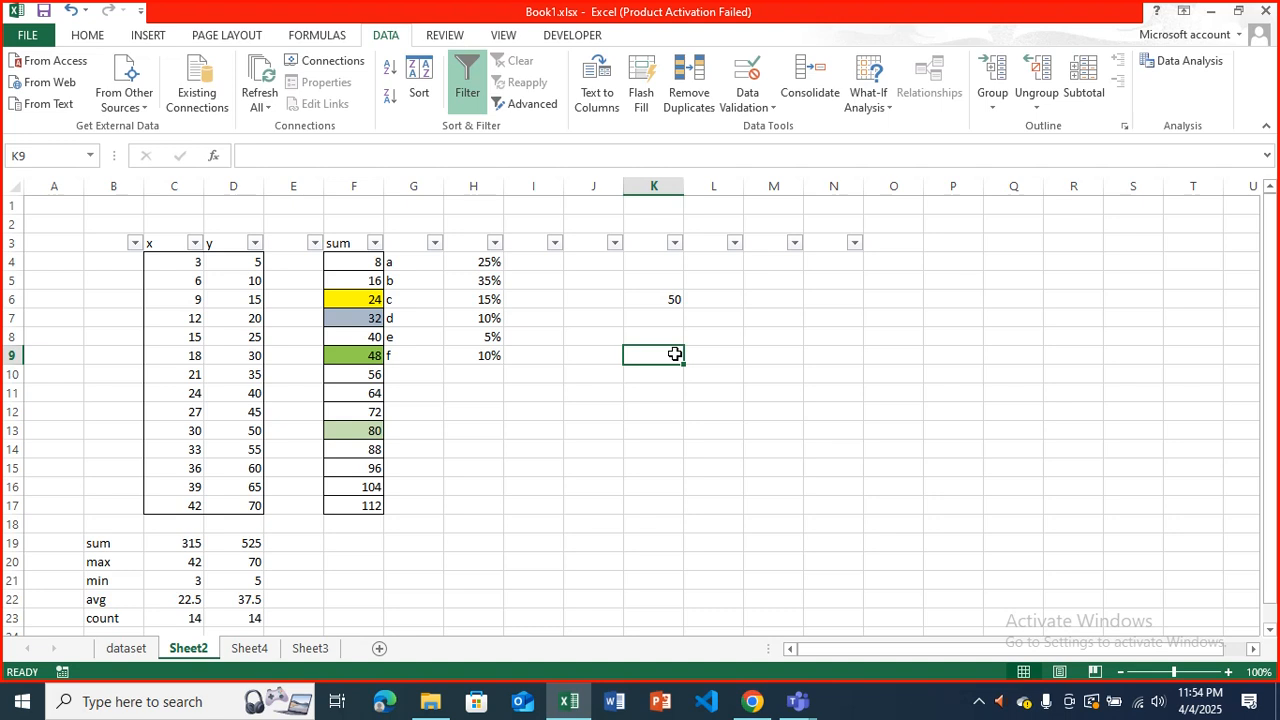
Test cell K9's validation by trying to enter 60, retry the same value, and cancel the entry.
type("60")
key("Return")
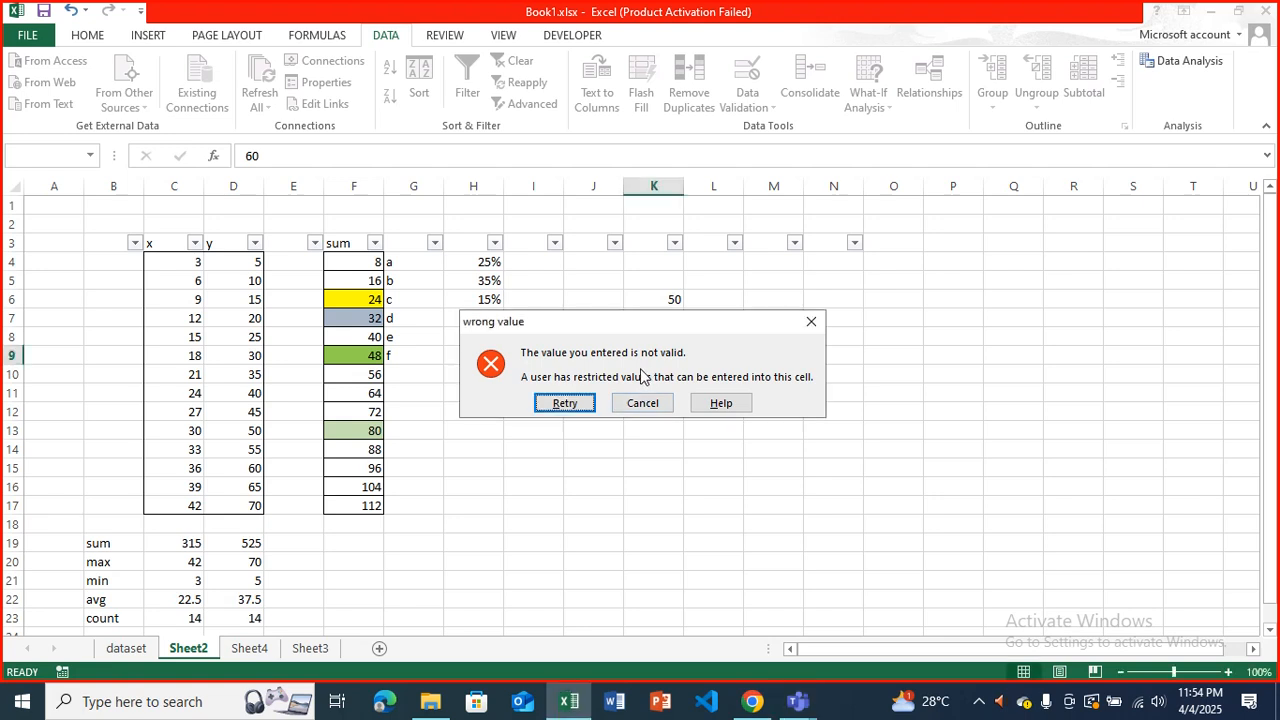
left_click(548, 405)
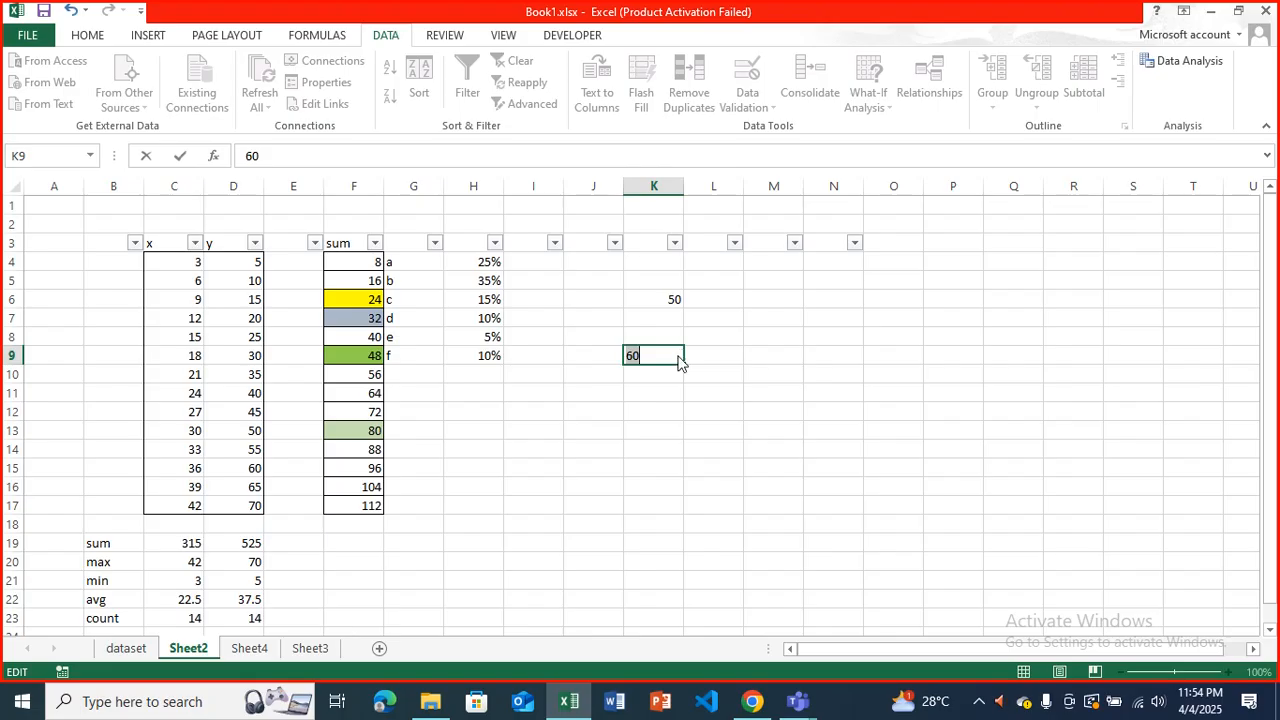
key("Return")
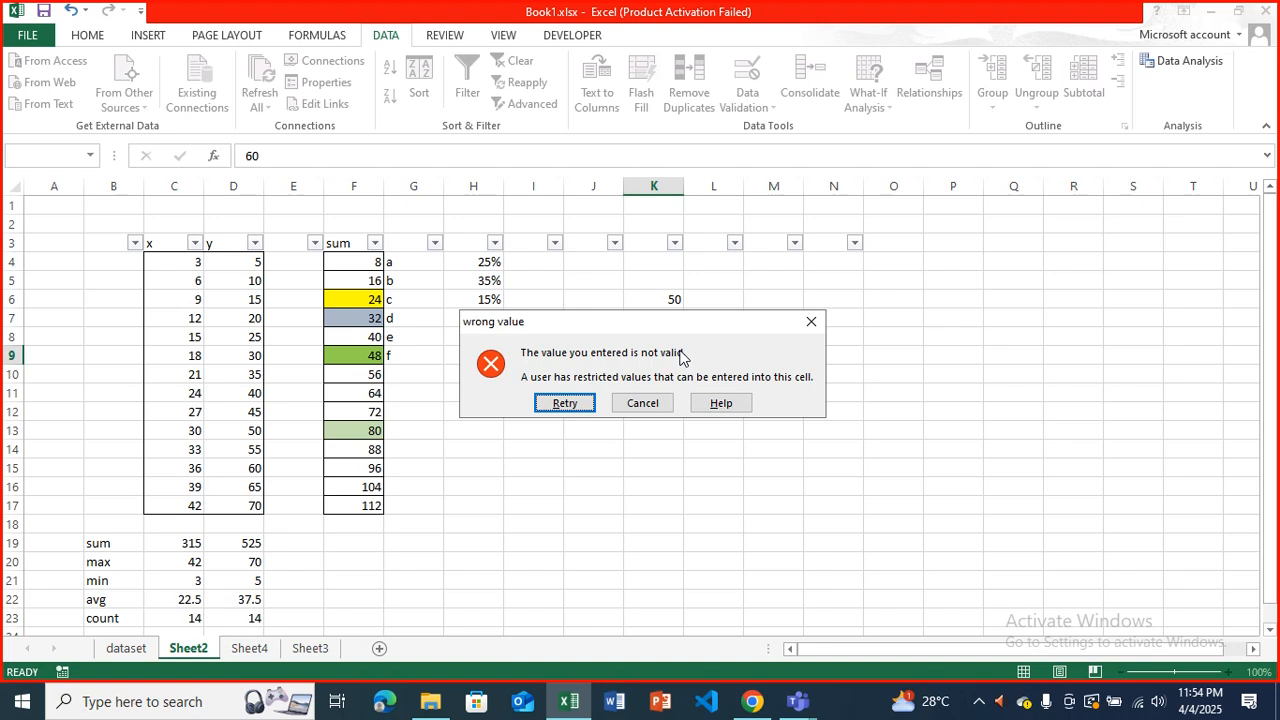
left_click(643, 403)
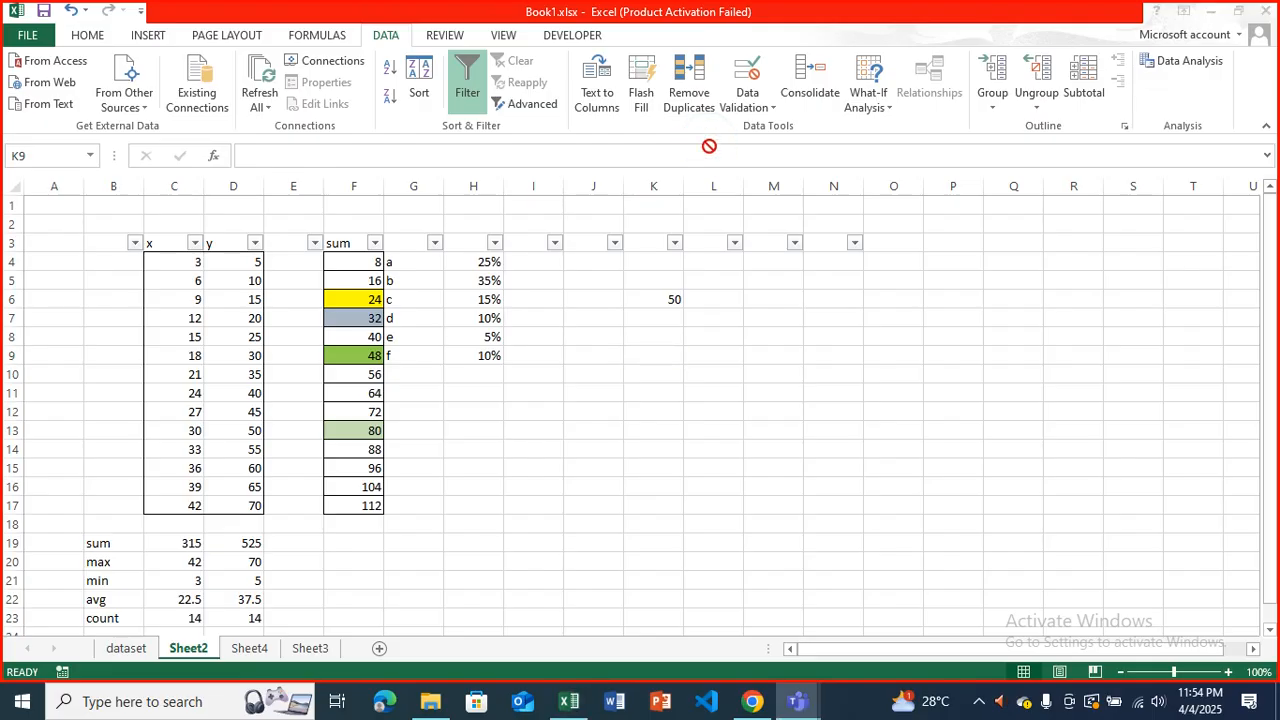
left_click(660, 352)
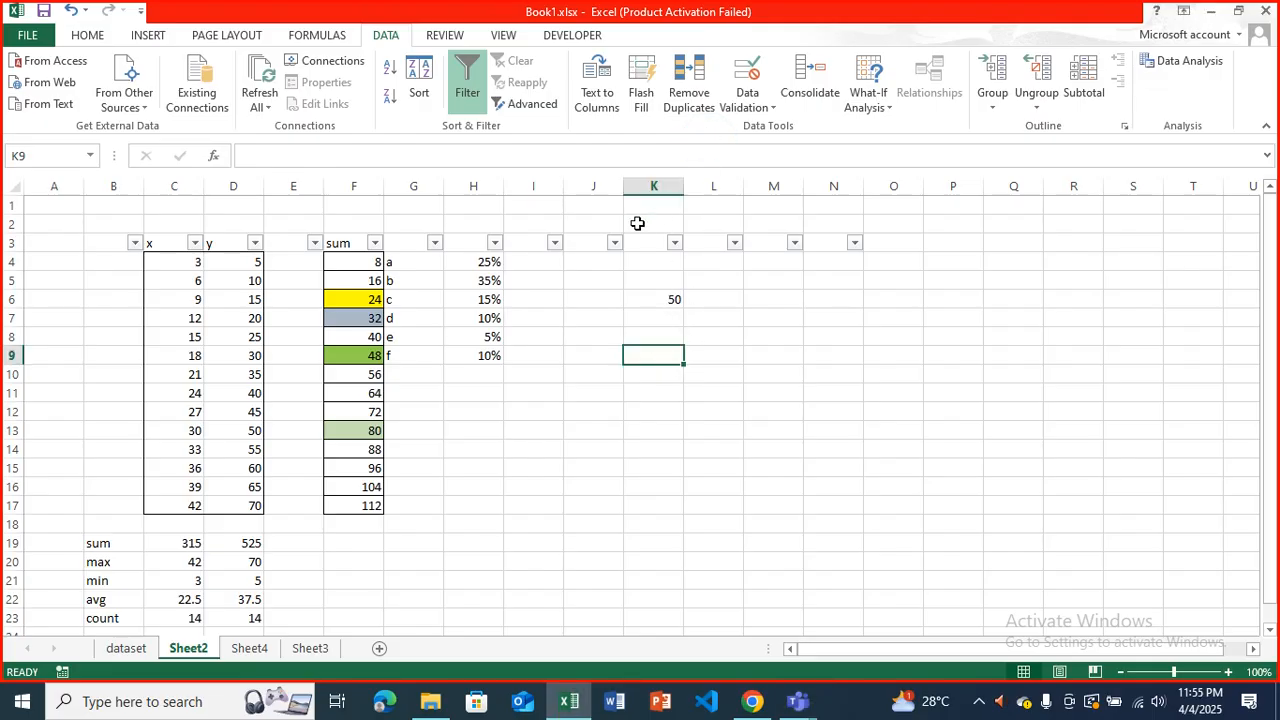
left_click(678, 391)
left_click(748, 75)
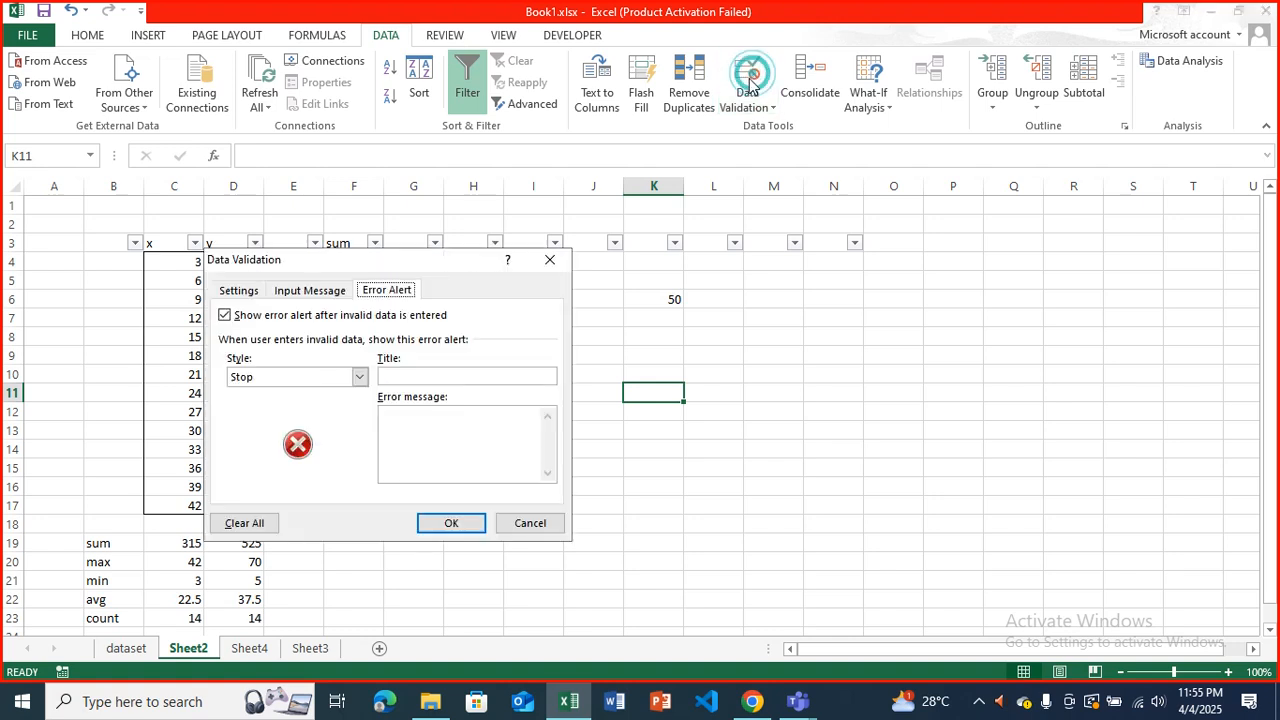
left_click(243, 290)
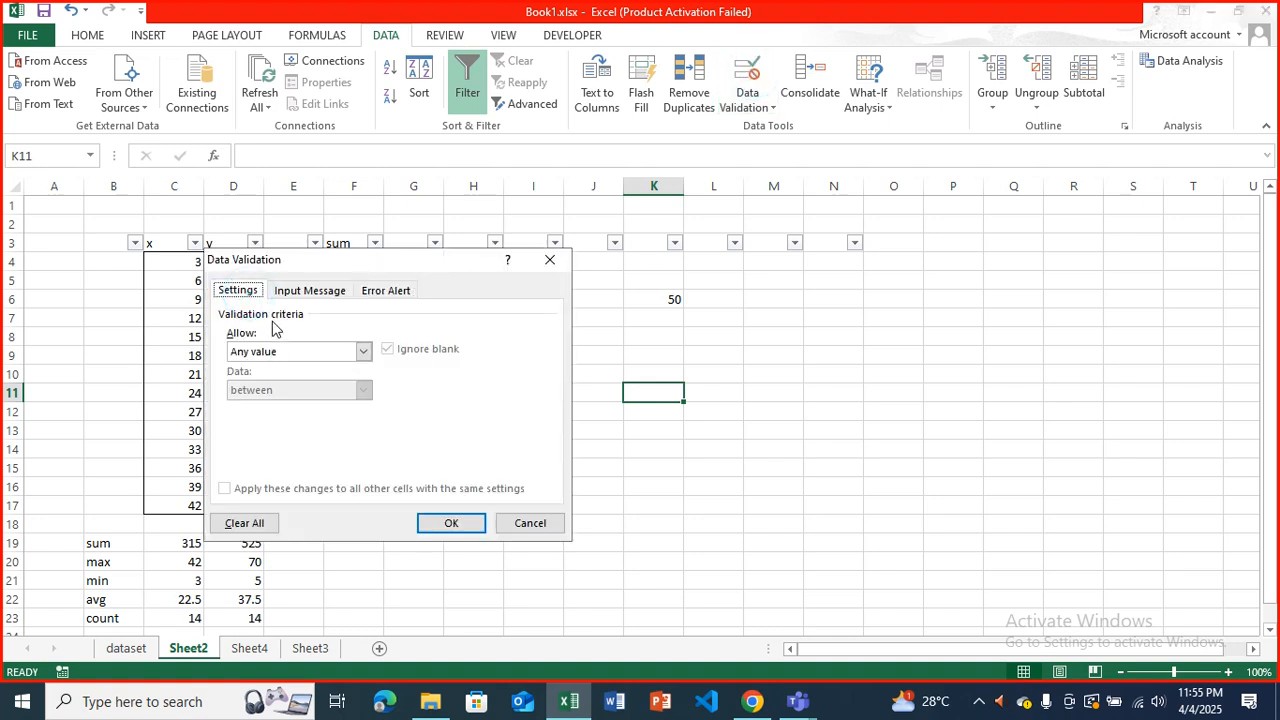
left_click(364, 356)
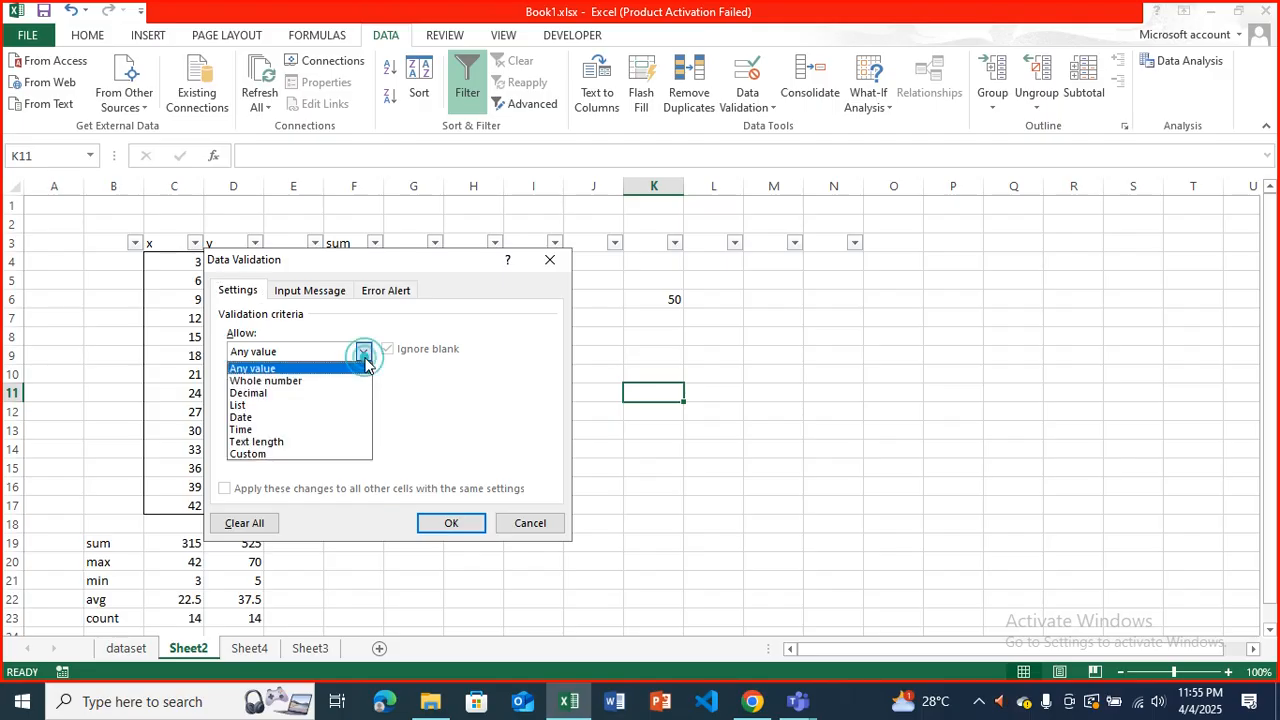
left_click(343, 382)
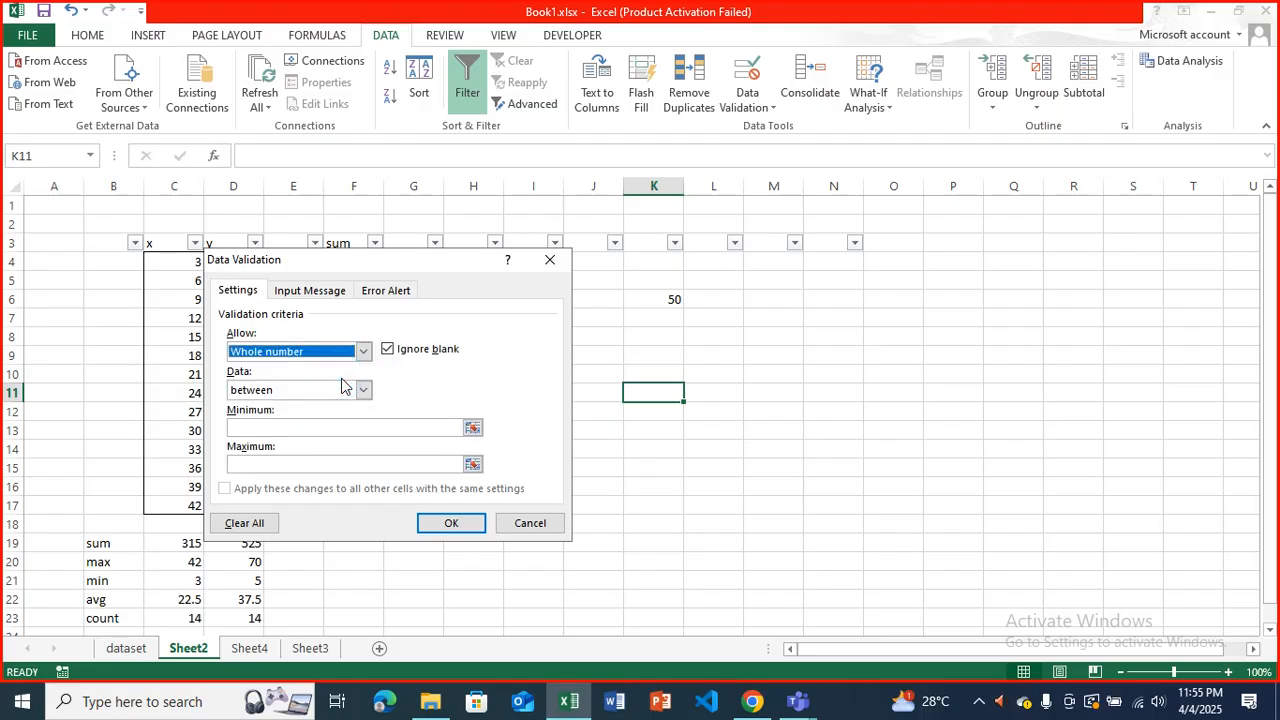
left_click(283, 425)
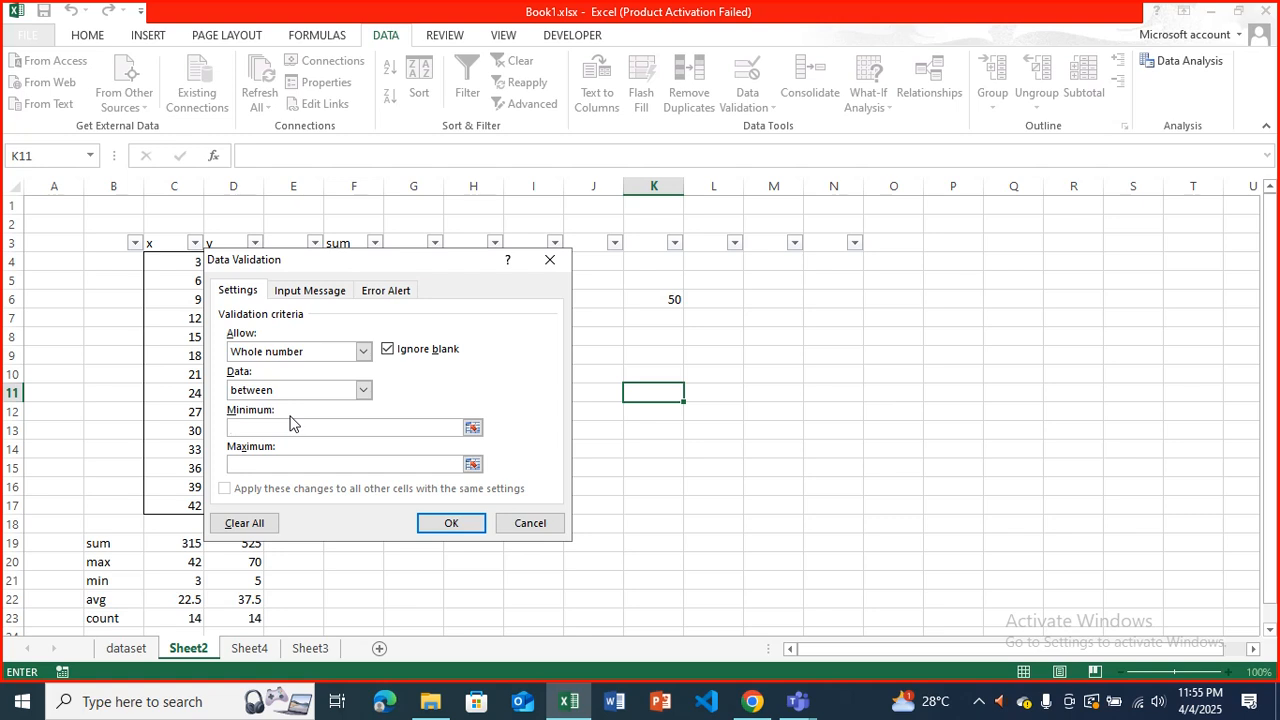
type("8")
key("BackSpace")
type("18")
left_click(300, 459)
type("6")
left_click(549, 262)
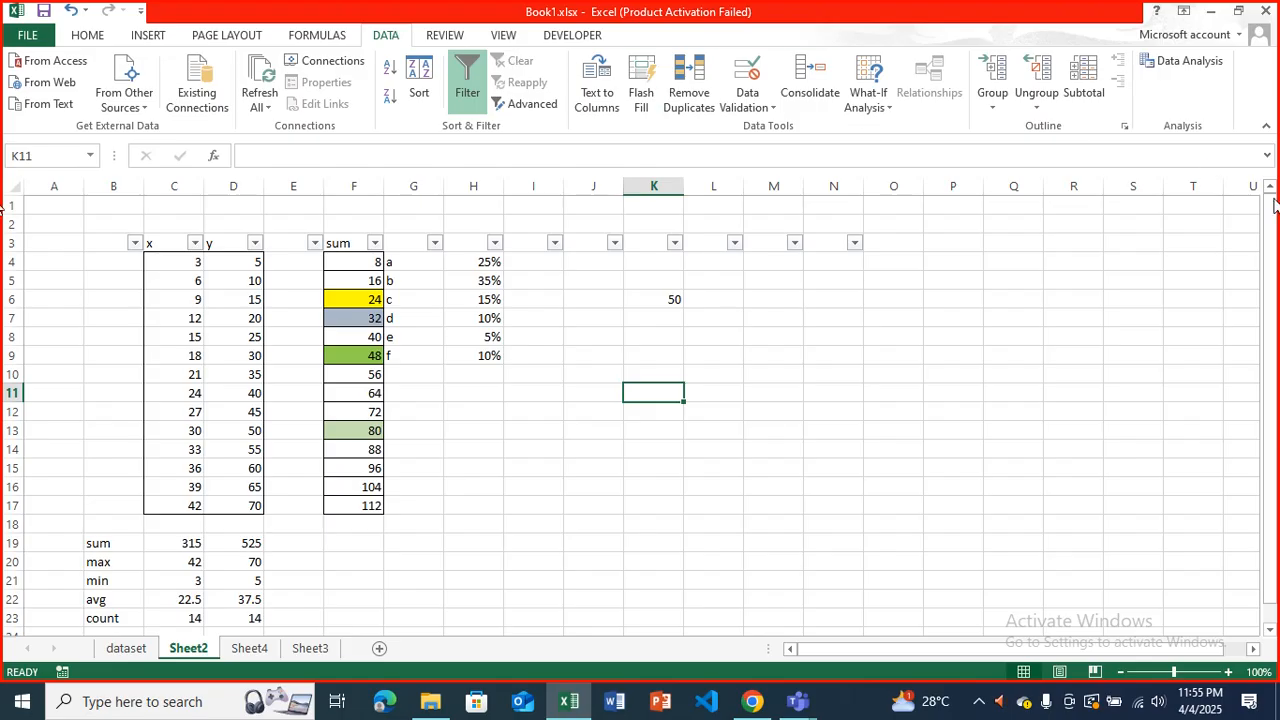
left_click(833, 41)
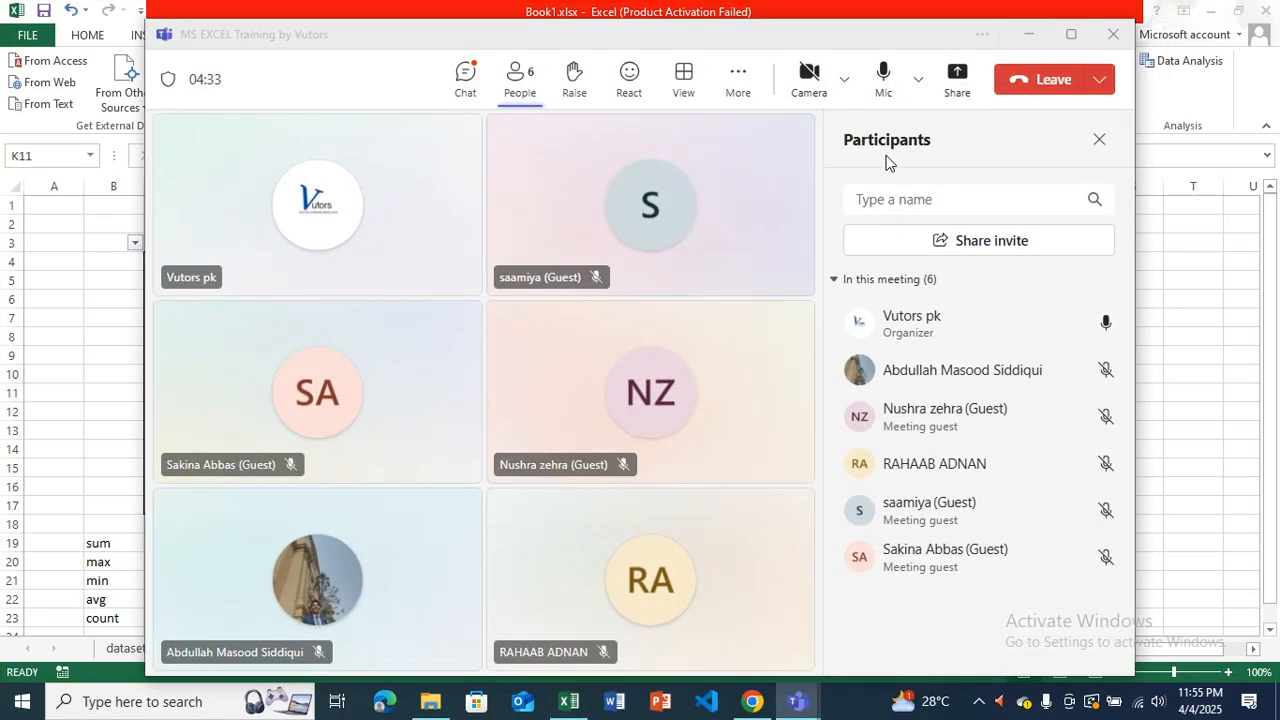
left_click(957, 80)
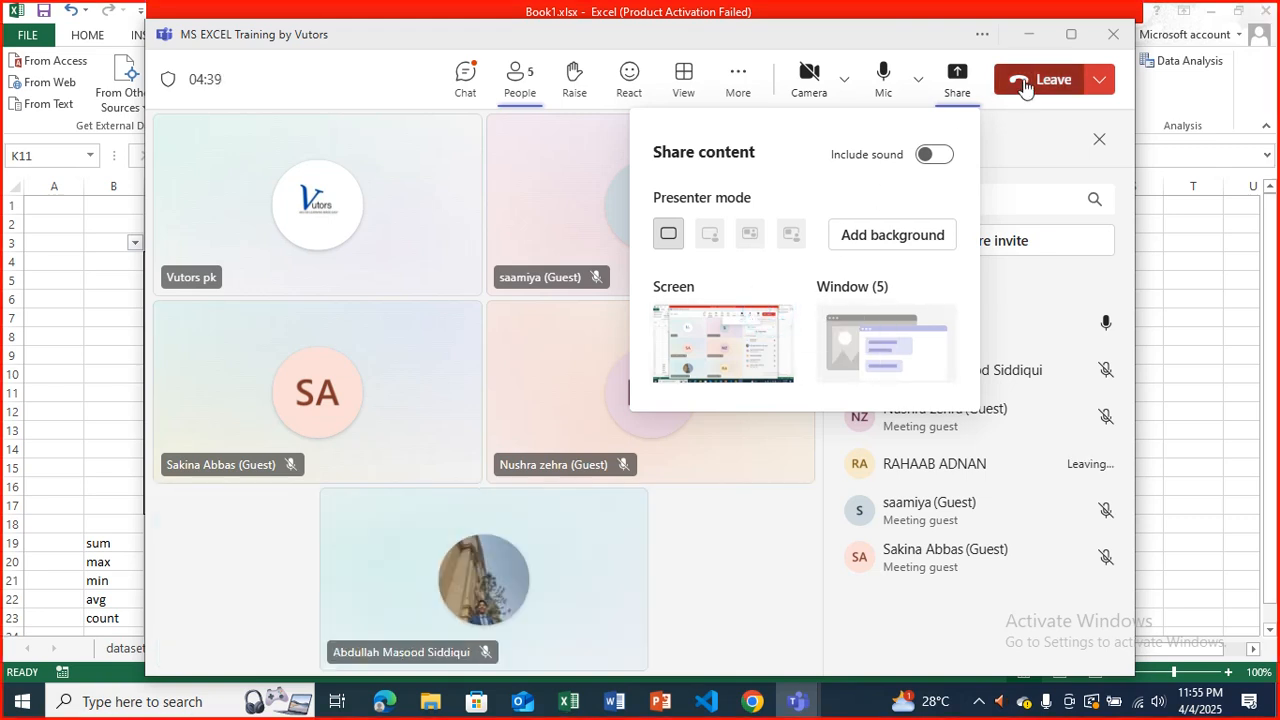
left_click(1033, 35)
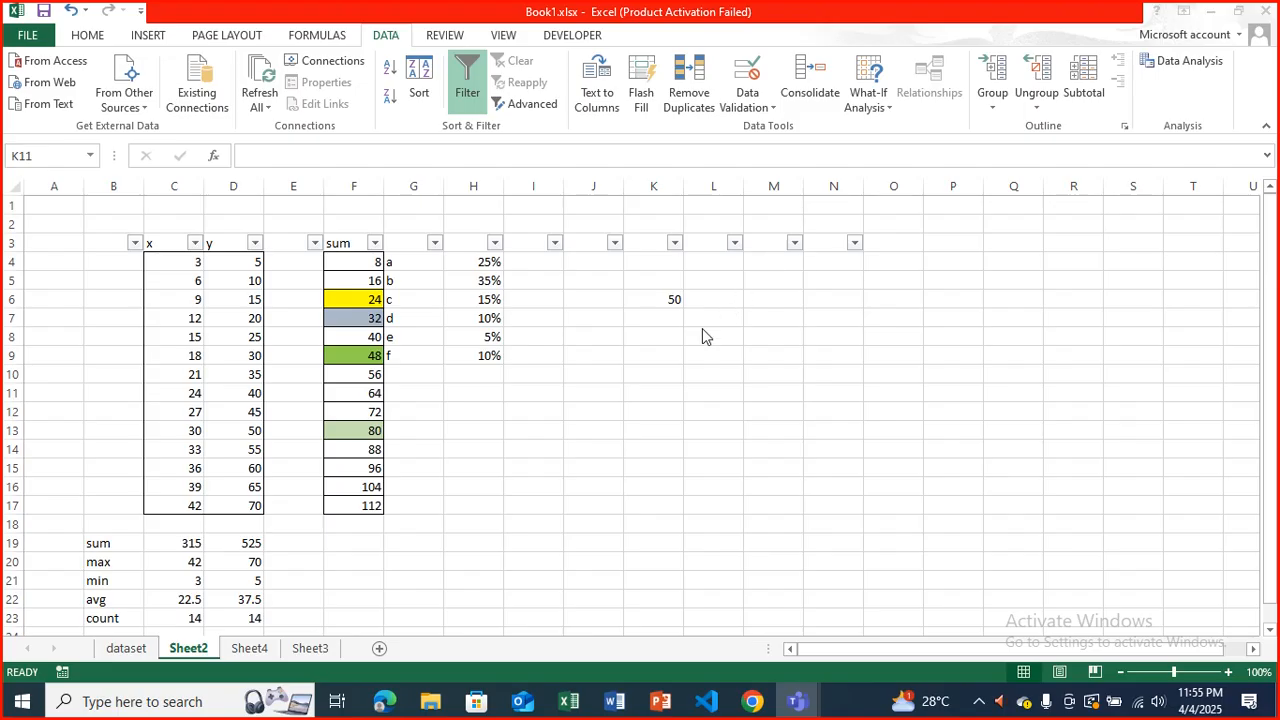
left_click(663, 322)
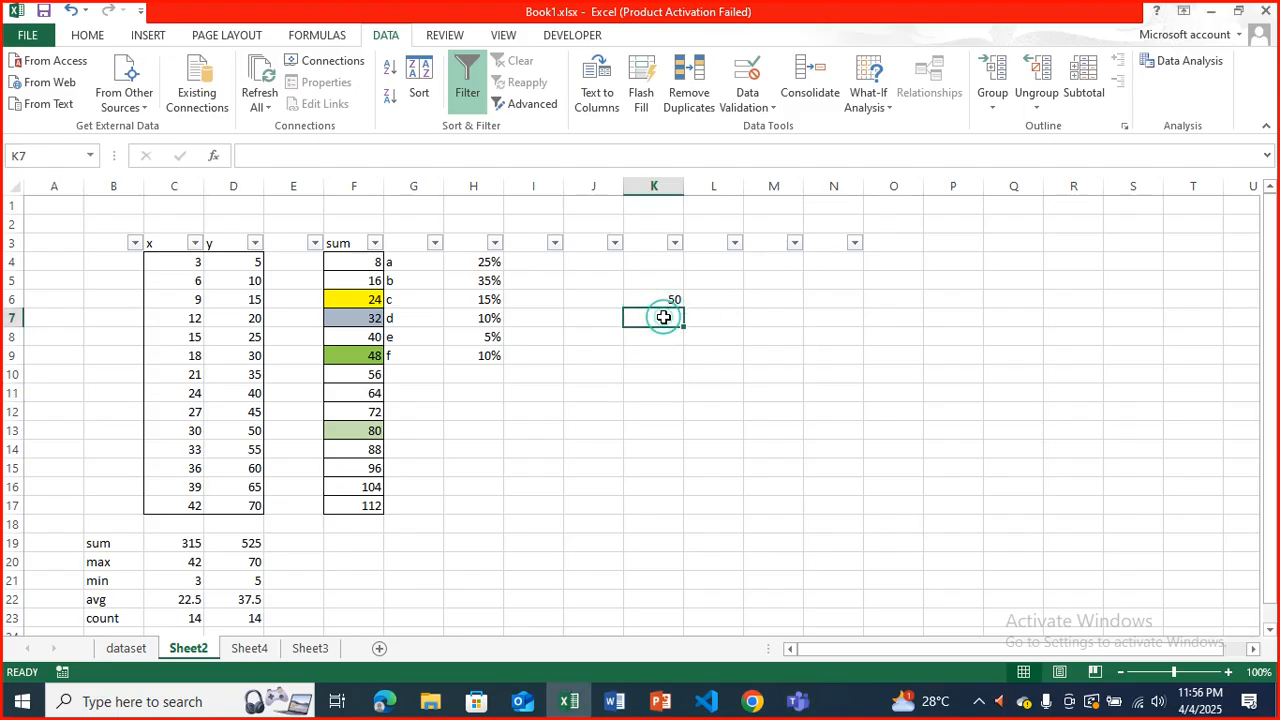
left_click(763, 370)
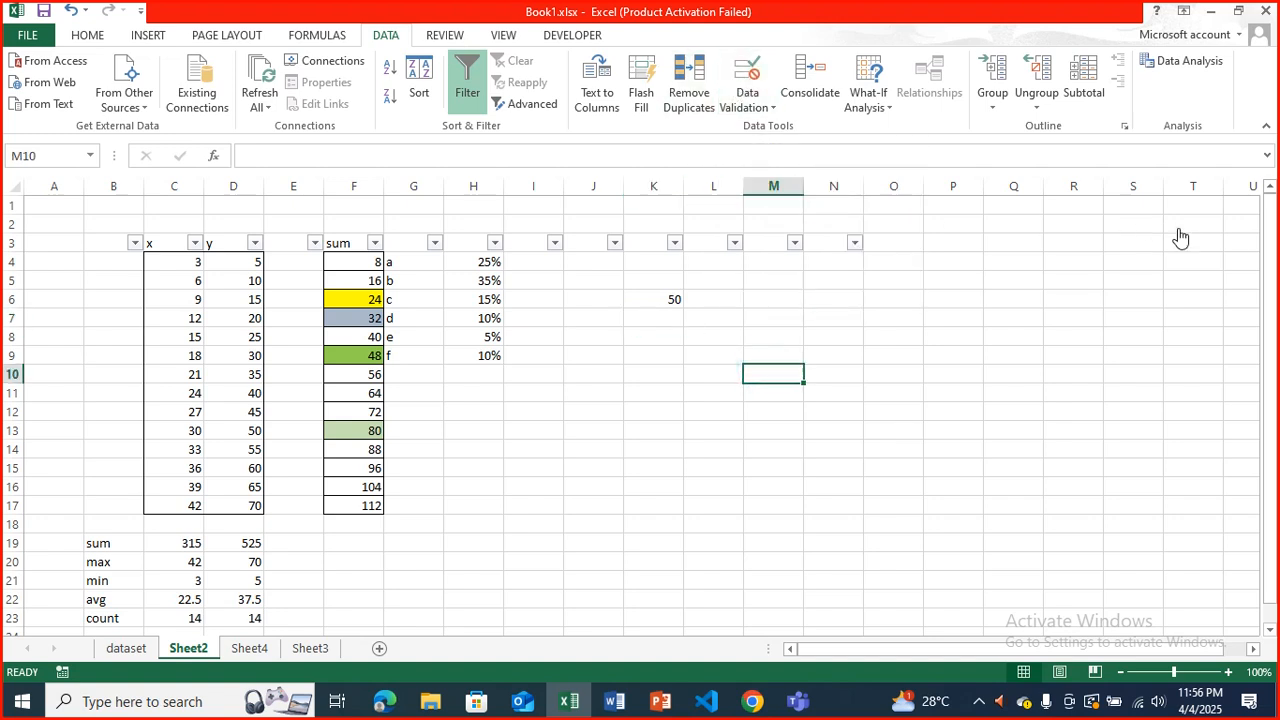
left_click(726, 146)
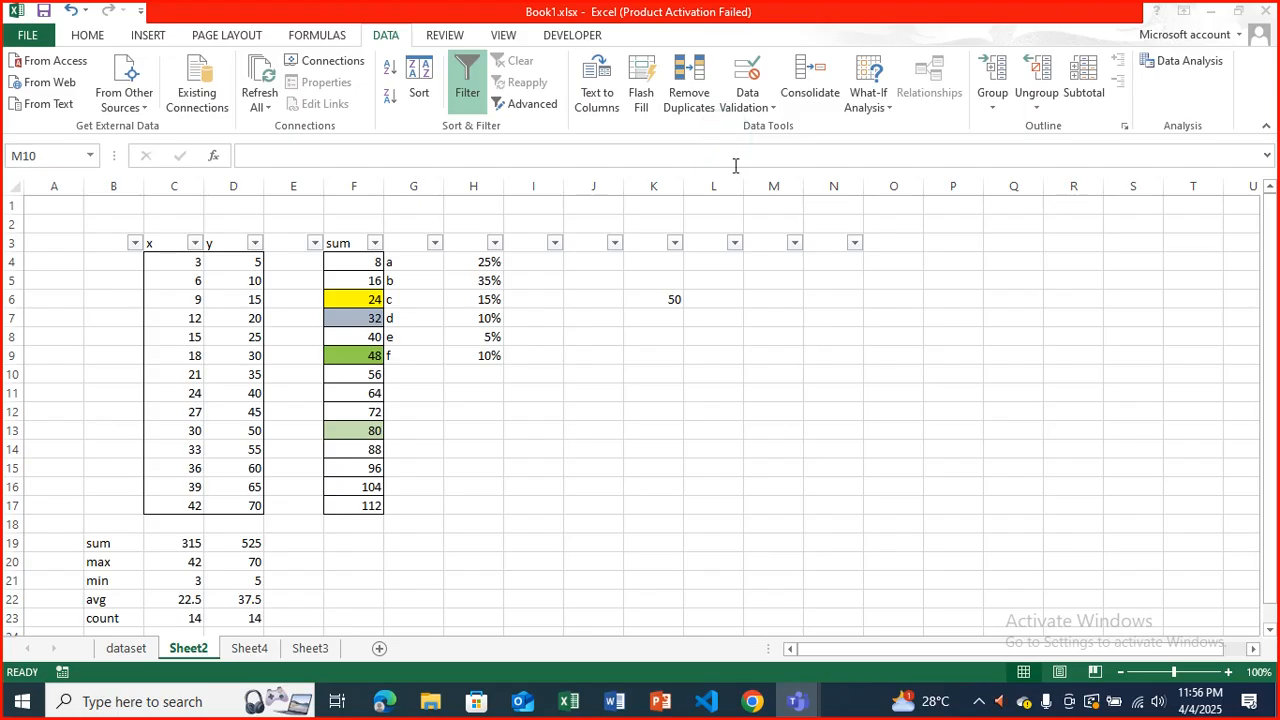
Restrict cell M10 with data validation to whole numbers between 18 and 65.
left_click(736, 166)
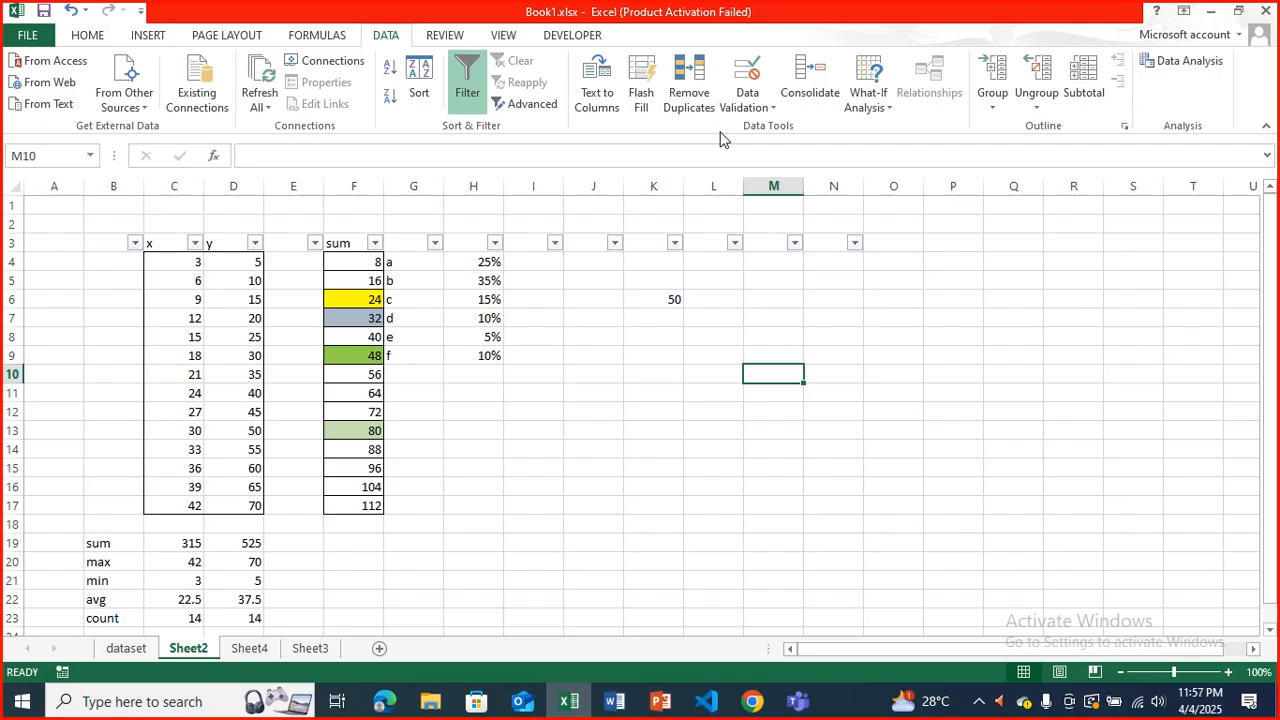
left_click(750, 80)
left_click_drag(466, 276, 556, 200)
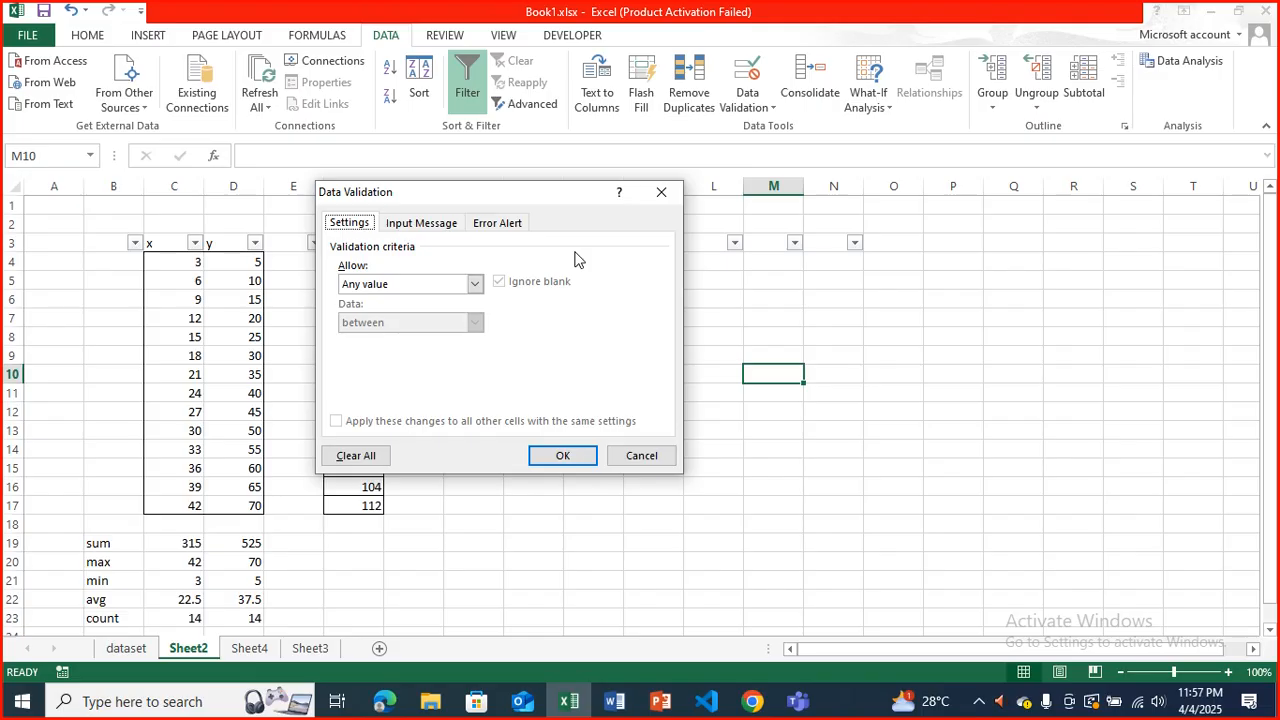
left_click(477, 282)
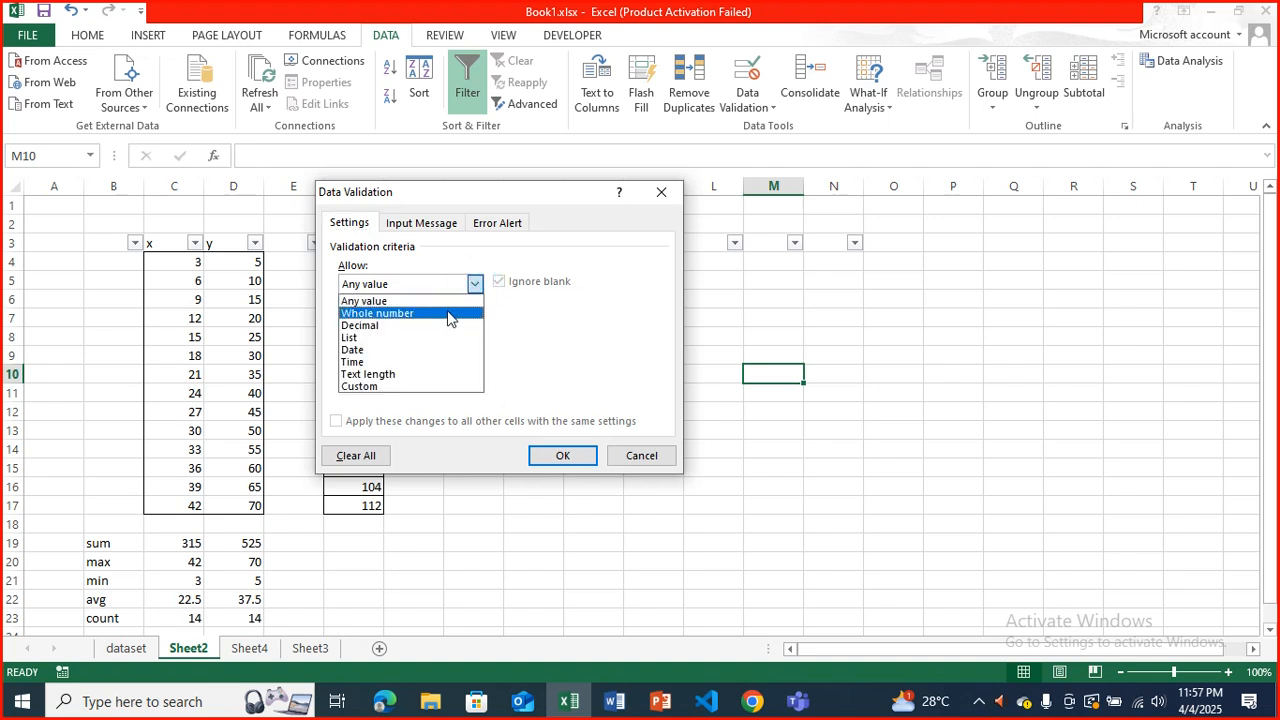
left_click(448, 312)
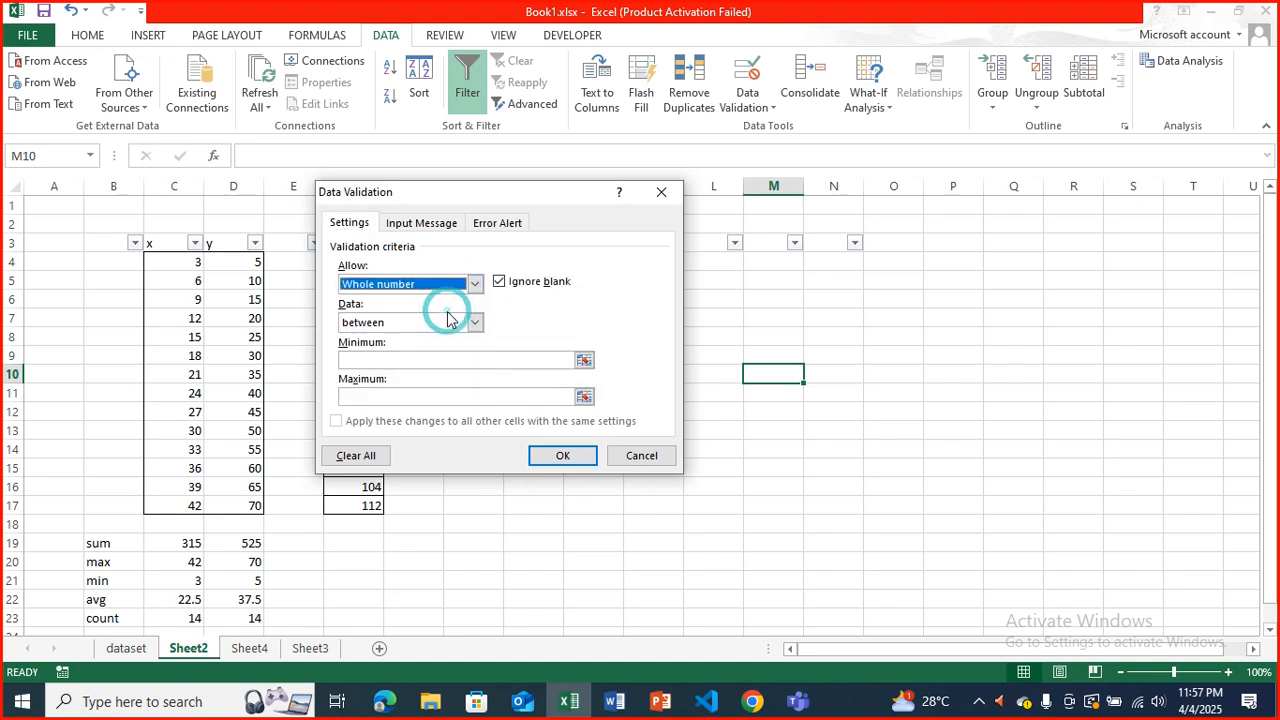
left_click(414, 360)
type("18")
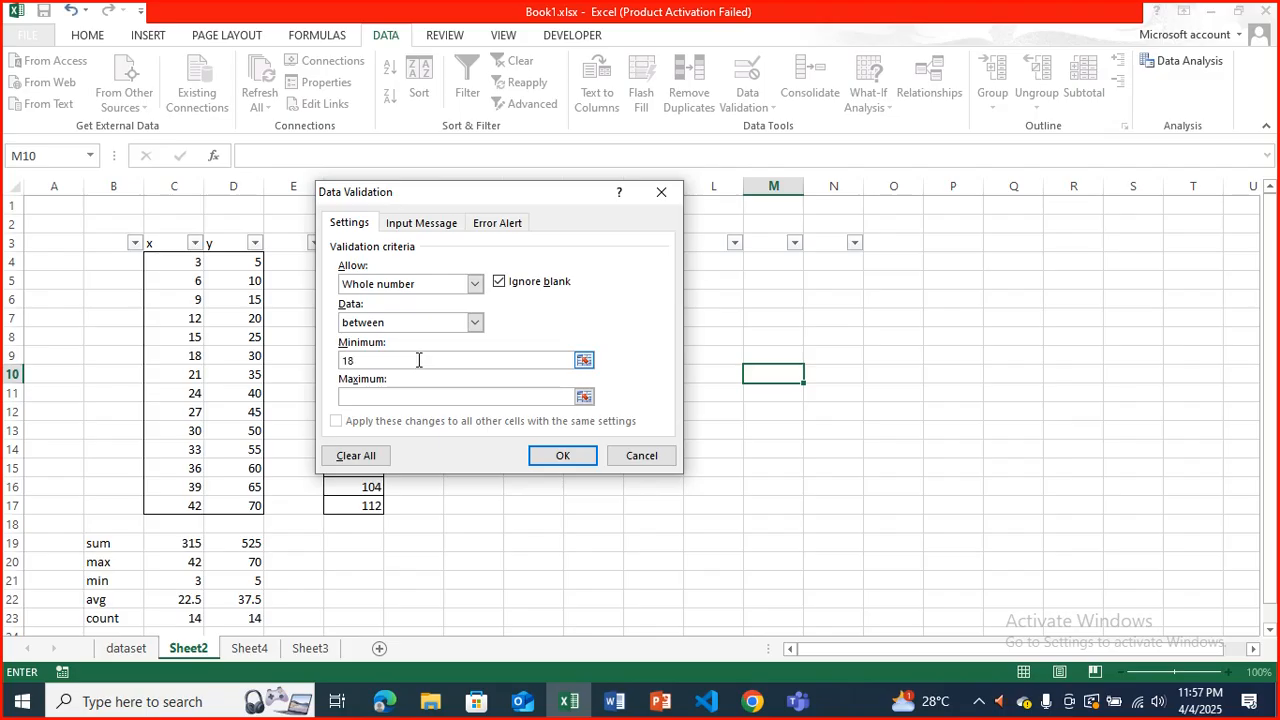
left_click(413, 396)
type("65")
Give the validation rule's input message the title "enter value between 18 & 65".
left_click(427, 226)
left_click(390, 308)
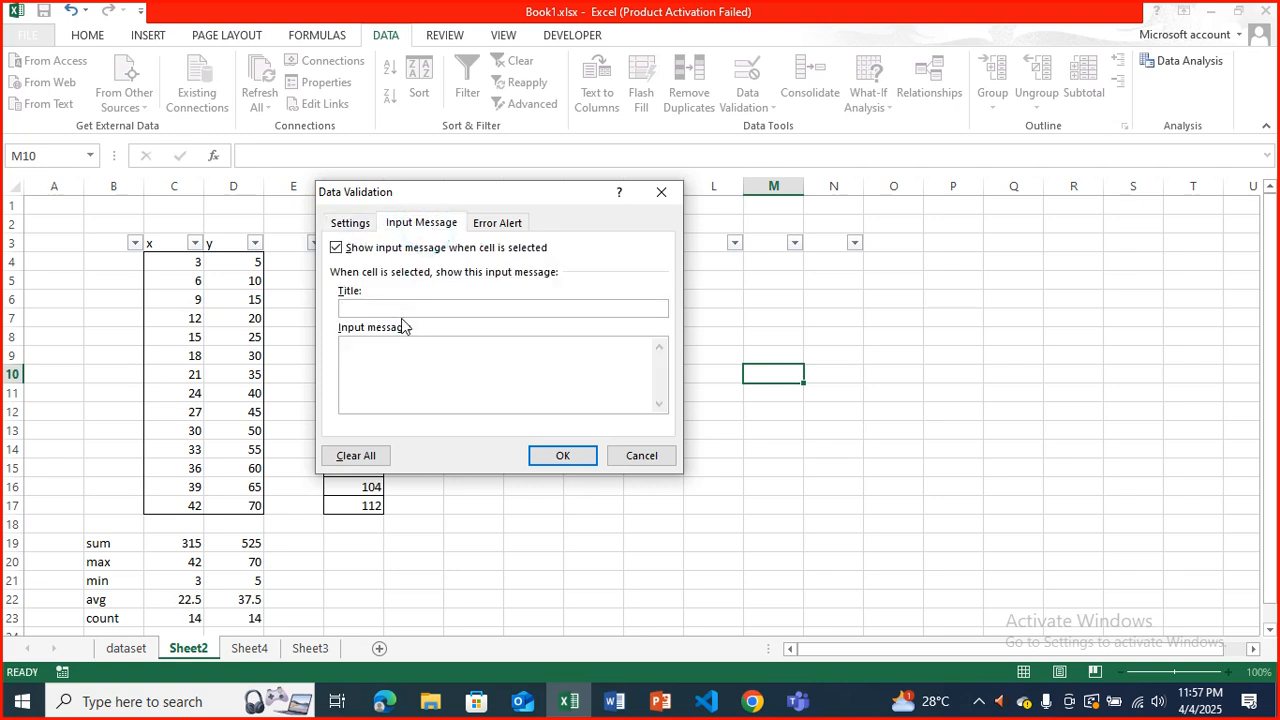
type("enter value between 198")
key("BackSpace")
key("BackSpace")
type("8 & 65")
Set the validation's error alert to the Stop style with the title "wrong value" and apply the rule.
left_click(497, 222)
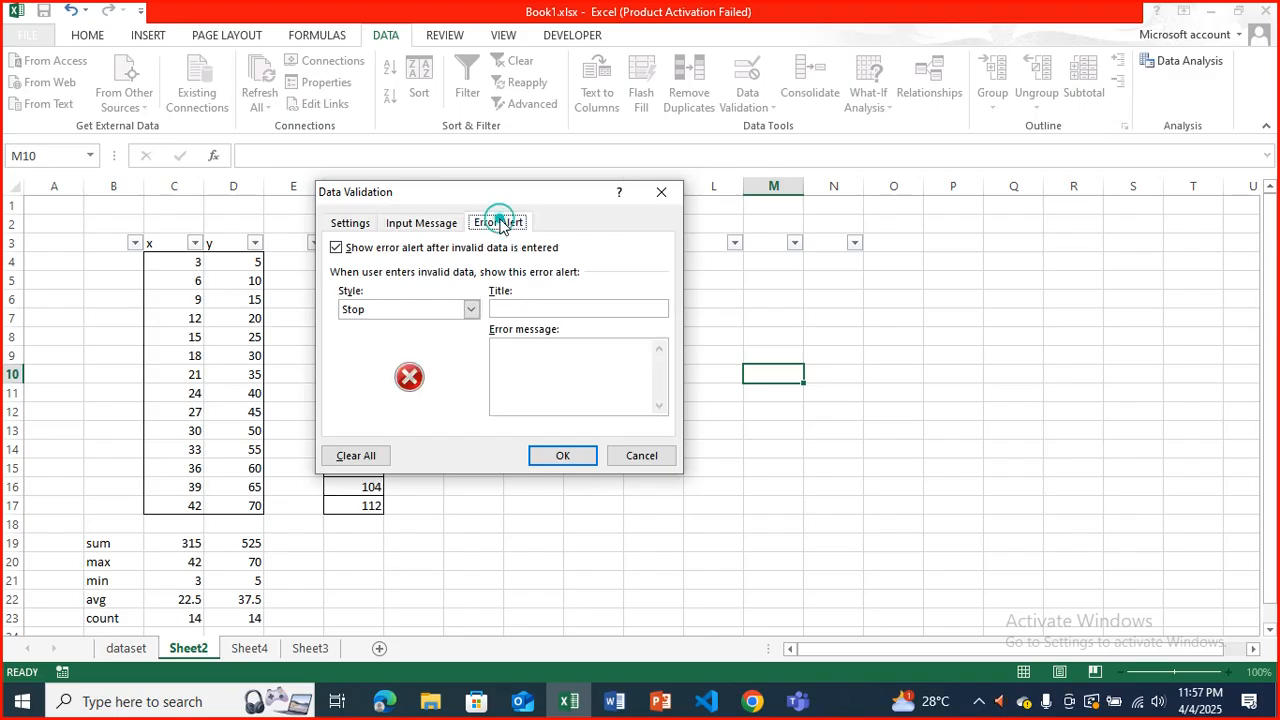
left_click(470, 309)
left_click(449, 338)
left_click(468, 309)
left_click(455, 350)
left_click(469, 309)
left_click(456, 326)
left_click(524, 309)
type("wr")
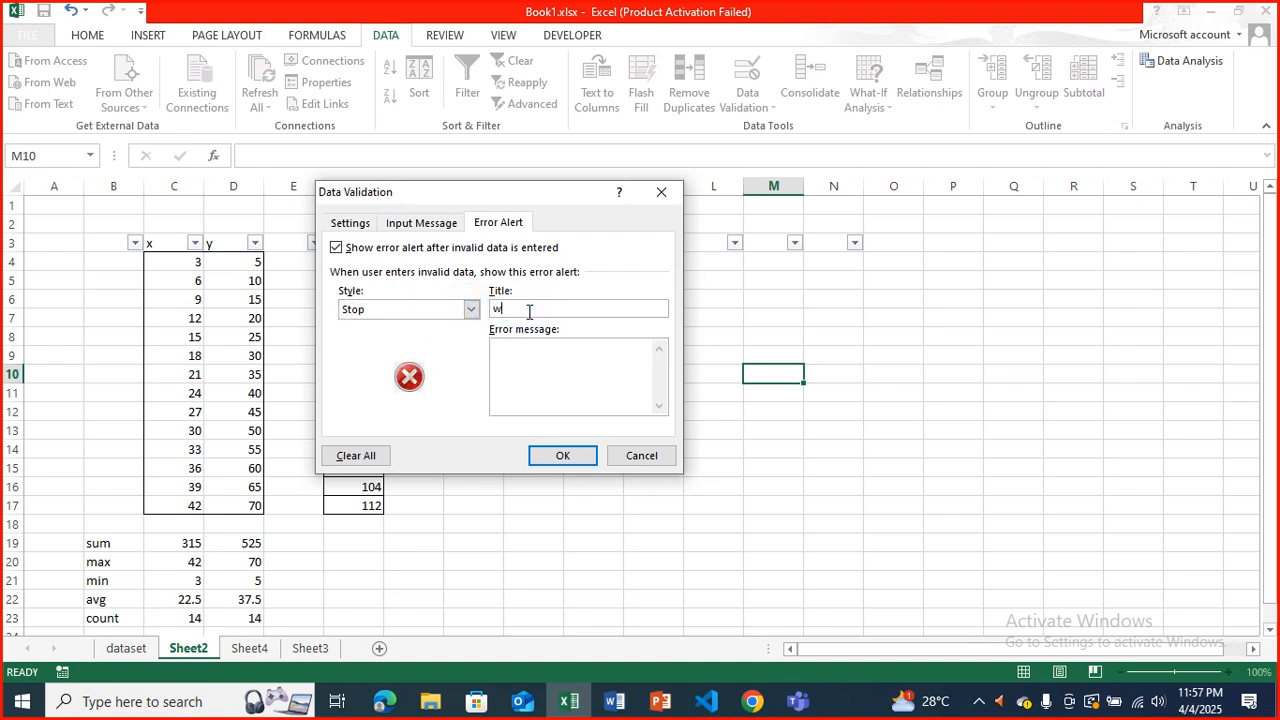
type("ong value")
left_click(562, 455)
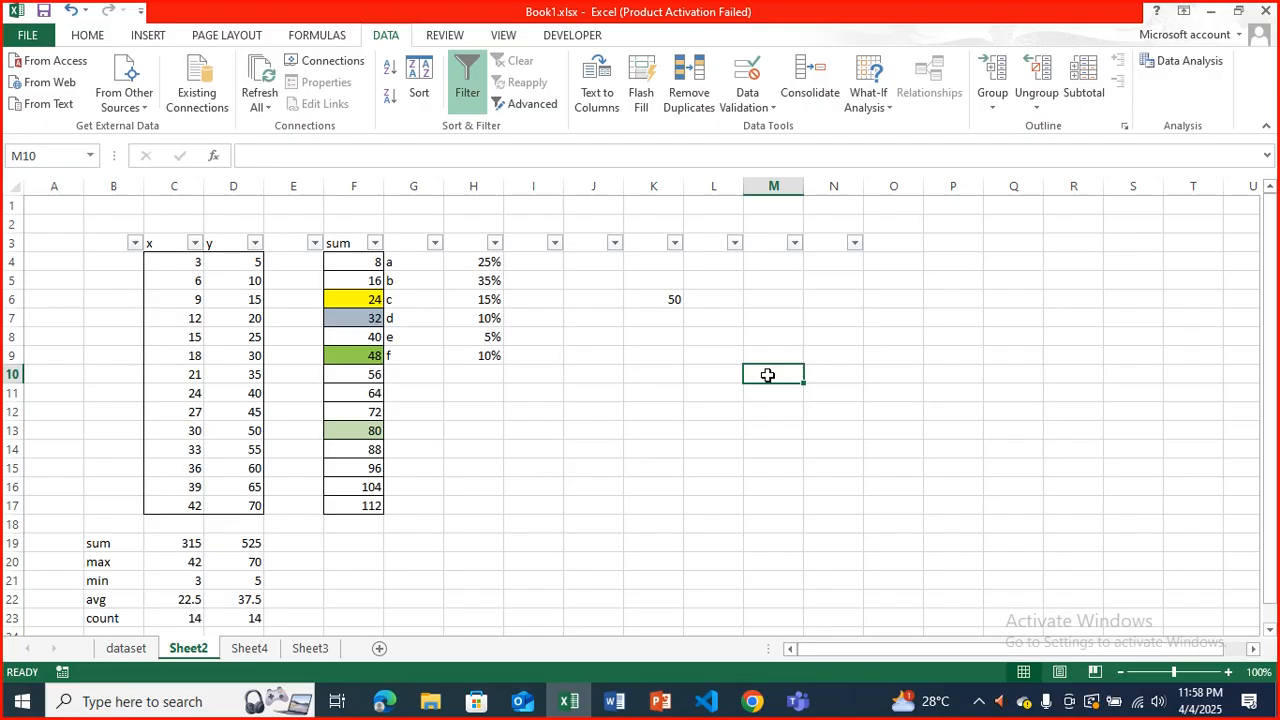
Test cell M10's validation by trying to enter 66 twice, cancelling the entry each time.
type("66")
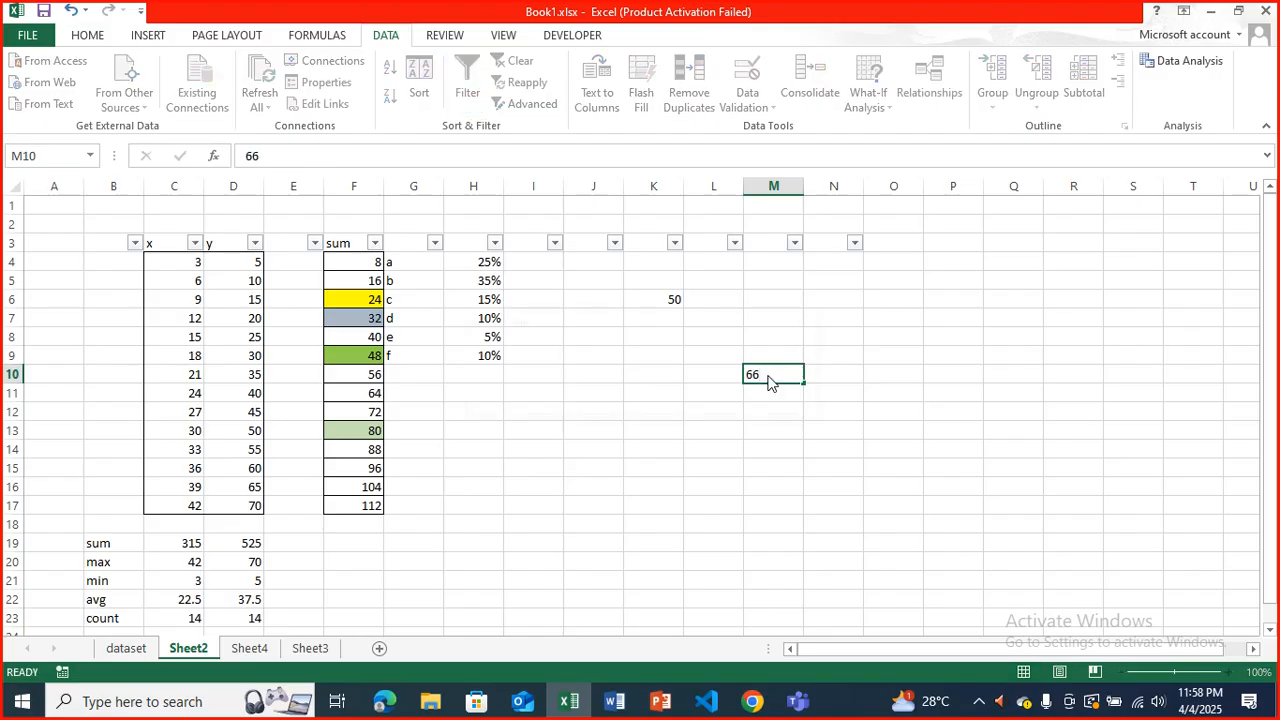
key("Return")
key("Return")
key("BackSpace")
key("Escape")
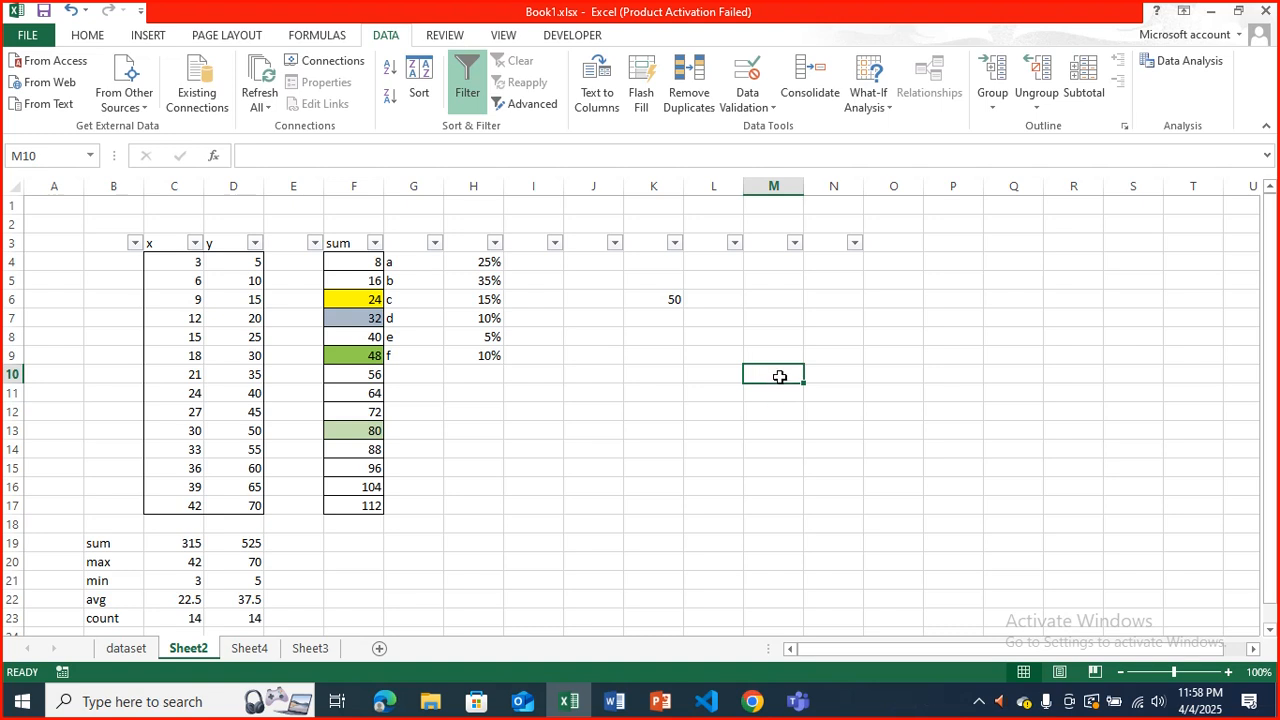
type("66")
key("Return")
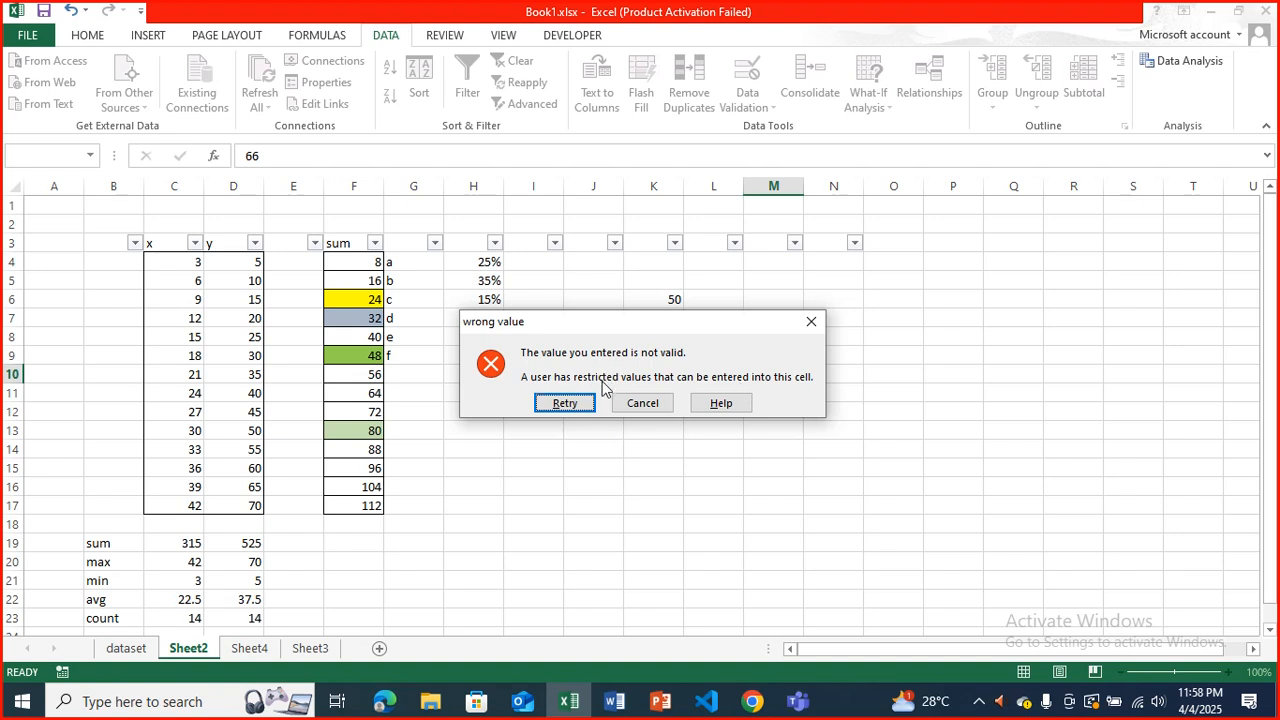
left_click(811, 324)
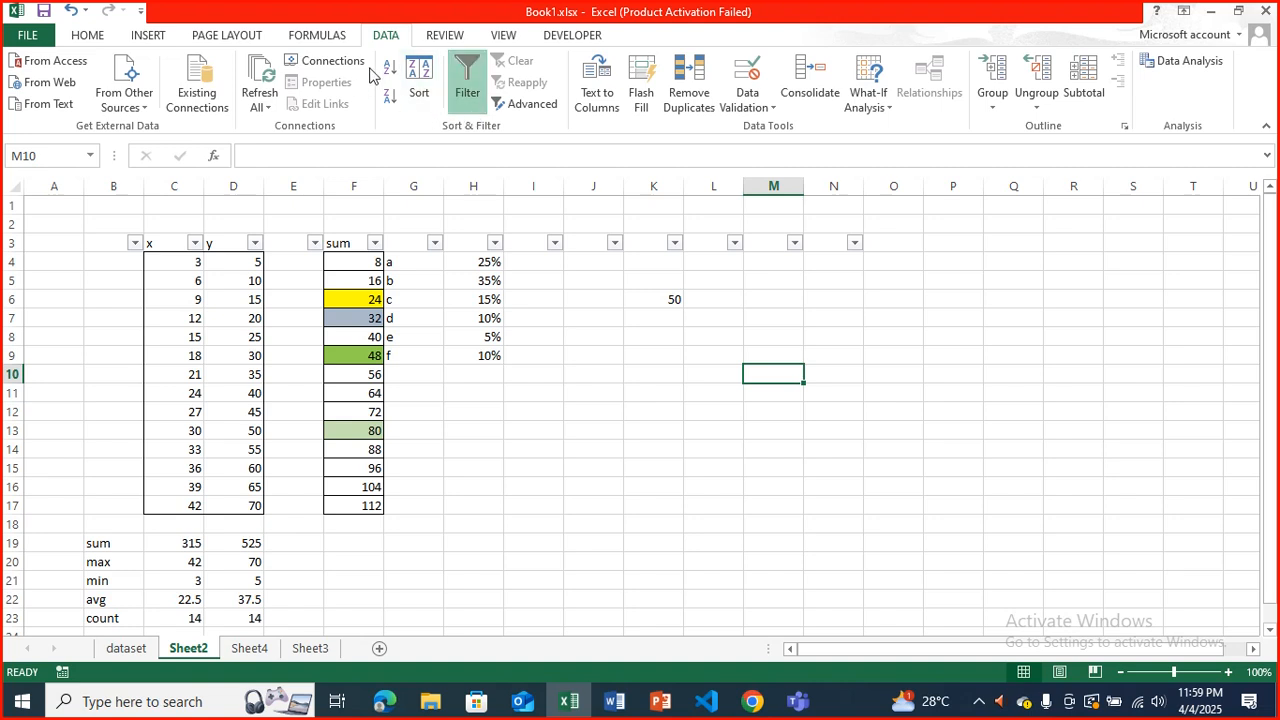
Turn off the existing filter, select the entire sheet and turn filtering on again.
left_click(464, 92)
left_click(462, 93)
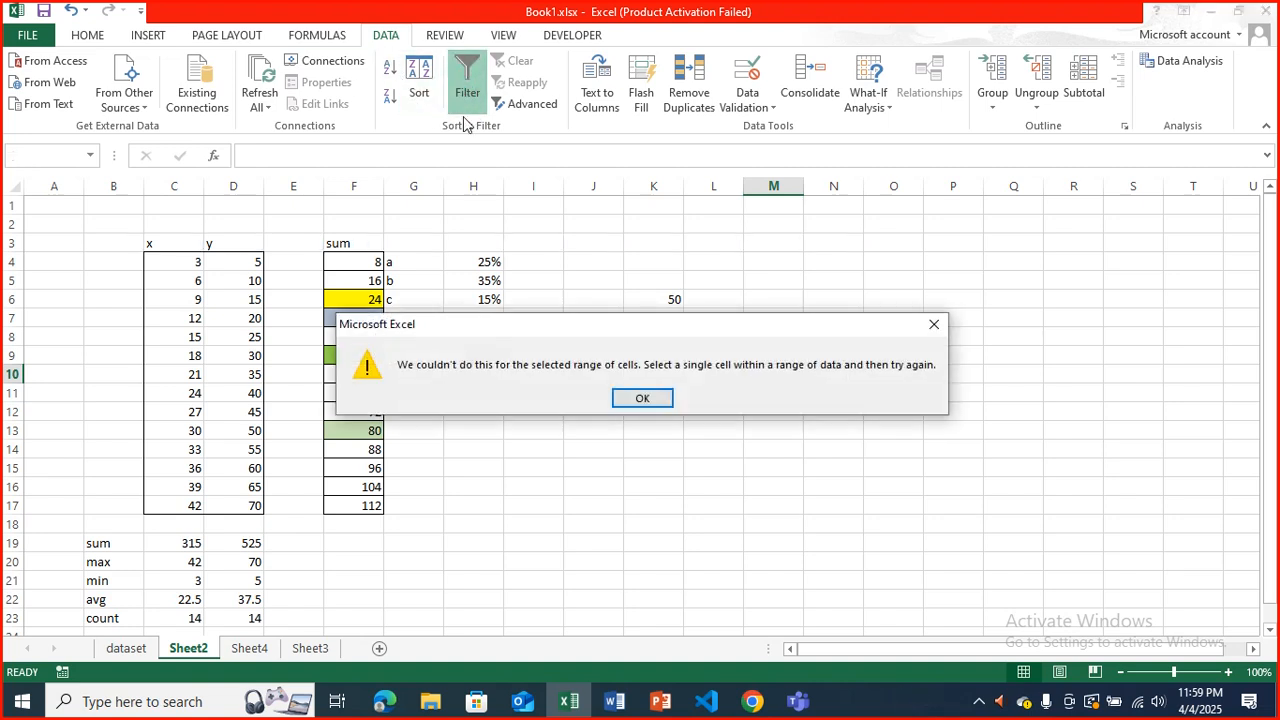
left_click(634, 394)
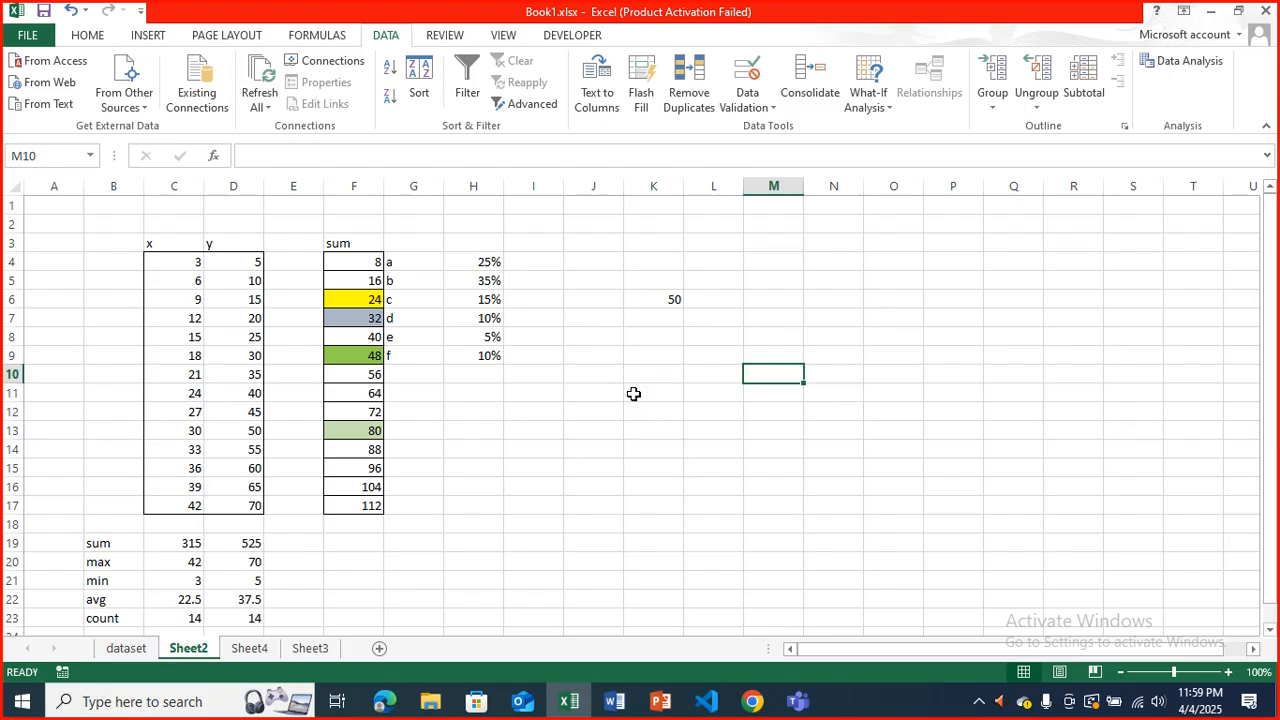
key("ctrl+a")
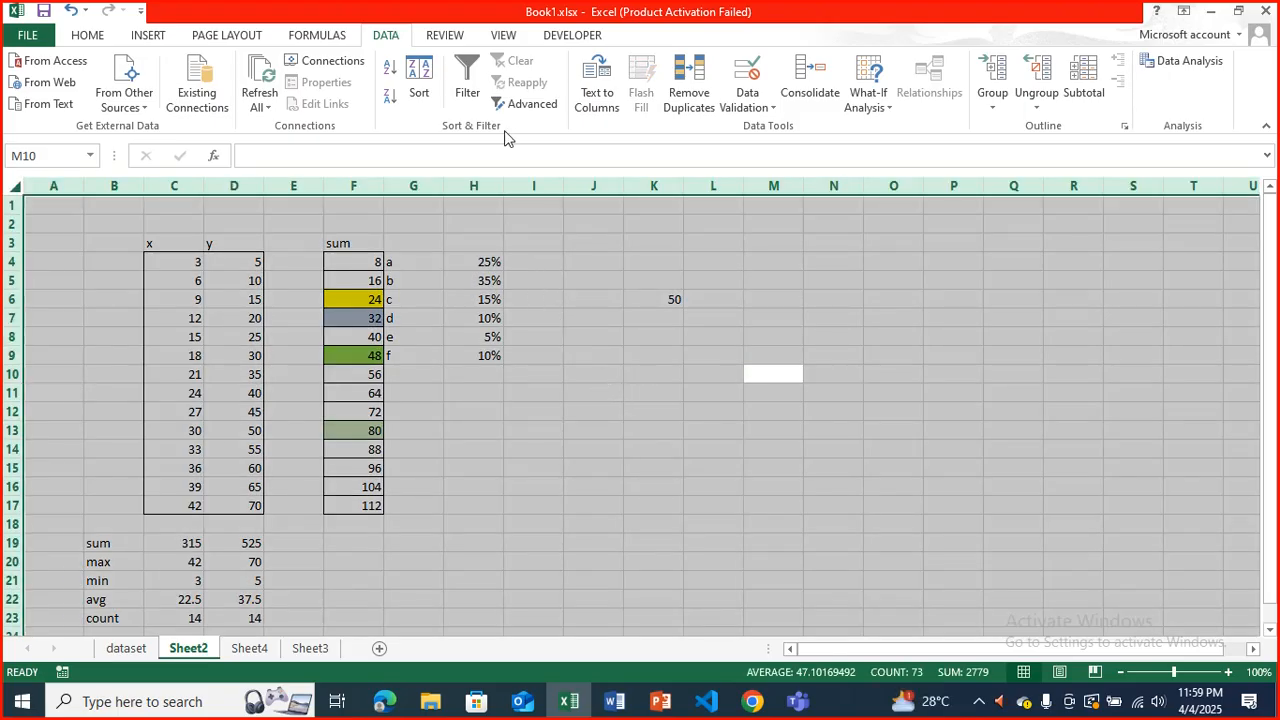
left_click(468, 92)
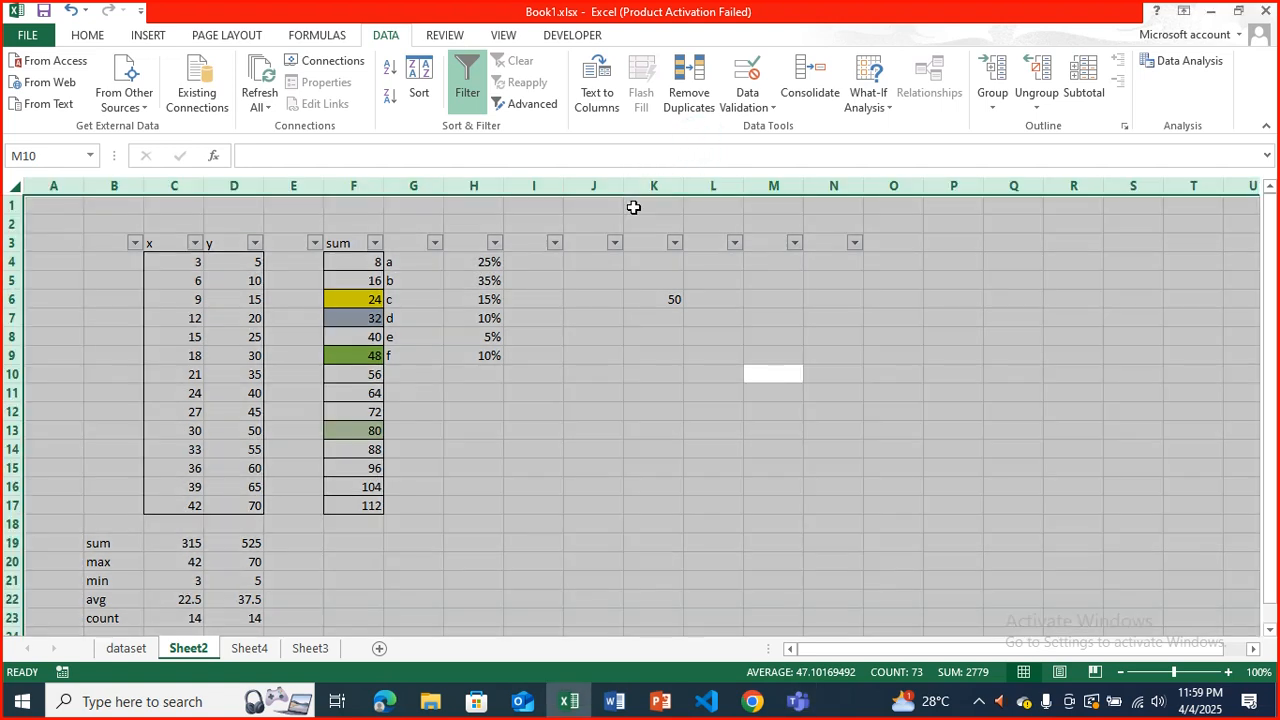
Filter the sum column to show only the values 24, 32 and 40.
left_click(374, 243)
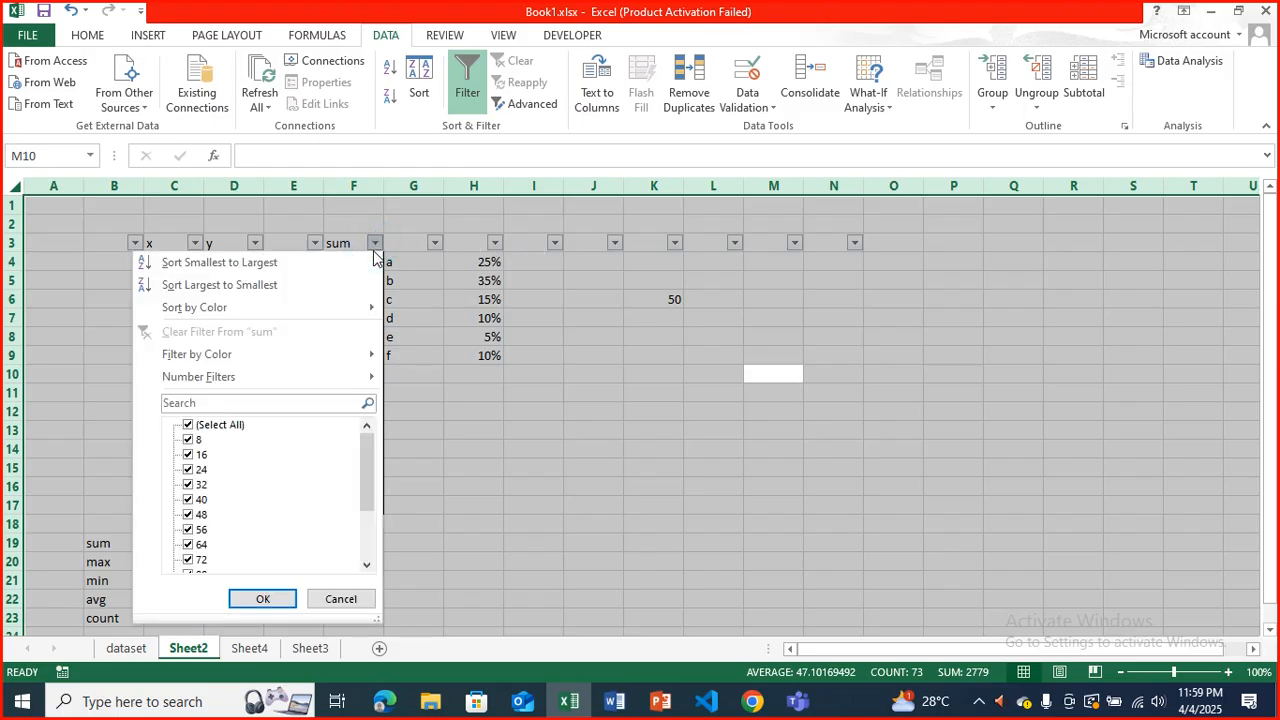
left_click(201, 426)
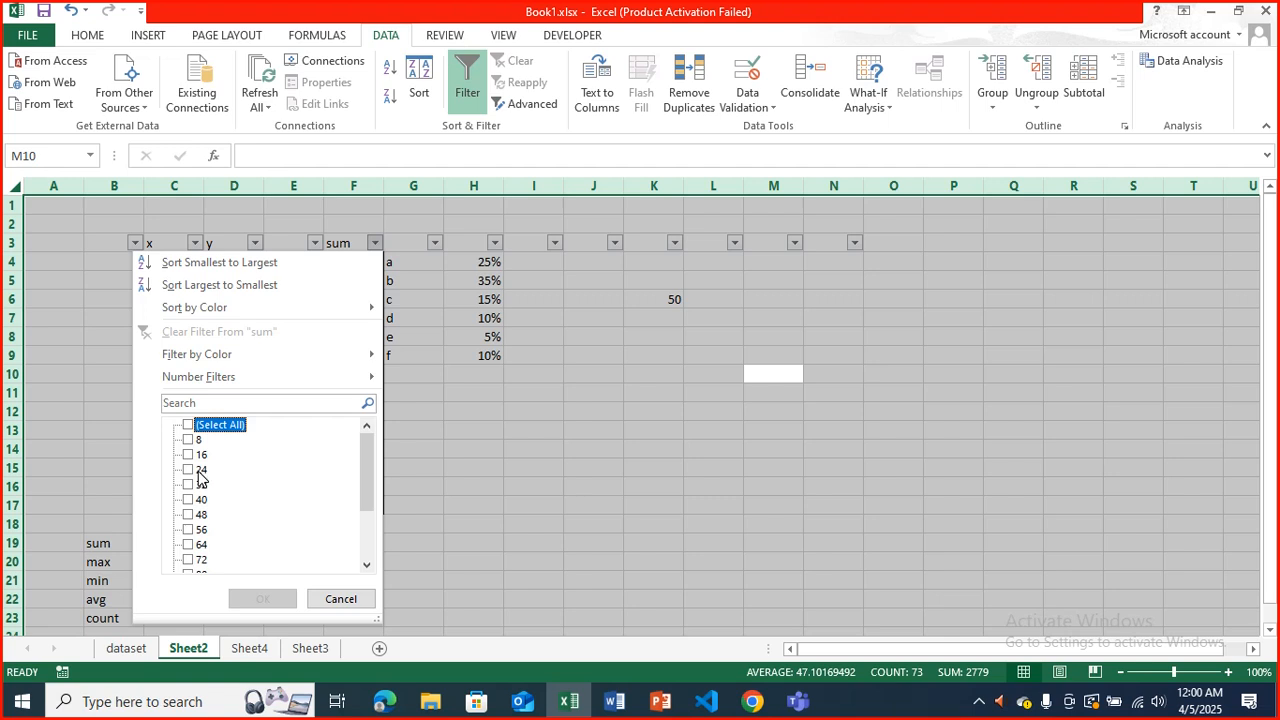
left_click(200, 470)
left_click(200, 485)
left_click(190, 499)
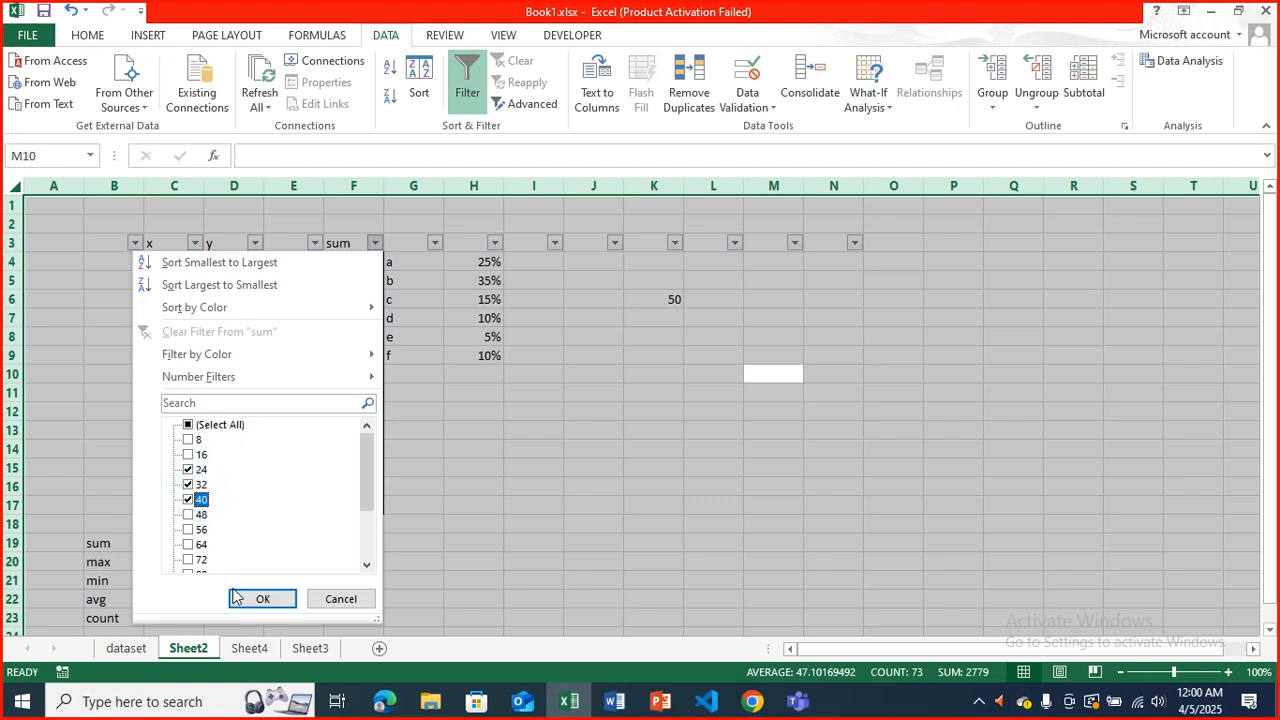
left_click(258, 598)
left_click(372, 296)
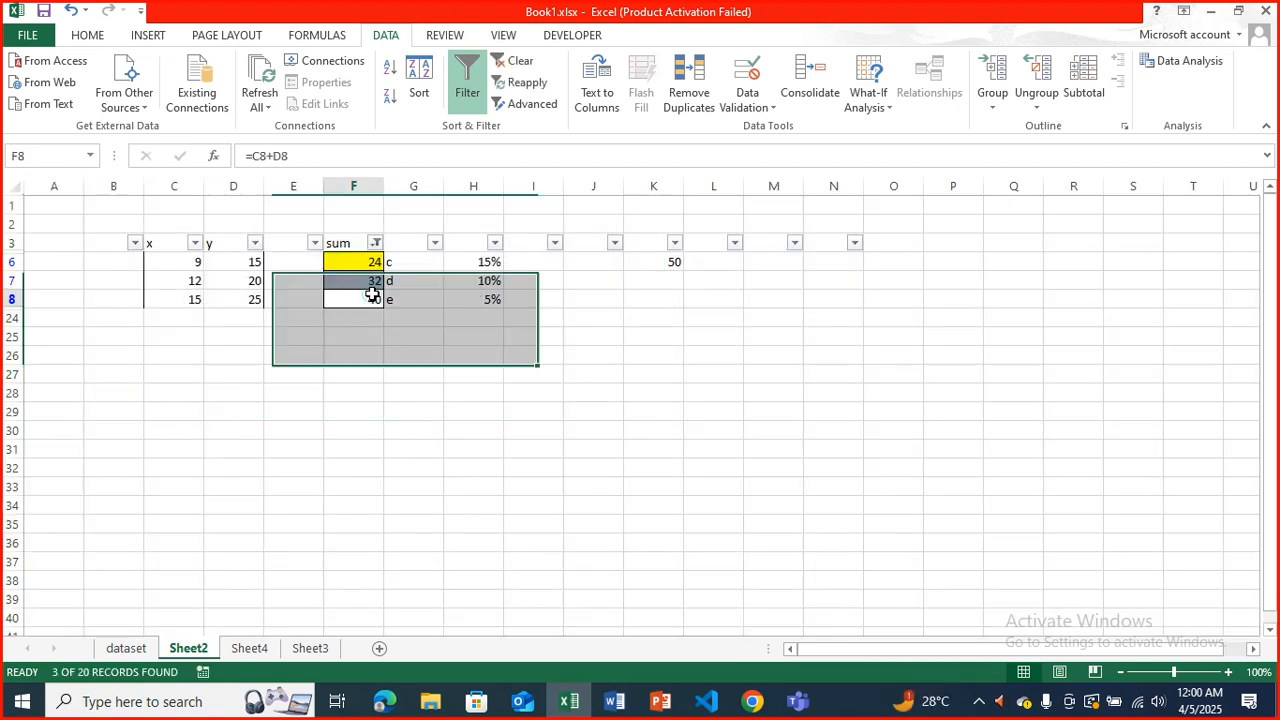
Show all values in the sum column again by reselecting everything in its filter.
left_click(375, 243)
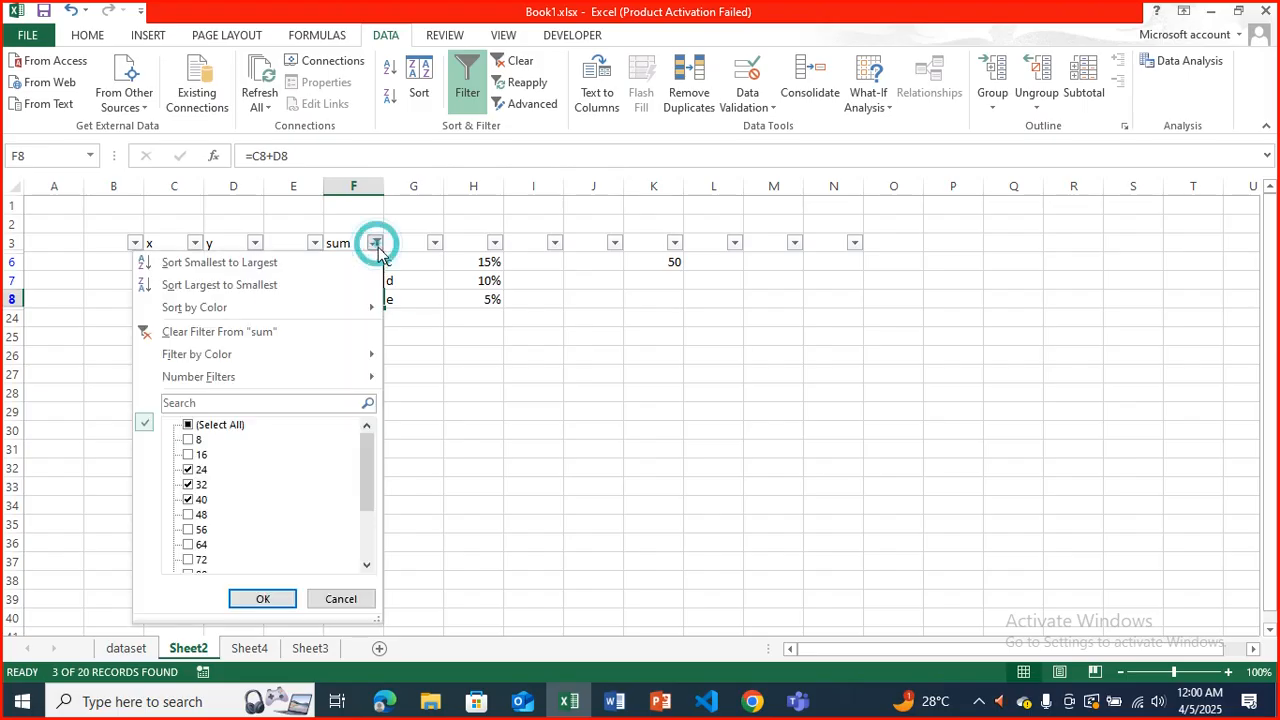
left_click(210, 424)
left_click(282, 598)
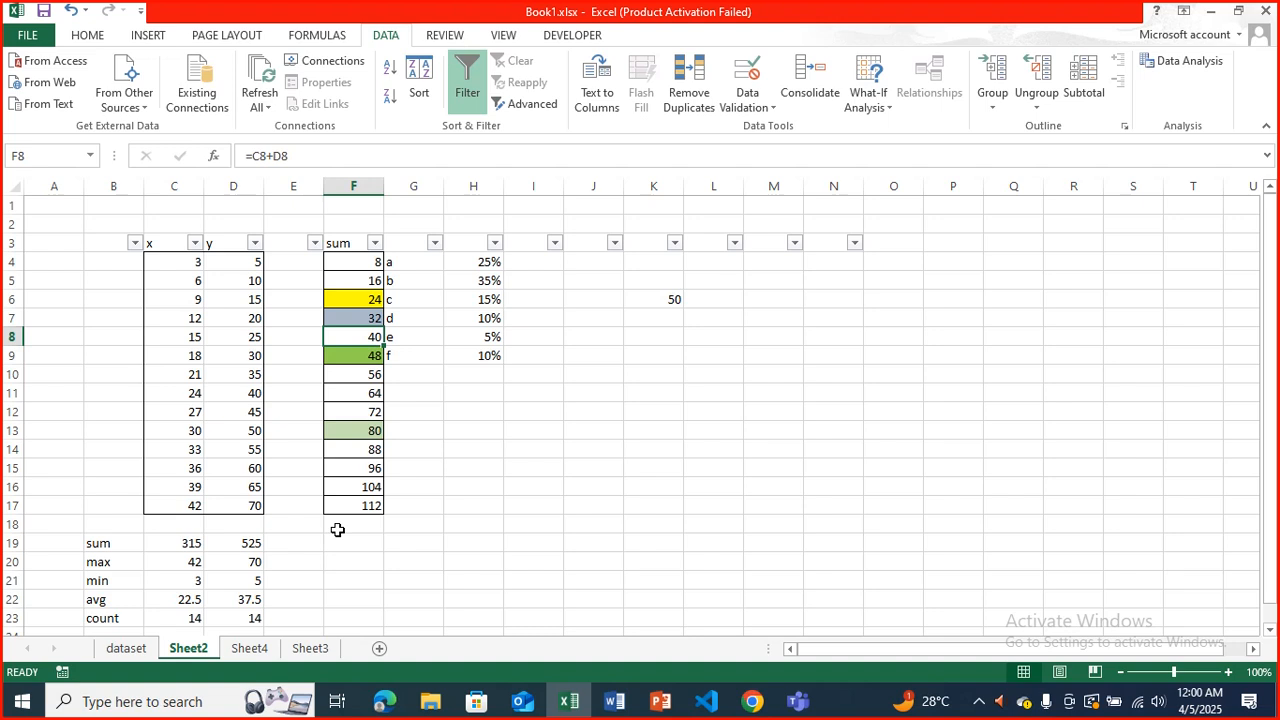
Filter the x column to show only the values 12, 14 and 15.
left_click(195, 243)
left_click(90, 424)
left_click(64, 484)
left_click(69, 516)
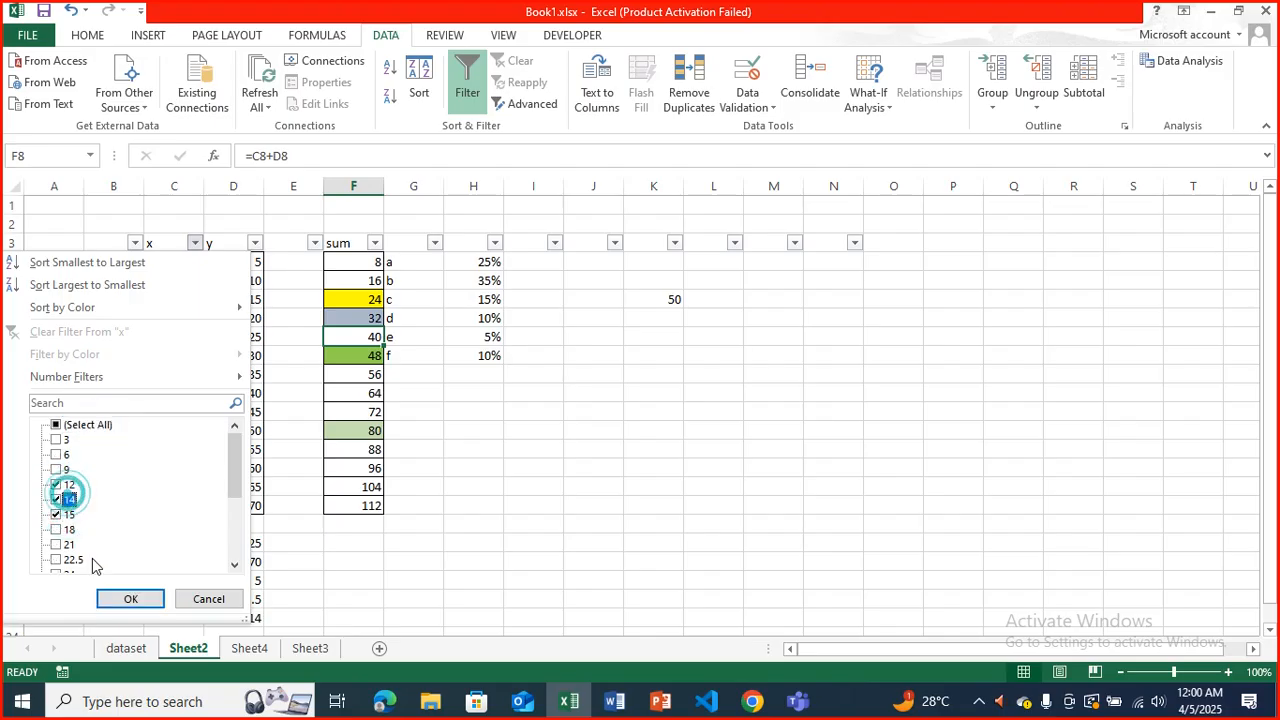
left_click(130, 599)
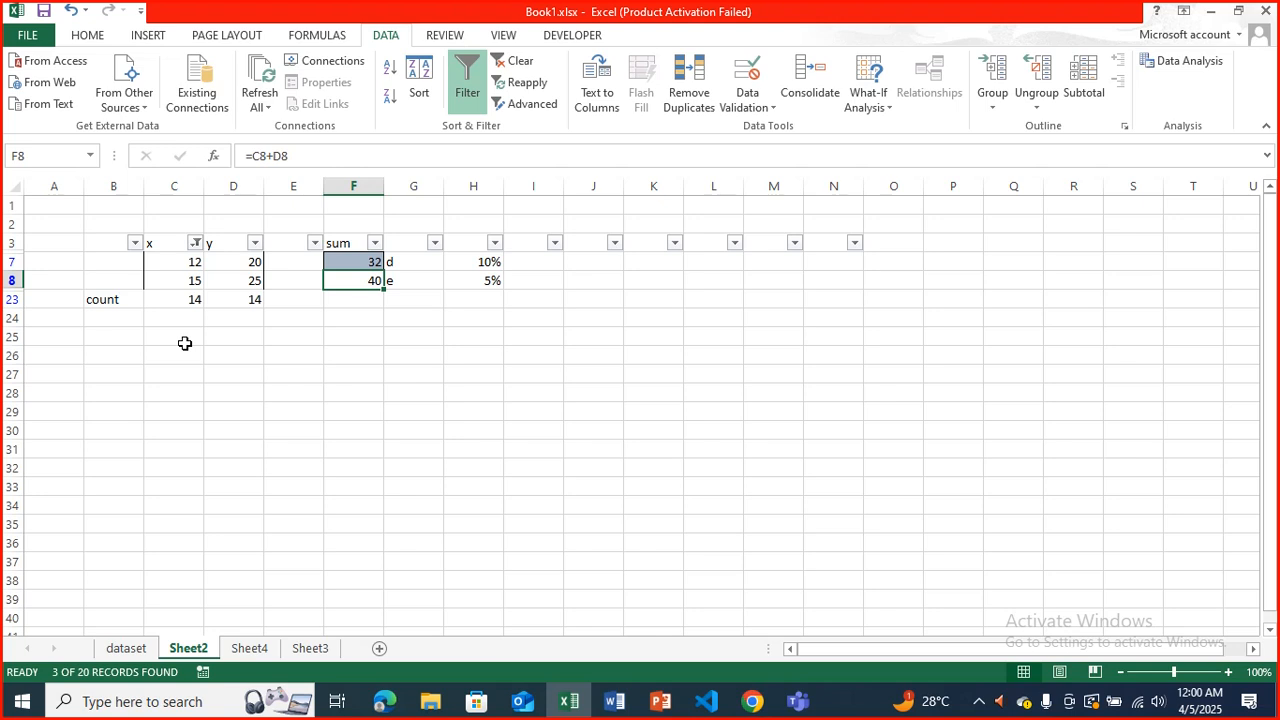
Show all values in the x column again by reselecting everything in its filter.
left_click(195, 243)
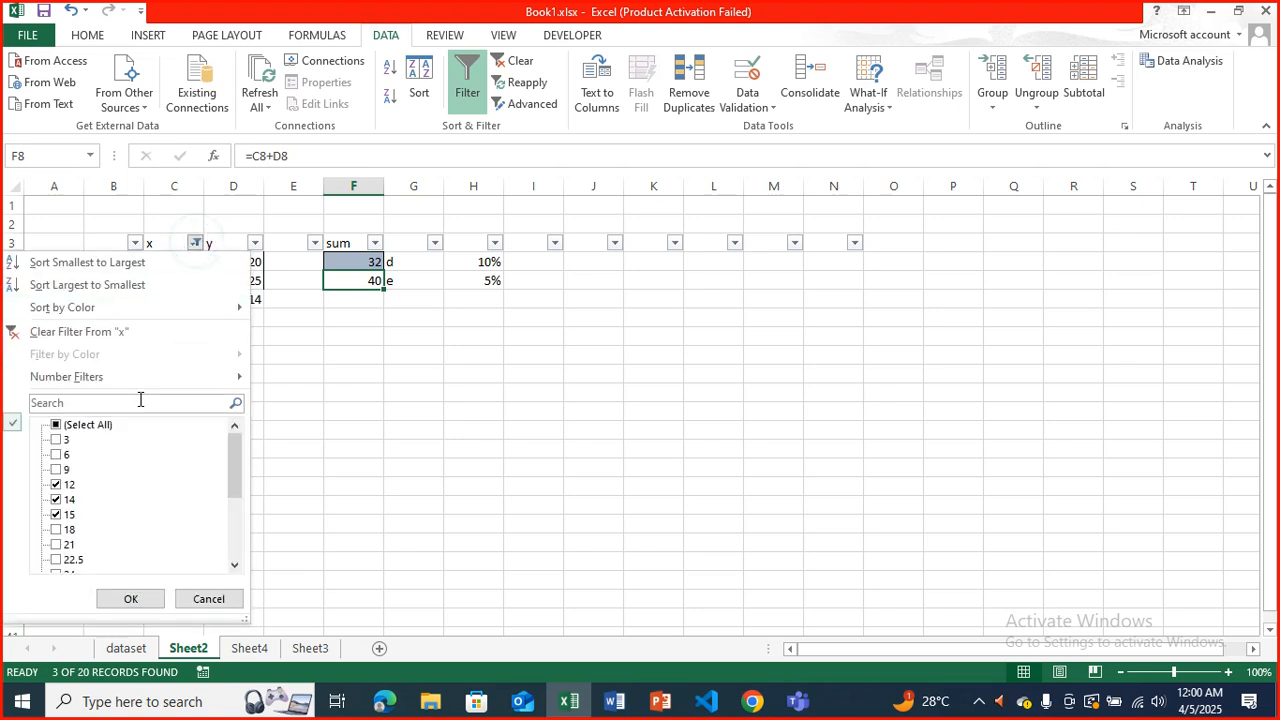
left_click(105, 425)
left_click(130, 598)
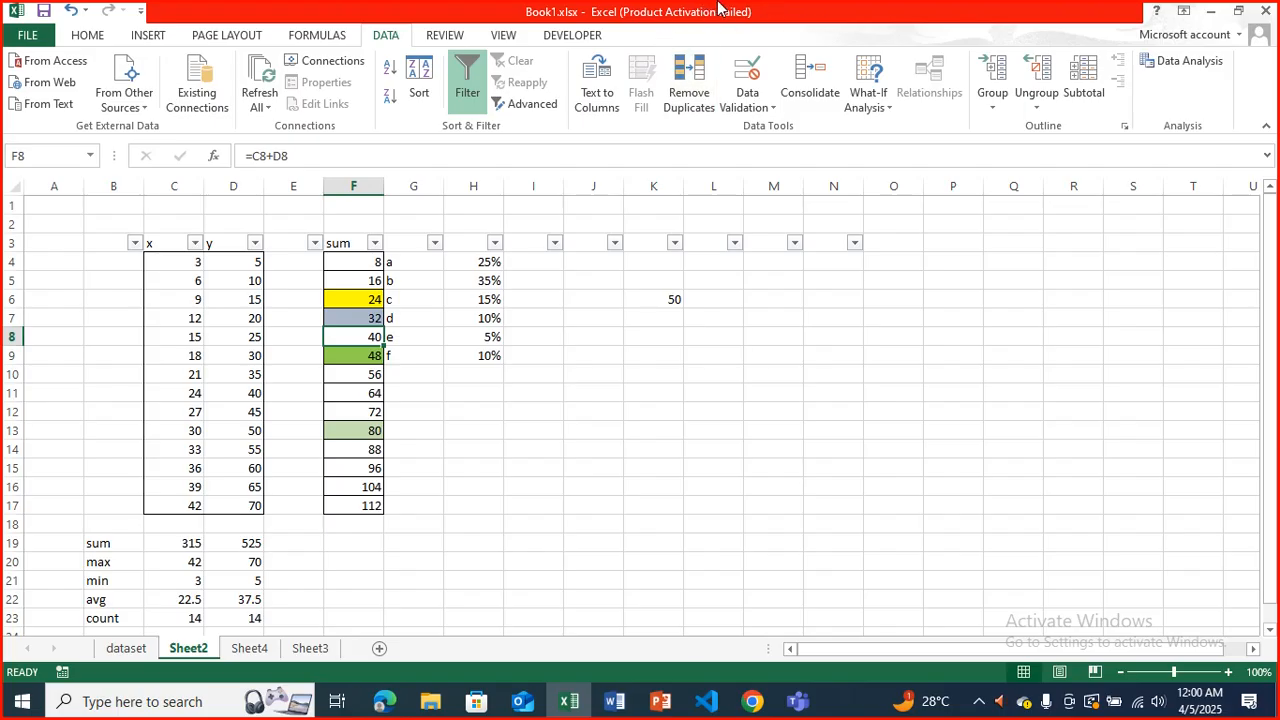
Remove the sheet-wide filter and apply a filter to the x and y table from header cell C3.
left_click(481, 40)
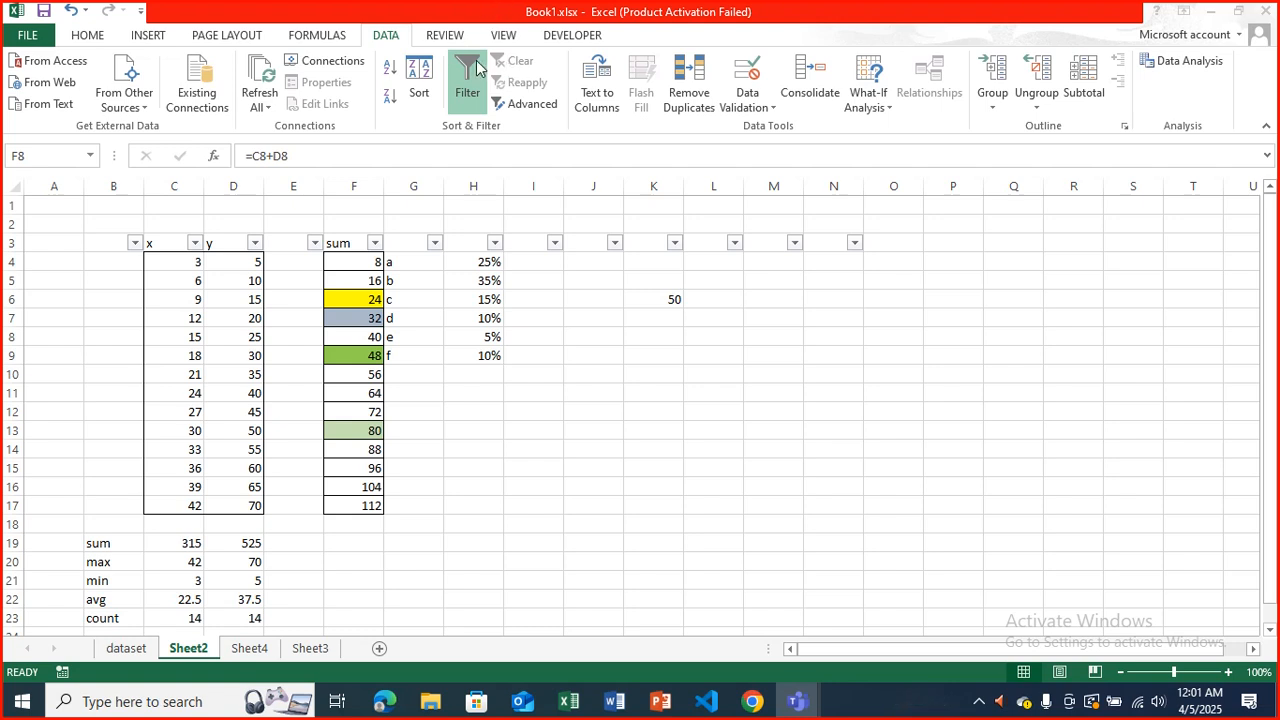
left_click(478, 68)
left_click(467, 80)
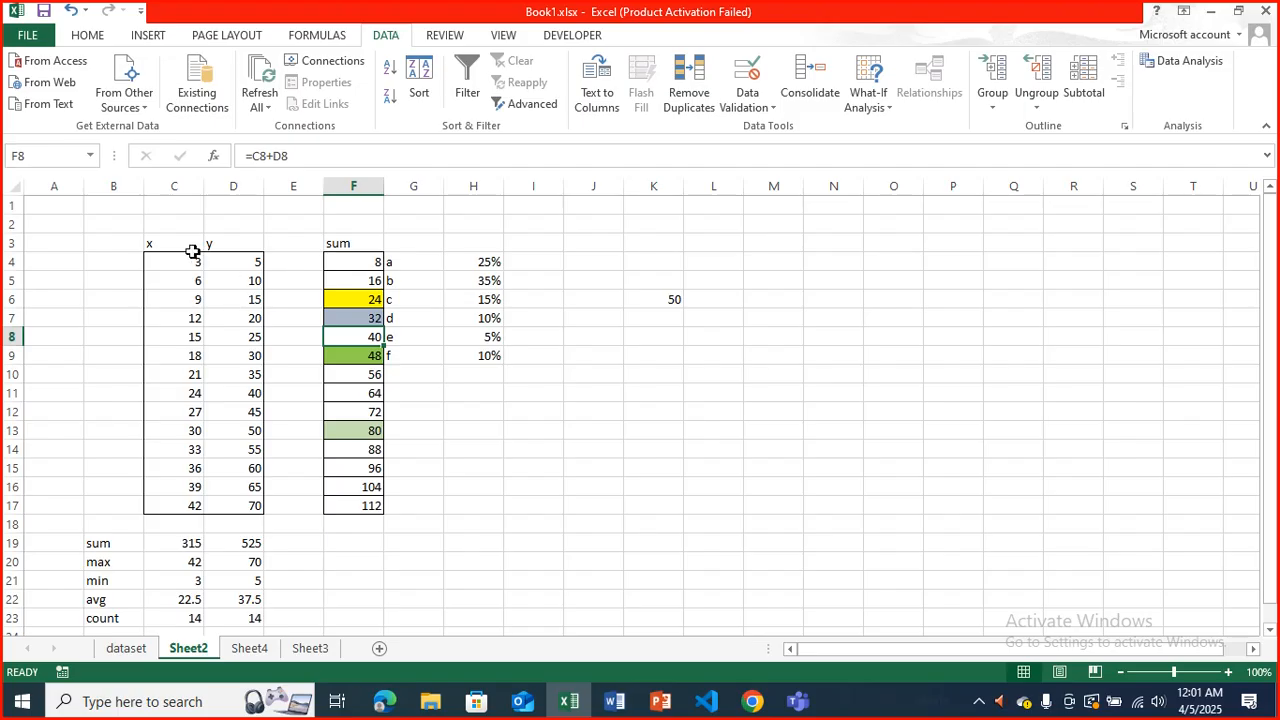
left_click(467, 95)
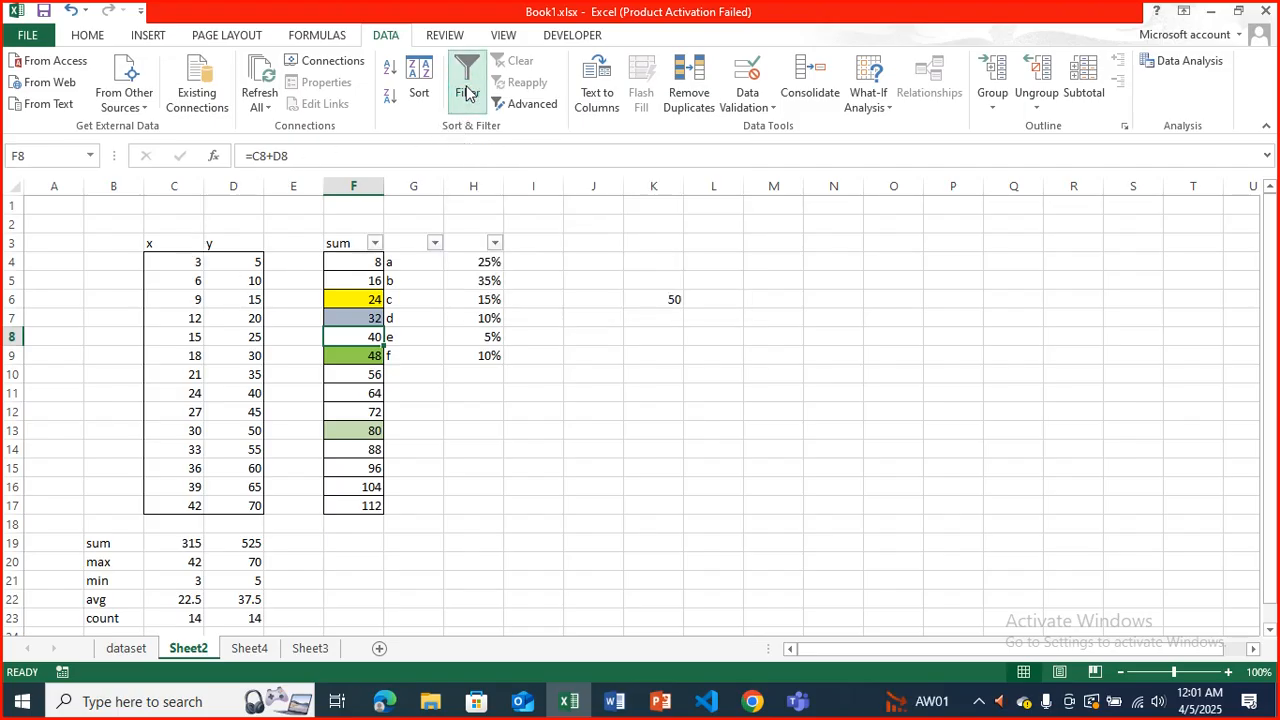
left_click(467, 92)
left_click(186, 244)
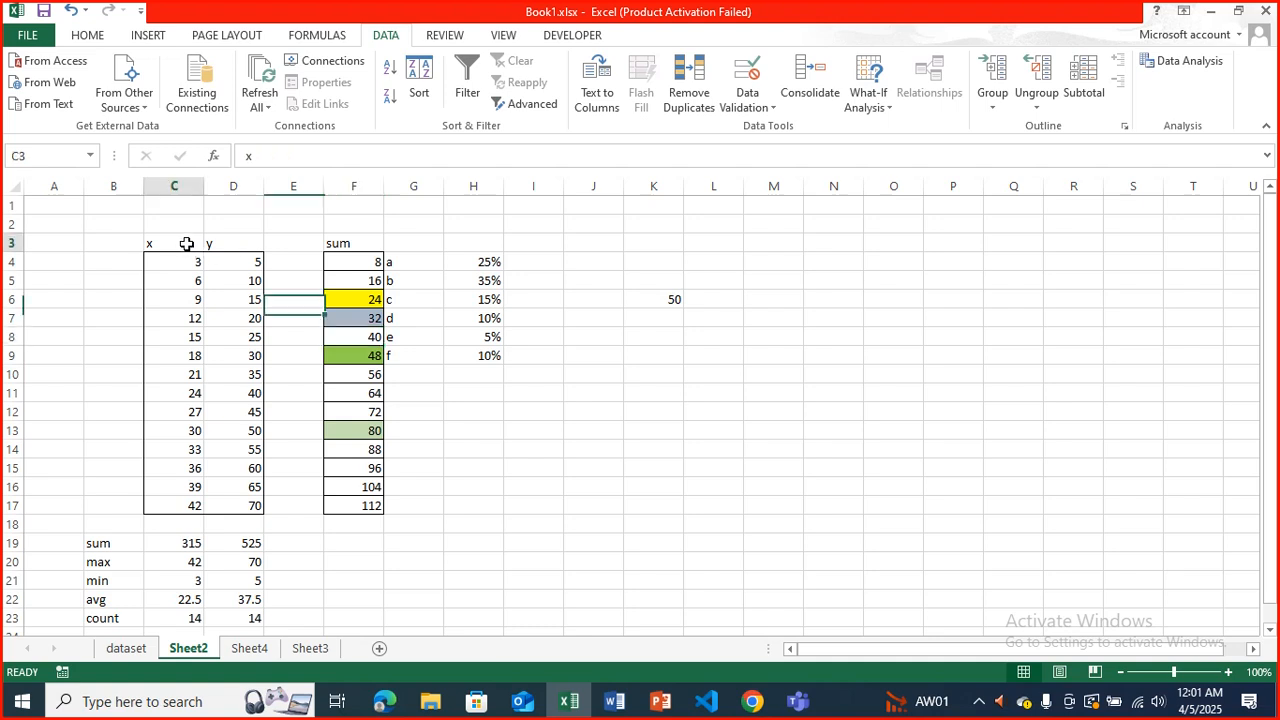
left_click(466, 82)
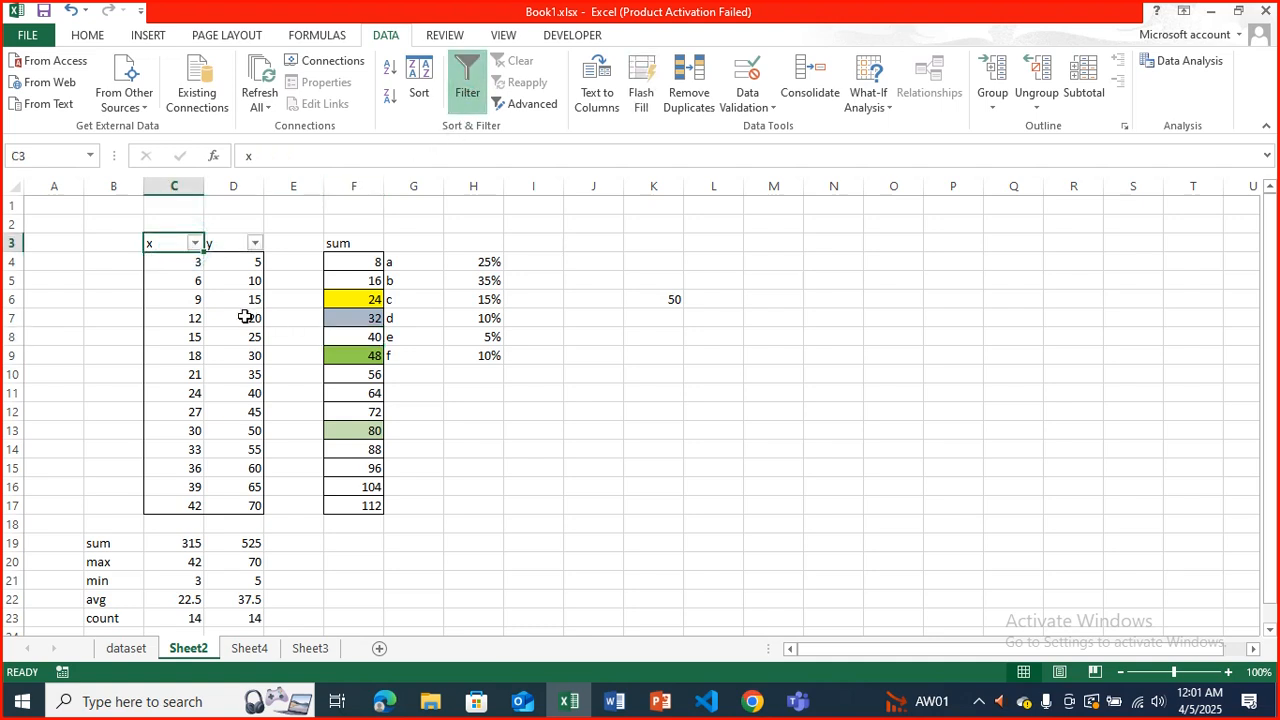
left_click(673, 143)
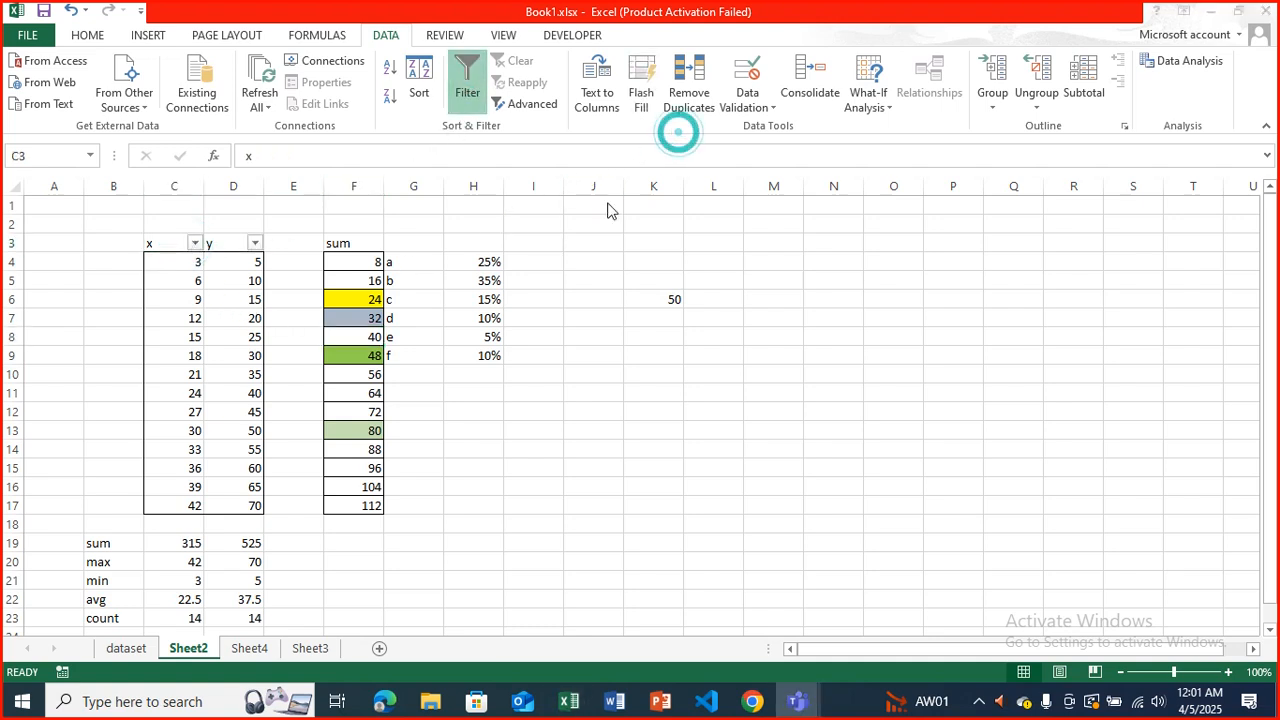
left_click(393, 287)
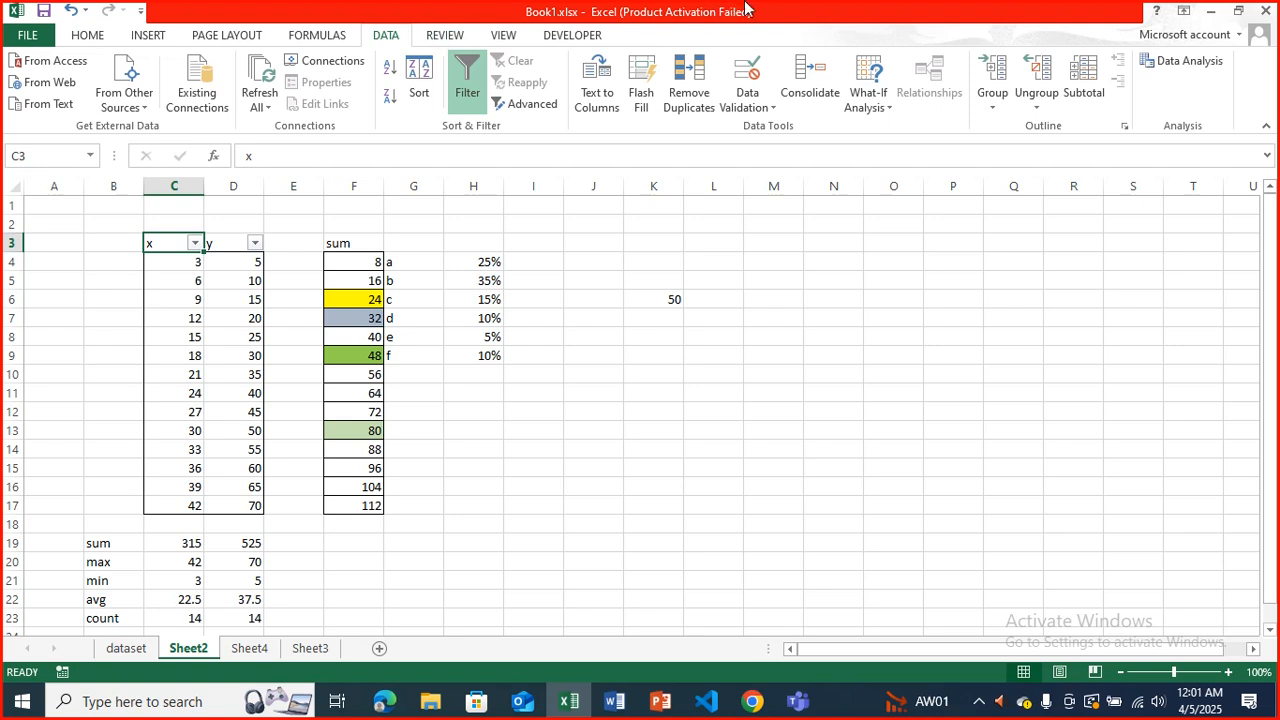
left_click(467, 38)
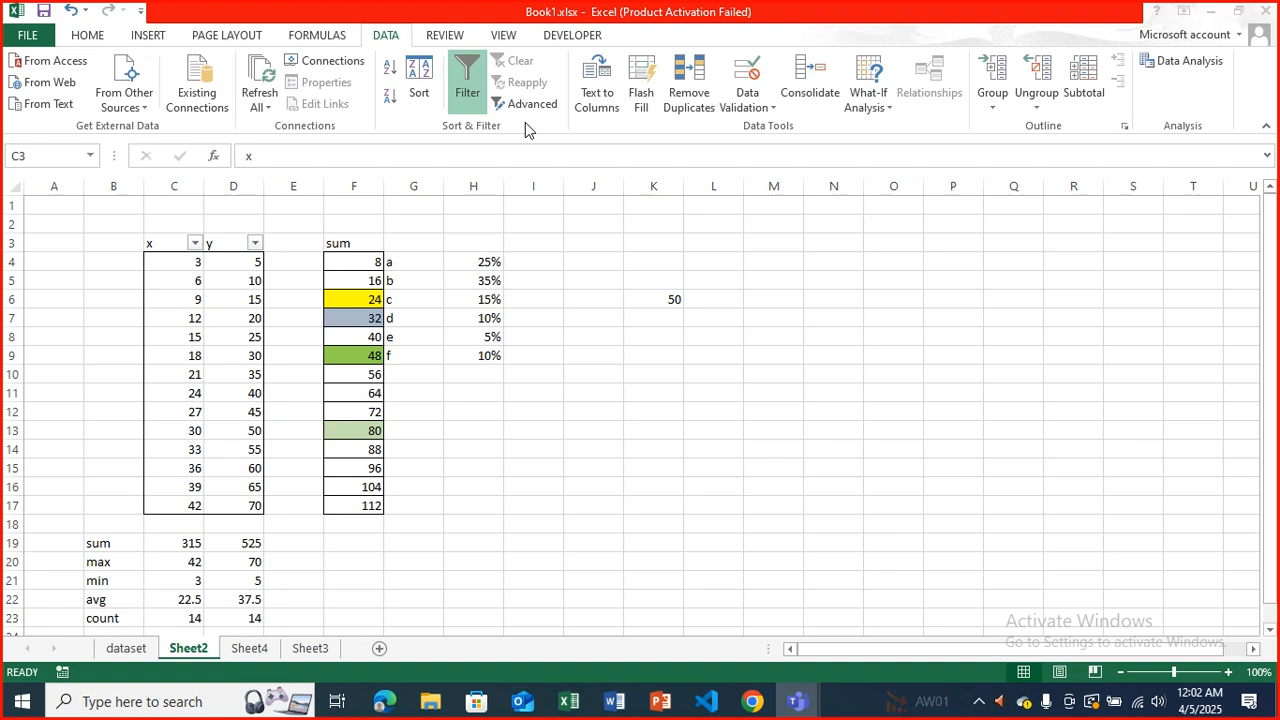
left_click(467, 39)
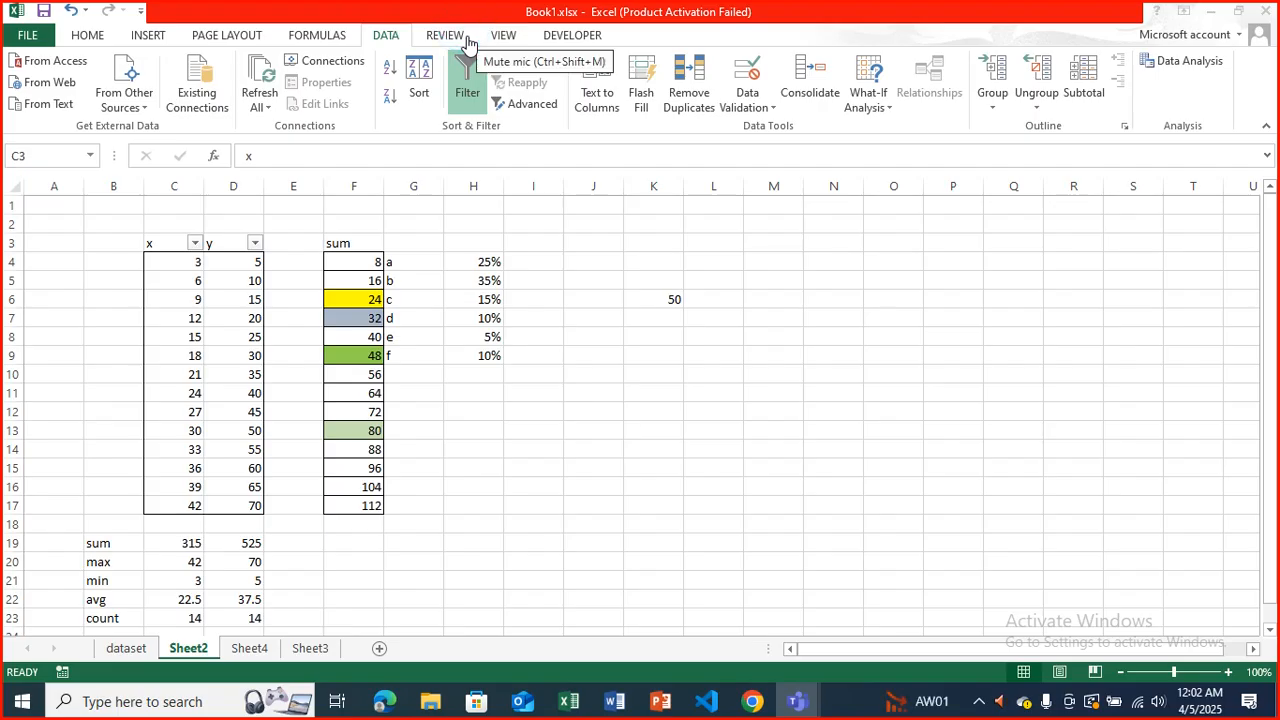
left_click(146, 33)
left_click(147, 37)
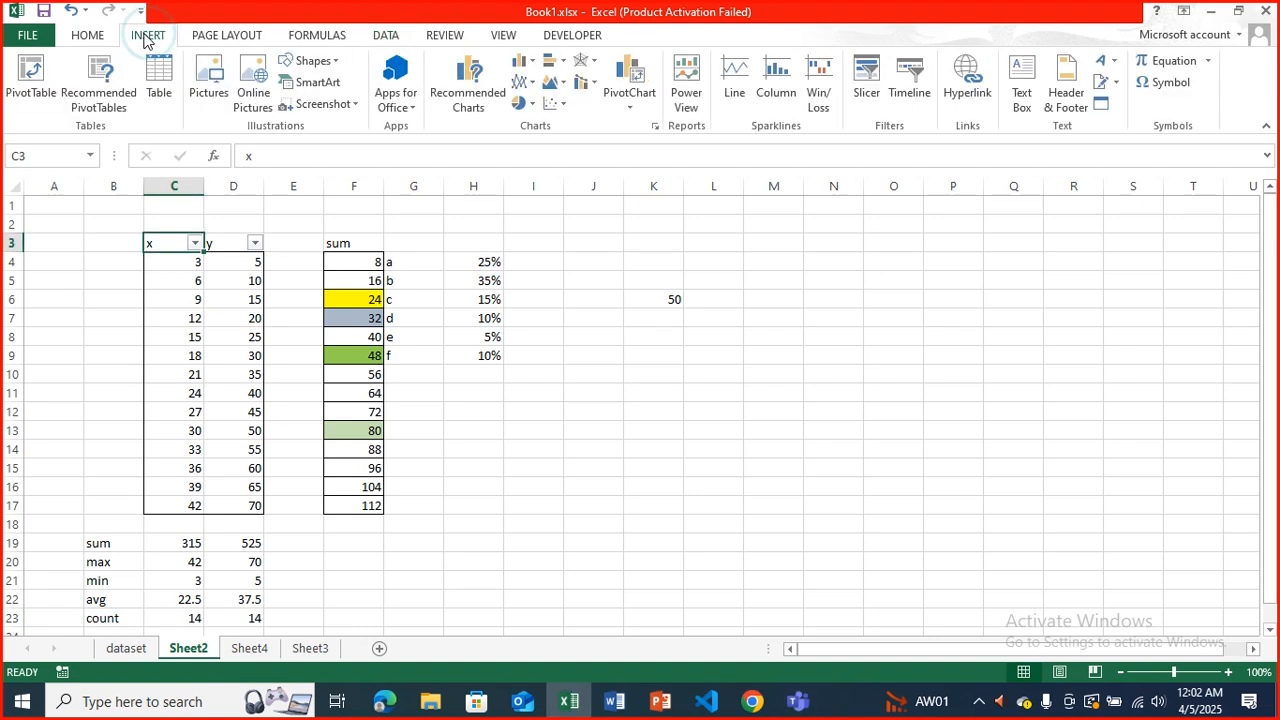
Add a Greater Than conditional formatting rule to cell H13 for values above 50 with Green Fill with Dark Green Text.
left_click(106, 36)
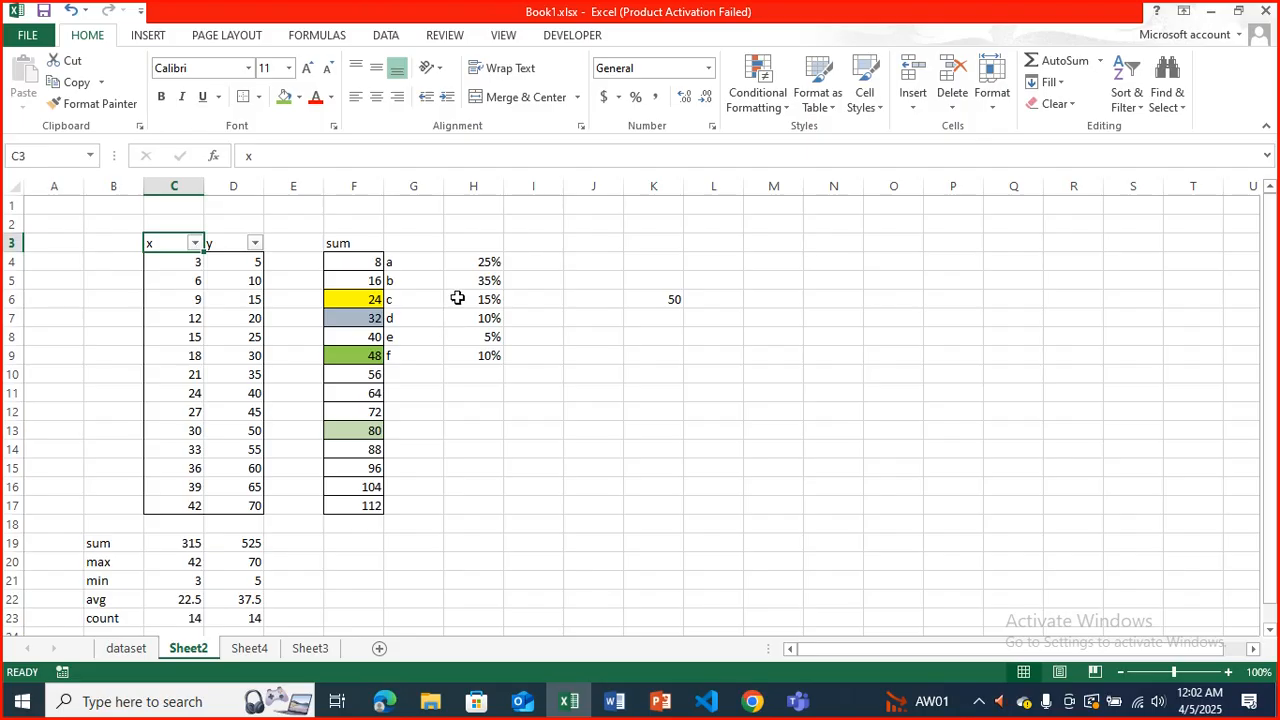
left_click(497, 319)
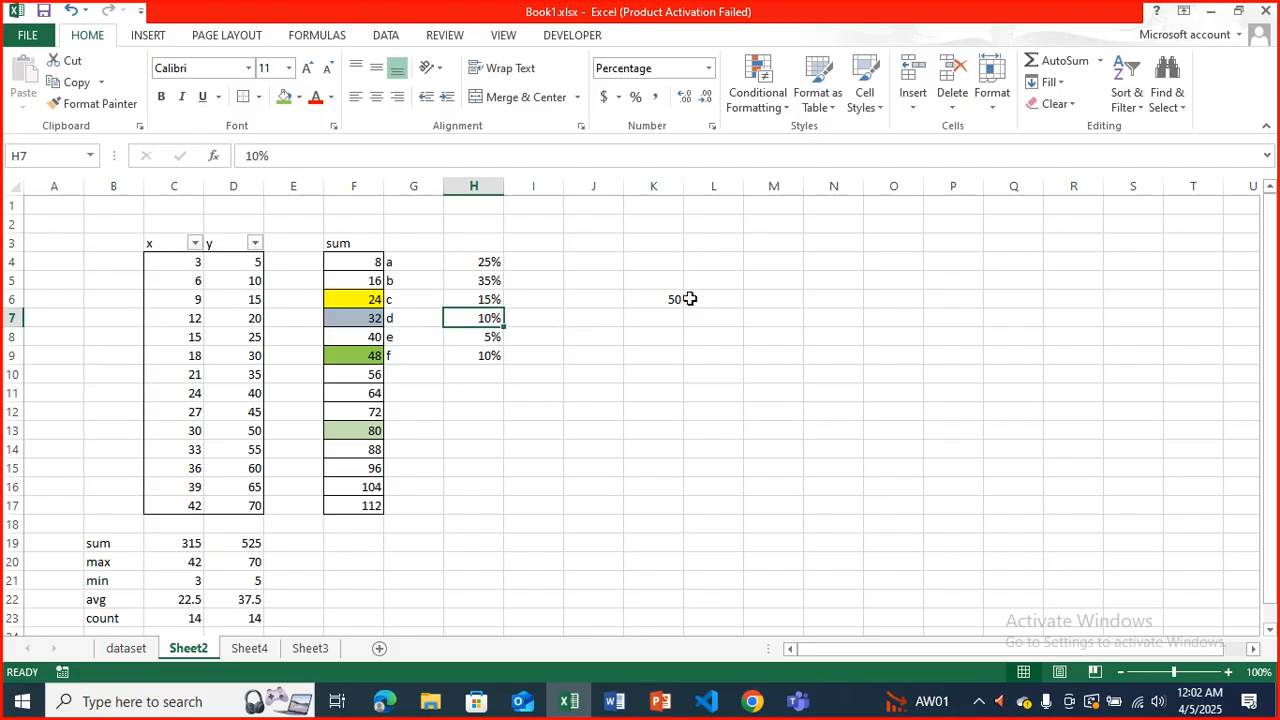
left_click(452, 421)
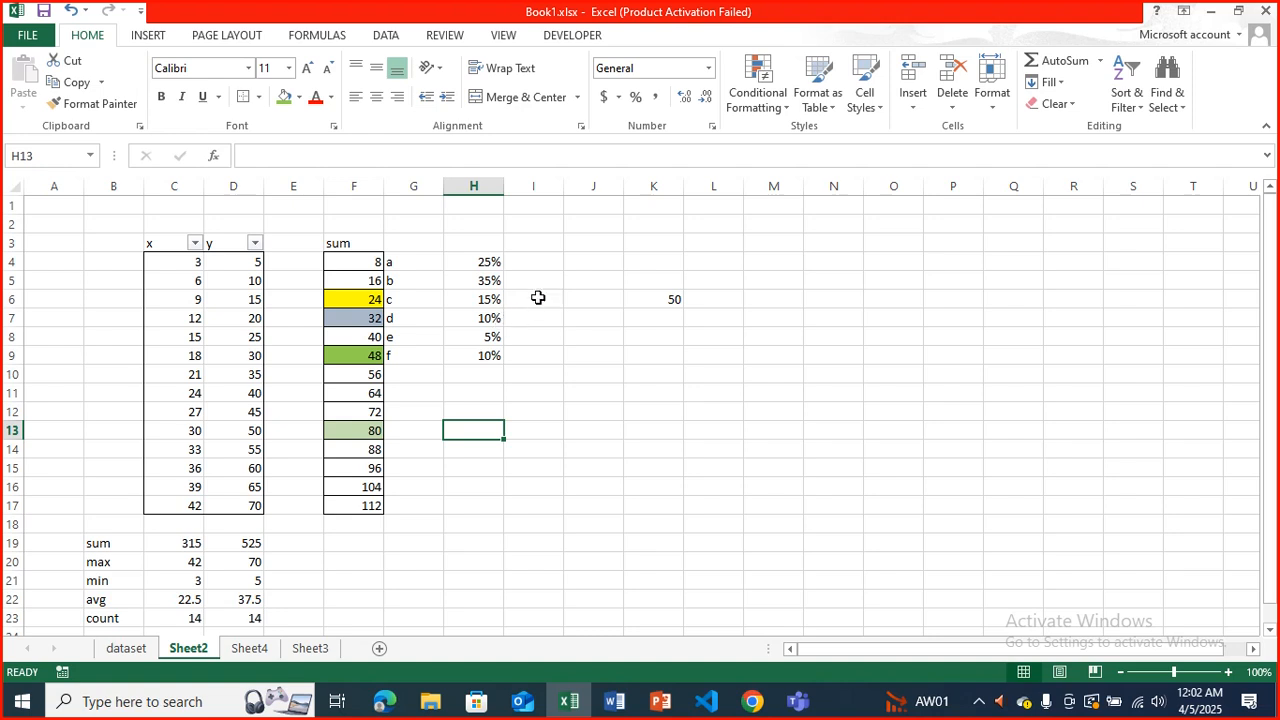
left_click(776, 111)
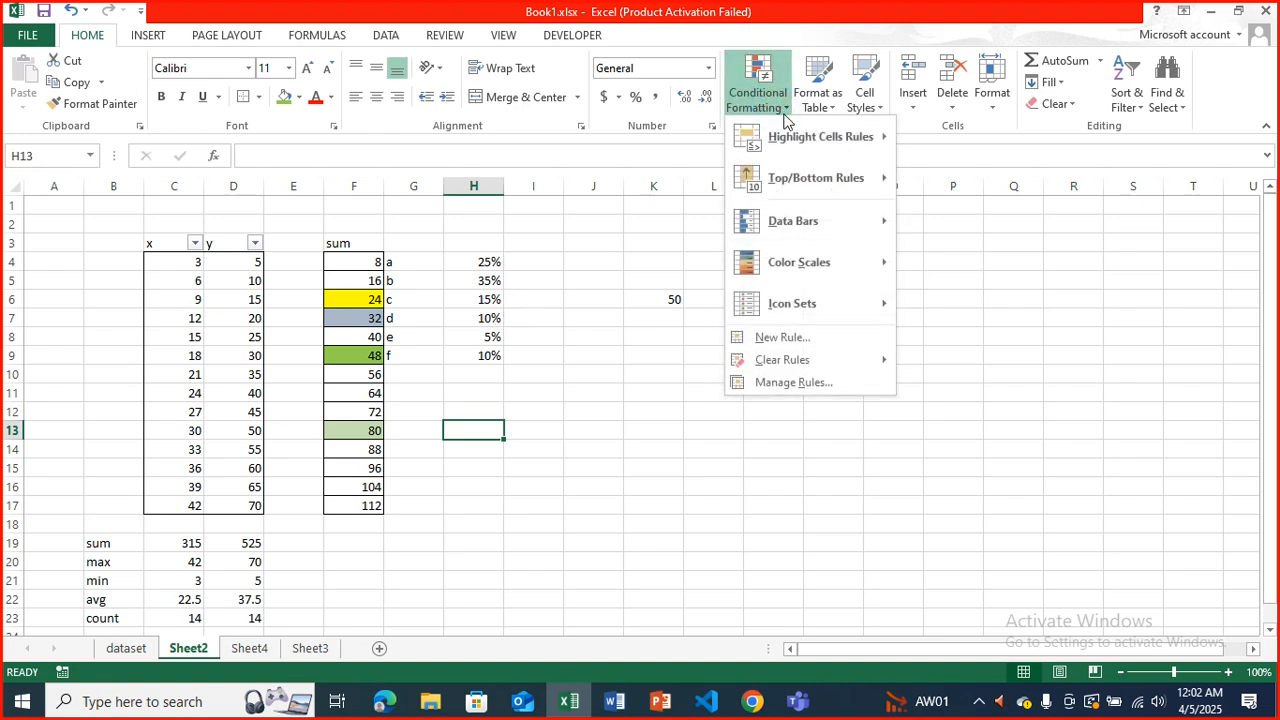
mouse_move(826, 146)
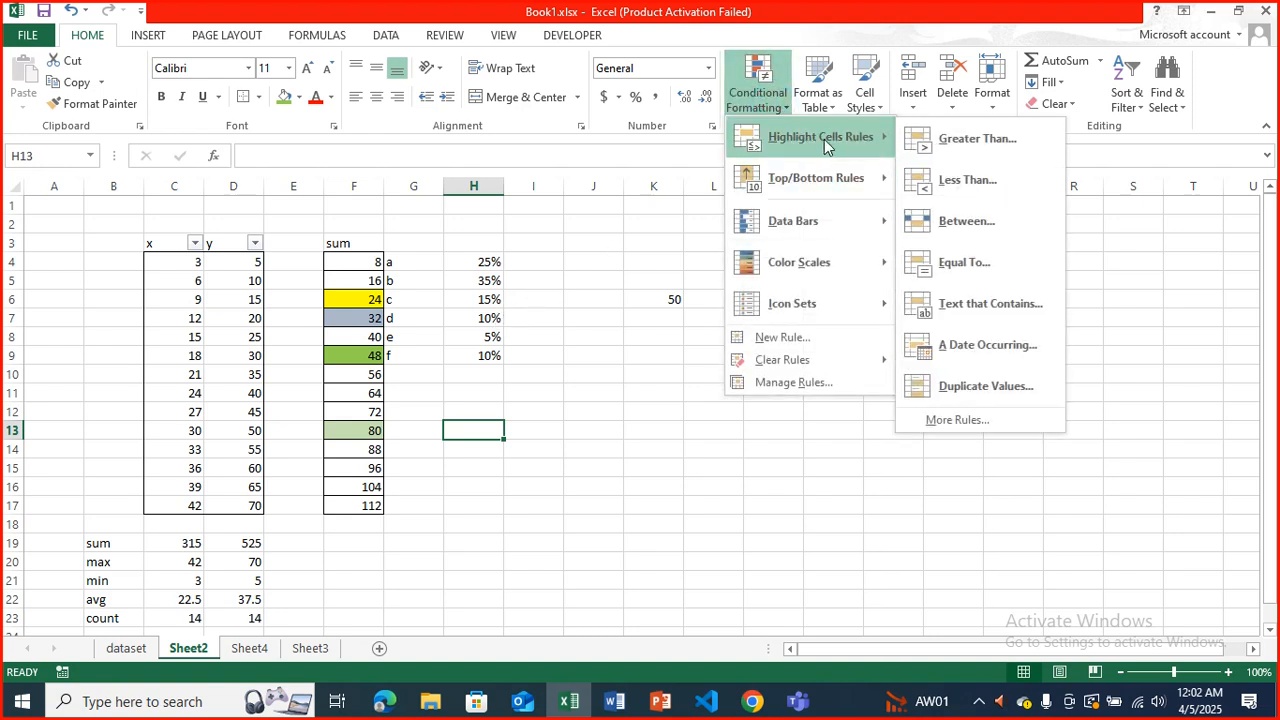
left_click(935, 138)
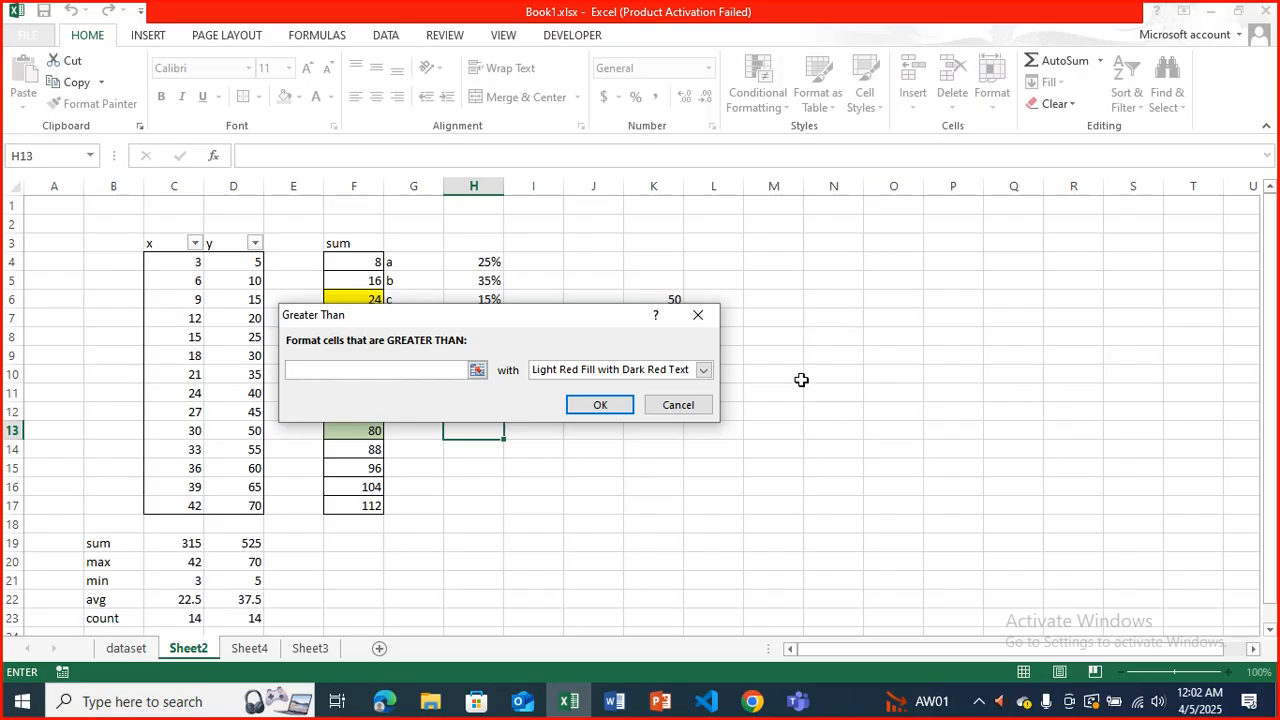
type("50")
left_click(703, 370)
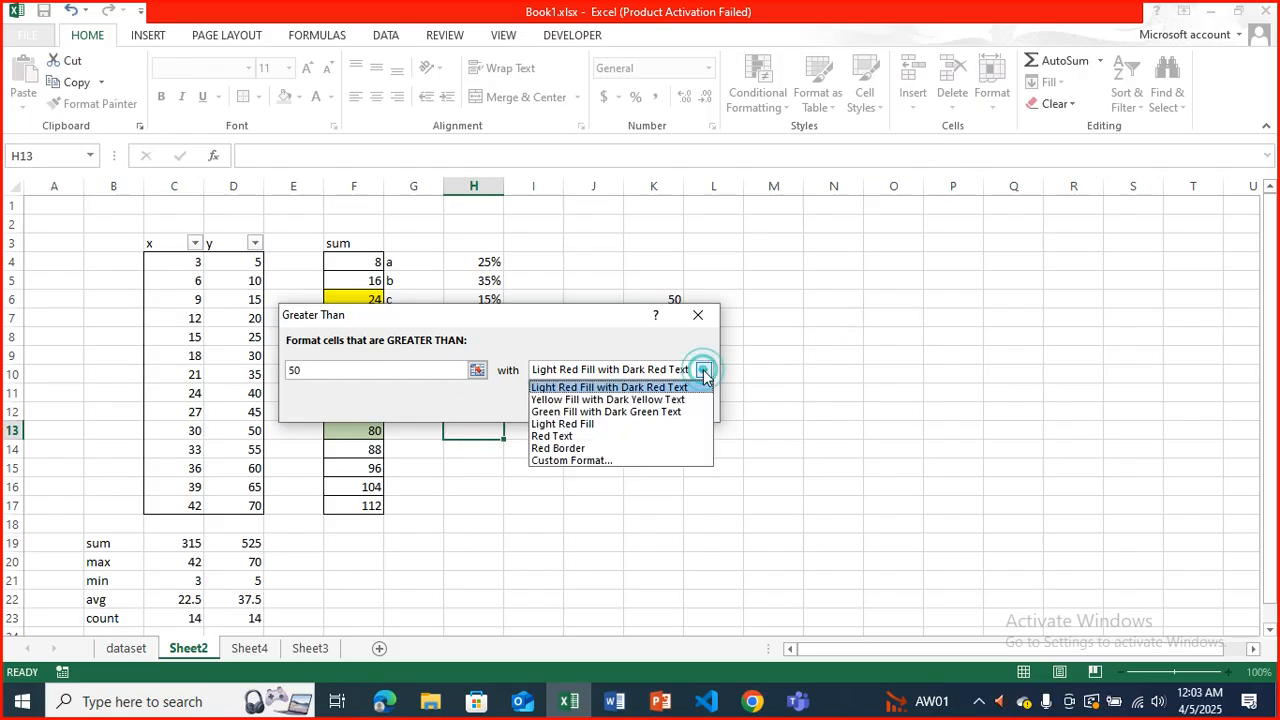
left_click(674, 412)
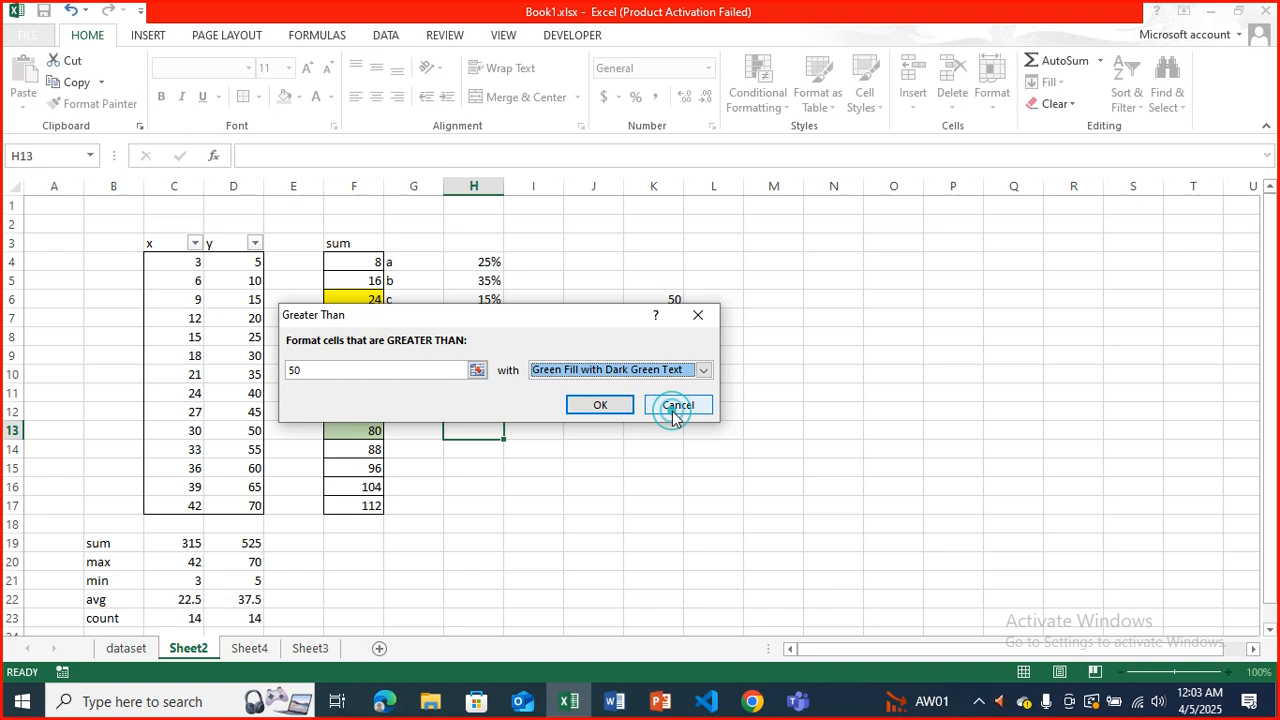
left_click(622, 412)
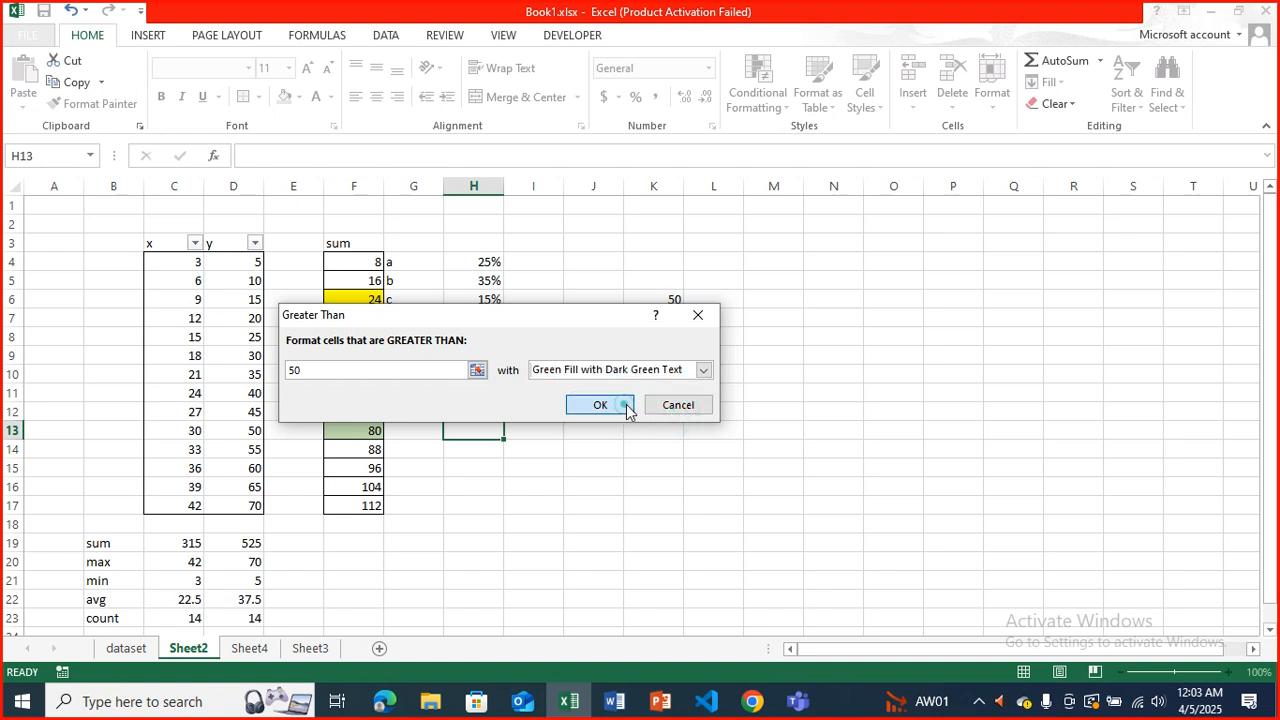
Add a Less Than conditional formatting rule to cell H13 for values below 50 with Light Red Fill with Dark Red Text.
left_click(755, 100)
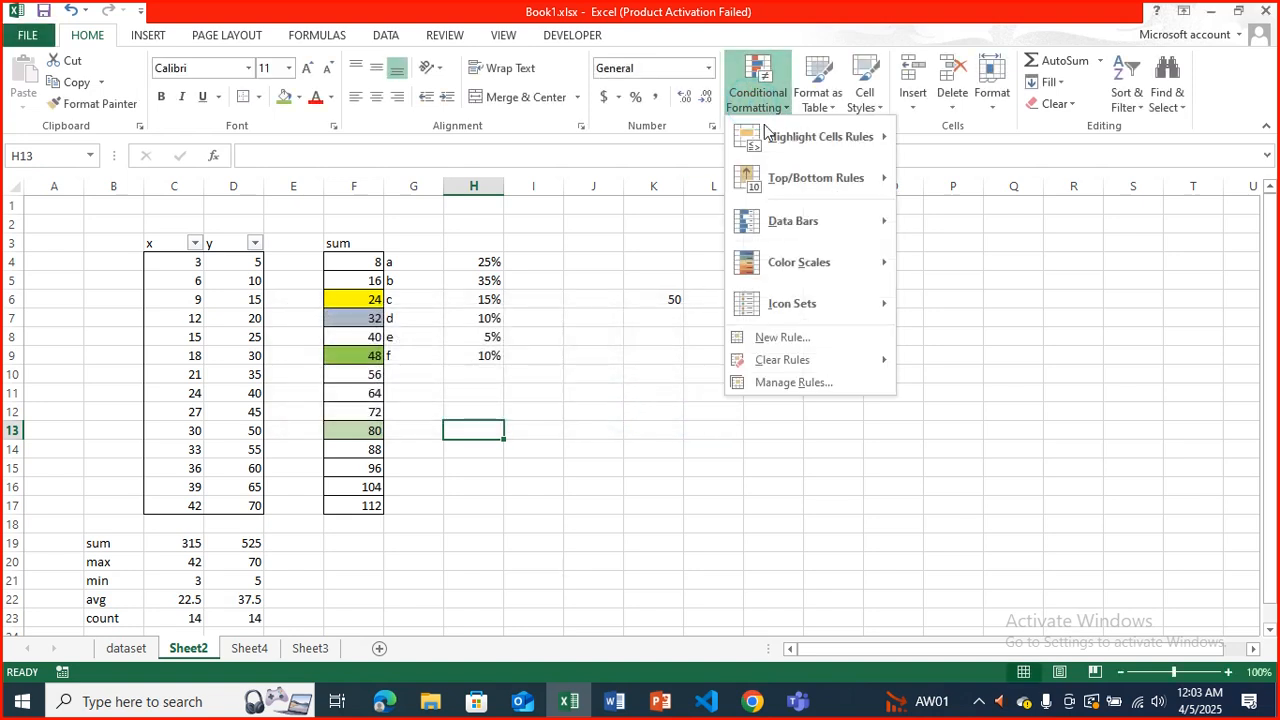
mouse_move(835, 140)
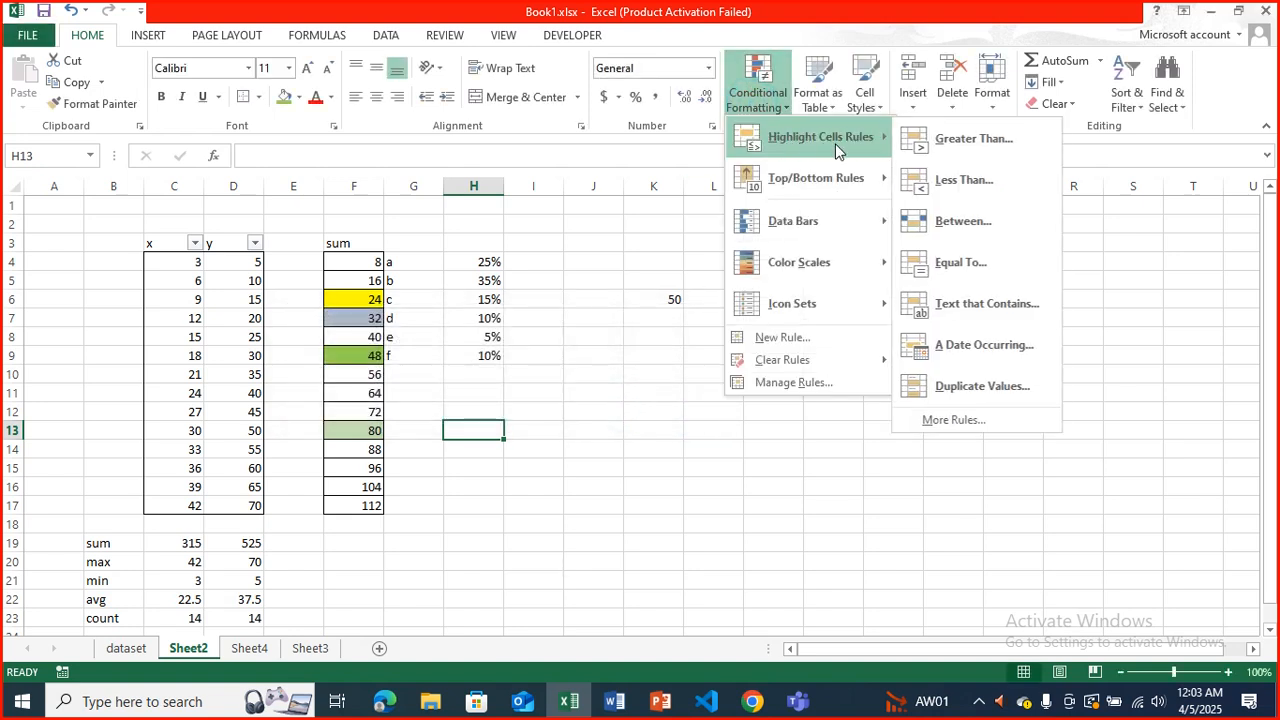
left_click(962, 182)
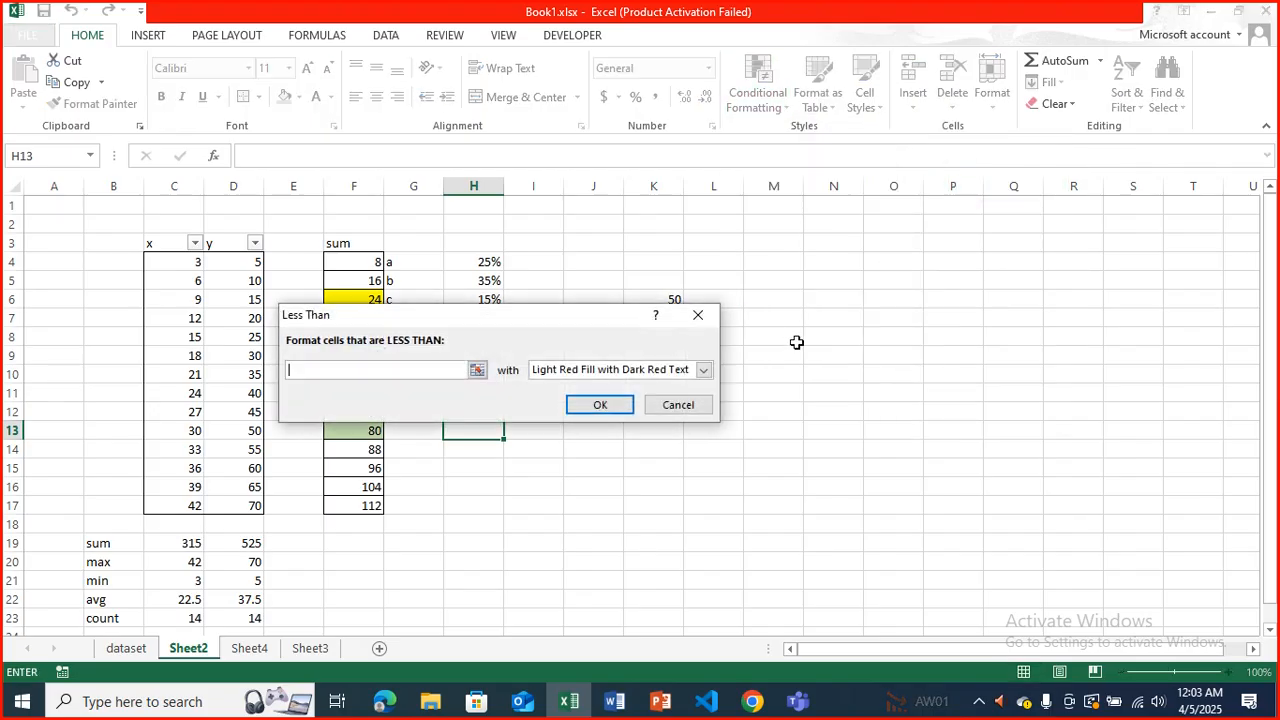
left_click(703, 370)
left_click(688, 387)
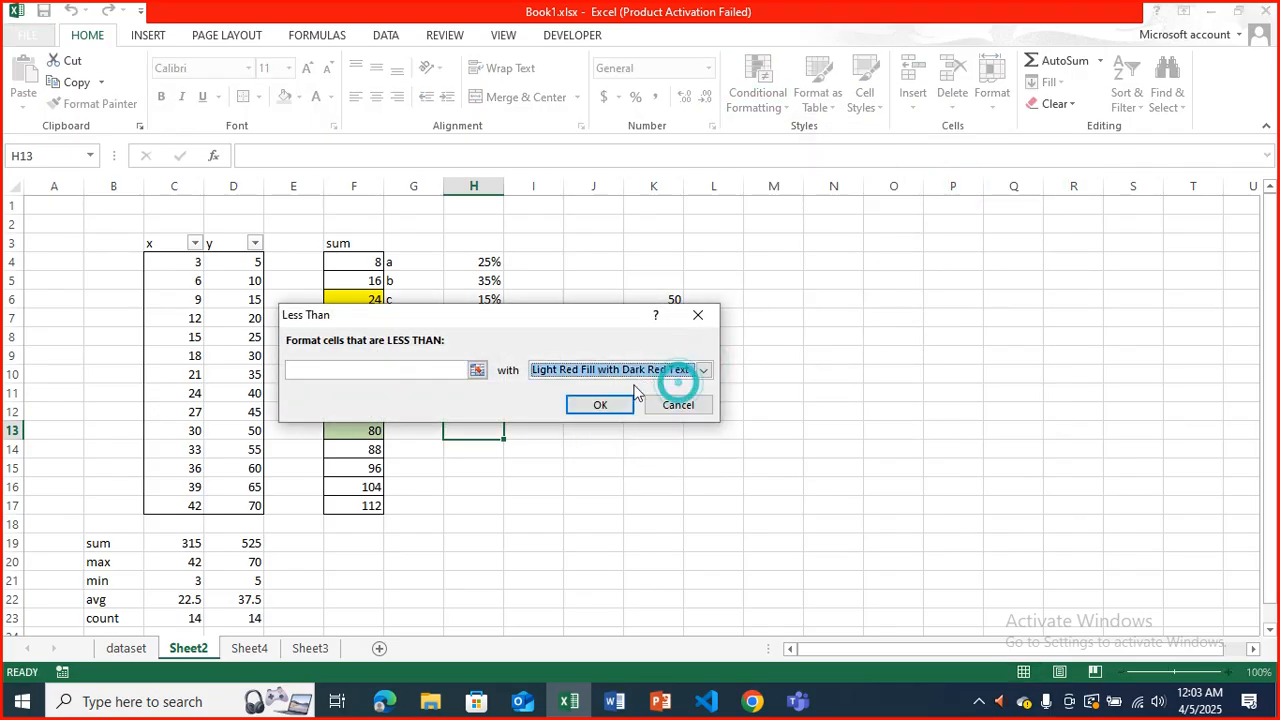
left_click(443, 367)
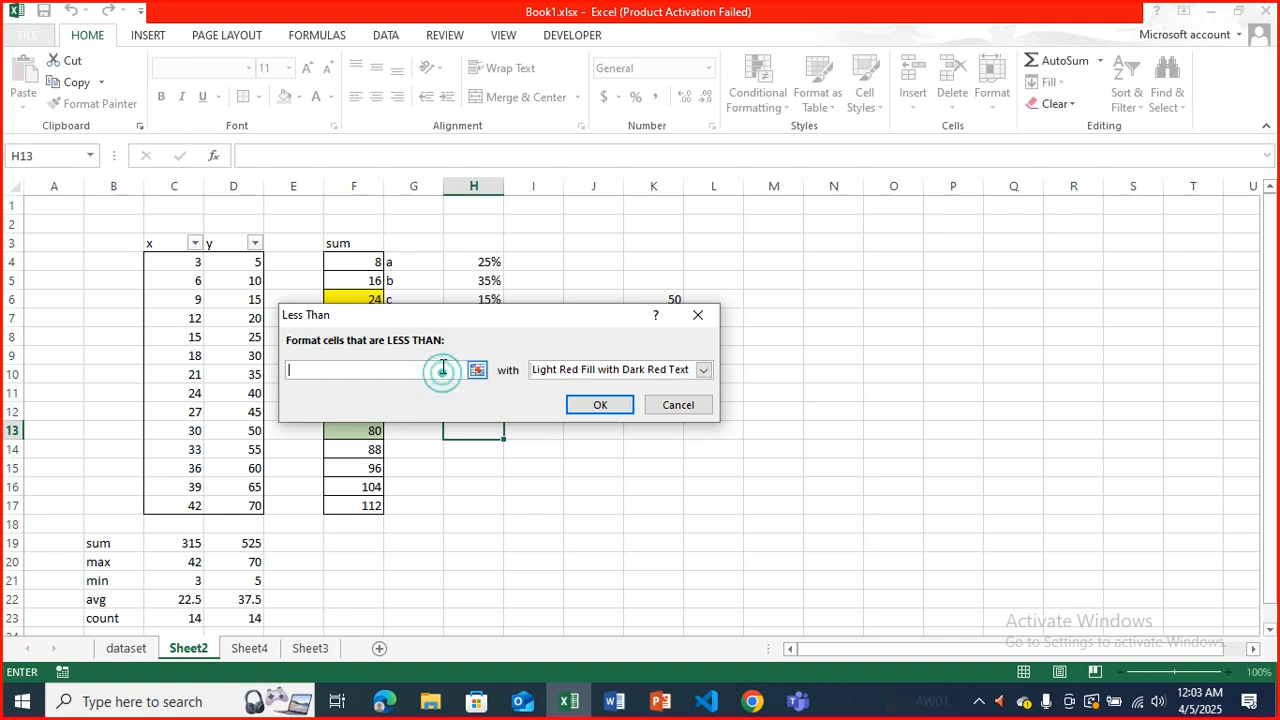
type("50")
left_click(600, 405)
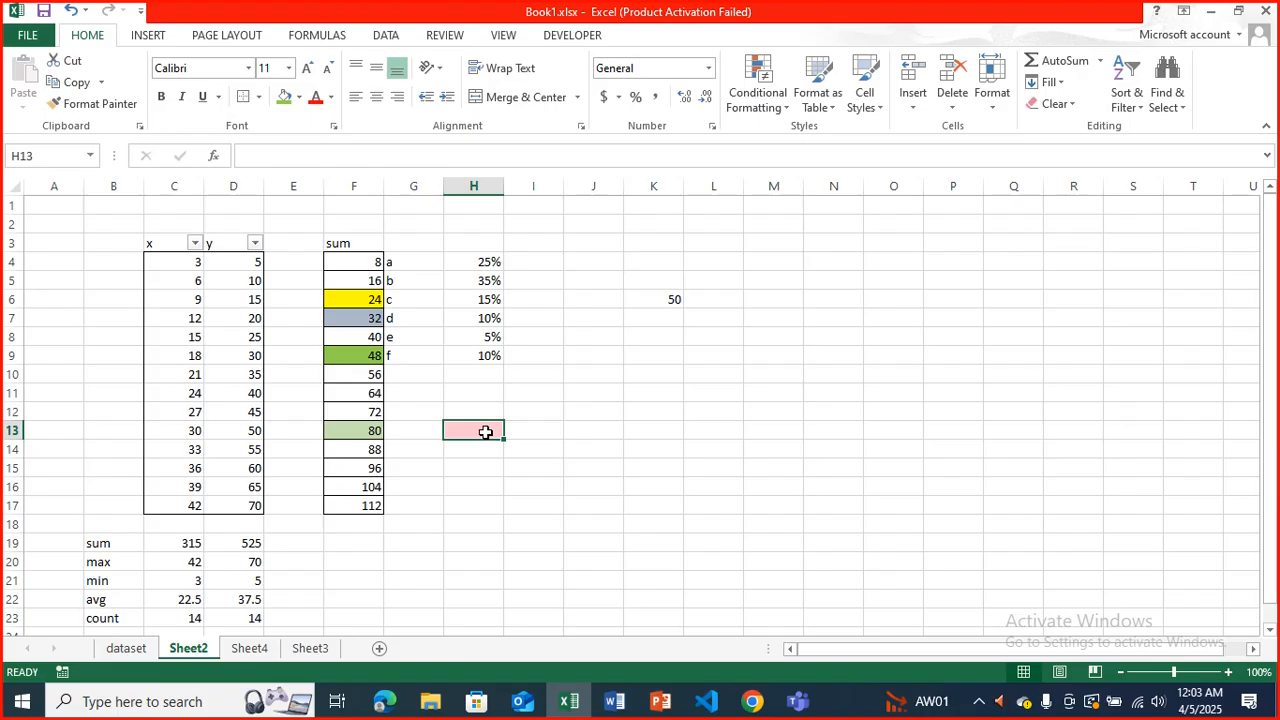
Enter 65 in cell H13 to test the conditional formatting, leaving H14 empty.
type("15")
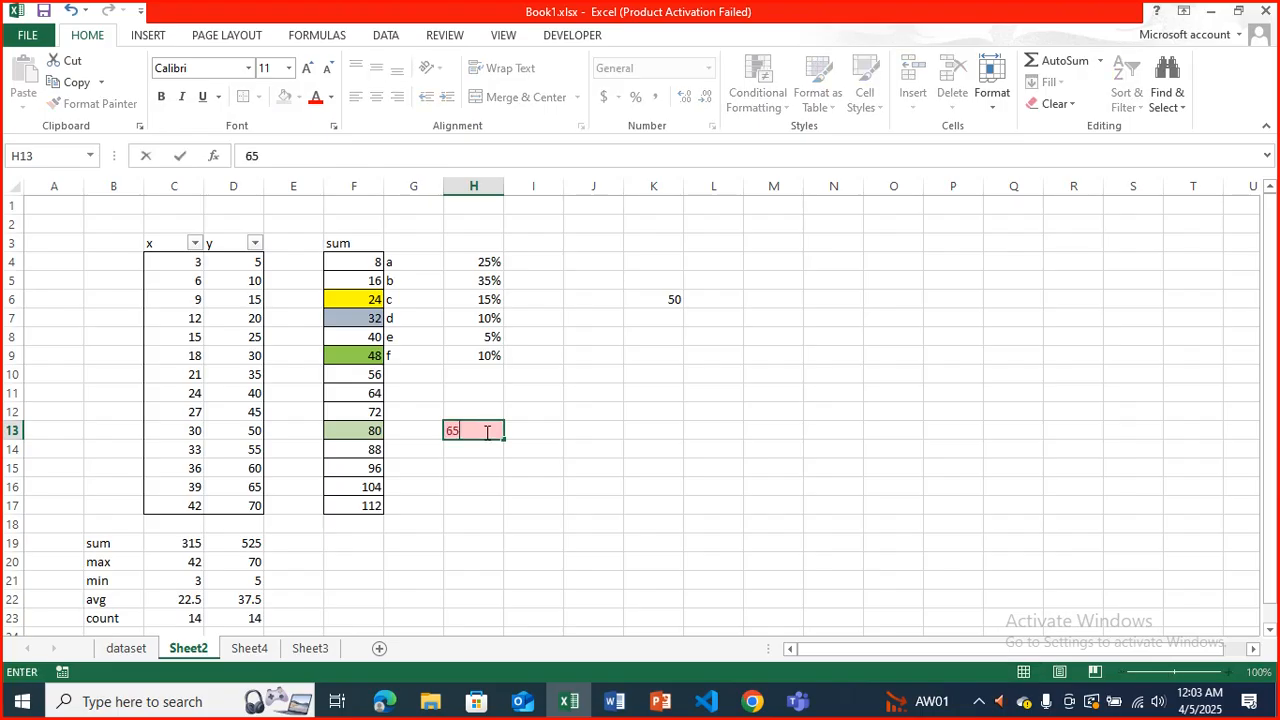
key("Return")
type("2")
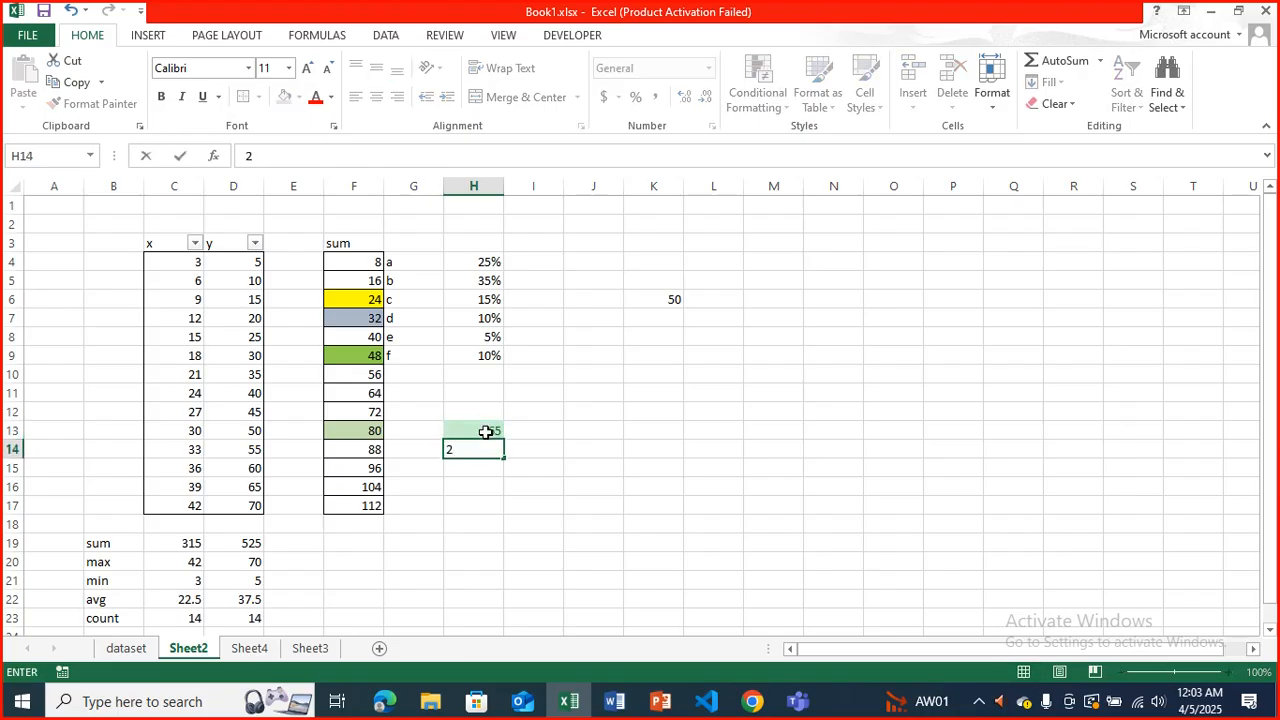
key("Escape")
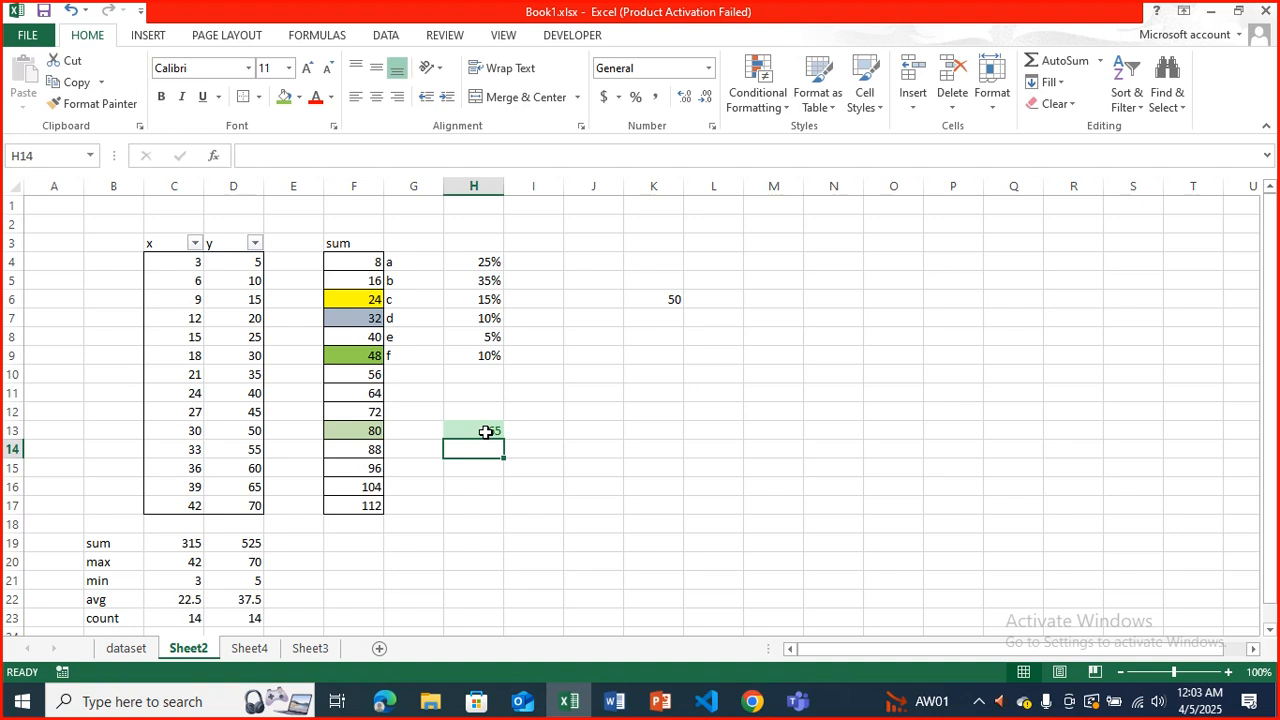
Add a Between conditional formatting rule to cell H13 for values from 18 to 65 with Green Fill with Dark Green Text.
left_click(486, 432)
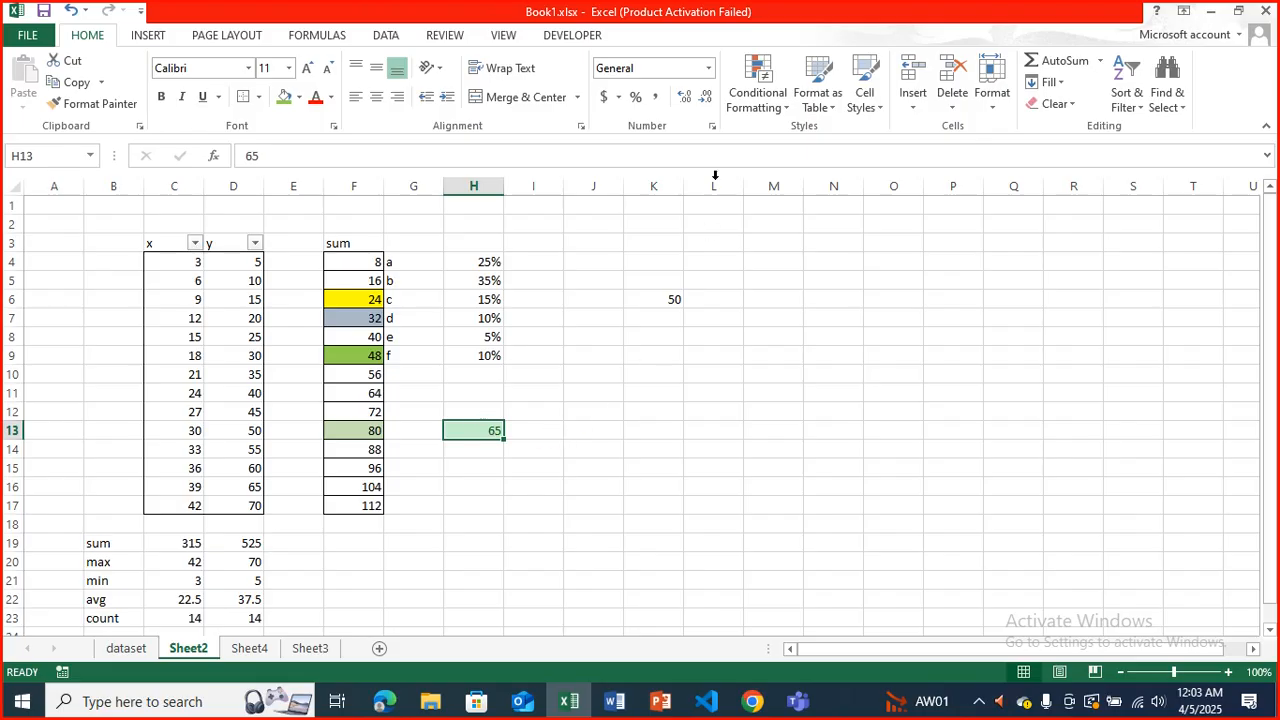
left_click(770, 100)
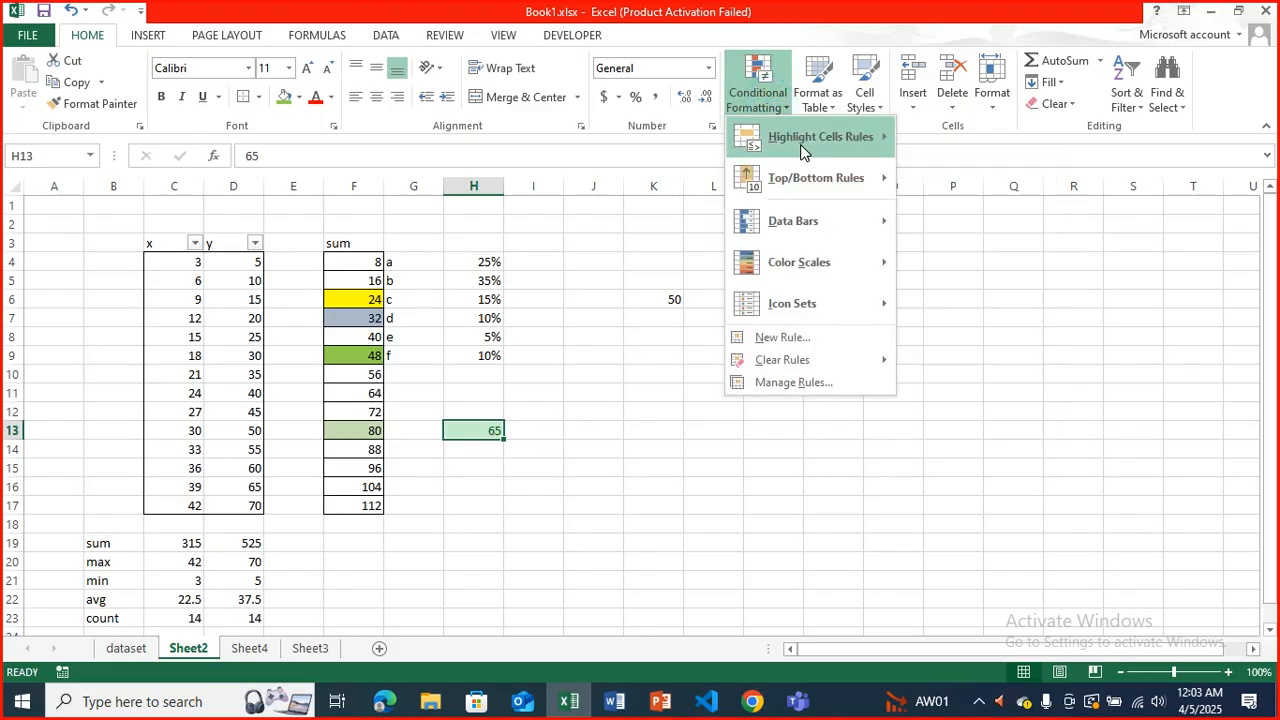
mouse_move(855, 181)
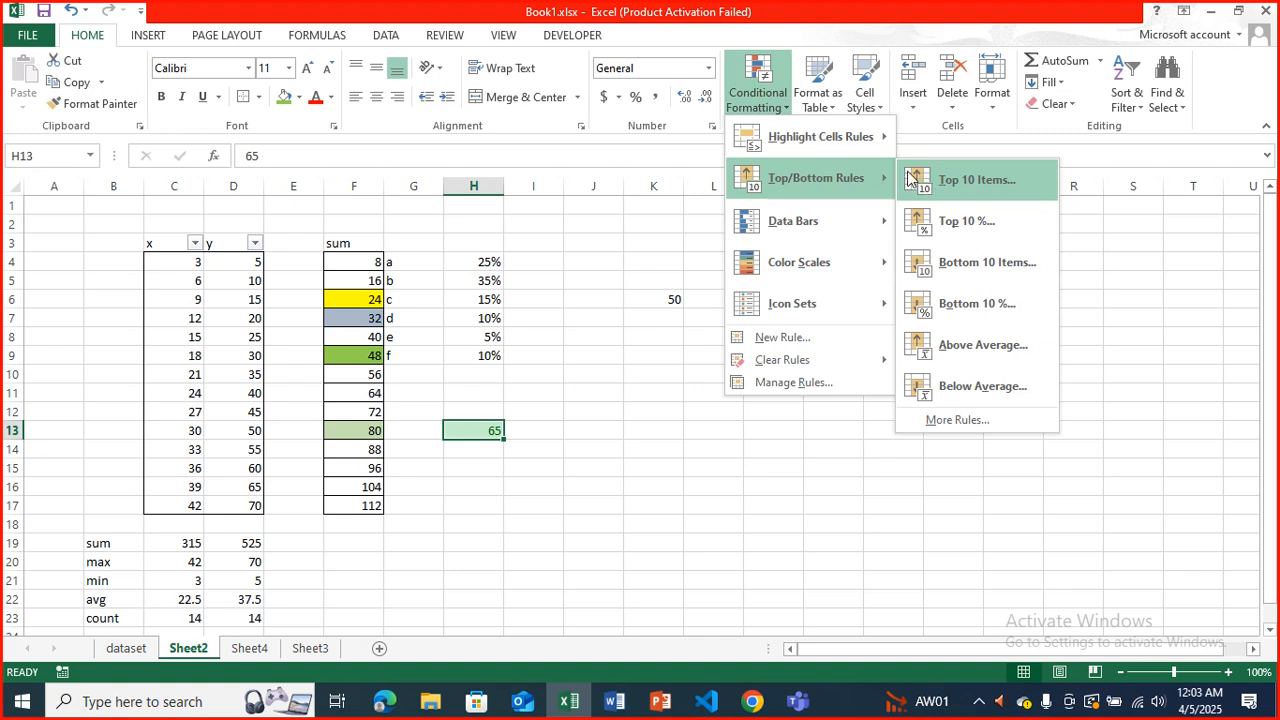
mouse_move(857, 141)
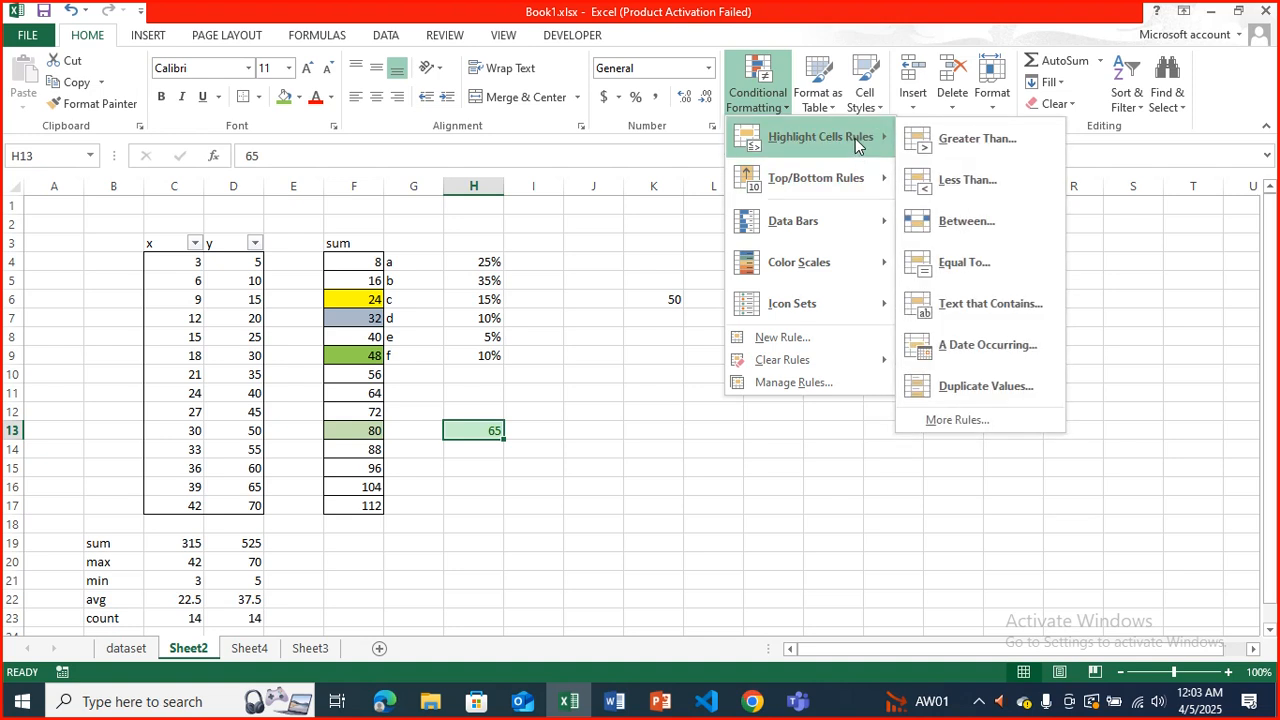
left_click(955, 224)
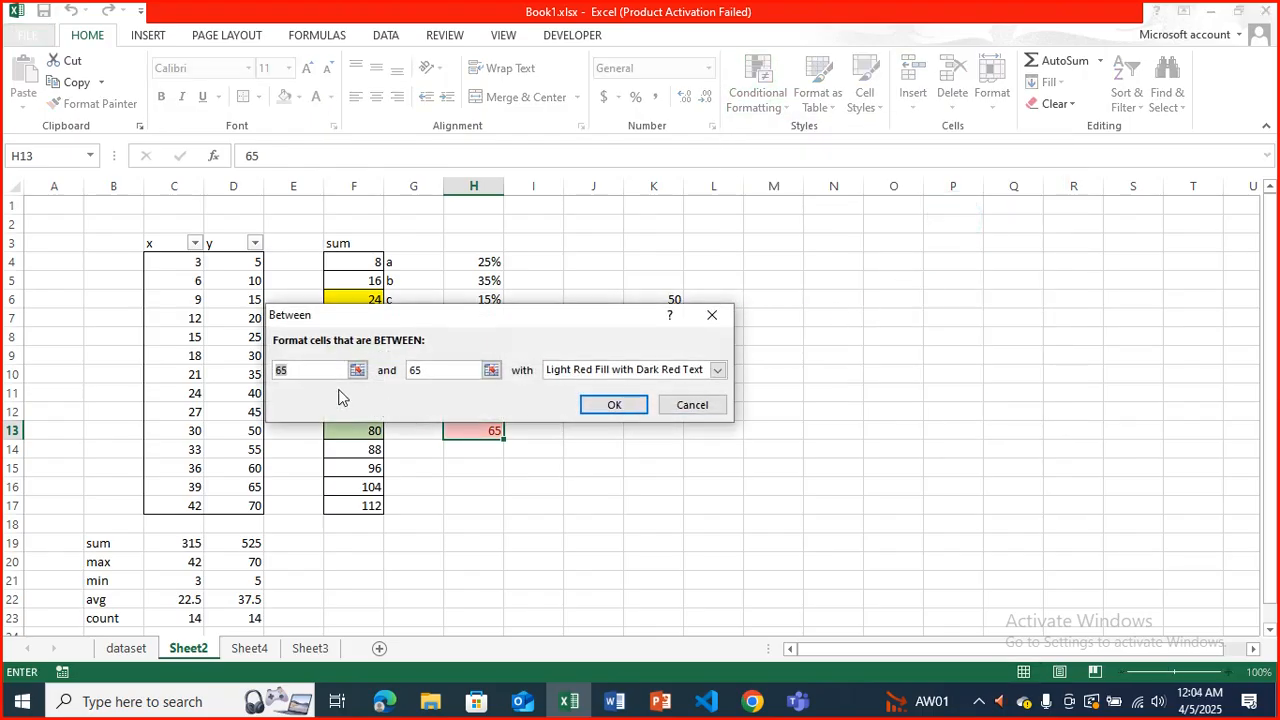
type("18")
left_click(717, 370)
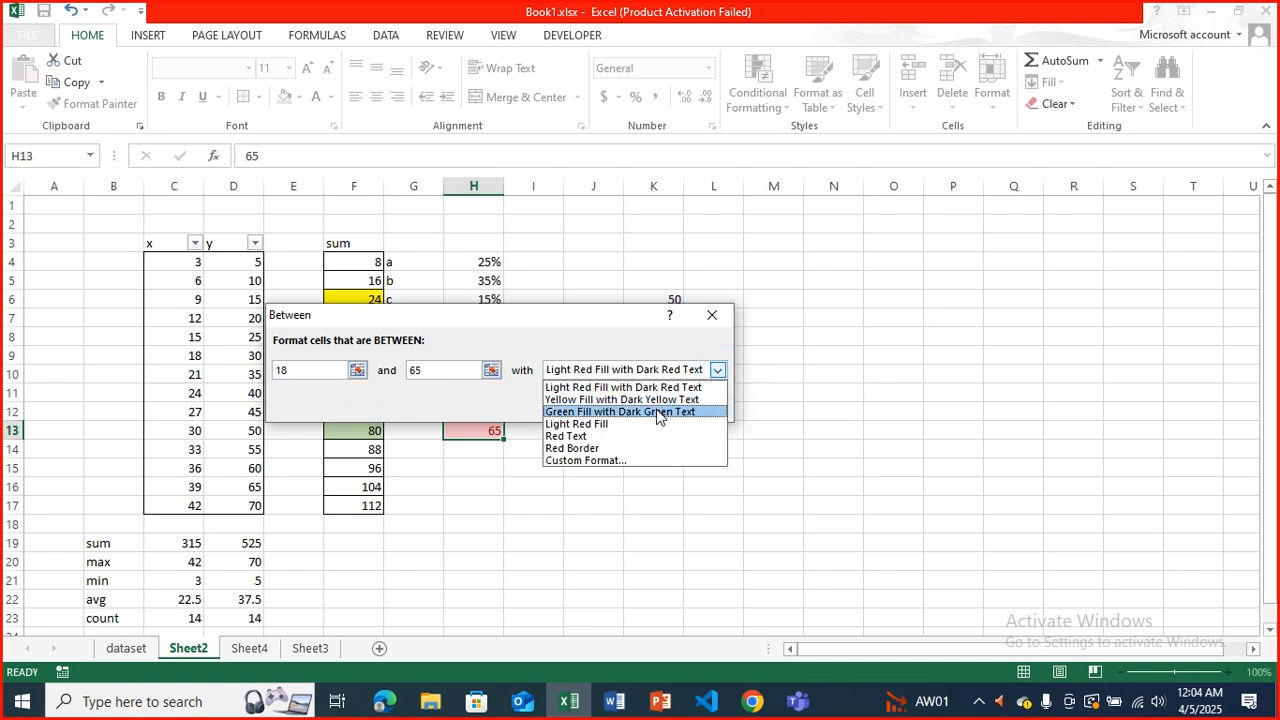
left_click(630, 413)
left_click(629, 413)
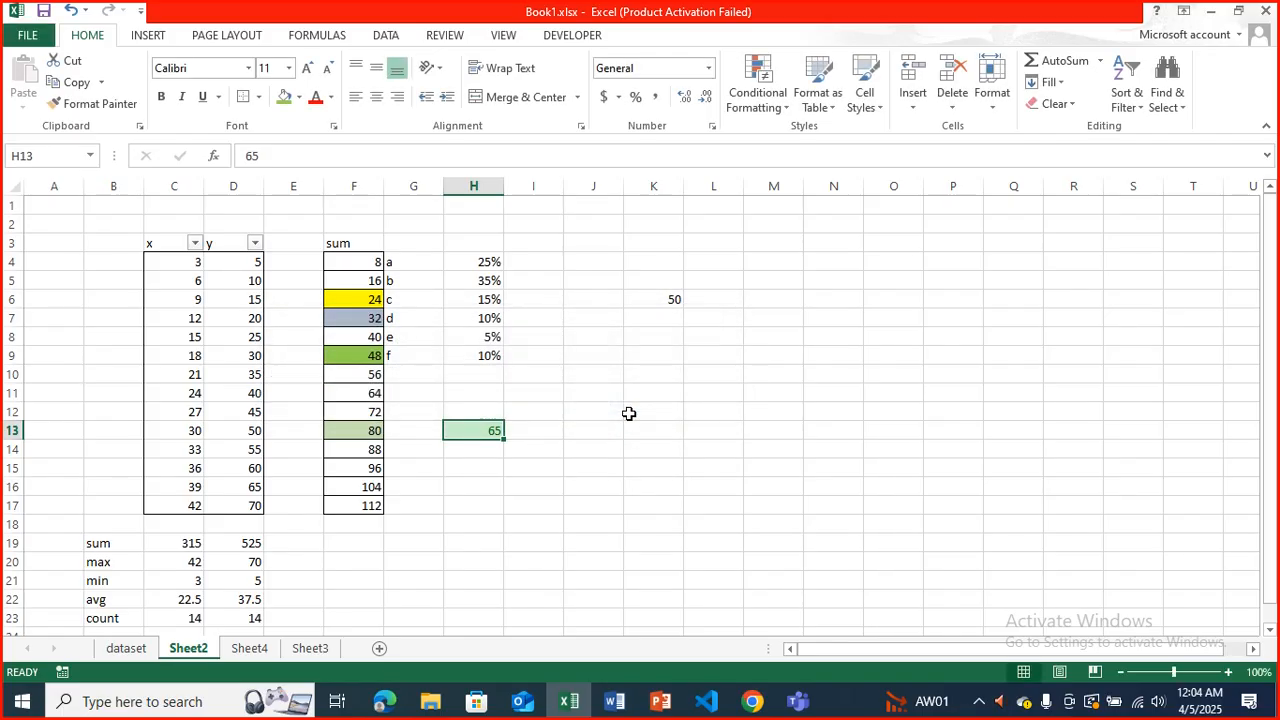